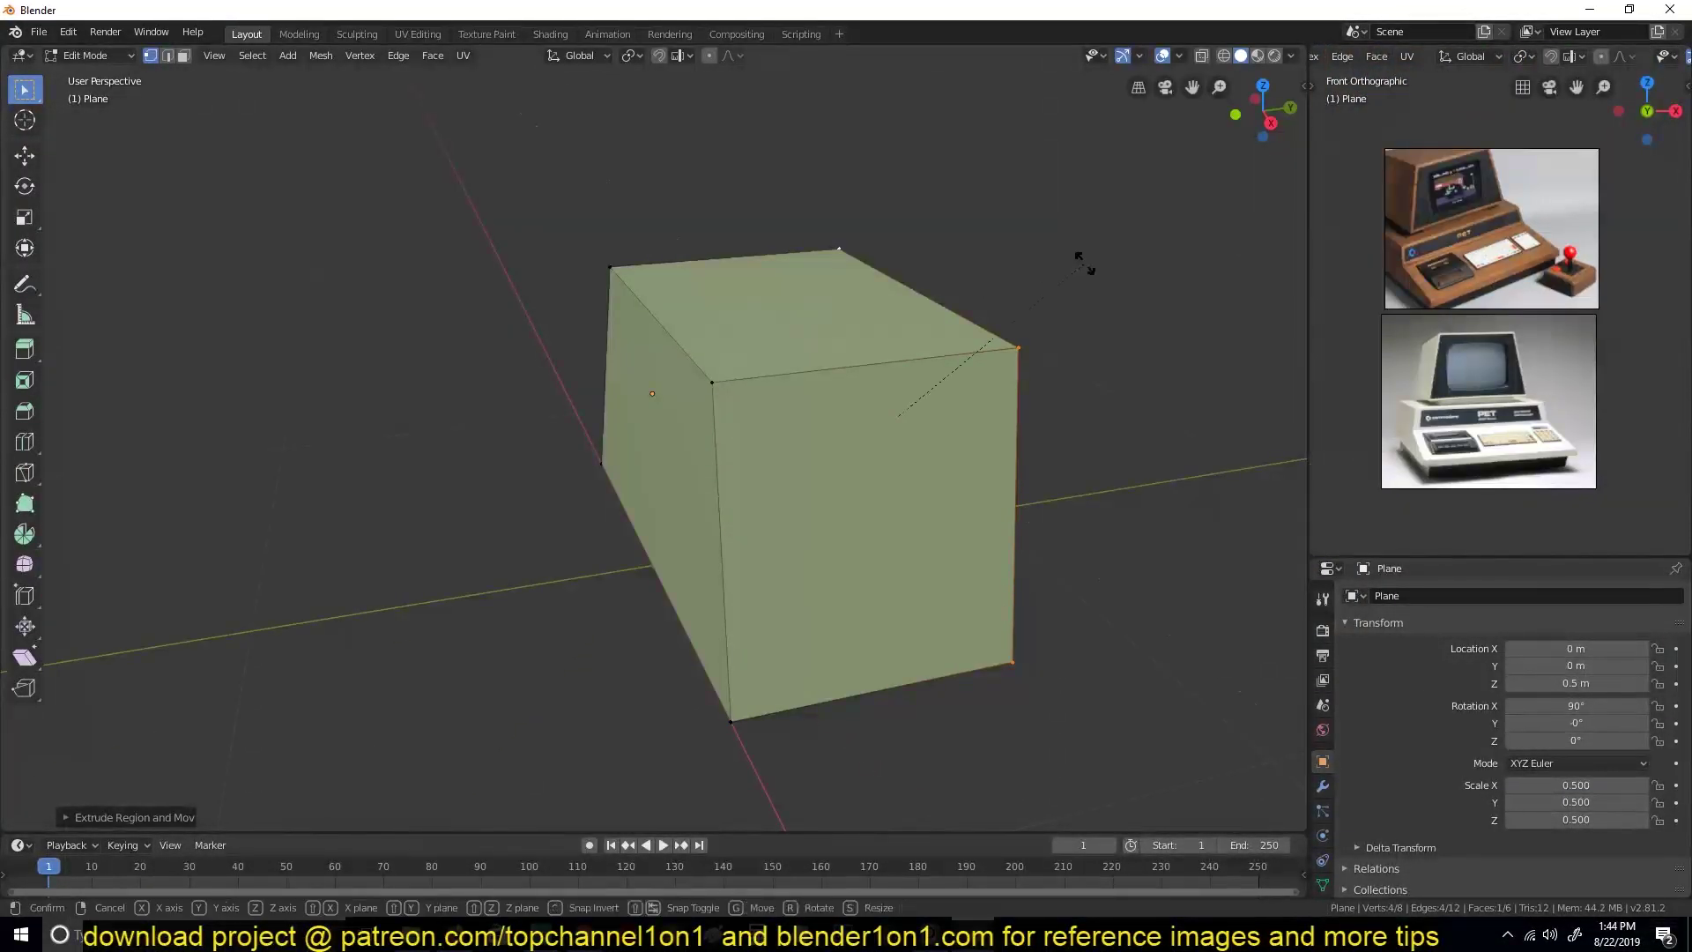
Return to Object Mode and save as commodore pet desktop computer.blend in a same-named folder.
key("KP_1")
scroll(975, 518, "up", 1)
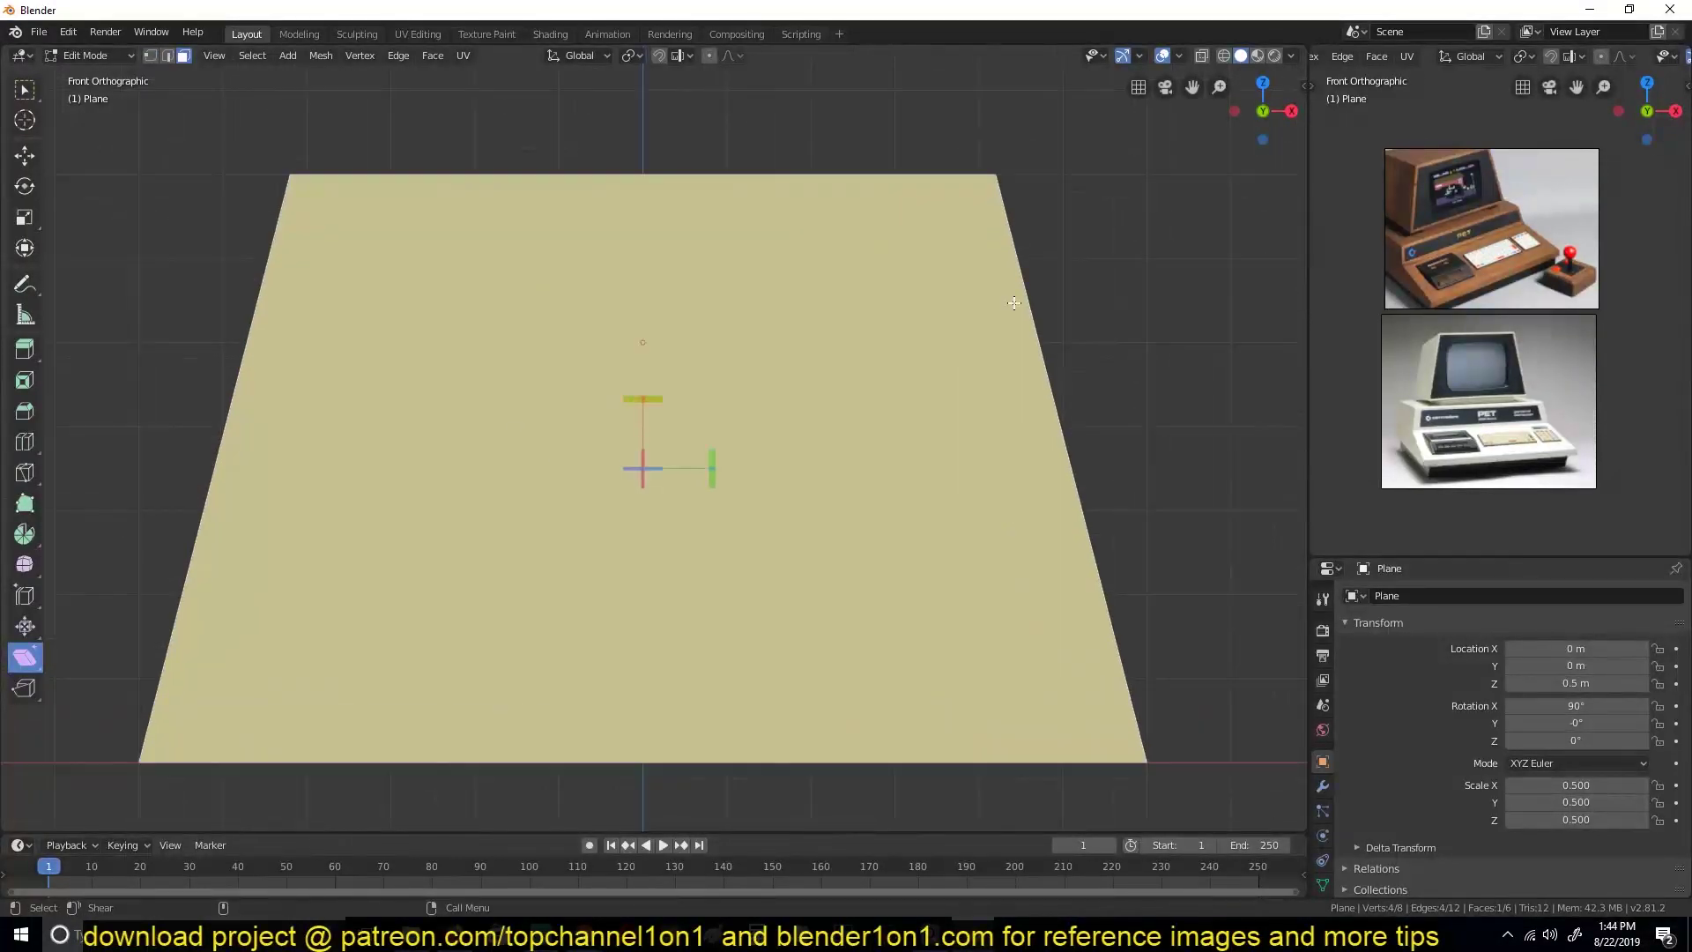
scroll(975, 518, "down", 2)
key("s")
key("Escape")
key("Tab")
key("ctrl+s")
type("commodore pet desktop computer")
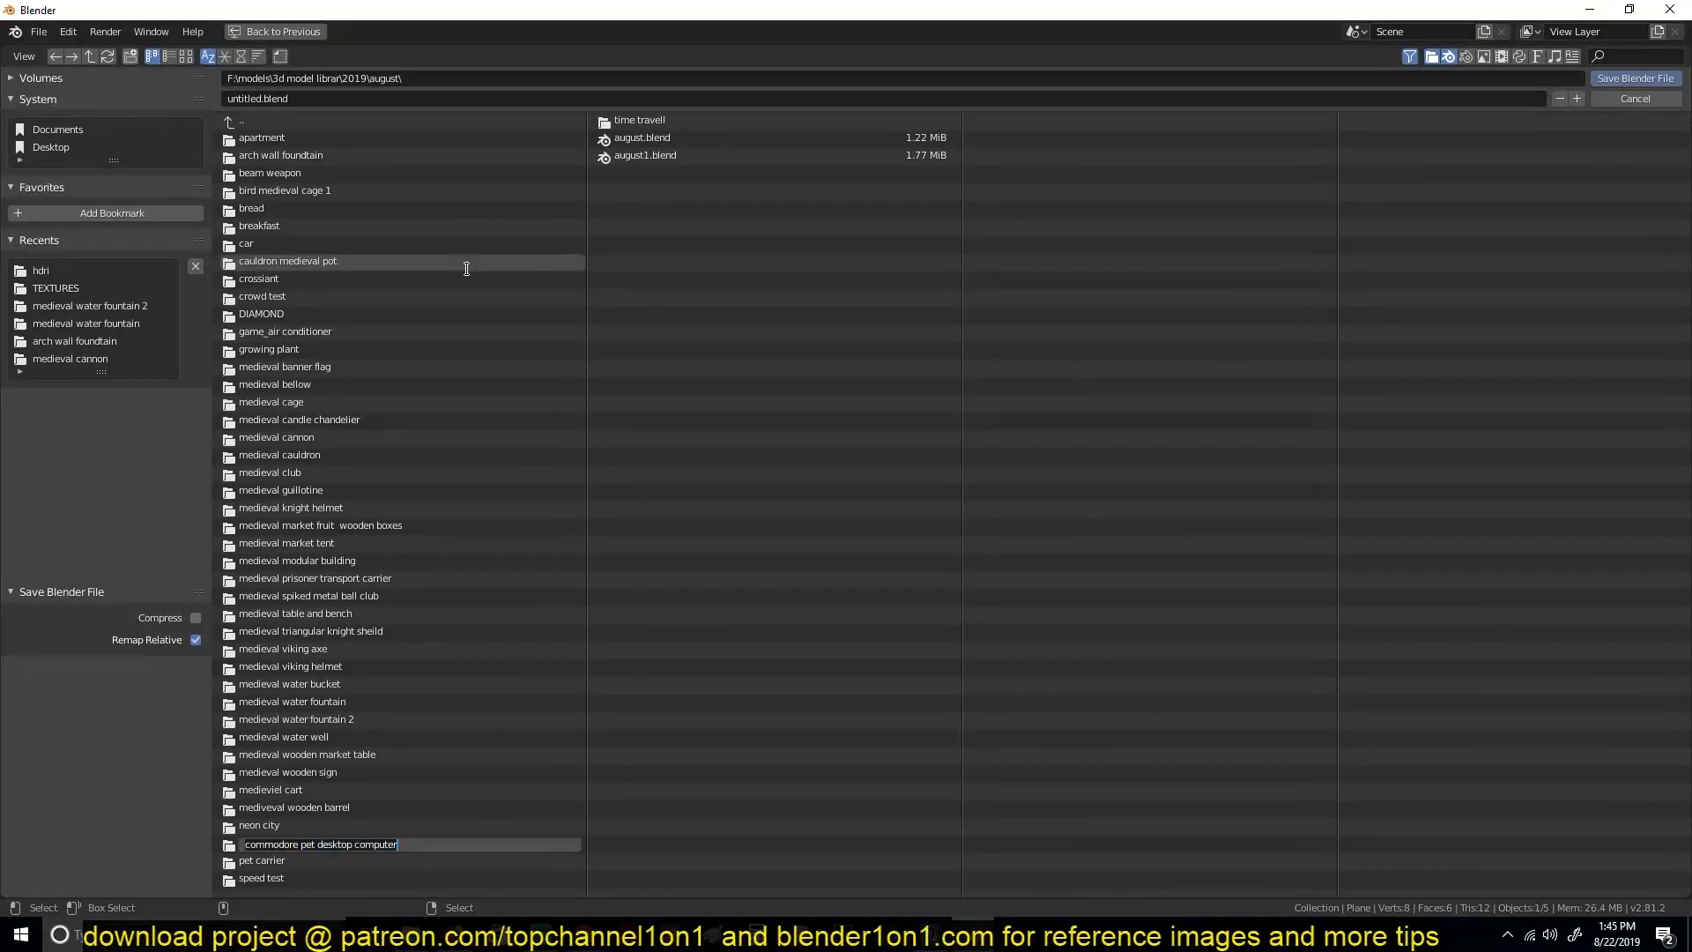
key("Return")
key("Return")
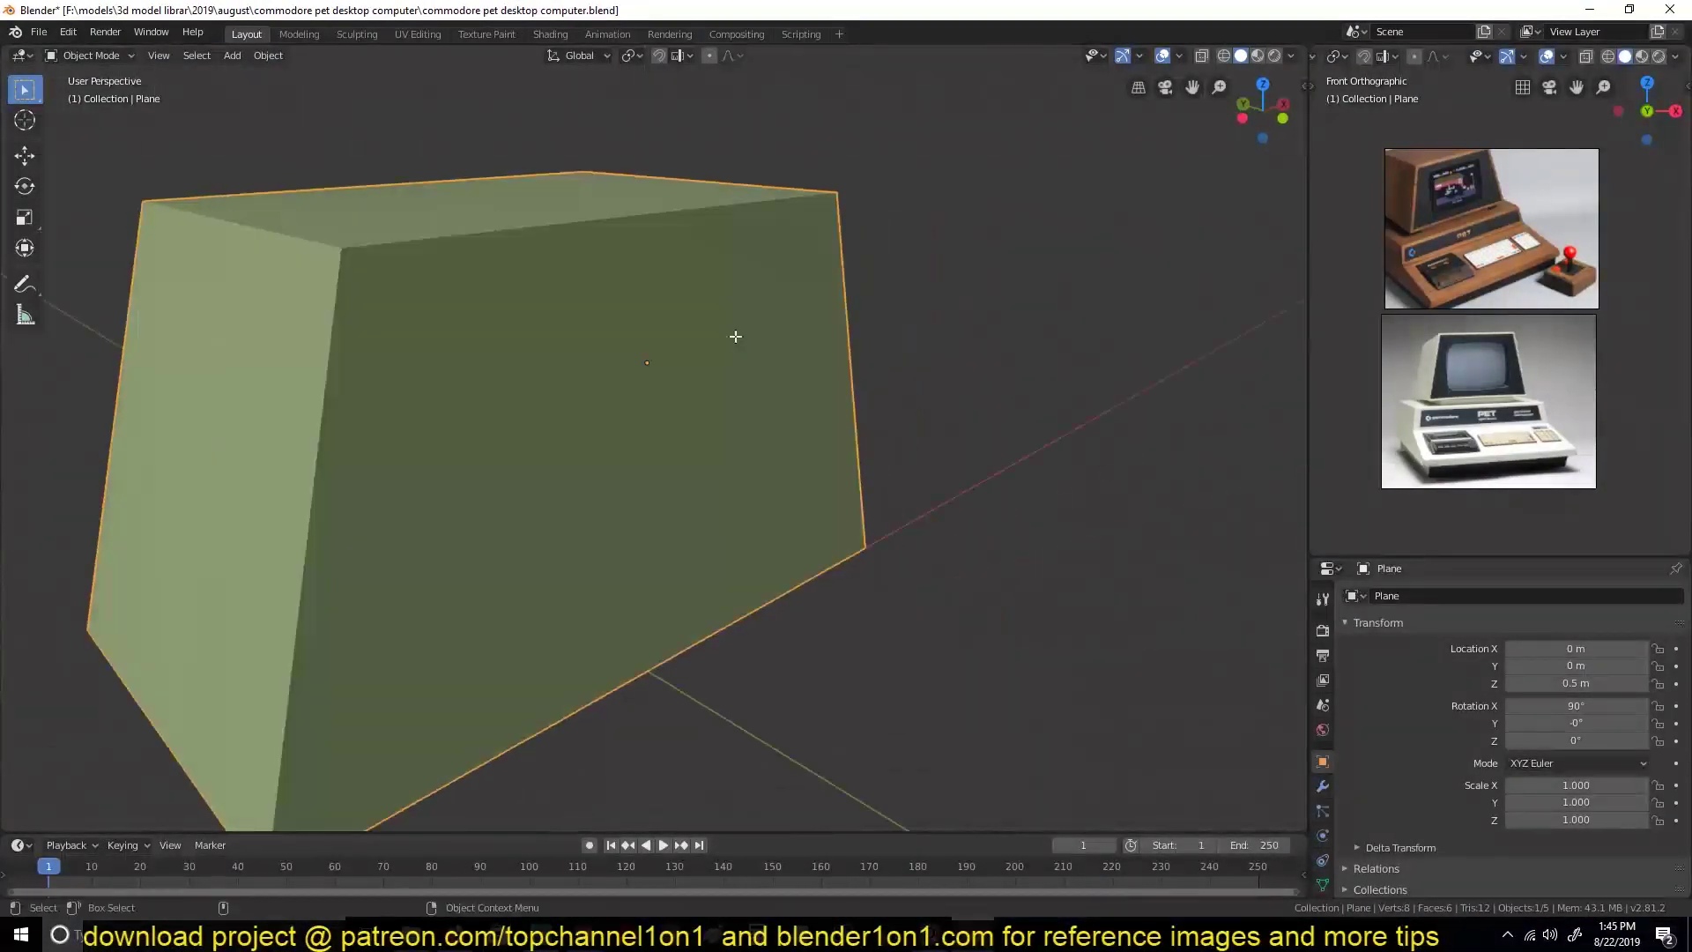
Add a Bevel modifier to the housing with Limit Method set to Angle.
left_click(1321, 785)
left_click(1511, 596)
left_click(1445, 656)
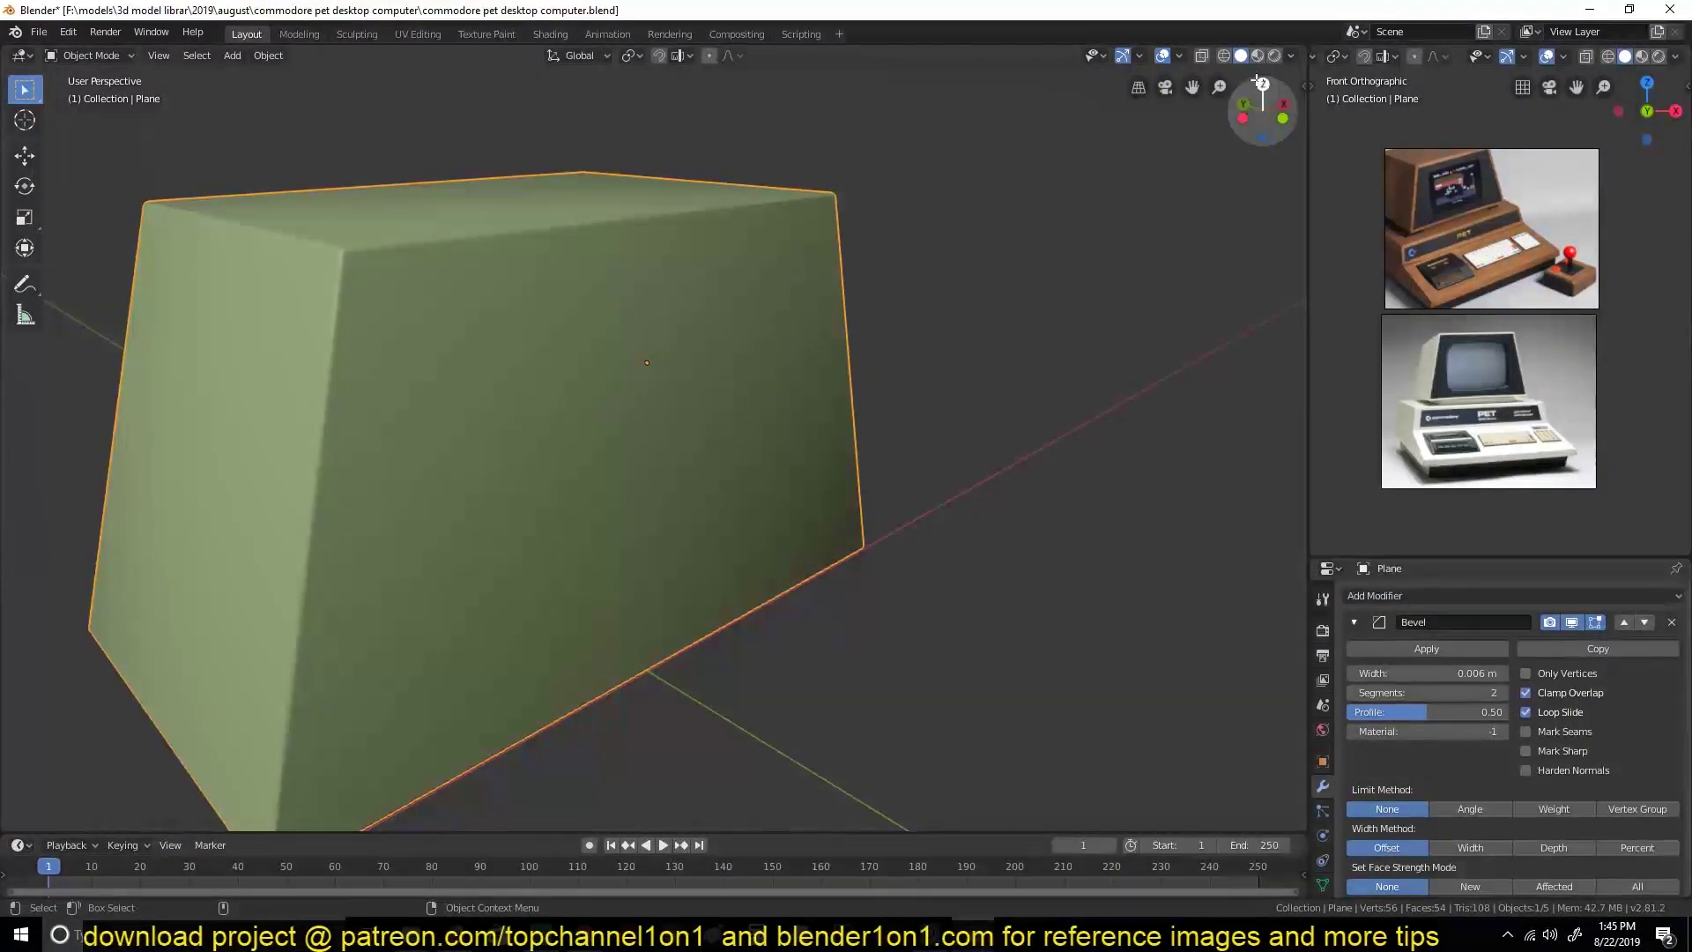
left_click(1291, 56)
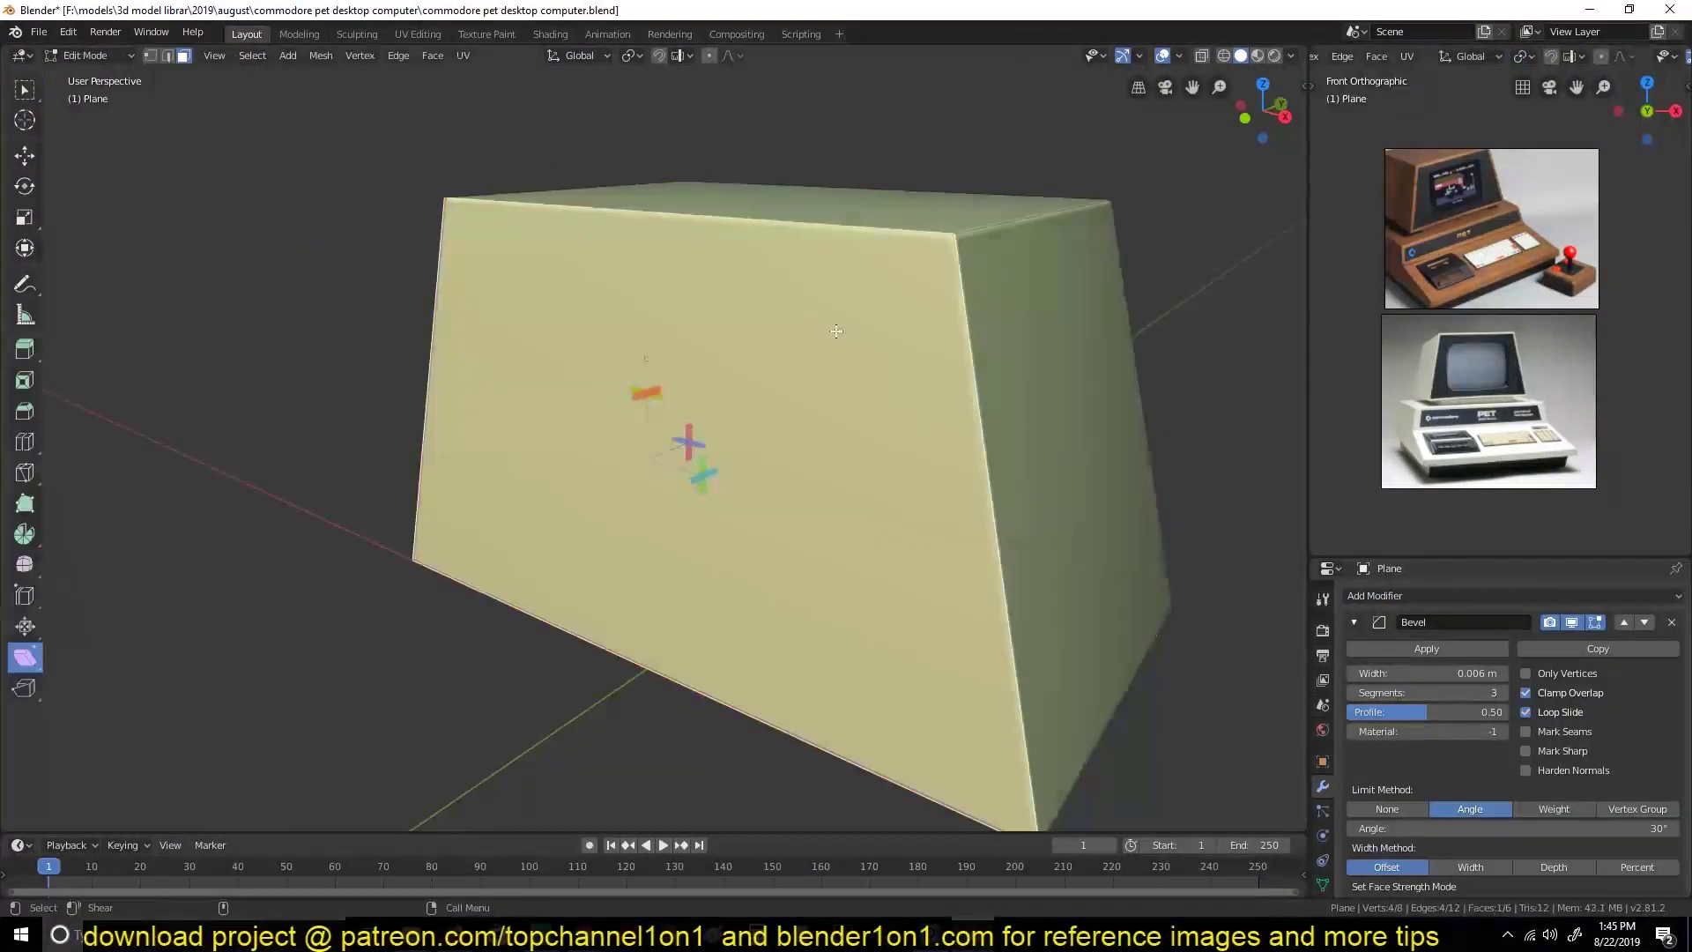
Inset the housing's front face into a rim with an Arc outer miter.
key("Tab")
key("KP_1")
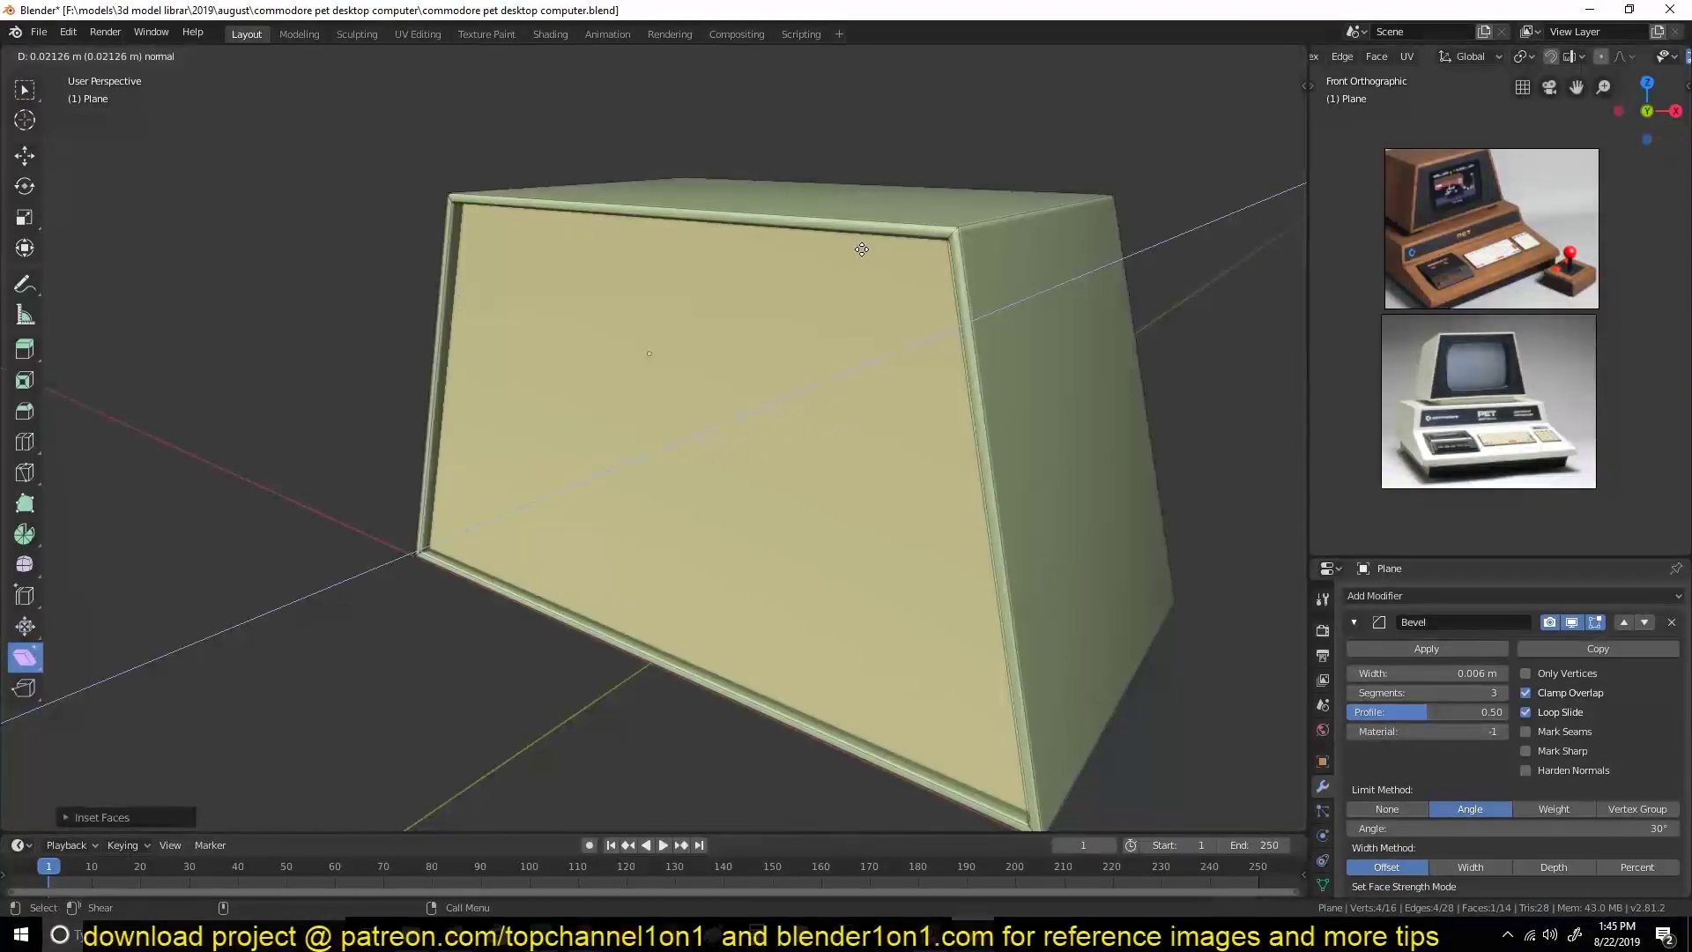
scroll(1541, 760, "down", 3)
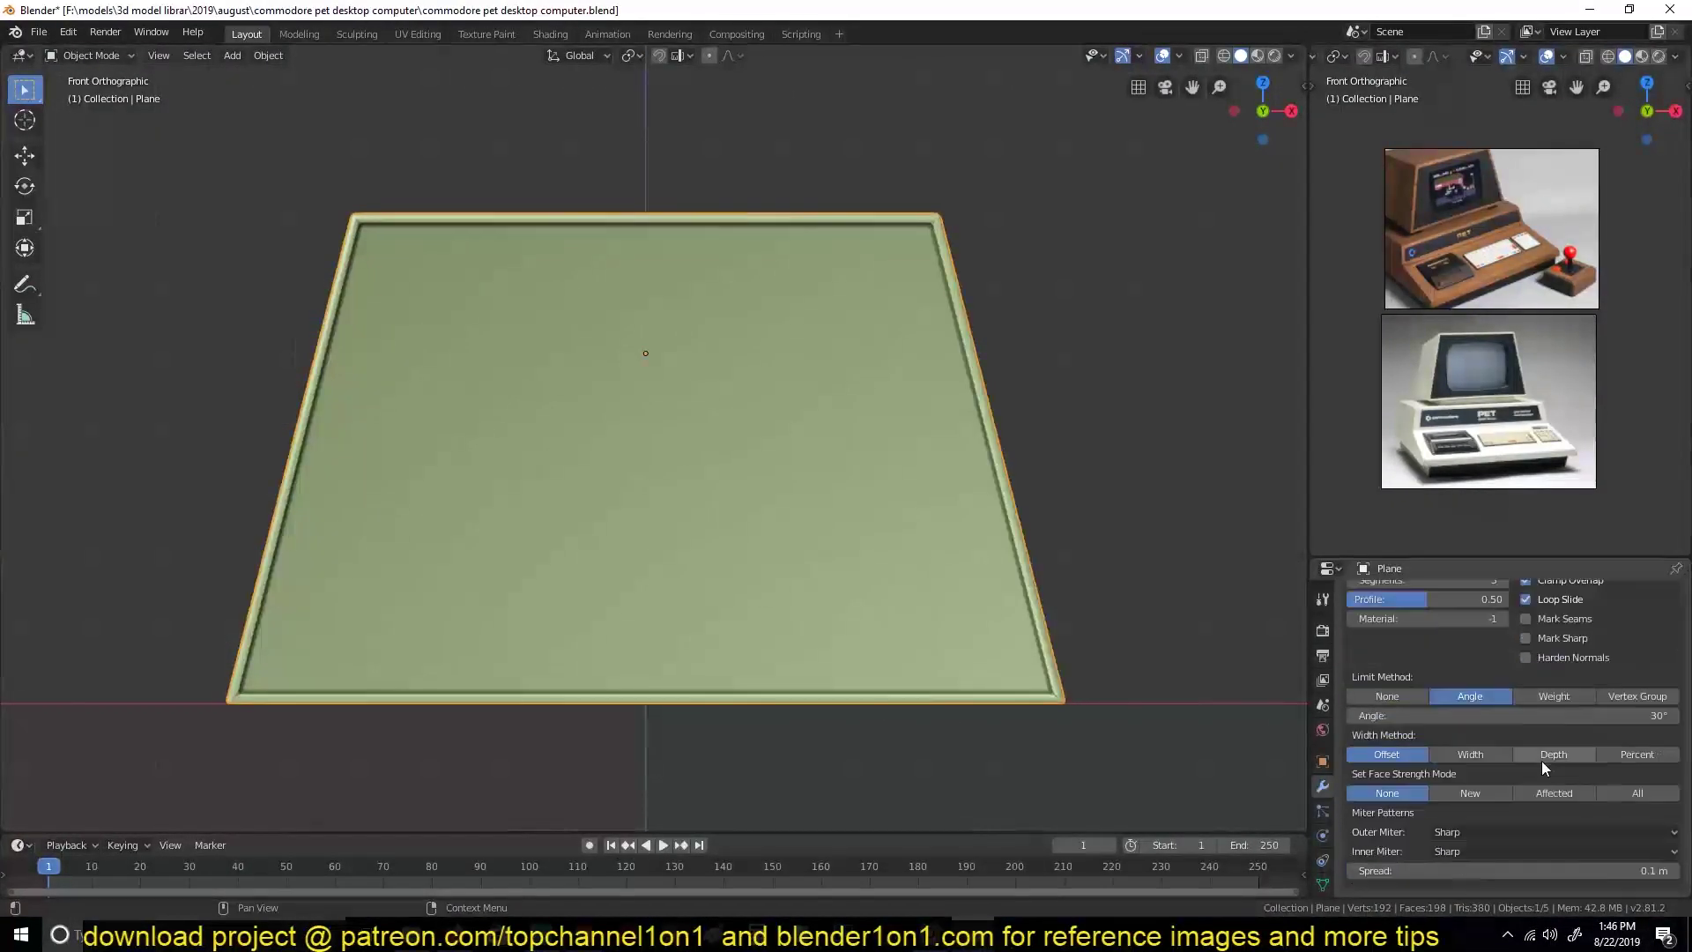
left_click(1463, 830)
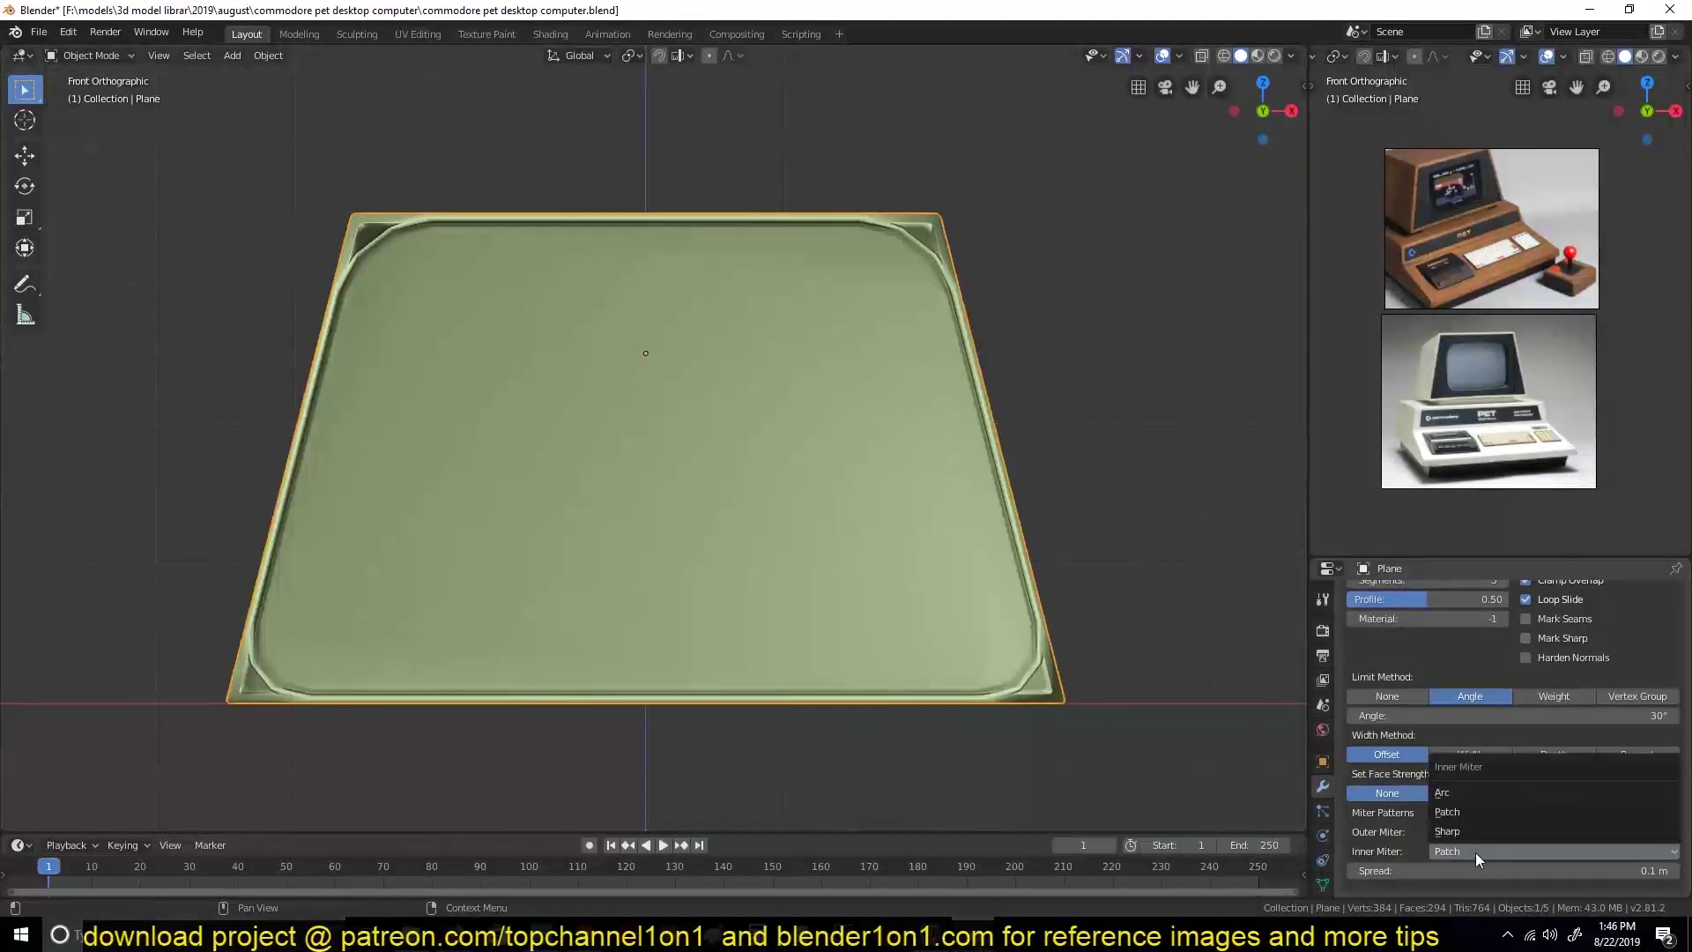
key("z")
key("shift+z")
Grow the selection around the front face and scale it without changing depth (Shift+Y).
key("Tab")
key("ctrl+KP_Add")
key("s")
key("shift+y")
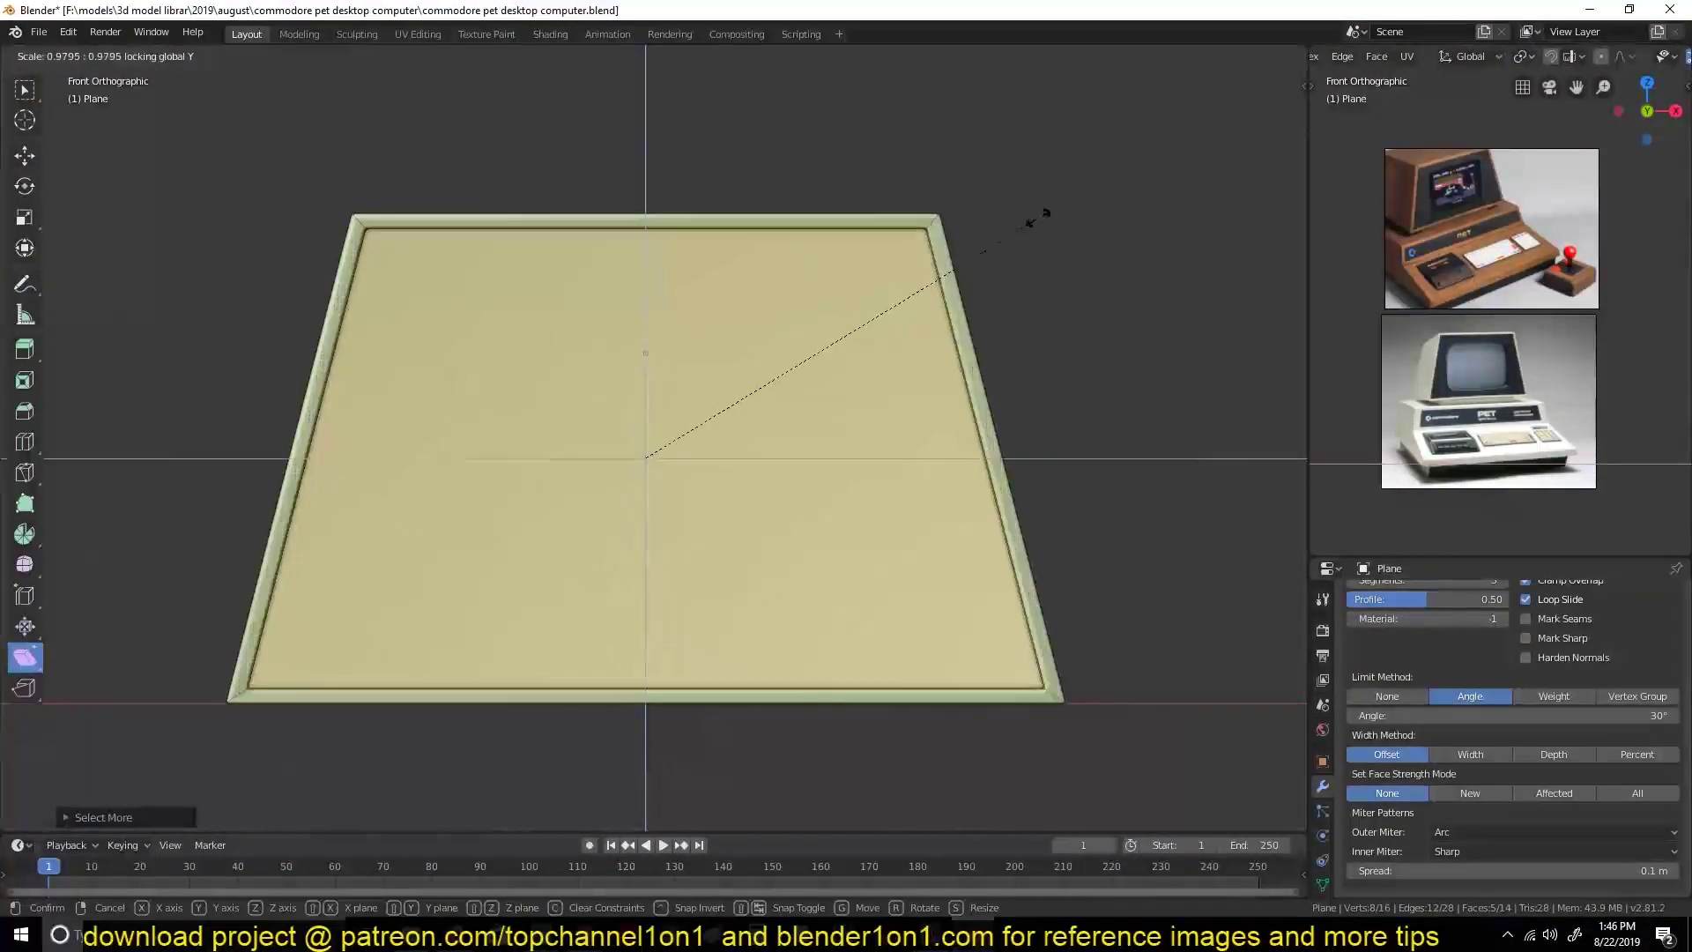
left_click(1016, 340)
key("Tab")
key("shift+a")
Add a second plane, rotate it to face the front, and centre it on the 3D cursor.
left_click(692, 405)
key("s")
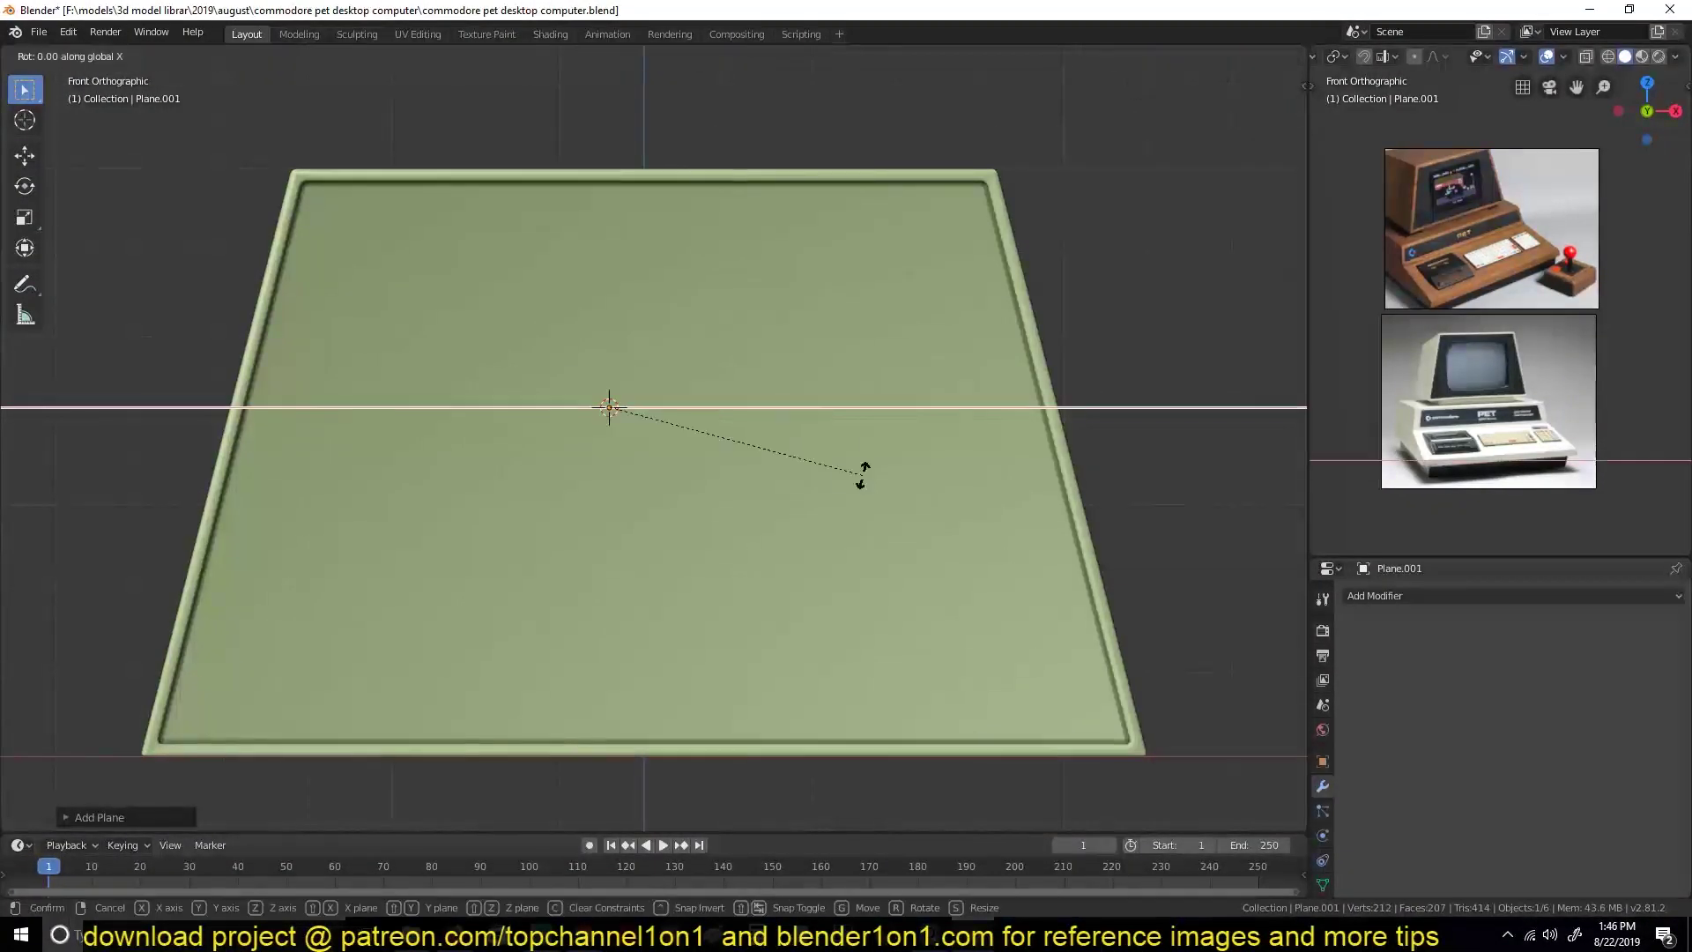
left_click(776, 450)
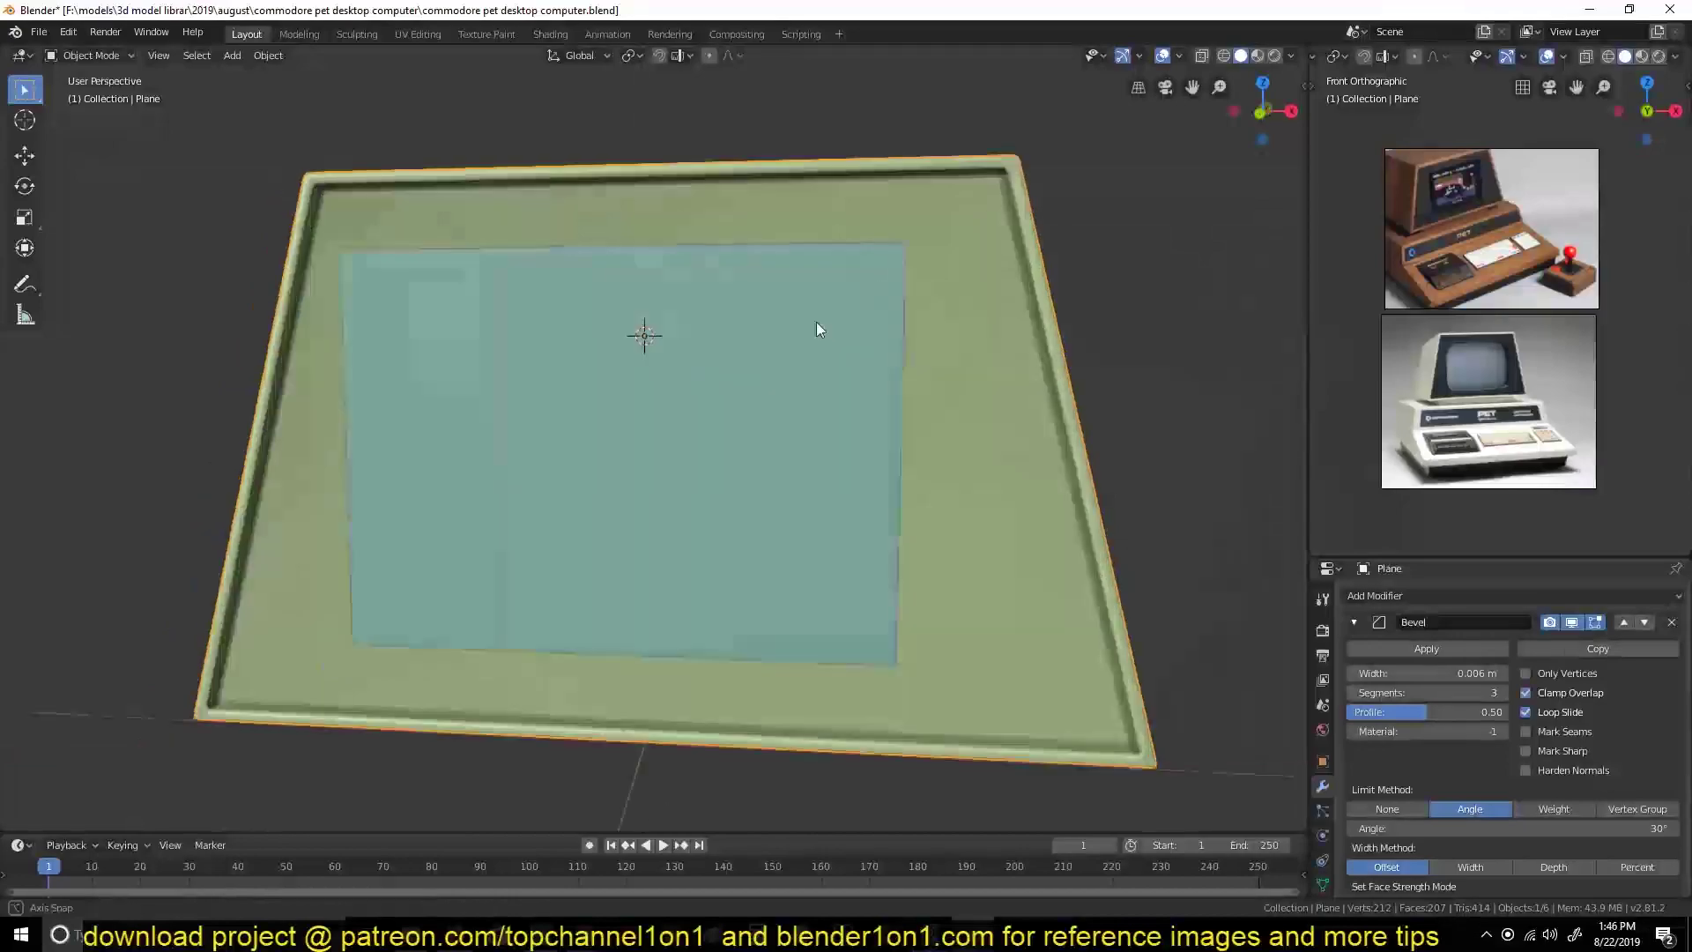
key("shift+s")
left_click(763, 192)
Shrink the plane to screen size and lower it into the screen position.
key("Tab")
key("s")
left_click(785, 371)
key("g")
key("z")
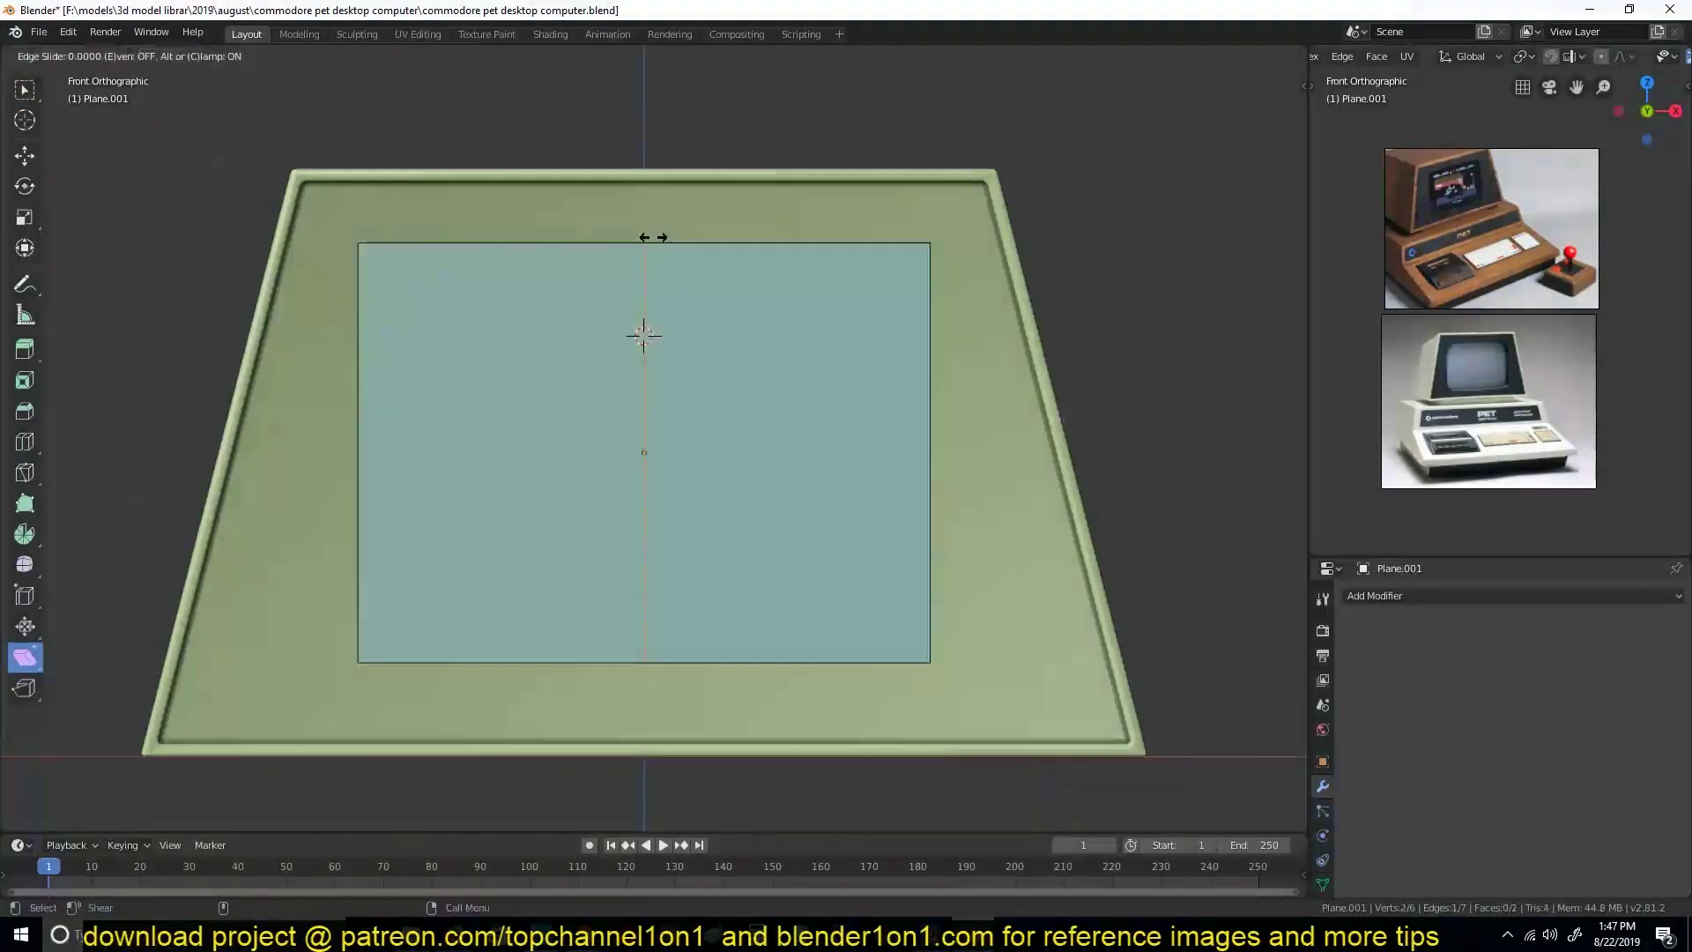
Add vertical and horizontal centre loop cuts and scale them outward to bulge the plane.
right_click(653, 237)
key("ctrl+r")
left_click(929, 423)
right_click(929, 423)
left_click(643, 528, "alt+shift")
key("s")
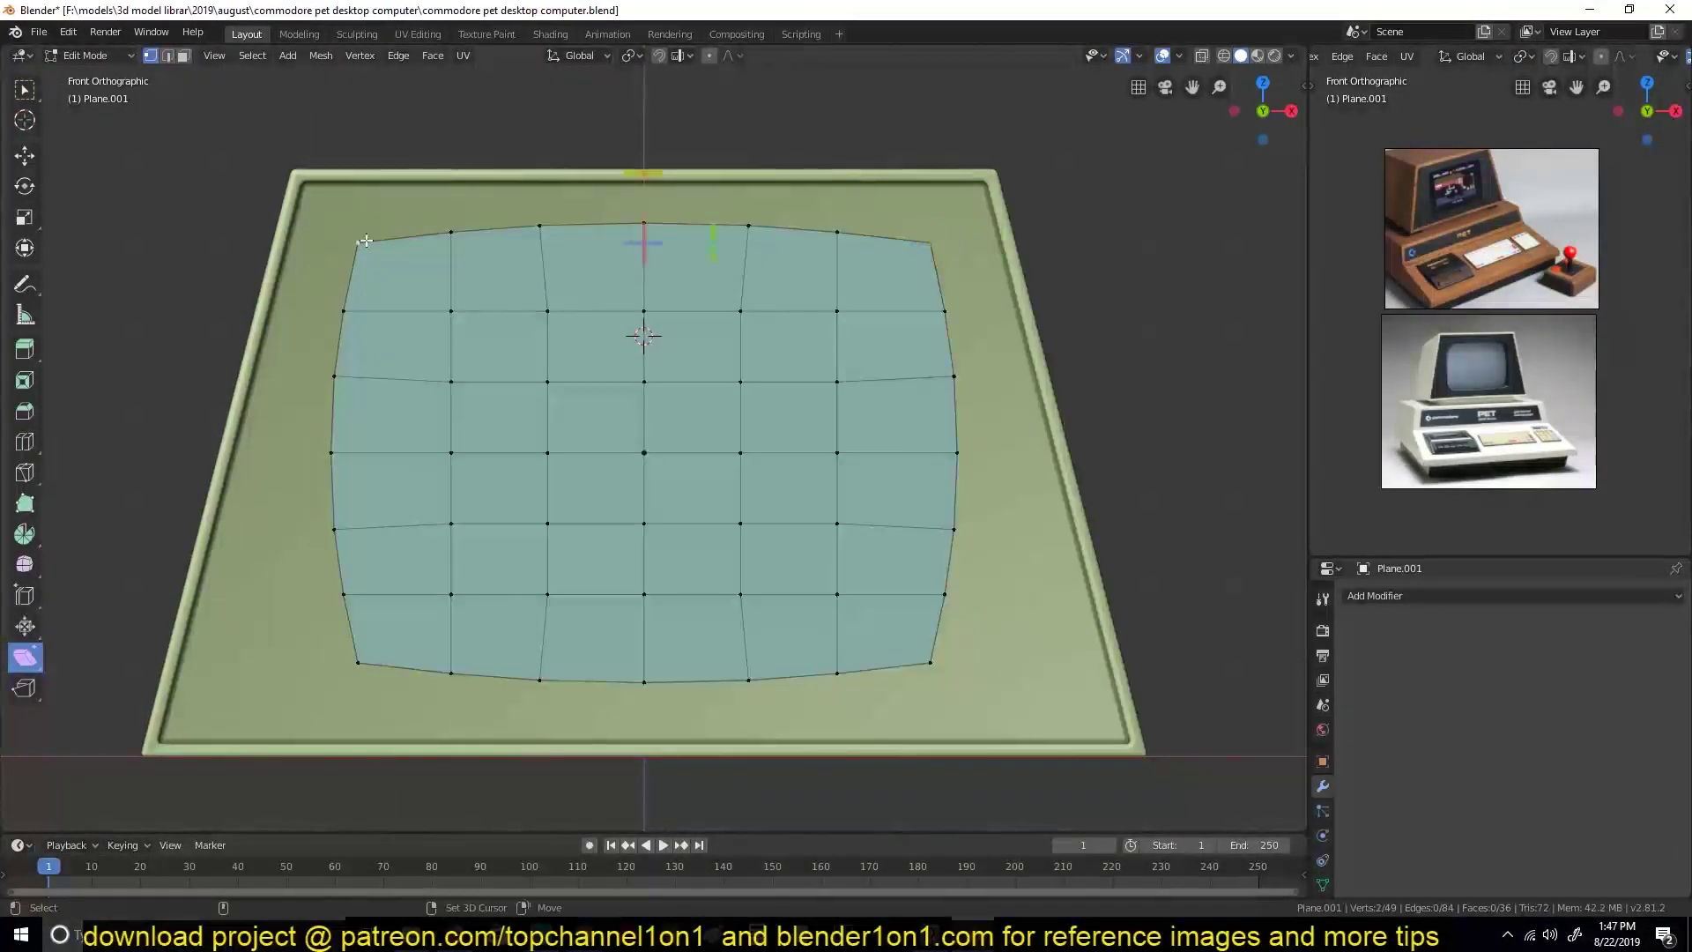
key("Tab")
Cut the screen opening with a Boolean modifier targeting the plane, and apply it.
middle_click_drag(1137, 589, 969, 440)
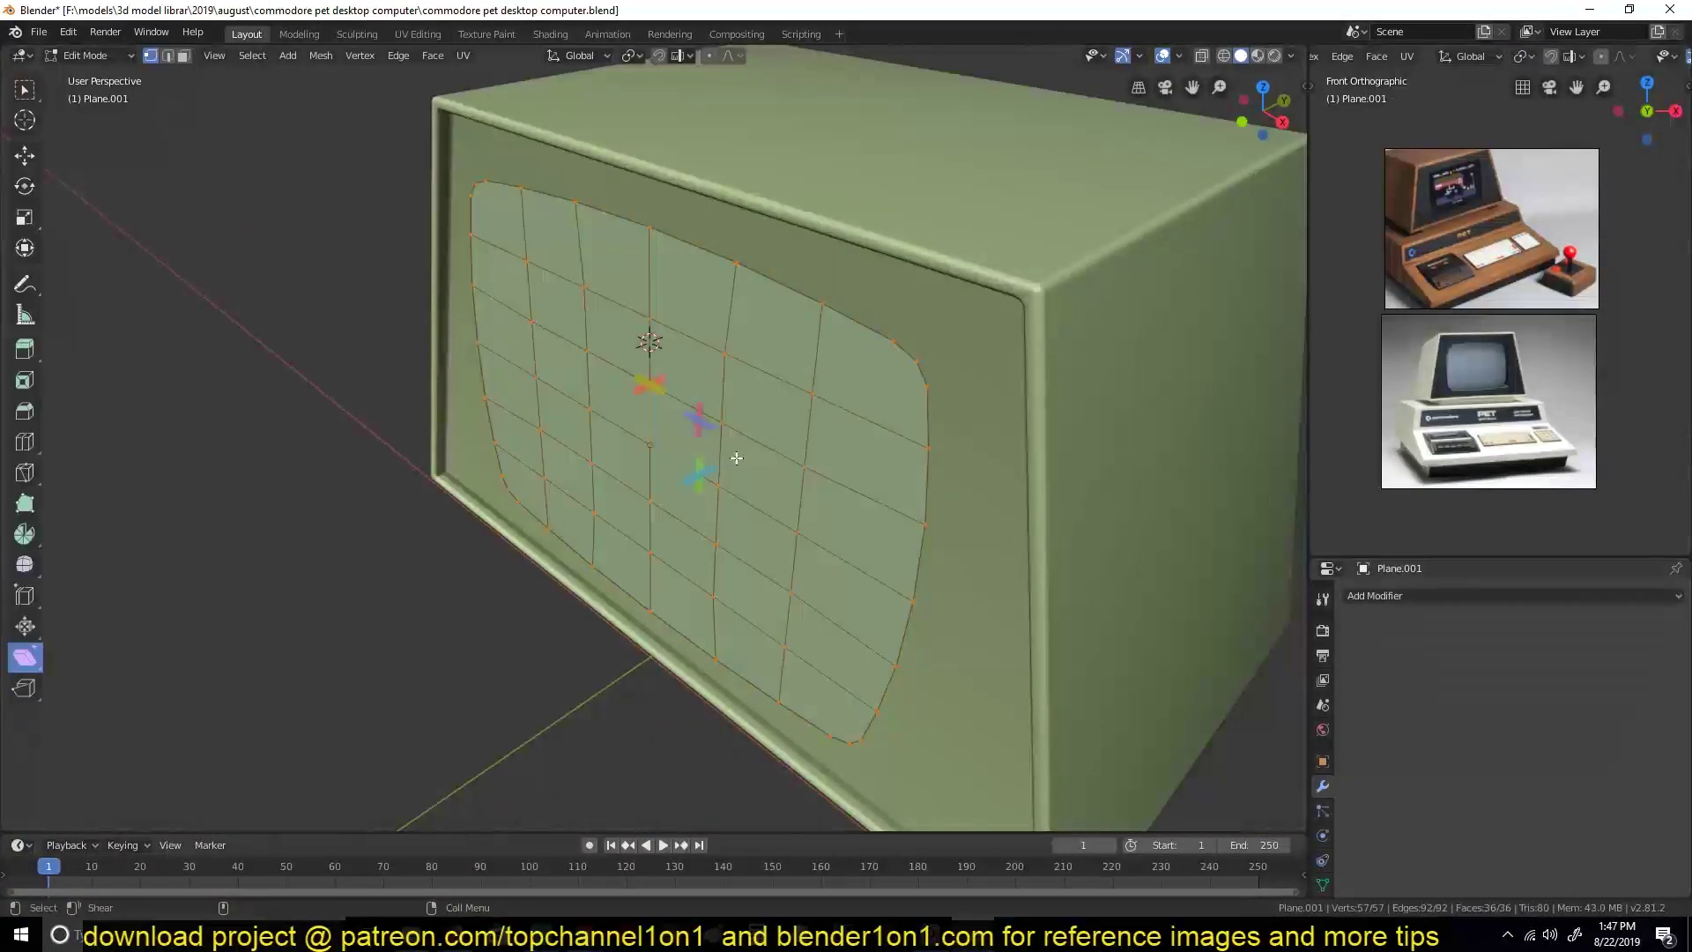
left_click(1460, 595)
left_click(1330, 323)
left_click(862, 395)
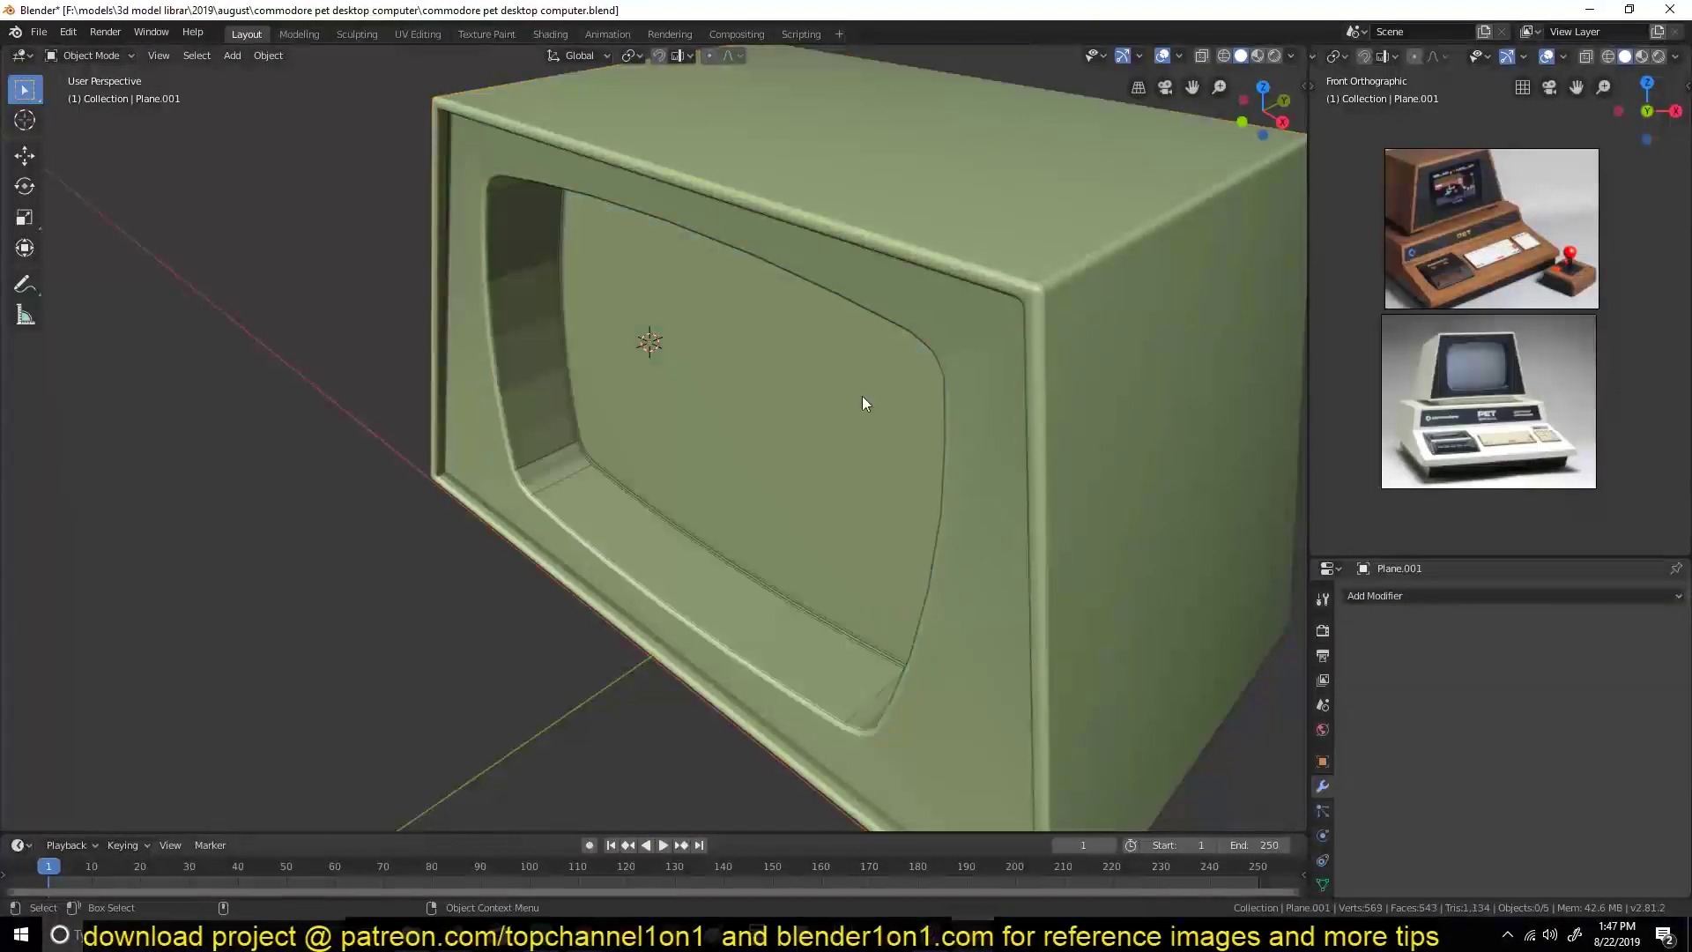
key("KP_1")
left_click(1353, 648)
key("Tab")
middle_click_drag(810, 414, 590, 389)
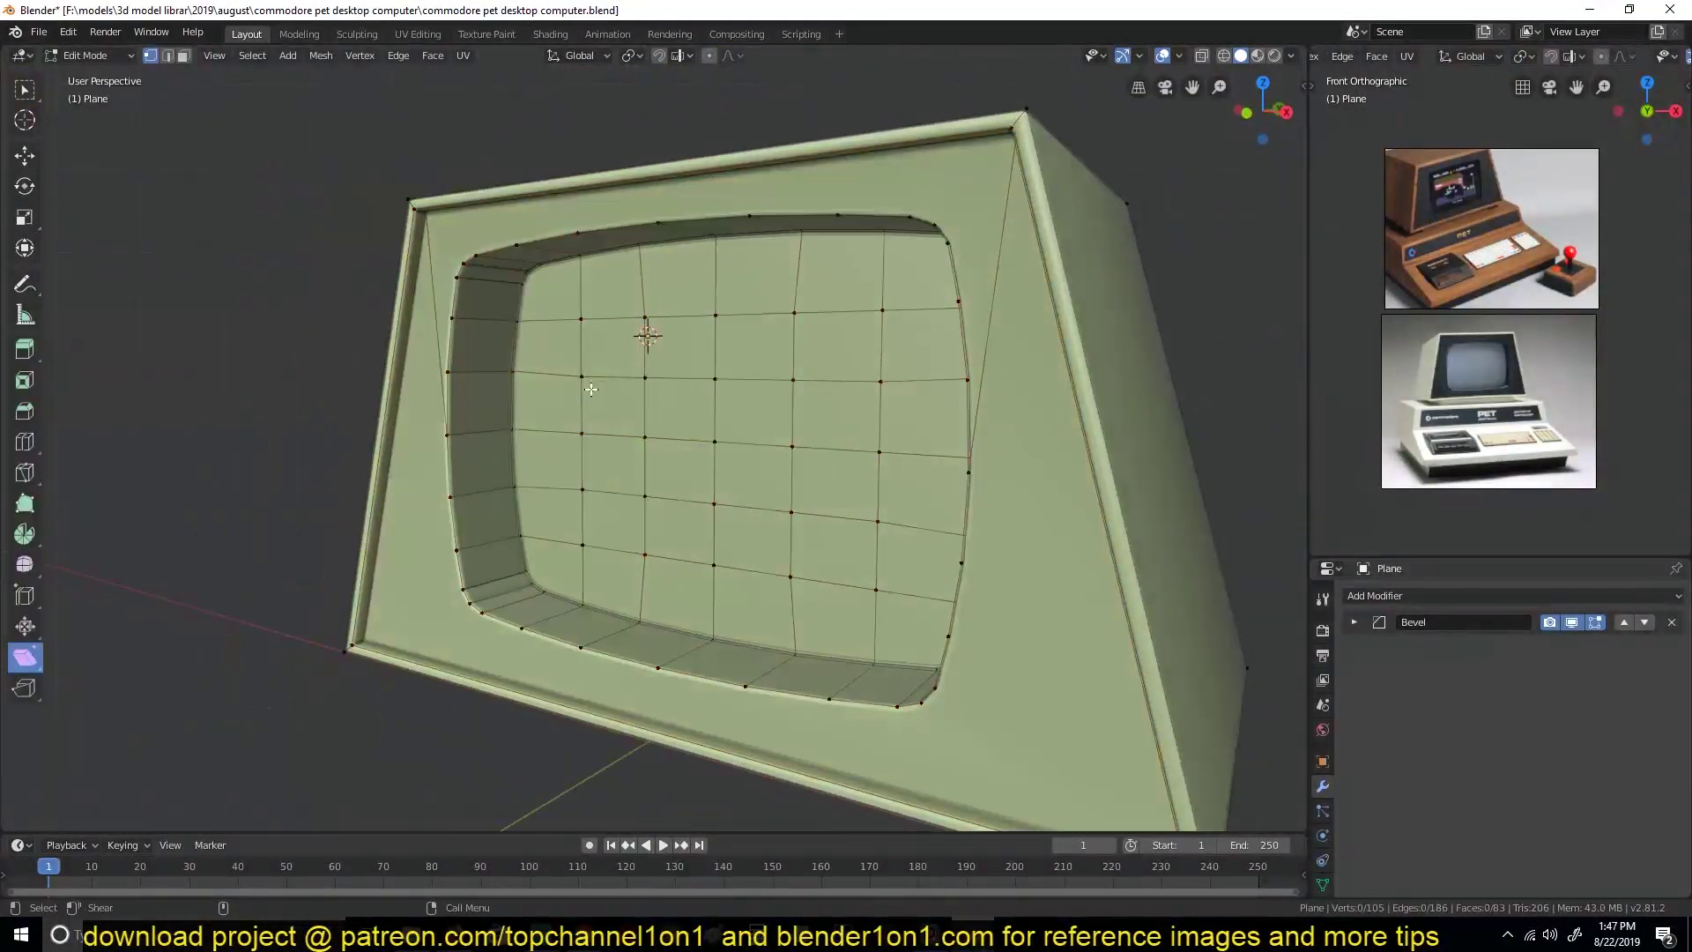
Delete the housing's linked inner grid faces, then go to X-ray front view in vertex mode.
left_click(25, 156)
key("ctrl+l")
key("x")
key("1")
mouse_move(643, 335)
middle_mouse_down()
mouse_move(367, 244)
mouse_move(891, 256)
middle_mouse_up()
key("w")
left_click(643, 666)
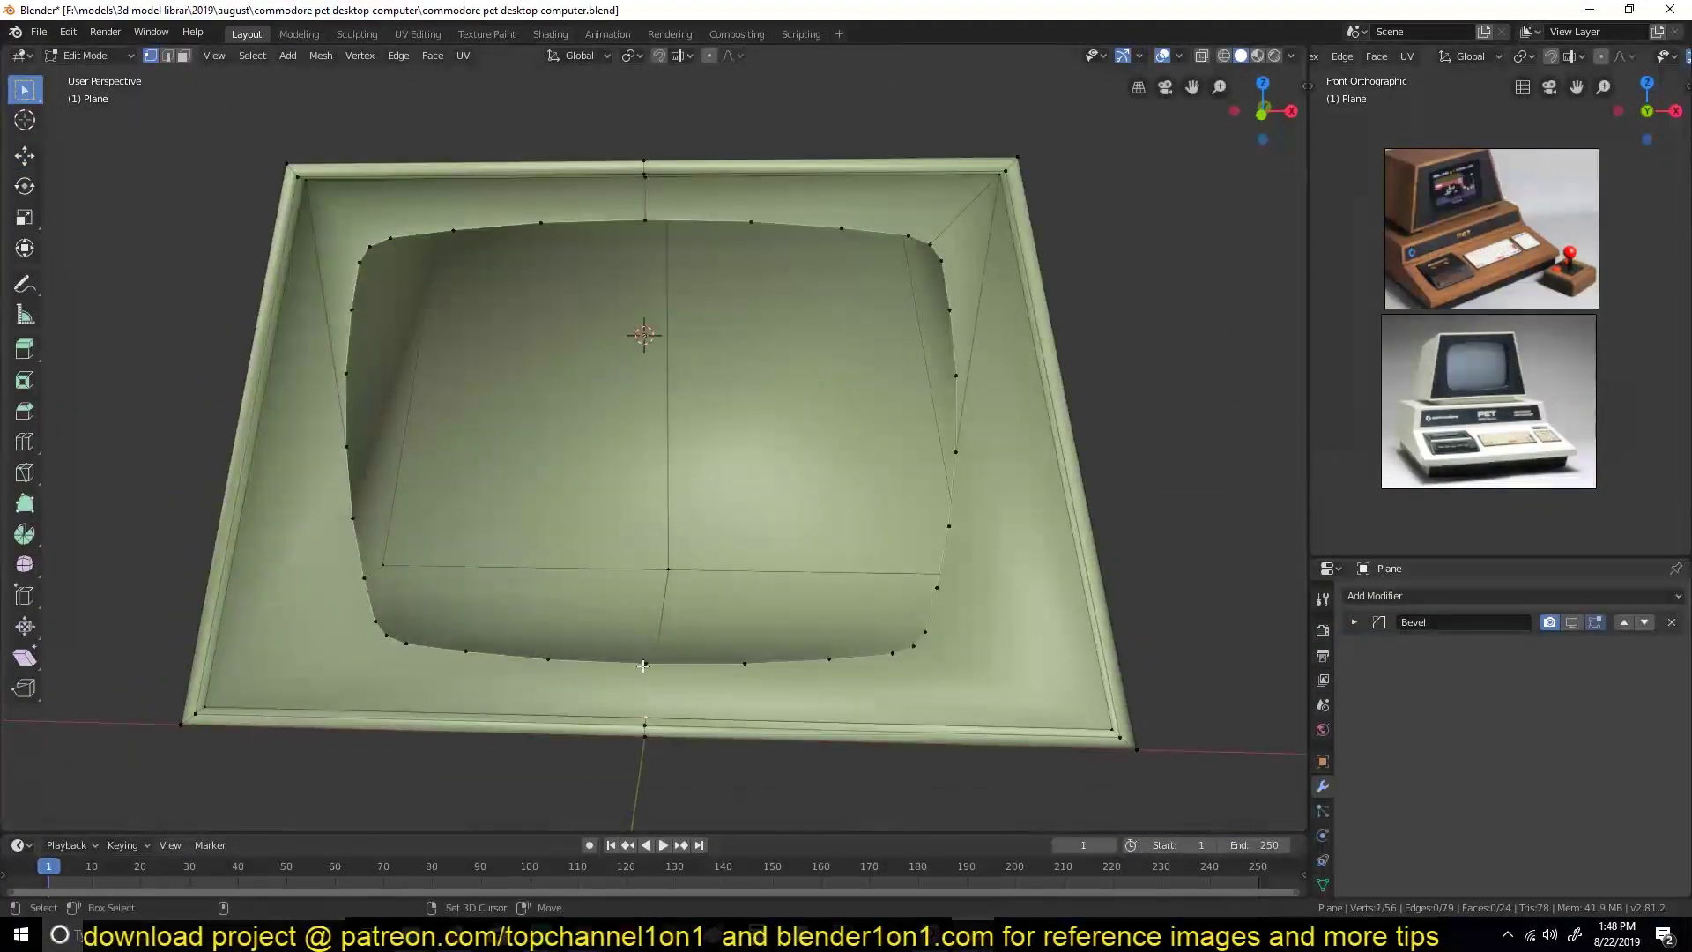
key("KP_1")
key("alt+z")
Remove the housing's left half and add a Mirror modifier to rebuild it.
left_click_drag(335, 255, 615, 675)
key("Tab")
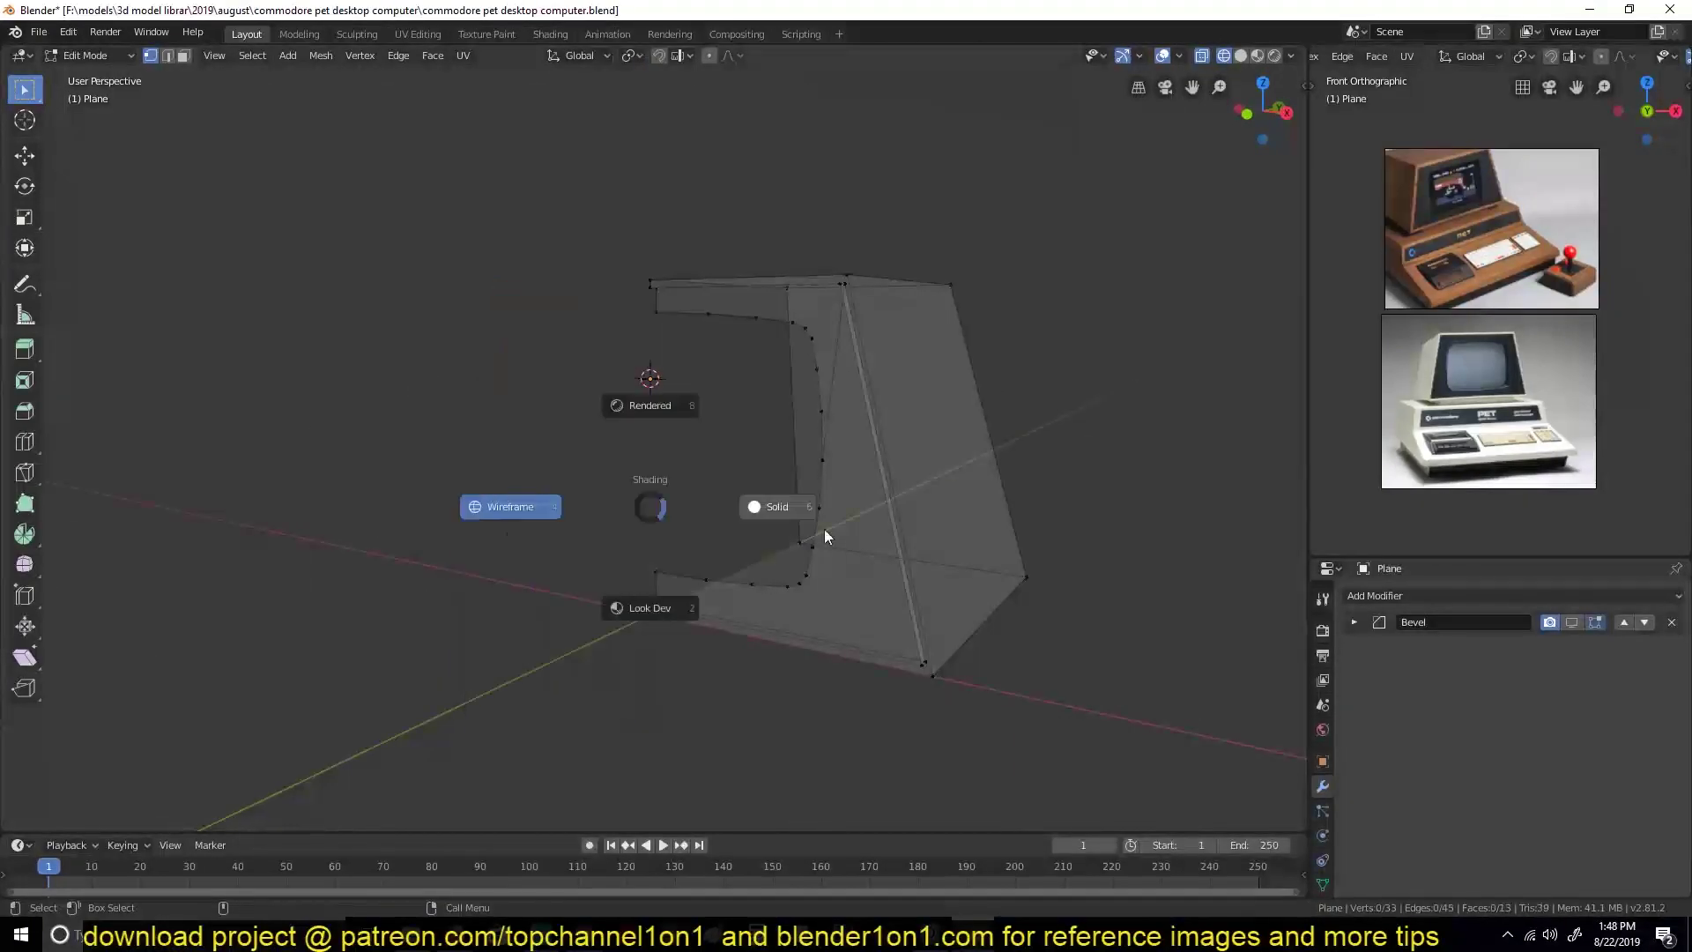
left_click(1511, 595)
left_click(1367, 466)
scroll(937, 480, "up", 5)
scroll(884, 541, "down", 5)
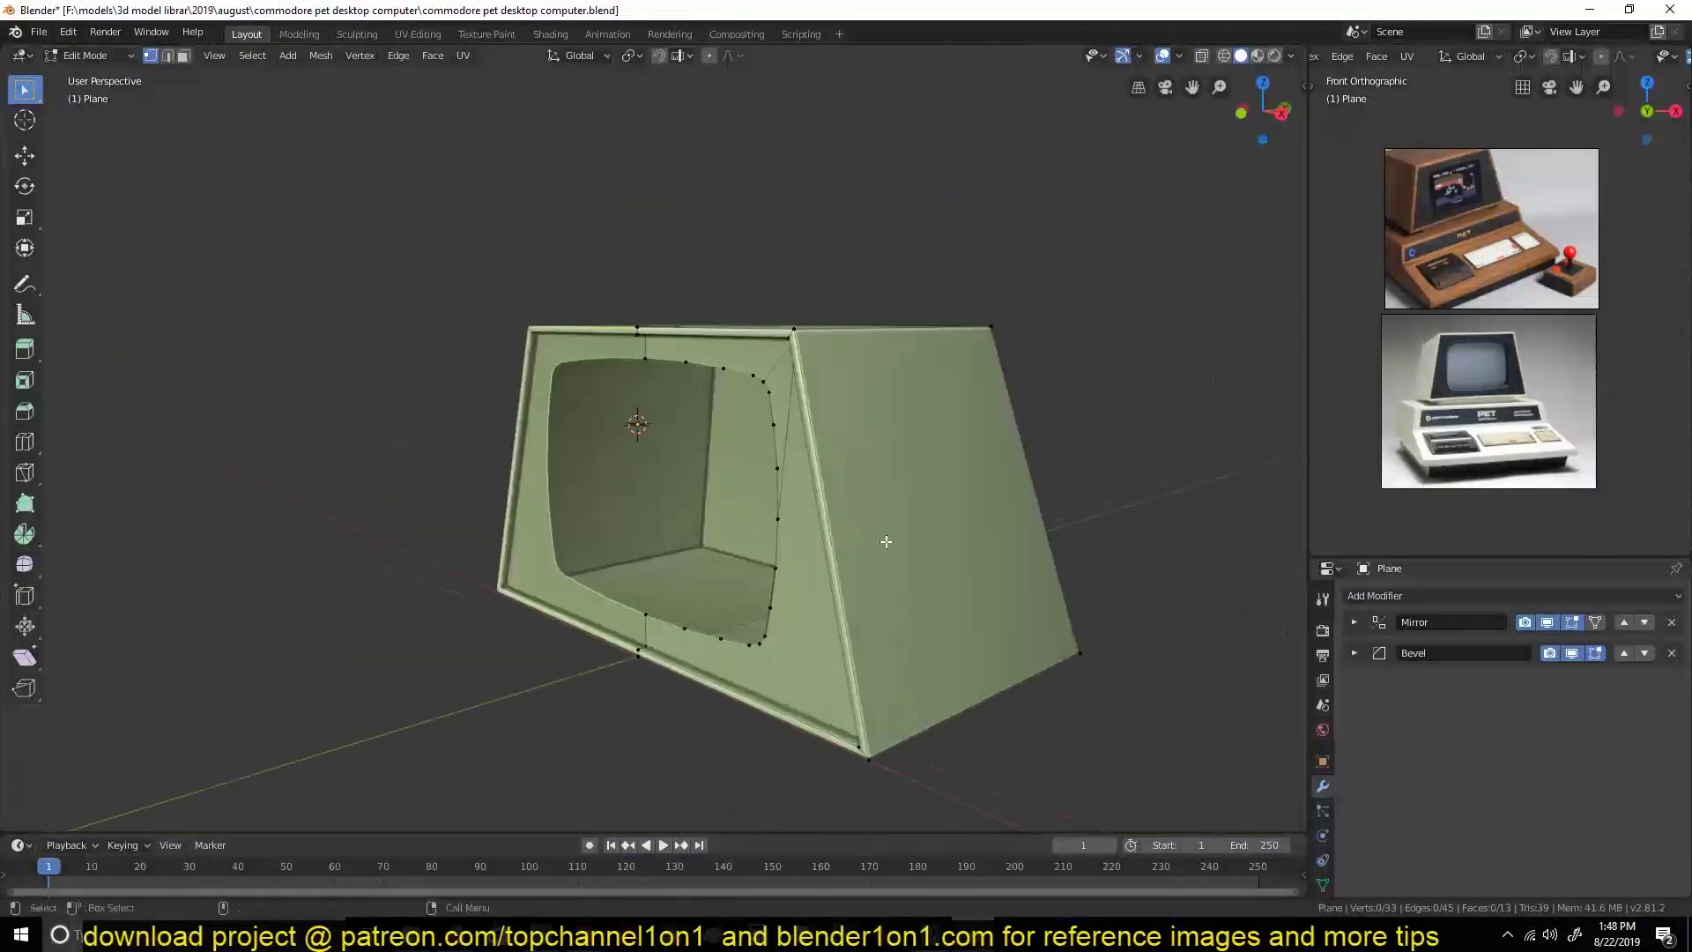
Hide the bevel while editing and delete the selected faces around the opening.
key("Tab")
scroll(883, 541, "up", 6)
left_click(1571, 653)
mouse_move(850, 454)
middle_mouse_down()
mouse_move(894, 446)
mouse_move(881, 574)
middle_mouse_up()
scroll(719, 593, "down", 3)
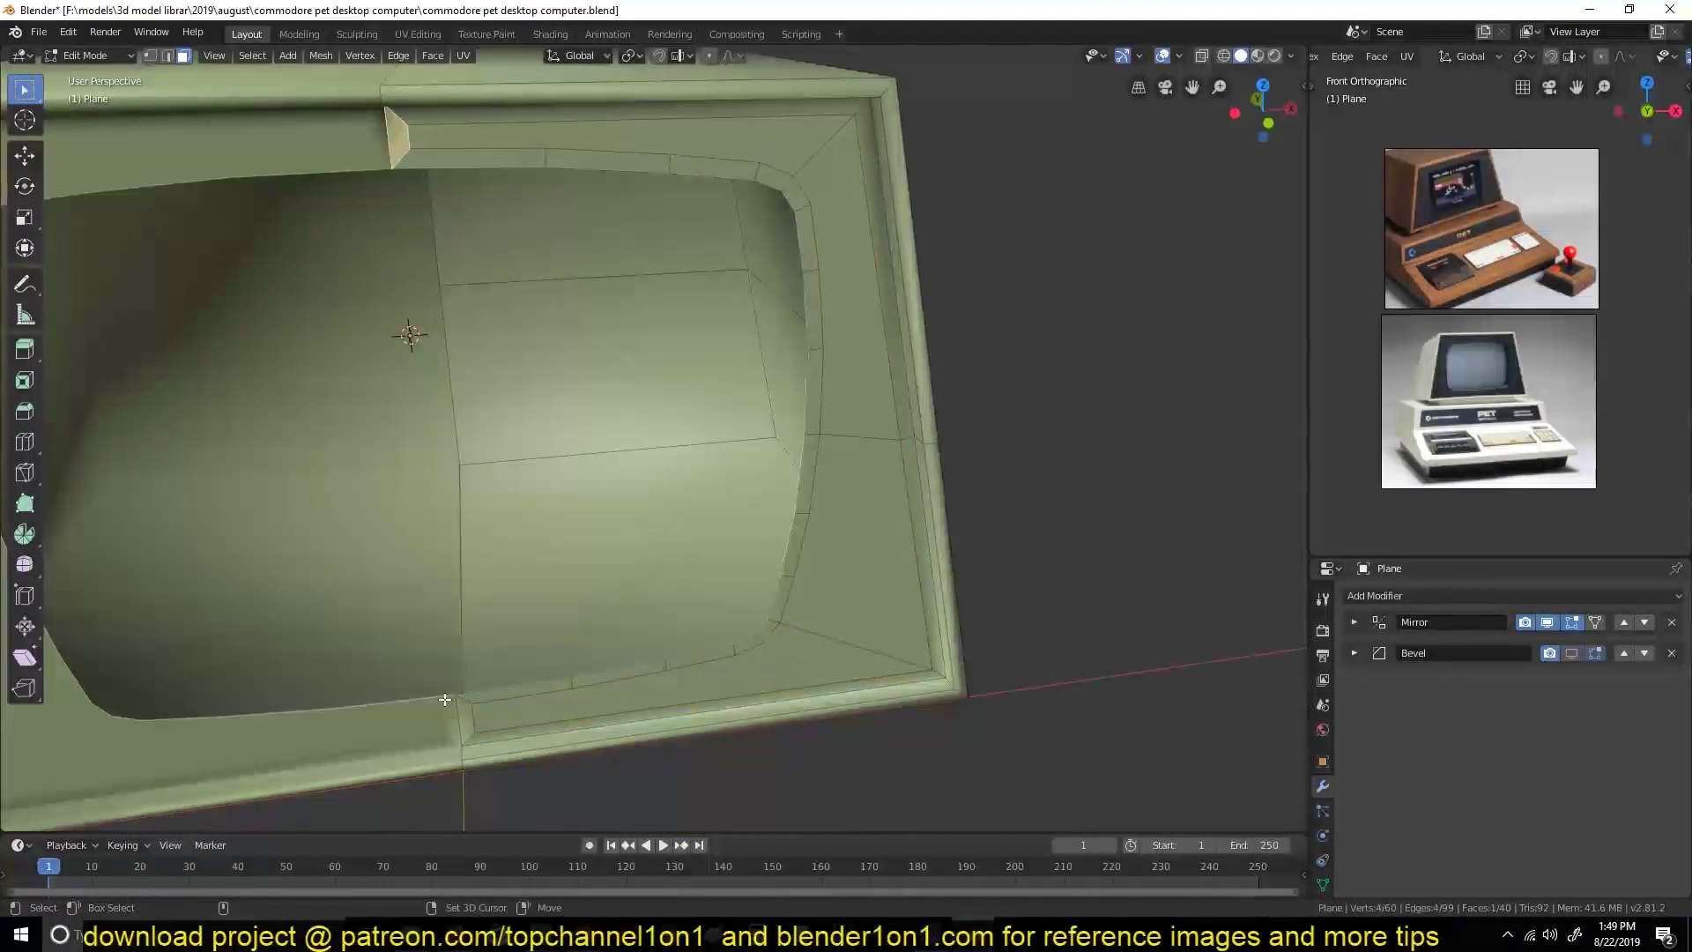
left_click(1353, 622)
key("x")
left_click(624, 526)
middle_click_drag(879, 367, 805, 460)
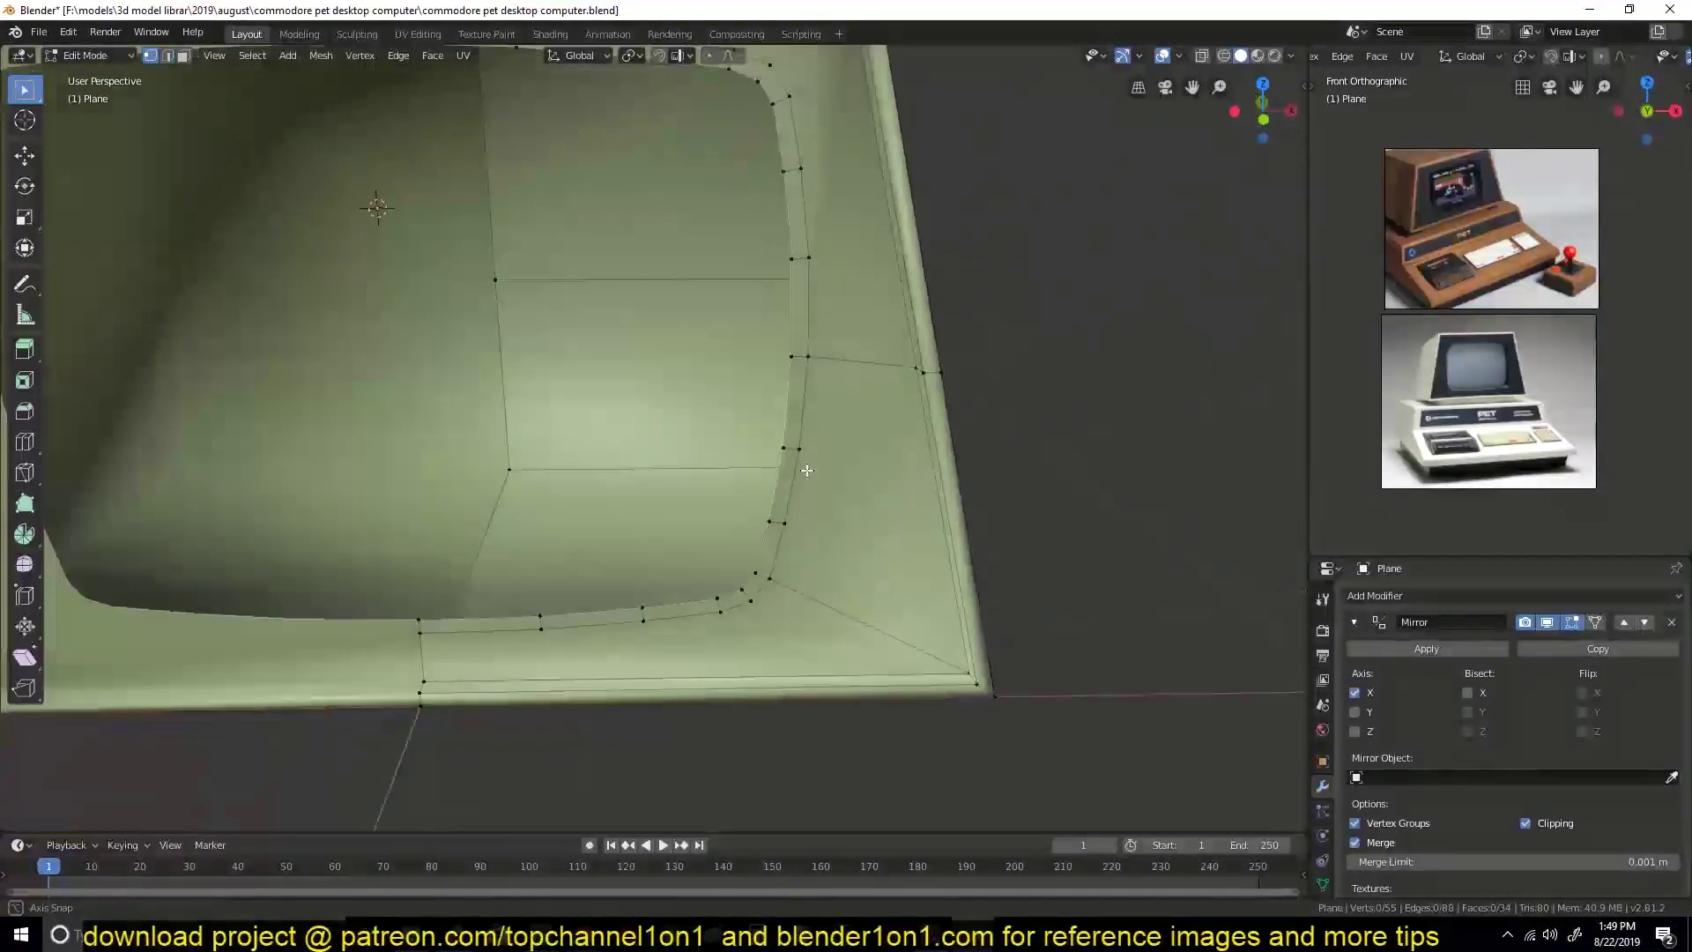
key("Tab")
Extrude the screen opening's rim inward.
scroll(701, 340, "down", 4)
key("Tab")
middle_click_drag(701, 340, 706, 185)
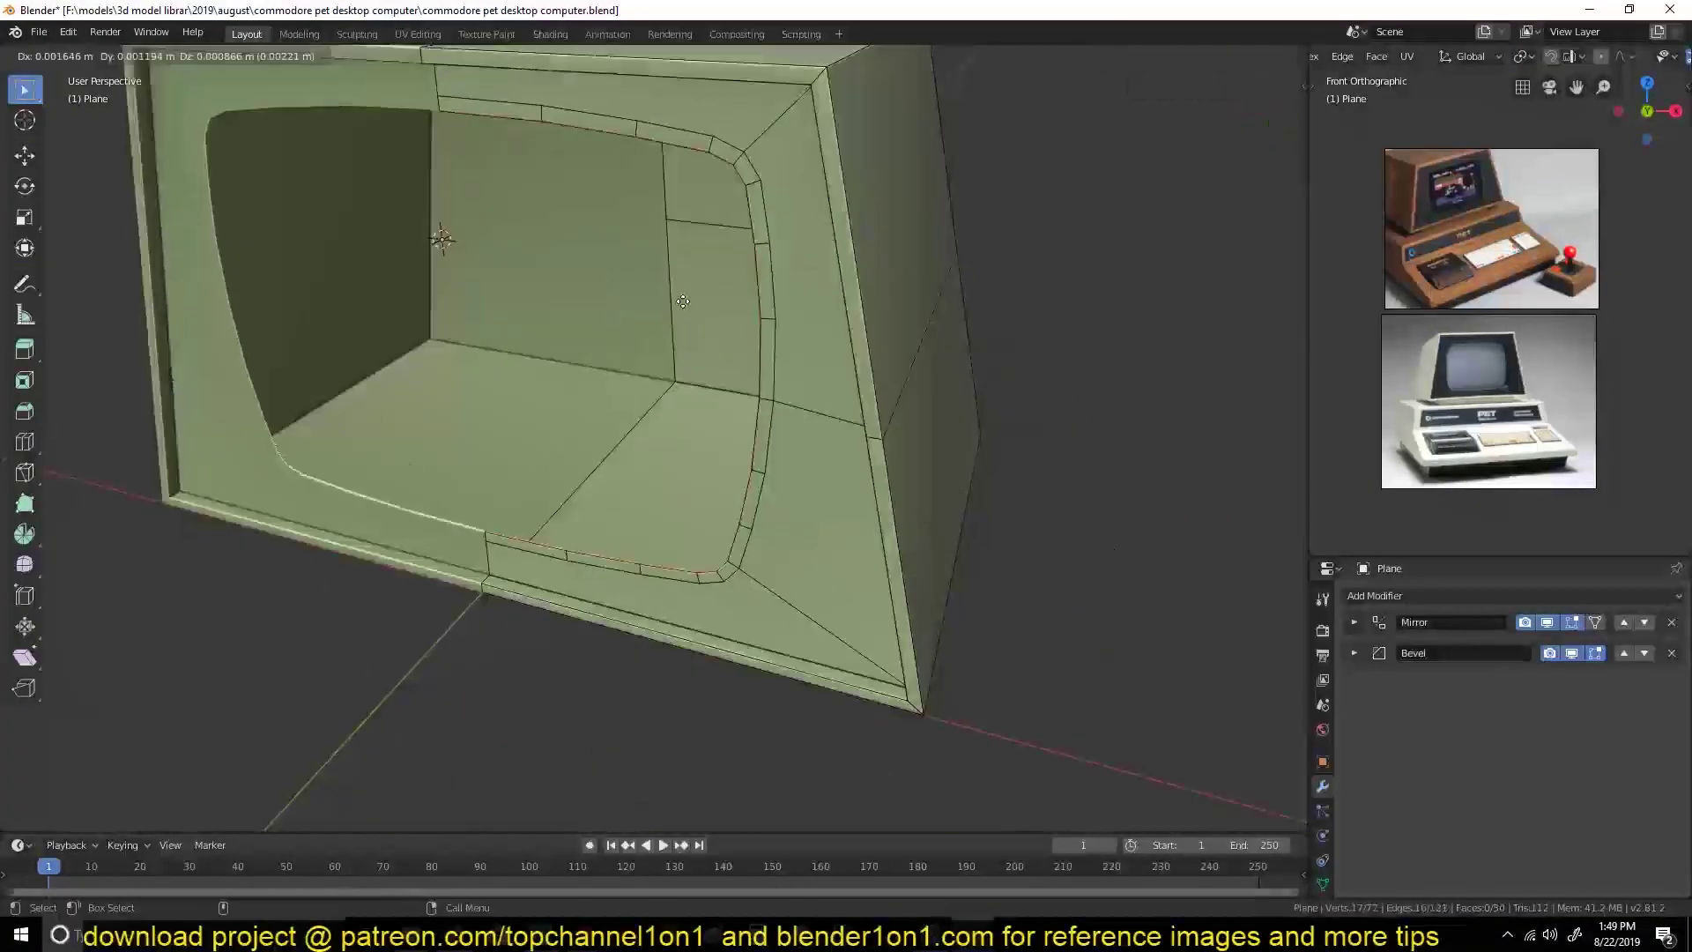
key("e")
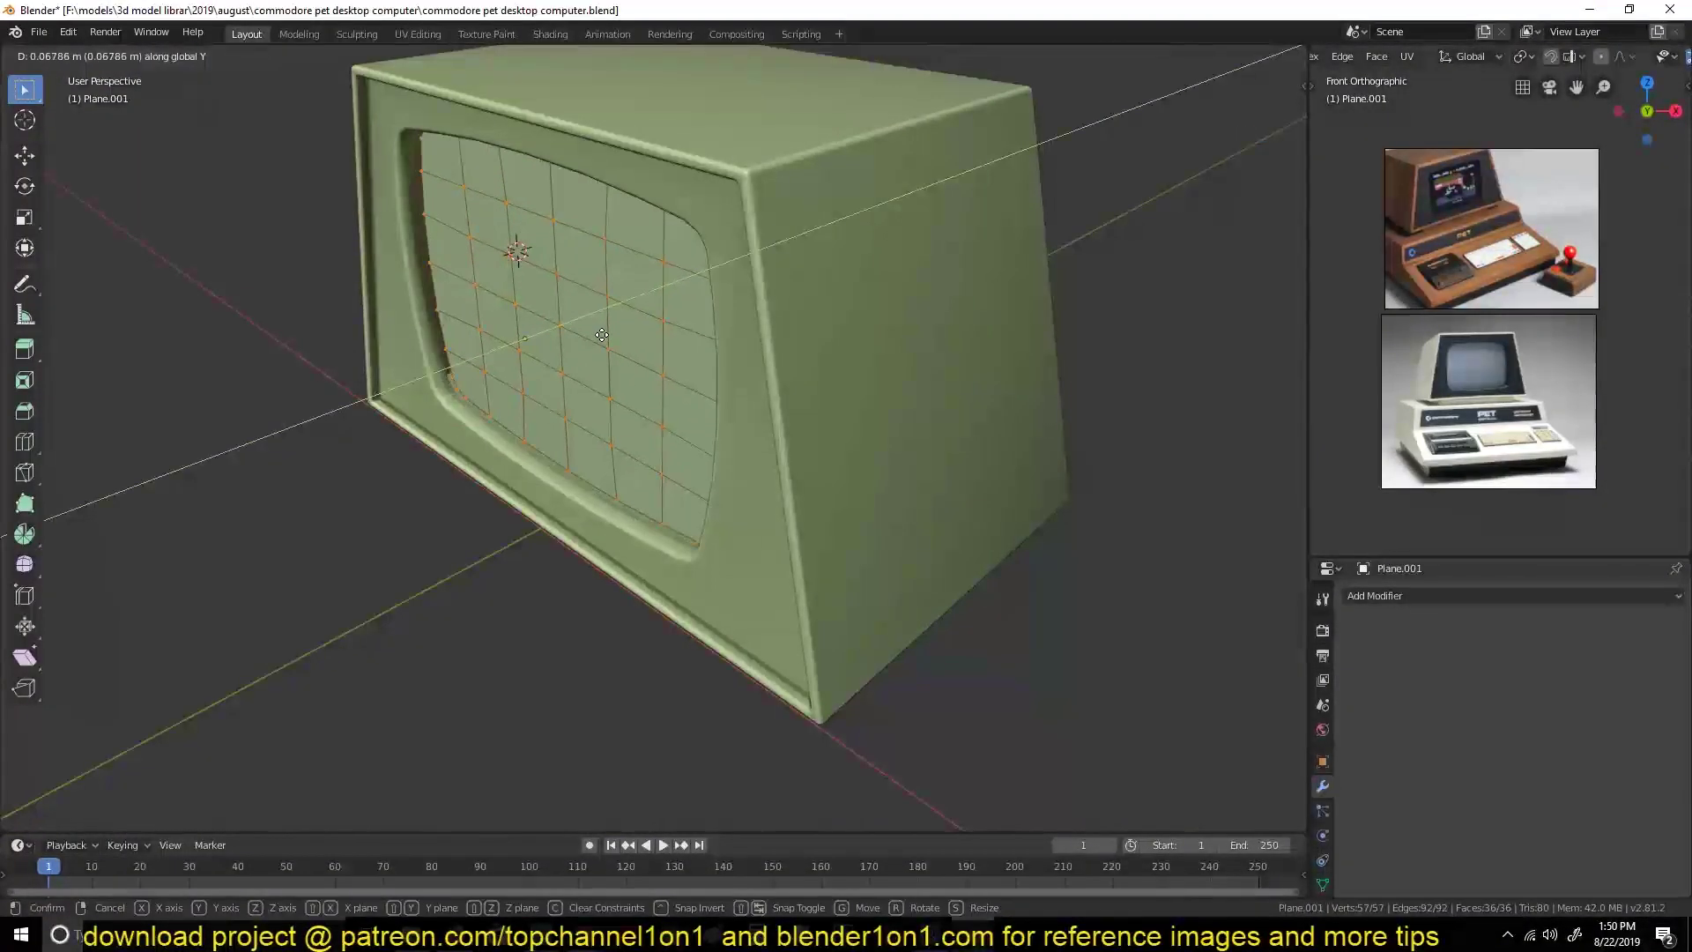
Bulge the screen by moving its centre vertex along Y with proportional editing.
left_click(524, 339)
key("o")
key("g")
key("y")
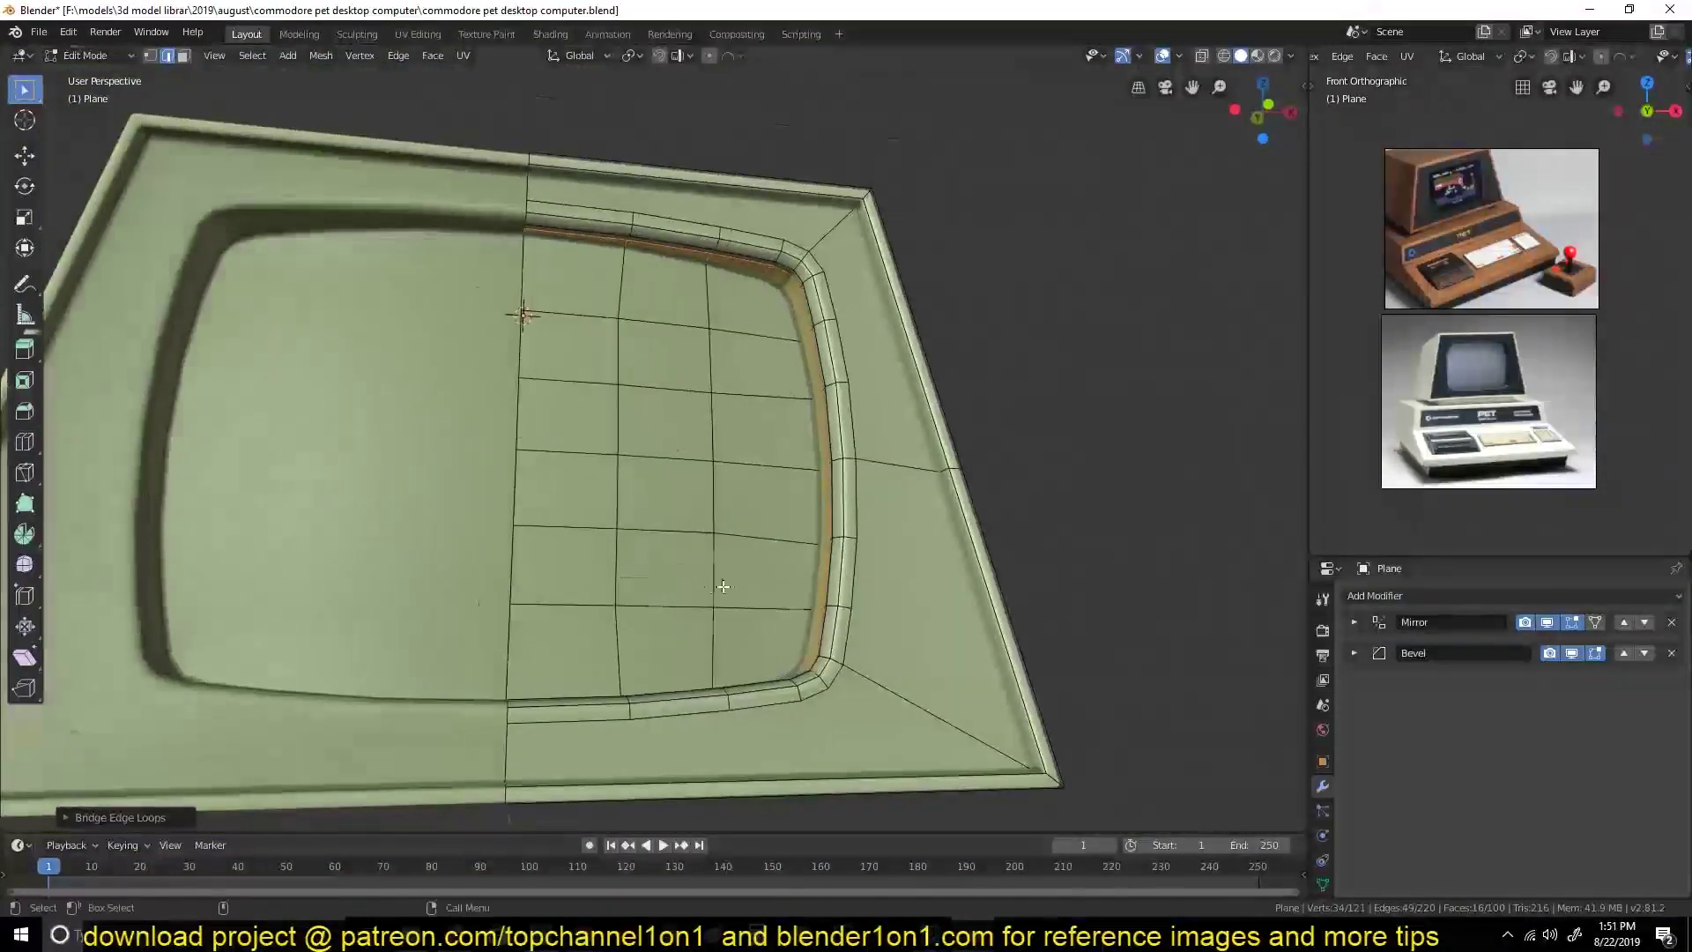
scroll(722, 586, "up", 1)
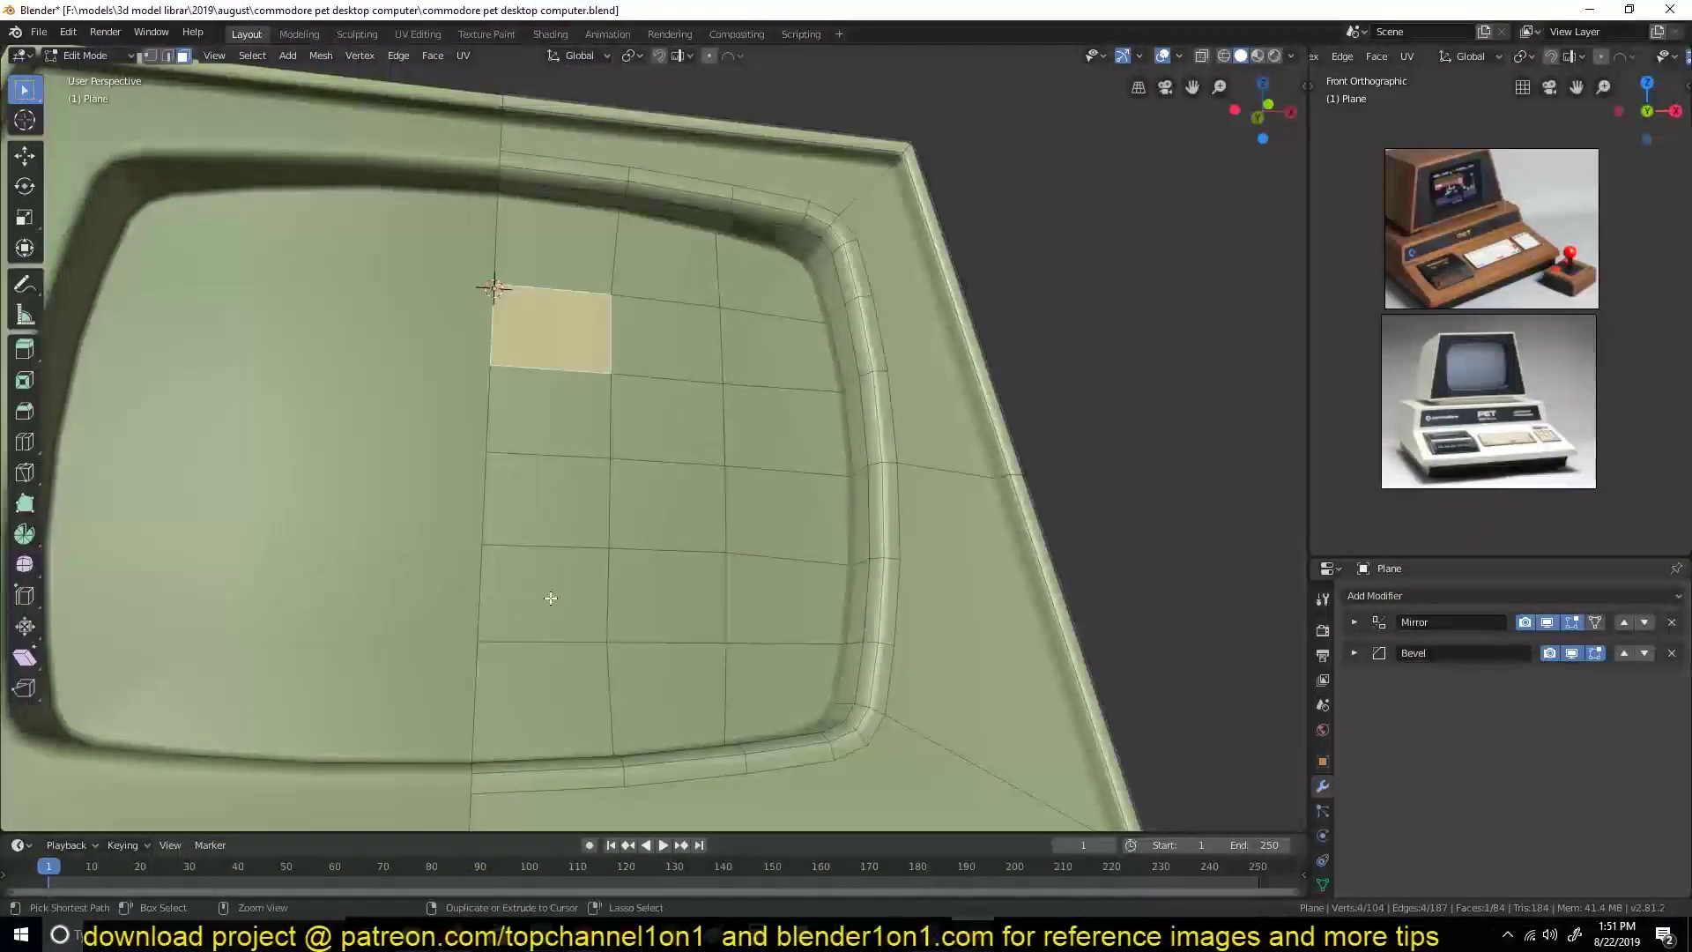
Select the screen recess faces and dissolve them into one face.
left_click(612, 687, "ctrl")
left_click(669, 256, "ctrl")
left_click(567, 378, "ctrl+shift")
middle_click_drag(567, 377, 701, 568)
key("g")
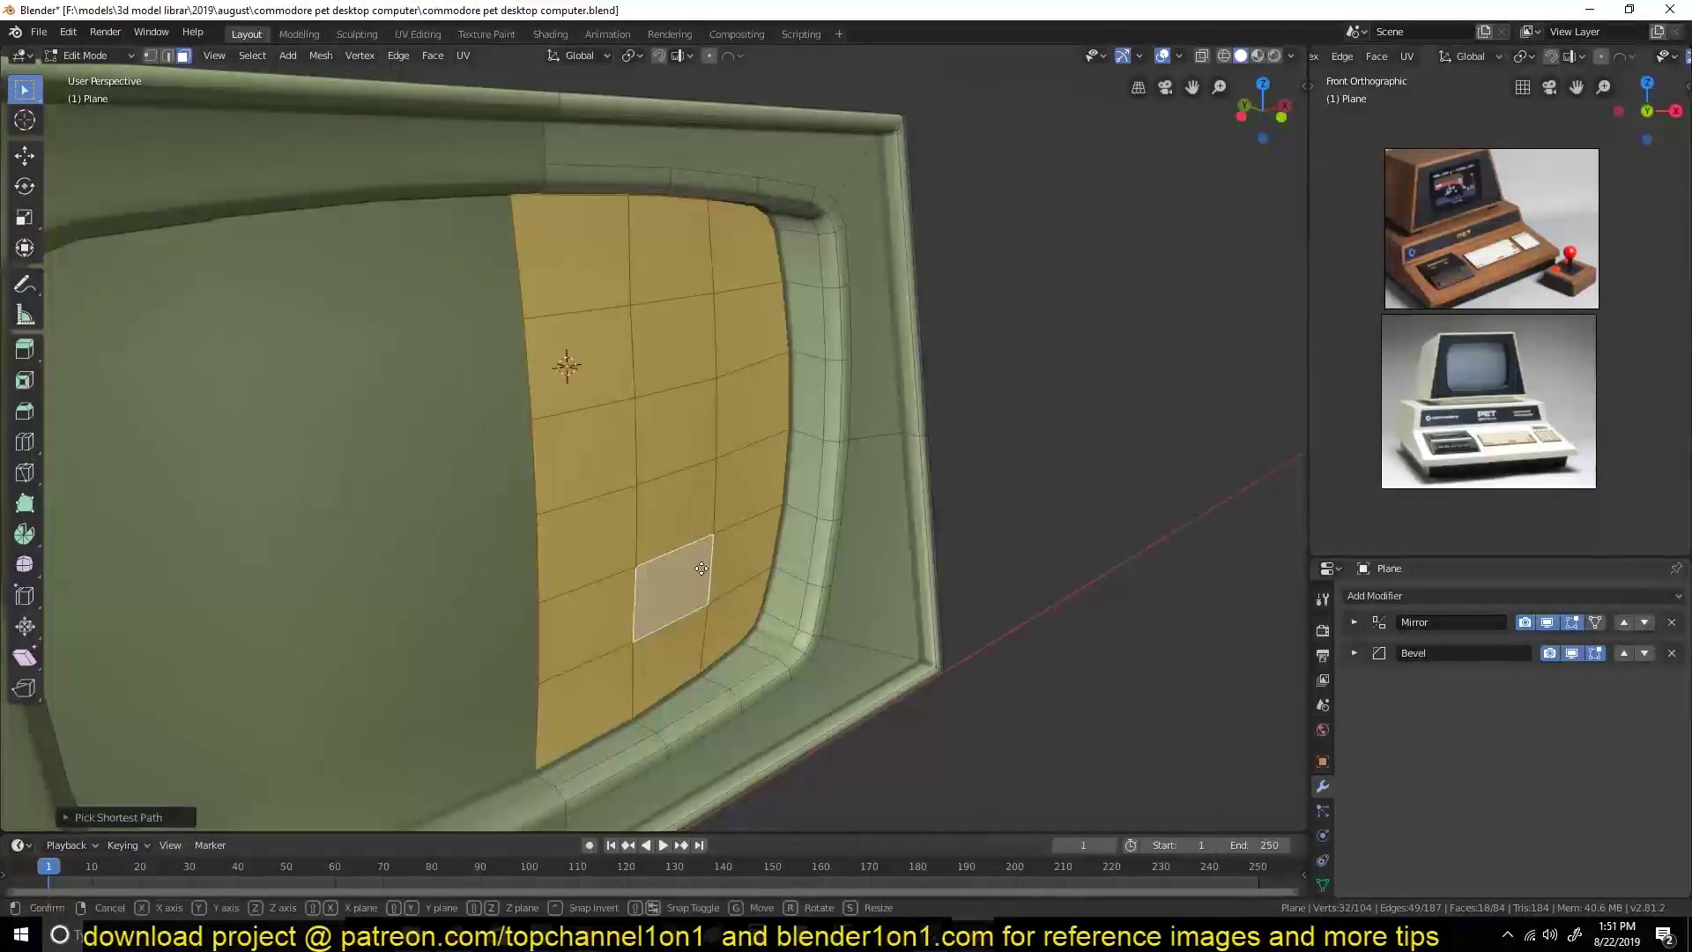
key("Escape")
key("ctrl+x")
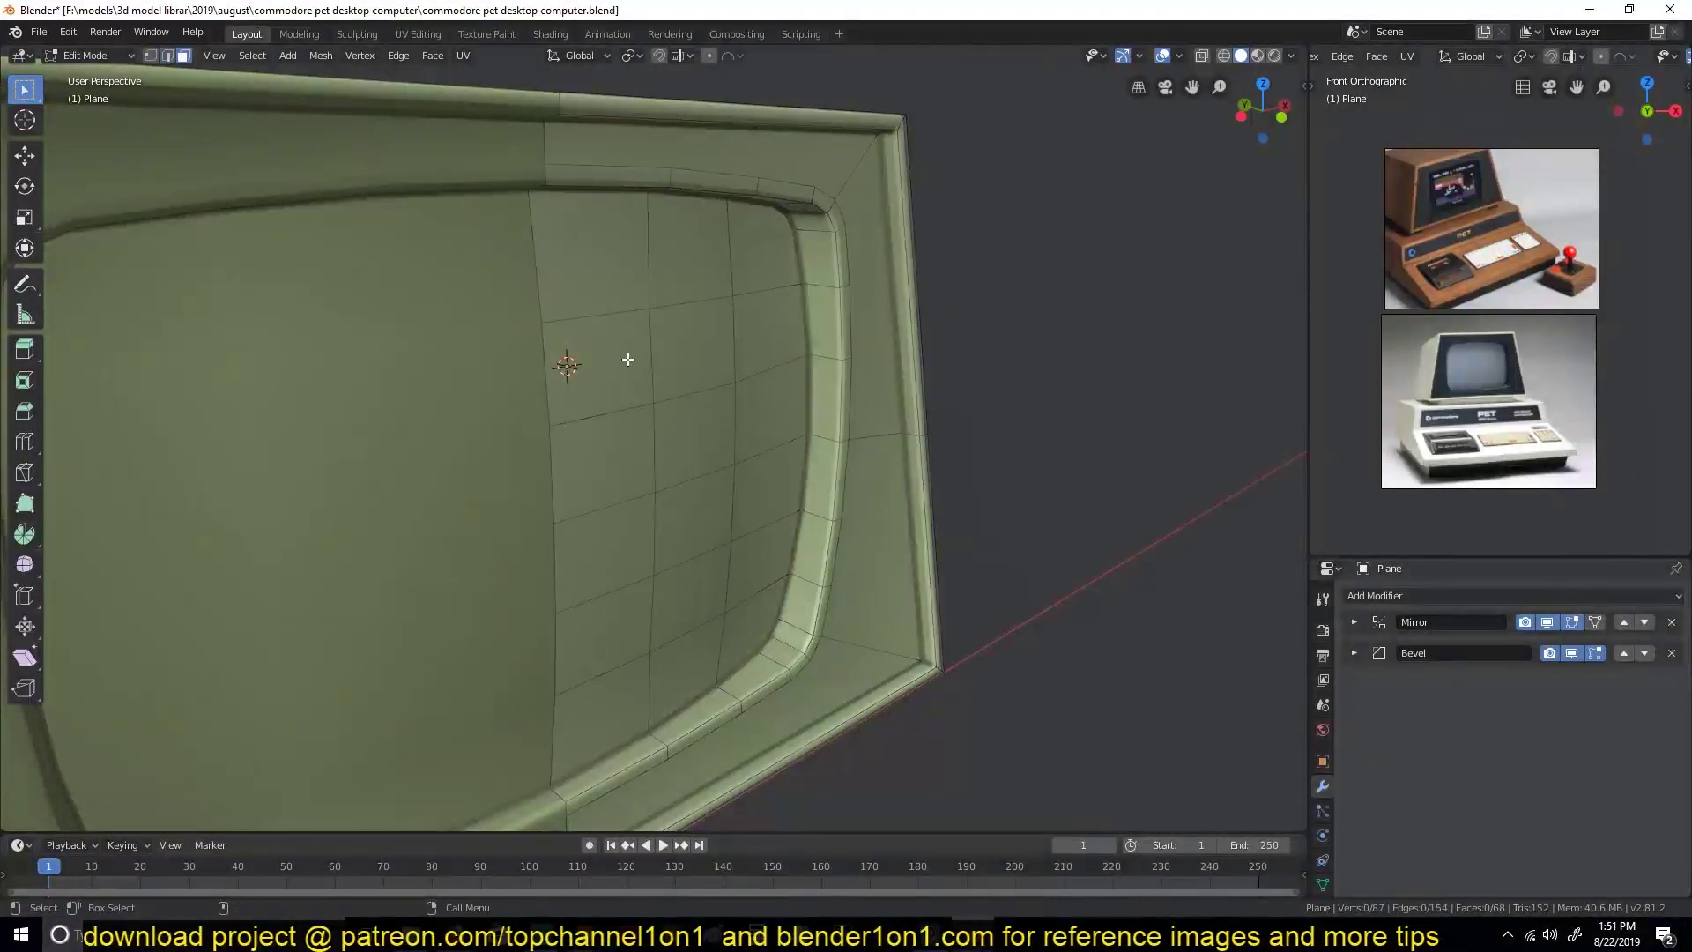
Select a block of recess faces up to the top and scale it along Y.
left_click(729, 256)
left_click(599, 718, "ctrl+shift")
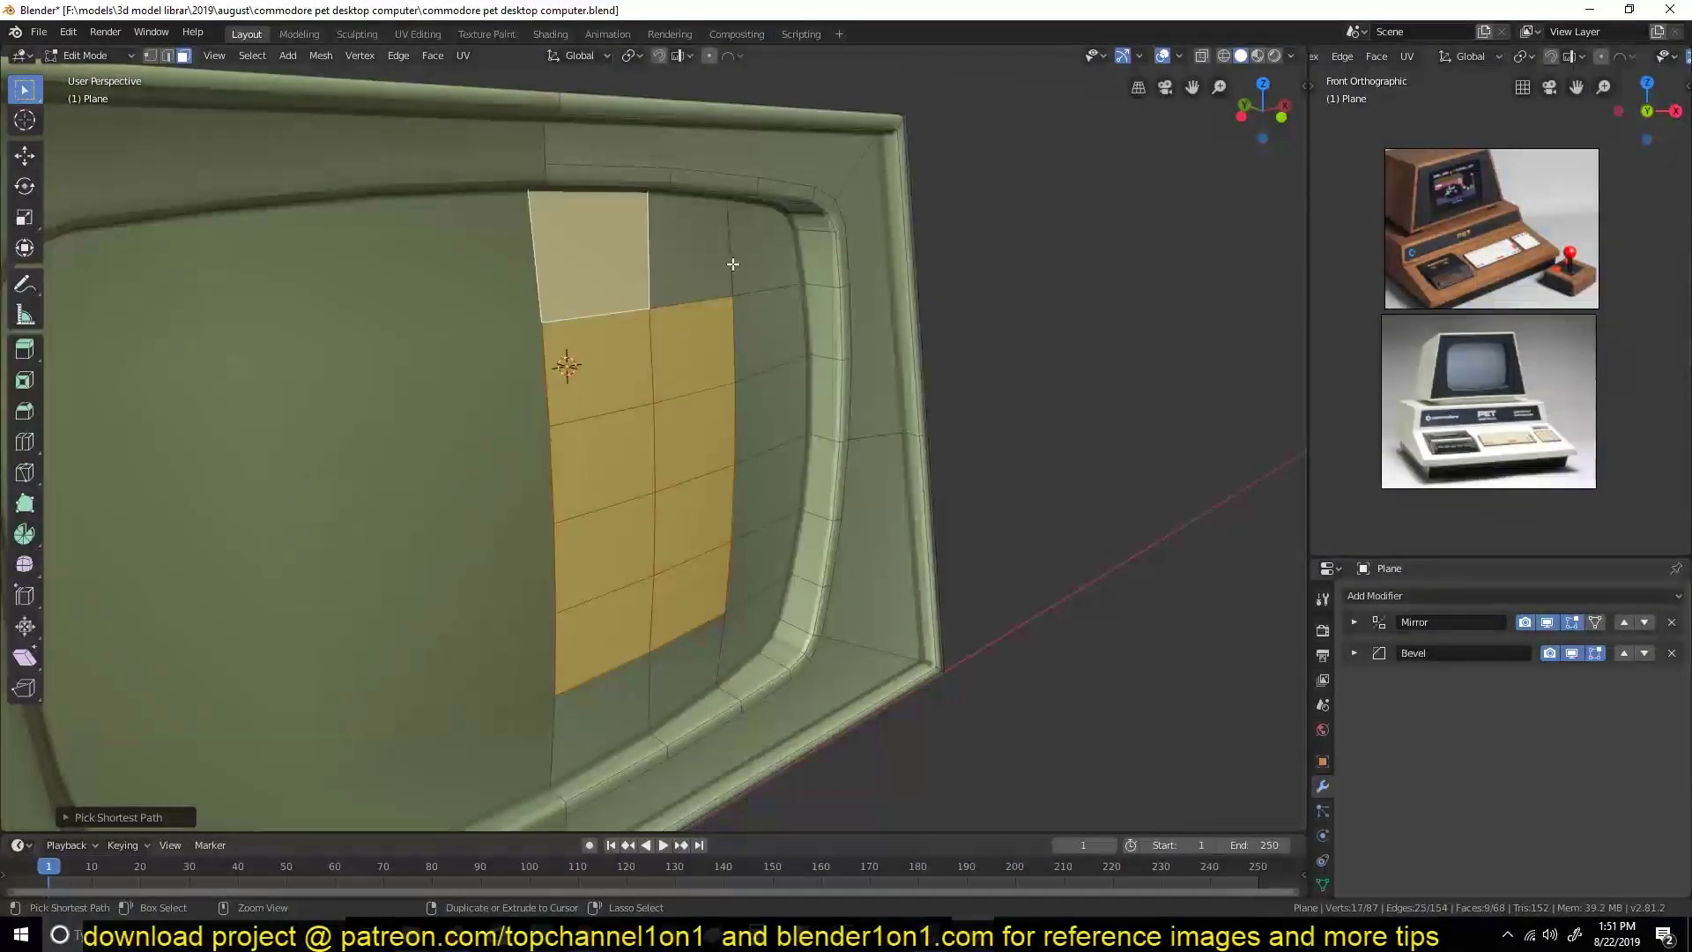
key("s")
key("y")
left_click(732, 650)
key("Tab")
Save the file and set the Bevel modifier's angle limit to 50°.
scroll(842, 631, "up", 5)
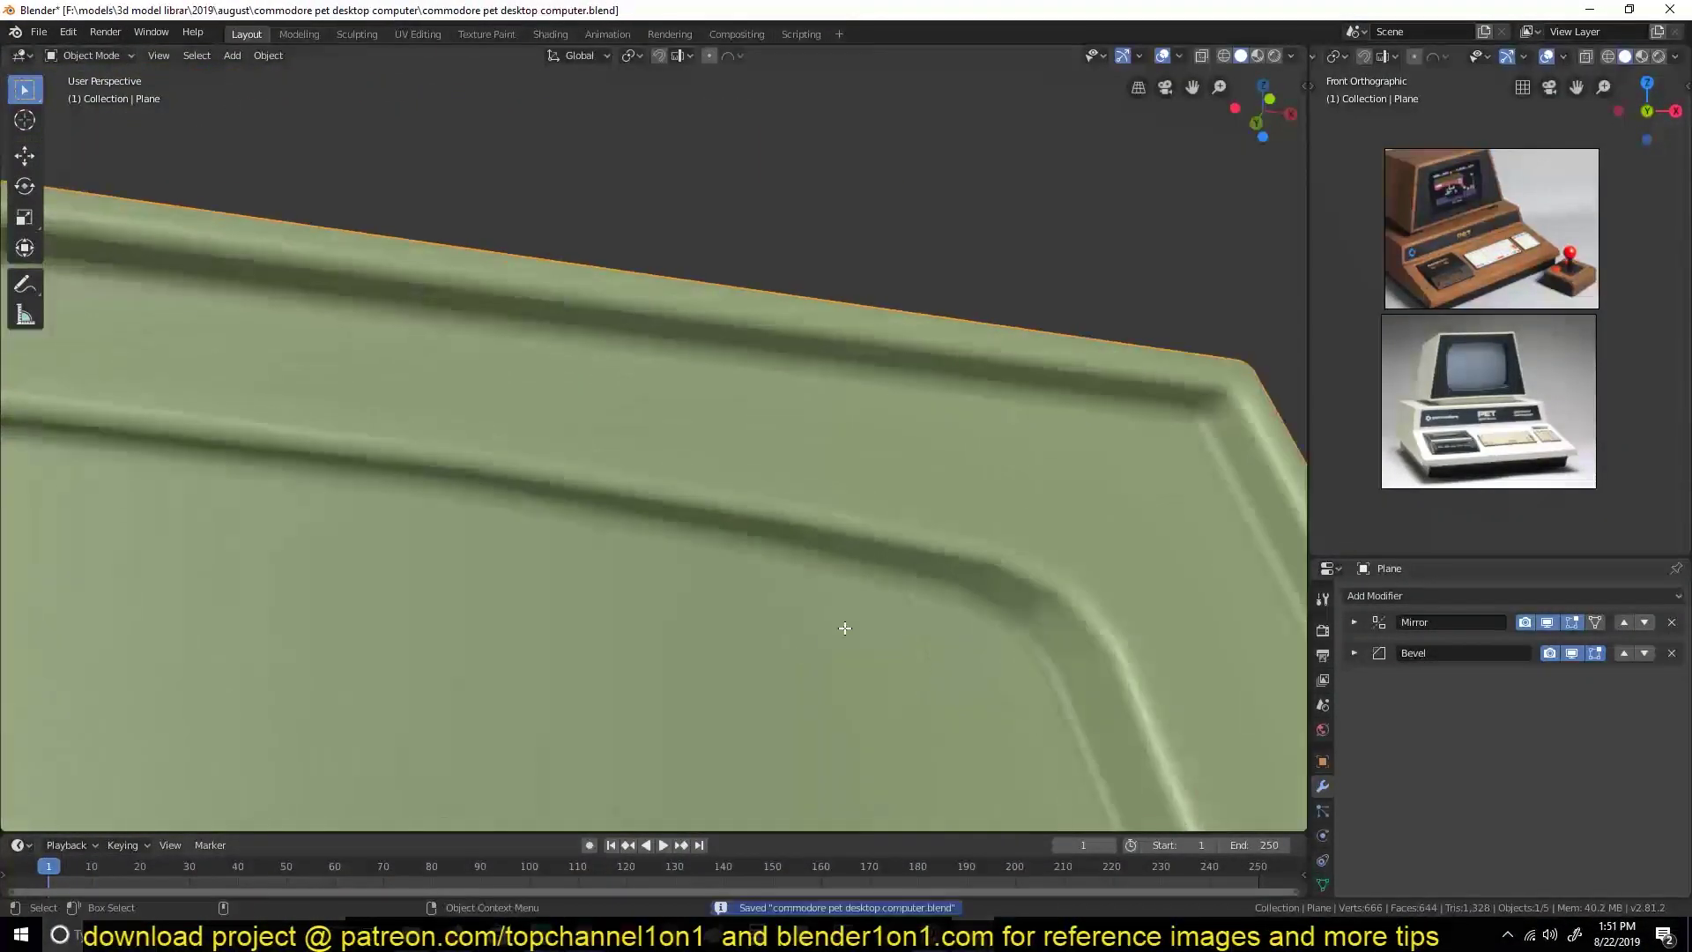
scroll(1032, 563, "up", 4)
key("ctrl+s")
left_click(1367, 645)
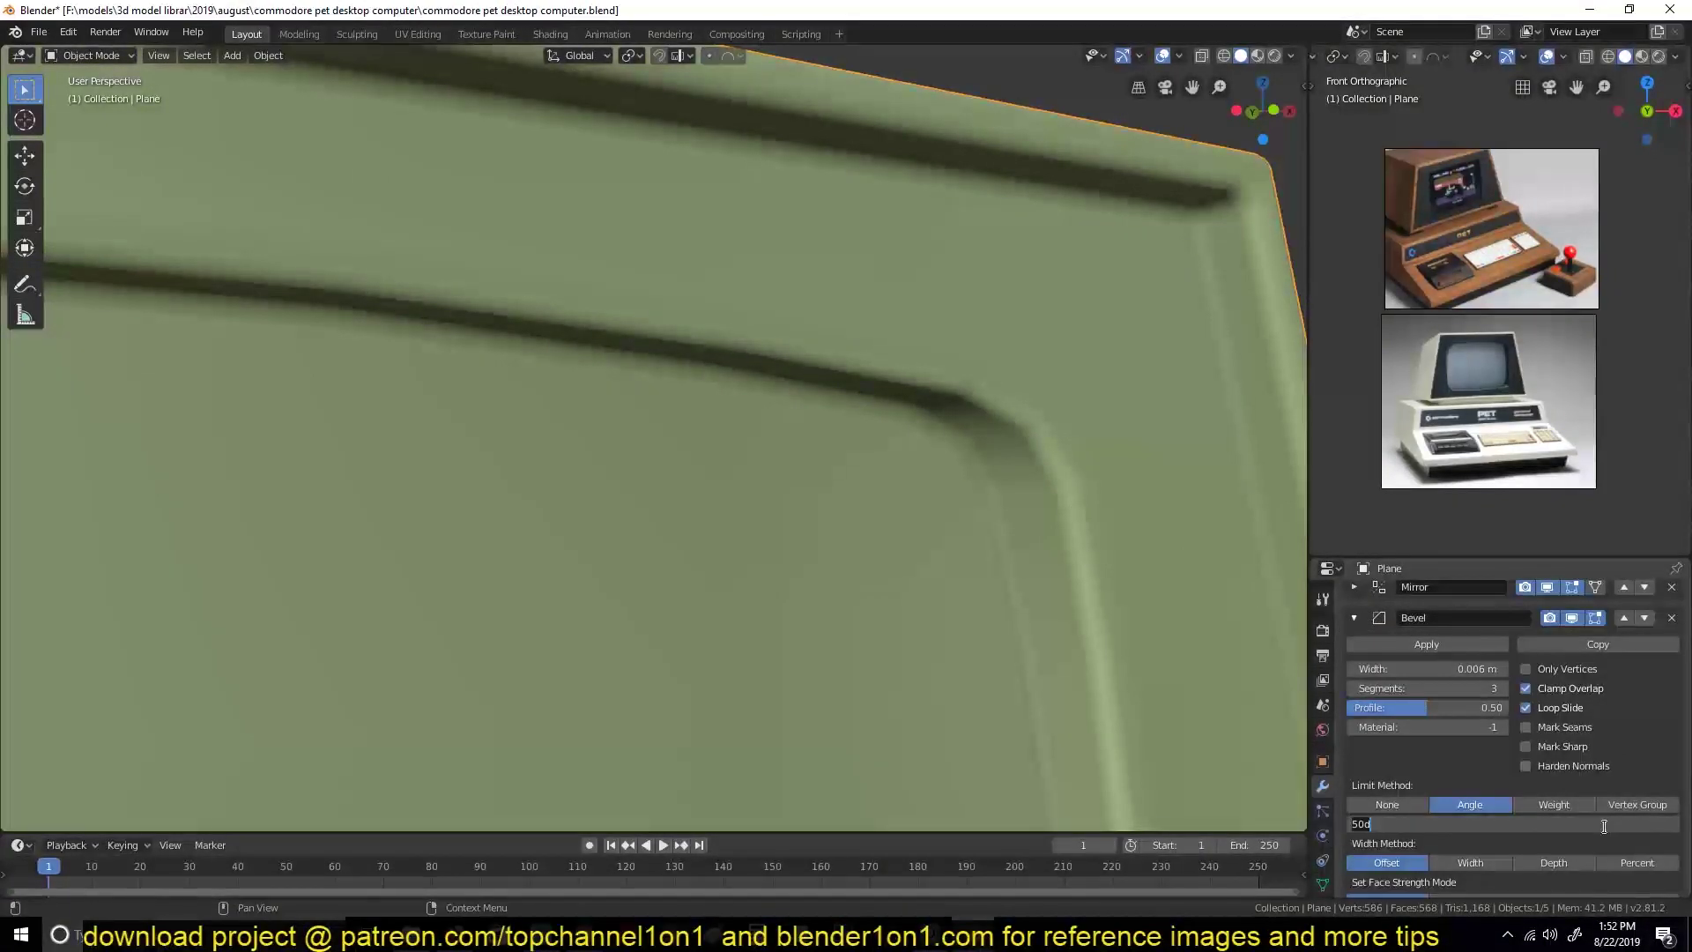
left_click(657, 497)
Orbit to inspect the bezel corner and a three-quarter view of the rounded monitor.
mouse_move(1428, 688)
left_mouse_down()
mouse_move(1401, 688)
mouse_move(1405, 668)
left_mouse_up()
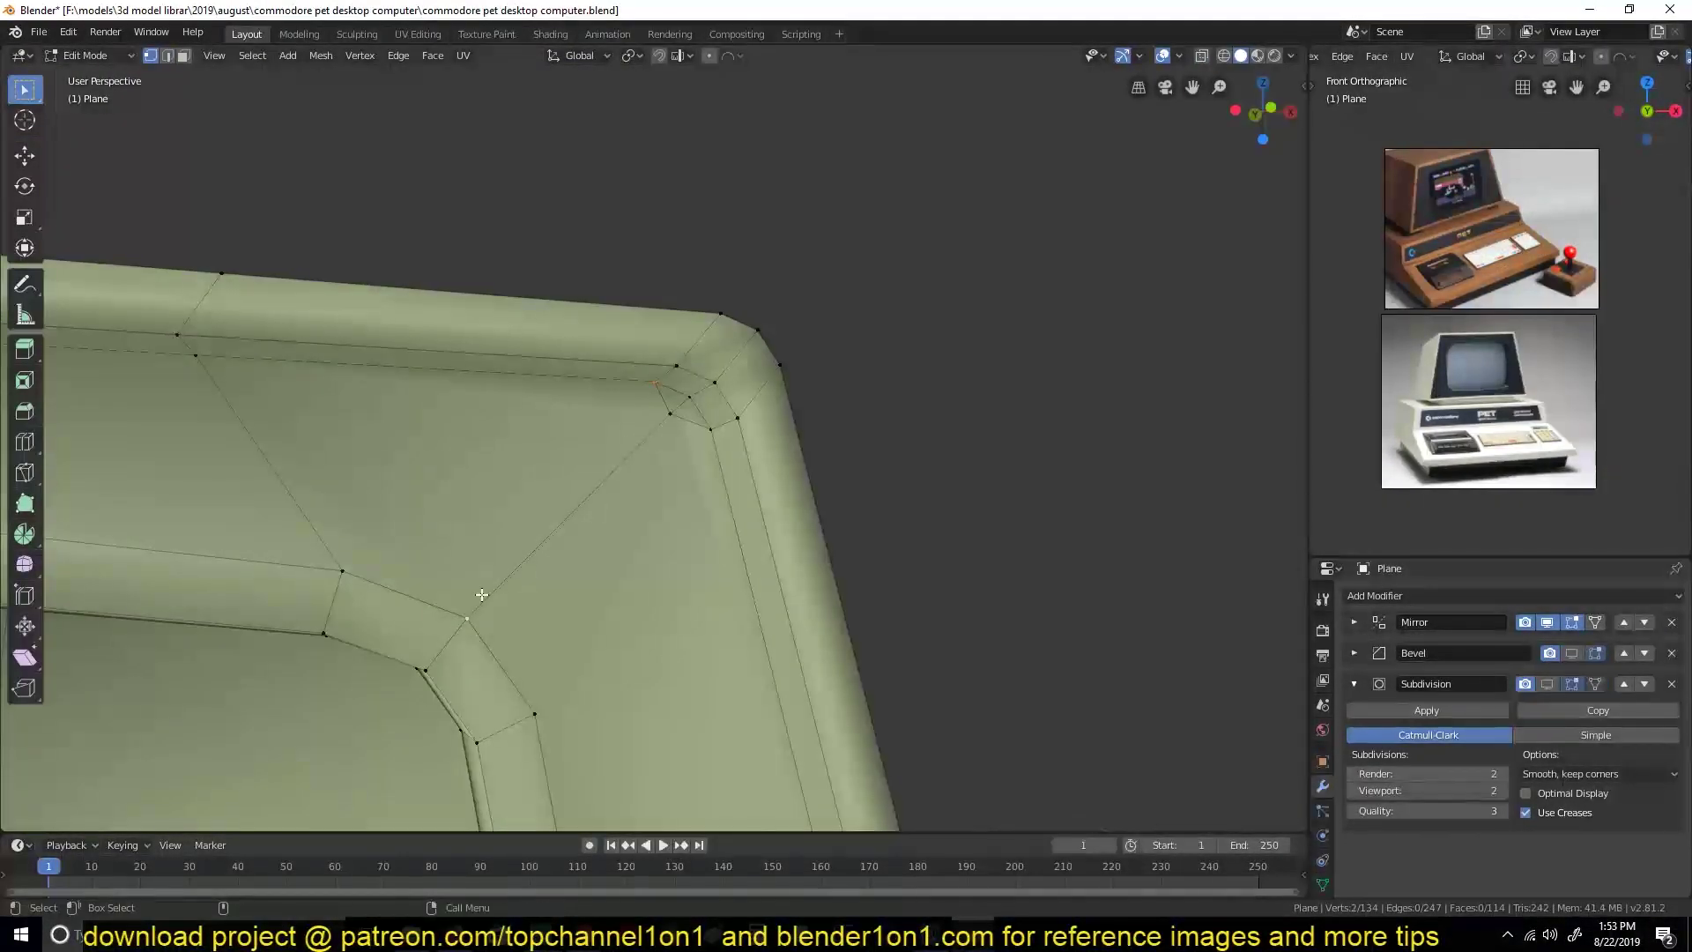
middle_click_drag(482, 595, 472, 490)
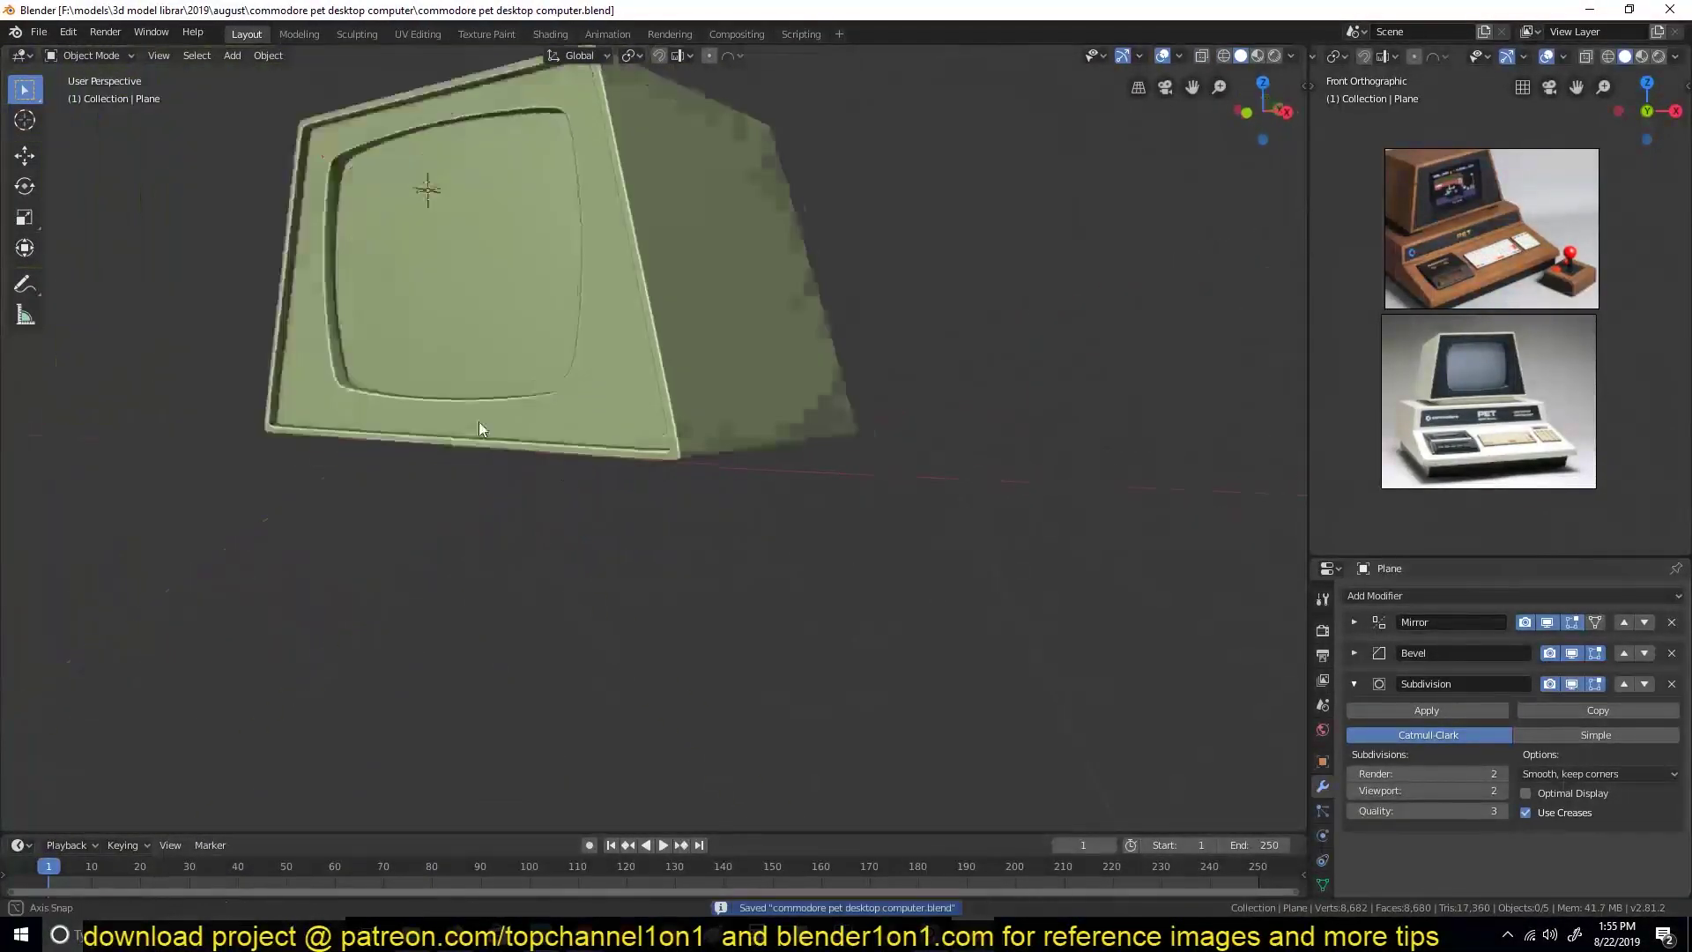
mouse_move(480, 429)
middle_mouse_down()
mouse_move(706, 517)
mouse_move(754, 467)
mouse_move(438, 221)
middle_mouse_up()
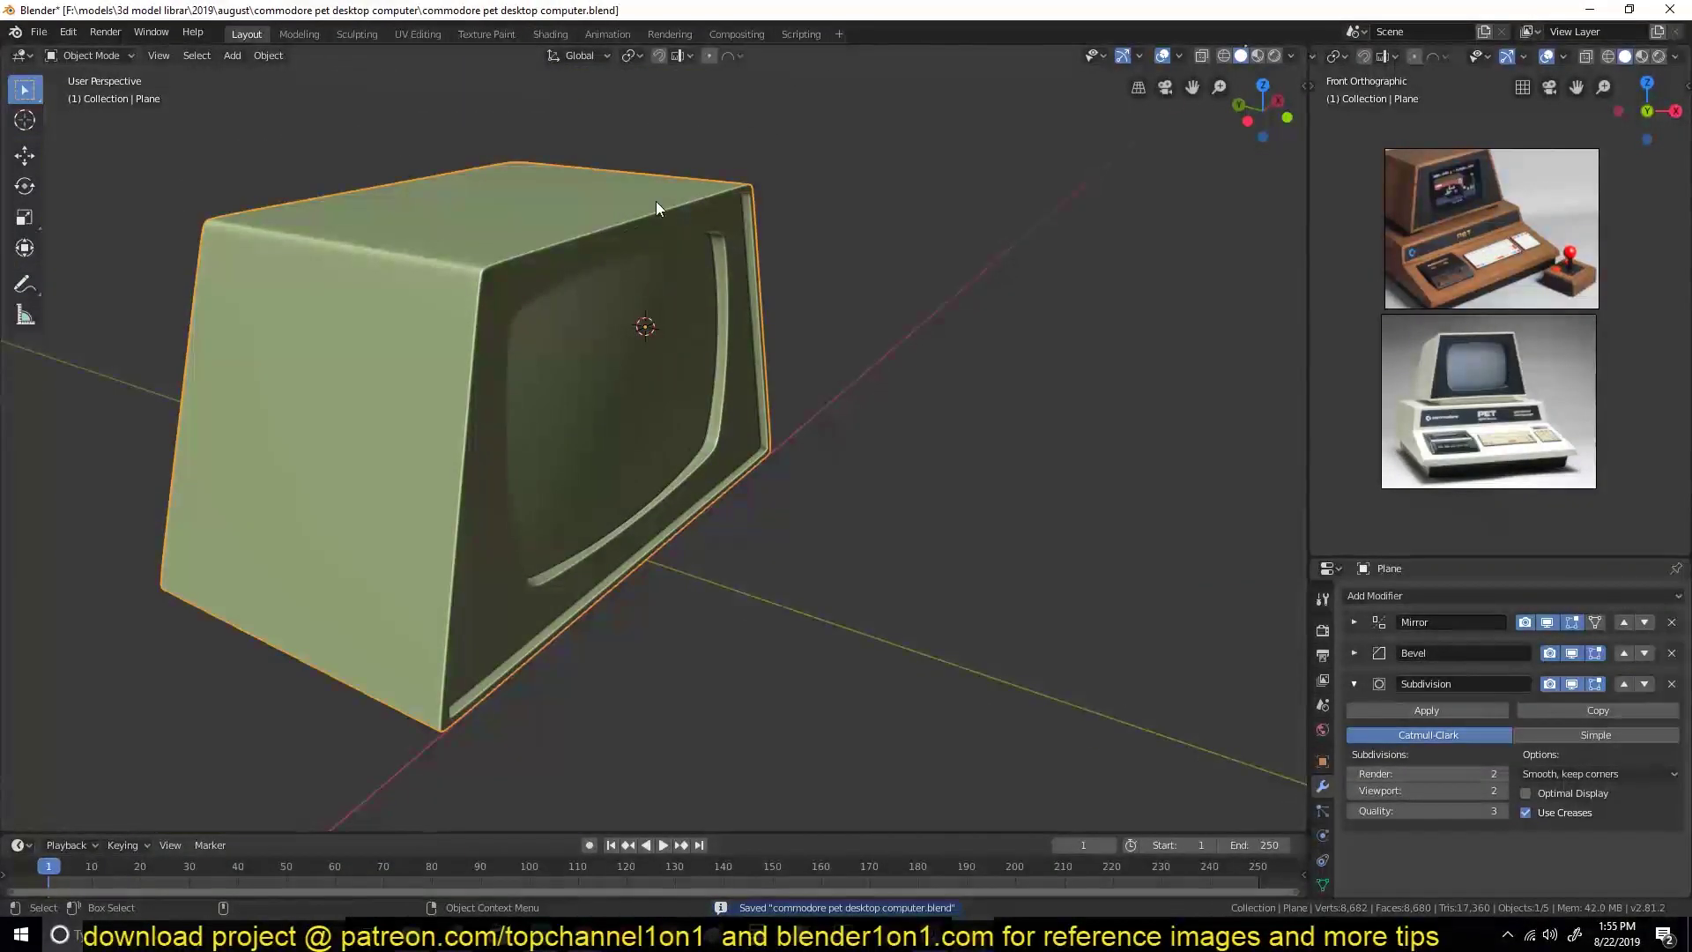
left_click(551, 33)
Create a new monitor material with a mapped Noise Texture at scale 424.3.
key("Tab")
key("Tab")
left_click(866, 542)
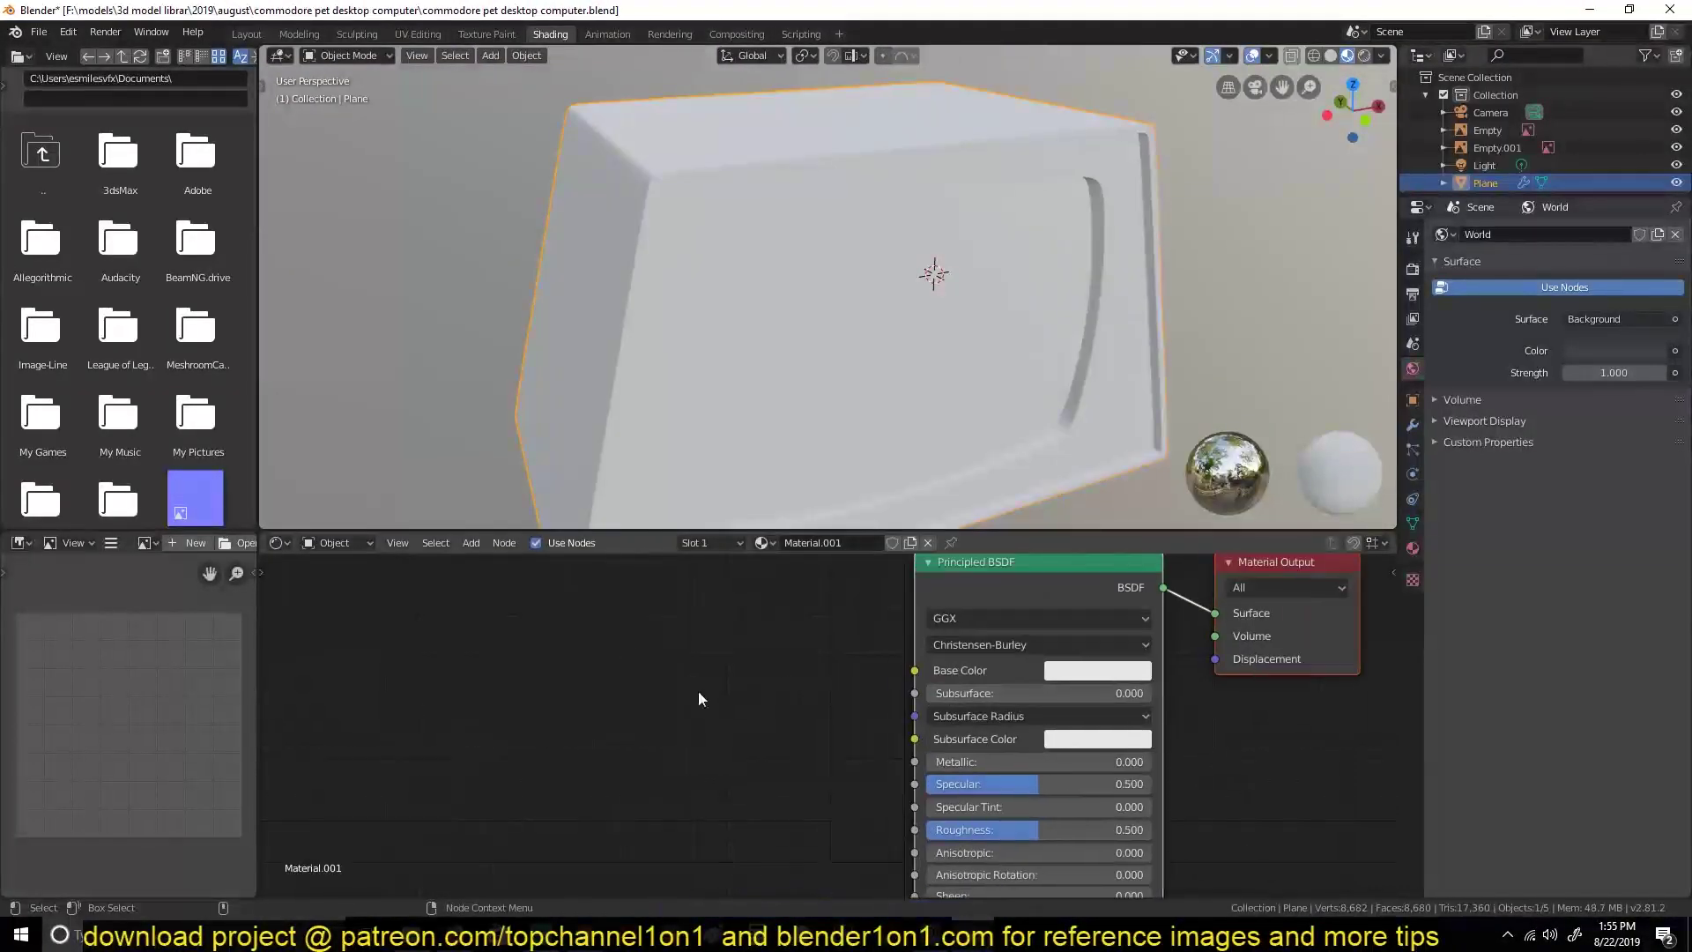
left_click(467, 674)
left_click(393, 712)
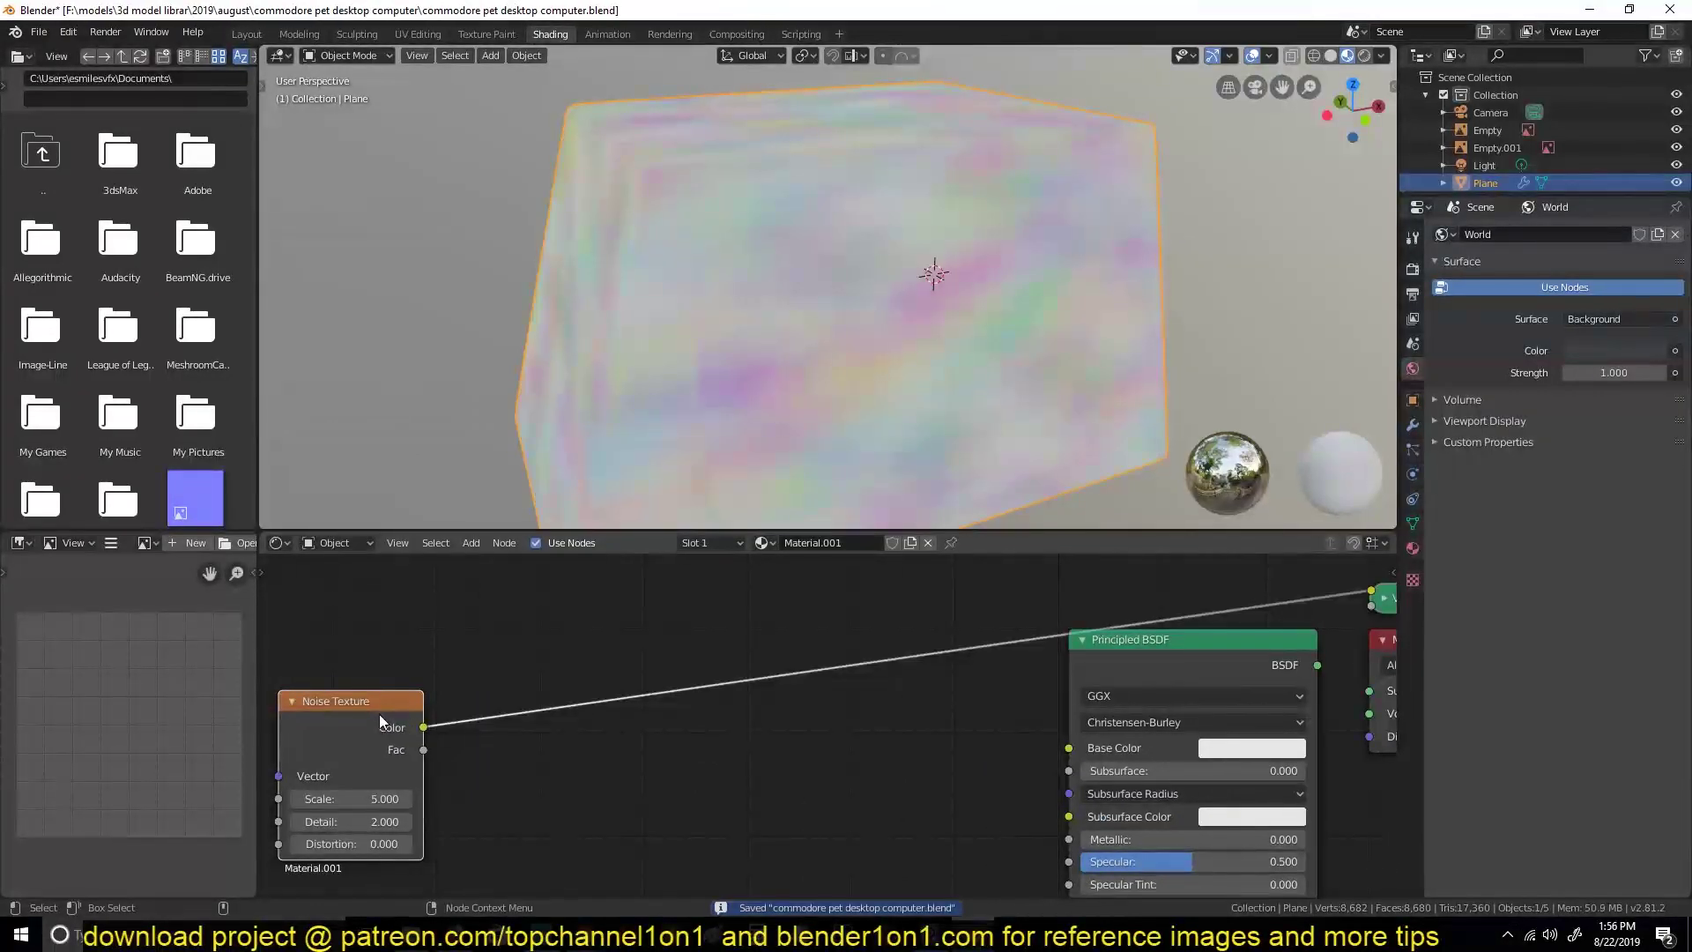
key("ctrl+t")
left_click_drag(843, 754, 889, 755)
middle_click_drag(1156, 665, 780, 715)
key("ctrl+s")
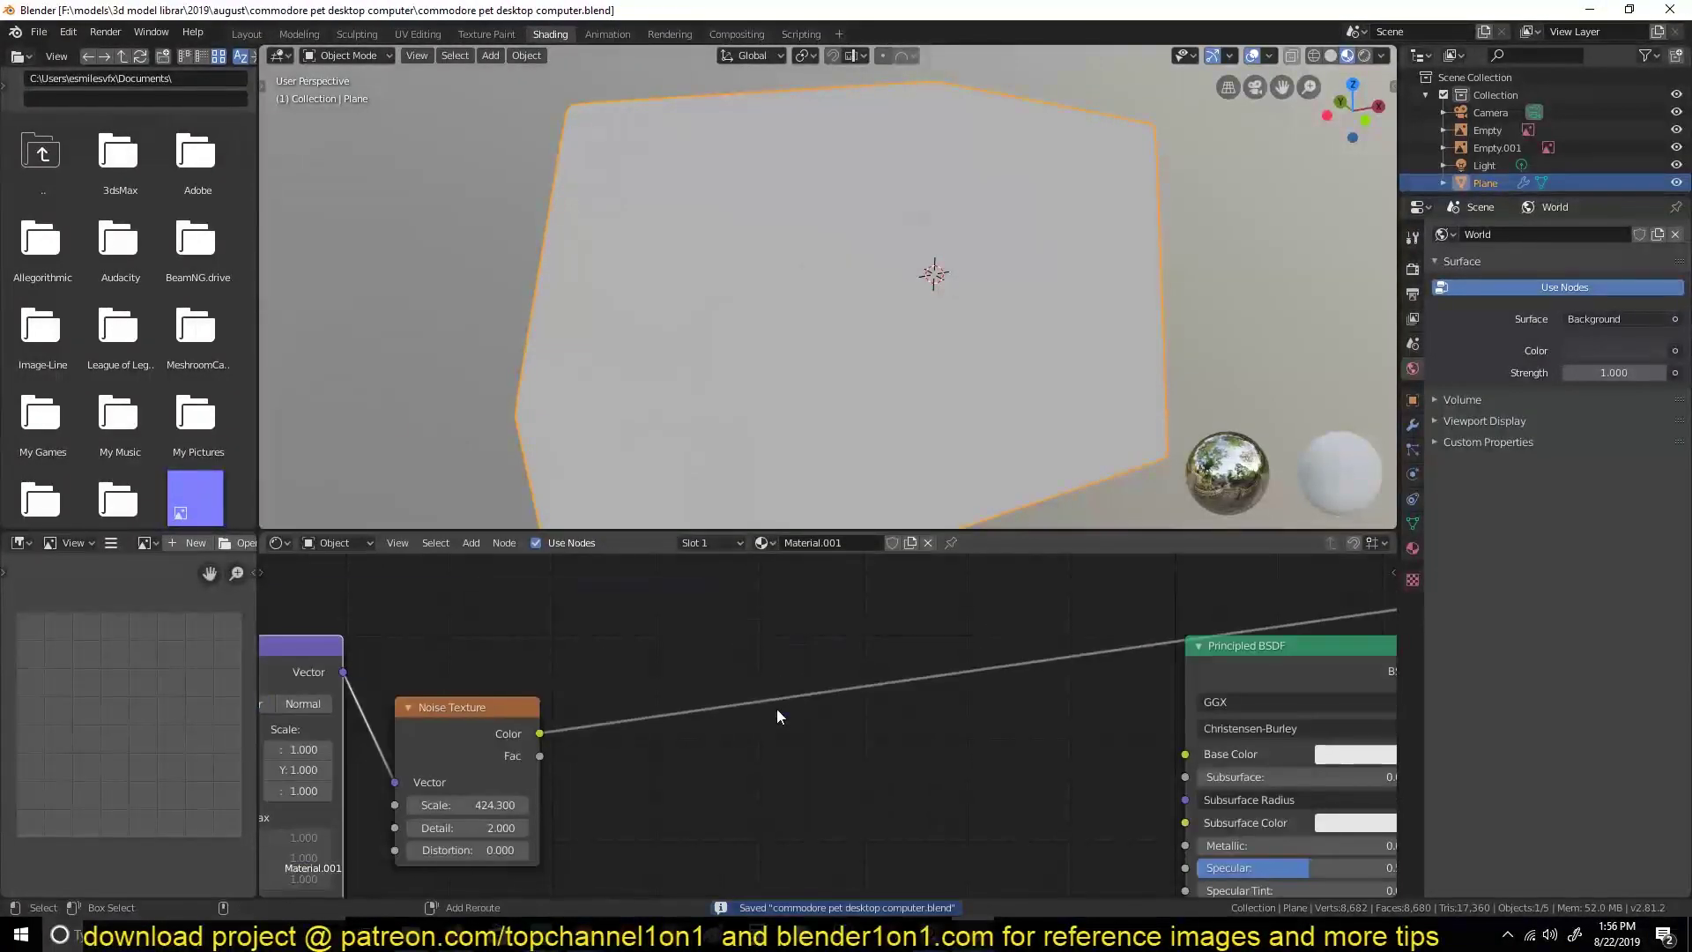
Insert a ColorRamp node between the noise and the shader.
left_click(869, 792)
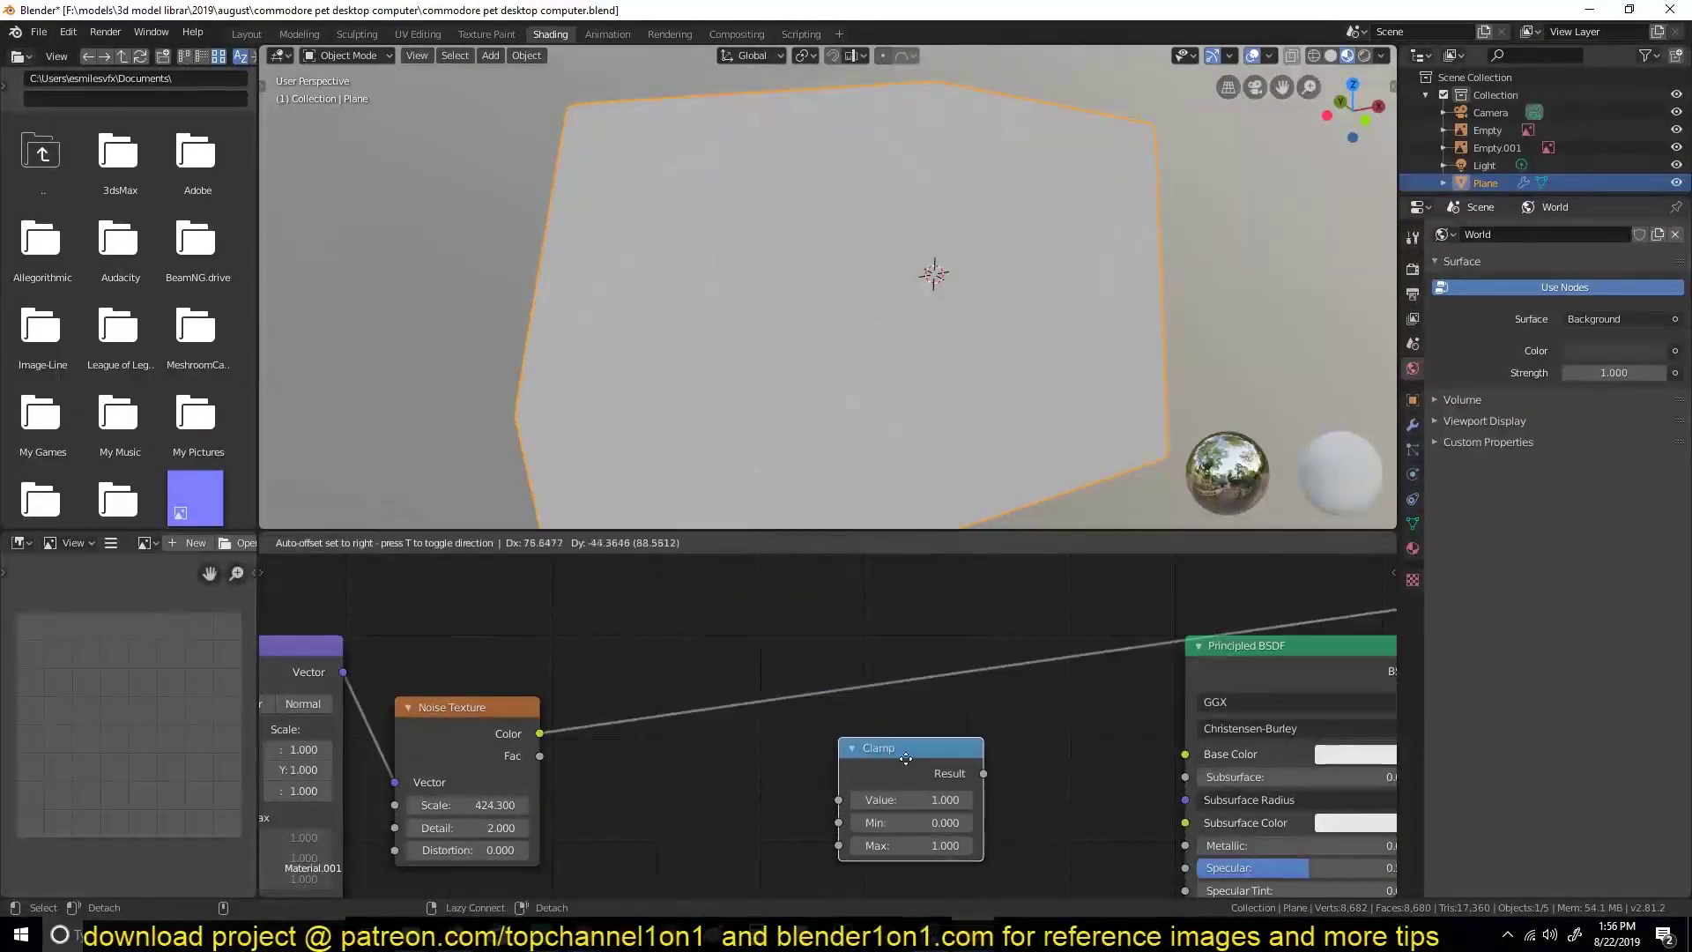
key("Escape")
key("ctrl+s")
key("shift+a")
left_click(900, 474)
left_click(837, 511)
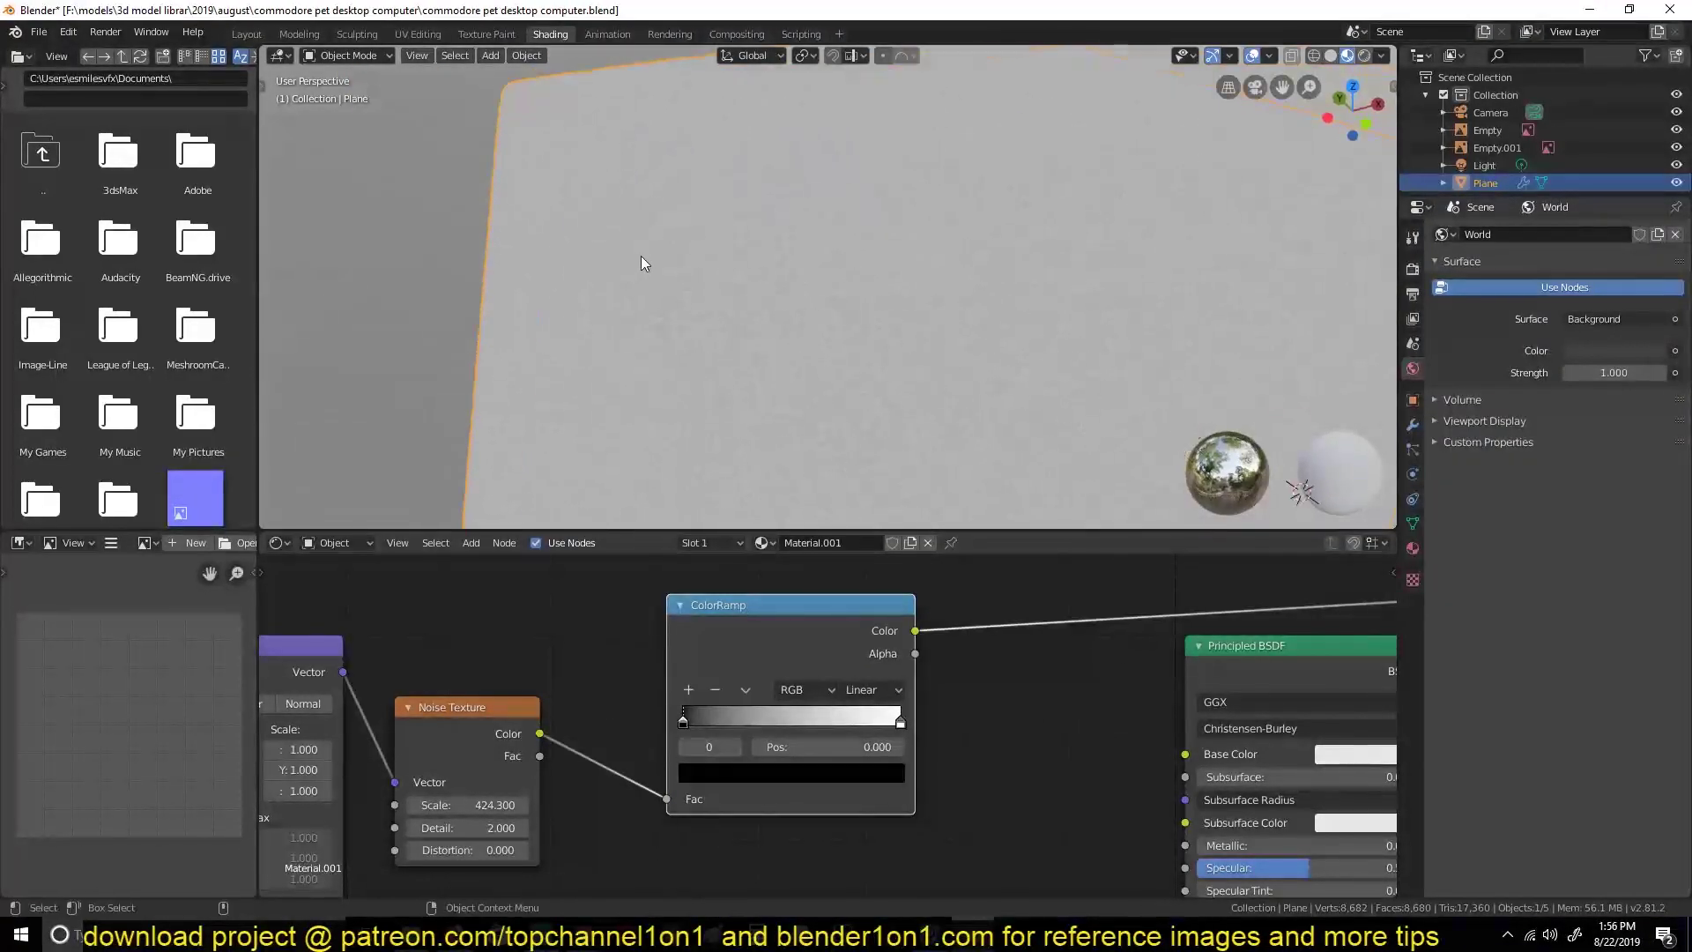
Set both ColorRamp stops to a pale yellow cream tint.
scroll(724, 651, "up", 2)
left_click(916, 711)
left_click(712, 472)
left_click(683, 791)
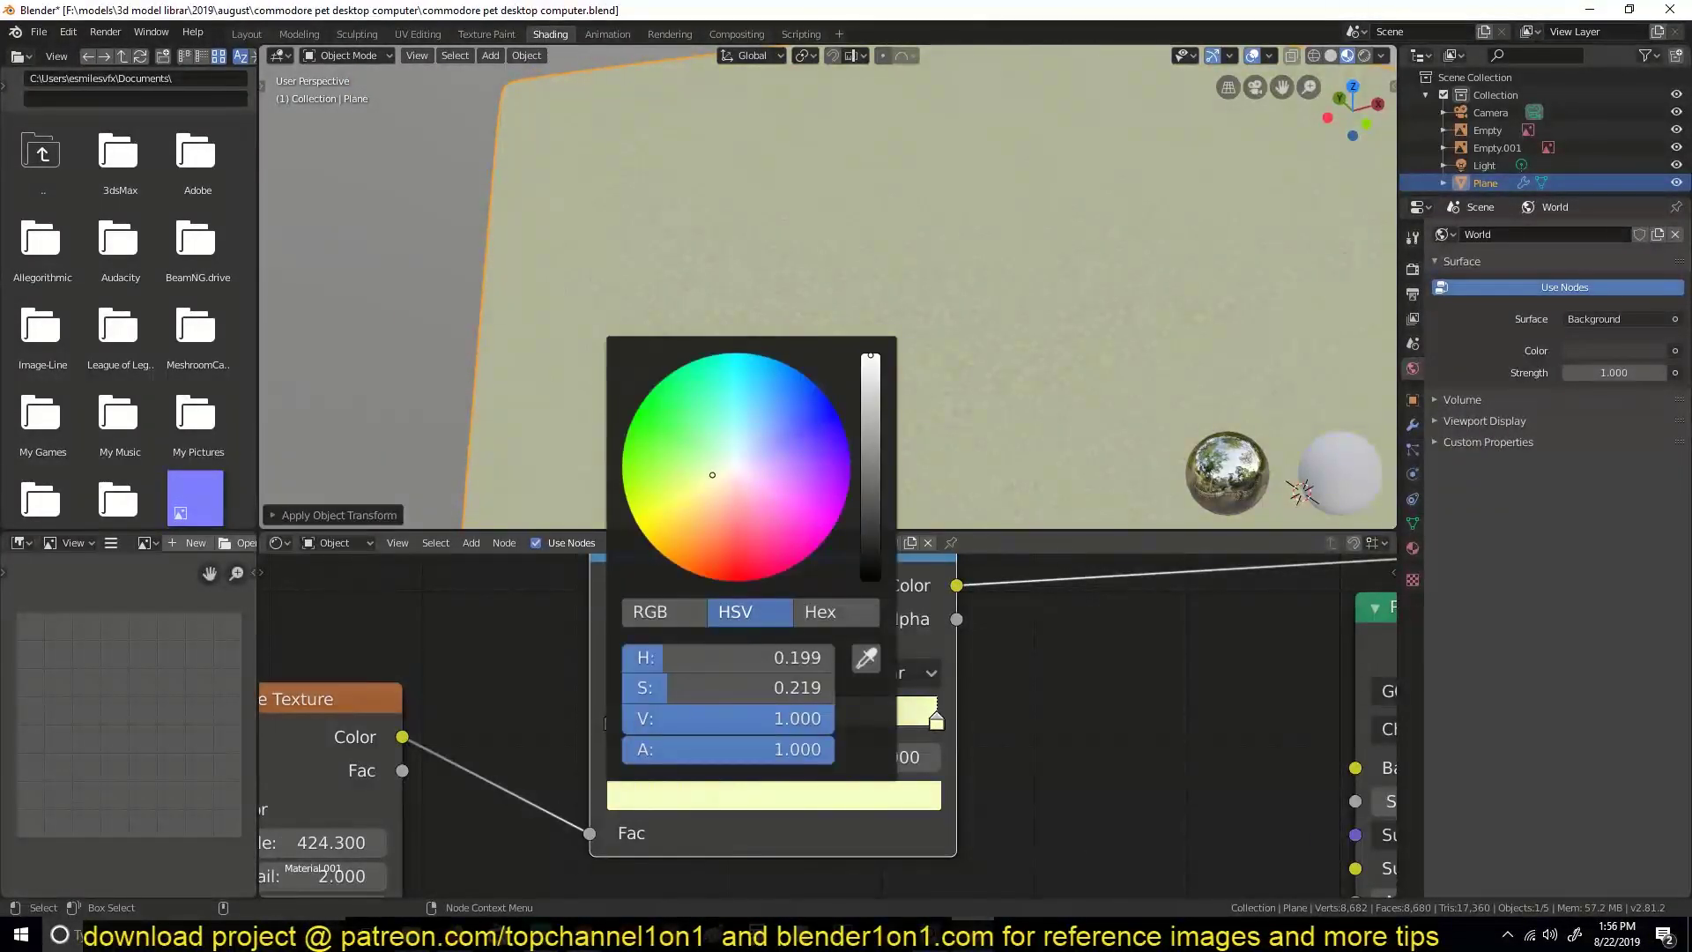
left_click(709, 477)
left_click(684, 791)
scroll(848, 691, "down", 3)
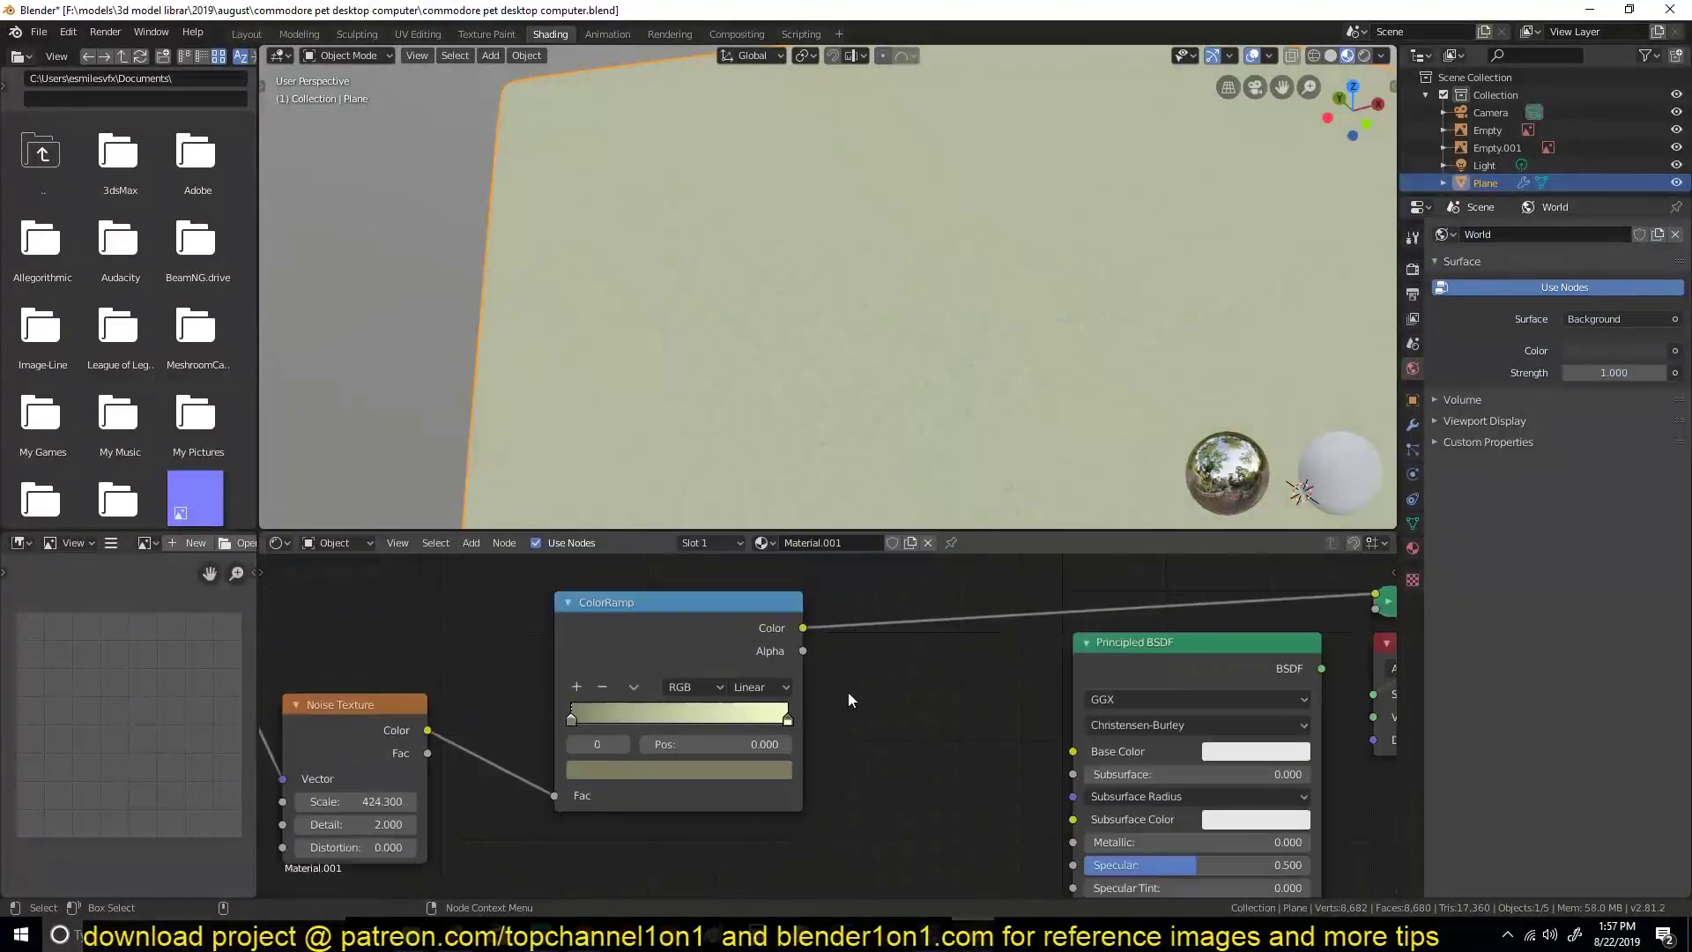
scroll(793, 289, "down", 3)
key("ctrl+s")
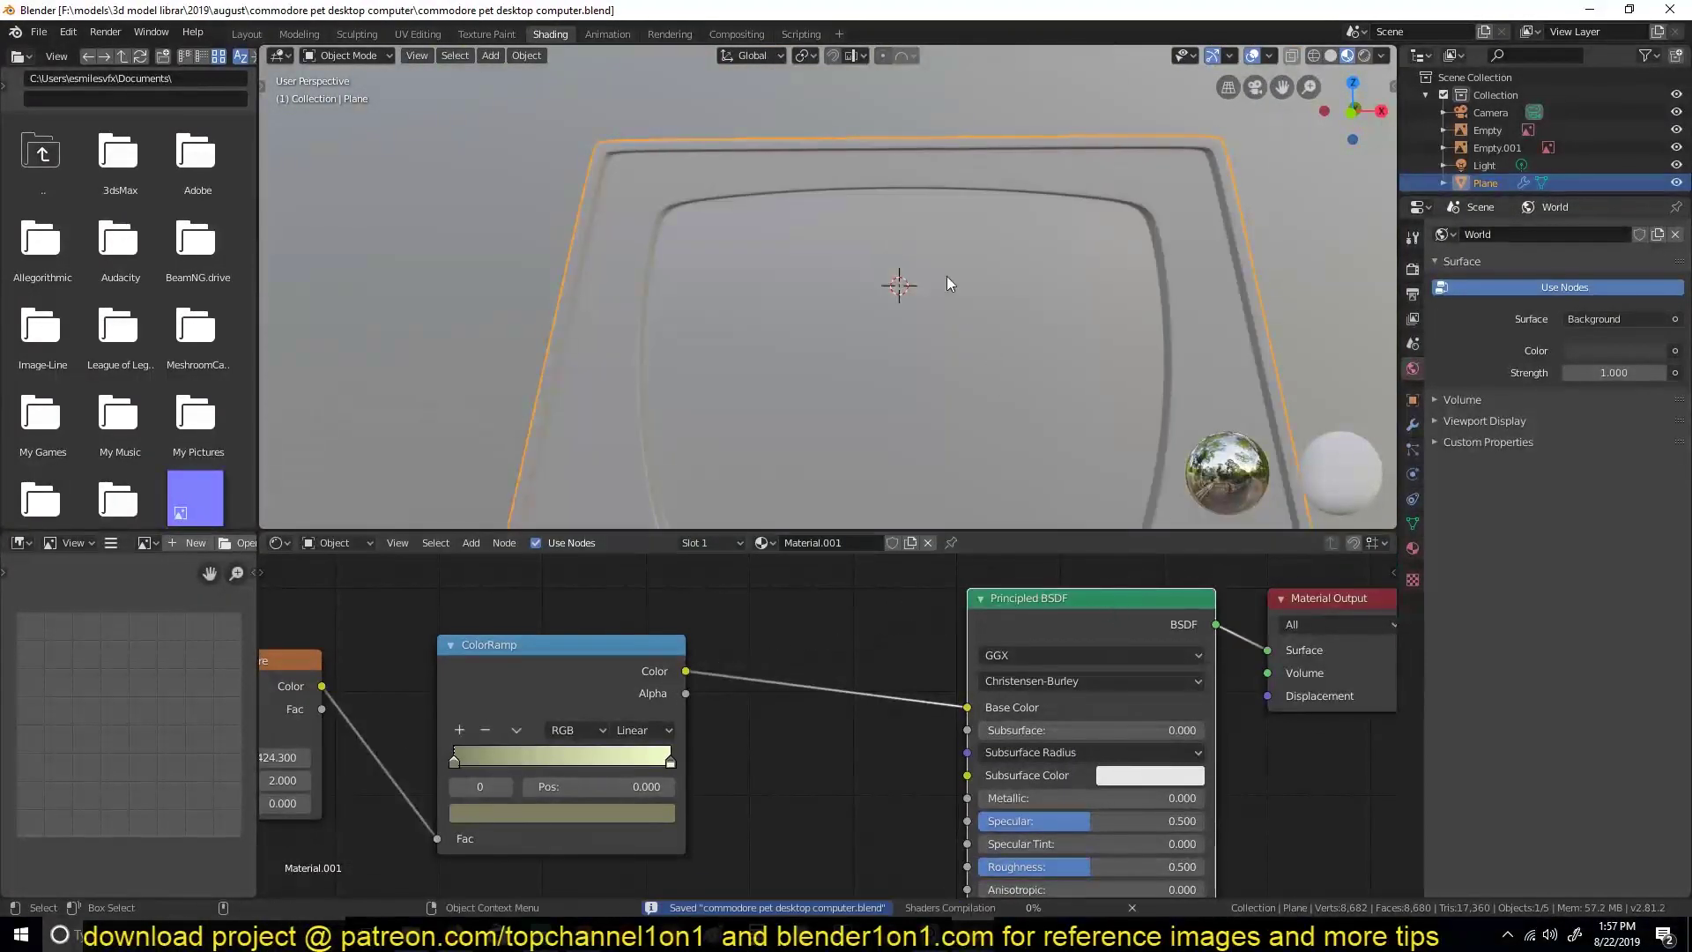
Add a Math Add node feeding the shader's Roughness.
scroll(854, 282, "up", 5)
scroll(668, 715, "down", 2)
key("shift+a")
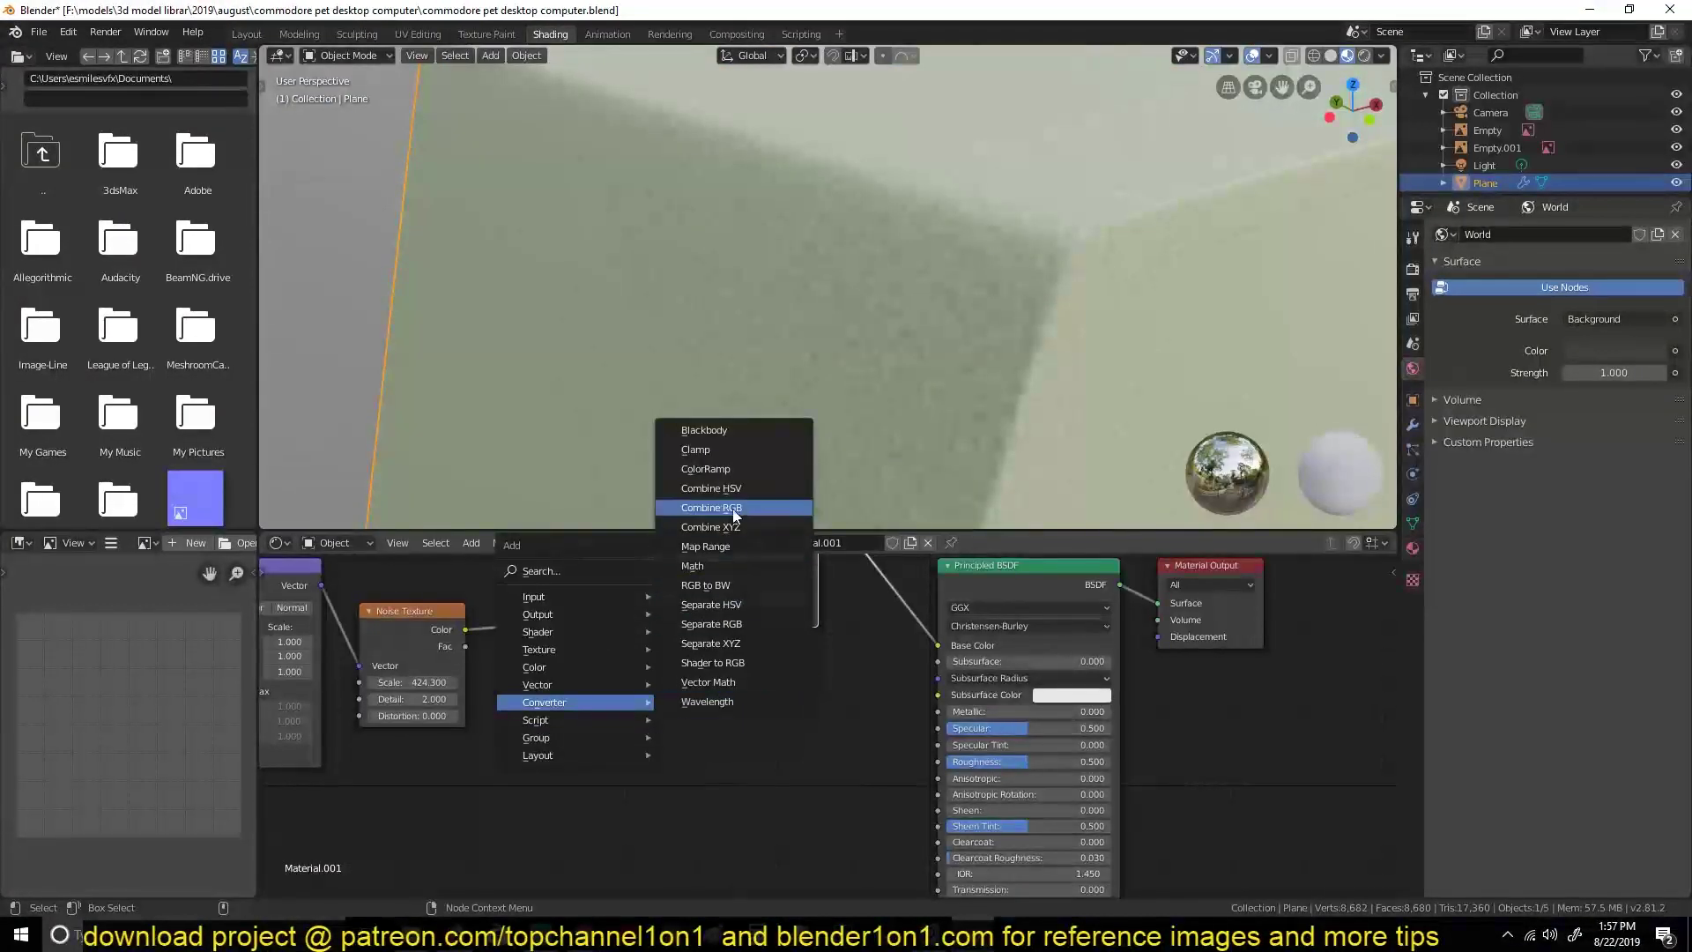
left_click(692, 566)
left_click(716, 652)
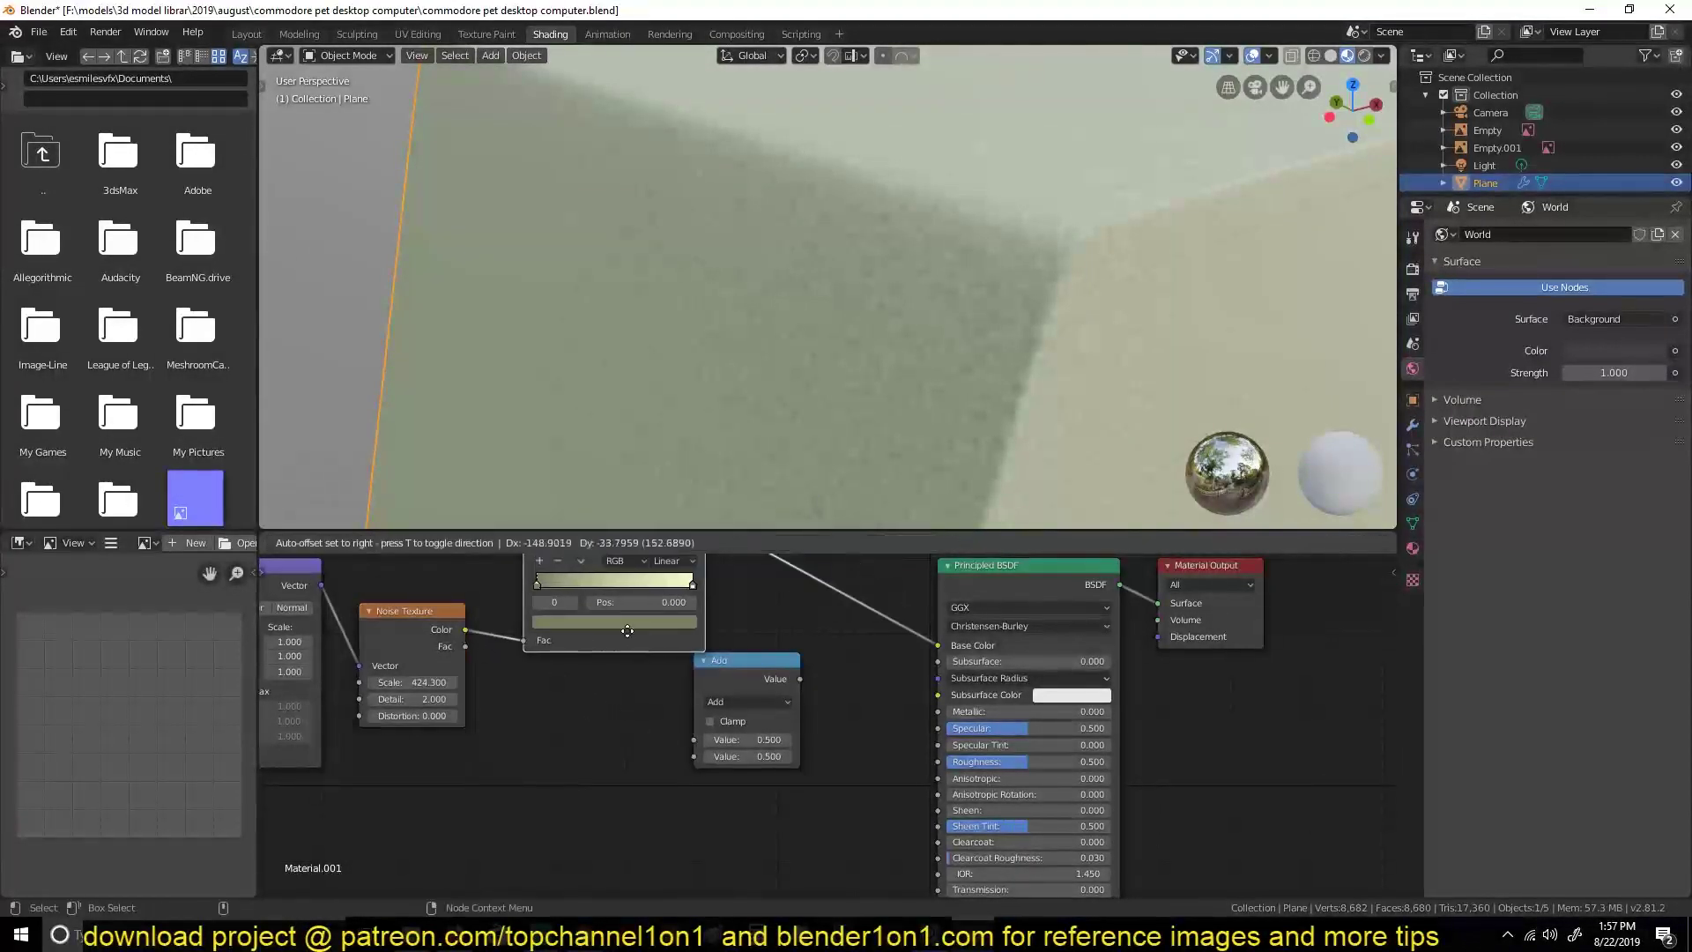
left_click(627, 630)
scroll(714, 604, "down", 2)
left_click_drag(922, 747, 916, 754)
scroll(881, 367, "down", 3)
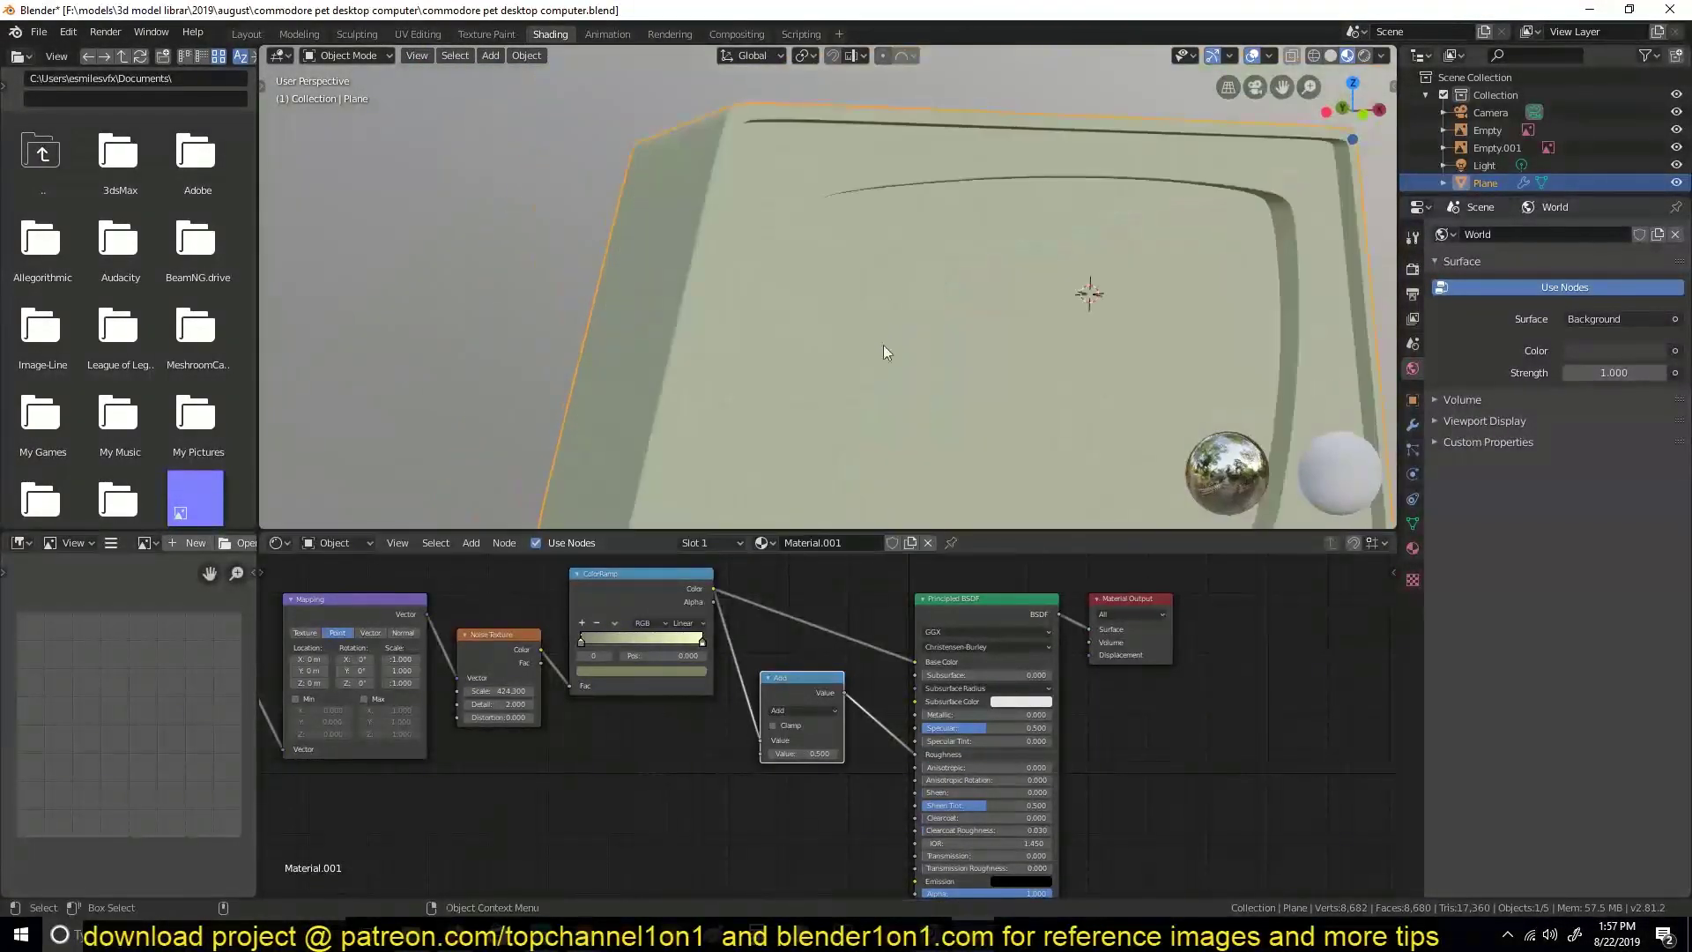
scroll(883, 345, "up", 3)
key("ctrl+s")
Drive the shader Normal with a noise-fed Bump node at strength 0.050.
scroll(669, 254, "down", 2)
middle_click_drag(353, 752, 636, 753)
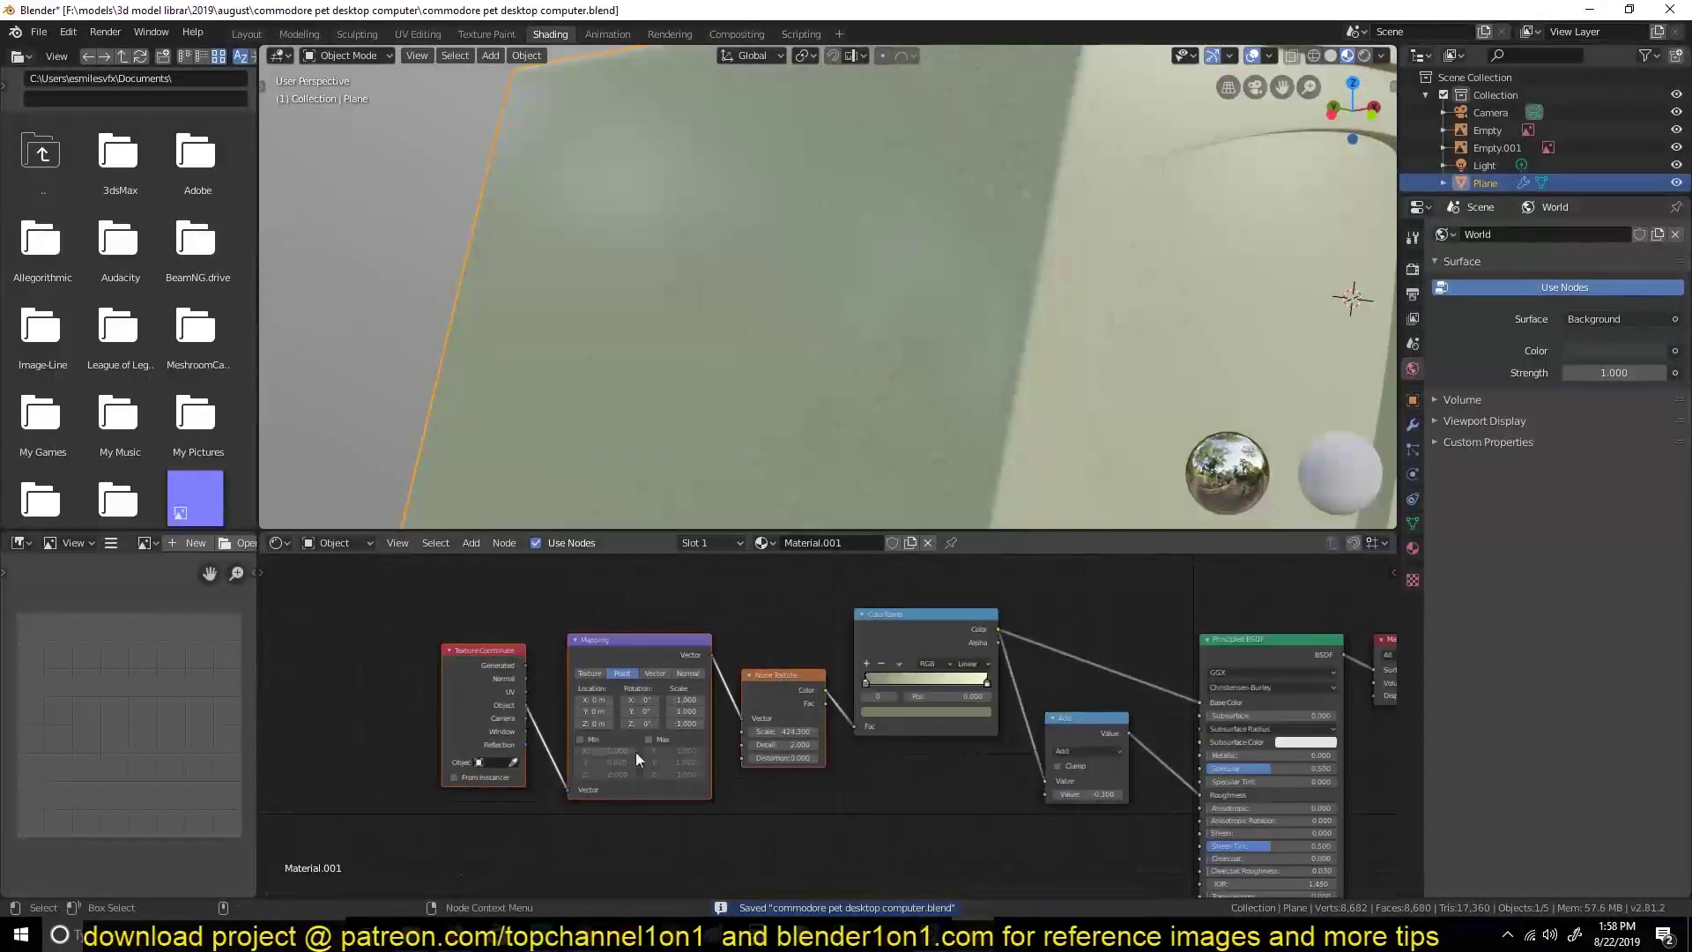
scroll(985, 391, "down", 3)
scroll(976, 659, "up", 2)
key("shift+a")
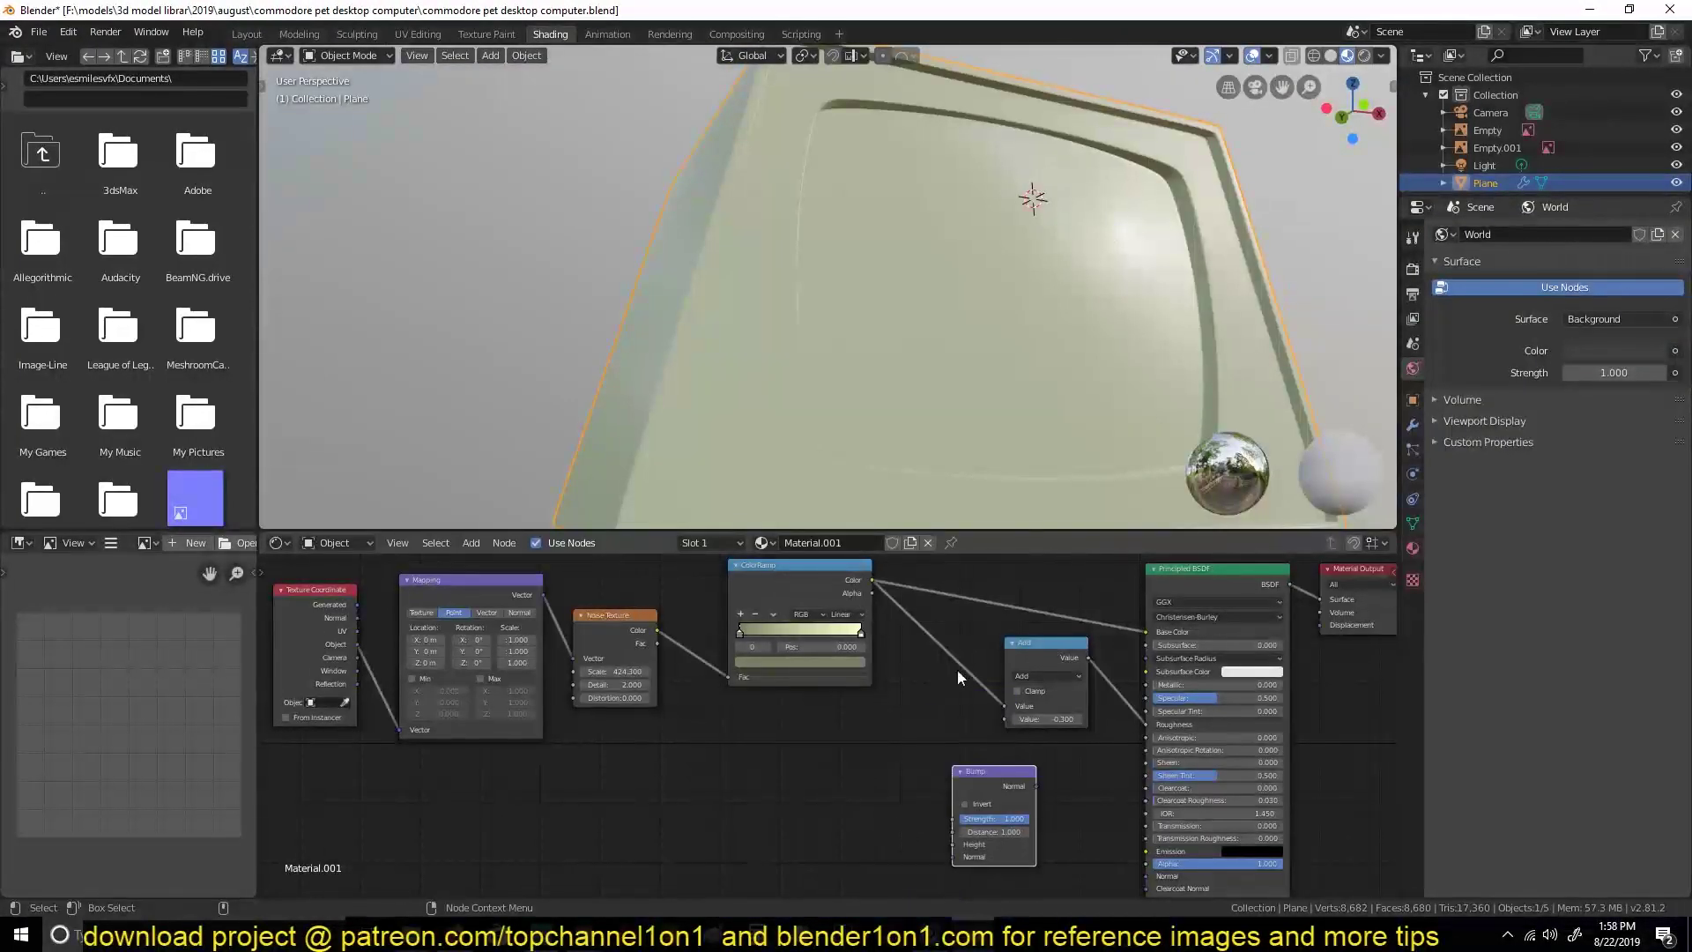
left_click_drag(1035, 785, 1145, 876)
middle_click_drag(1101, 843, 1001, 773)
scroll(950, 379, "up", 3)
scroll(973, 463, "up", 2)
key("ctrl+s")
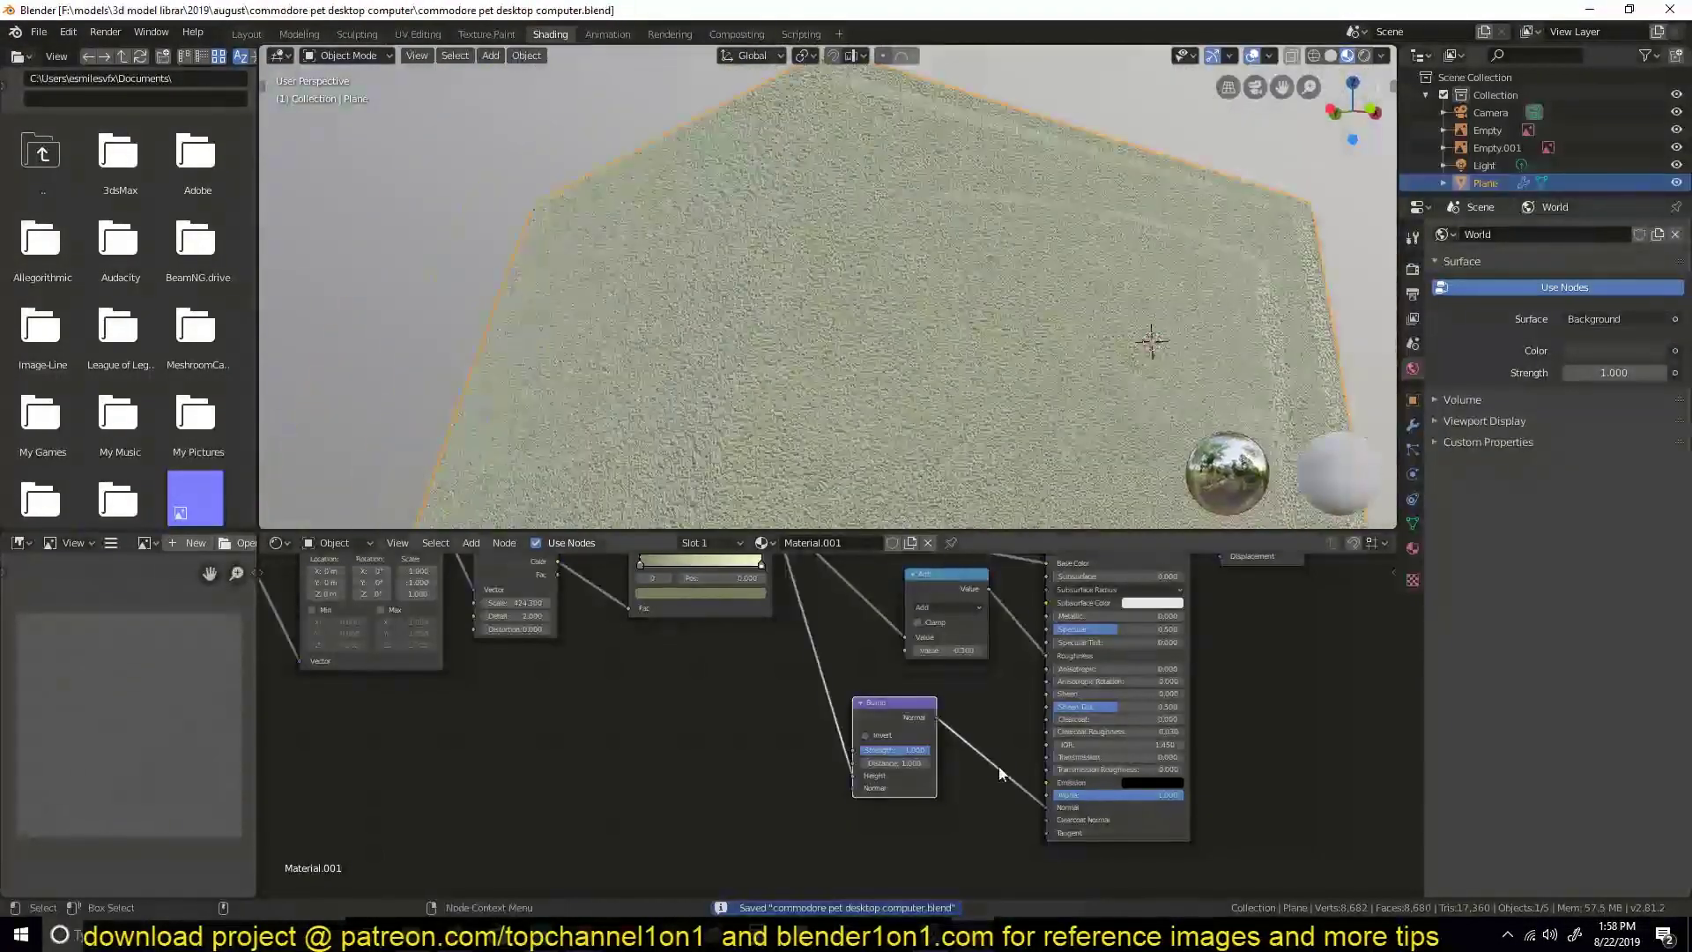
mouse_move(915, 749)
left_mouse_down()
mouse_move(853, 749)
mouse_move(908, 749)
left_mouse_up()
middle_click_drag(926, 396, 883, 352)
Turn on Bloom in the Eevee render settings.
left_click(1412, 269)
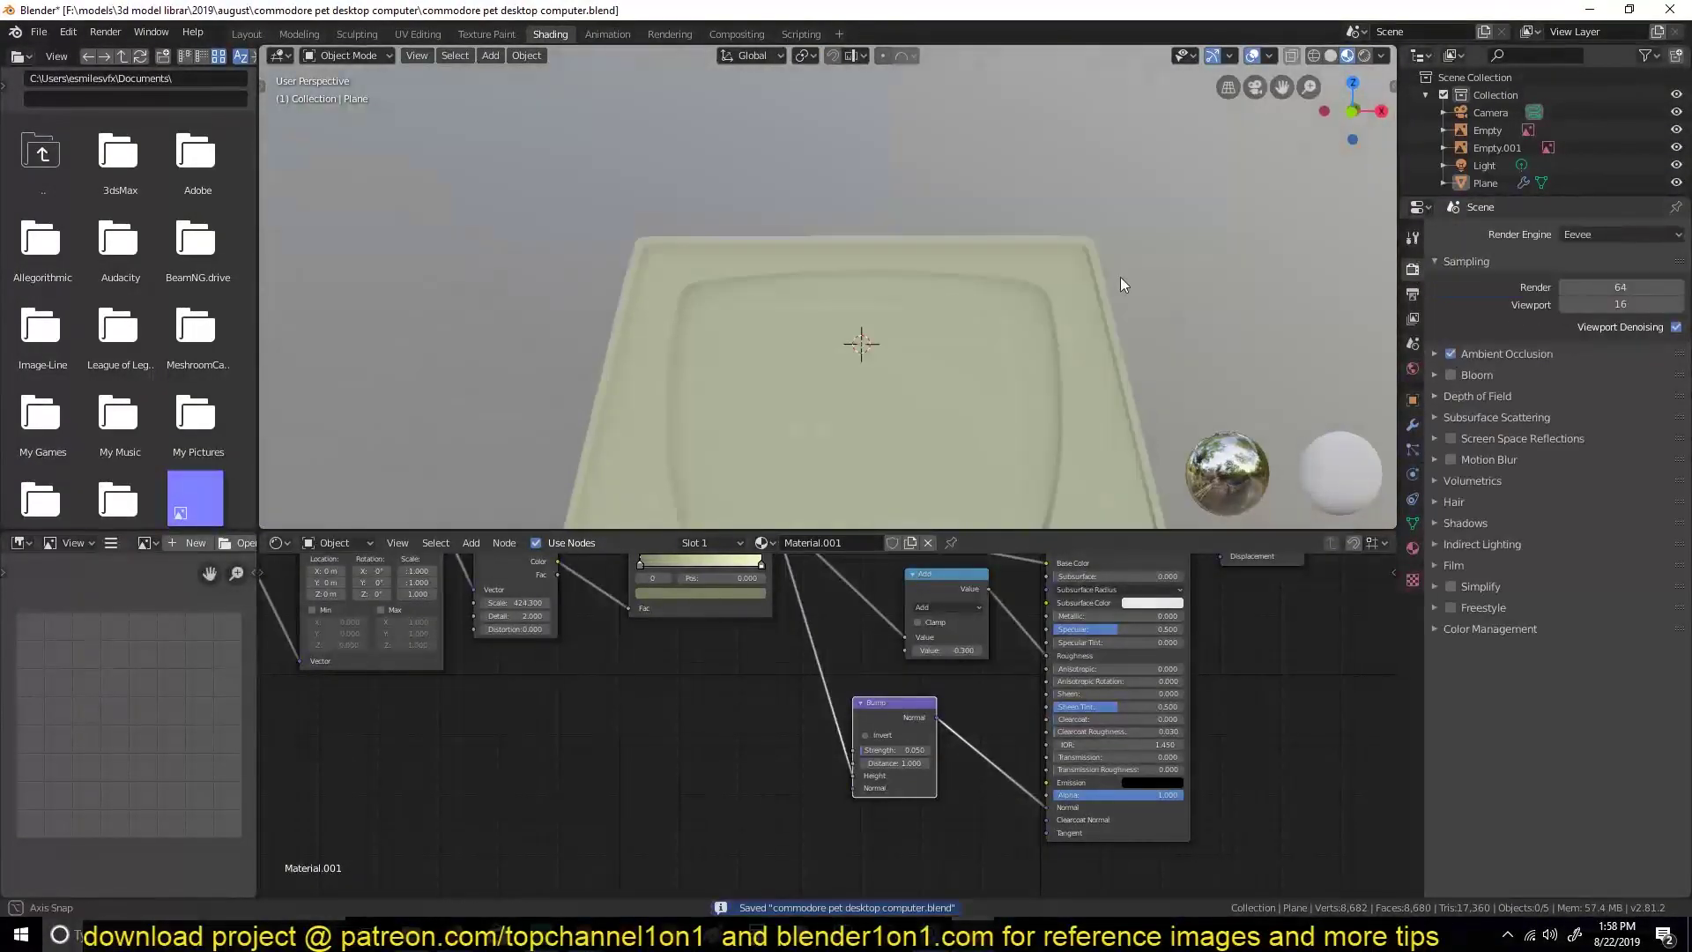
left_click(1119, 277)
mouse_move(1119, 276)
middle_mouse_down()
mouse_move(1026, 327)
mouse_move(1057, 373)
middle_mouse_up()
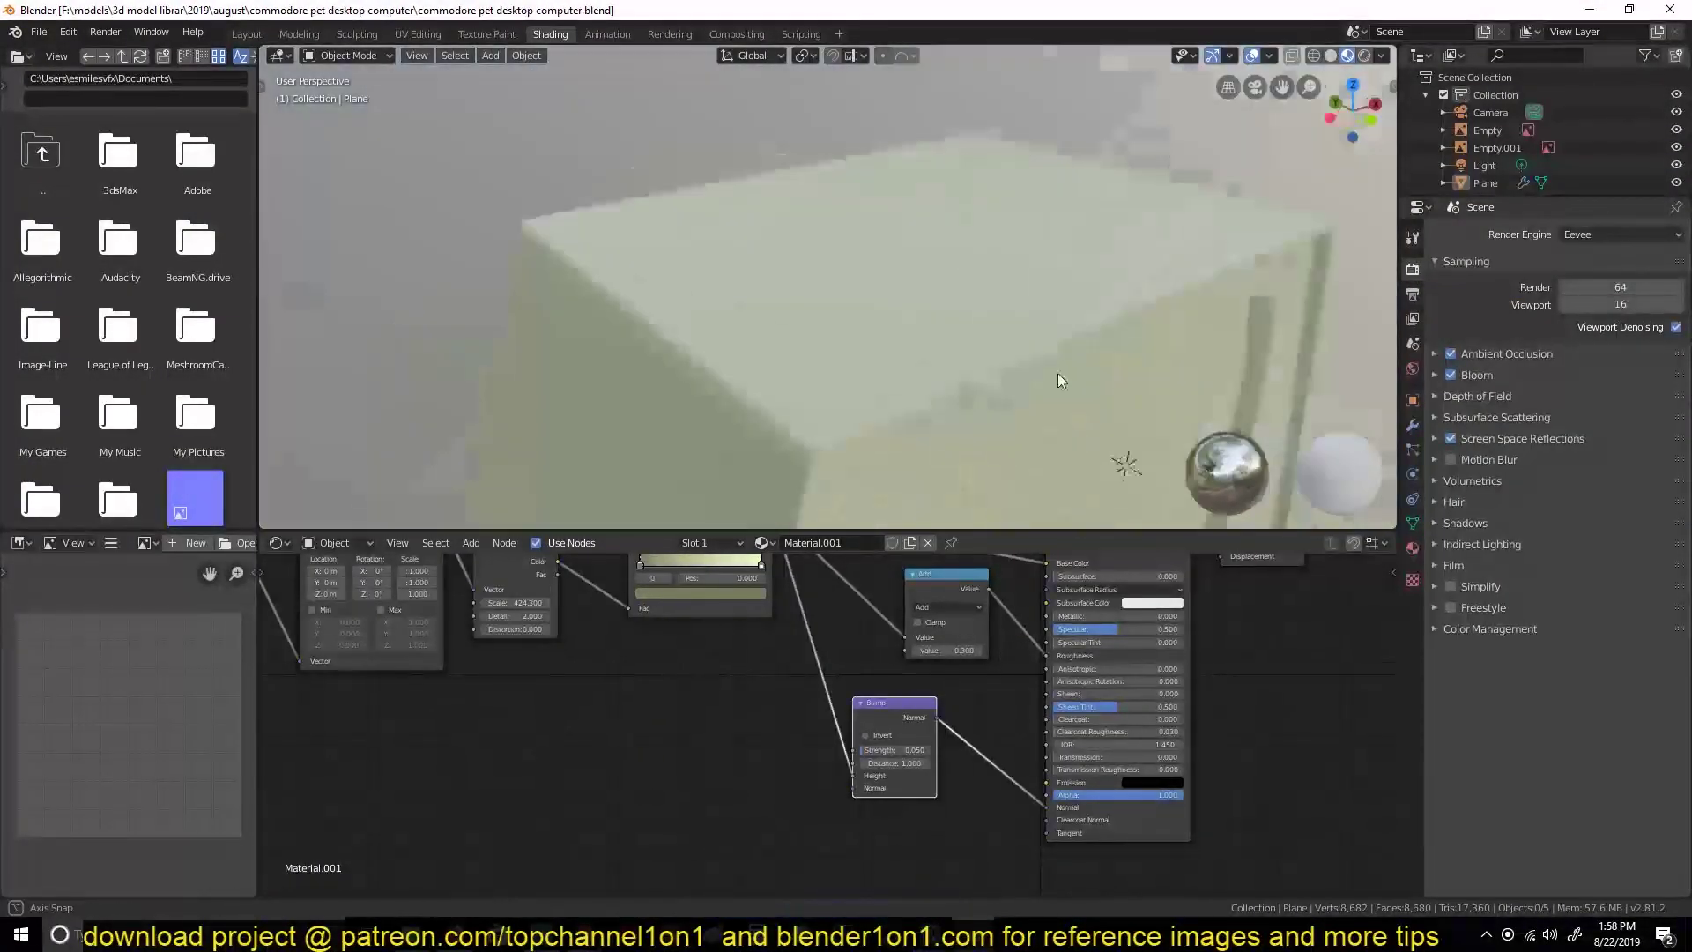
scroll(746, 689, "up", 4)
Lower the roughness Add offset to -0.460 while checking the surface.
left_click(872, 670)
middle_click_drag(942, 710, 701, 602)
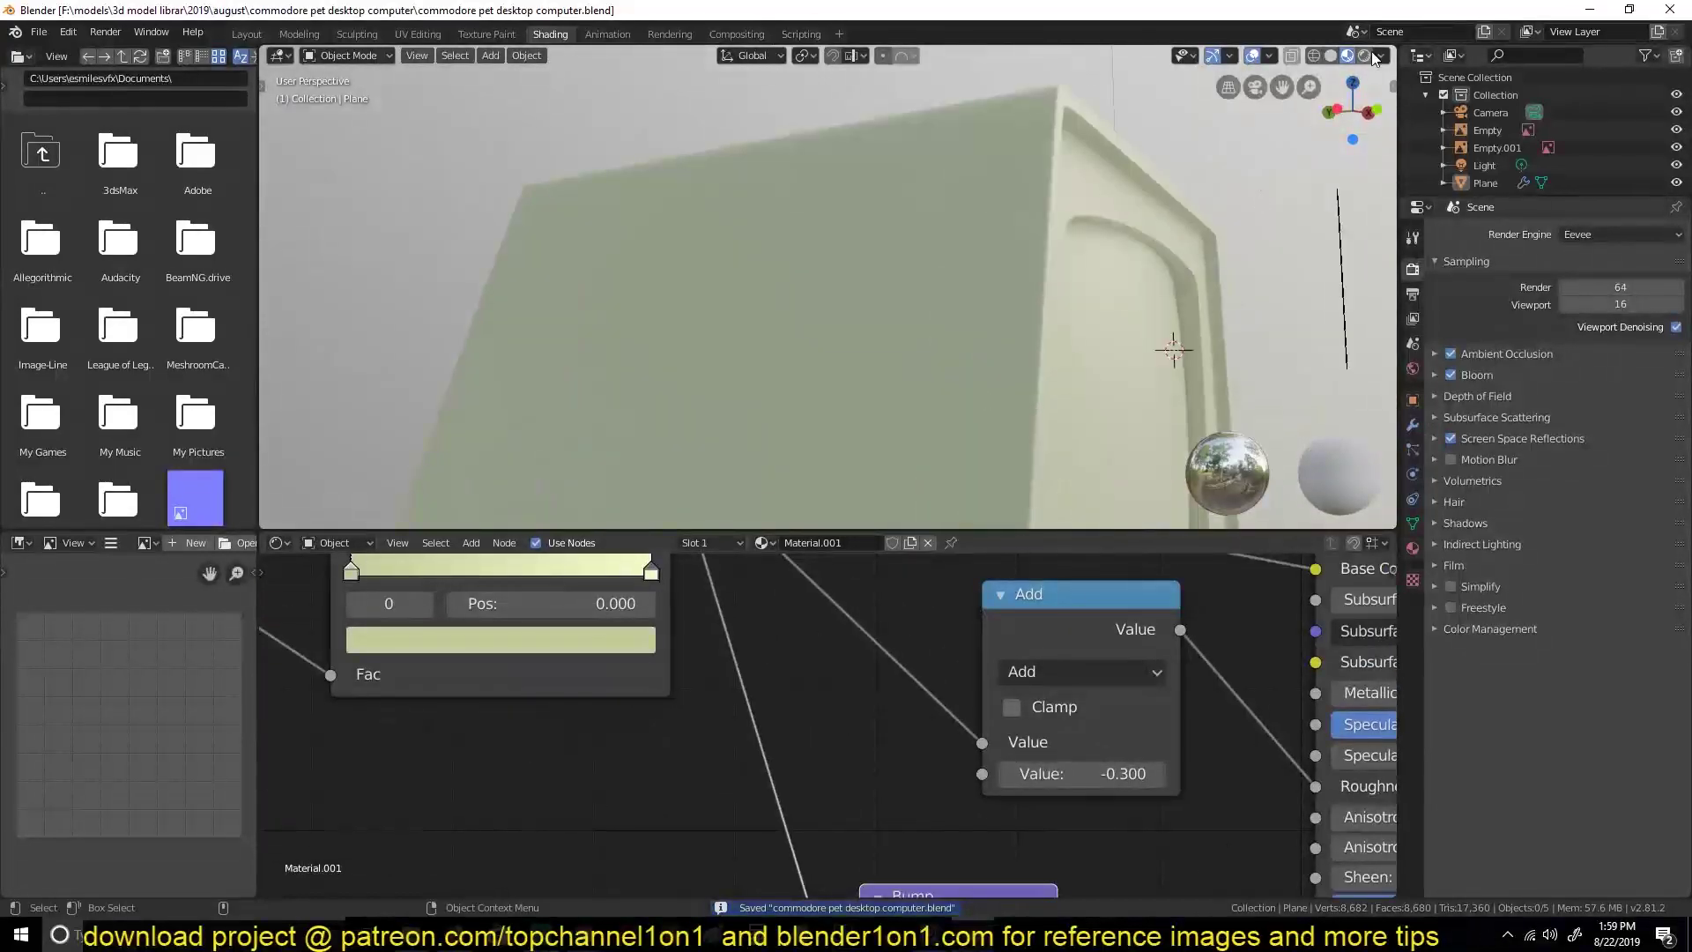
middle_click_drag(881, 308, 1058, 275)
mouse_move(1083, 774)
left_mouse_down()
mouse_move(1110, 774)
mouse_move(1039, 773)
left_mouse_up()
middle_click_drag(927, 399, 881, 309)
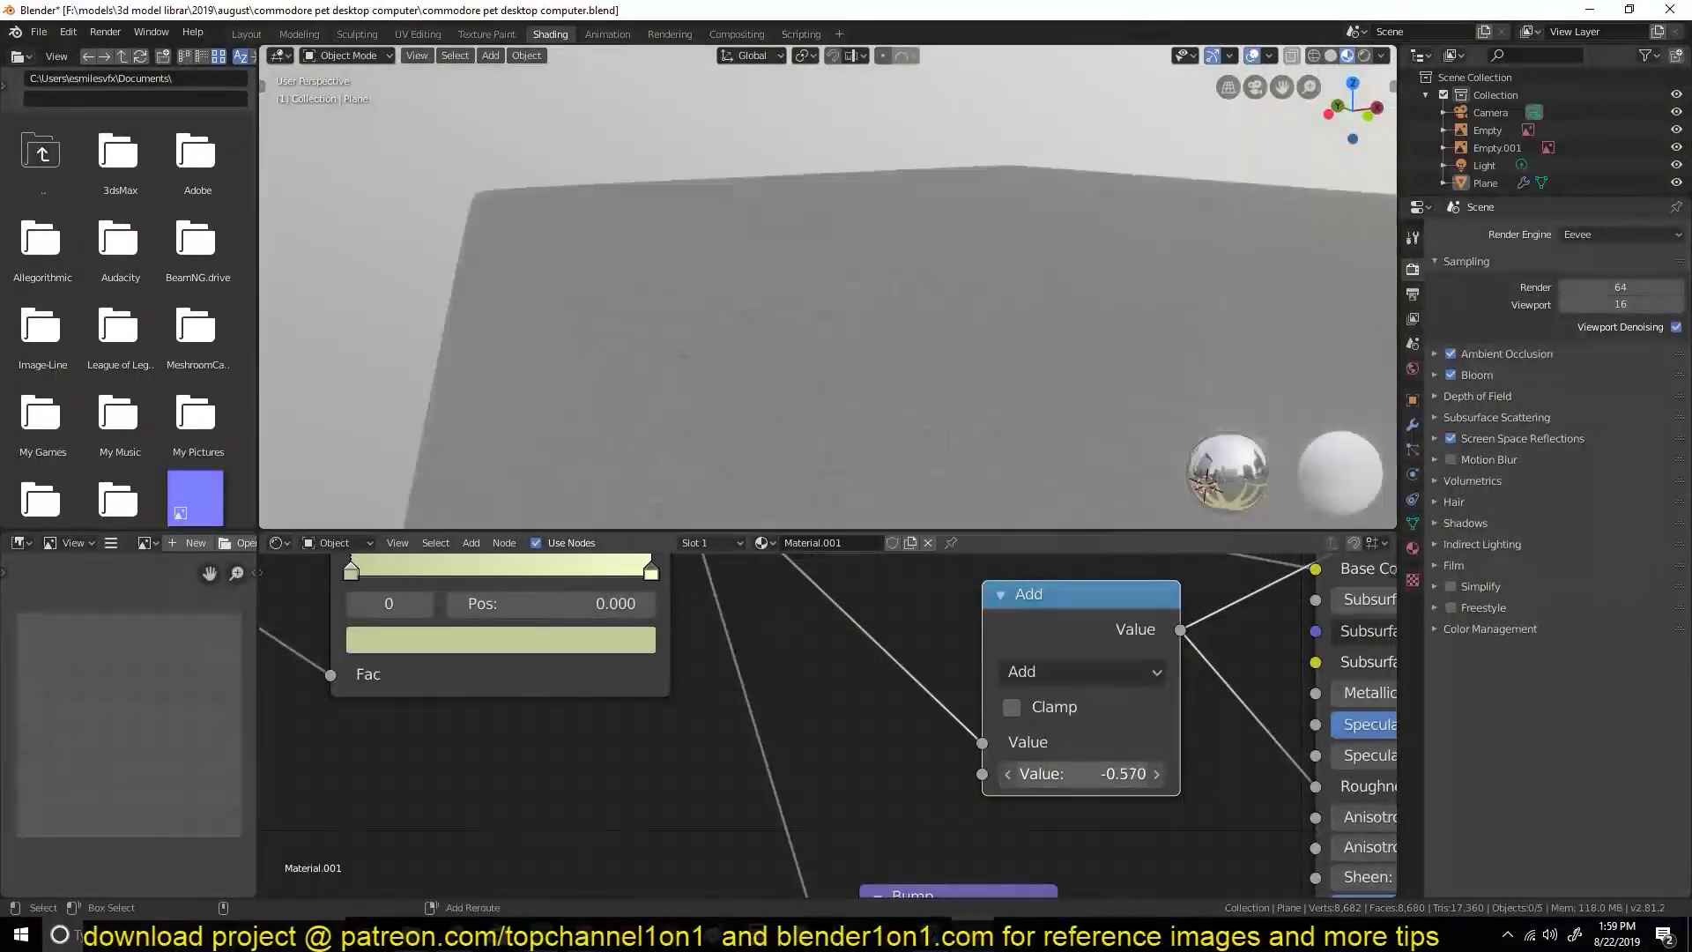
middle_click_drag(793, 705, 476, 793)
middle_click_drag(881, 309, 830, 197)
key("ctrl+s")
scroll(830, 197, "down", 6)
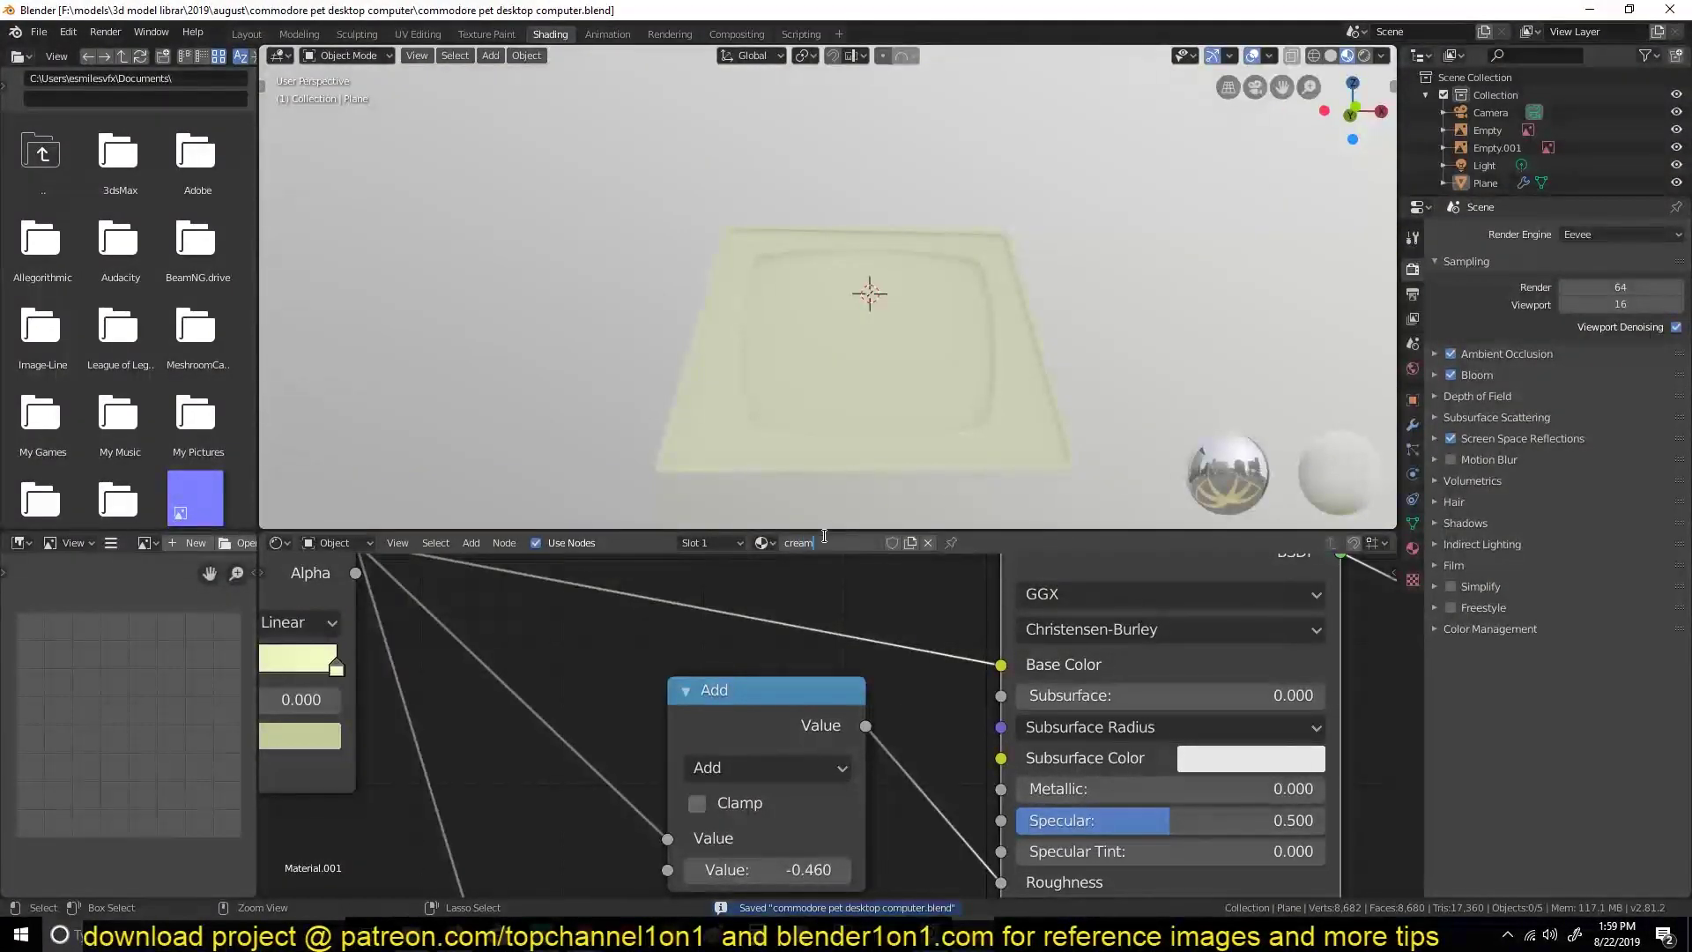
scroll(675, 392, "up", 5)
scroll(673, 668, "down", 2)
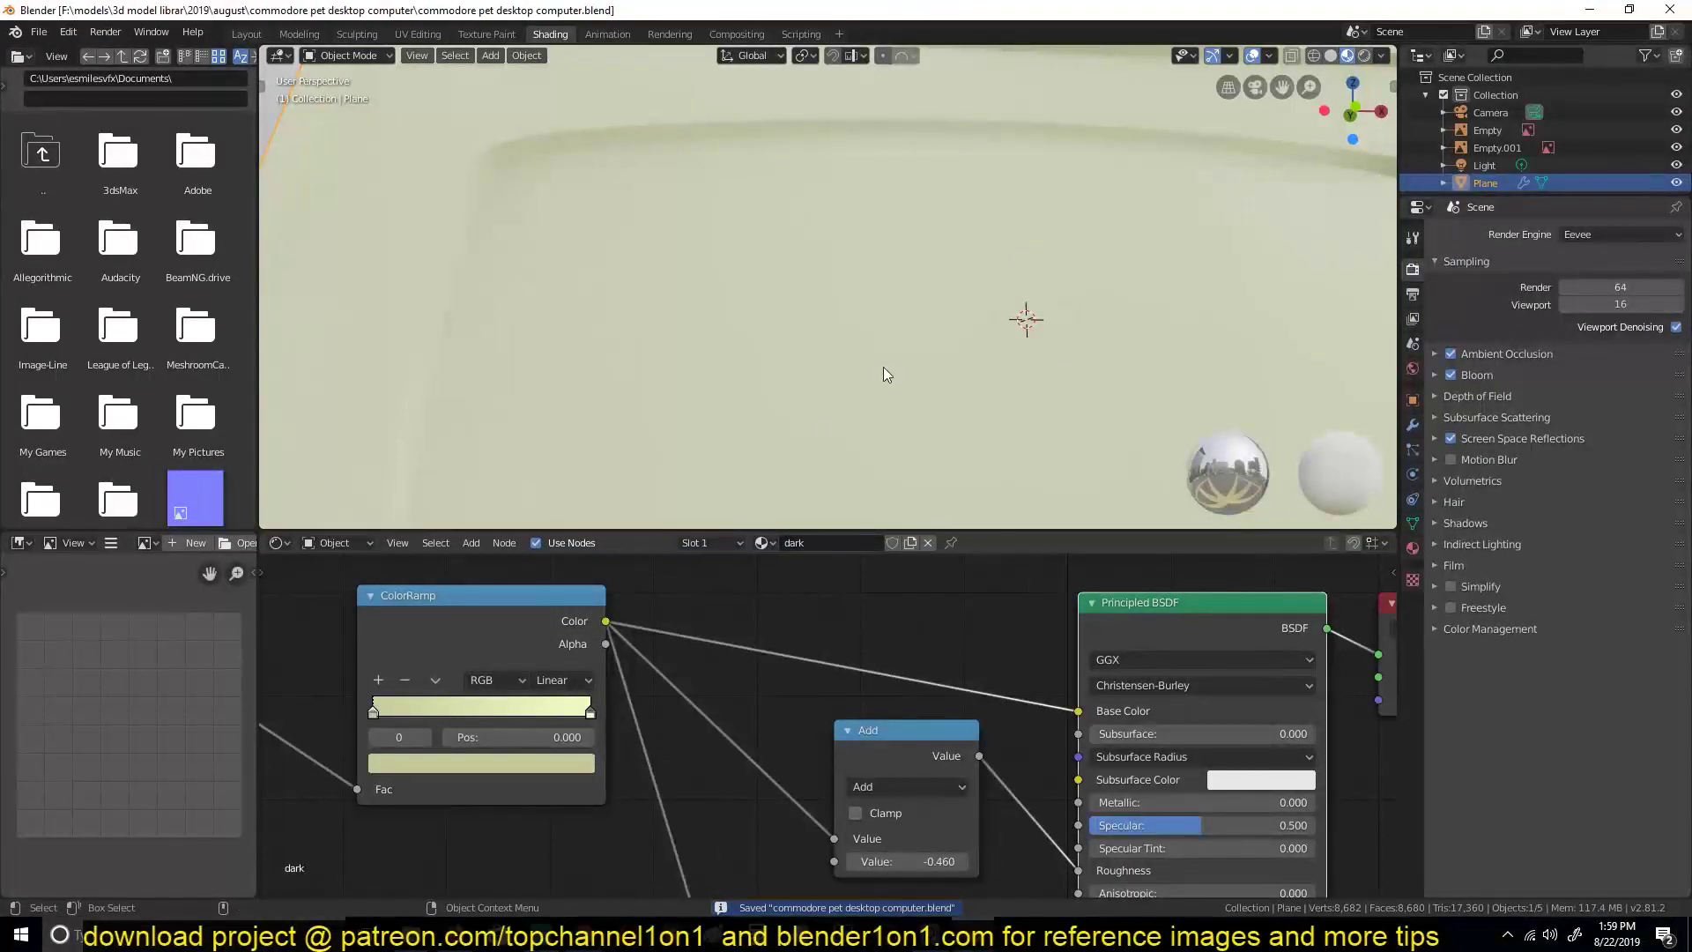
Insert a Hue/Saturation/Value node before Base Color, darkening it to Saturation 0.300, Value 0.020.
middle_click_drag(816, 628, 824, 626)
left_click(890, 636)
left_click(884, 739)
scroll(885, 738, "down", 2)
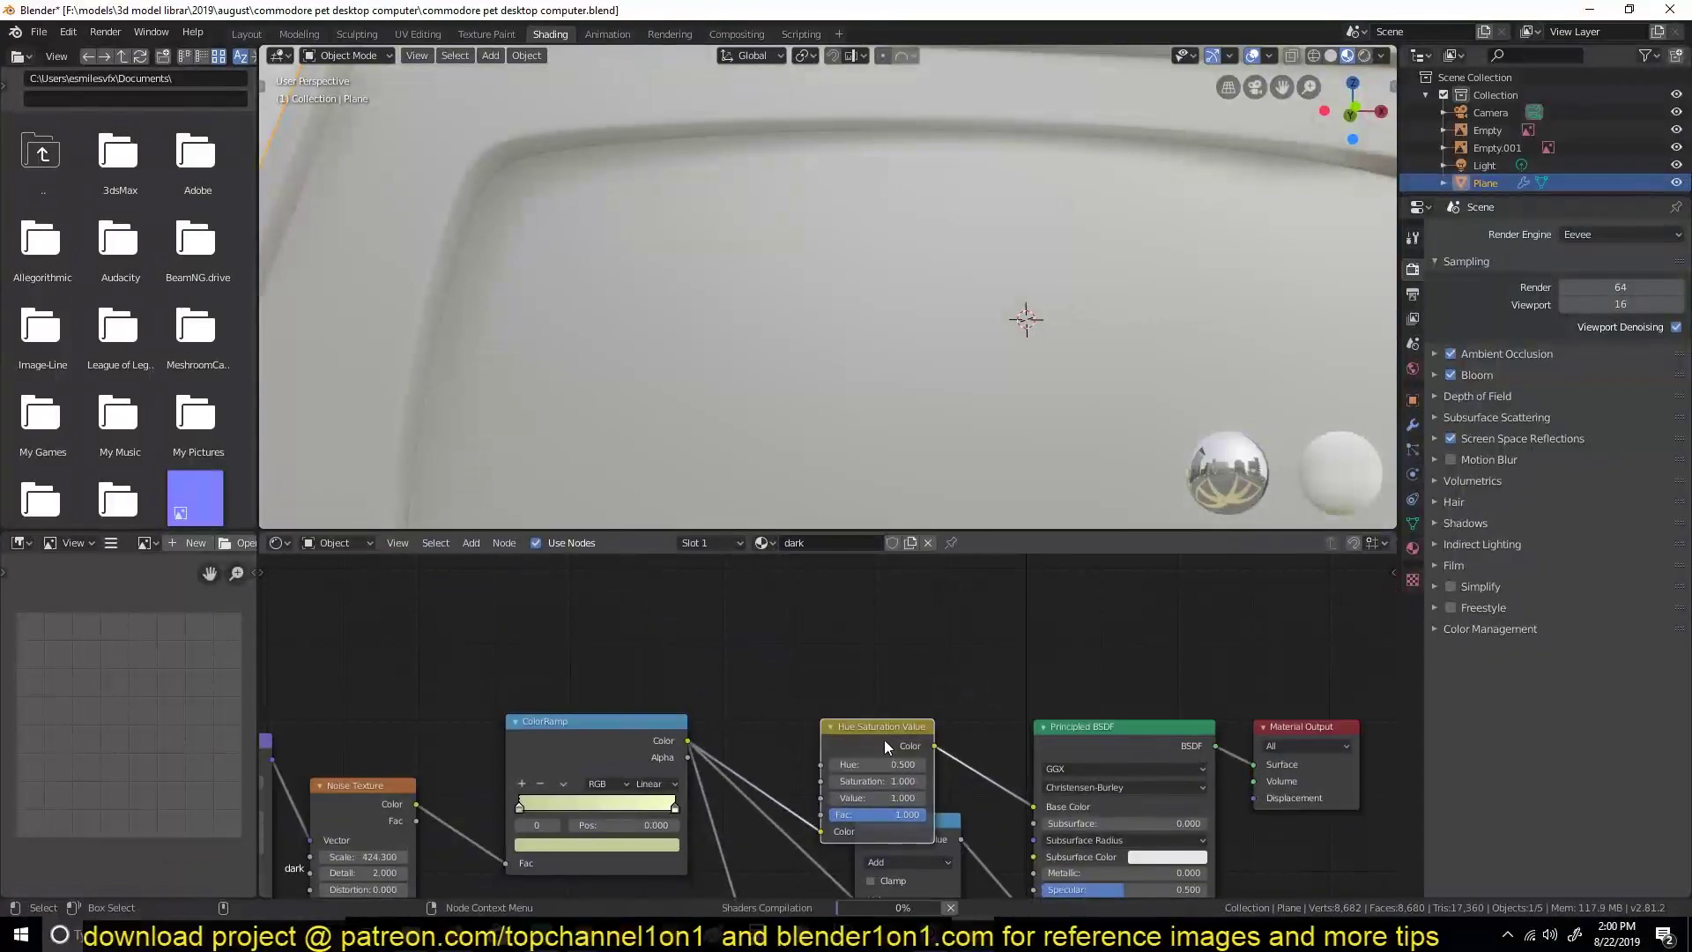
scroll(885, 738, "up", 5)
left_click_drag(943, 723, 890, 723)
left_click(1006, 685)
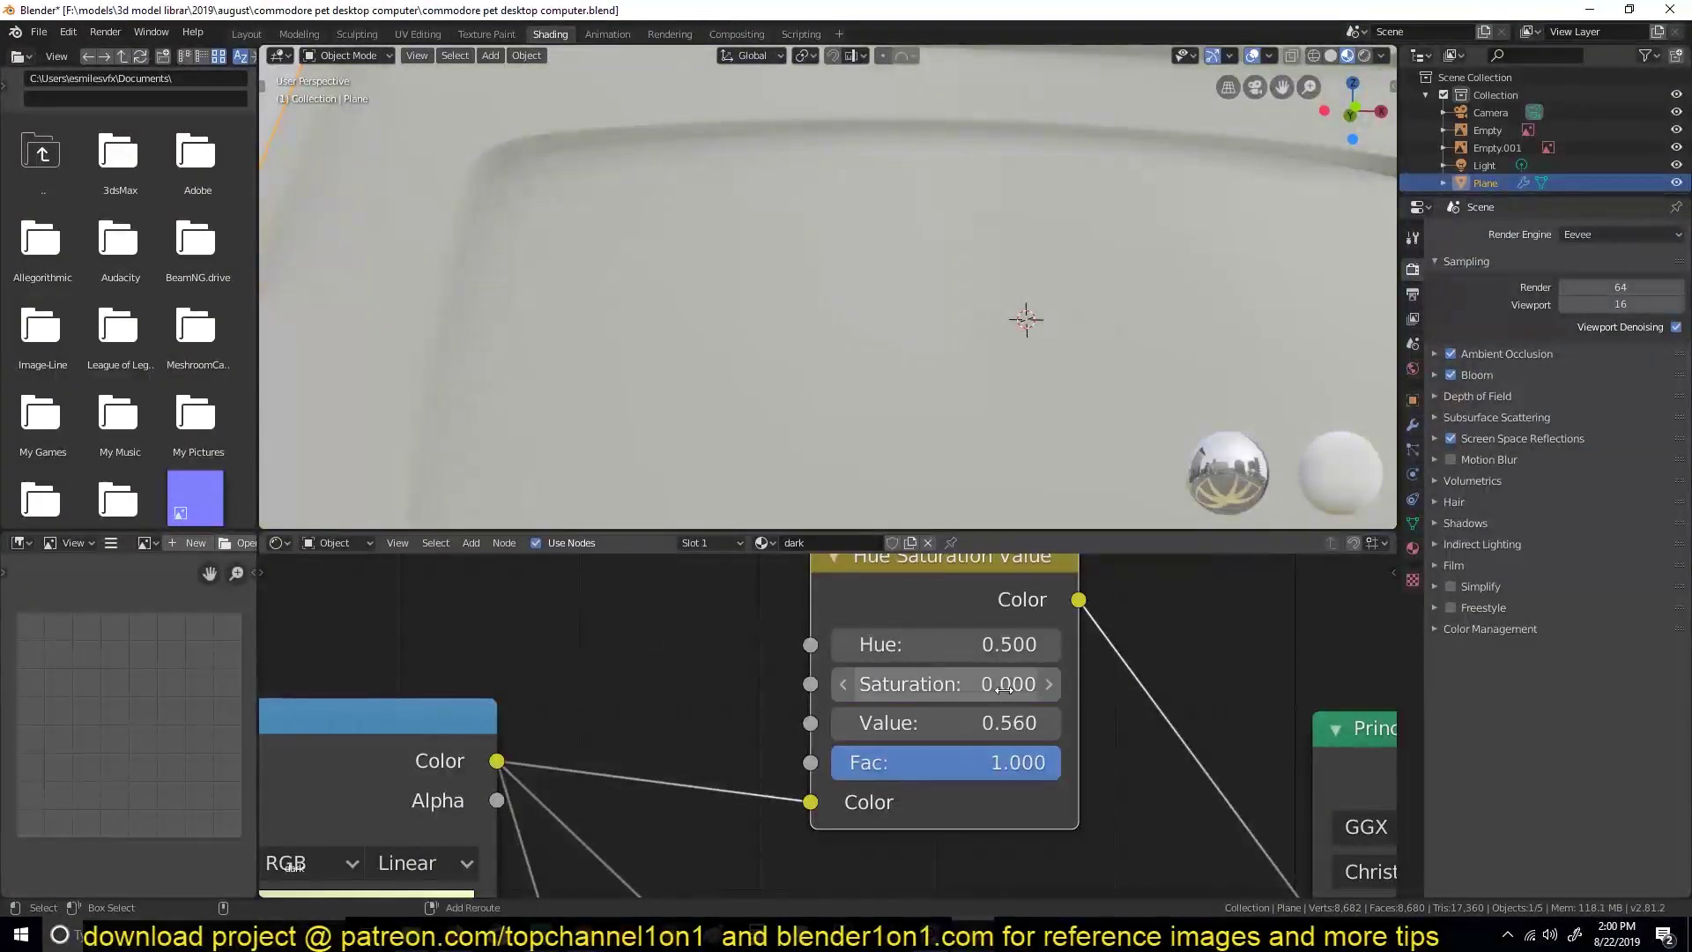
left_click_drag(1003, 688, 1040, 688)
mouse_move(992, 723)
left_mouse_down()
mouse_move(934, 723)
mouse_move(1039, 684)
left_mouse_up()
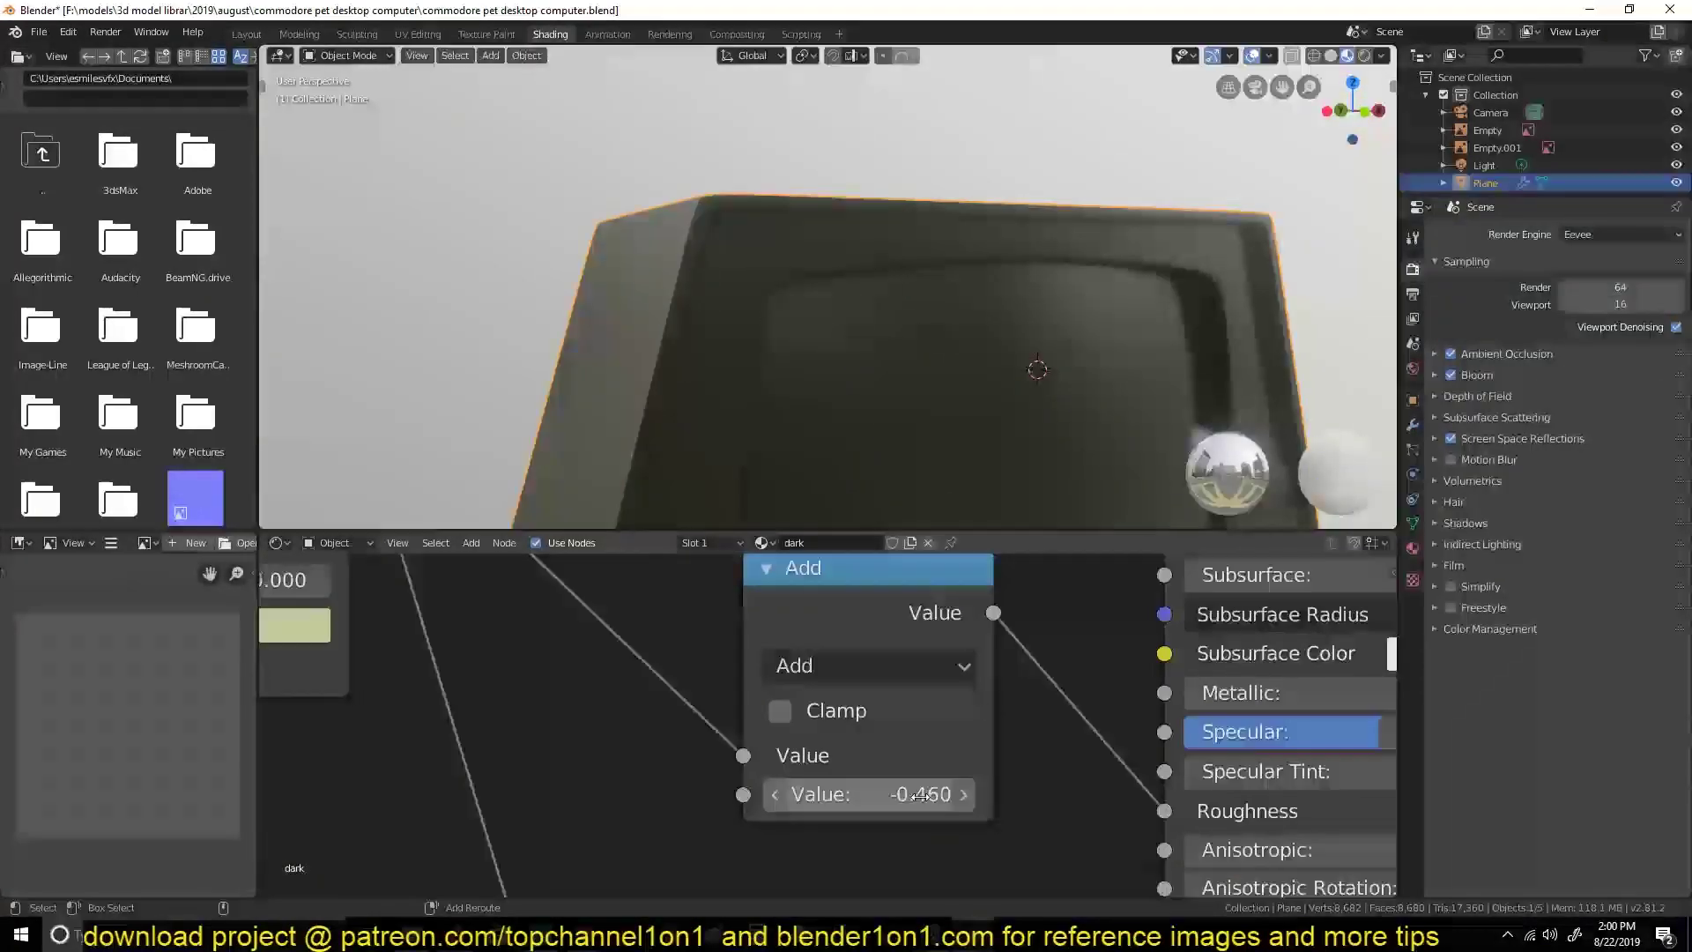
Set the roughness offset to -0.790 and show the PET reference photo.
left_click_drag(873, 794, 860, 794)
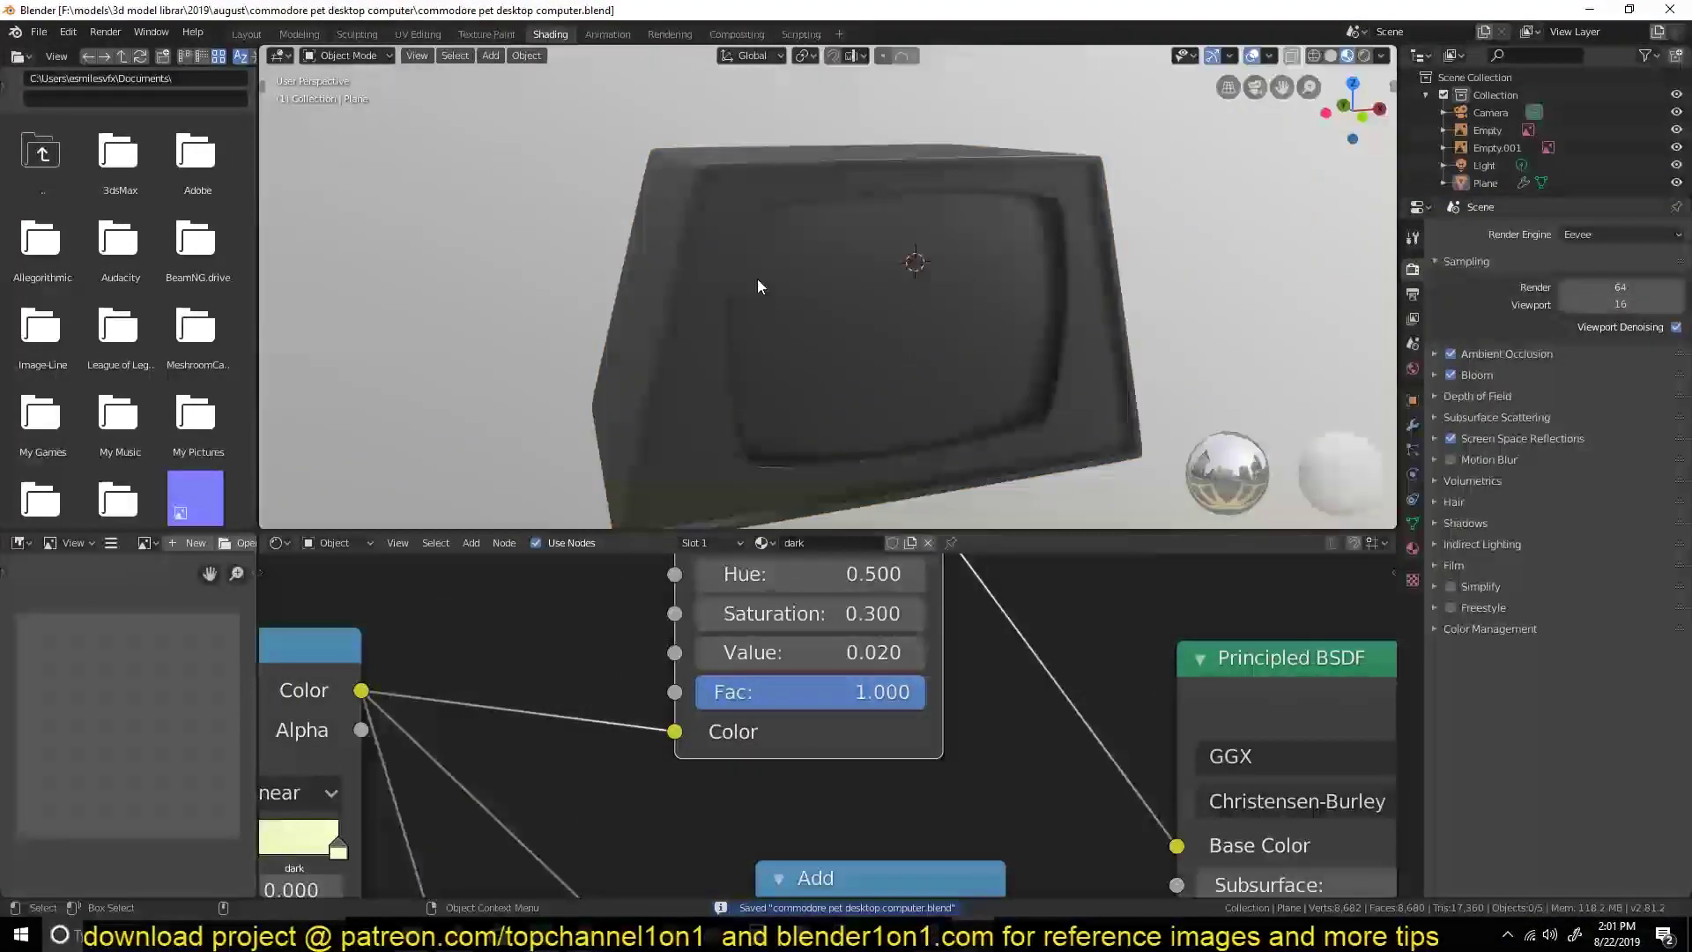
left_click(758, 278)
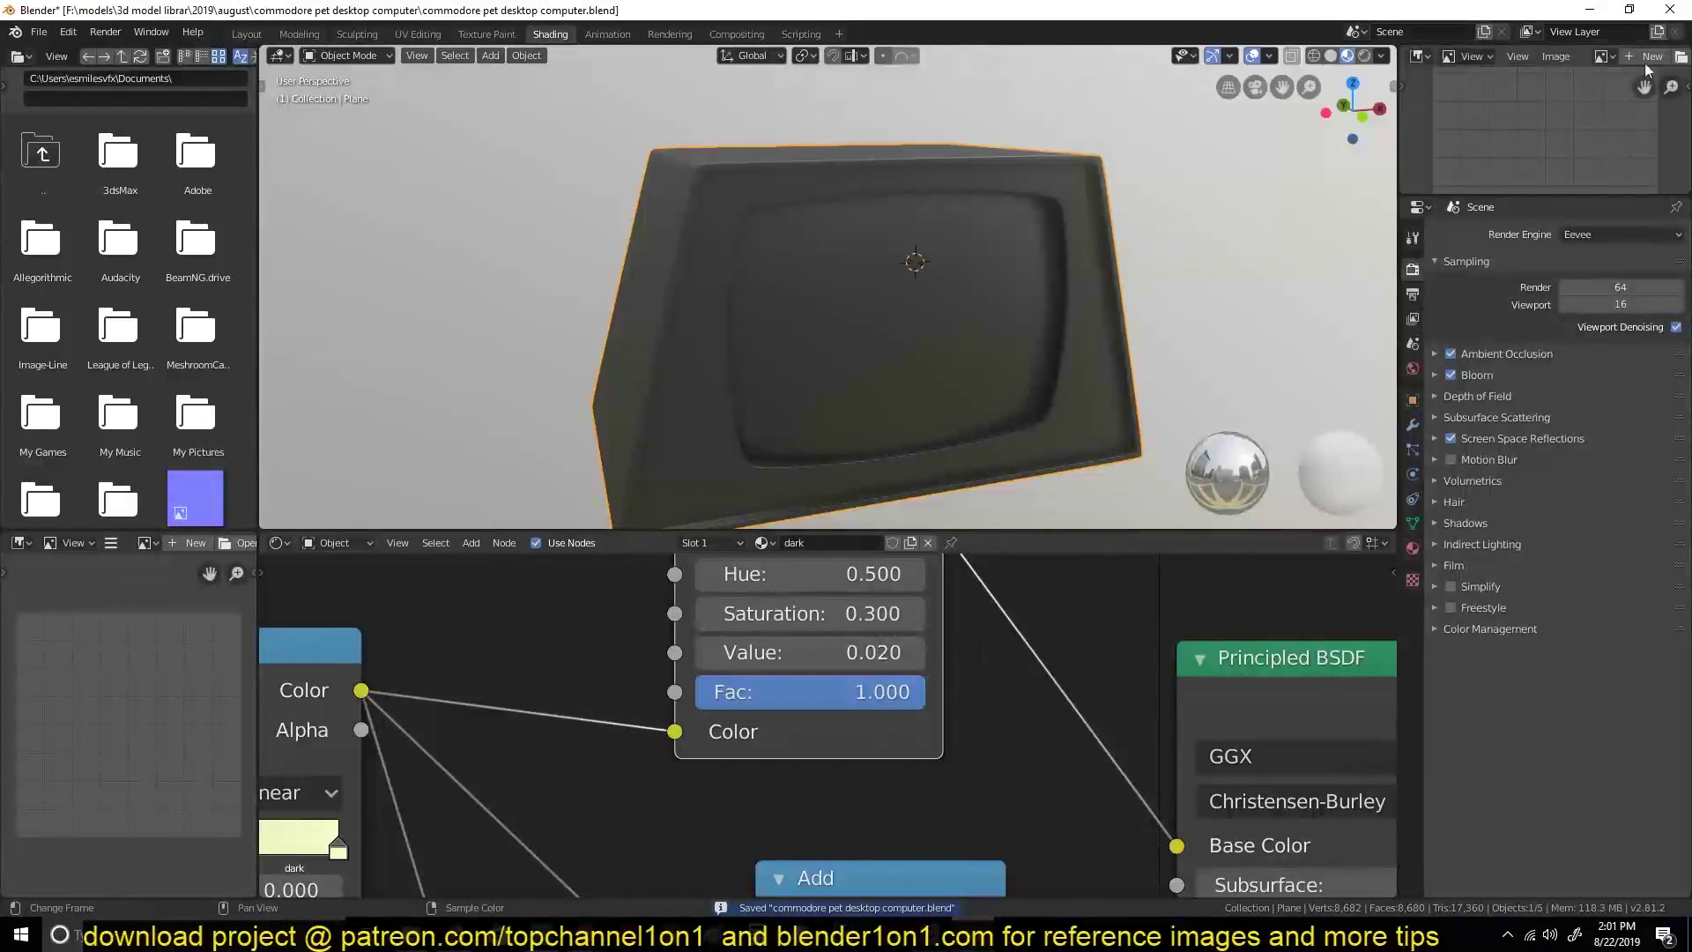
left_click(1218, 252)
middle_click_drag(1218, 252, 978, 128)
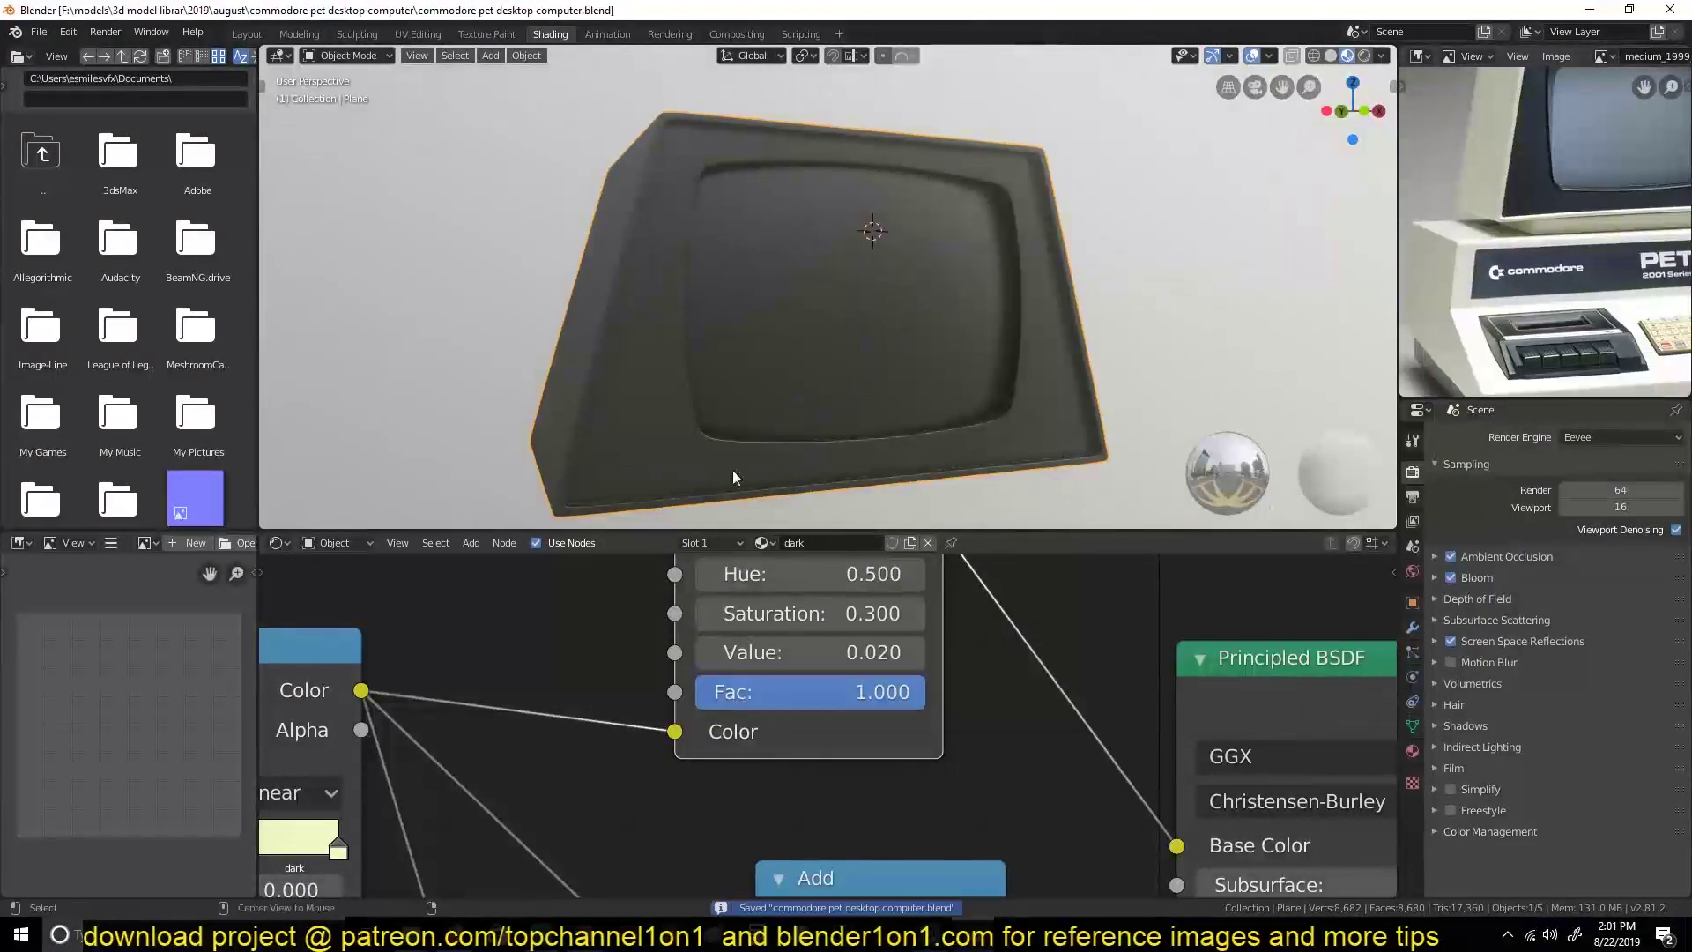
left_click(1412, 750)
Assign cream and add a new material slot named dark_smooth.
left_click(1442, 512)
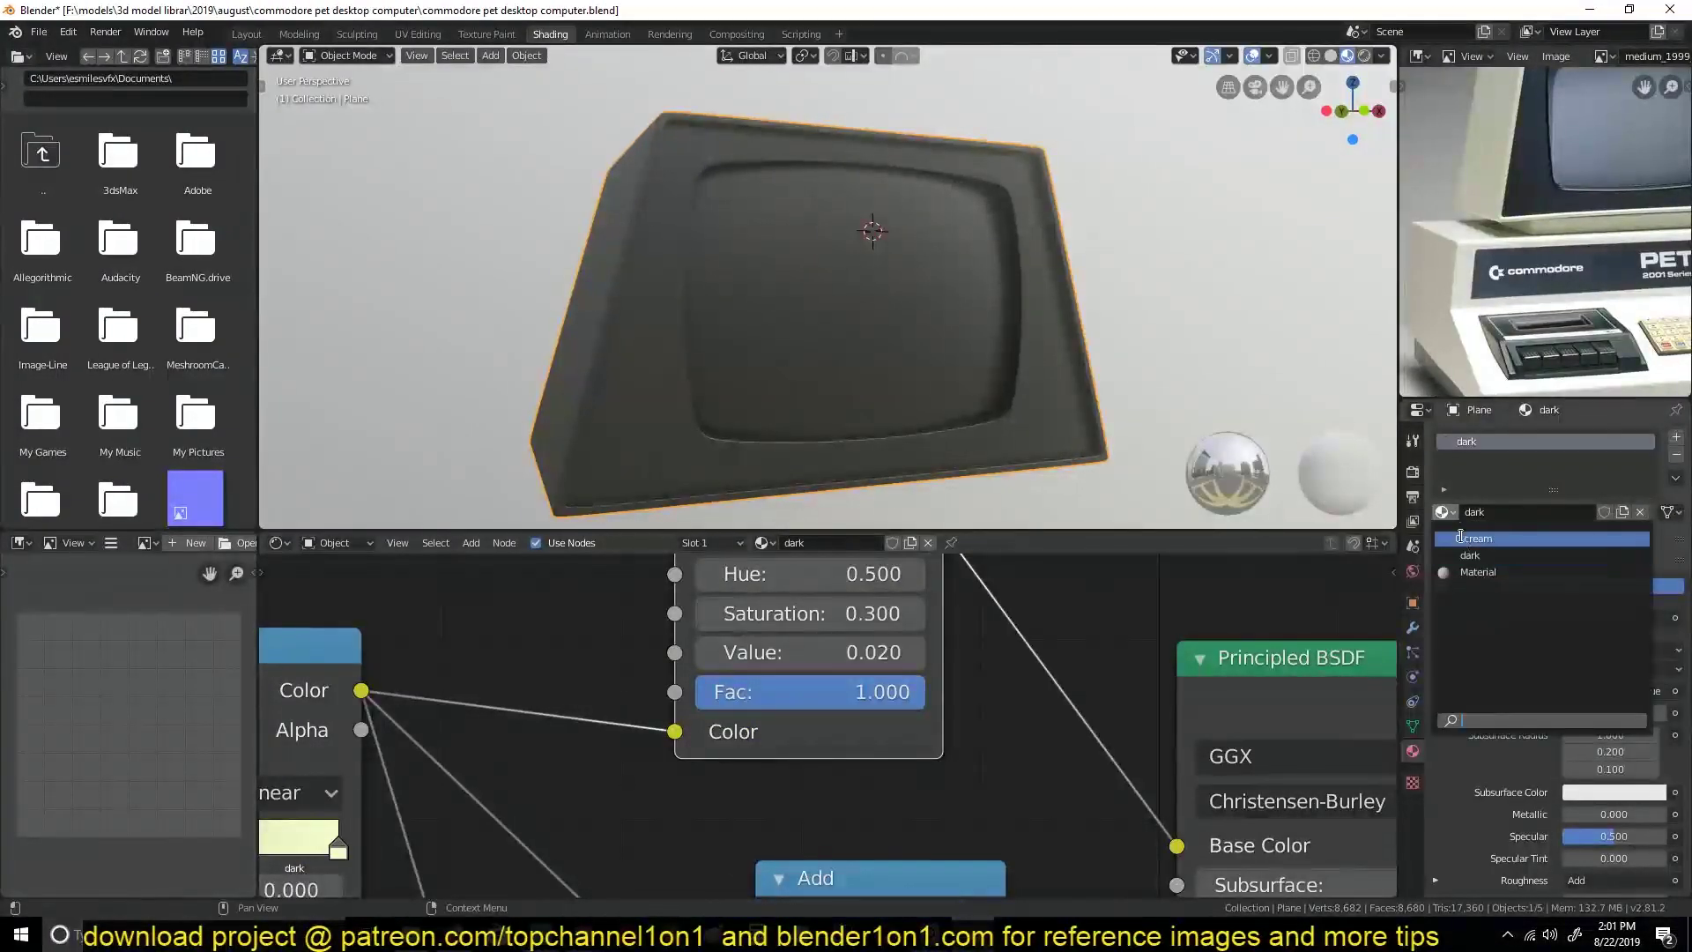
left_click(1480, 550)
type("_rough")
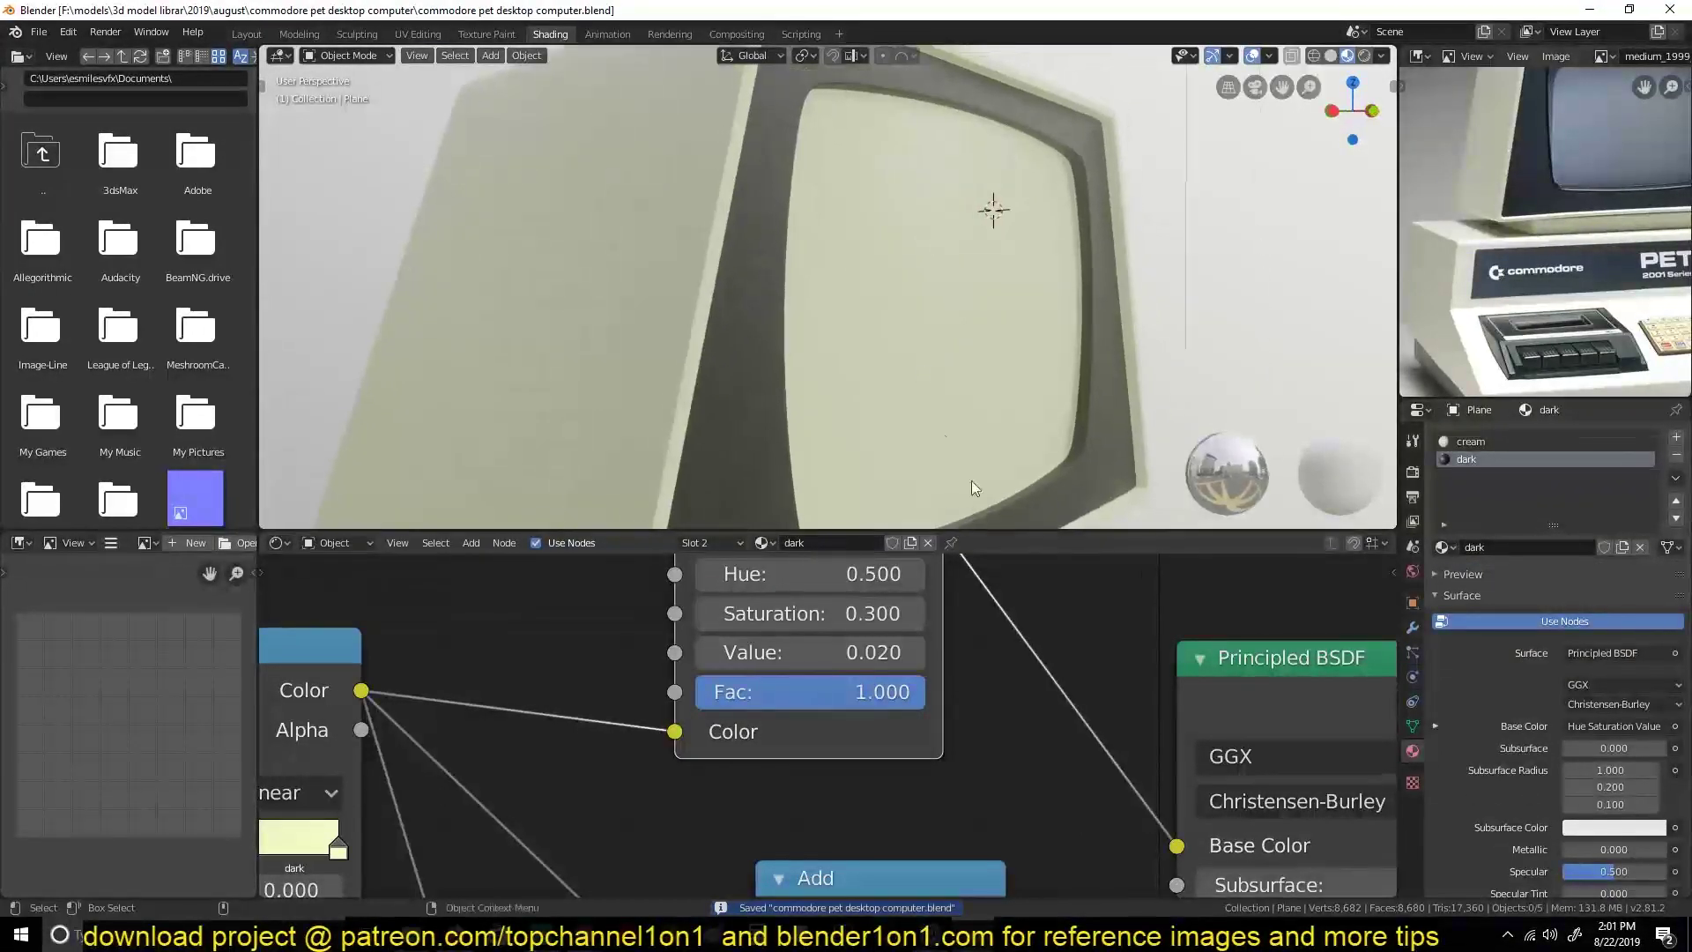
left_click(1676, 437)
left_click(1522, 552)
type("sm")
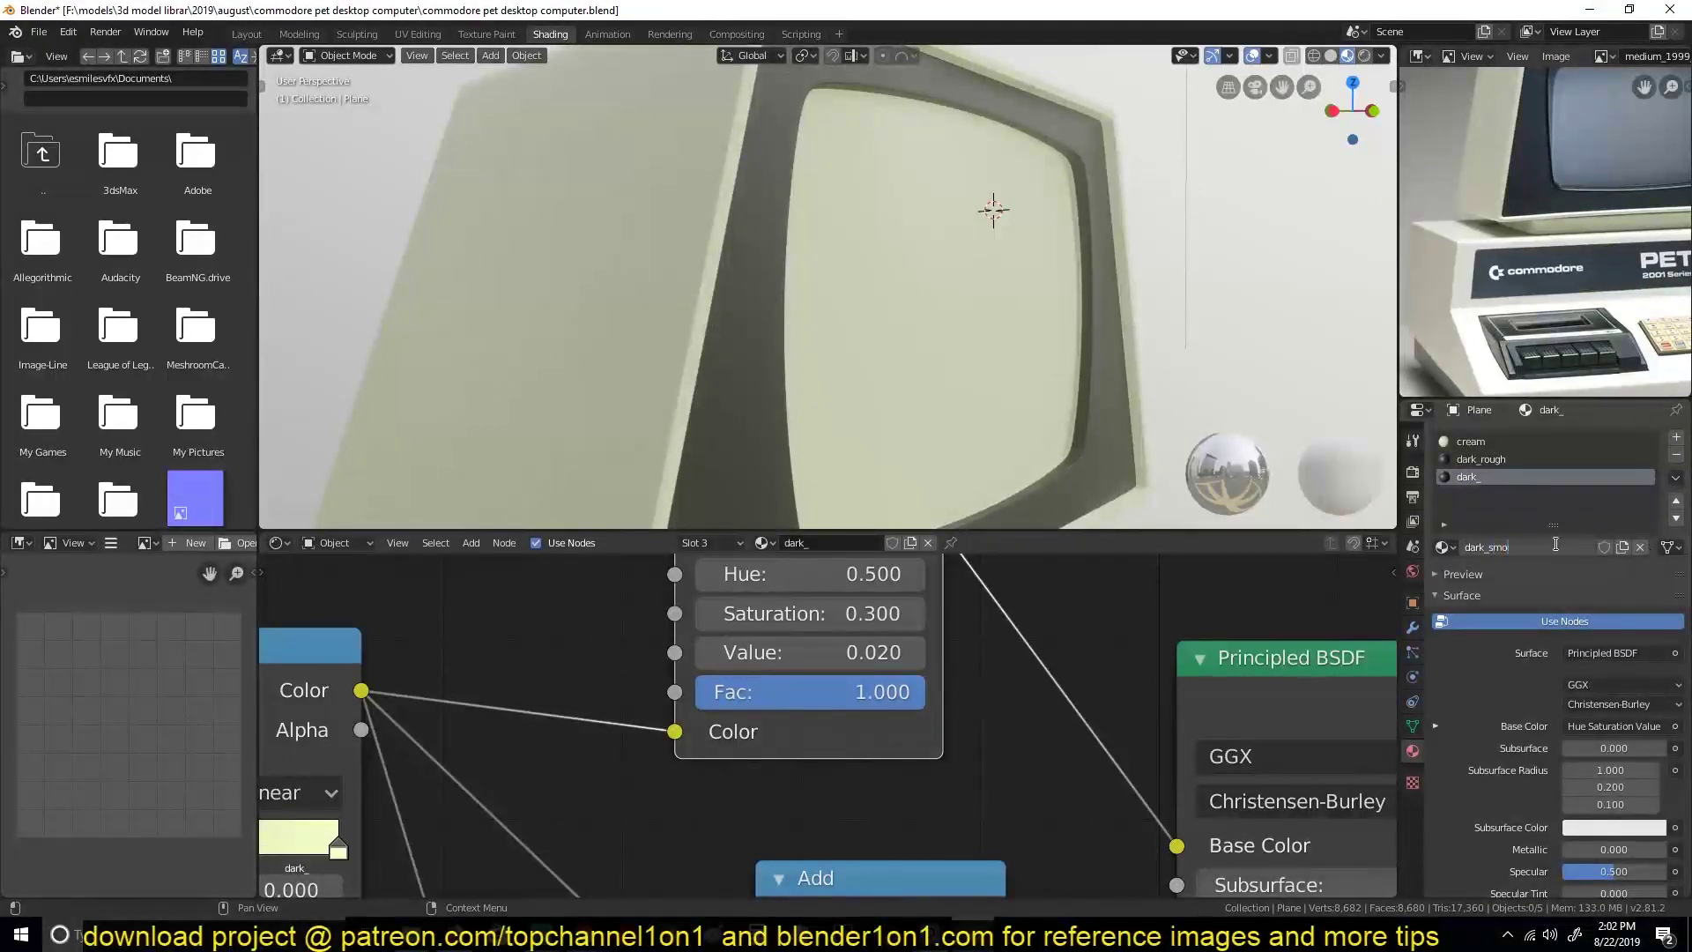
type("oth")
key("Return")
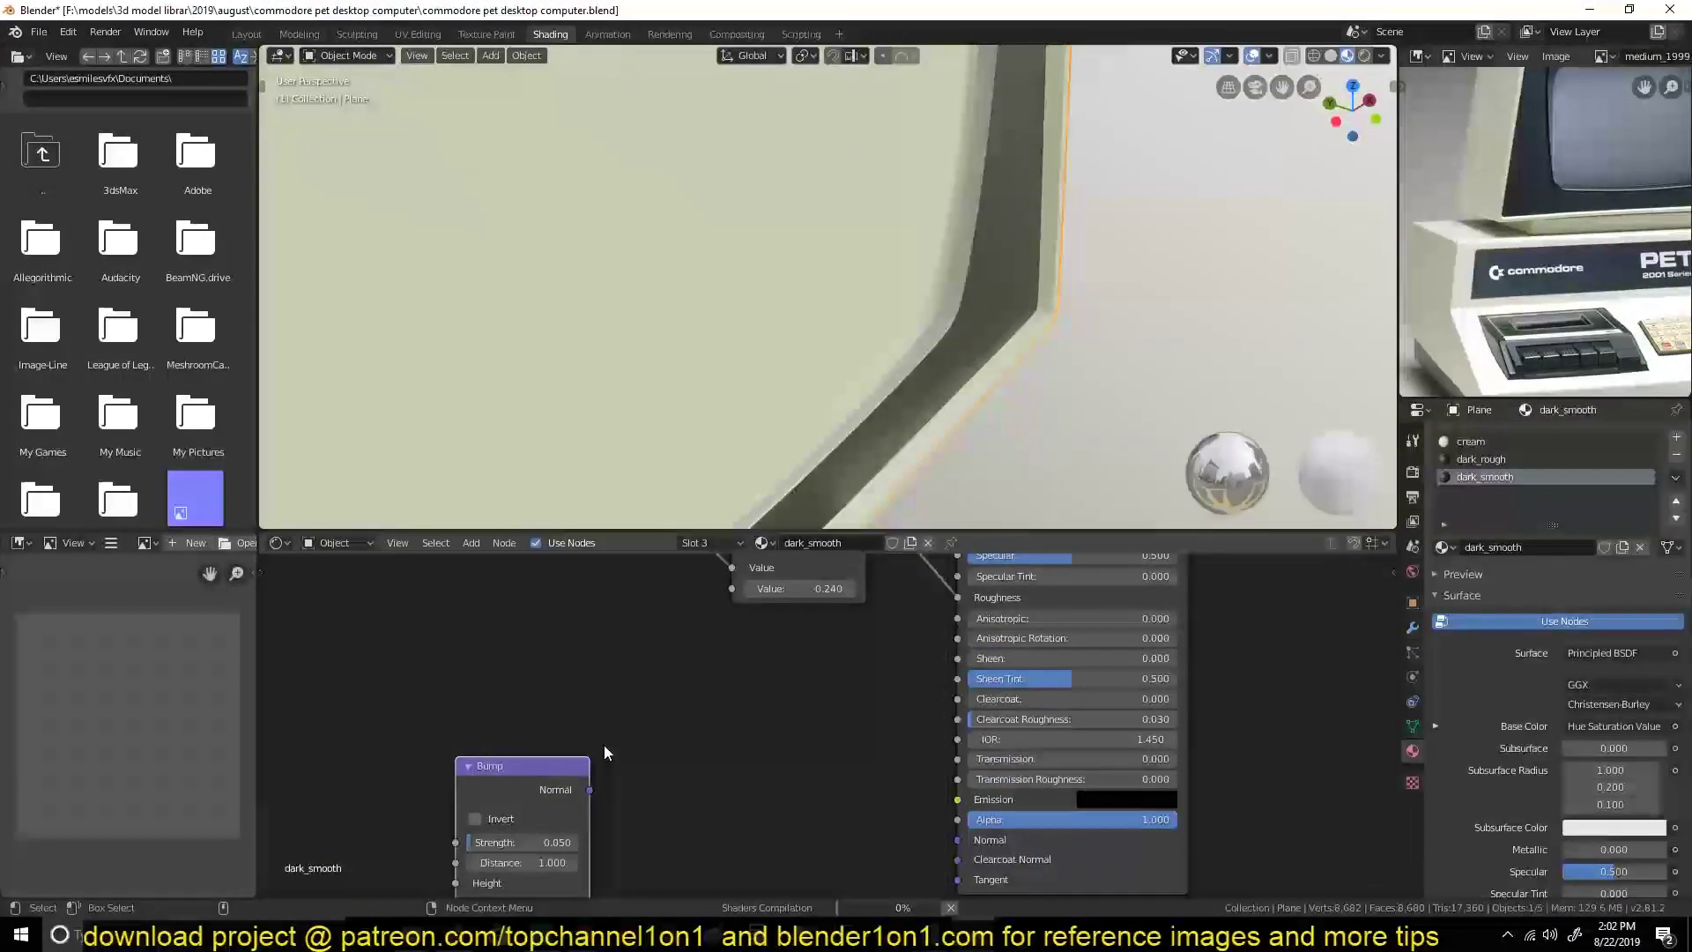
key("ctrl+s")
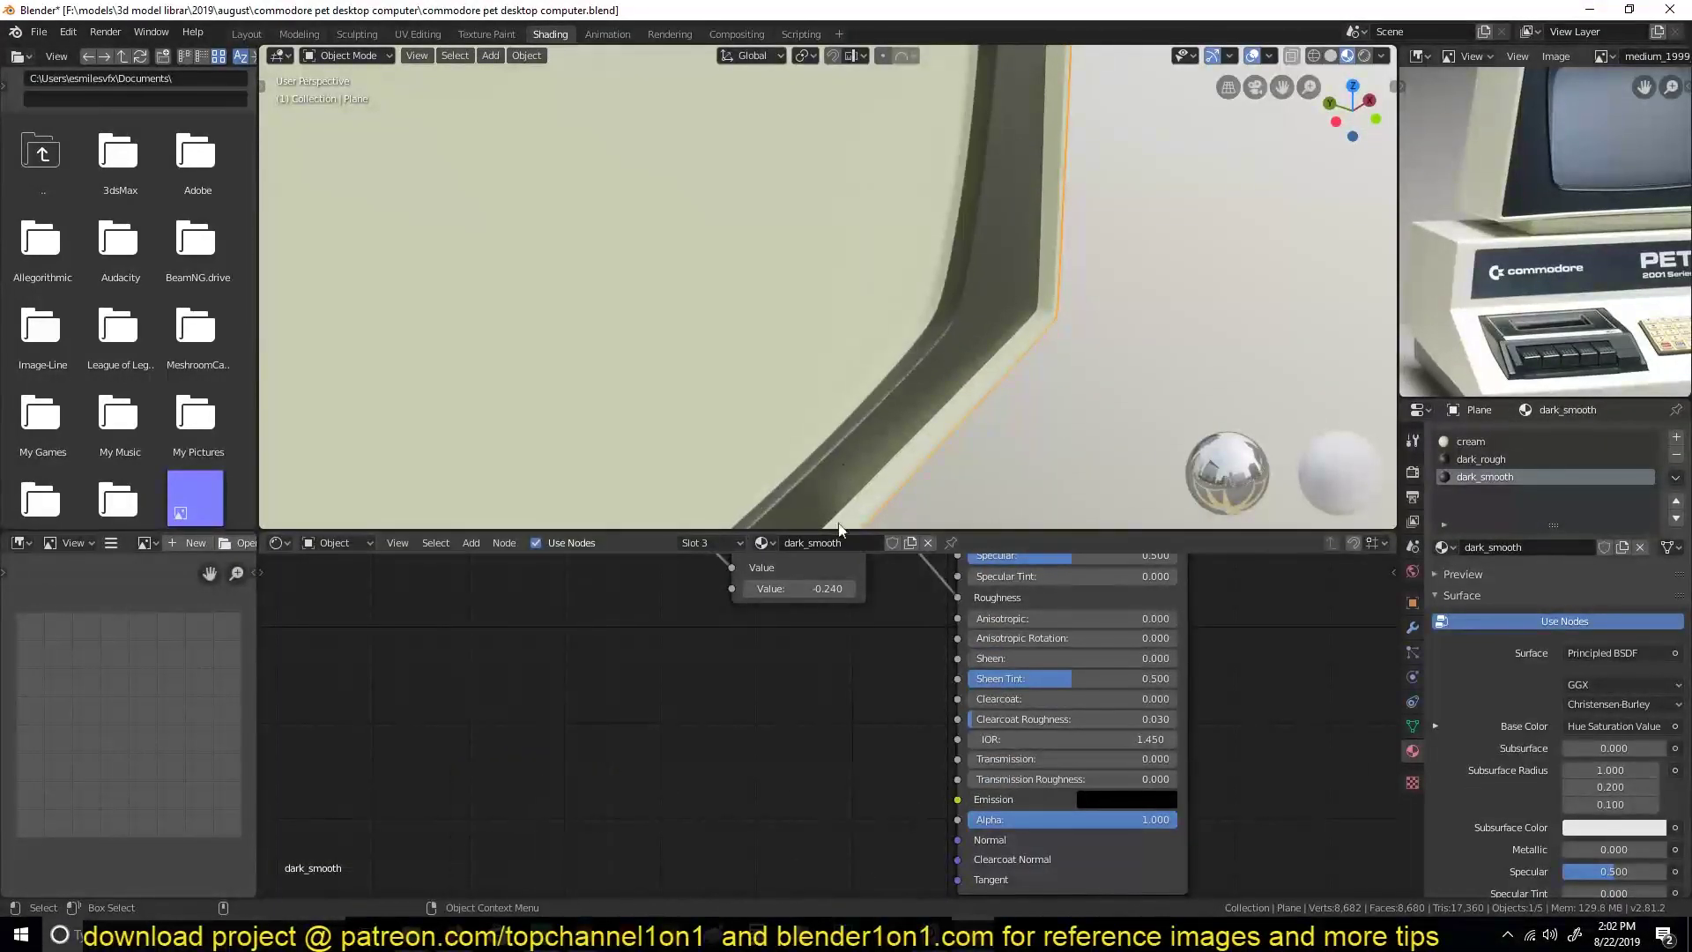
Raise the Add node value to 0.220 and add a fourth material slot.
scroll(605, 753, "up", 4)
left_click_drag(820, 823, 881, 823)
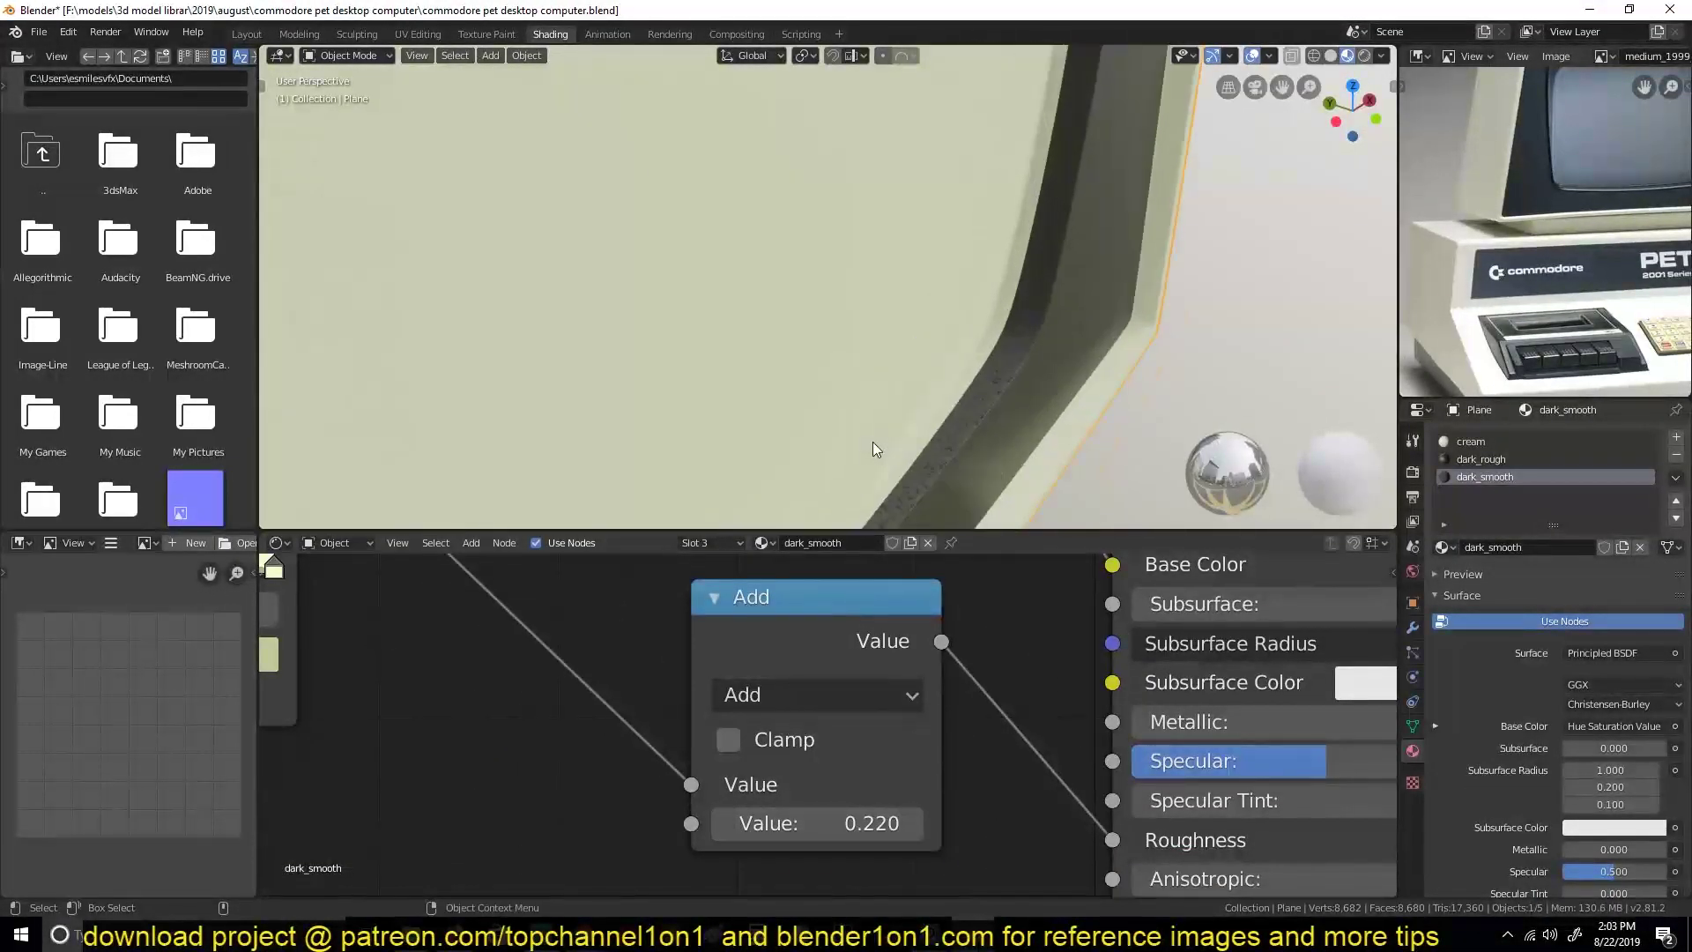
scroll(813, 737, "down", 5)
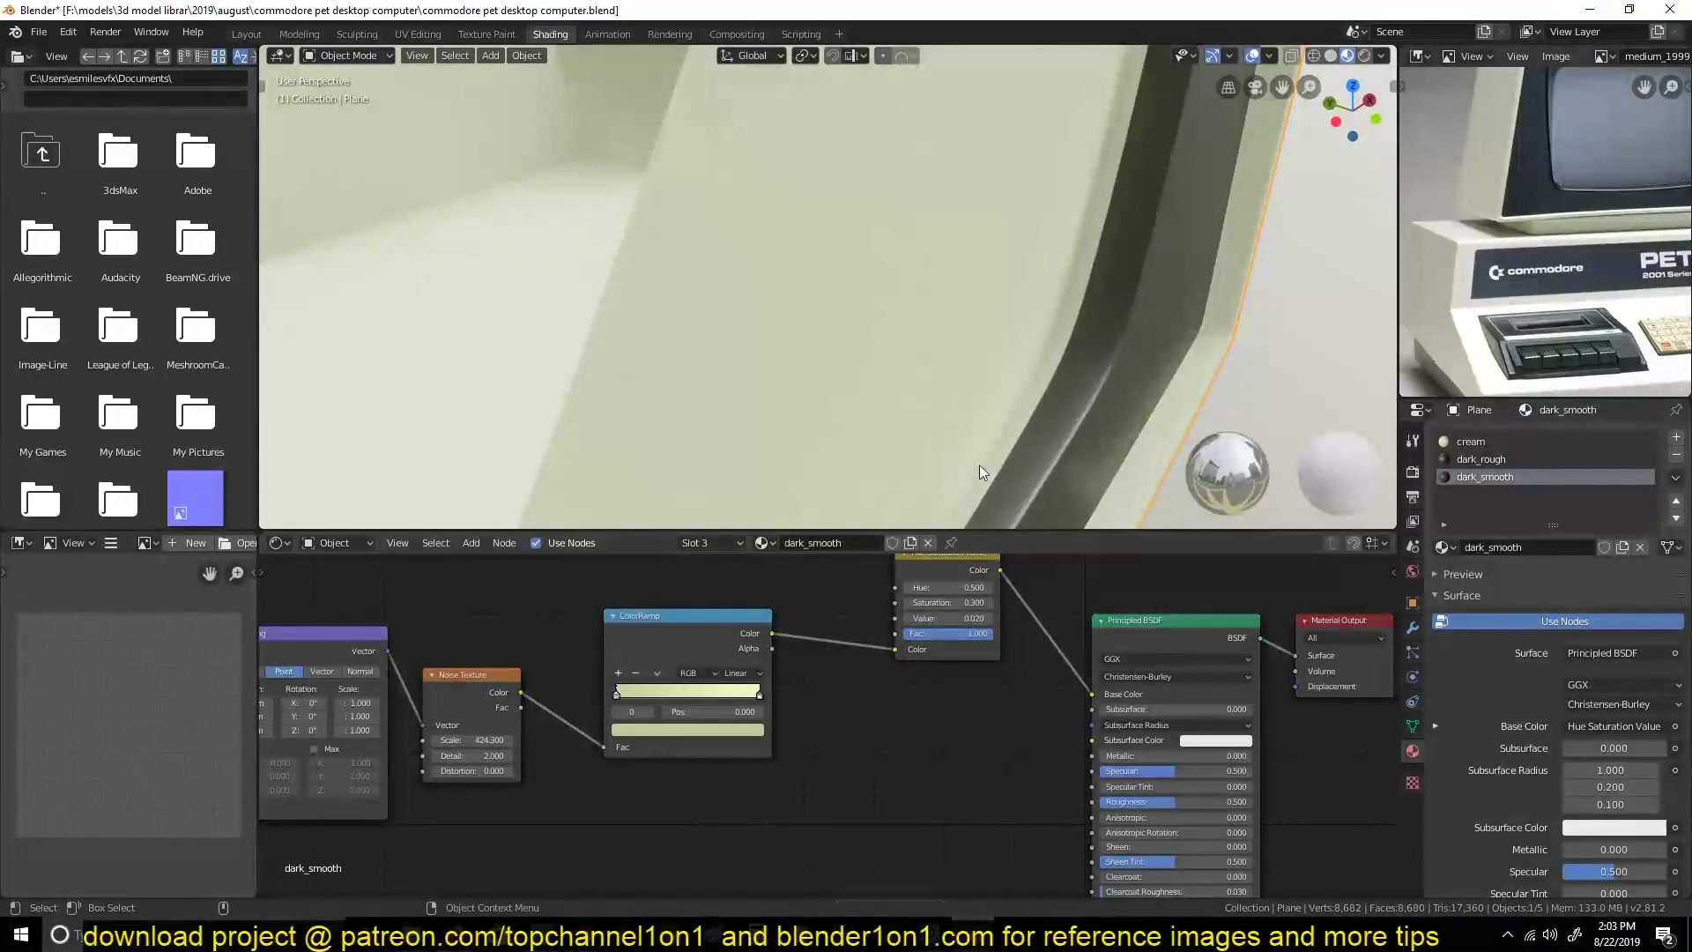
scroll(770, 210, "down", 5)
key("ctrl+s")
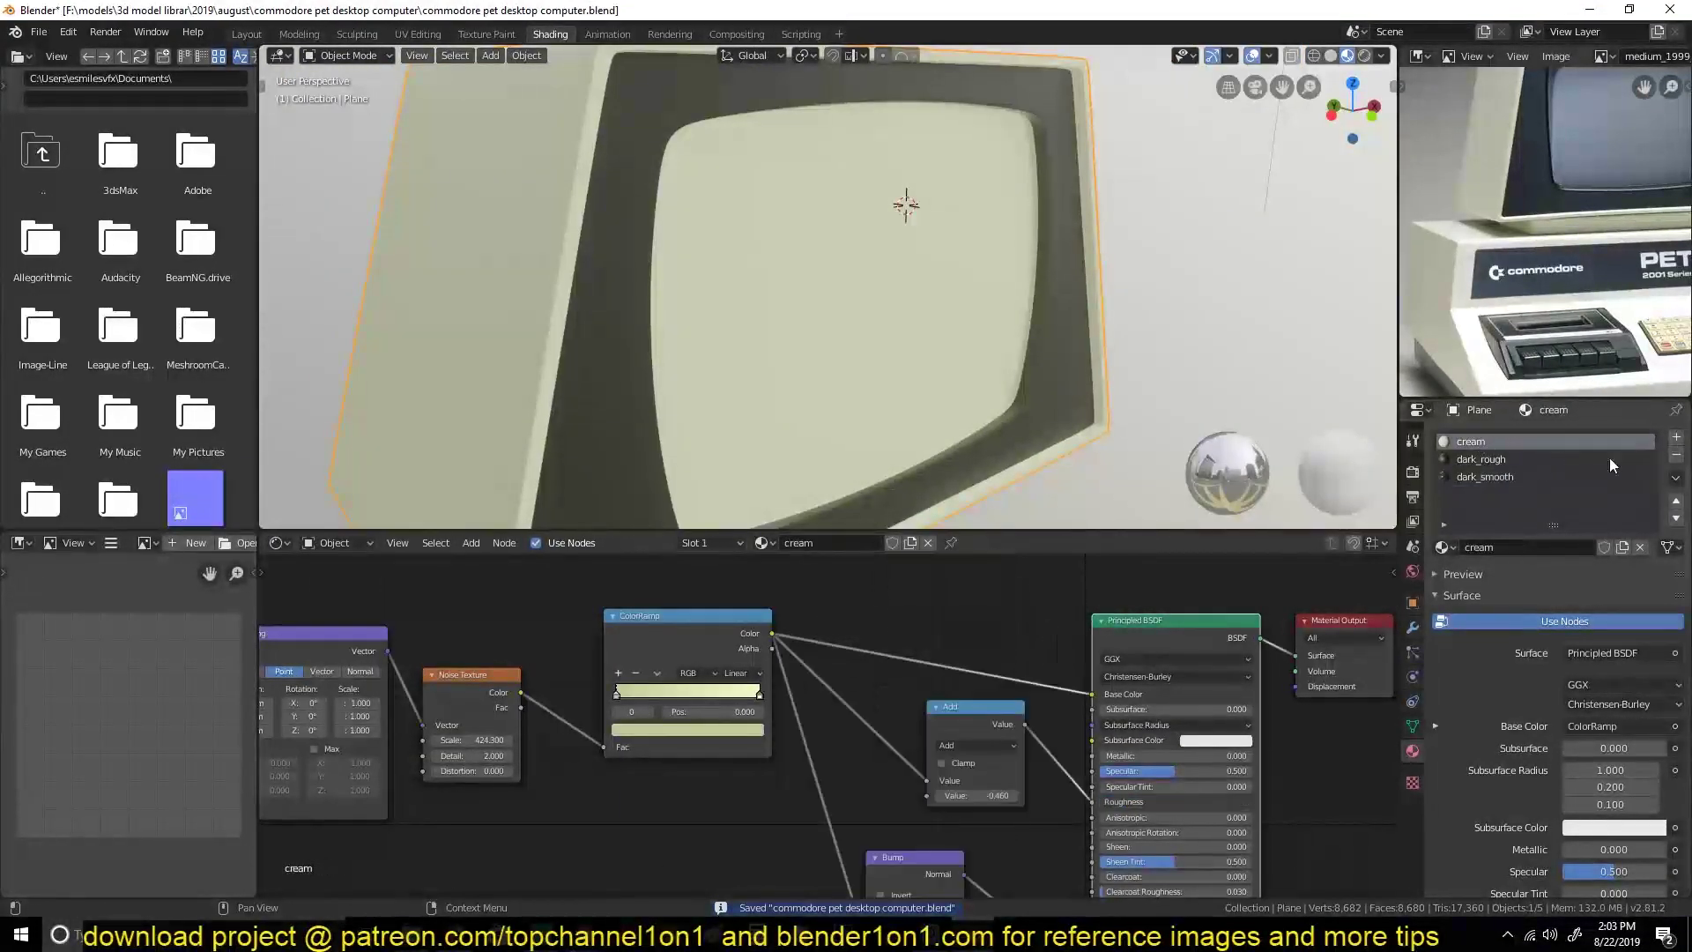
left_click(1676, 437)
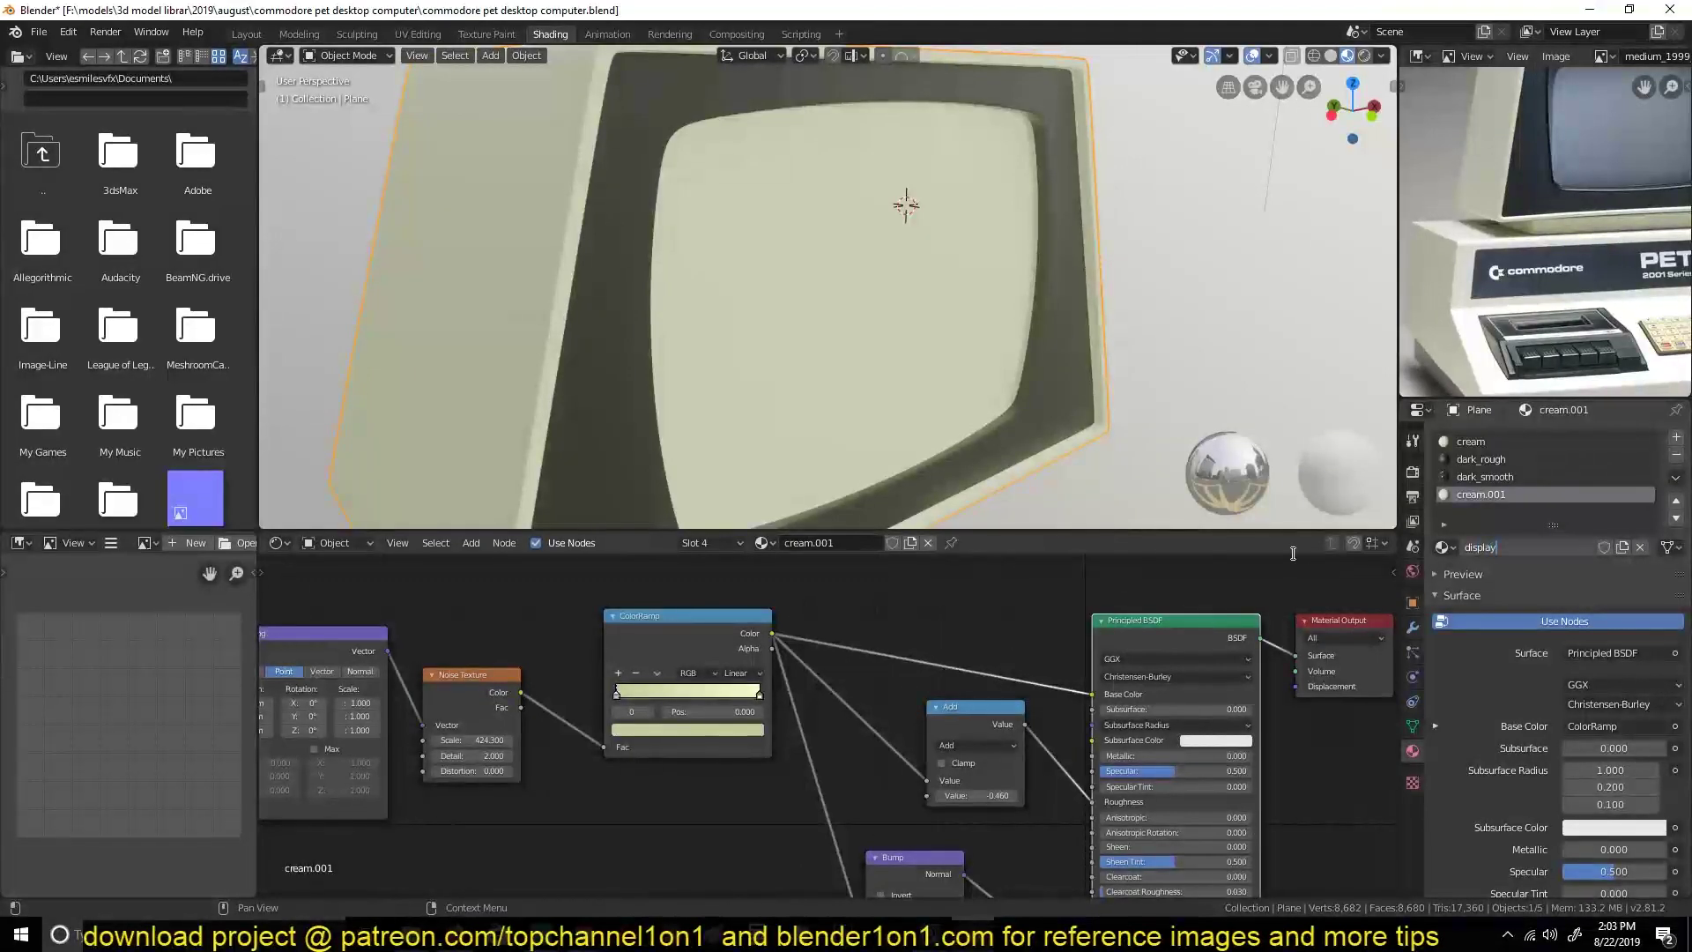
Select the monitor's screen face in Edit Mode for the display_gray material.
mouse_move(927, 342)
middle_mouse_down()
mouse_move(938, 403)
mouse_move(898, 298)
middle_mouse_up()
key("Tab")
left_click(909, 304)
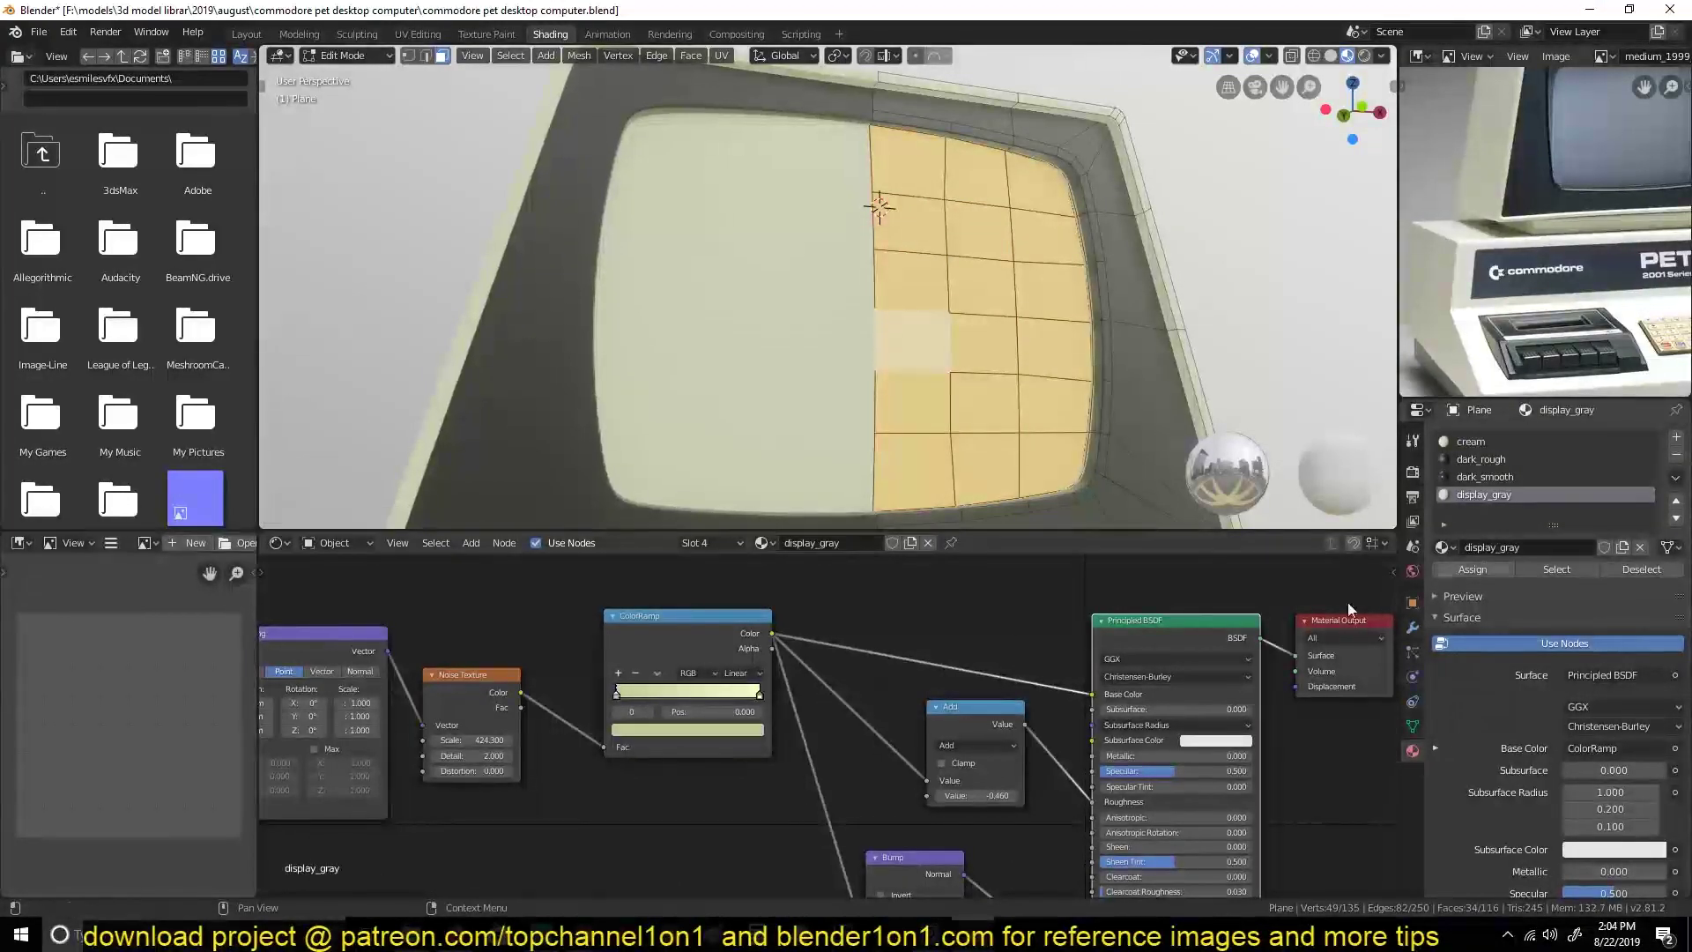
key("Tab")
scroll(969, 748, "up", 2)
middle_click_drag(881, 264, 793, 309)
key("ctrl+s")
Set the display_gray HSV Value to 0.100 and grow the face selection.
scroll(863, 890, "up", 2)
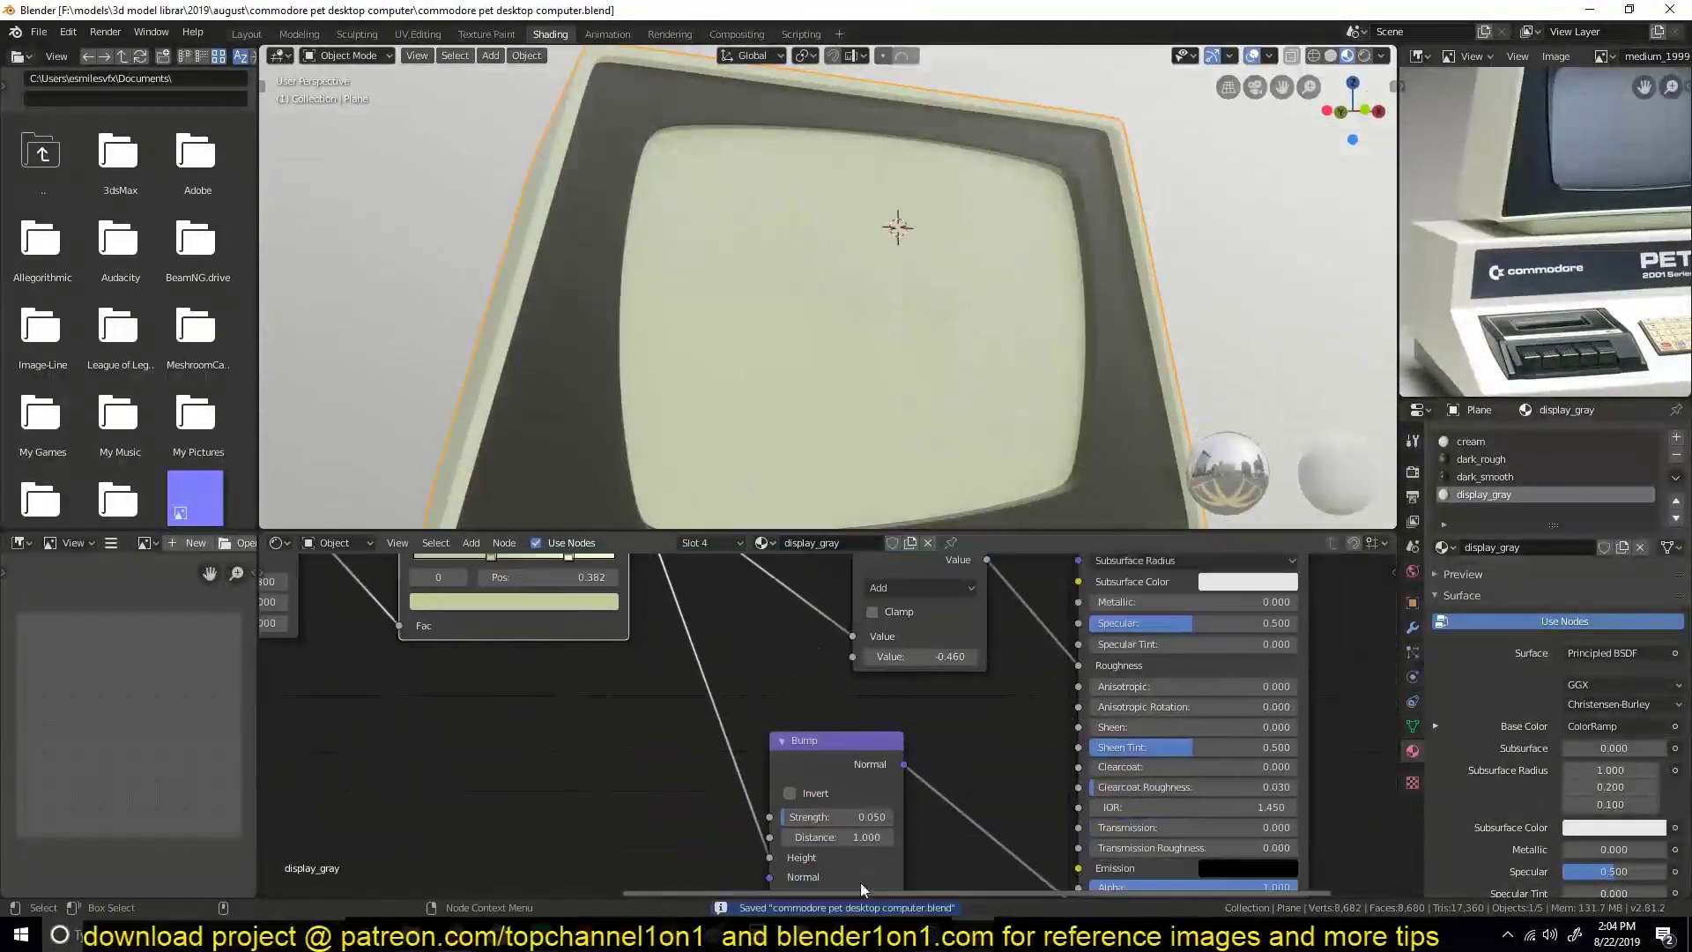
mouse_move(862, 888)
middle_mouse_down()
mouse_move(635, 808)
mouse_move(866, 760)
middle_mouse_up()
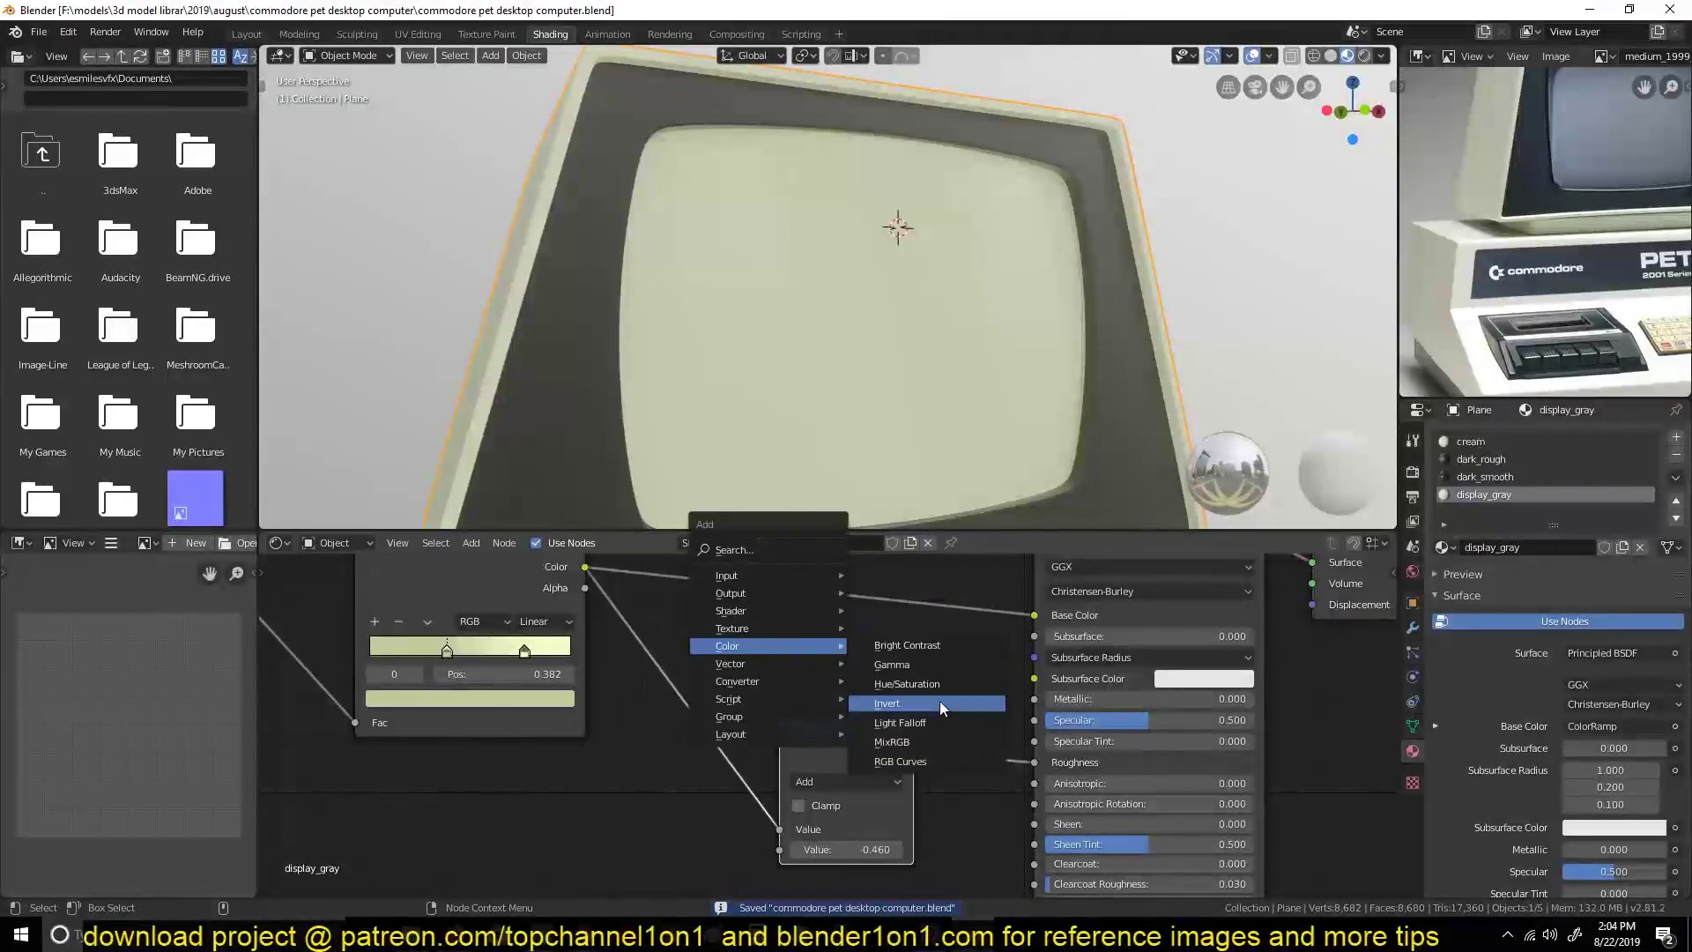
scroll(827, 894, "up", 1)
left_click_drag(934, 720, 846, 719)
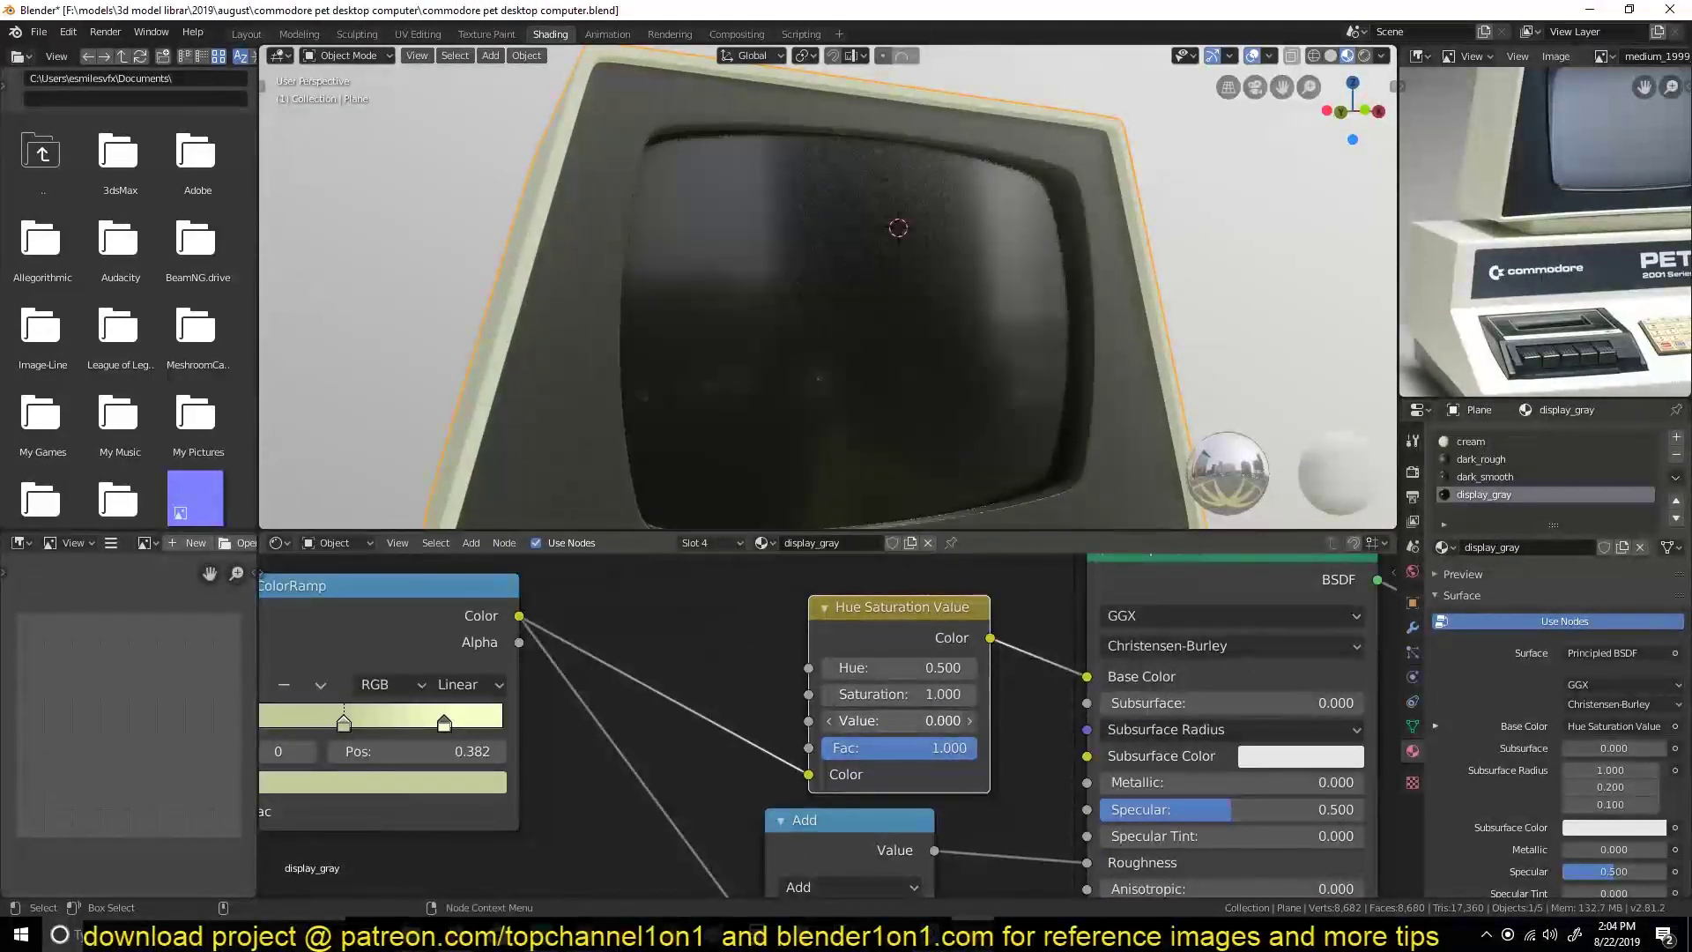
mouse_move(952, 414)
middle_mouse_down()
mouse_move(996, 395)
mouse_move(961, 441)
middle_mouse_up()
left_click_drag(925, 720, 934, 720)
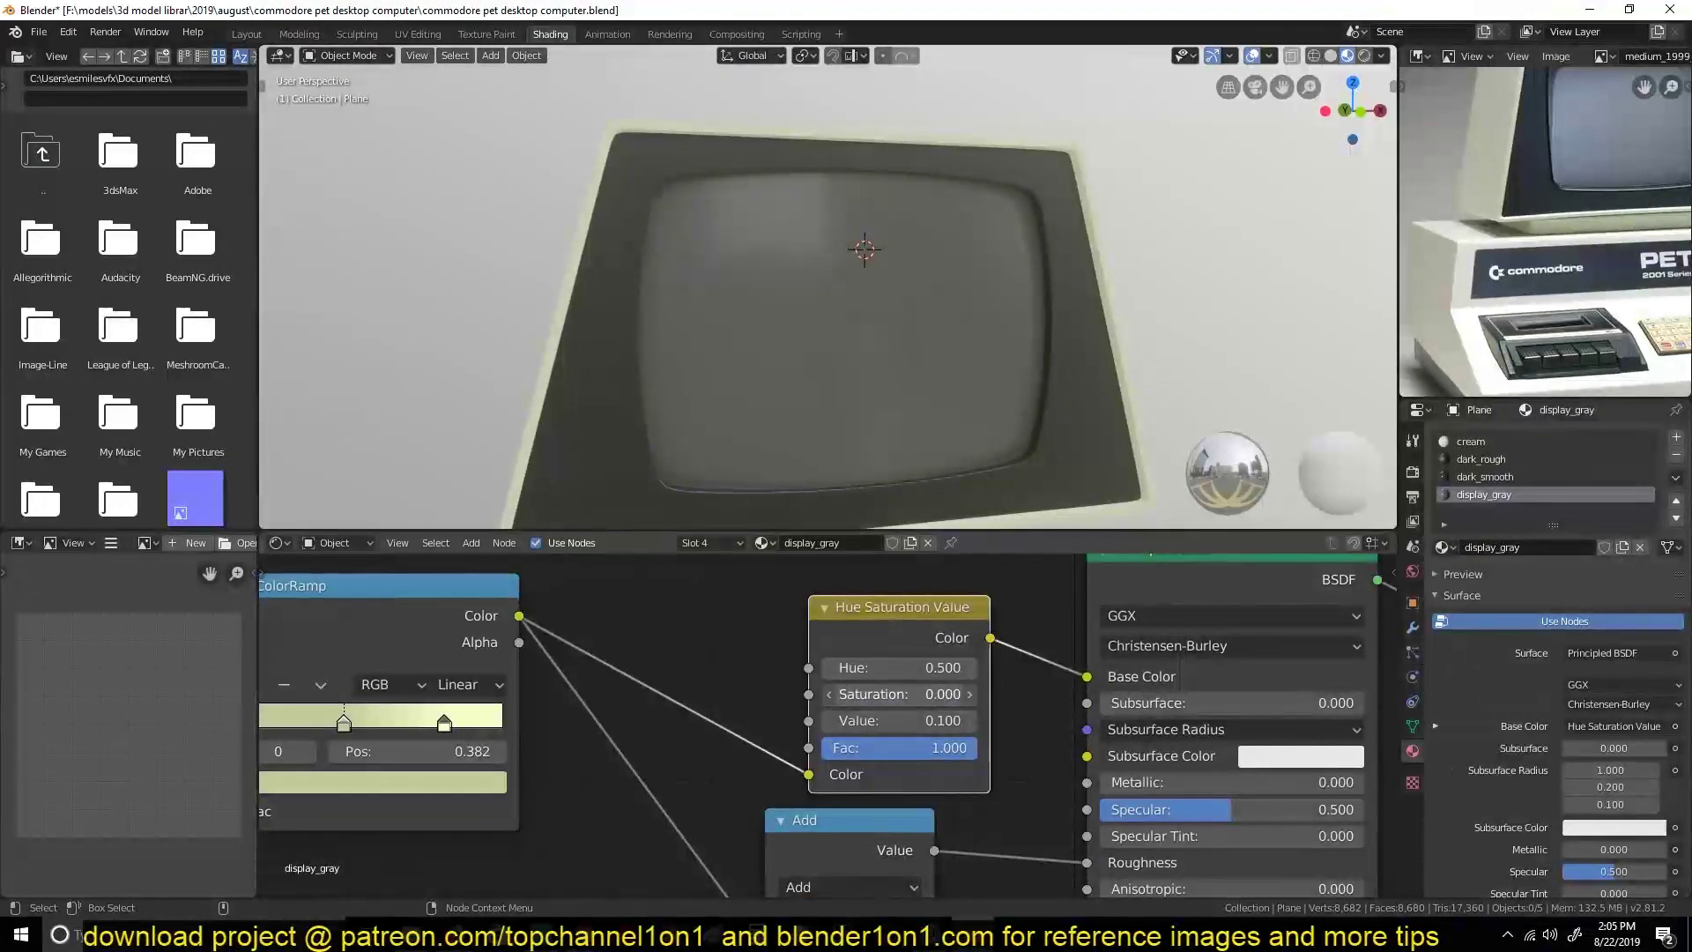
key("ctrl+s")
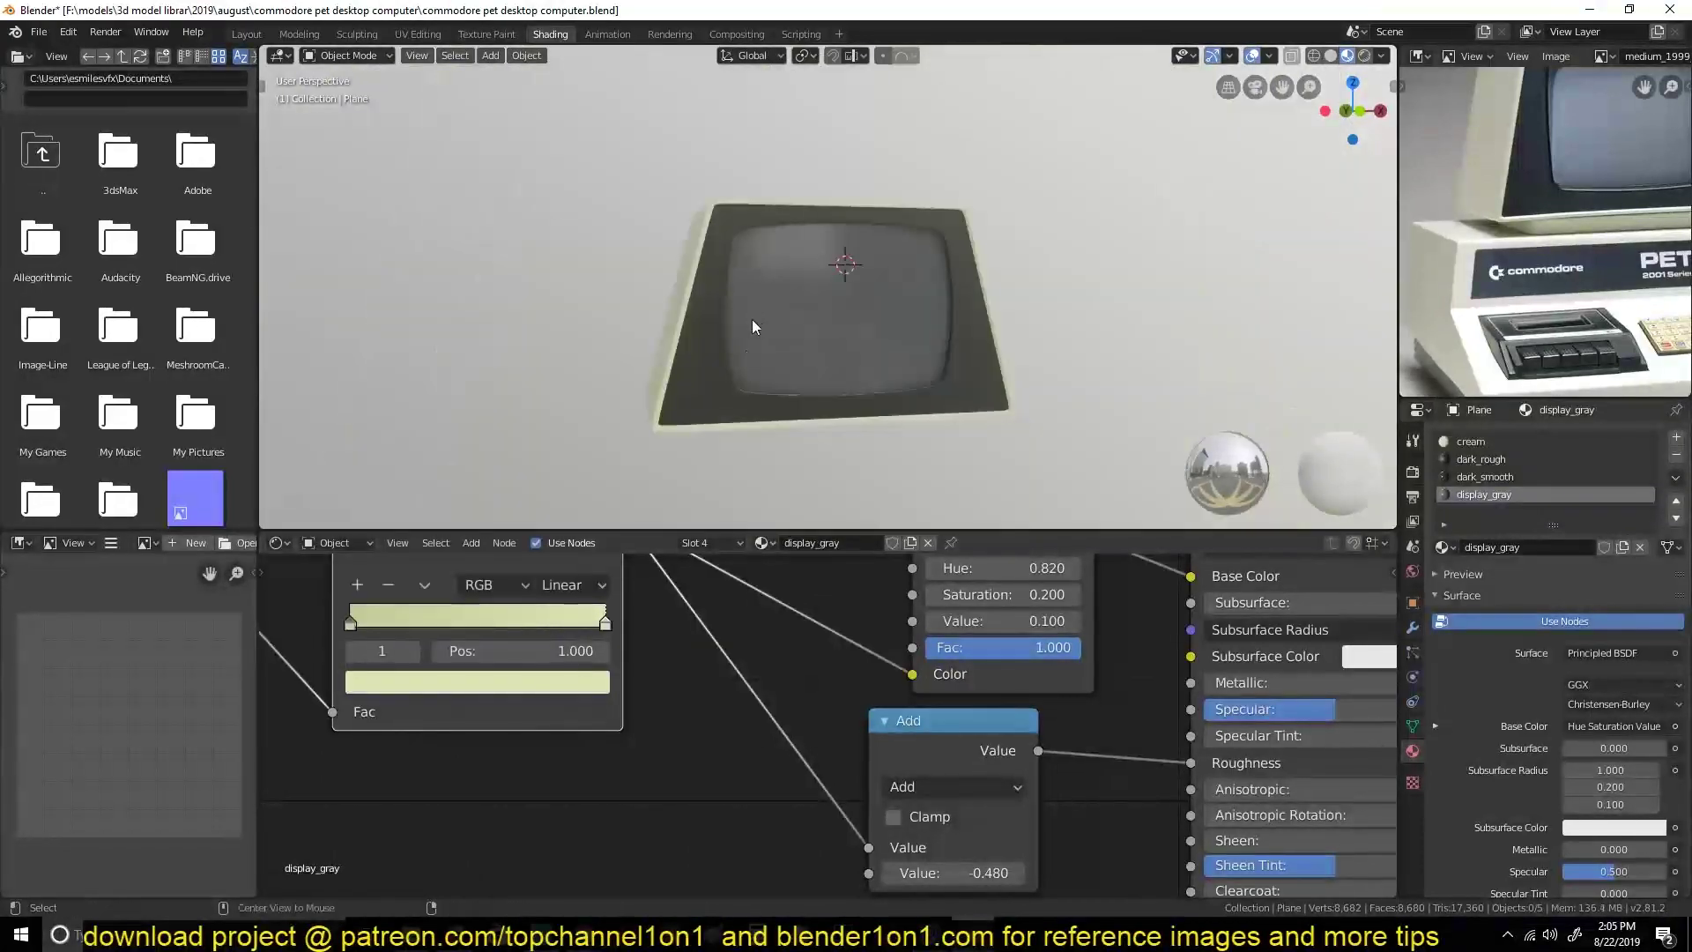
key("ctrl+KP_Add")
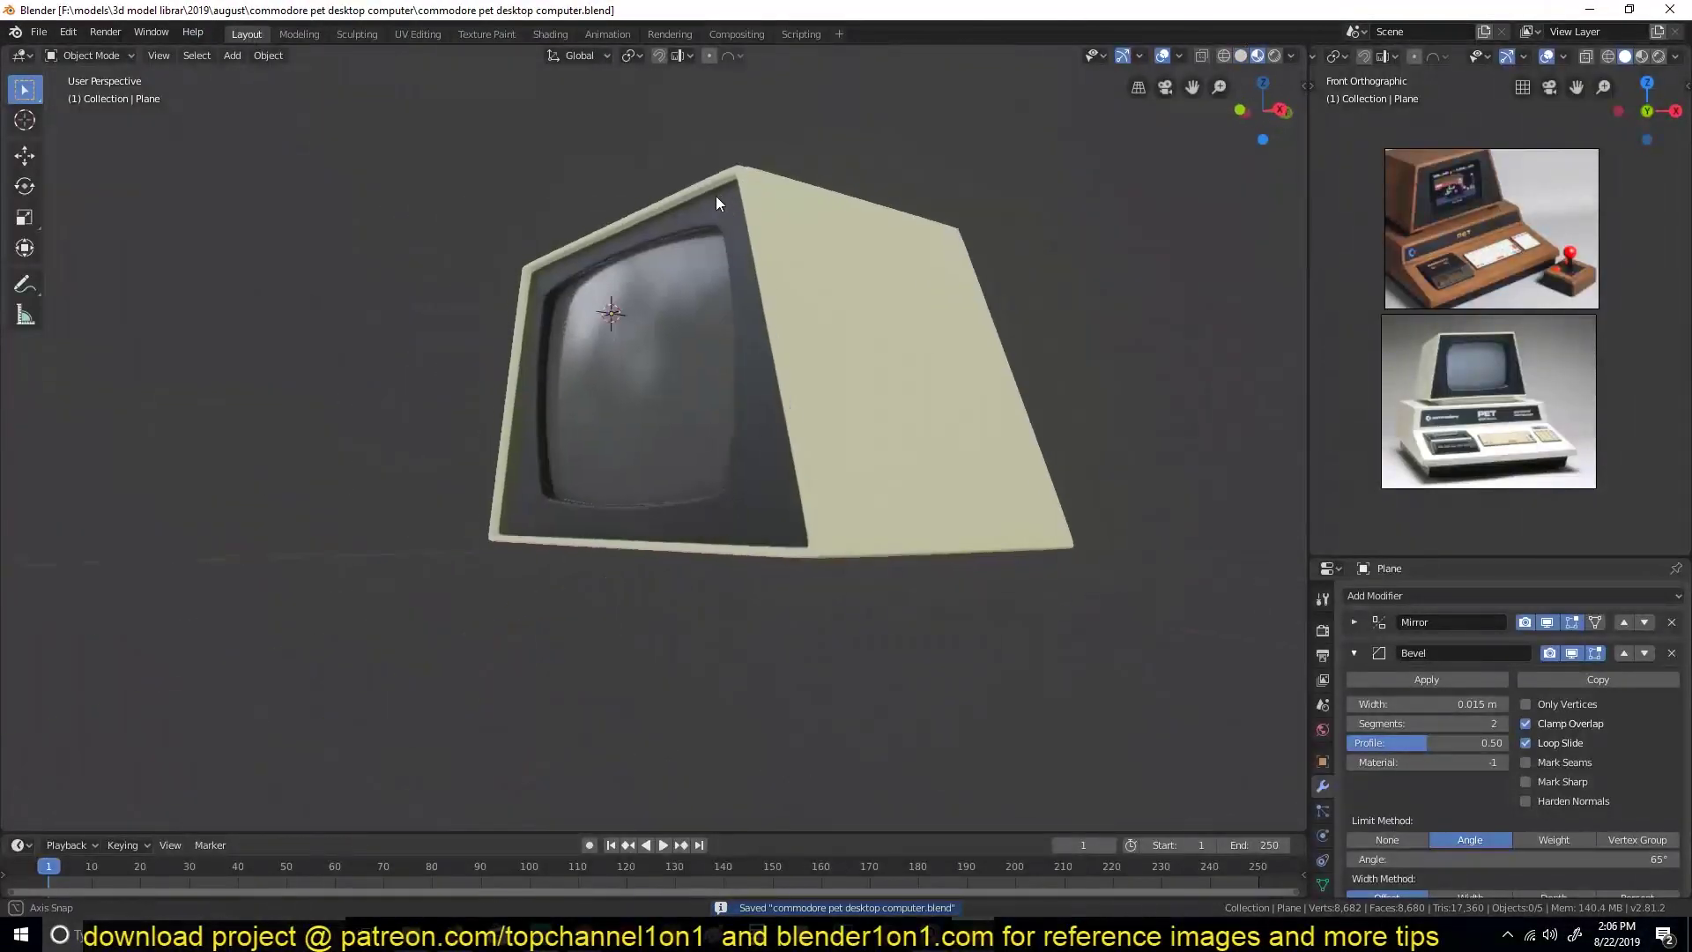
Widen the monitor's Bevel modifier to 0.015 m.
middle_click_drag(715, 196, 817, 247)
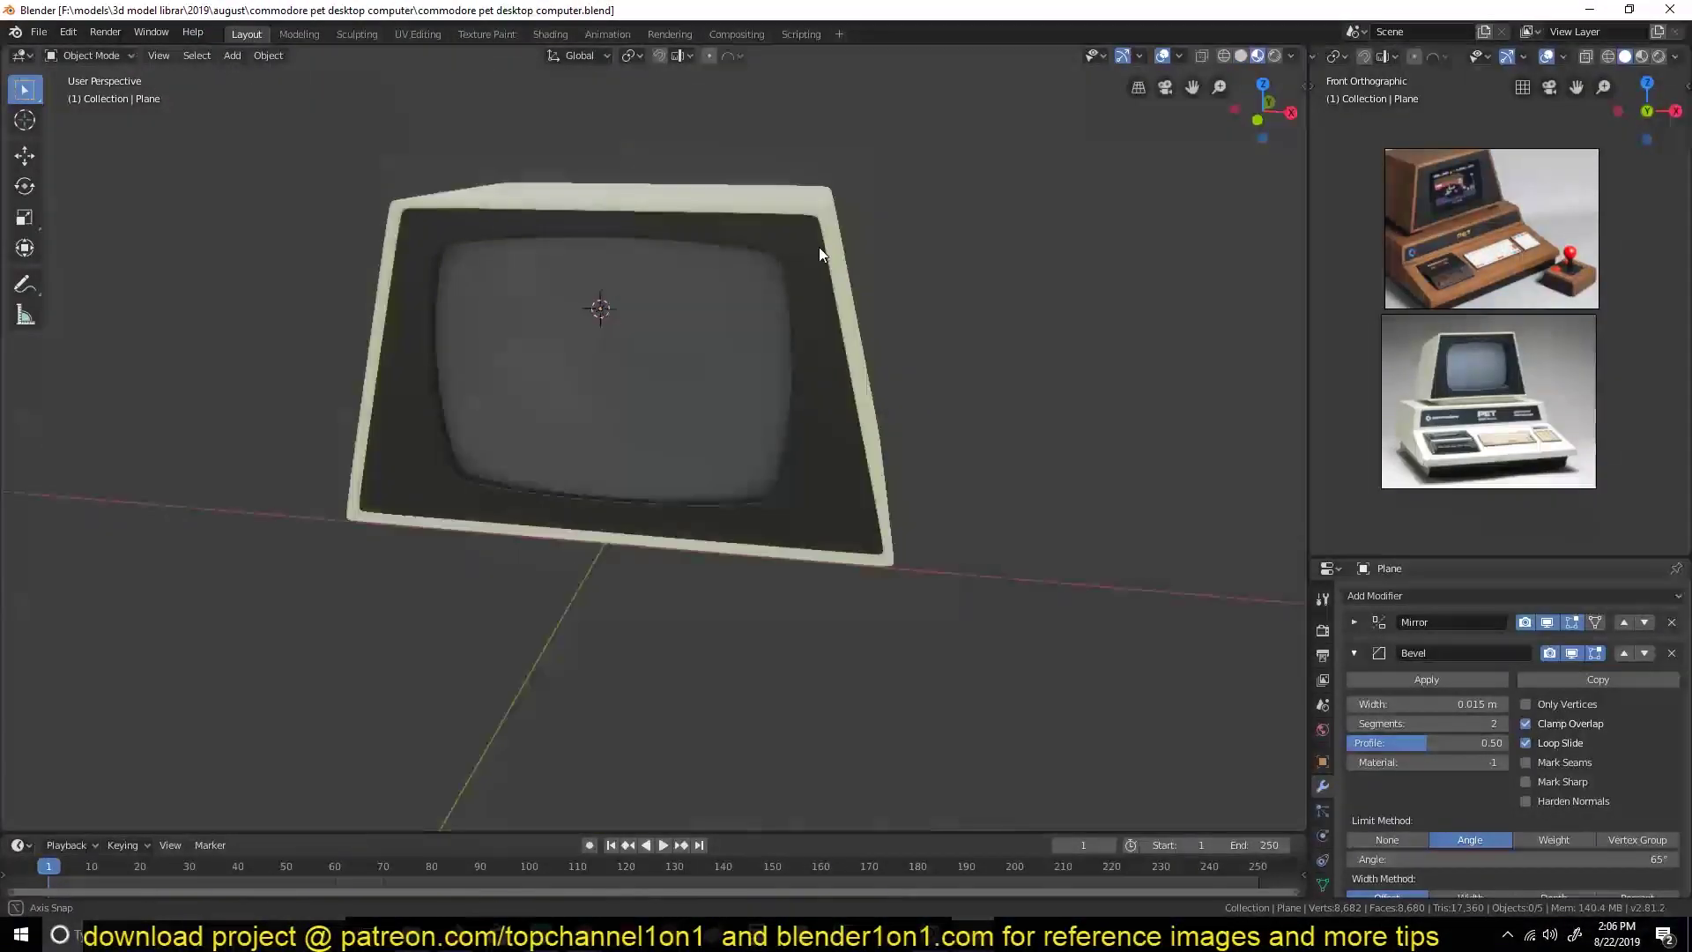
key("ctrl+s")
middle_click_drag(789, 385, 804, 484)
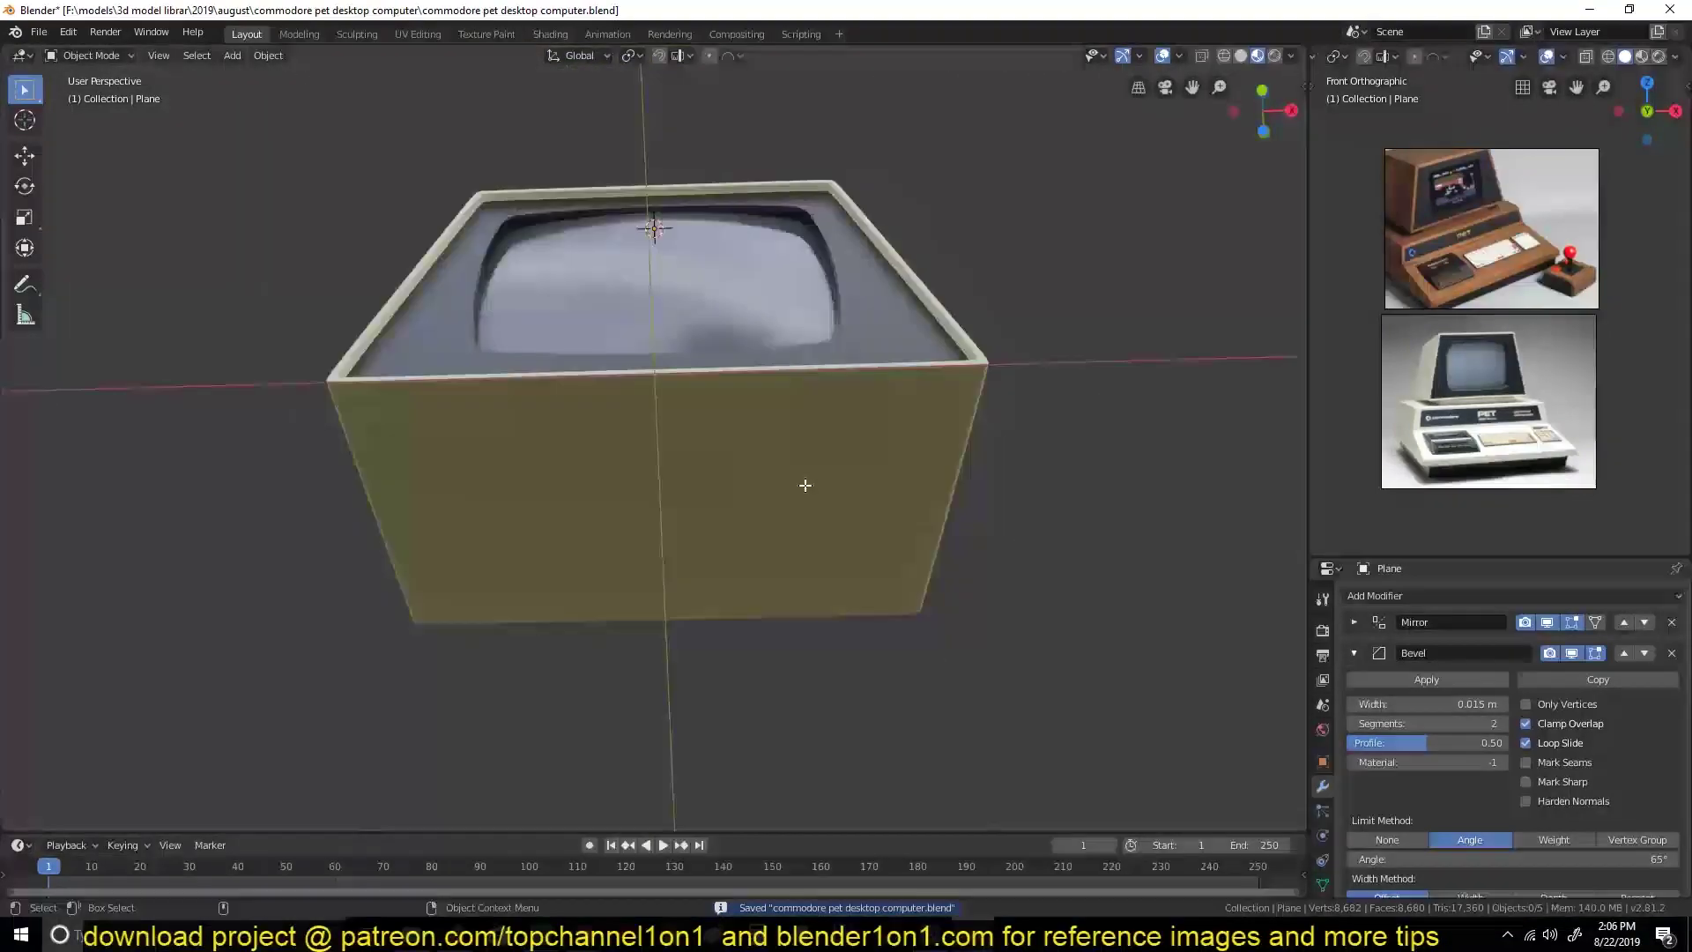
Edge-slide the screen rim loop in Edit Mode.
key("Tab")
scroll(1495, 734, "down", 8)
key("ctrl+s")
mouse_move(878, 526)
middle_mouse_down()
mouse_move(916, 493)
mouse_move(955, 303)
mouse_move(868, 256)
mouse_move(823, 396)
middle_mouse_up()
key("Tab")
scroll(920, 524, "up", 5)
key("Tab")
scroll(920, 524, "down", 5)
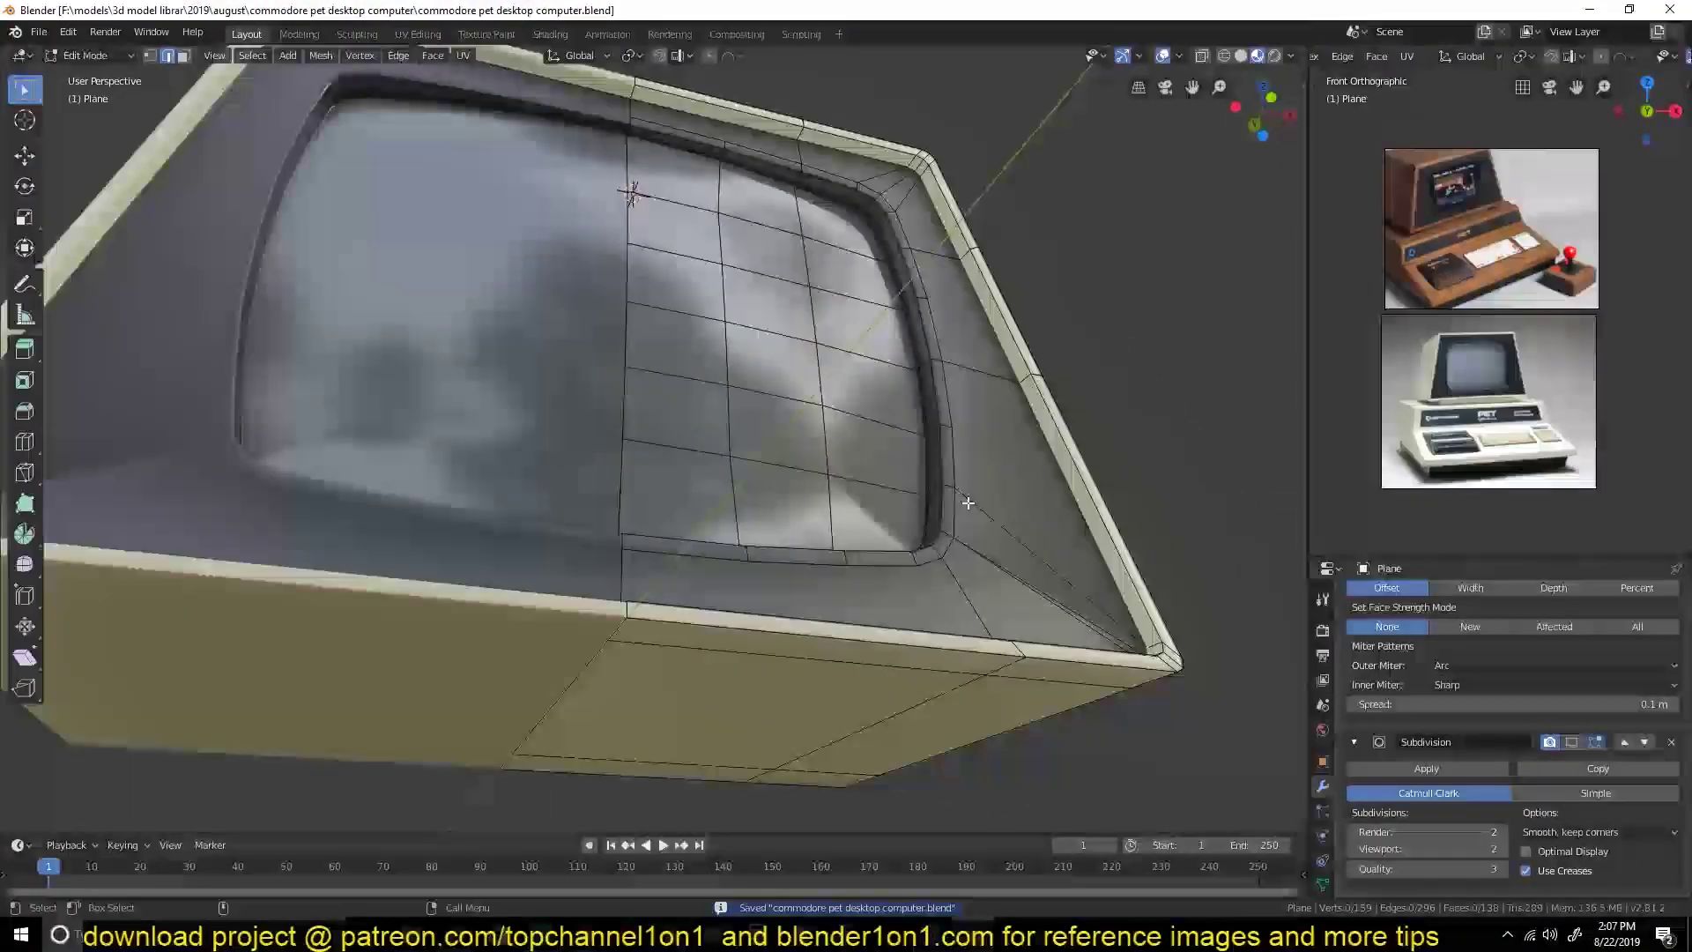
mouse_move(970, 503)
middle_mouse_down()
mouse_move(906, 567)
mouse_move(822, 509)
middle_mouse_up()
key("g")
key("g")
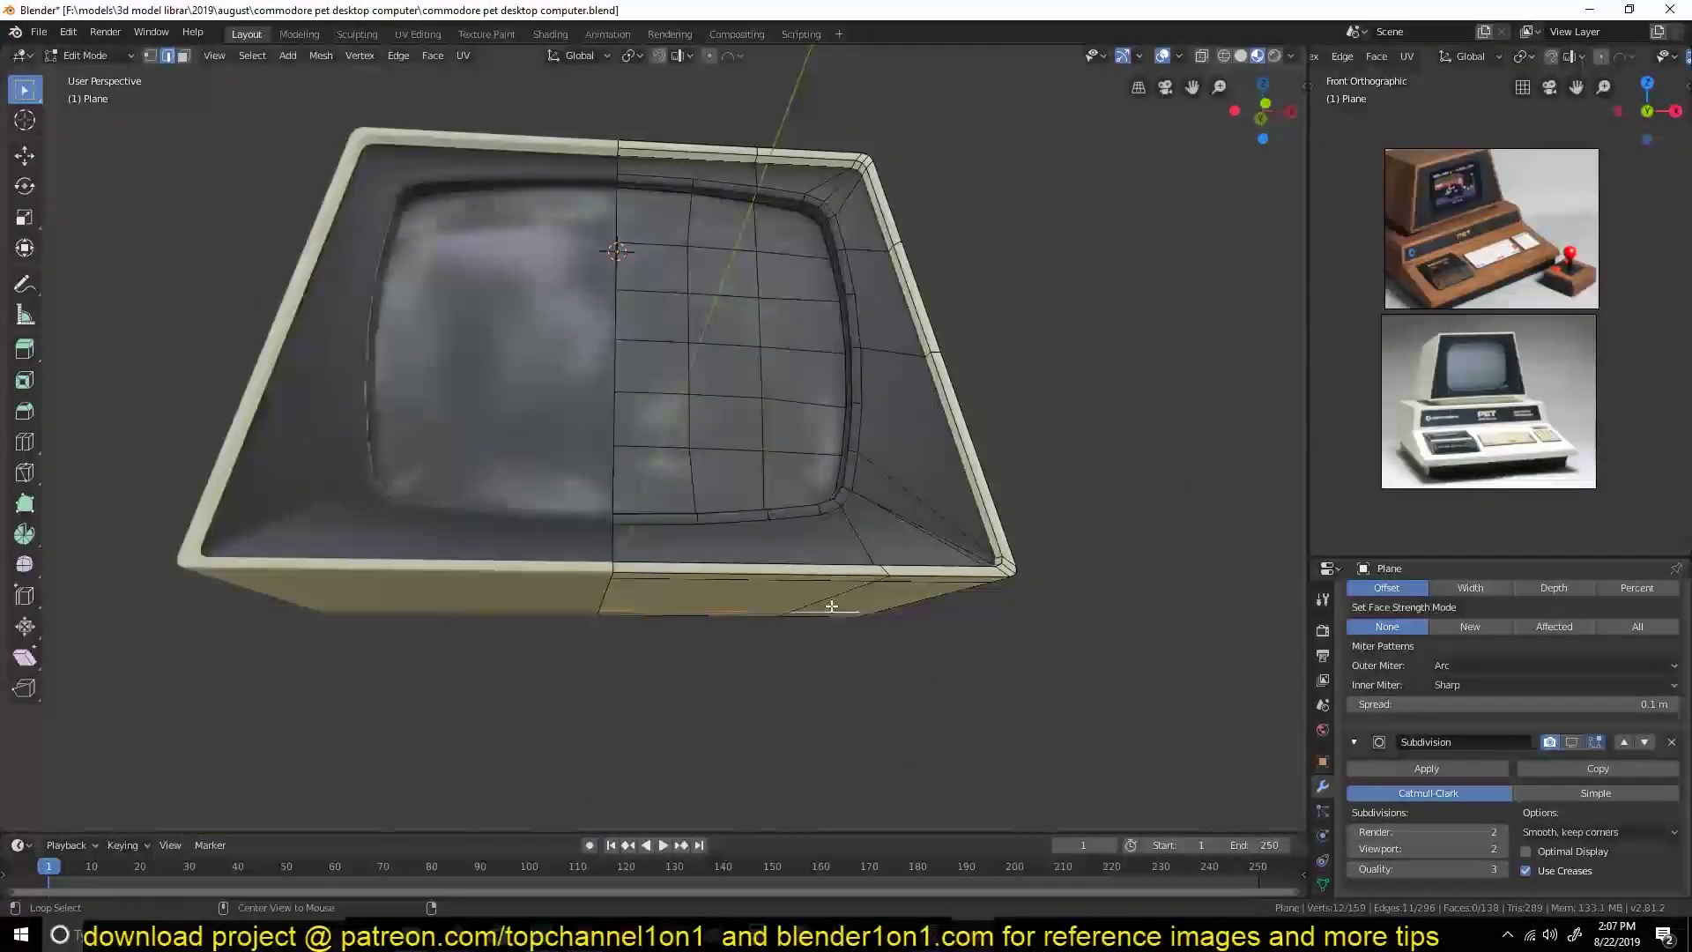
Inspect the rim with see-through shading, then return to Object Mode.
key("alt+z")
key("c")
left_click(987, 424)
mouse_move(988, 424)
middle_mouse_down()
mouse_move(969, 370)
mouse_move(952, 441)
middle_mouse_up()
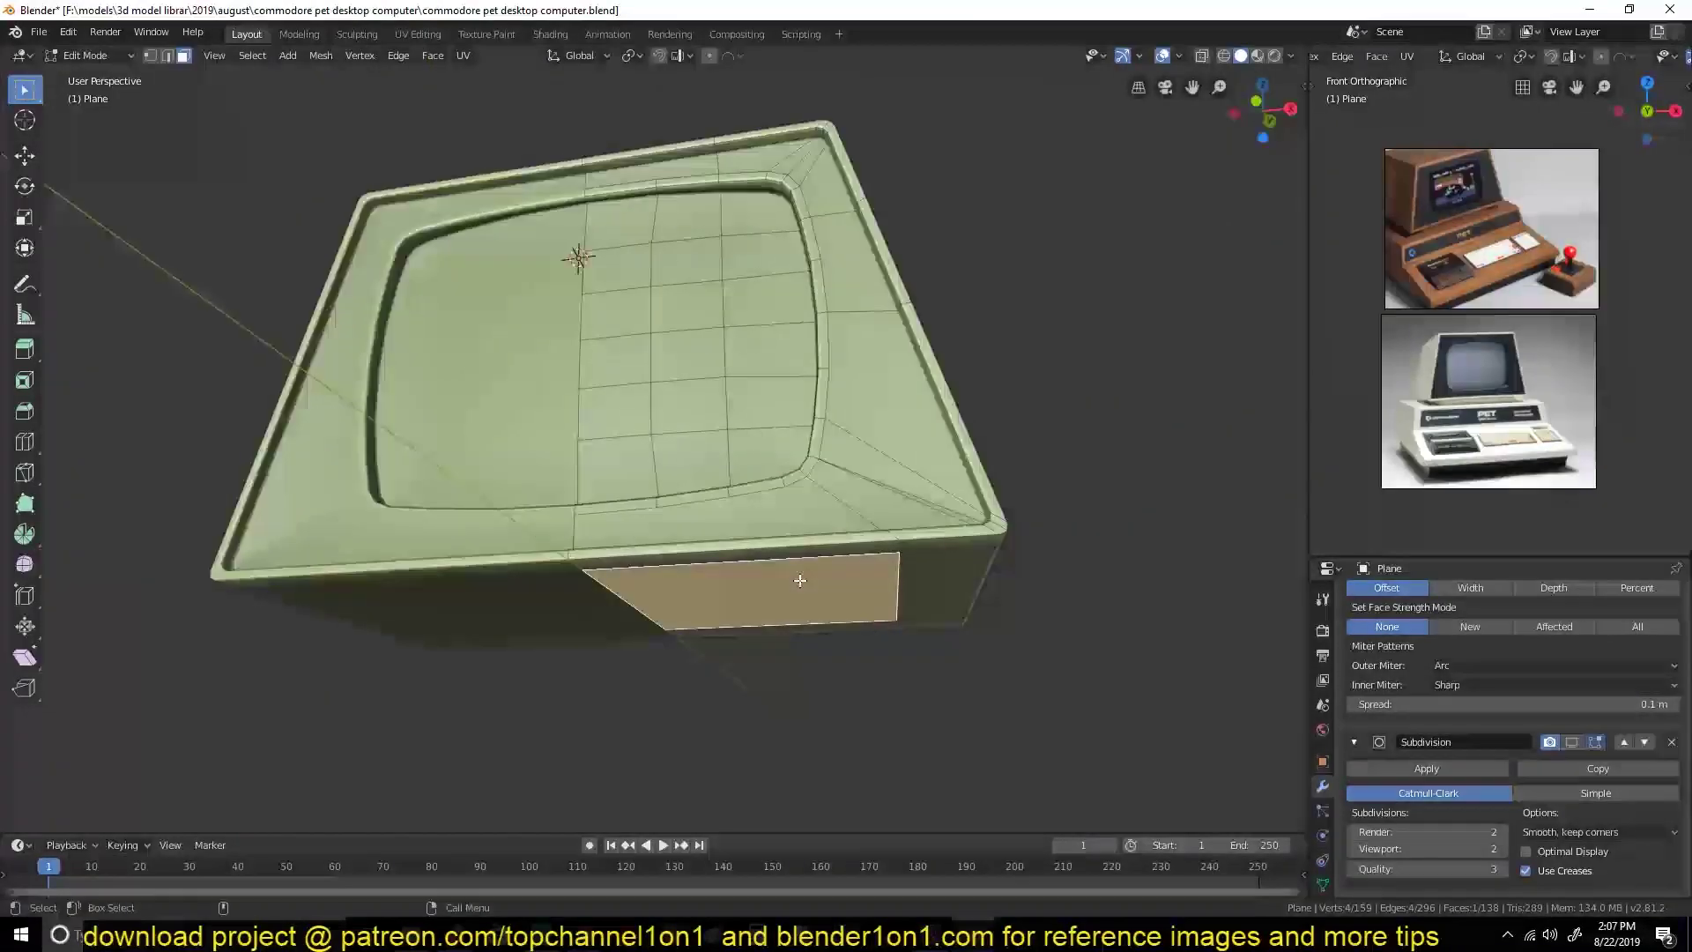
key("alt+z")
key("Tab")
mouse_move(333, 665)
middle_mouse_down()
mouse_move(981, 409)
mouse_move(1040, 459)
middle_mouse_up()
key("ctrl+s")
left_click(1322, 630)
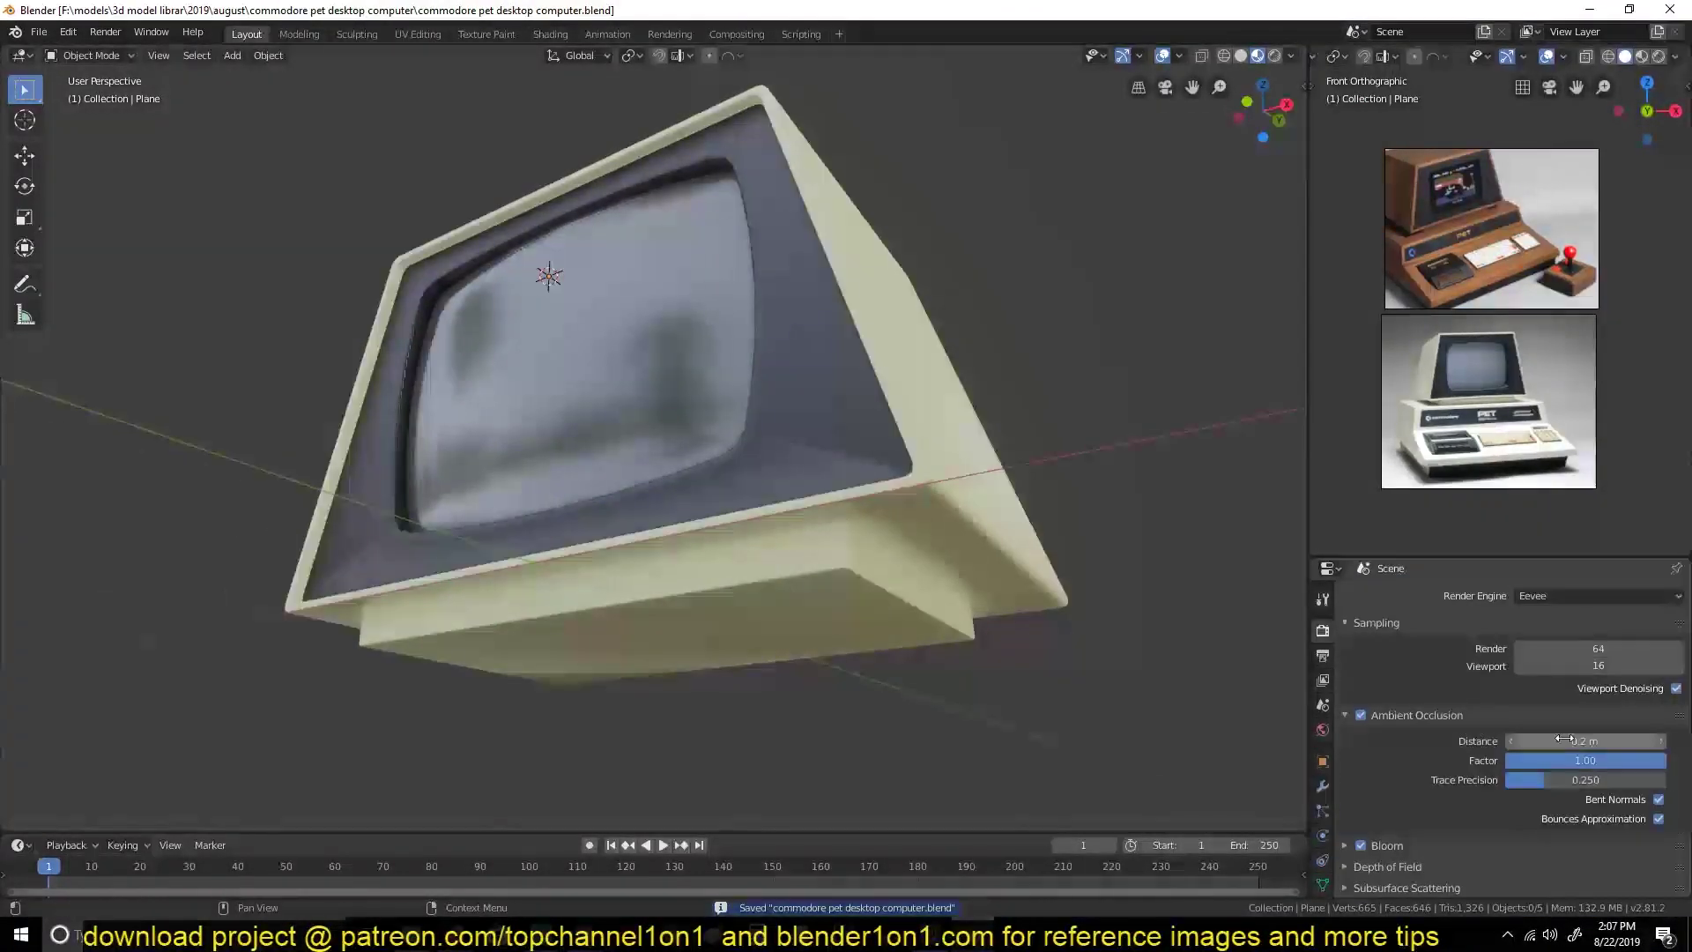
In front view, cut a horizontal edge loop across the new lower plane.
key("KP_1")
key("Tab")
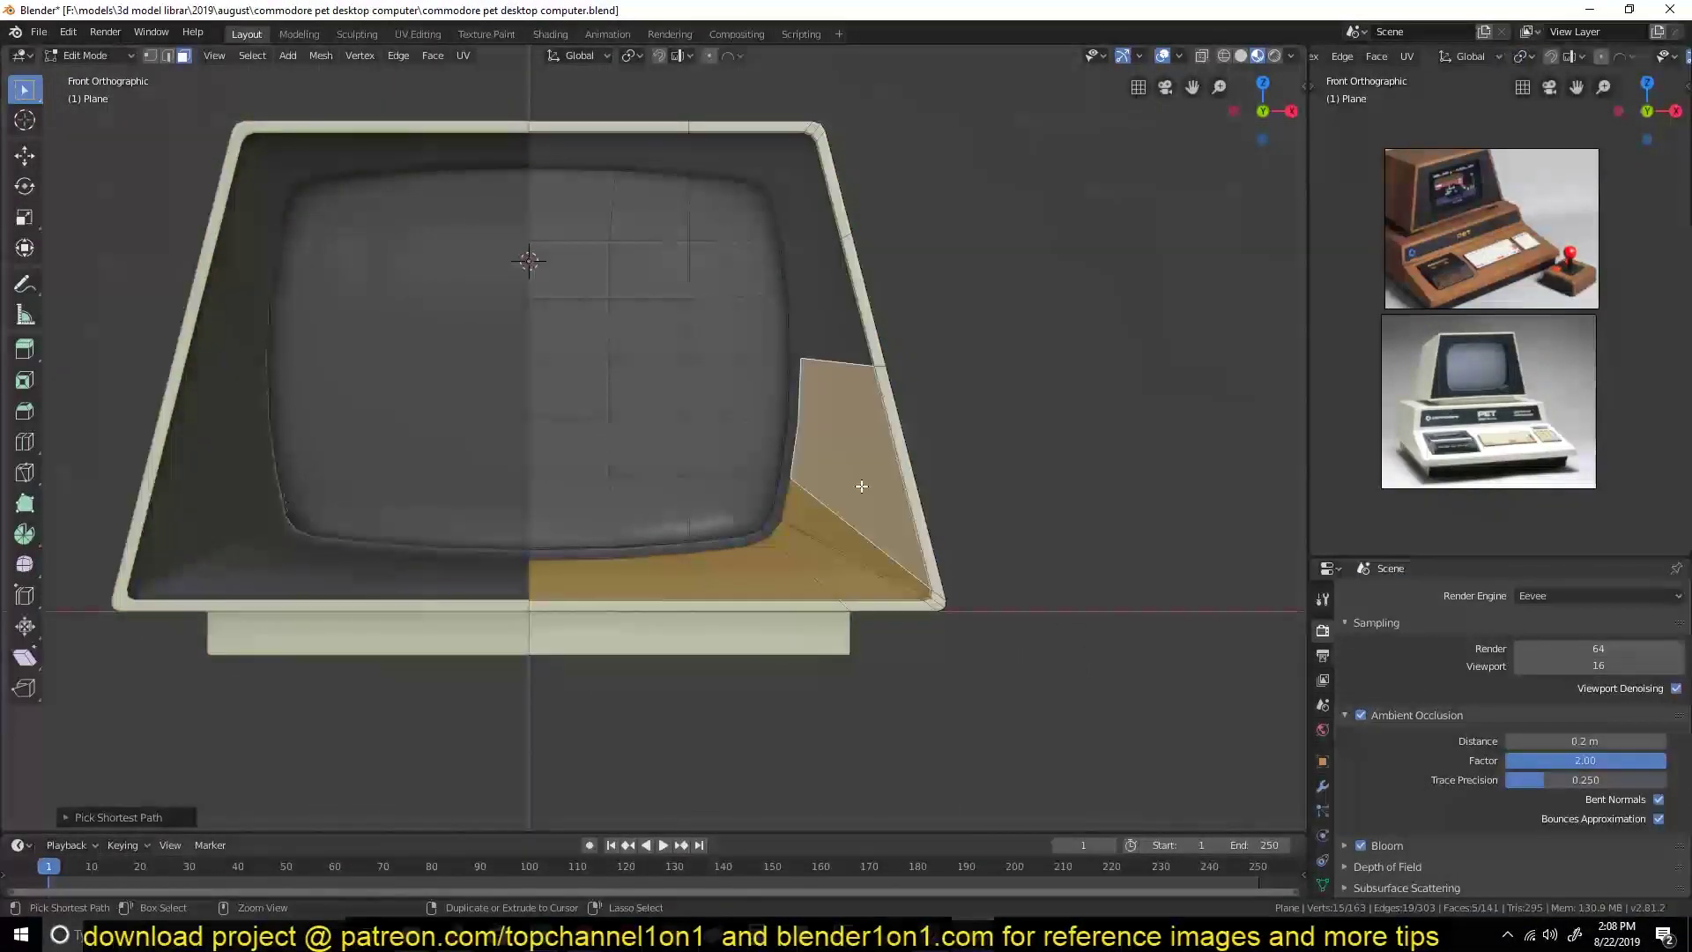
key("i")
right_click(800, 263)
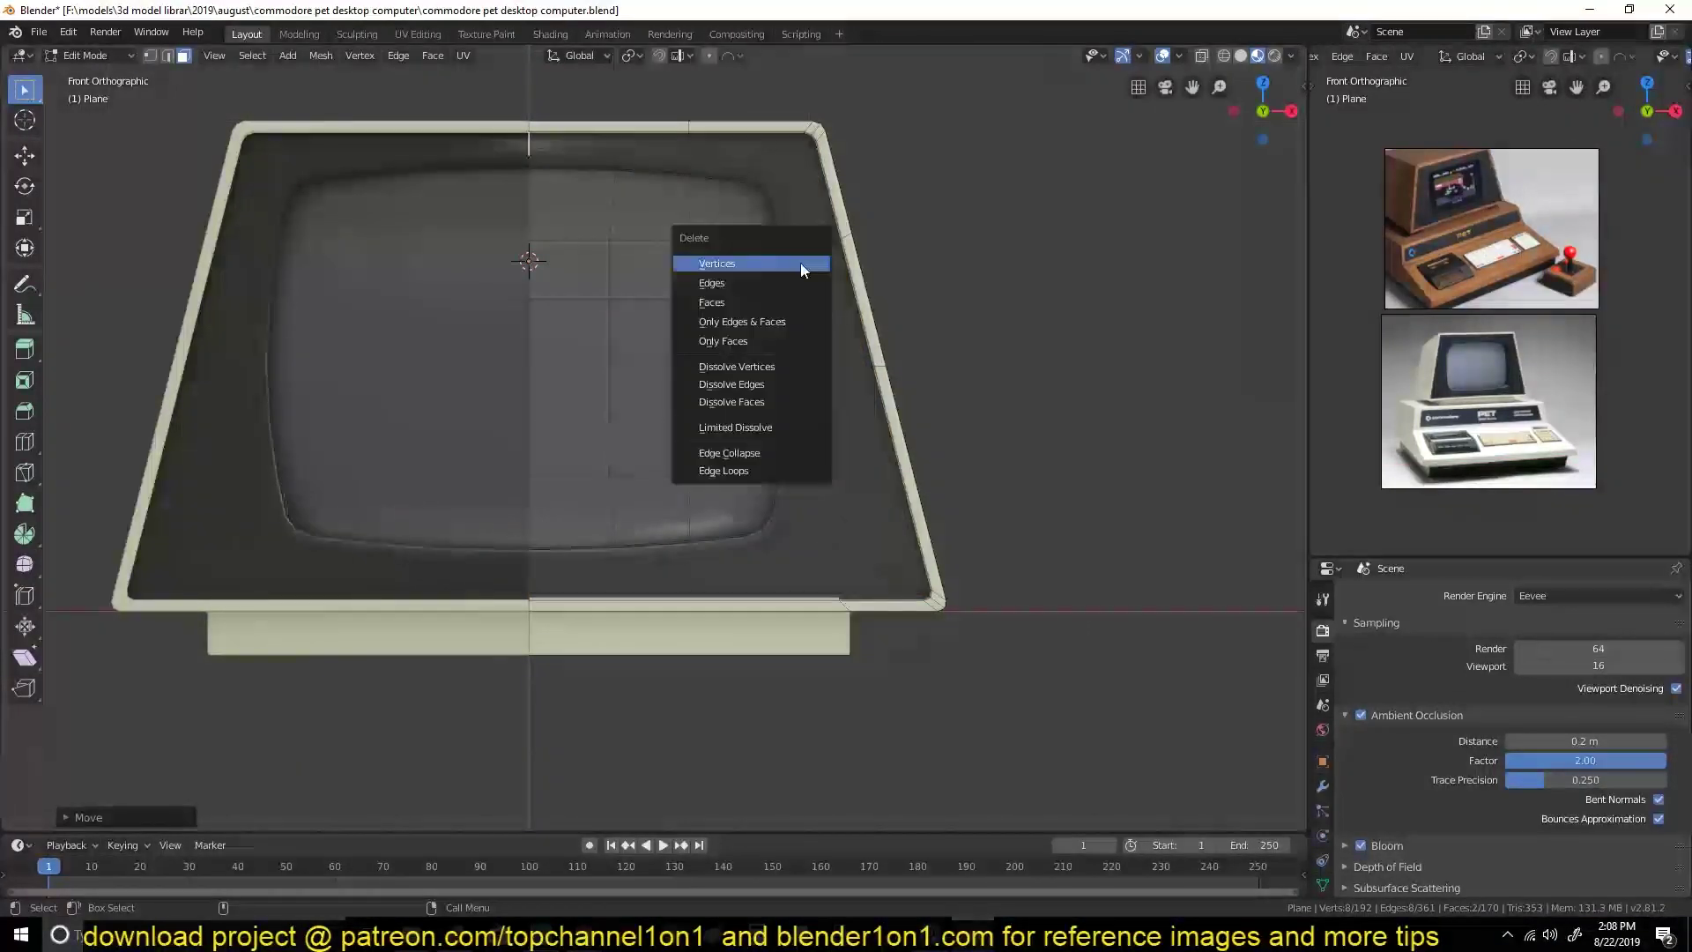
scroll(851, 544, "up", 2)
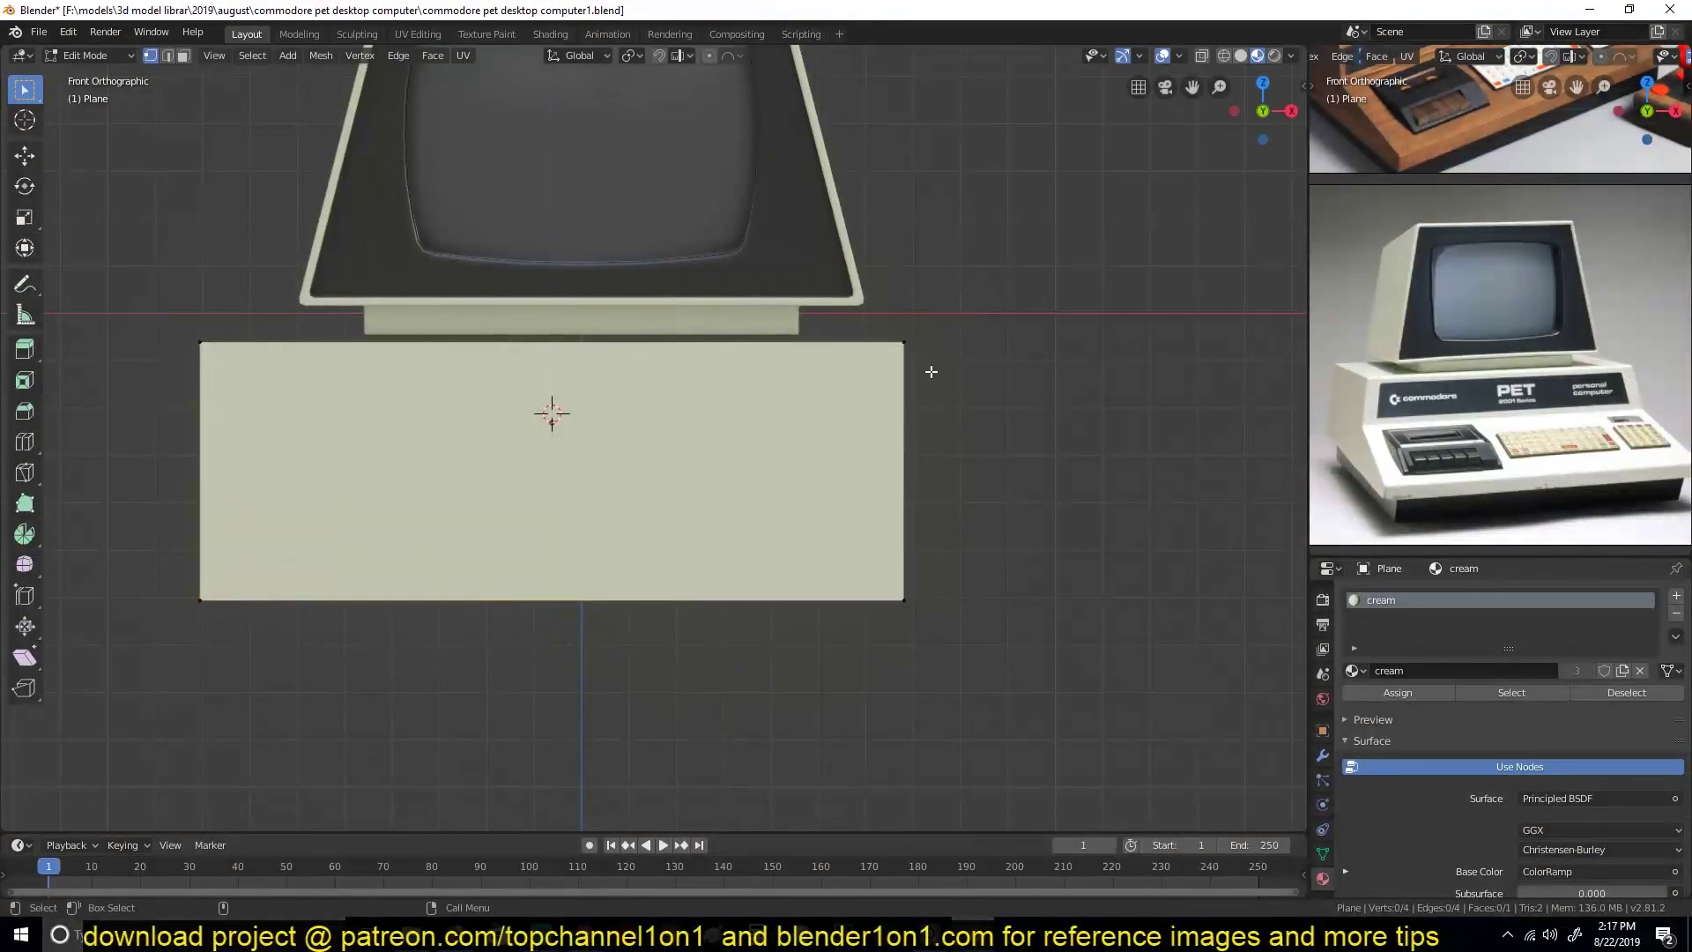
key("ctrl+r")
left_click(226, 545)
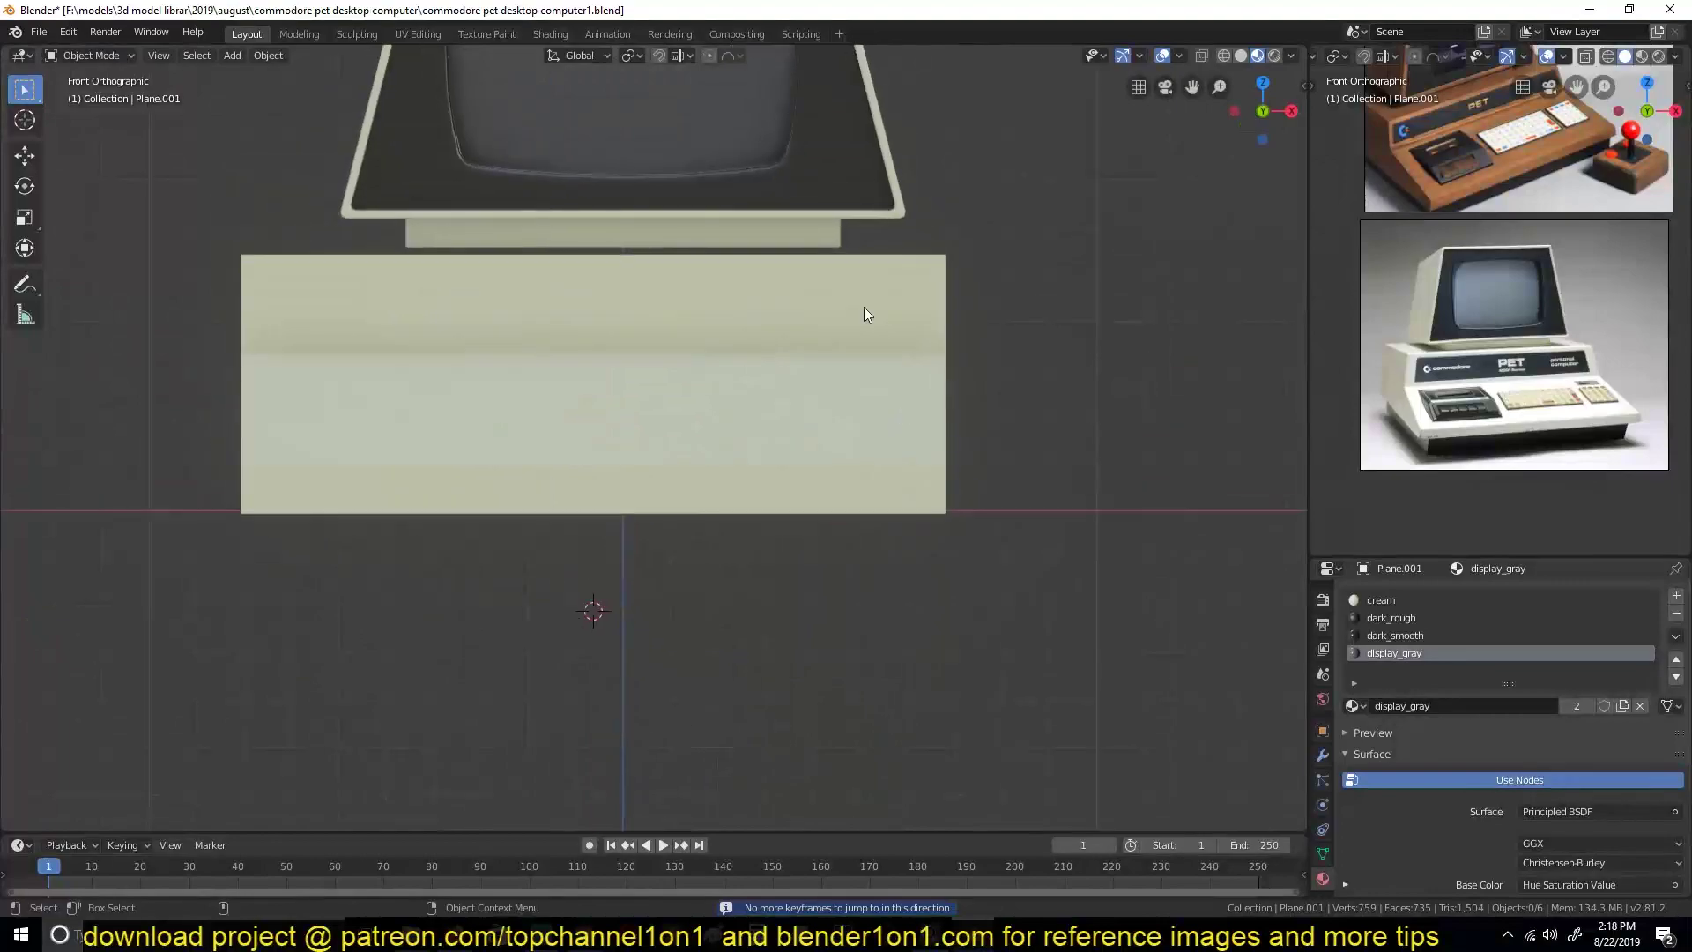
Reset the front plane's position and move it vertically below the monitor.
left_click(864, 315)
key("alt+g")
key("g")
key("z")
Shear the mirrored plane's side outward into the base's sloped outline.
key("Tab")
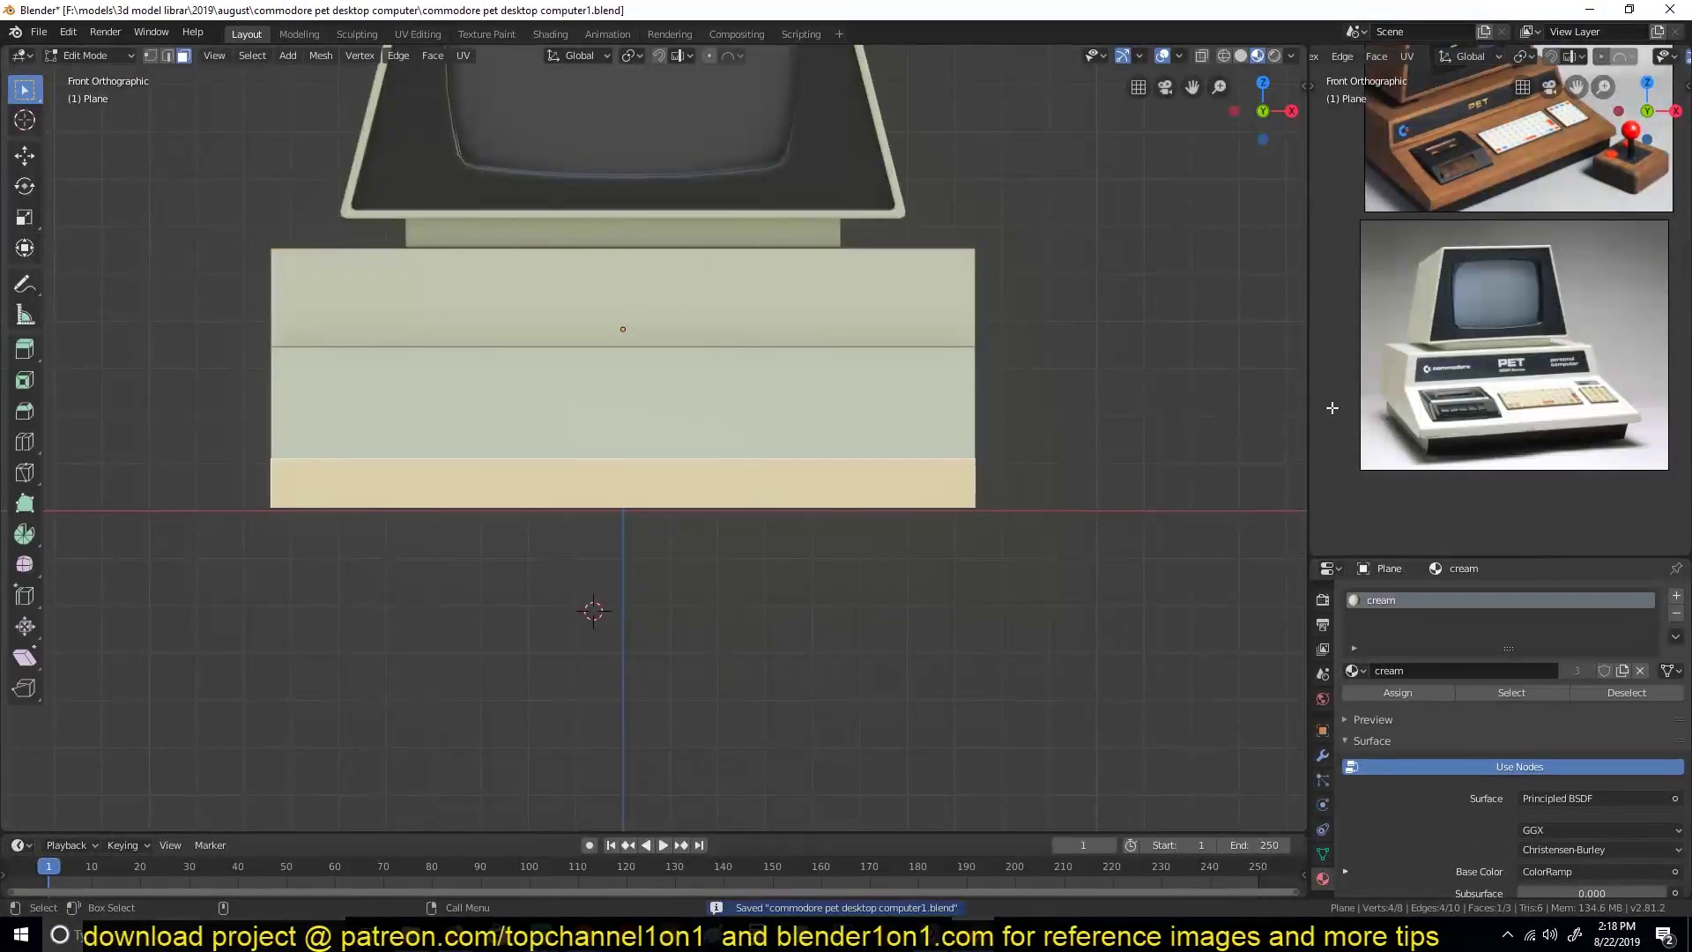
scroll(653, 437, "up", 4)
scroll(429, 450, "down", 4)
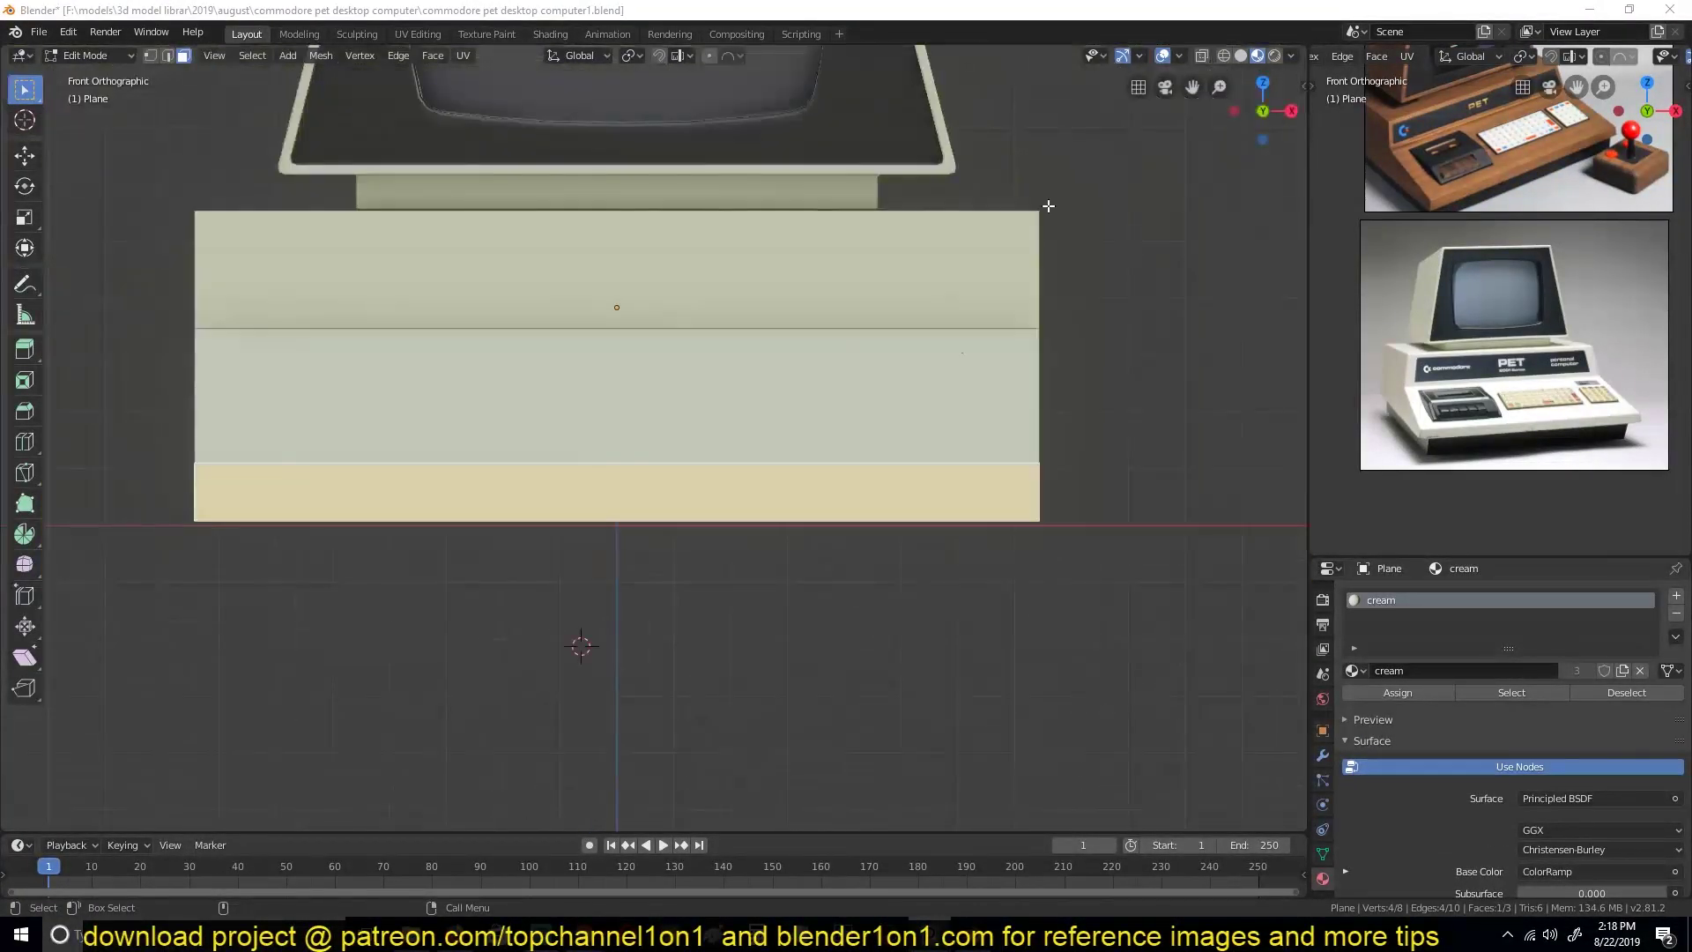
key("alt+a")
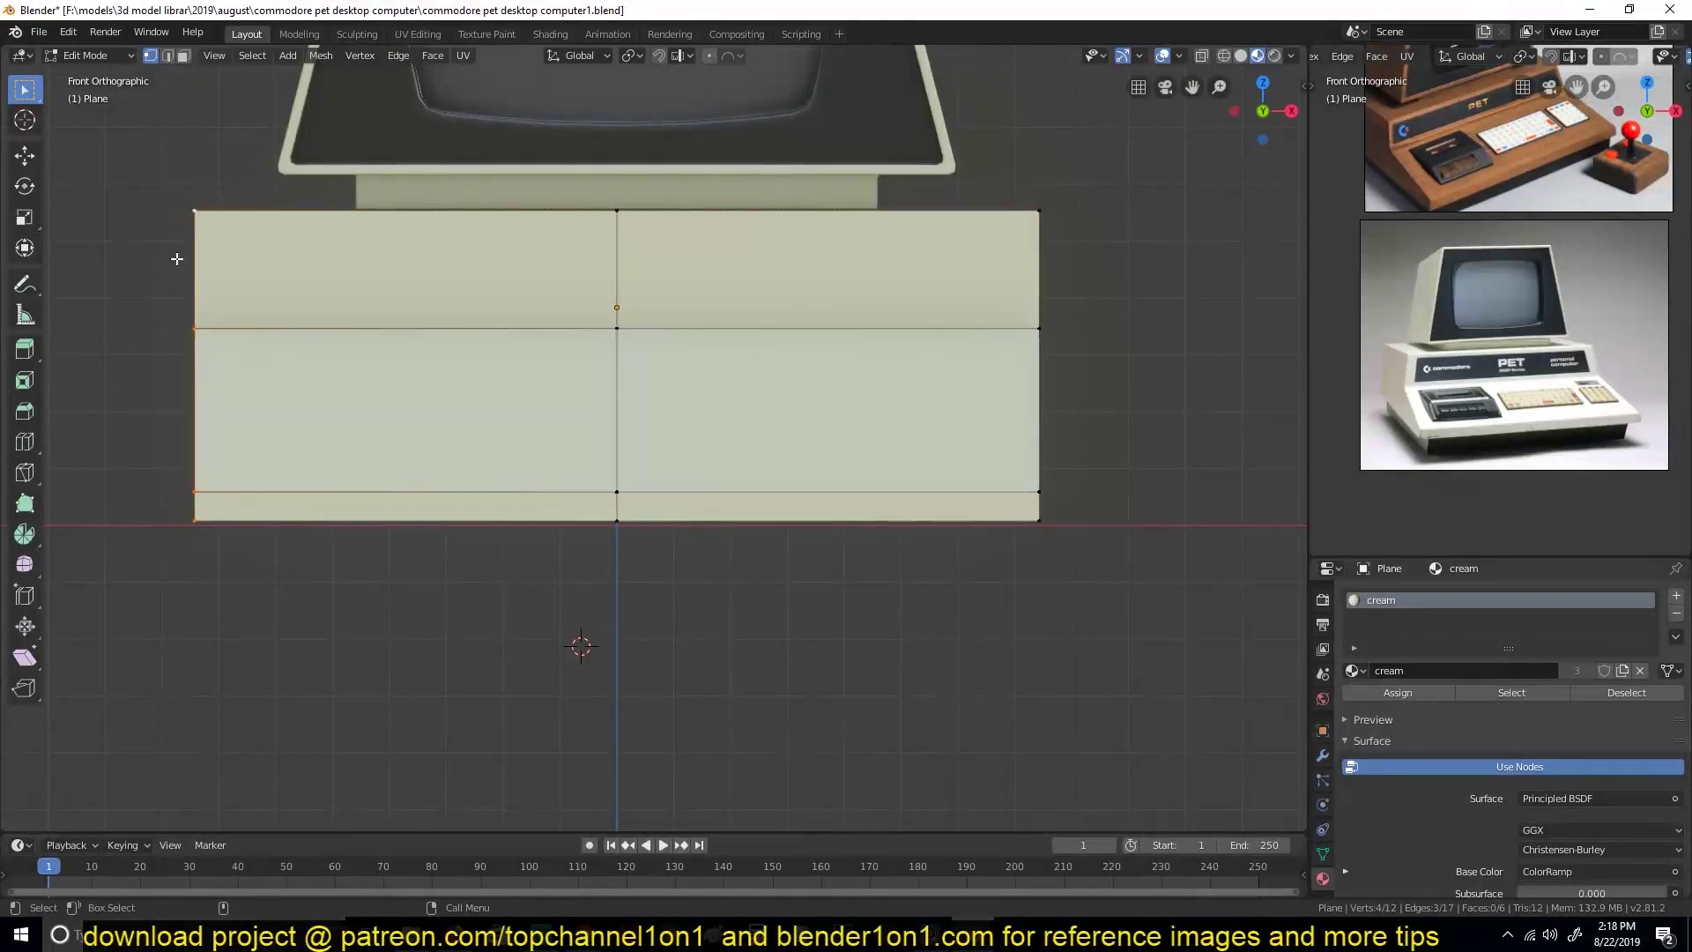
key("ctrl+z")
left_click(943, 333)
key("Tab")
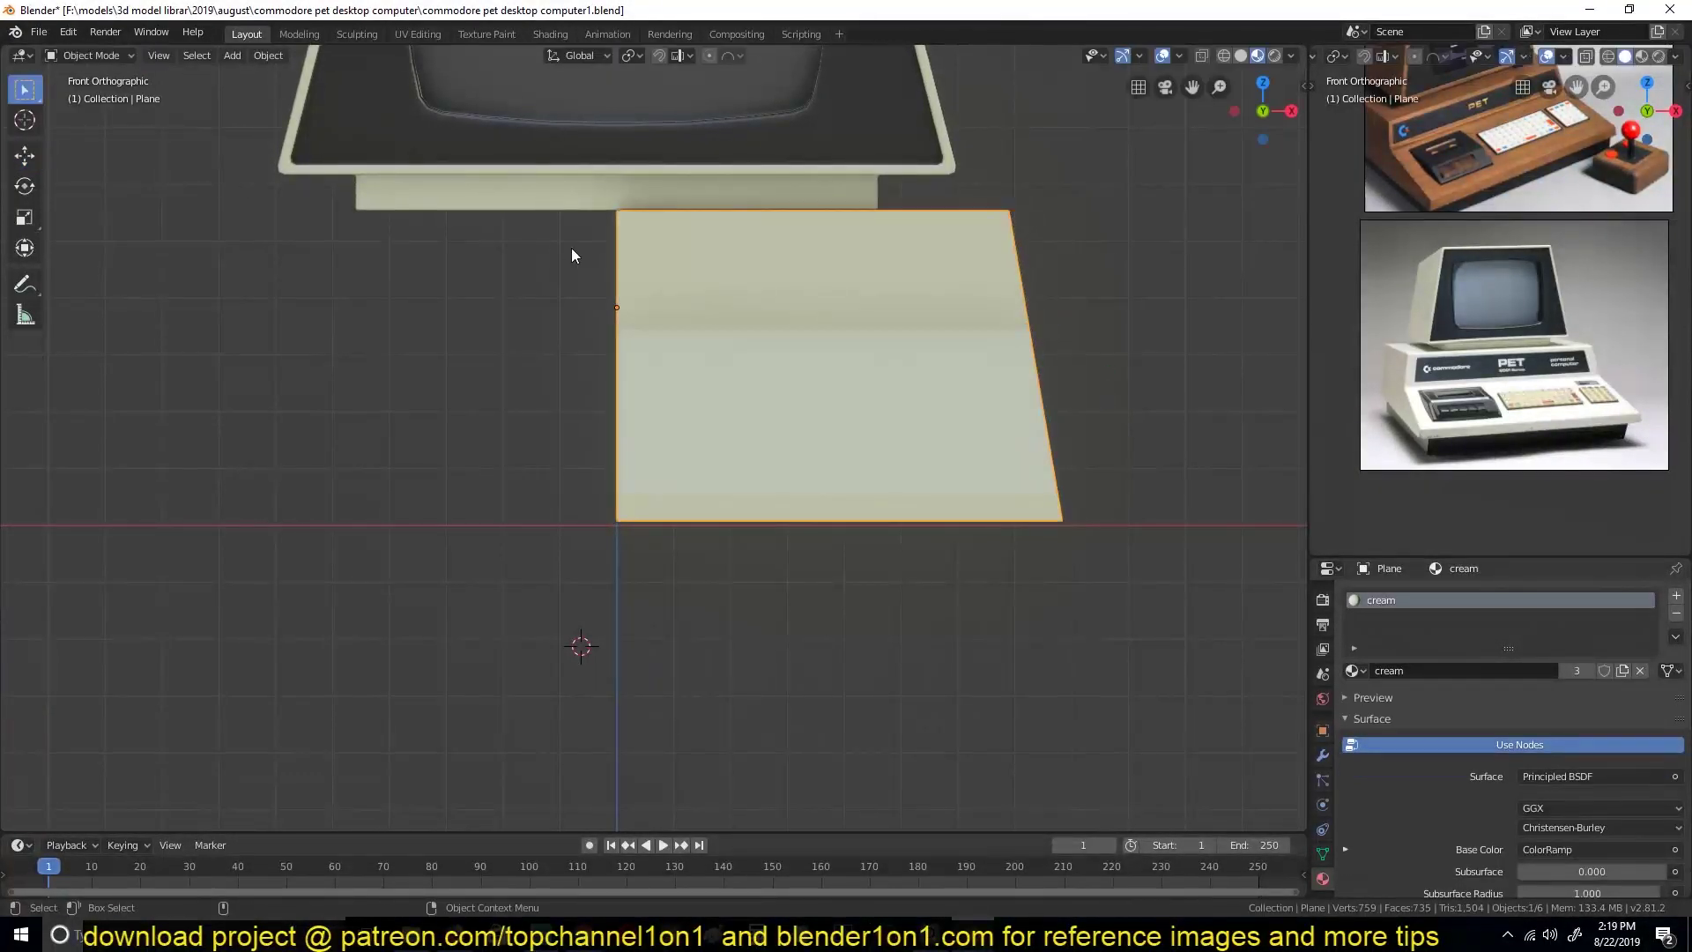
middle_click_drag(571, 247, 669, 388)
key("KP_3")
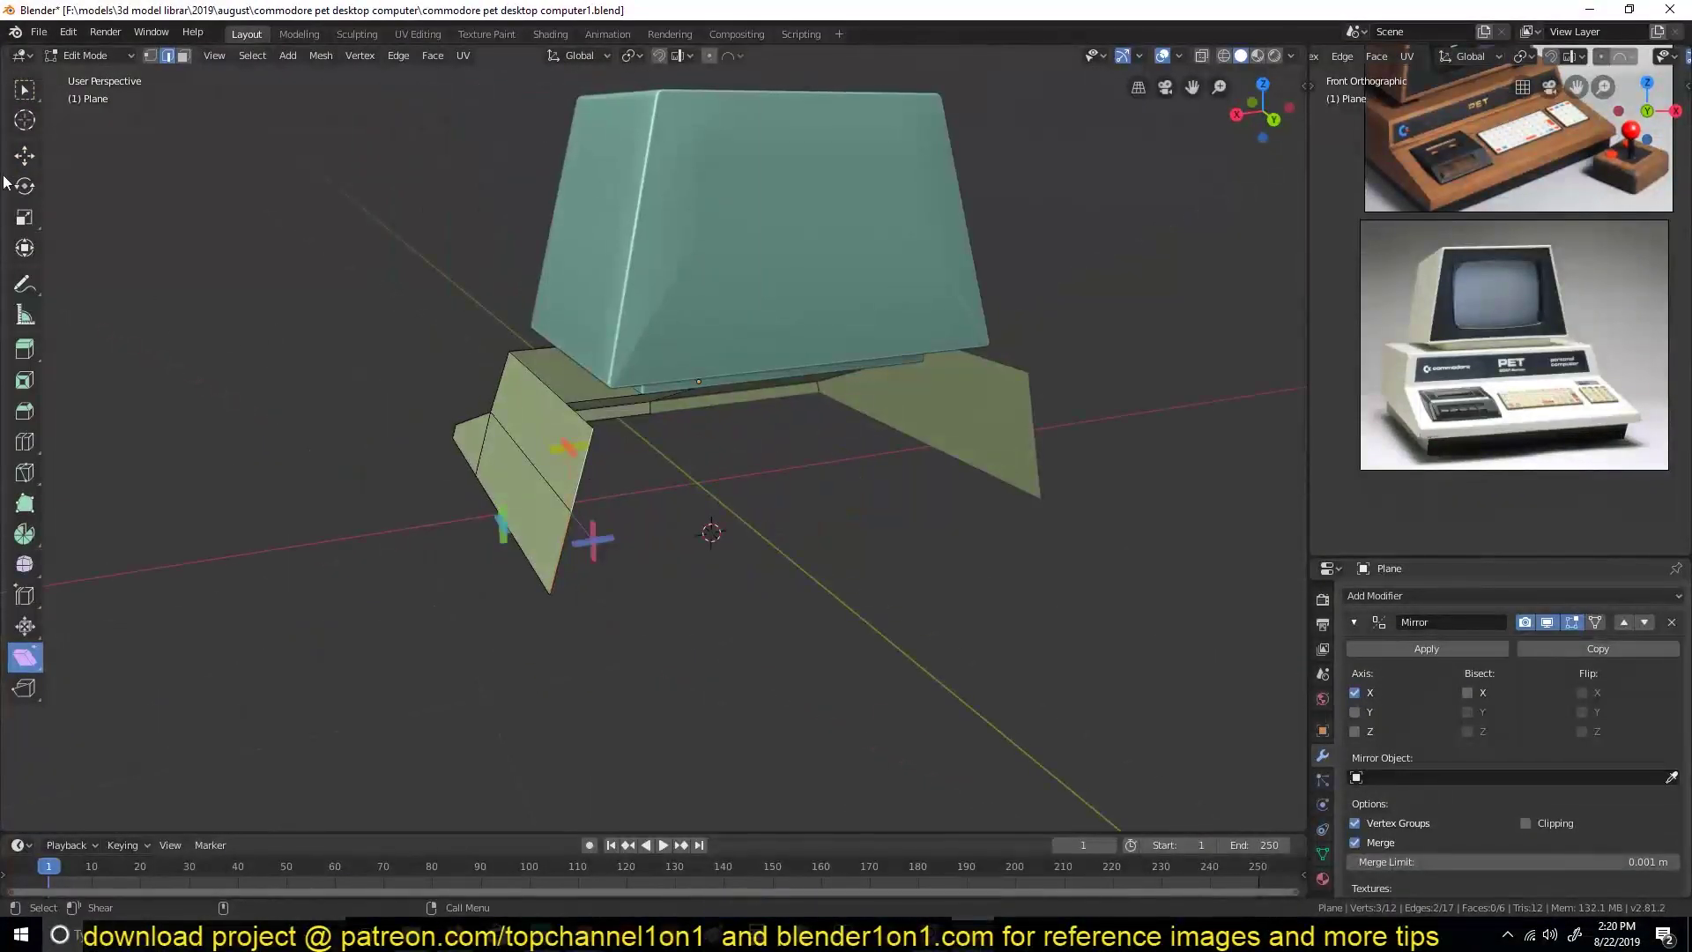
Extrude the base outline's edges along X to give the base depth.
left_click(24, 155)
key("e")
key("x")
key("alt+a")
key("KP_3")
key("shift+z")
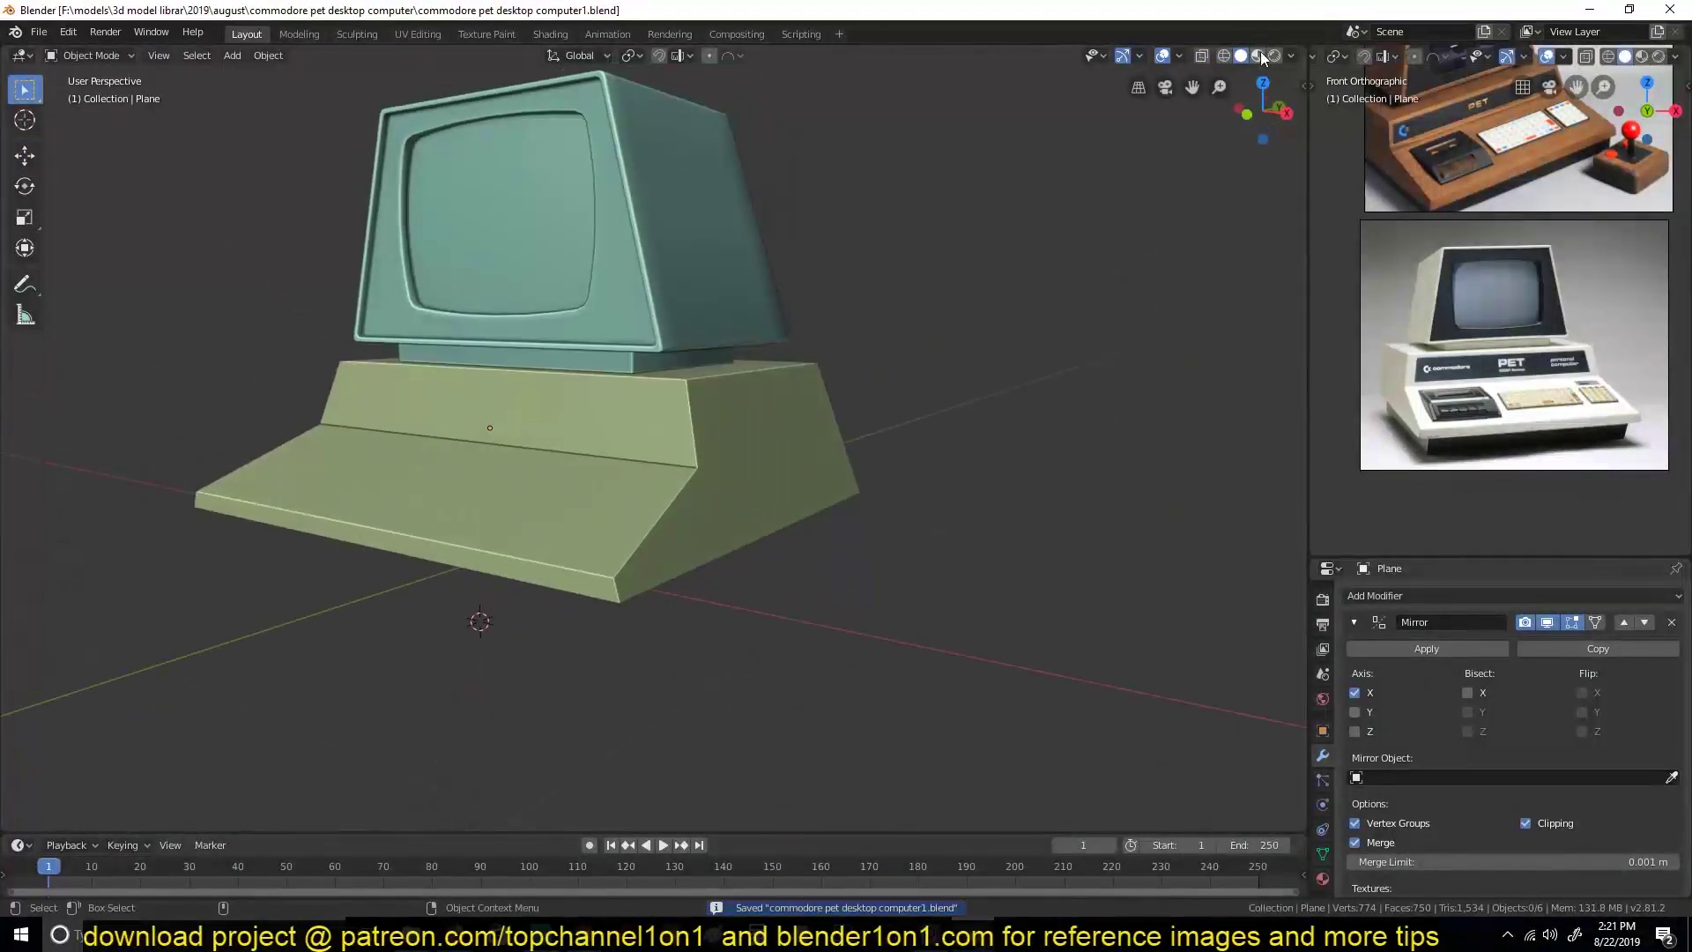
left_click(1498, 596)
Apply the base's scale and add a Bevel modifier with 0.004 m width and 2 segments.
left_click(1330, 310)
key("ctrl+a")
left_click(800, 520)
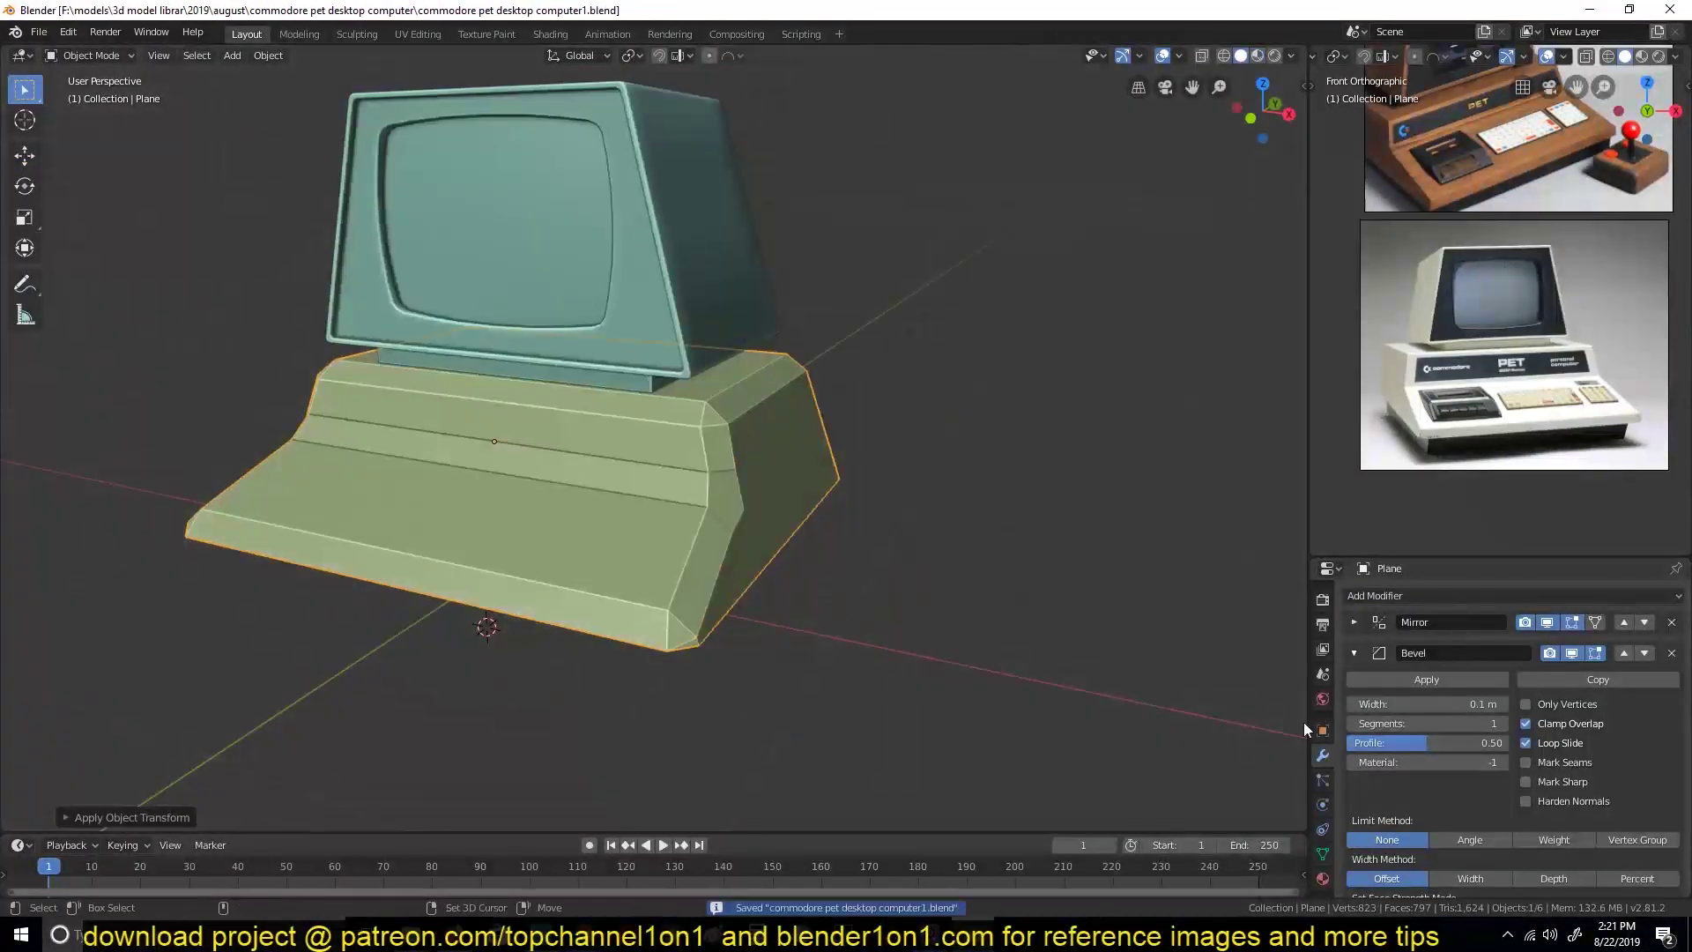
left_click_drag(1428, 703, 1383, 703)
scroll(1480, 749, "down", 3)
left_click(1481, 830)
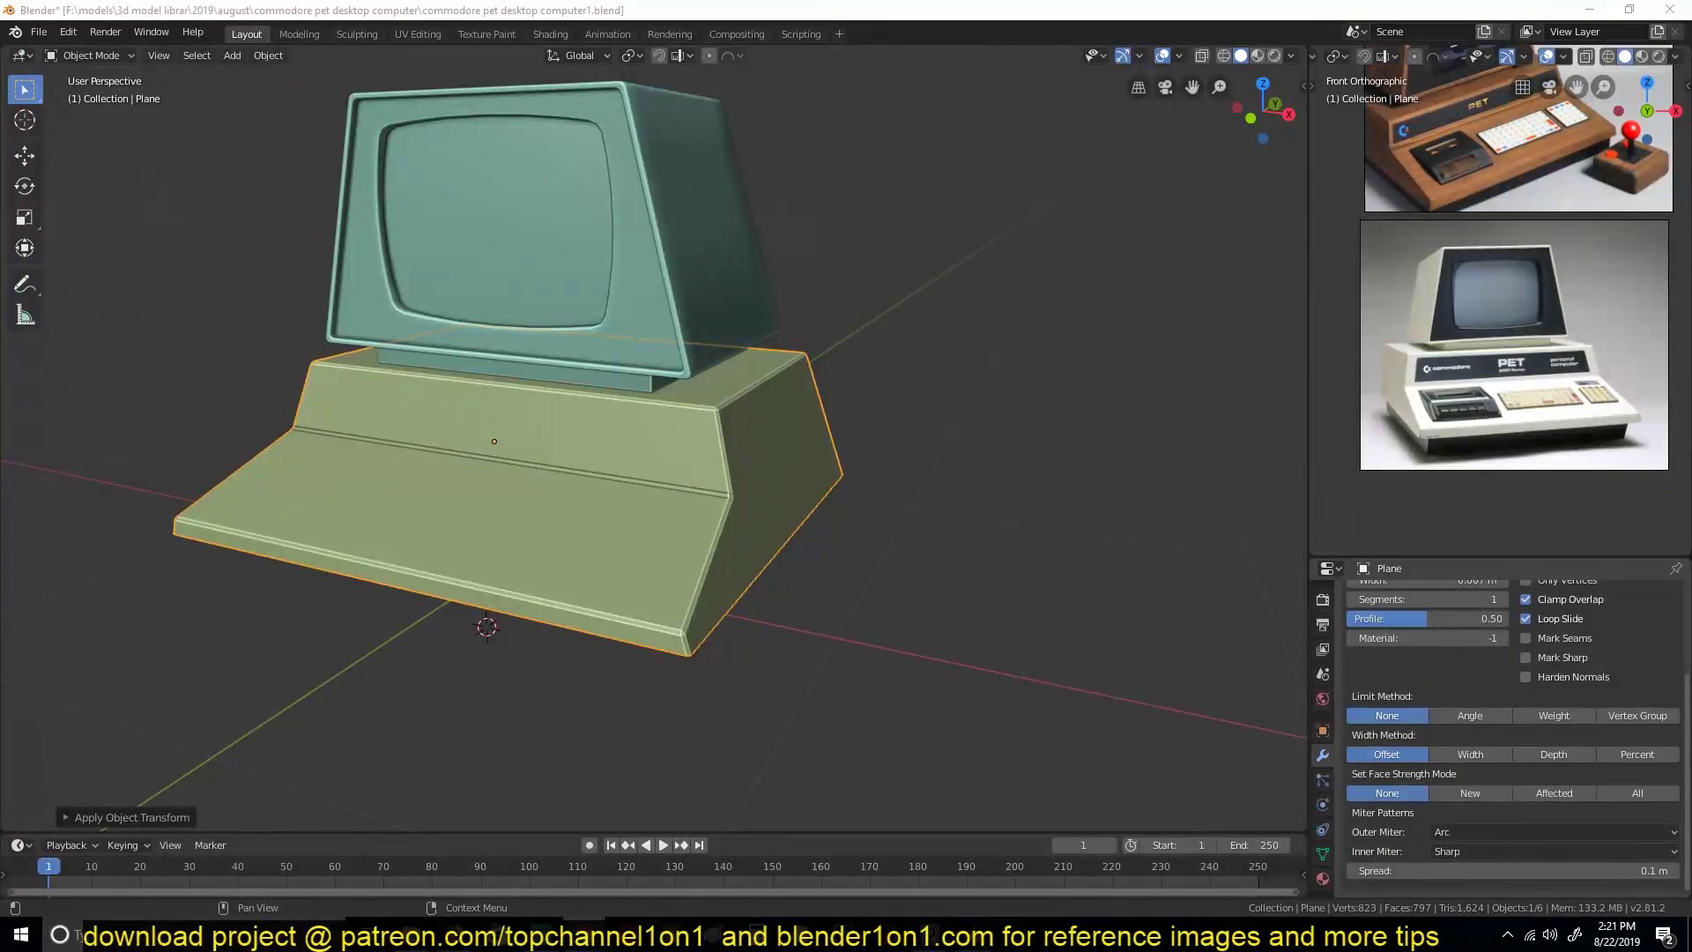
scroll(652, 437, "up", 5)
scroll(1410, 704, "up", 2)
scroll(1436, 356, "up", 3)
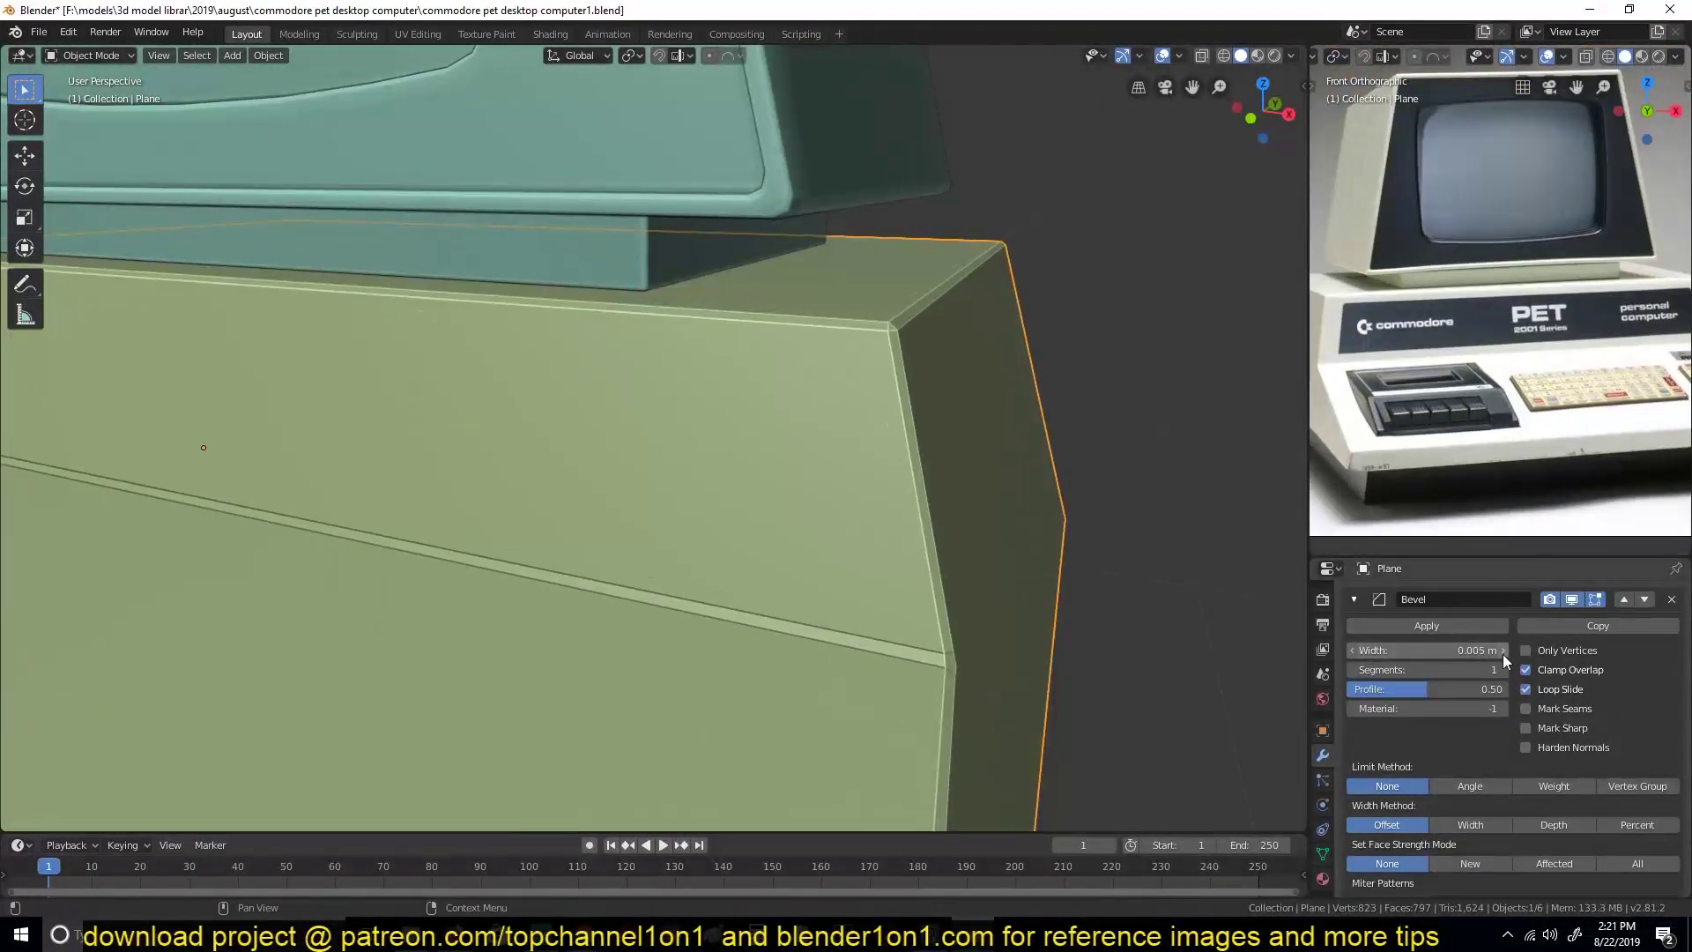
left_click_drag(1496, 650, 1454, 650)
scroll(1481, 749, "down", 2)
left_click(1488, 831)
scroll(1020, 541, "down", 5)
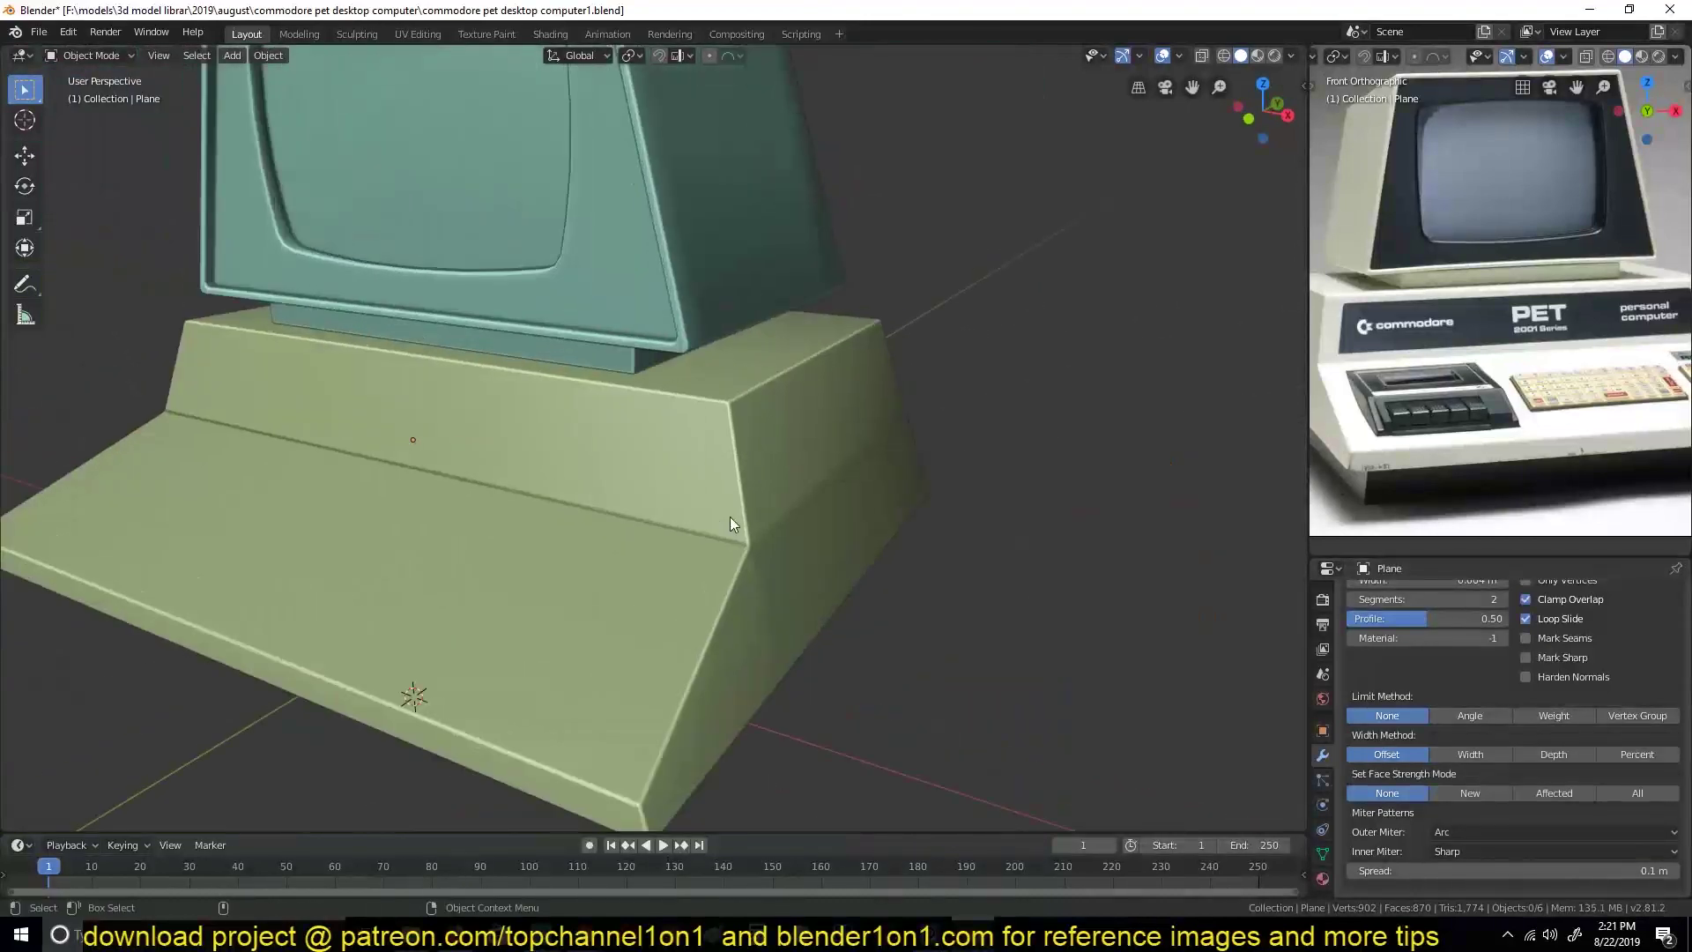
Save the beveled base and enter edit mode on its mesh.
middle_click_drag(730, 516, 668, 506)
key("ctrl+s")
key("Tab")
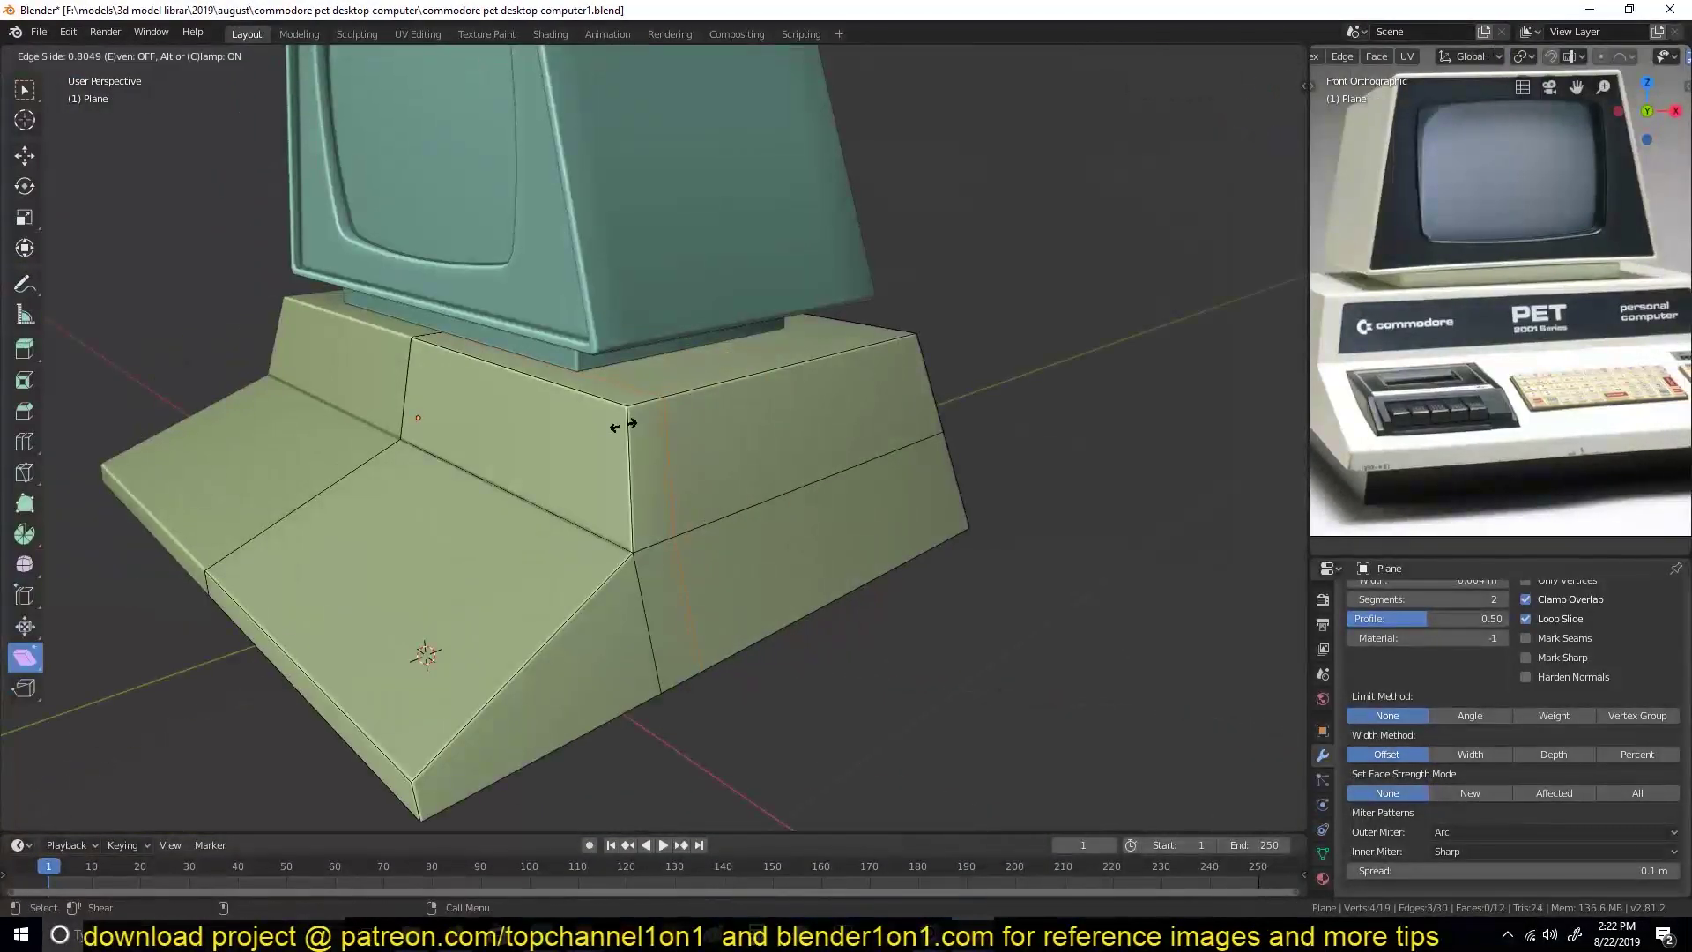
mouse_move(614, 675)
middle_mouse_down()
mouse_move(555, 608)
mouse_move(370, 670)
mouse_move(480, 650)
mouse_move(608, 520)
mouse_move(679, 510)
mouse_move(737, 422)
mouse_move(825, 499)
middle_mouse_up()
key("ctrl+s")
Inset the base's bottom face and stretch the inset panel along Y.
key("3")
key("i")
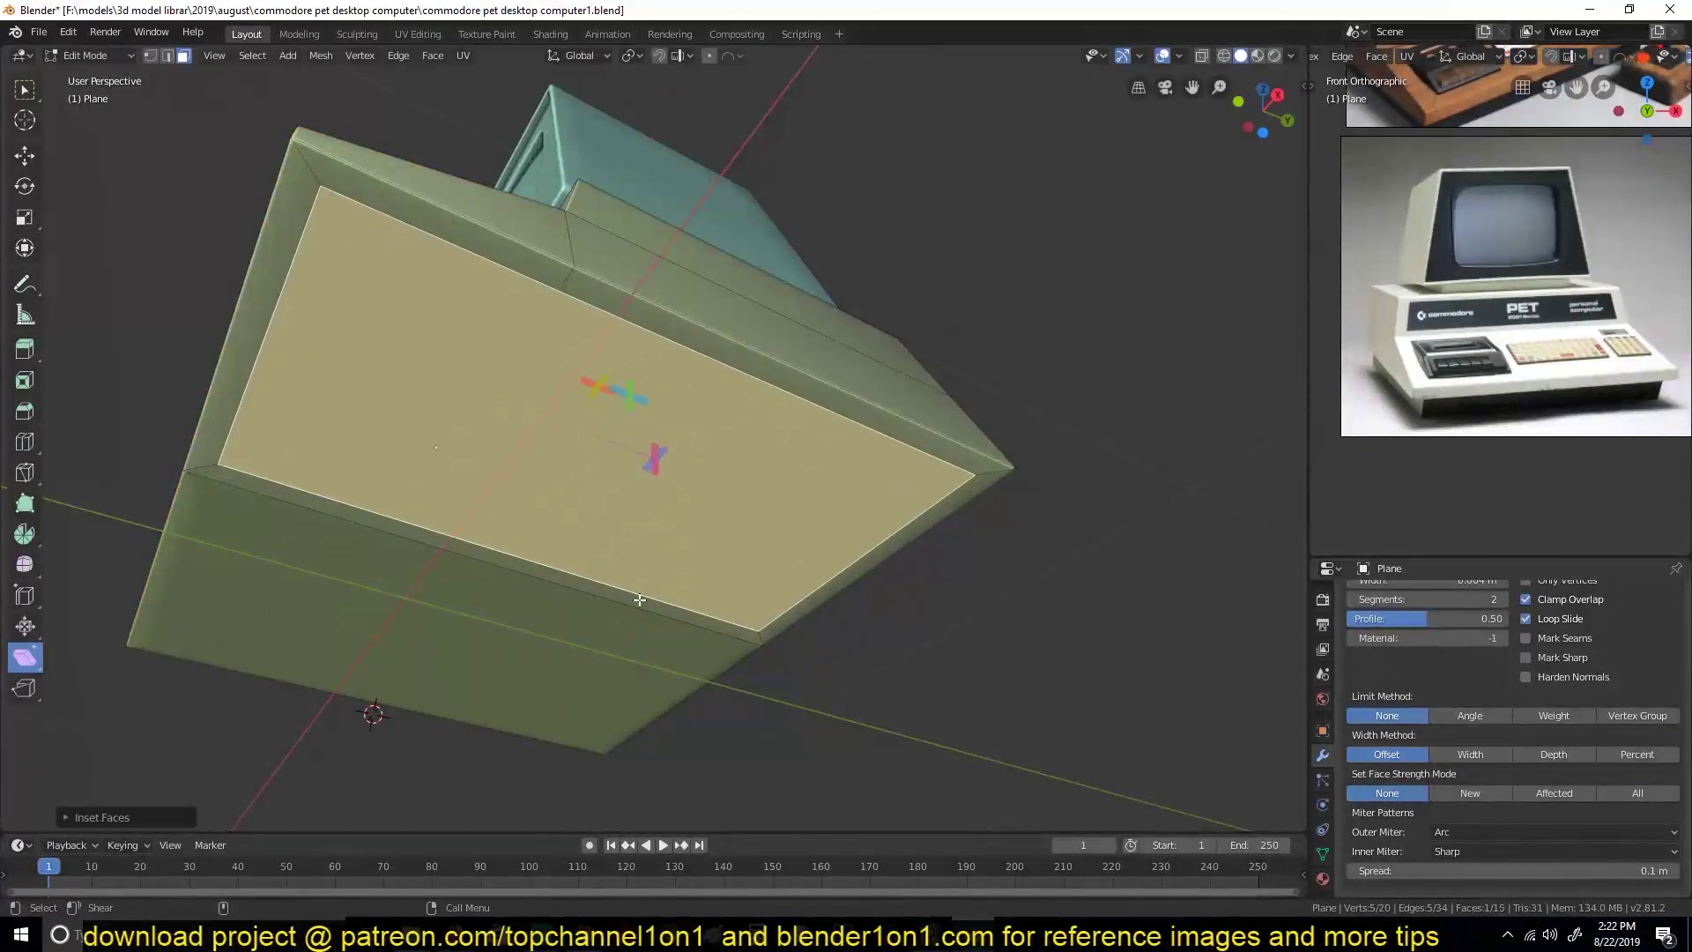
left_click(556, 688)
key("x")
left_click(348, 273)
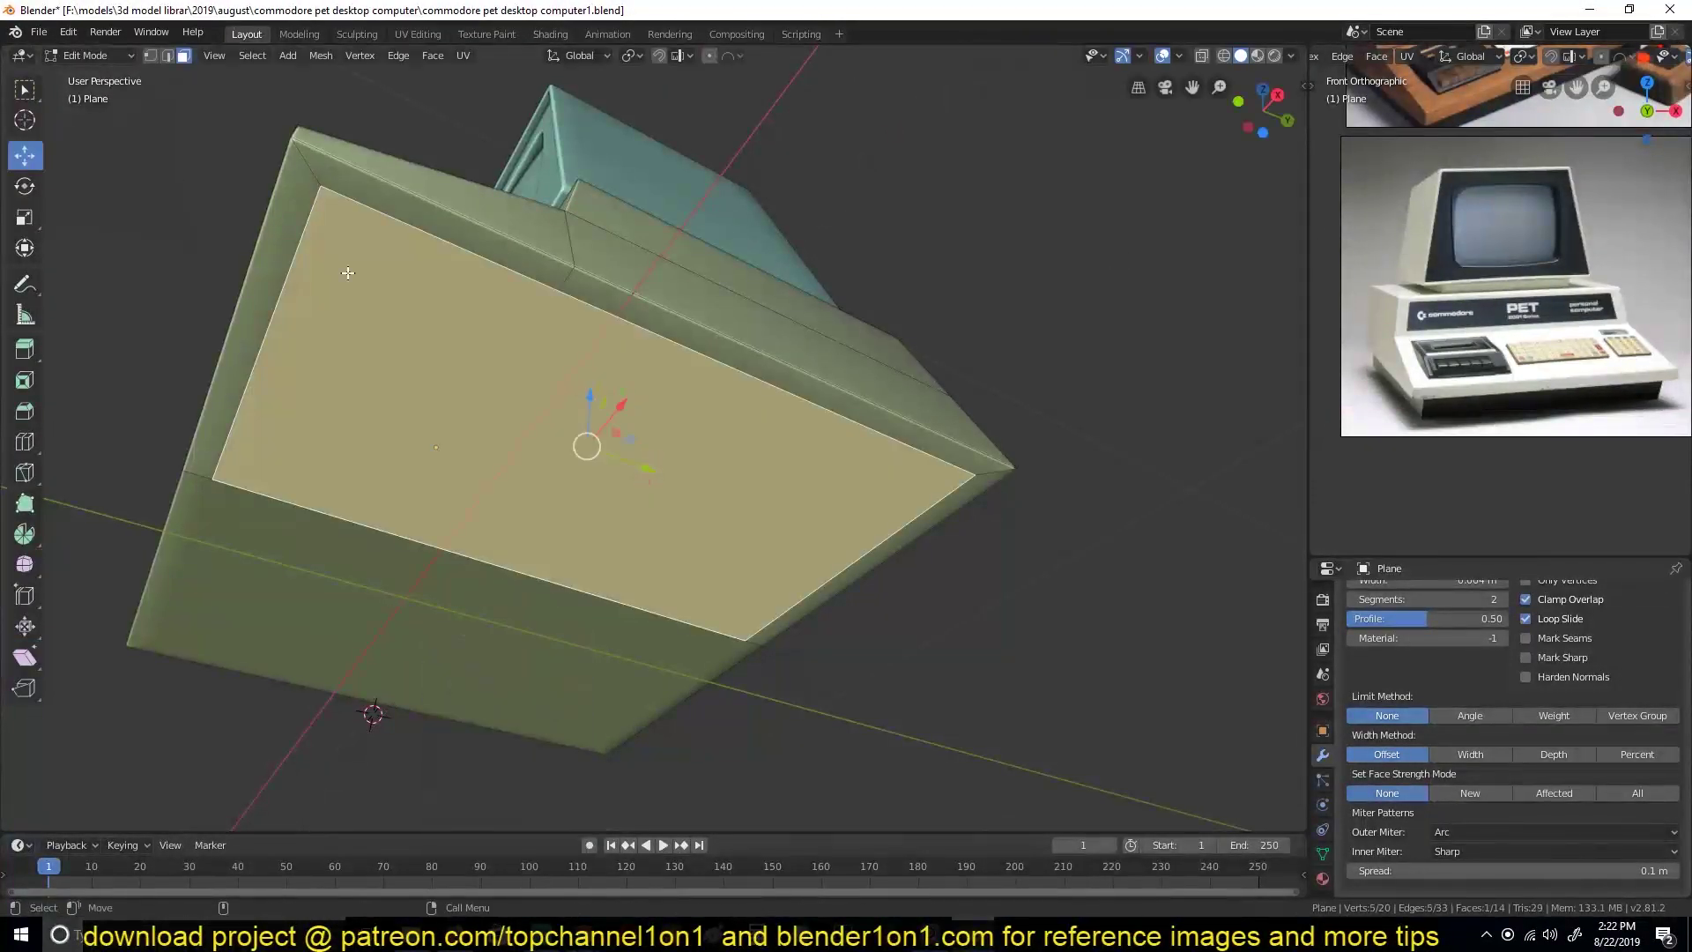
left_click(873, 466)
Return to object mode in front view and save the file.
middle_click_drag(872, 466, 782, 541)
key("KP_1")
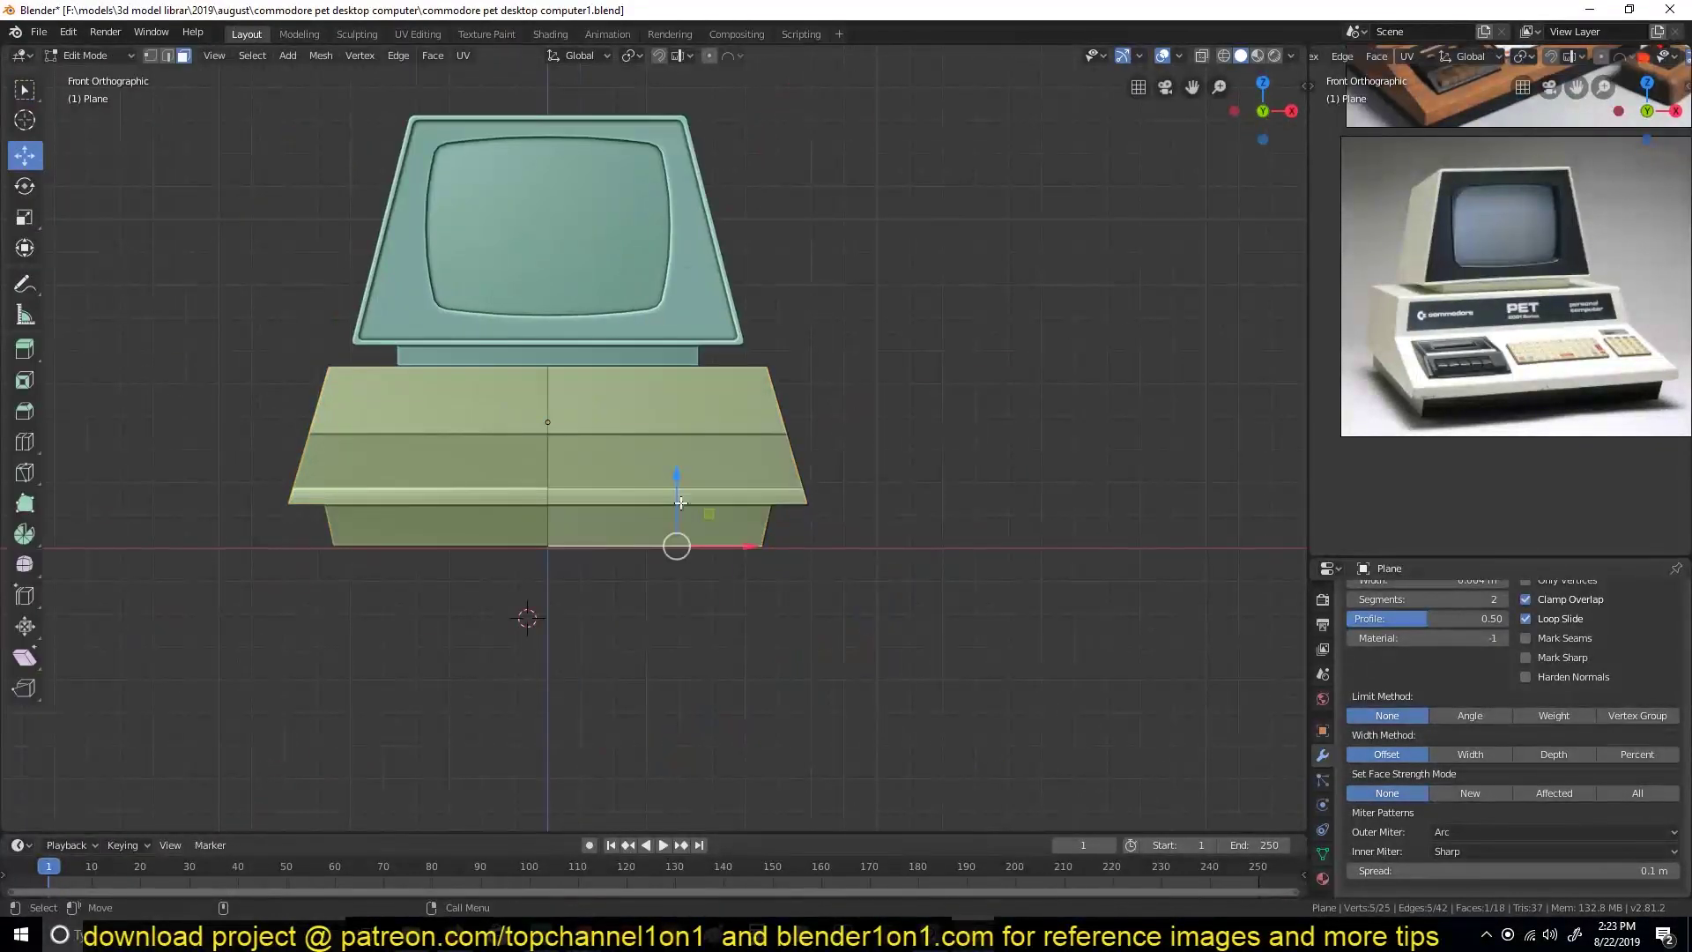
key("Tab")
scroll(793, 431, "up", 3)
scroll(1491, 328, "up", 3)
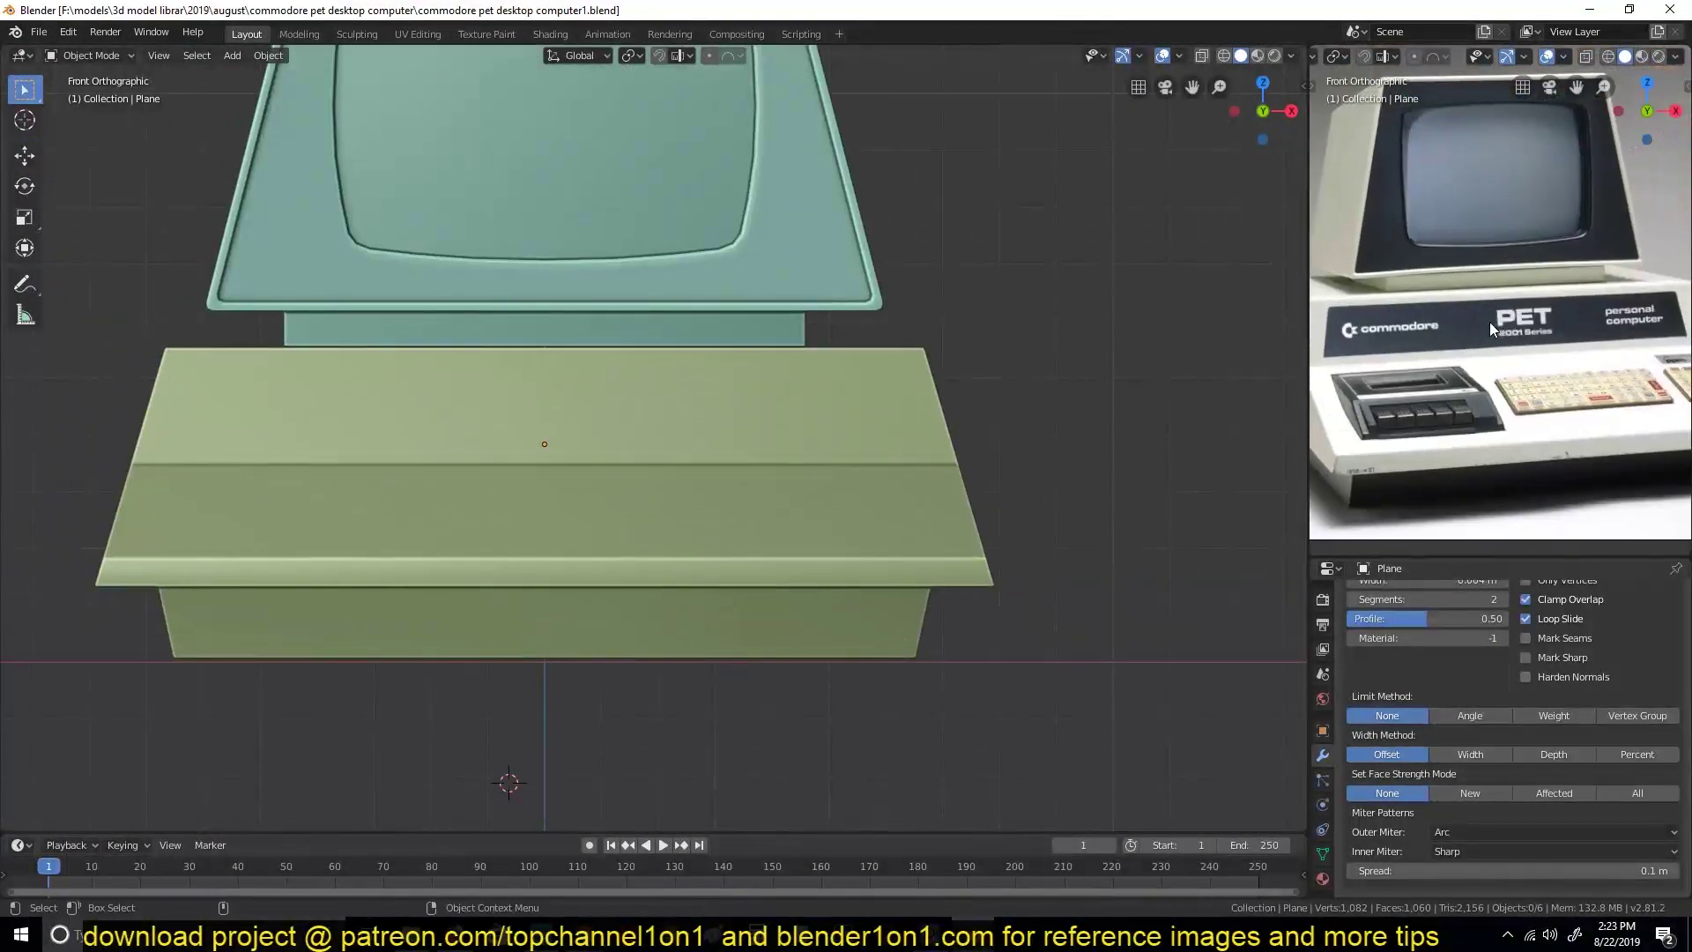
key("ctrl+s")
Show materials in the viewport and orbit to view the base's underside.
middle_click_drag(884, 382, 1255, 57)
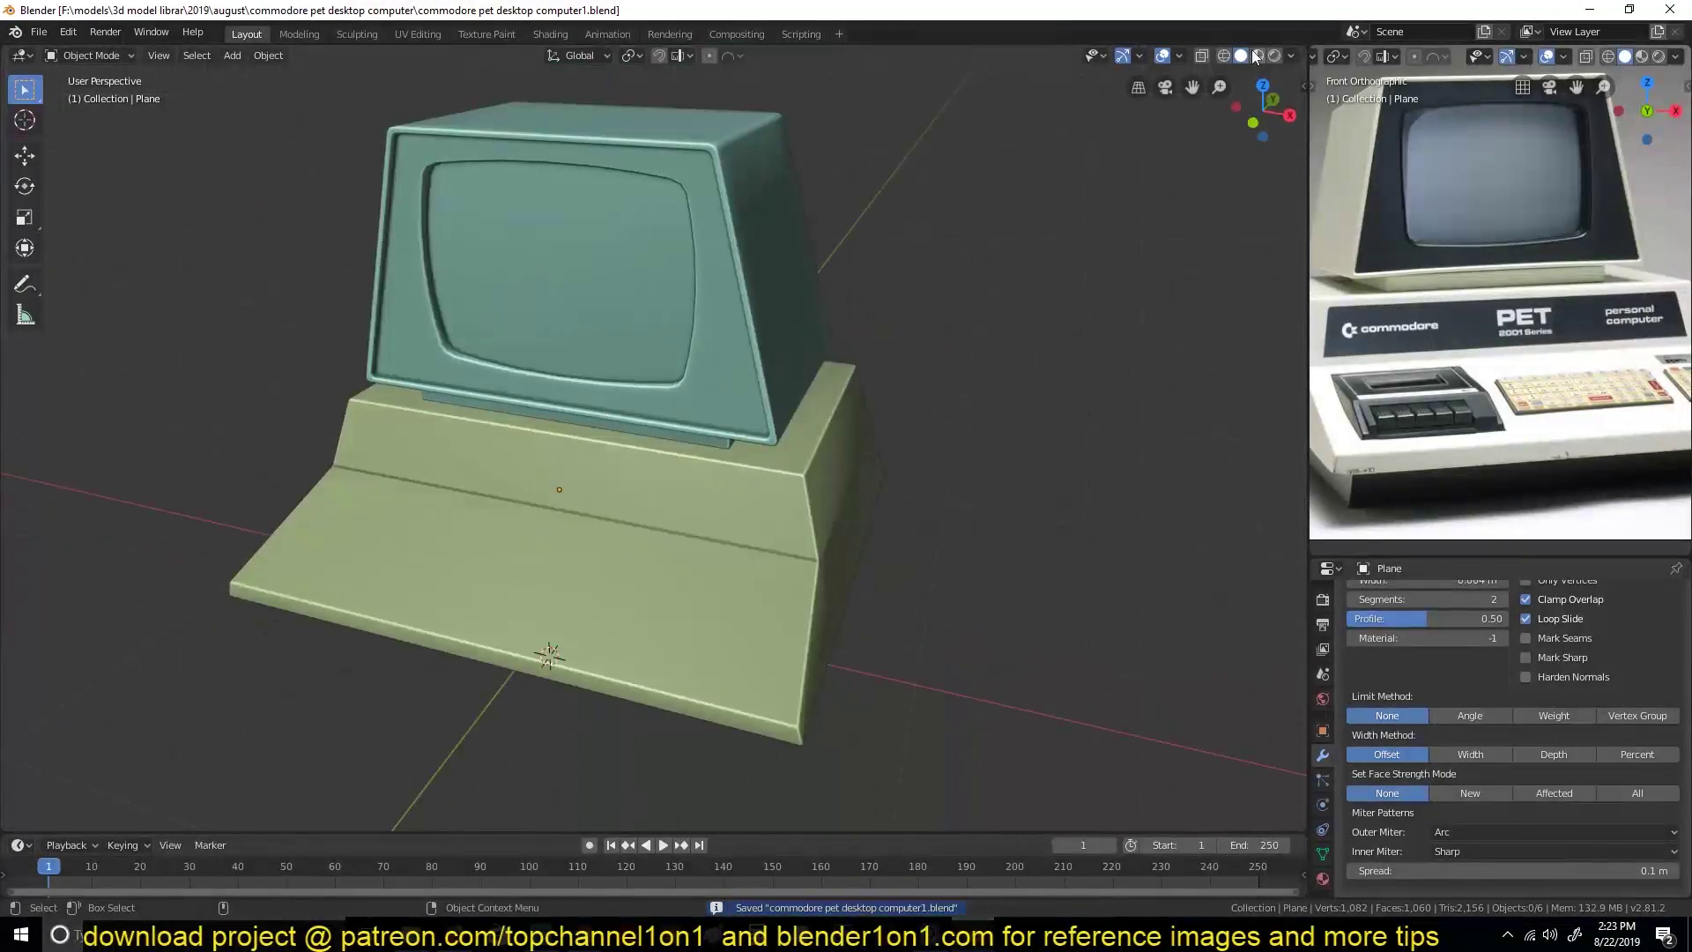
left_click(1255, 58)
middle_click_drag(842, 425, 841, 444)
key("Tab")
left_click(491, 491)
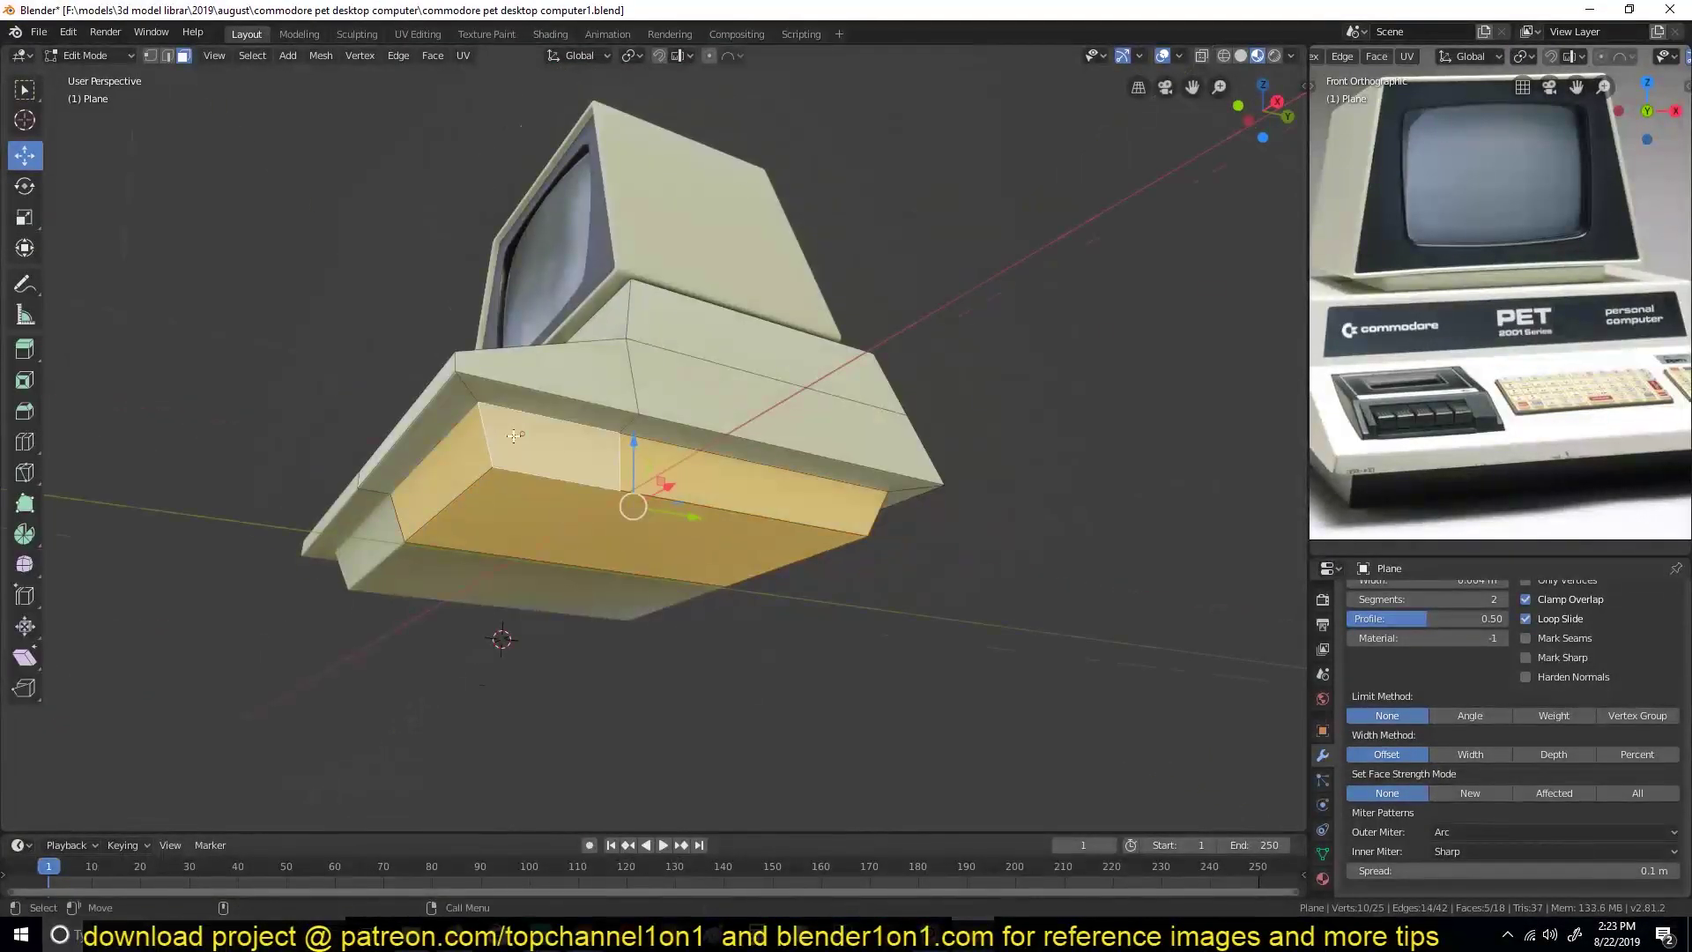
key("Tab")
mouse_move(513, 435)
middle_mouse_down()
mouse_move(1070, 472)
mouse_move(1091, 499)
mouse_move(975, 491)
mouse_move(797, 368)
middle_mouse_up()
Assign the dark_rough material to the bottom face and save the file.
key("Tab")
left_click(1322, 878)
left_click(1351, 706)
left_click(1397, 540)
key("Tab")
key("ctrl+s")
key("KP_1")
key("KP_1")
scroll(1522, 343, "down", 2)
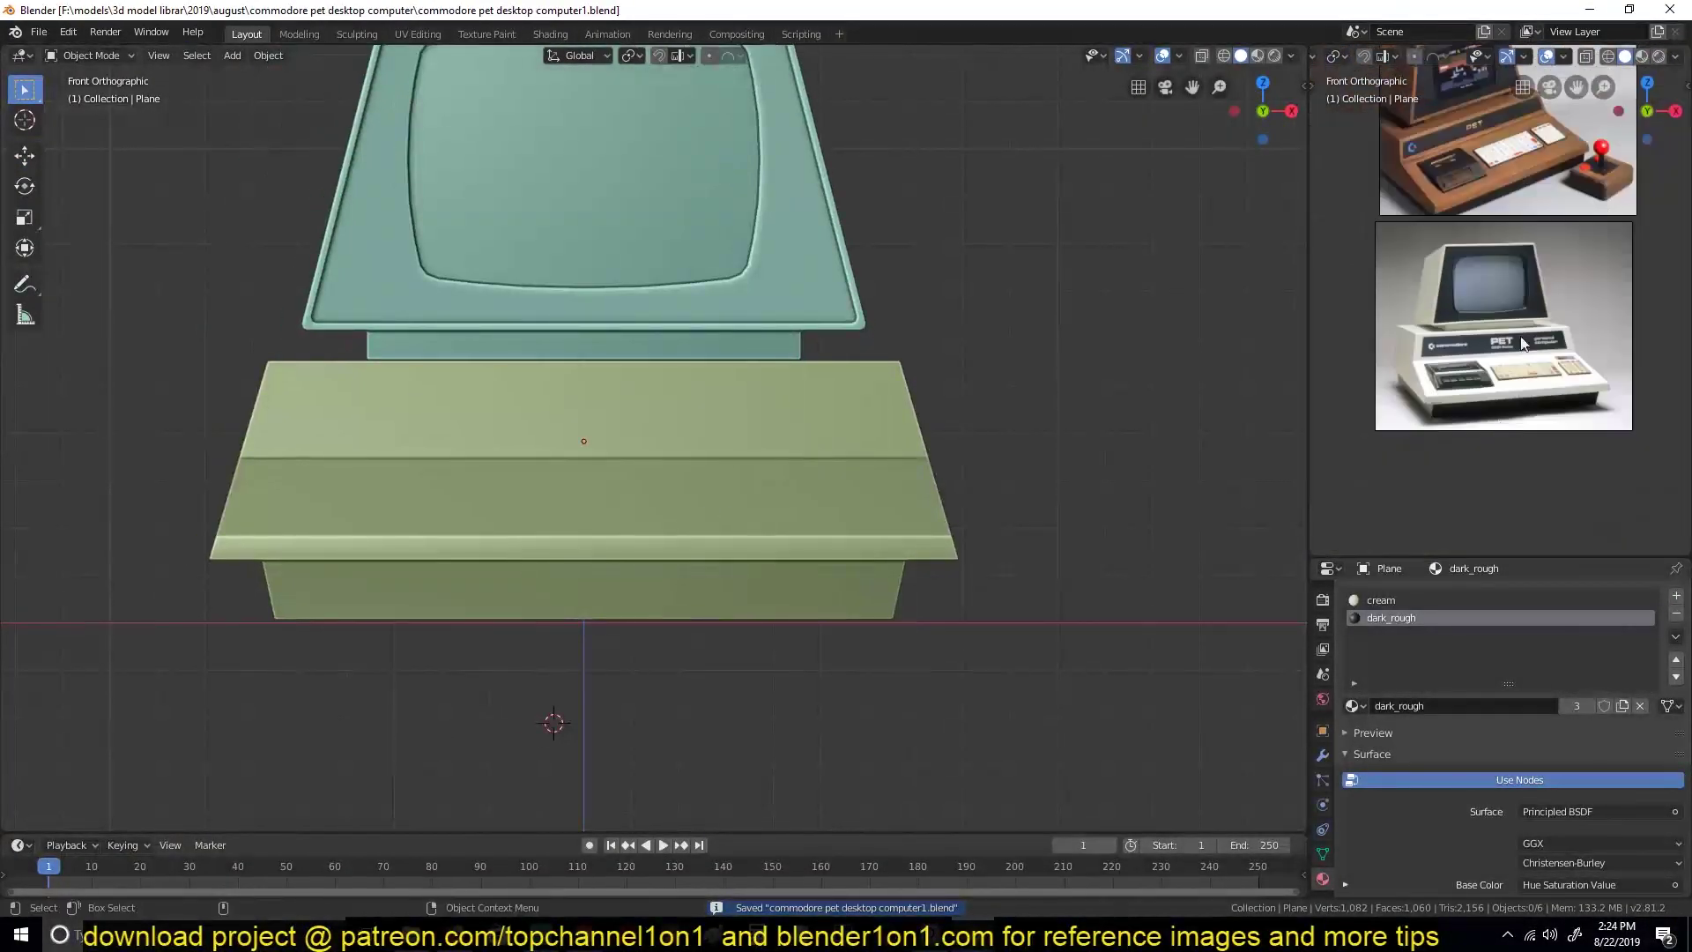
scroll(1521, 343, "up", 2)
Add a cube on the base's left front and scale it along Y.
left_click(453, 460, "shift")
key("shift+a")
left_click(529, 480)
middle_click_drag(528, 480, 688, 525)
key("s")
key("y")
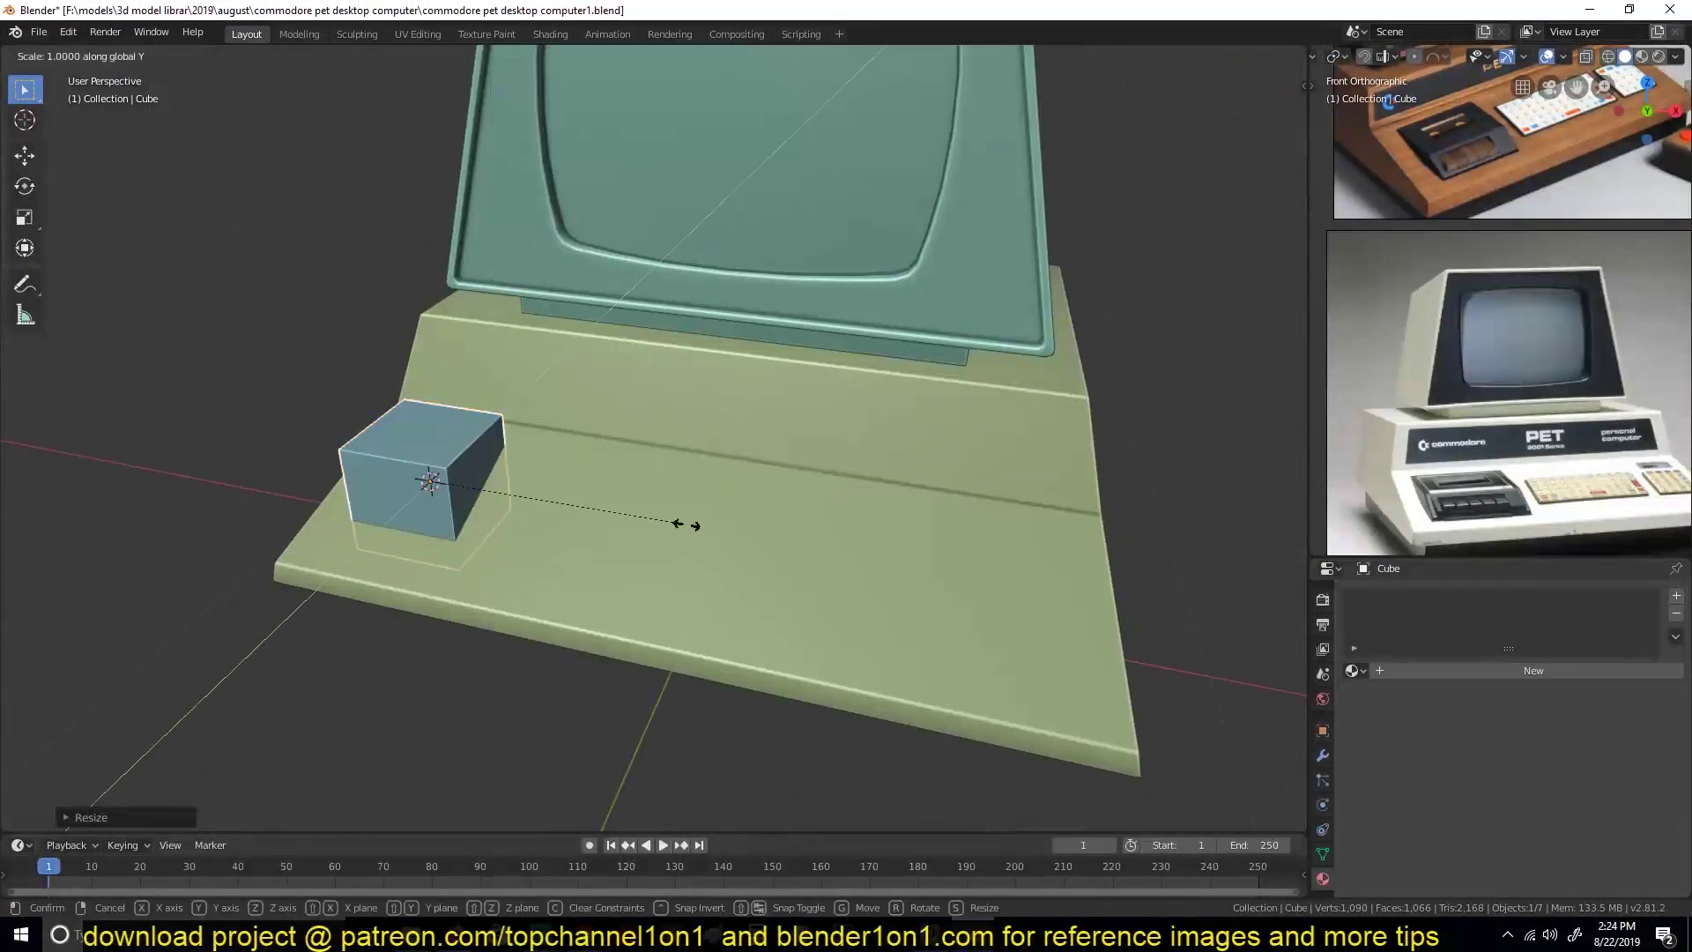
mouse_move(766, 482)
middle_mouse_down()
mouse_move(652, 435)
mouse_move(767, 558)
middle_mouse_up()
Bevel the cube's top front edge into a slant and move its faces to form a wedge.
key("Tab")
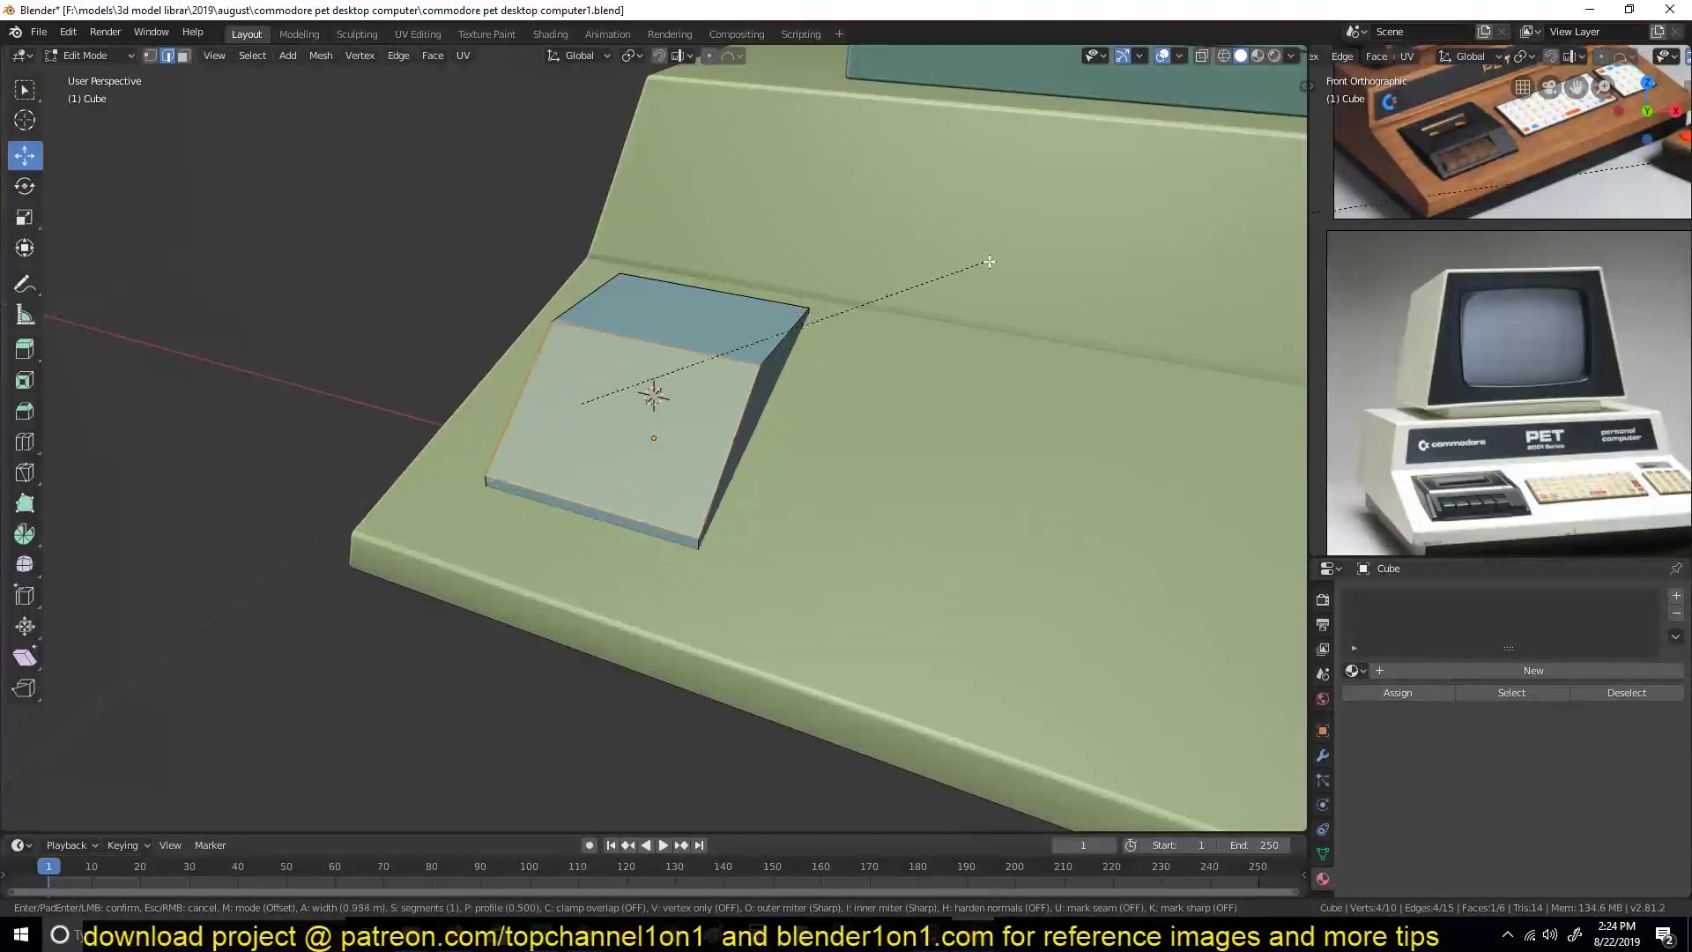
left_click(990, 265)
mouse_move(989, 264)
middle_mouse_down()
mouse_move(681, 362)
mouse_move(737, 437)
middle_mouse_up()
left_click(607, 335)
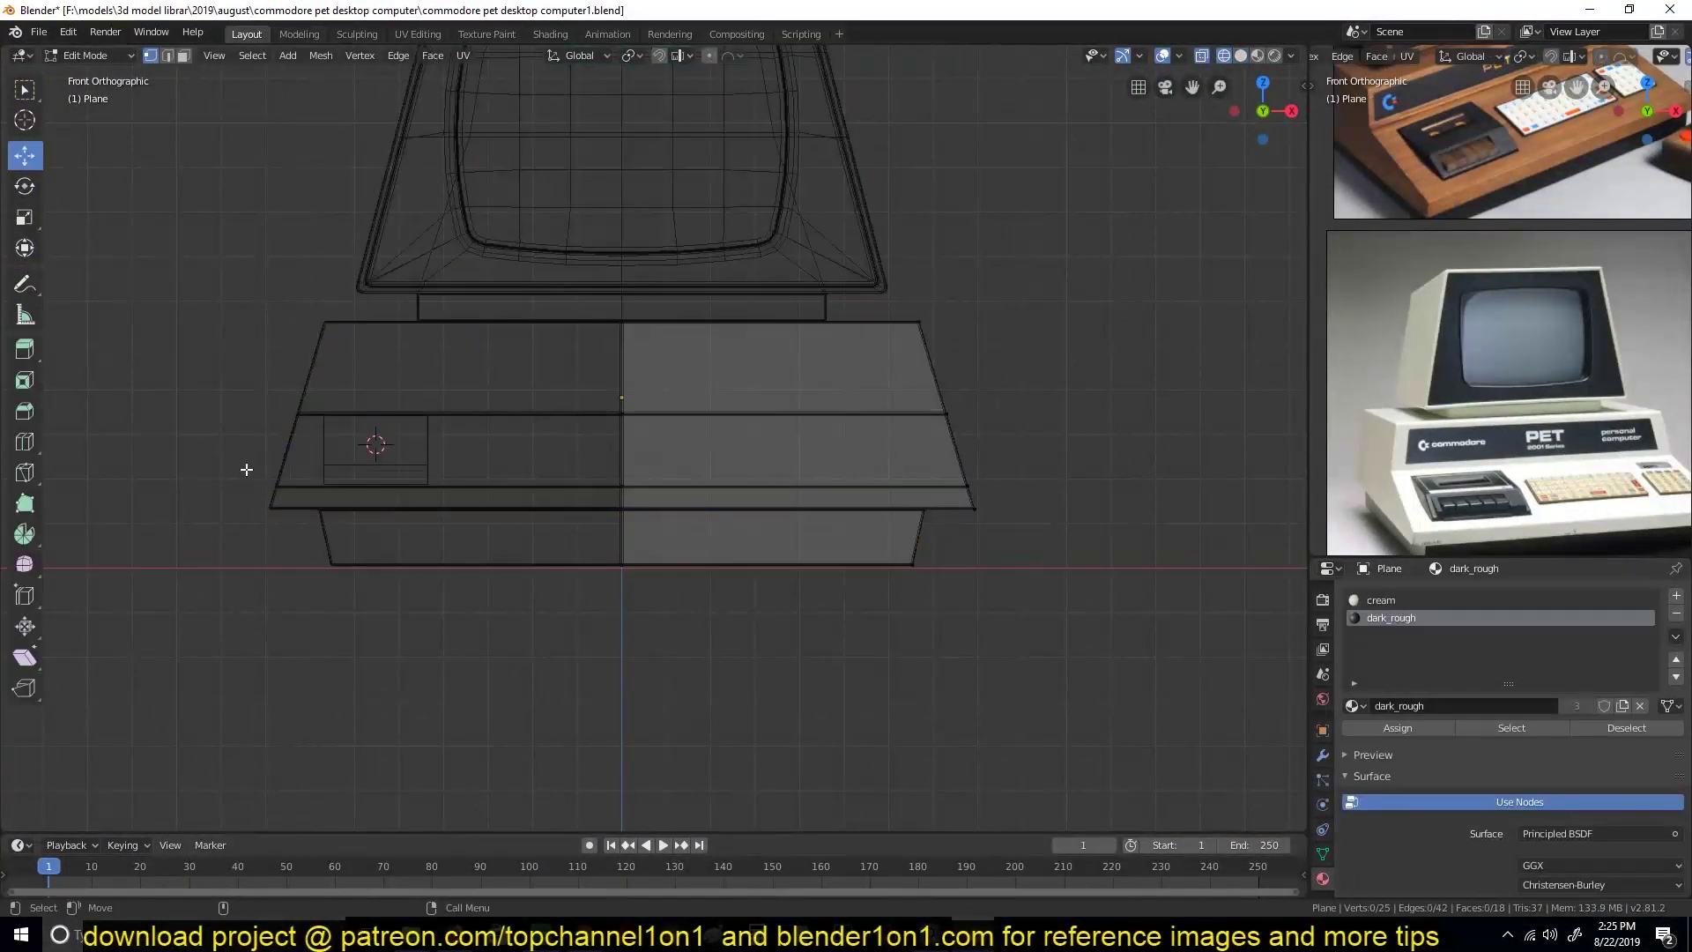
left_click_drag(801, 427, 802, 391)
left_click_drag(283, 364, 1229, 407)
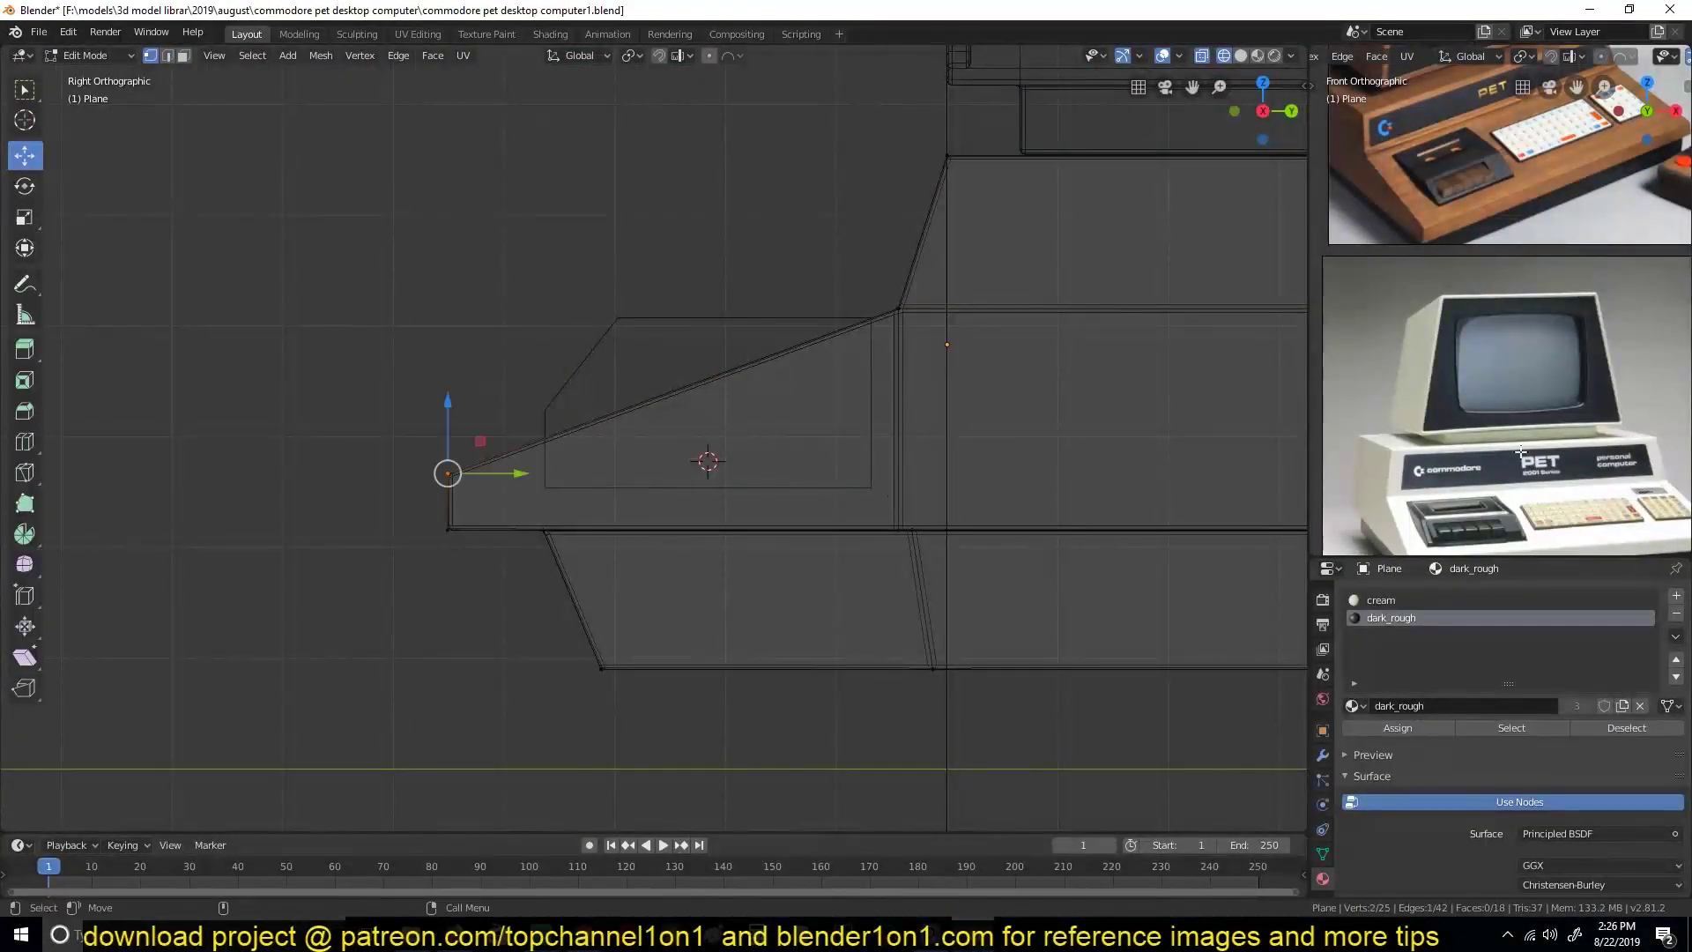
left_click_drag(256, 367, 1011, 585)
key("g")
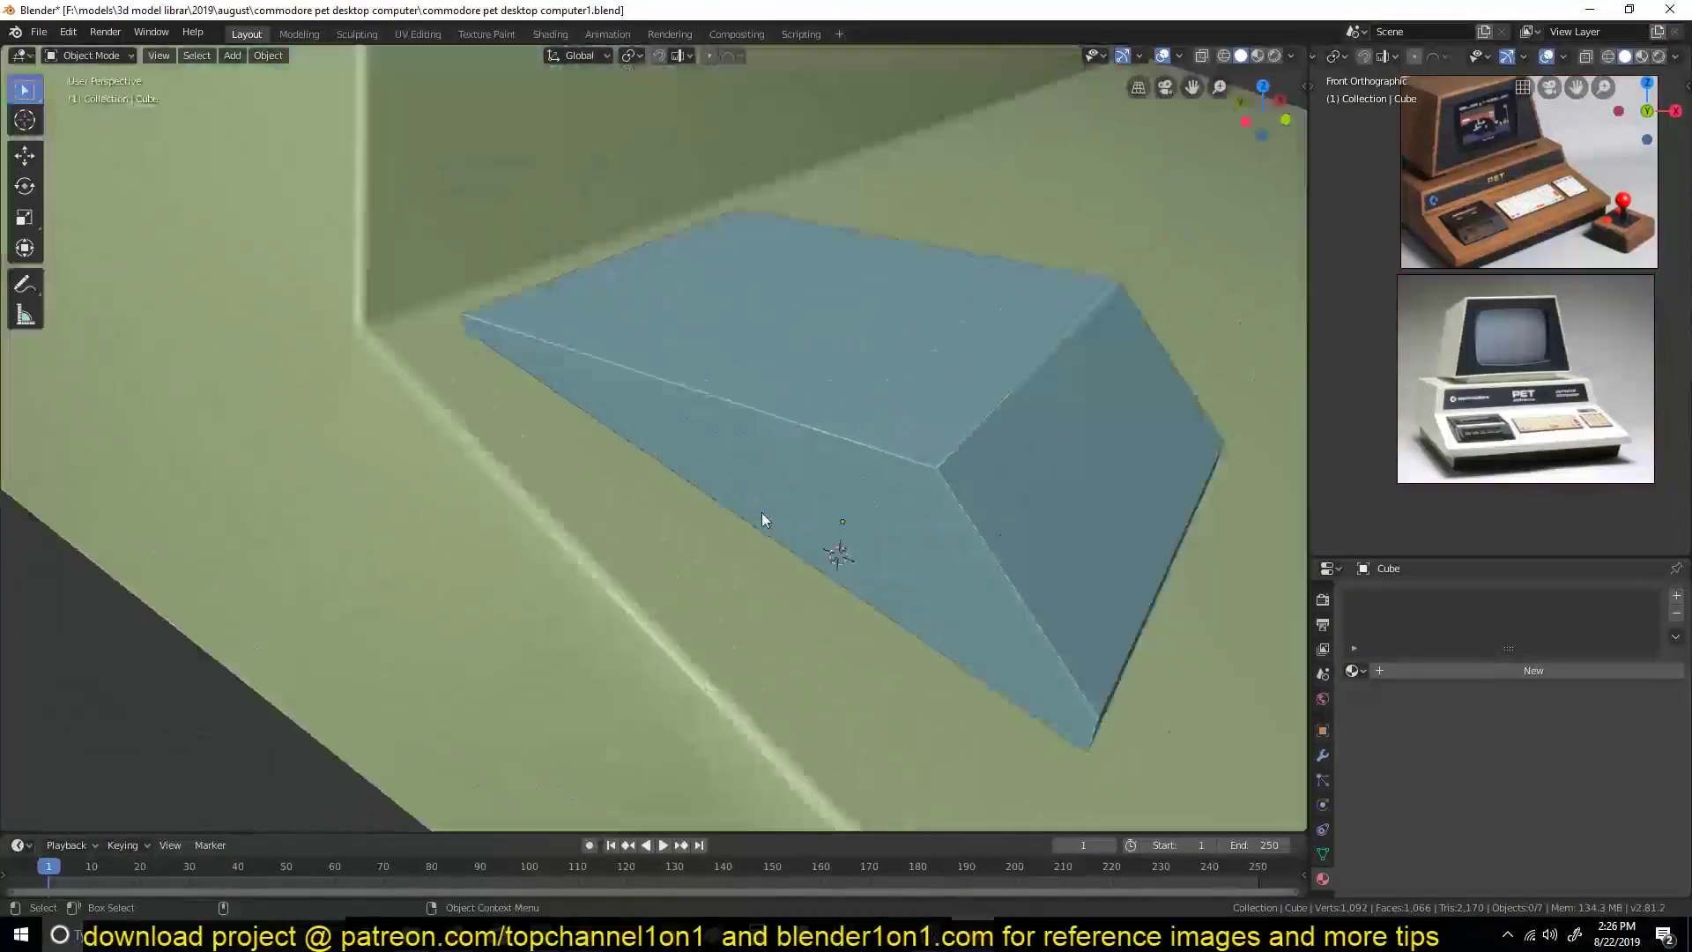
left_click(1322, 755)
left_click(1437, 596)
Add a Bevel modifier to the cassette block and save the file.
left_click(1324, 304)
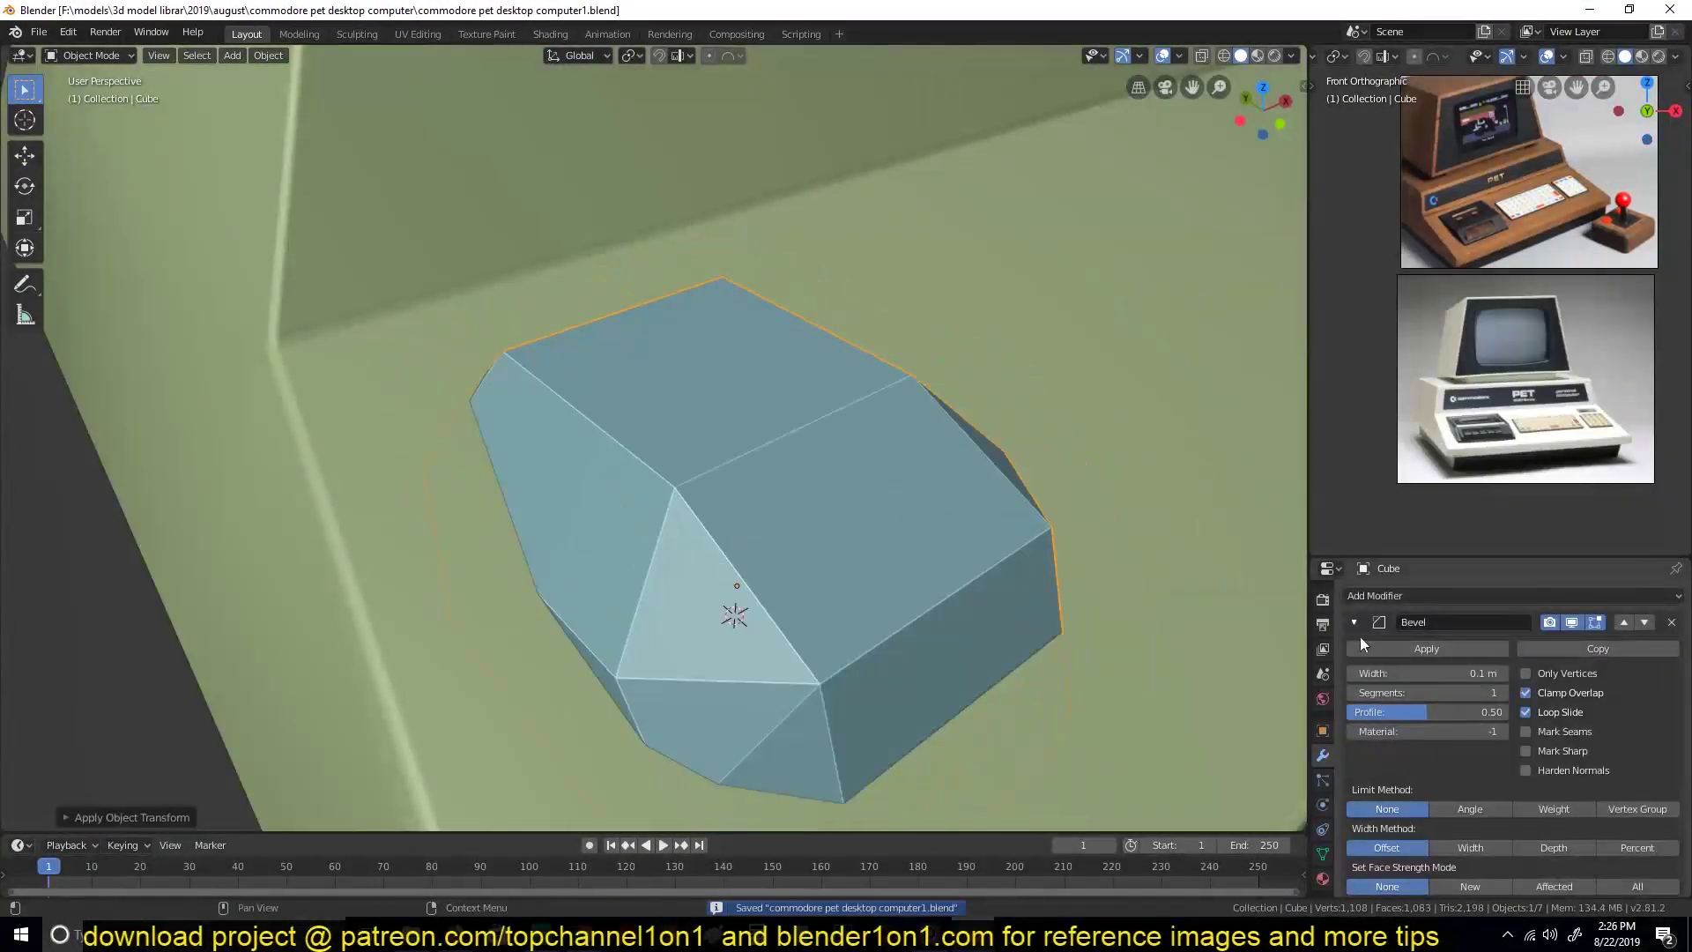
key("ctrl+s")
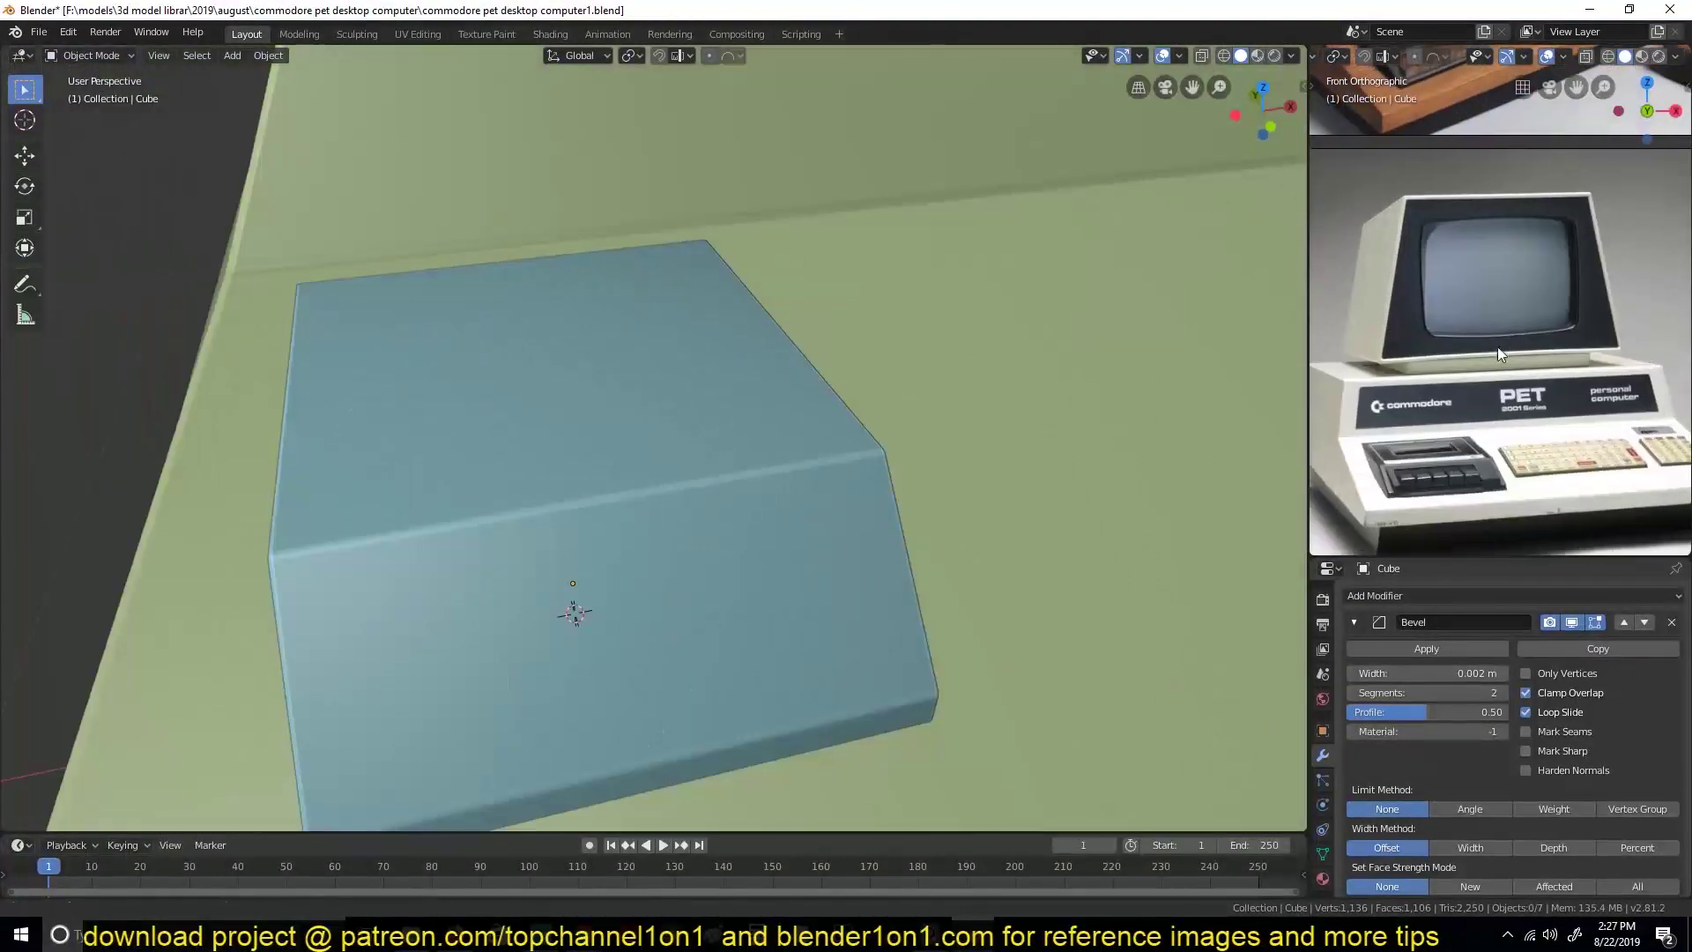
mouse_move(763, 492)
middle_mouse_down()
mouse_move(874, 542)
mouse_move(723, 423)
middle_mouse_up()
key("Tab")
Cut two edge loops across the block's top and front.
key("ctrl+r")
left_click(759, 359)
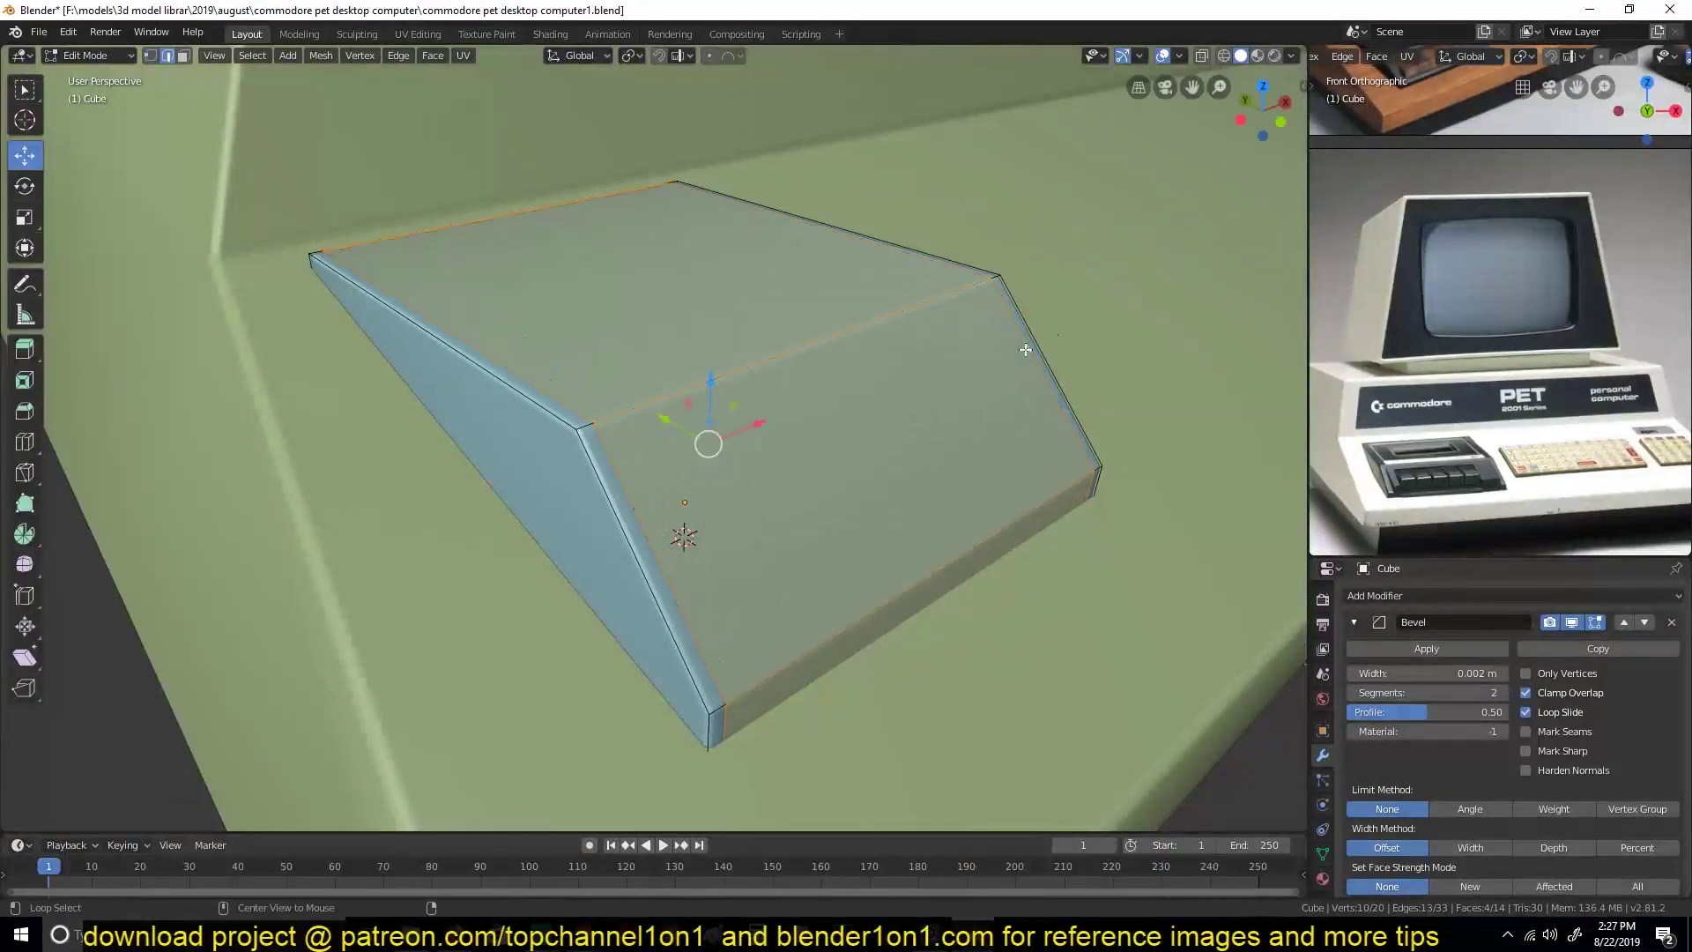
left_click(825, 403)
key("ctrl+r")
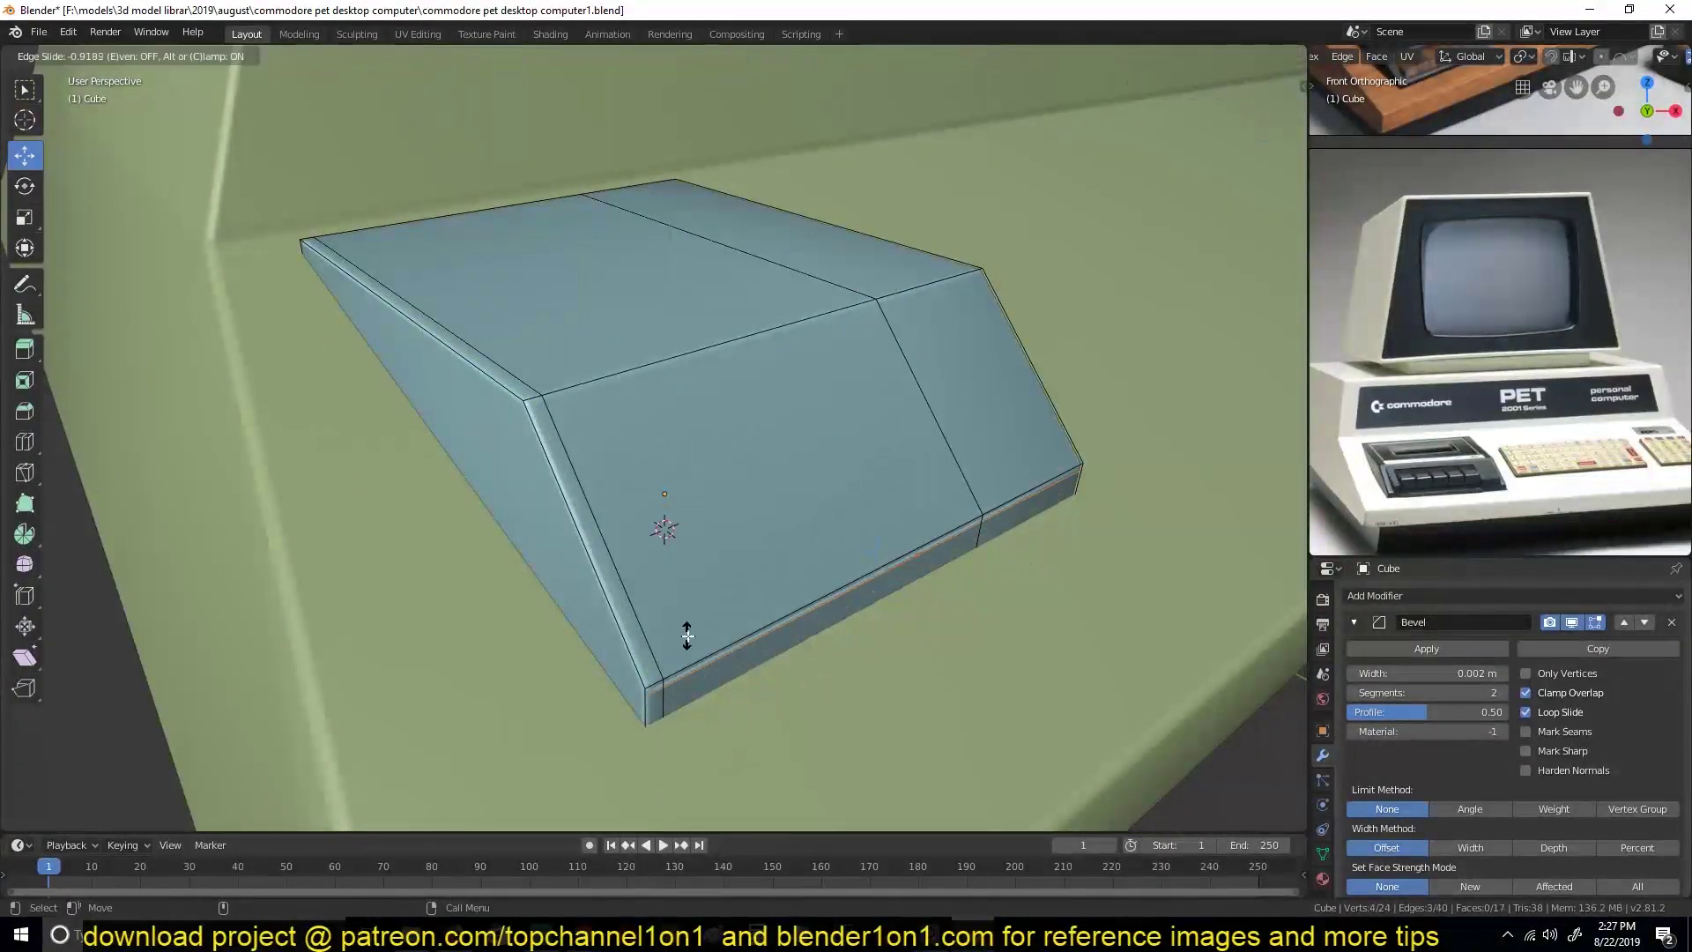
scroll(756, 476, "up", 2)
key("alt+a")
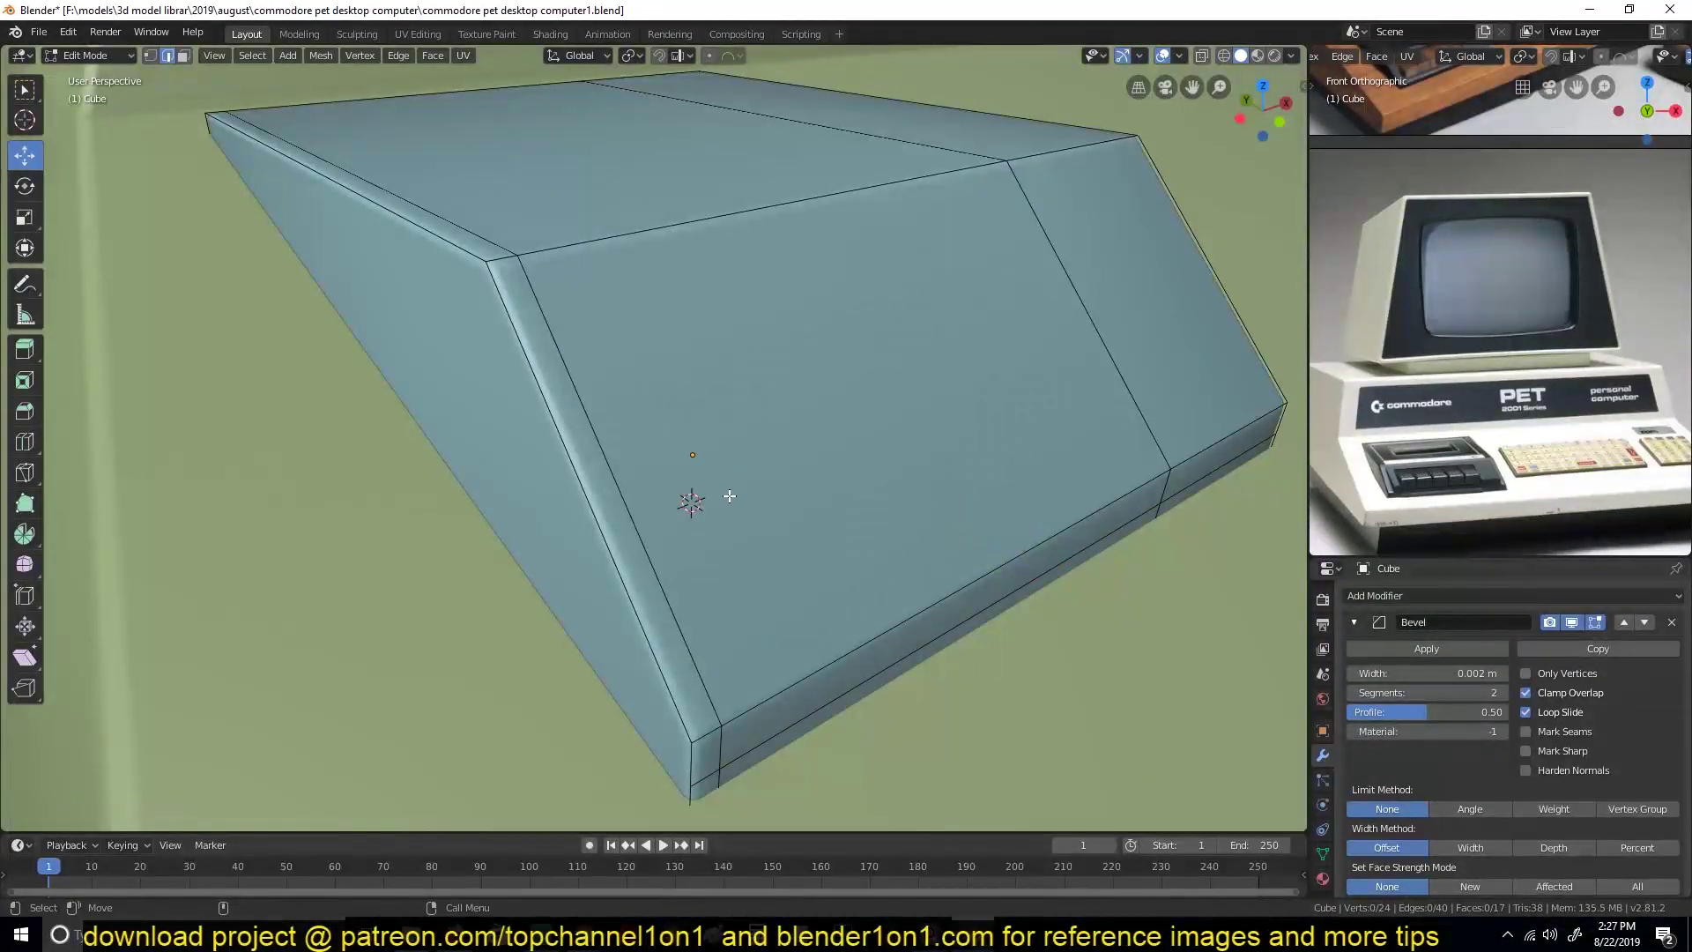
Select the block's front face and right slanted face.
middle_click_drag(730, 496, 997, 279)
left_click(625, 548)
left_click(1036, 491, "shift")
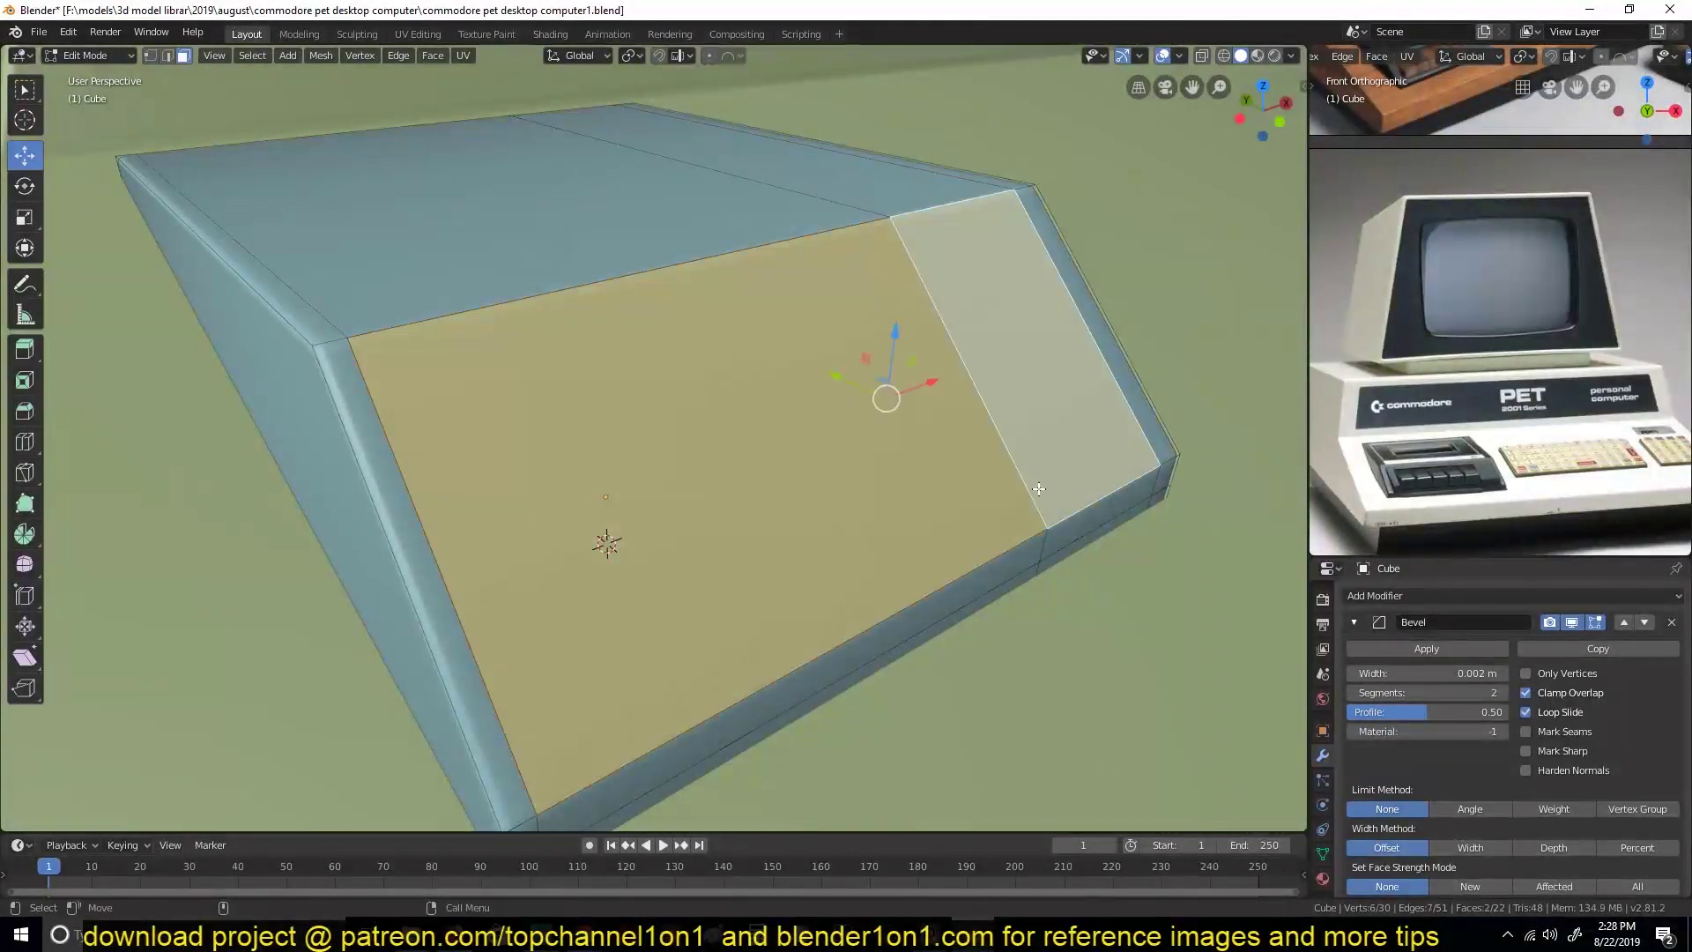
key("alt+a")
left_click(749, 528)
left_click(1048, 503, "shift")
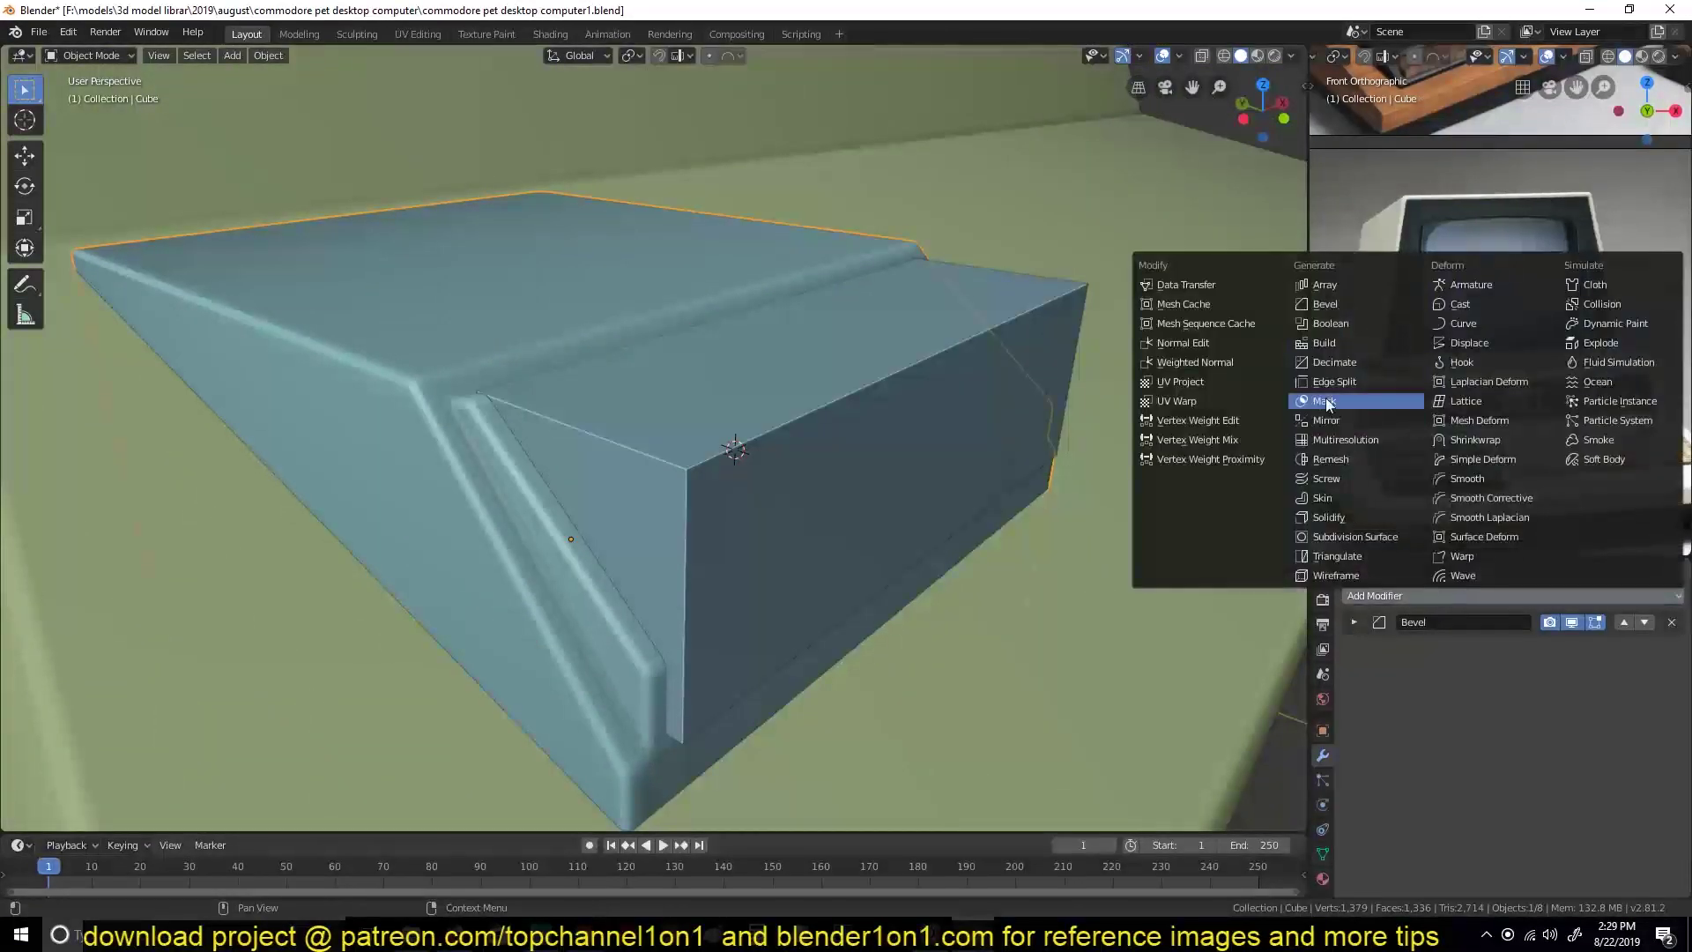
Set Cube.001 as the Boolean cutter and display it as wire.
left_click(1327, 403)
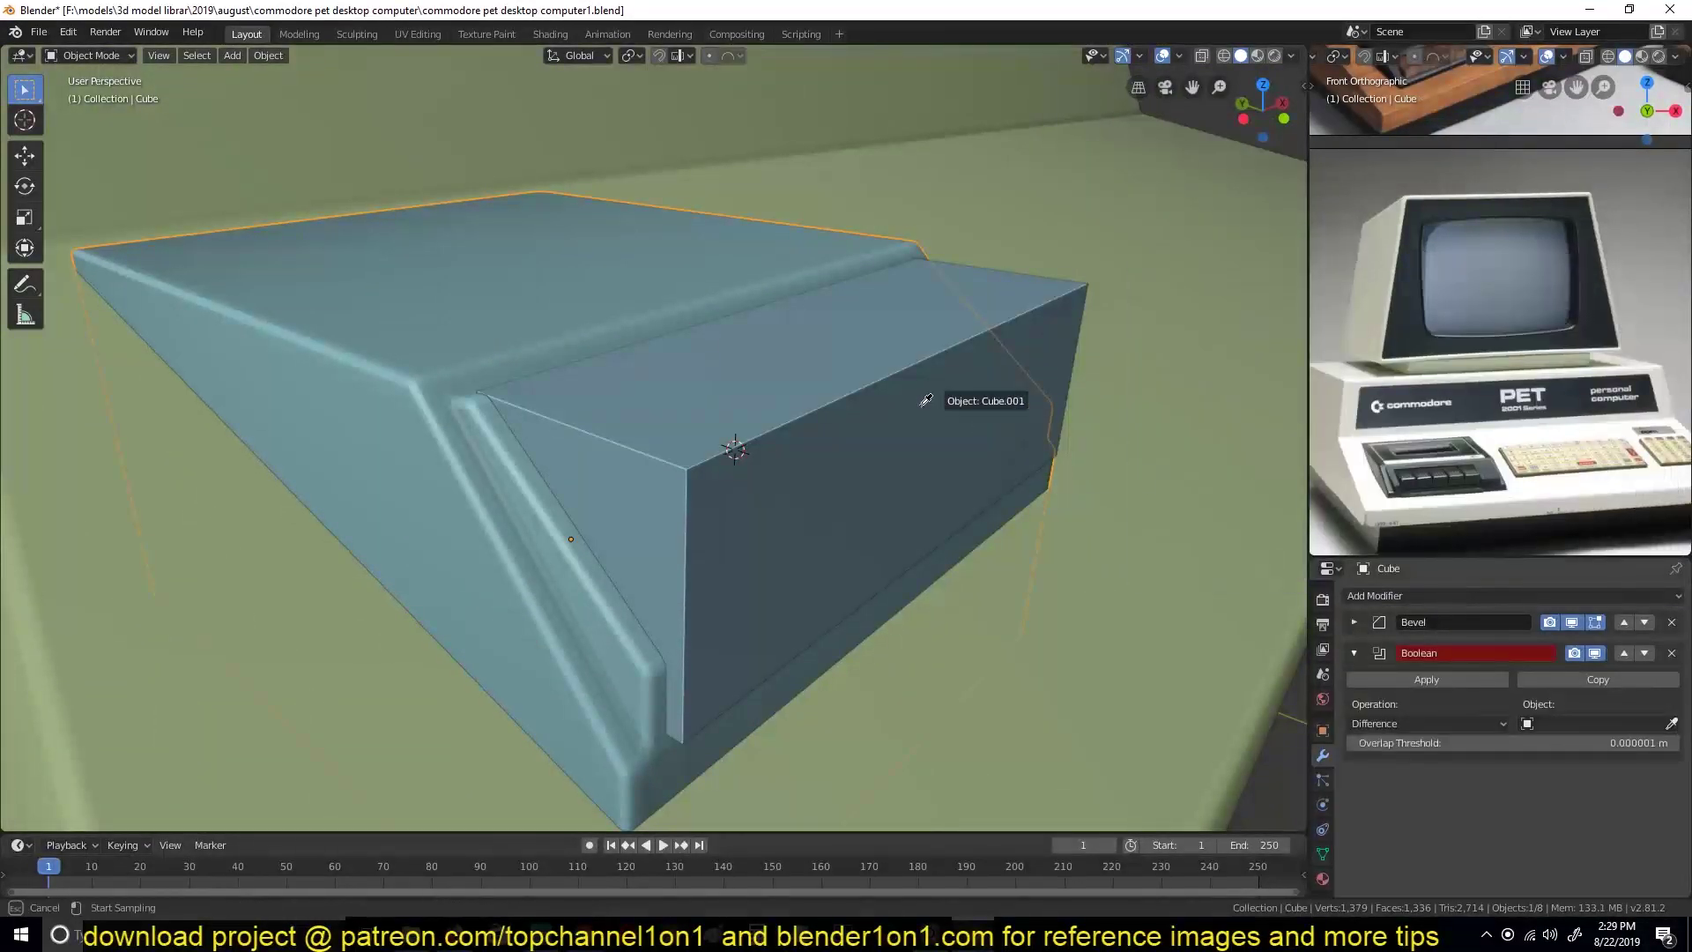
scroll(1410, 767, "down", 5)
scroll(1387, 738, "down", 4)
left_click(1386, 733)
left_click(1586, 819)
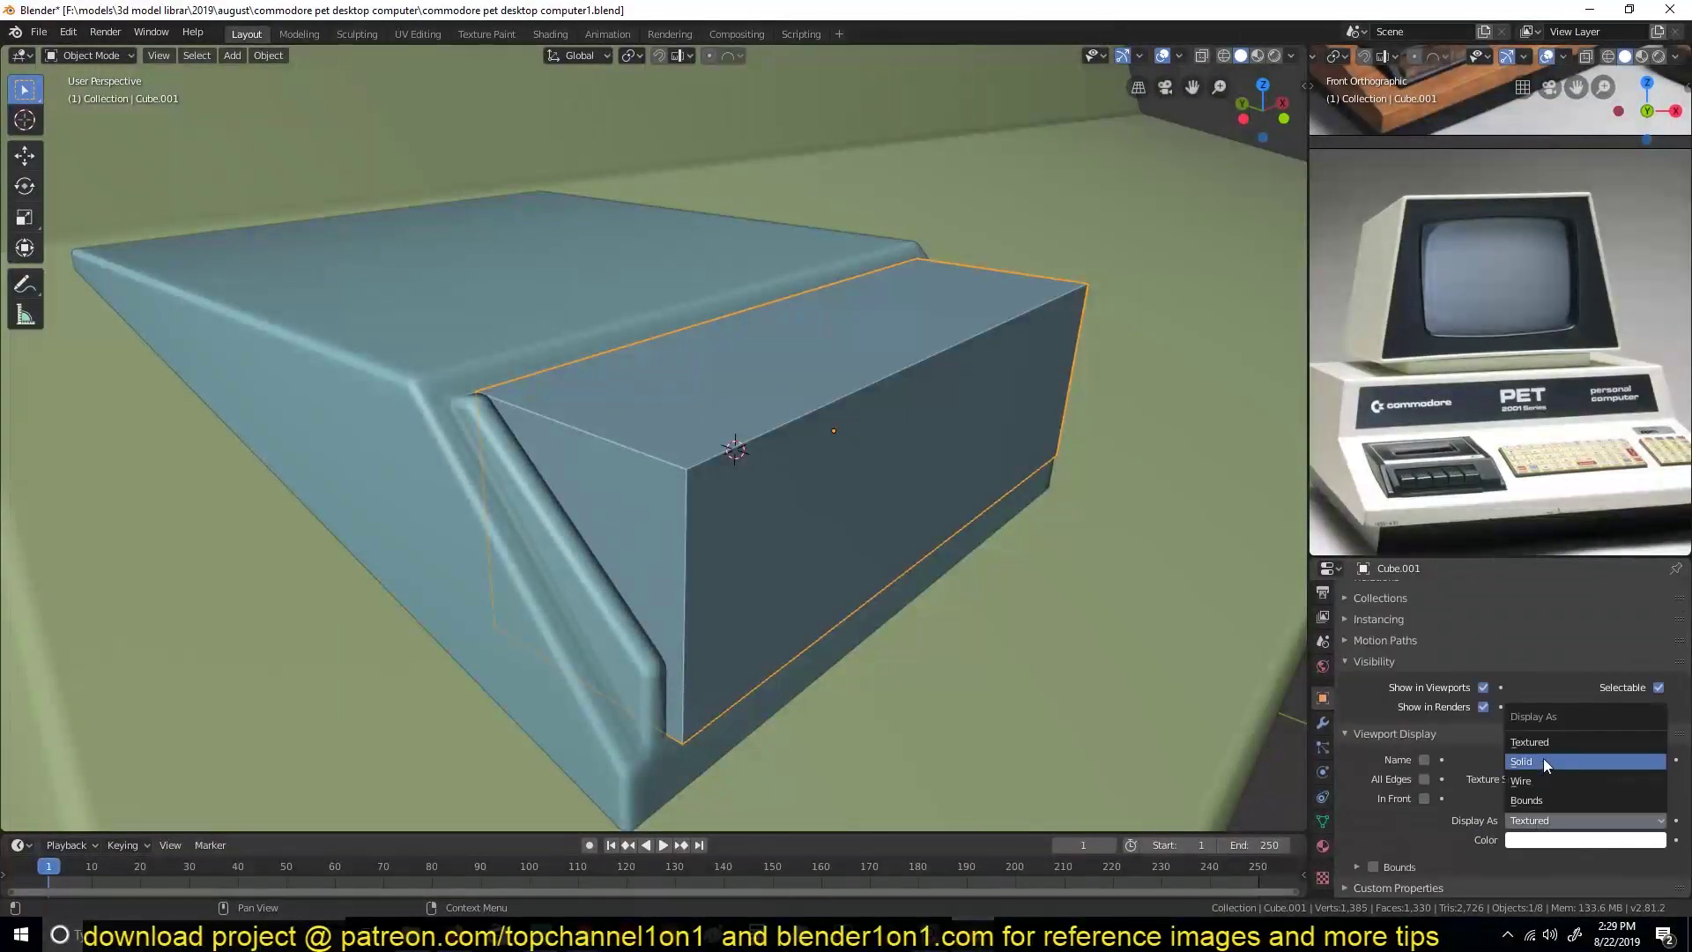
left_click(1542, 758)
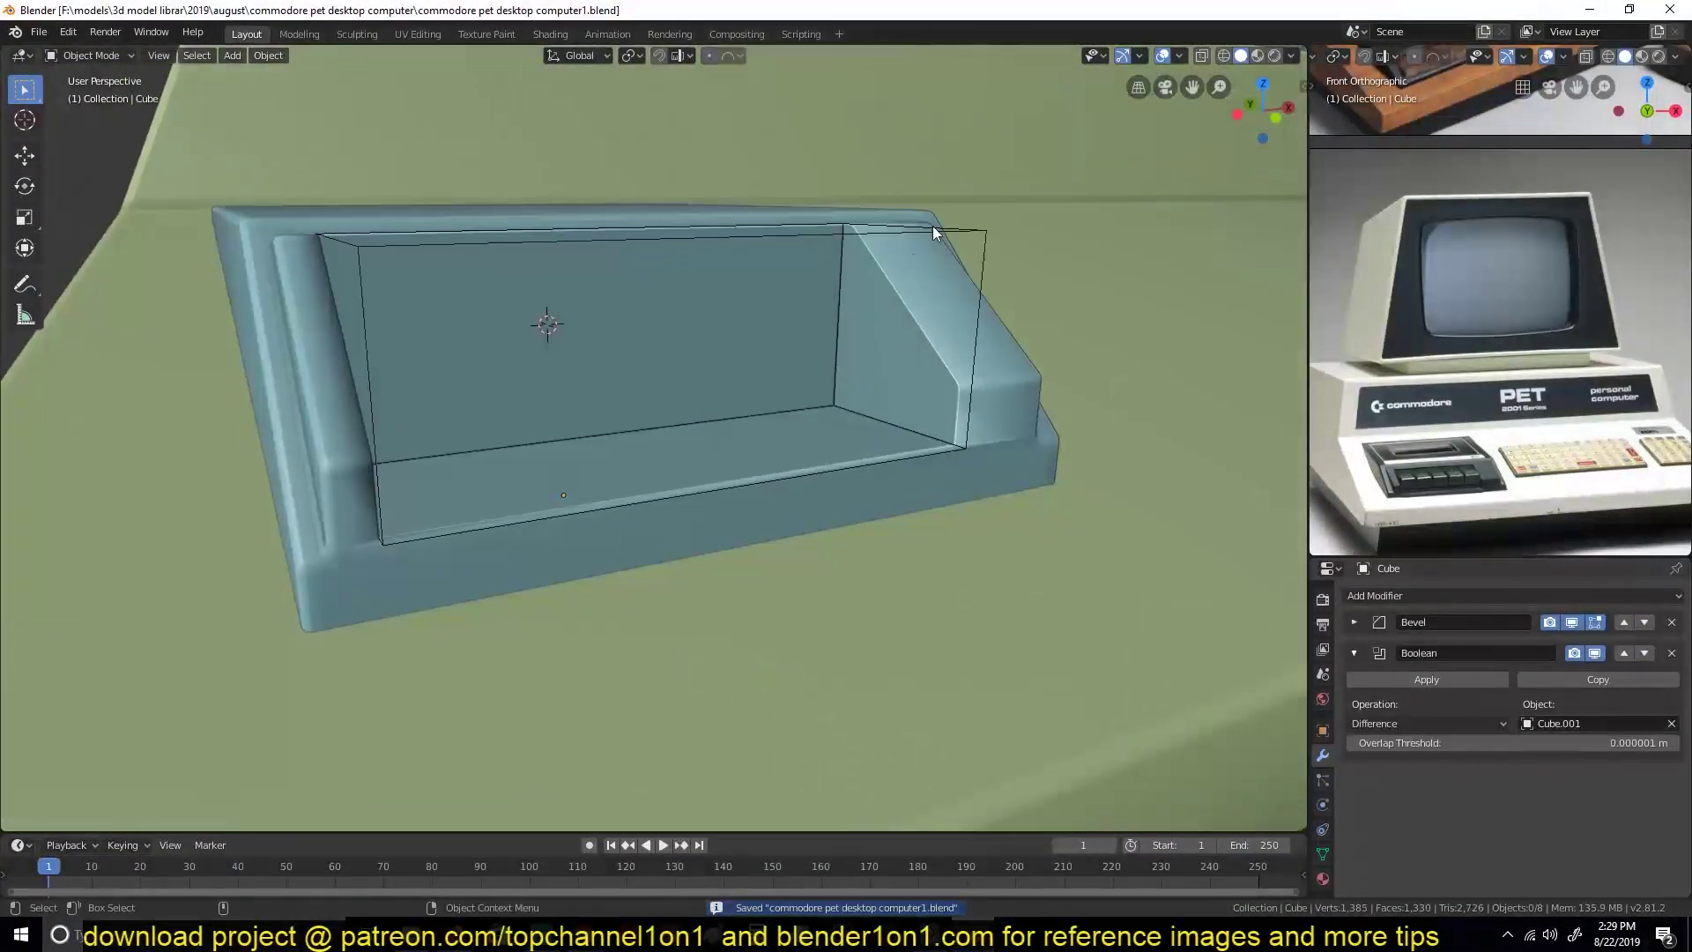
Move the wireframe cutter vertically and push its faces forward to shape the tape well.
left_click(934, 232)
key("g")
key("z")
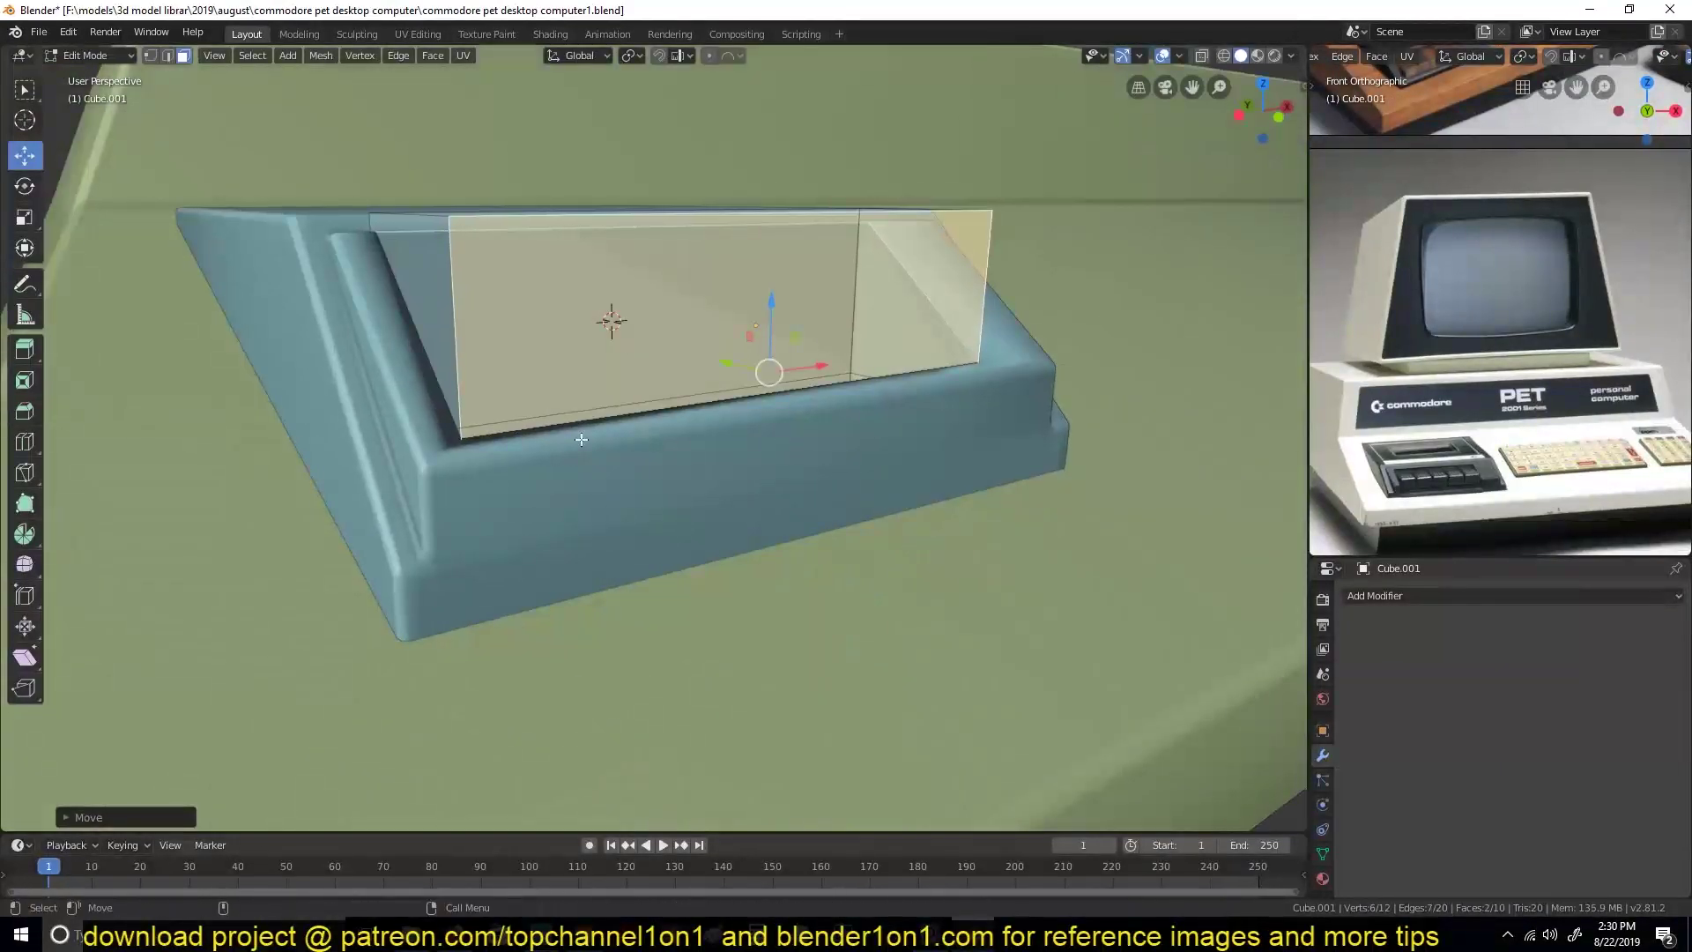
key("shift+z")
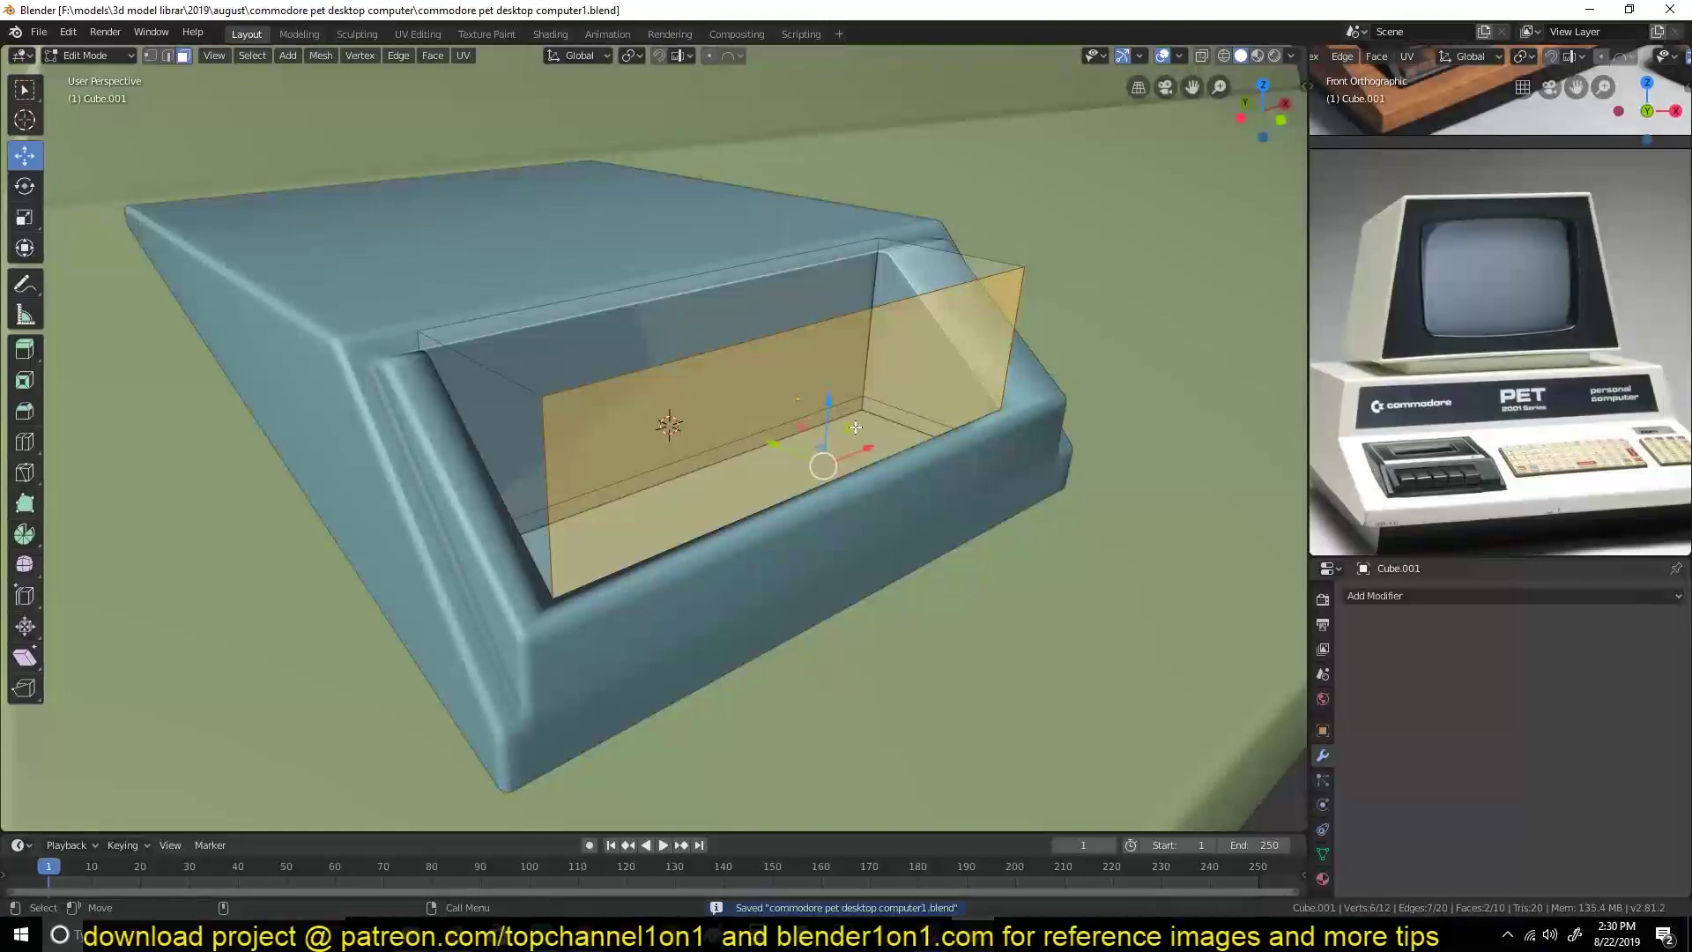
left_click_drag(855, 428, 767, 512)
left_click(767, 511)
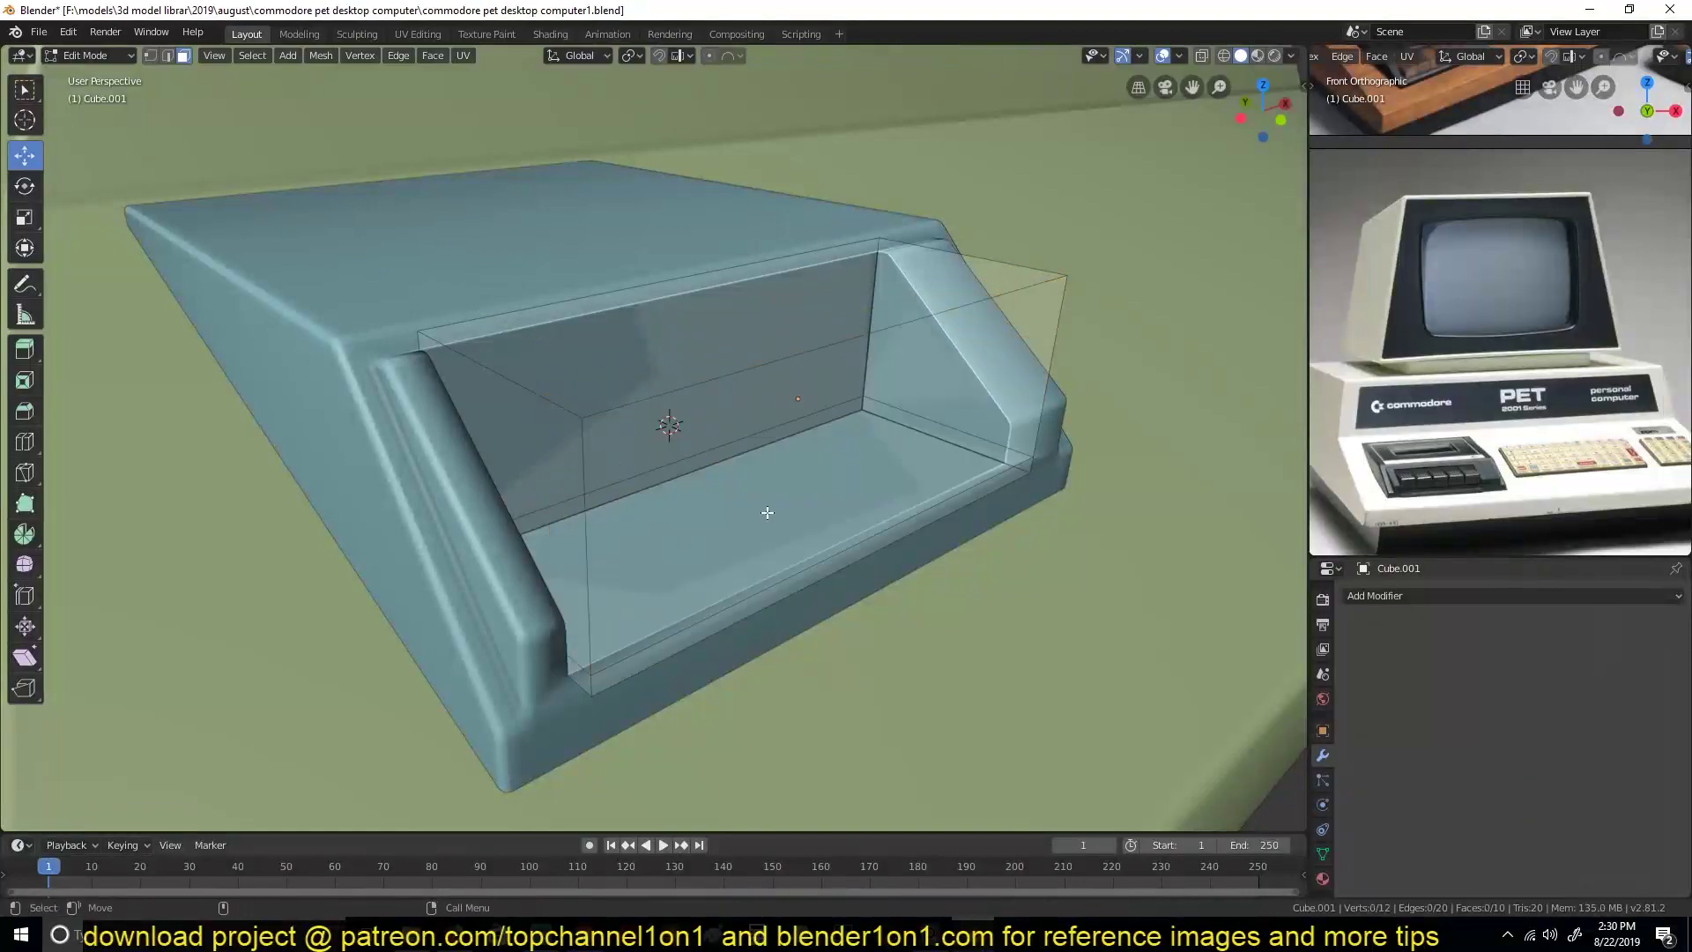
mouse_move(895, 467)
middle_mouse_down()
mouse_move(938, 362)
mouse_move(793, 441)
mouse_move(923, 405)
middle_mouse_up()
key("Tab")
Save the file and select the cassette block in front view.
key("ctrl+s")
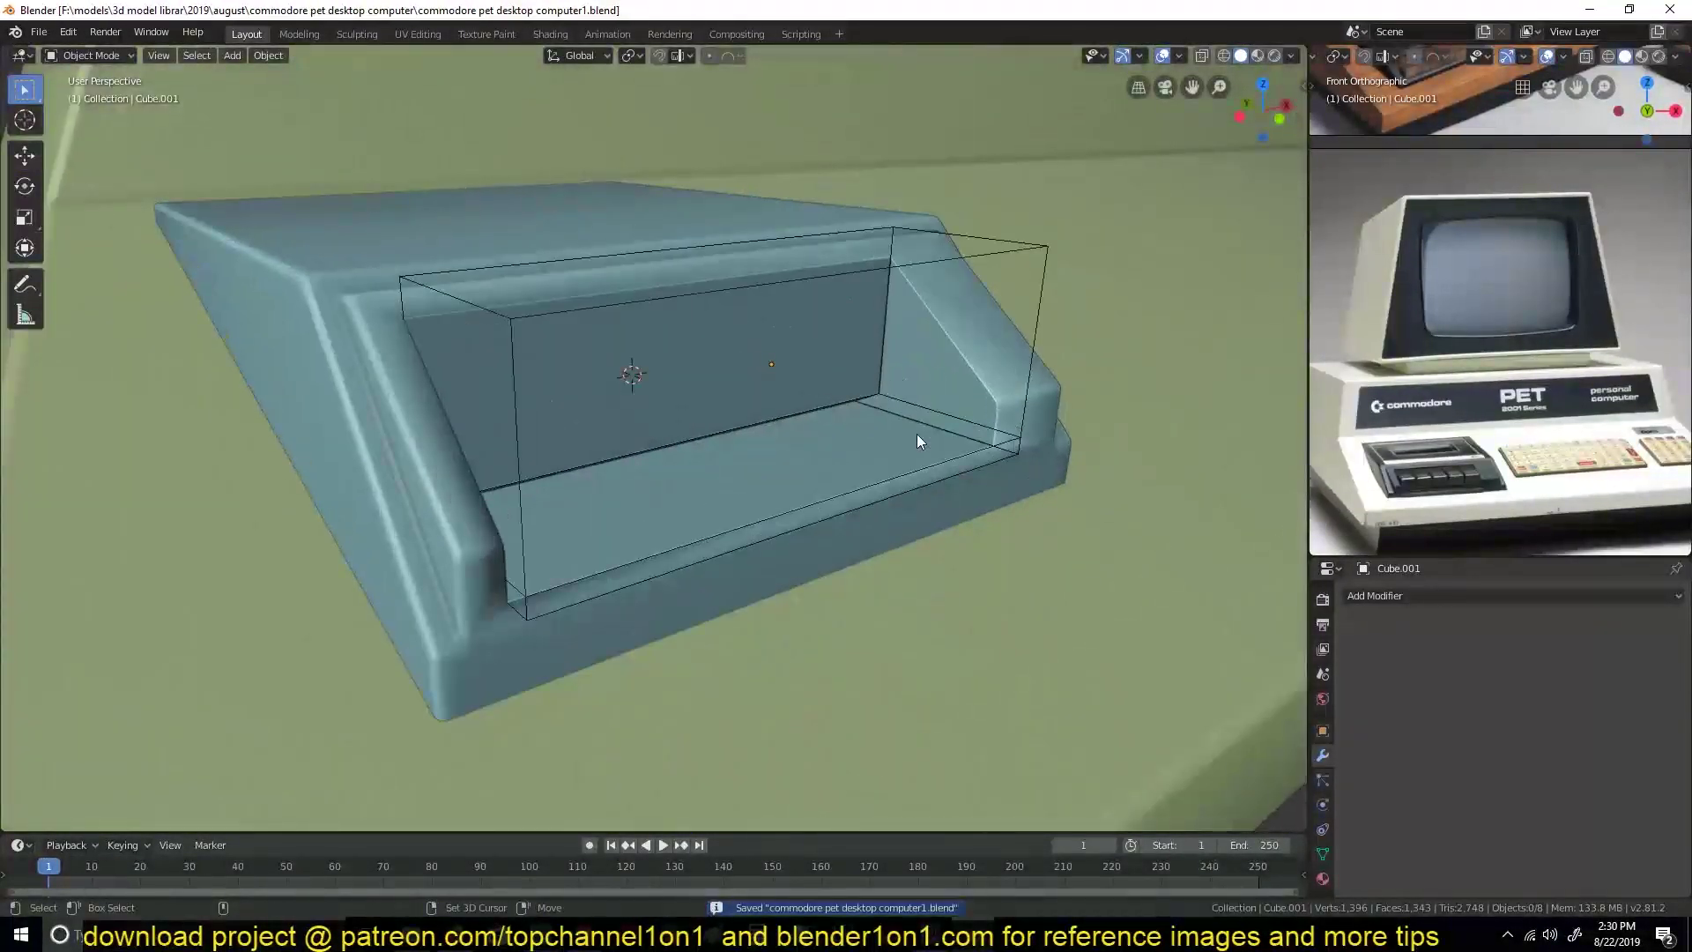
key("KP_7")
left_click(671, 648)
mouse_move(671, 648)
middle_mouse_down()
mouse_move(806, 509)
mouse_move(769, 558)
mouse_move(785, 447)
mouse_move(919, 439)
middle_mouse_up()
key("KP_1")
Add a small plane, Plane.002, scaled down into the tape slot, and save.
key("shift+a")
key("s")
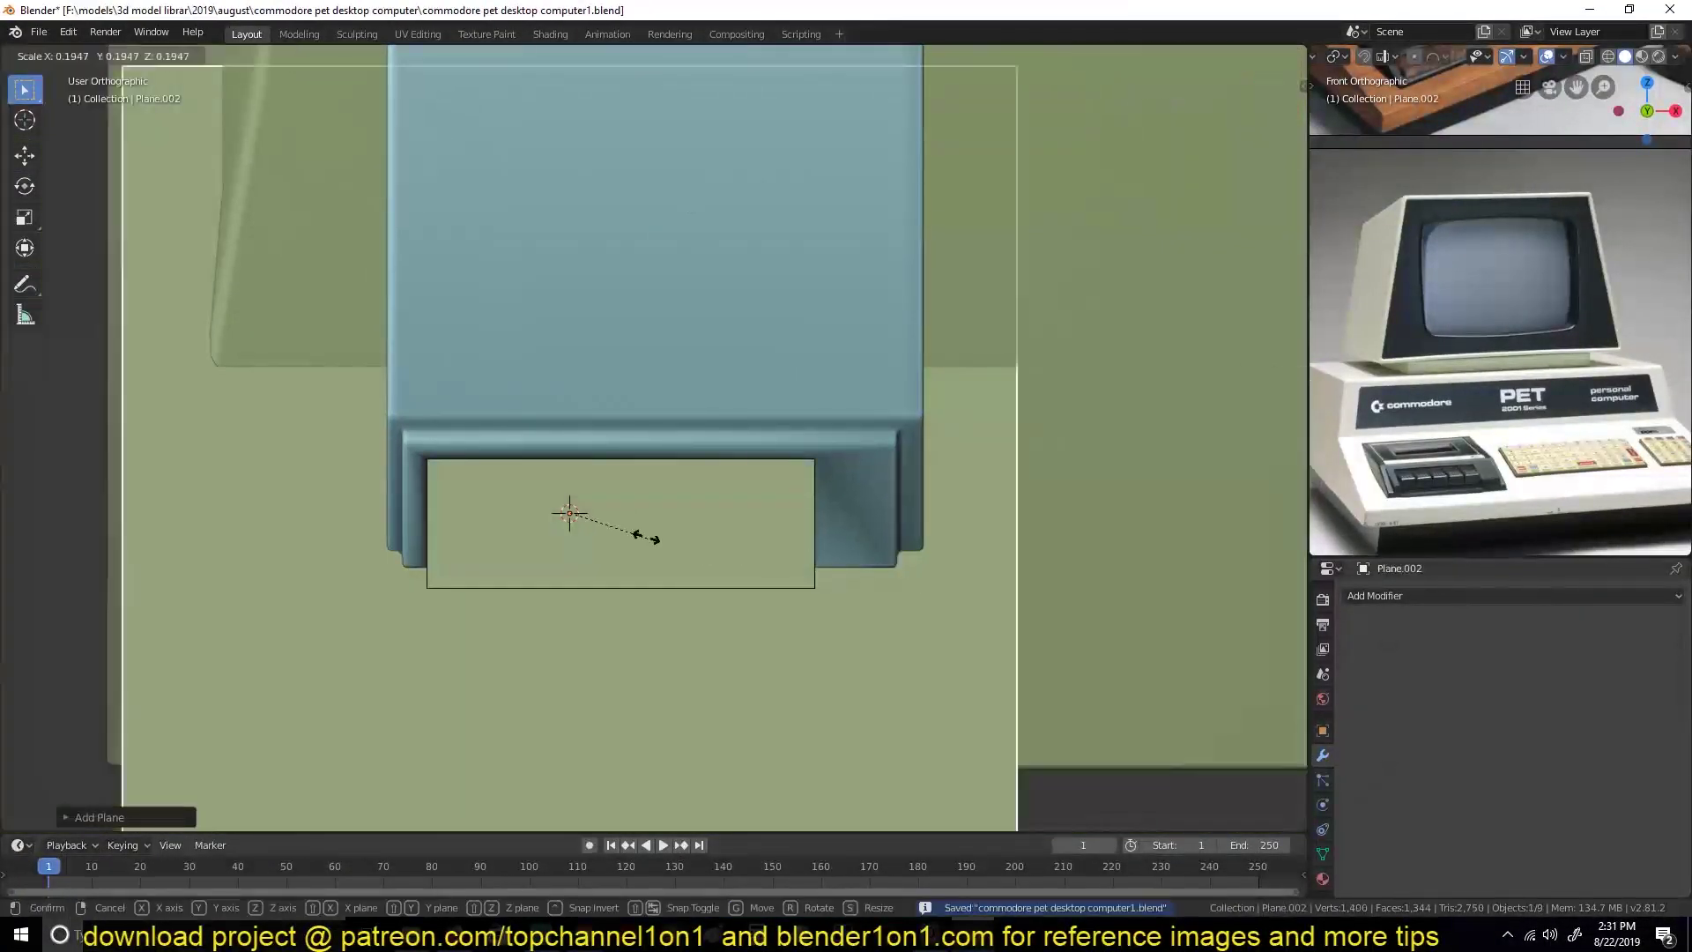
key("g")
left_click(523, 455)
middle_click_drag(522, 454, 632, 370)
scroll(752, 418, "down", 3)
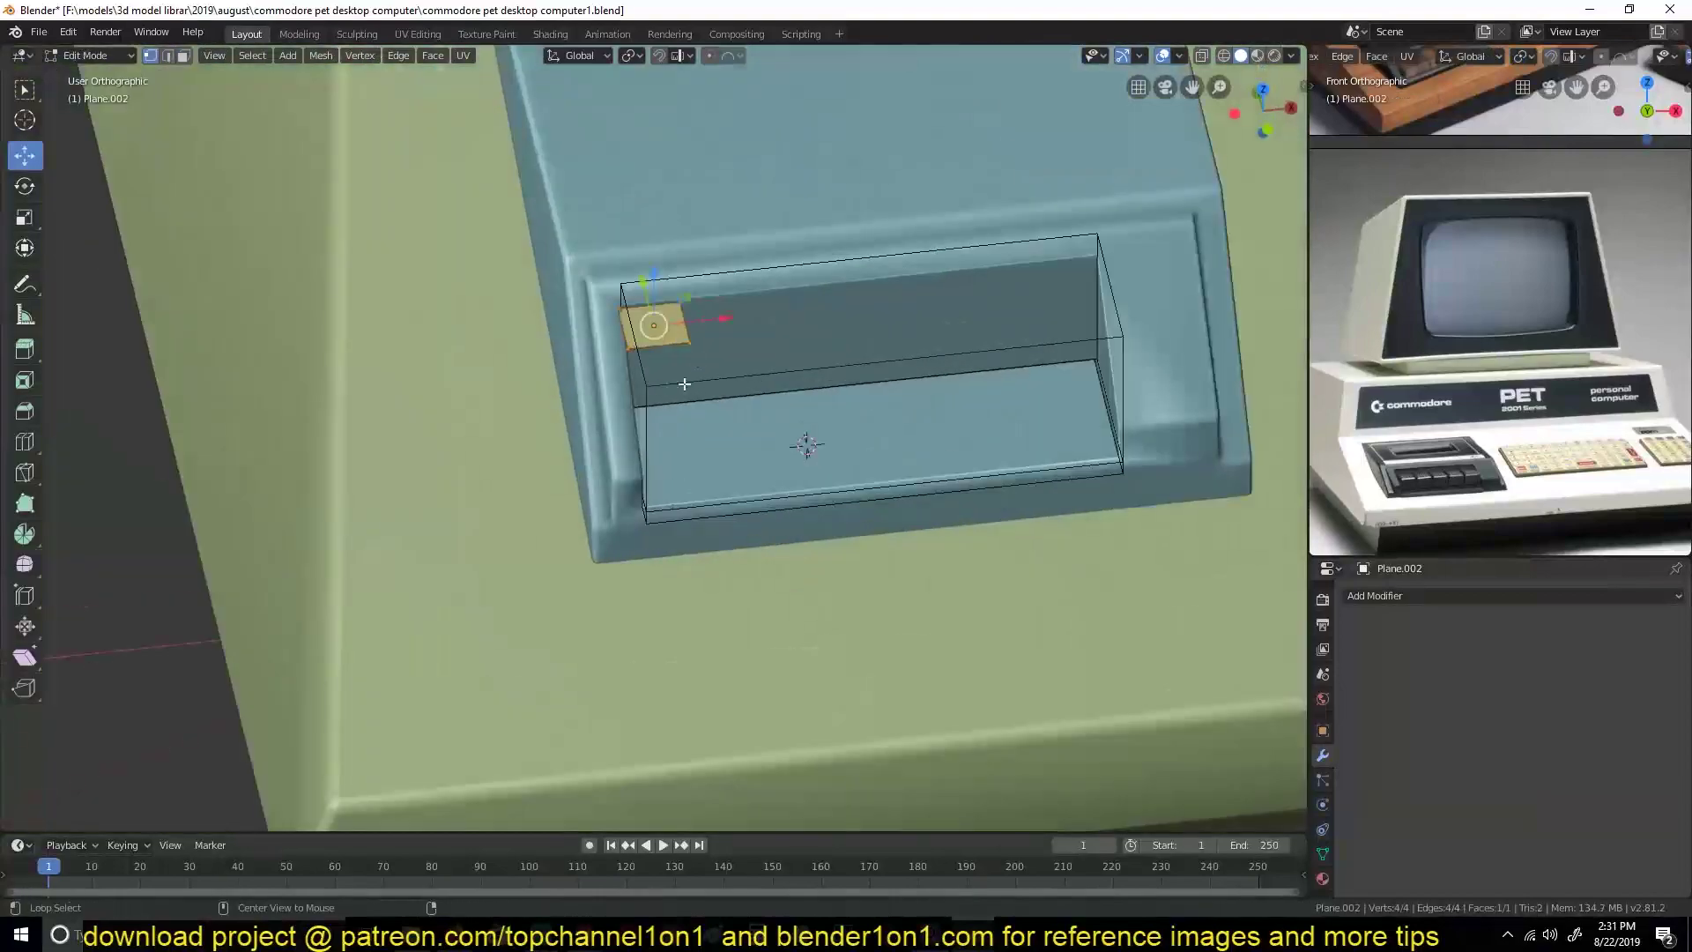
left_click(752, 417)
mouse_move(751, 418)
middle_mouse_down()
mouse_move(610, 398)
mouse_move(1057, 493)
middle_mouse_up()
key("ctrl+s")
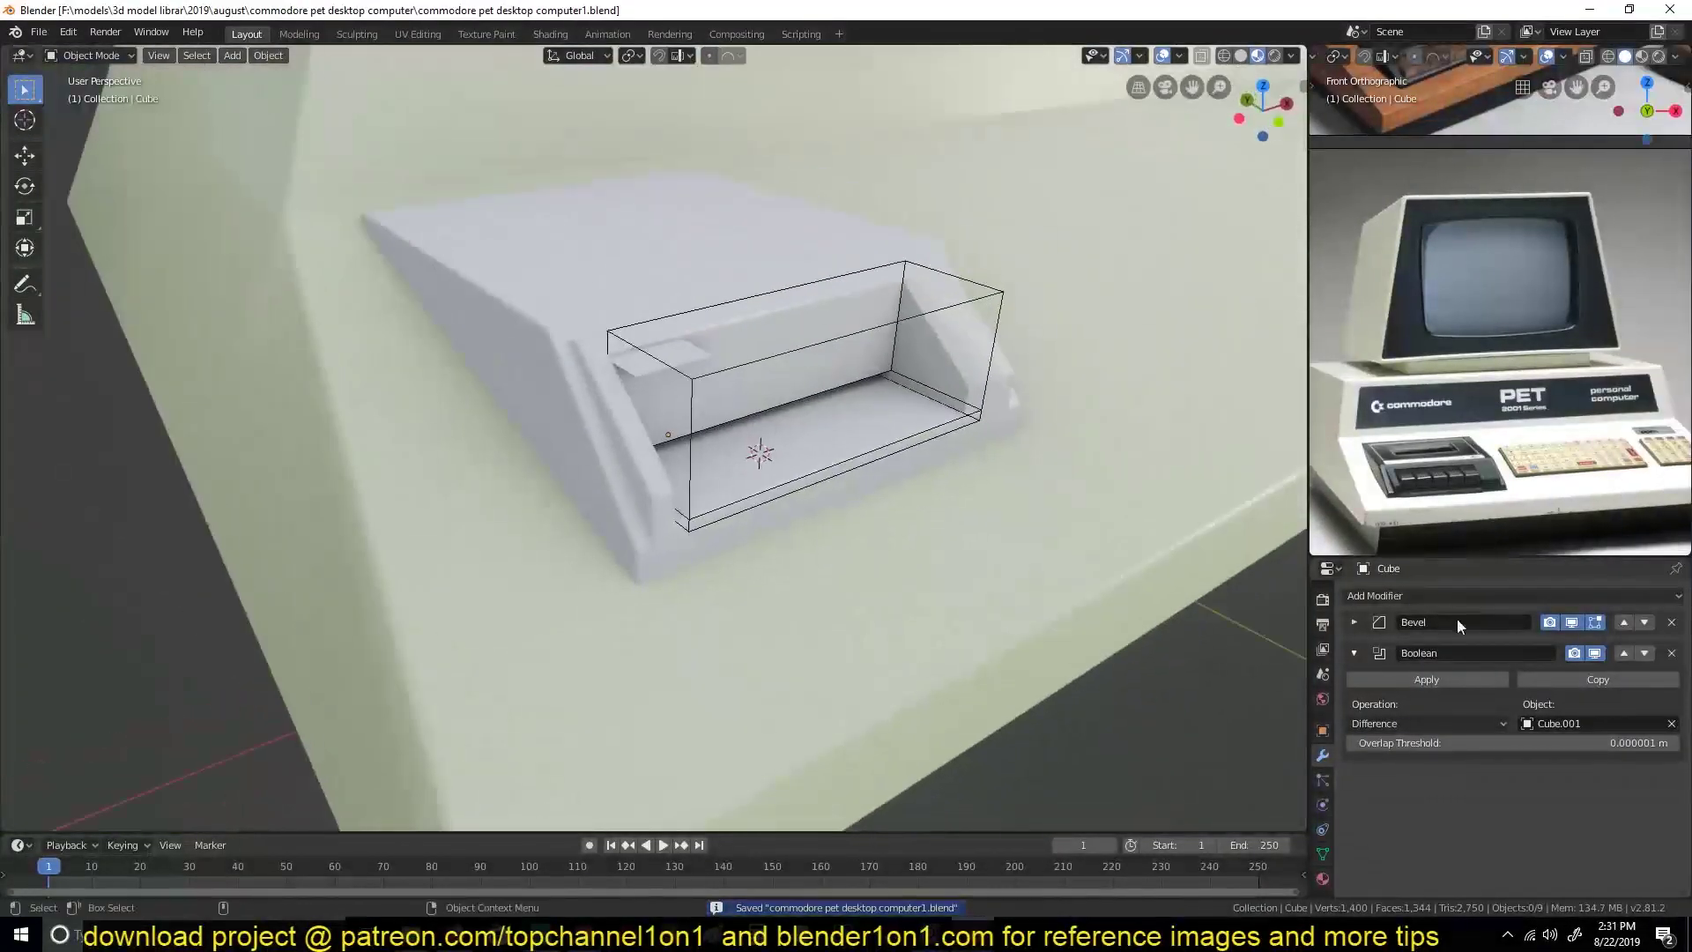
Enable Ambient Occlusion and select Plane.002 for editing.
left_click(1322, 600)
left_click(1360, 609)
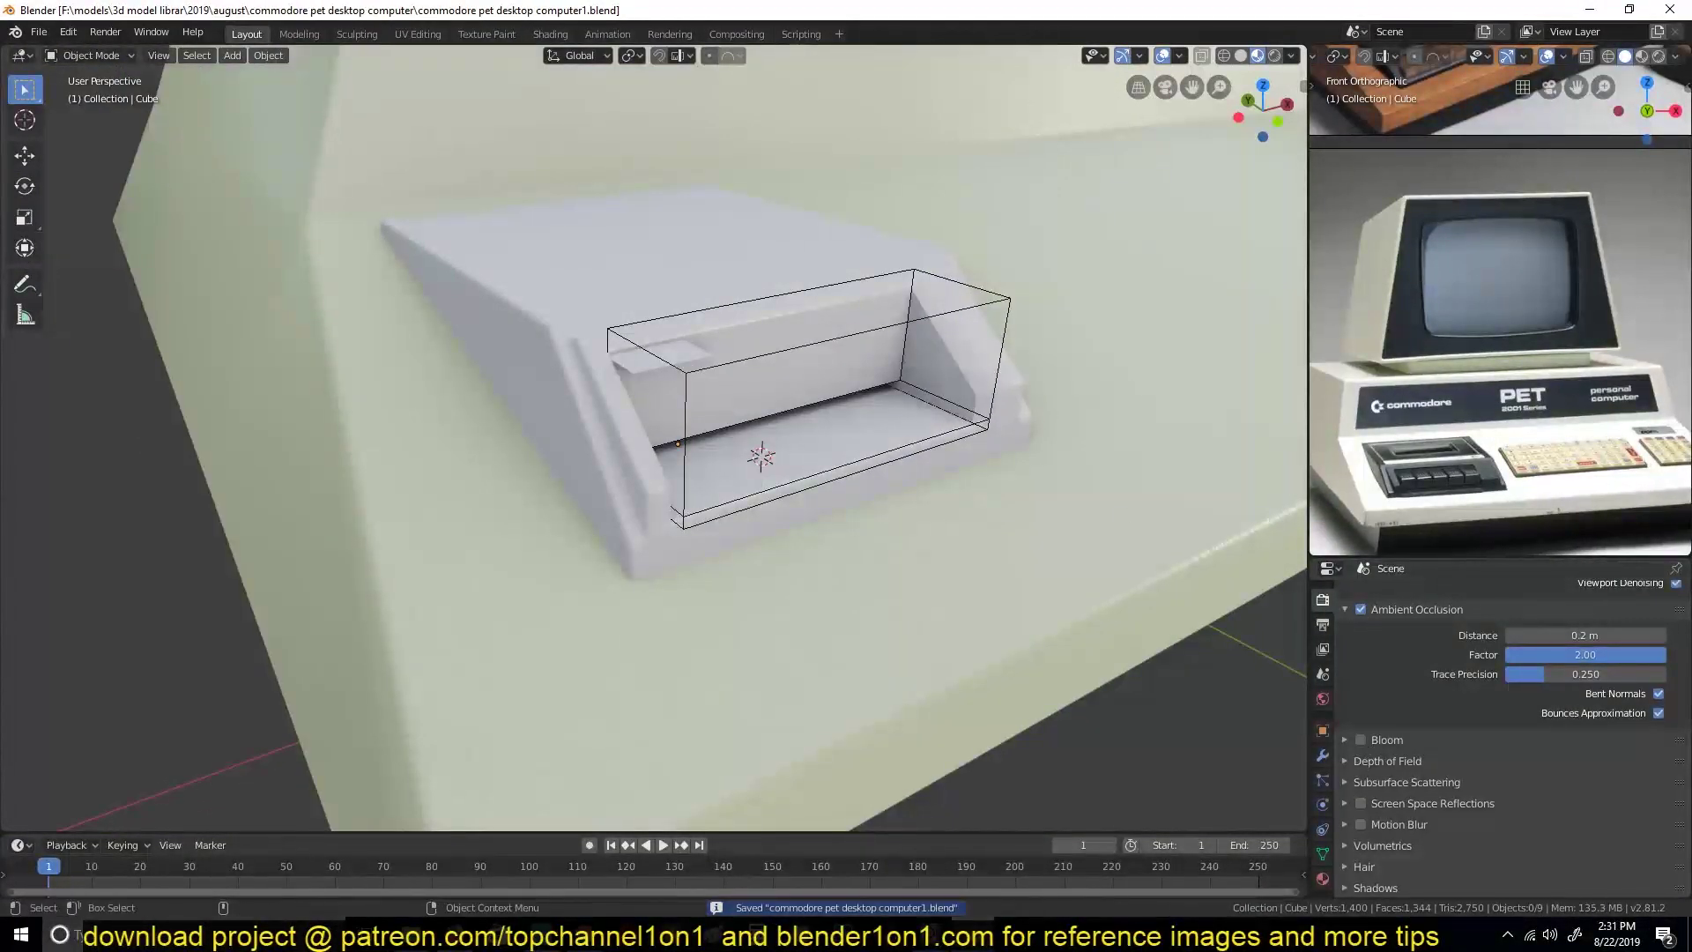
left_click(1241, 55)
scroll(909, 319, "up", 4)
left_click(659, 351)
key("Tab")
middle_click_drag(659, 350, 690, 266)
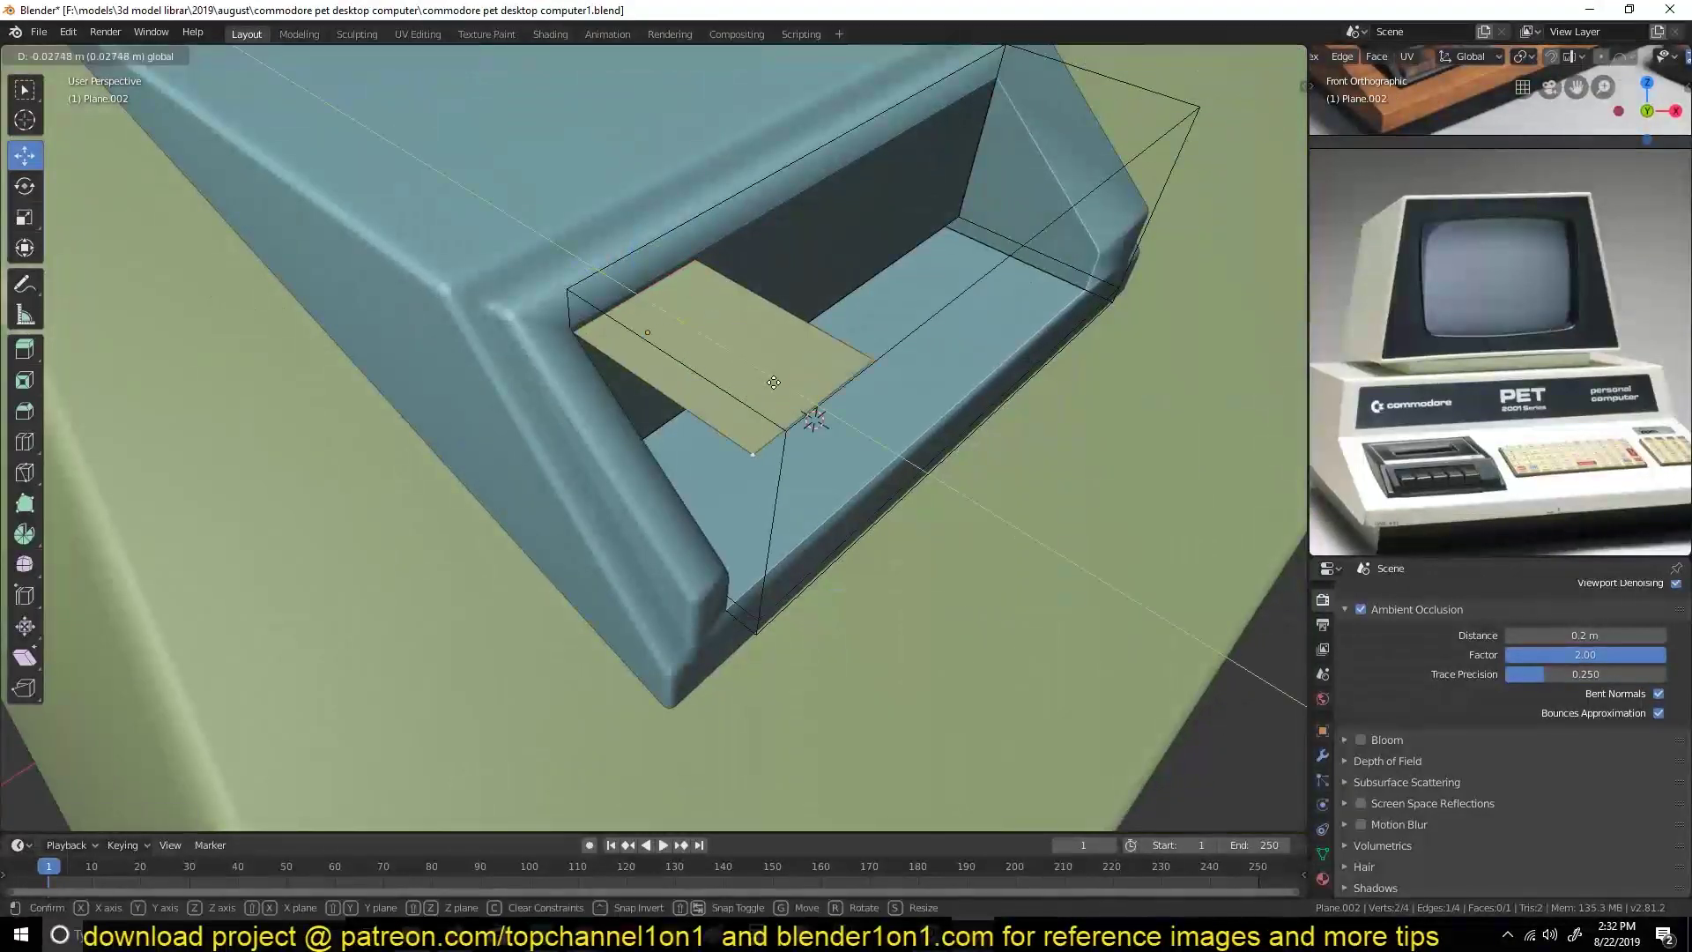
Scale the selected box face along X and set the bevel angle to 30 degrees.
left_click(799, 501)
mouse_move(799, 500)
middle_mouse_down()
mouse_move(747, 370)
mouse_move(819, 403)
middle_mouse_up()
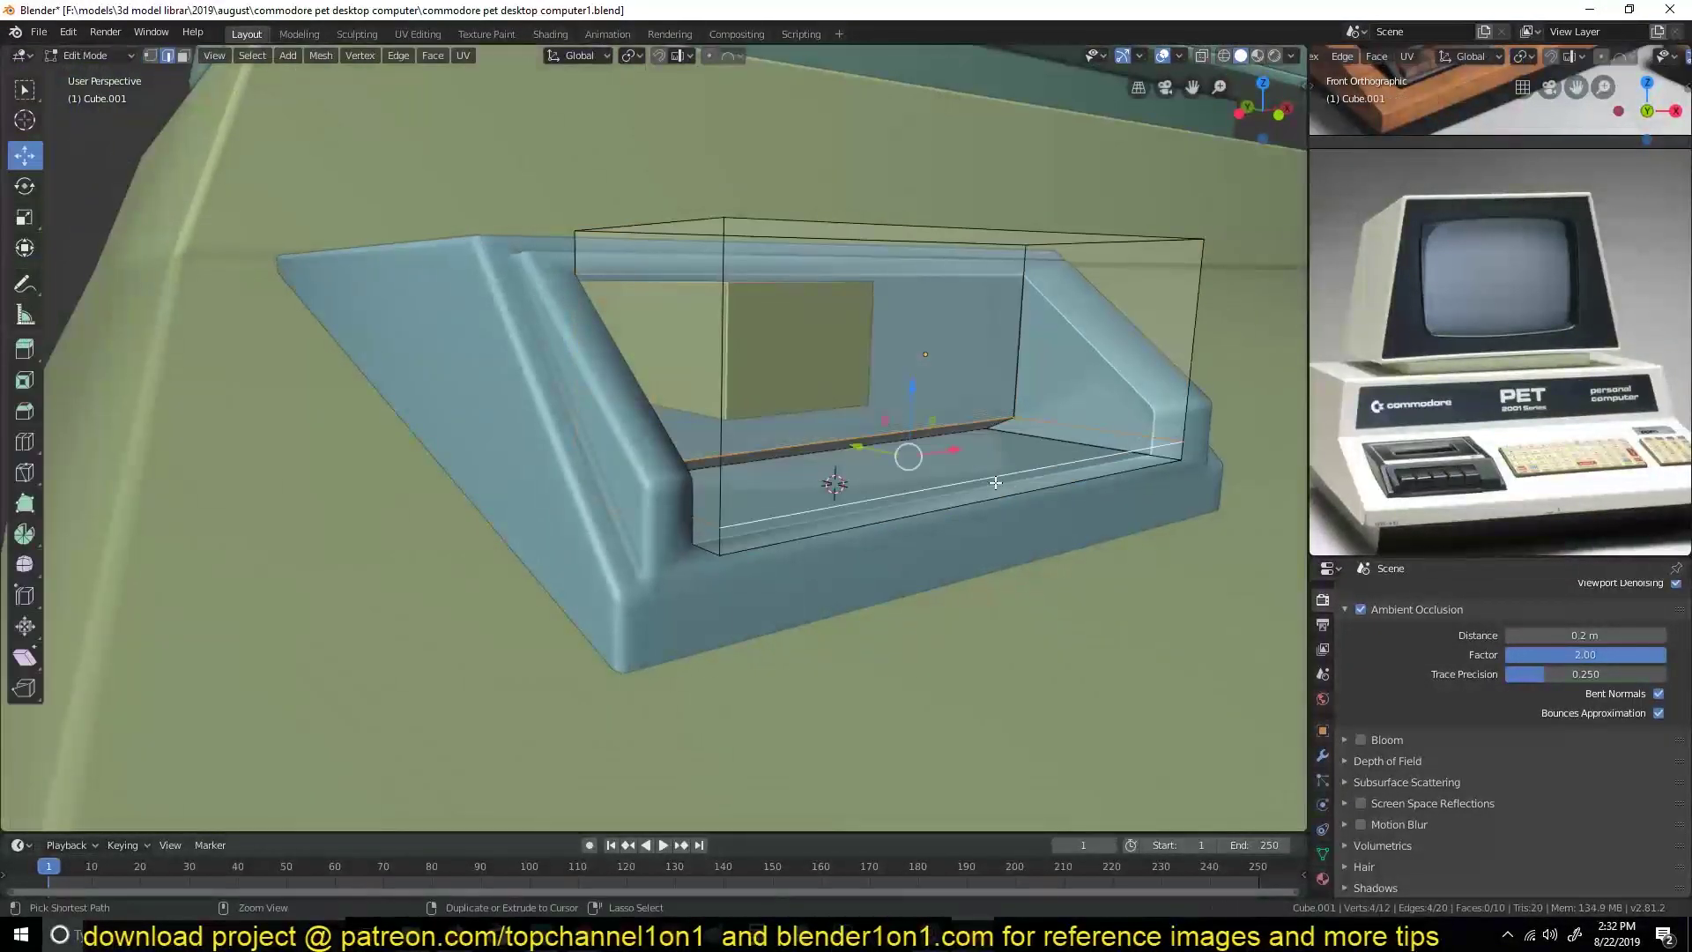
scroll(868, 172, "up", 4)
middle_click_drag(868, 172, 758, 284)
left_click(758, 285)
key("s")
key("x")
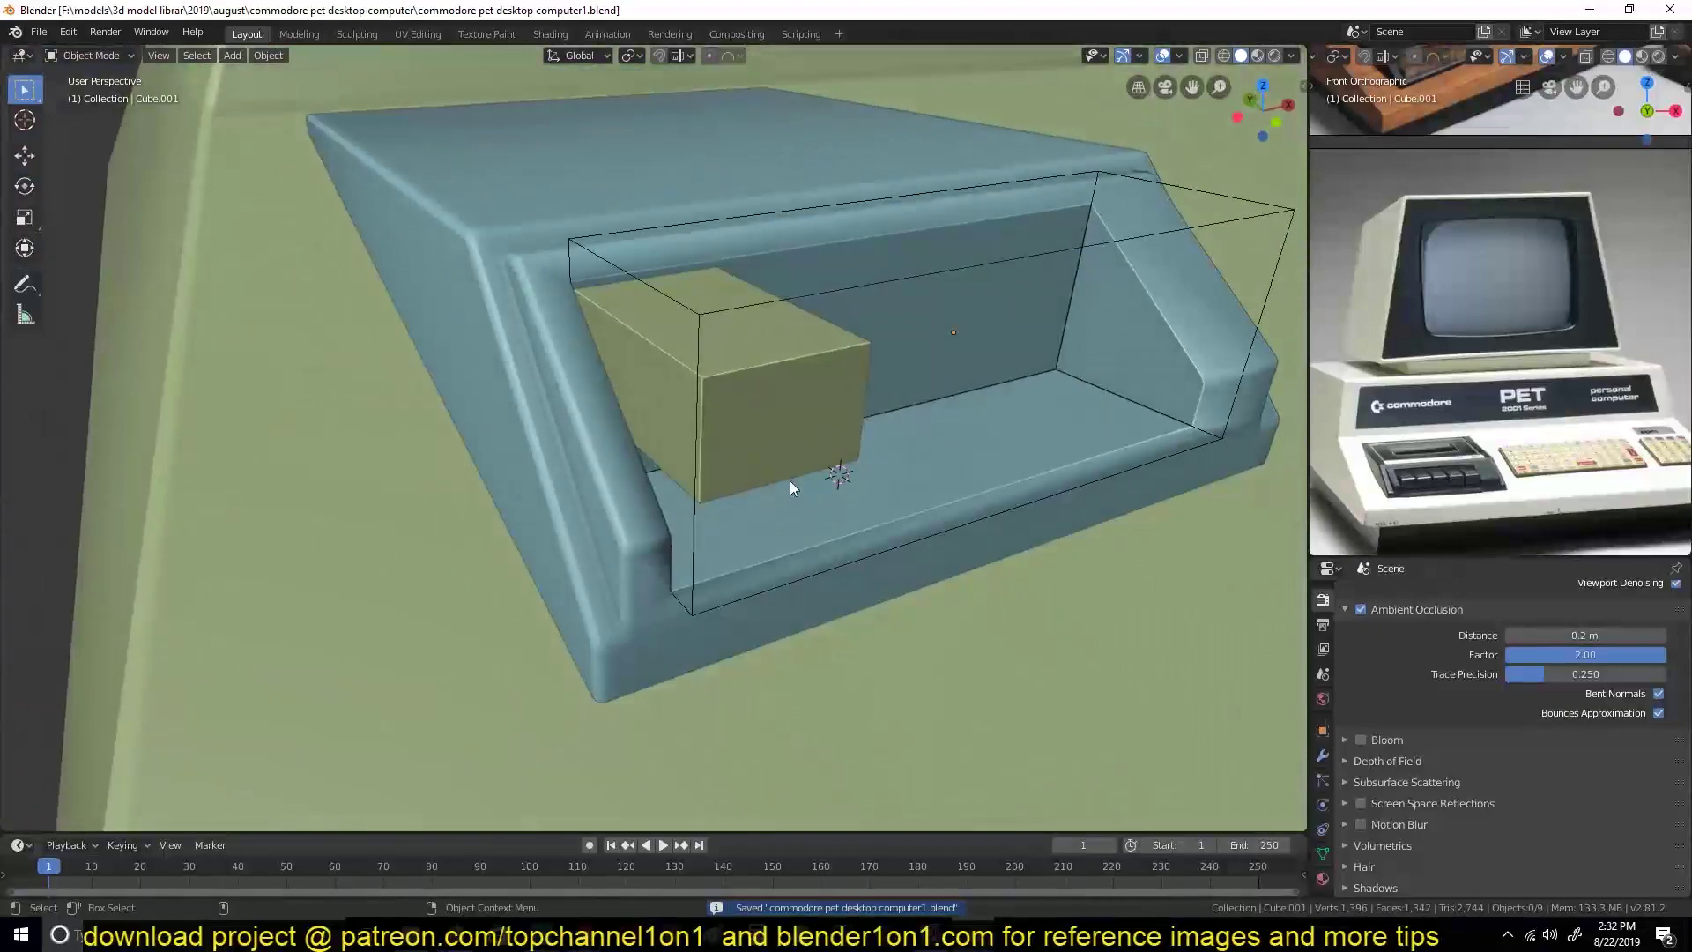
scroll(1609, 783, "down", 2)
type("30d")
key("Return")
Apply the scale of the small key box inside the deck housing.
scroll(1609, 783, "up", 2)
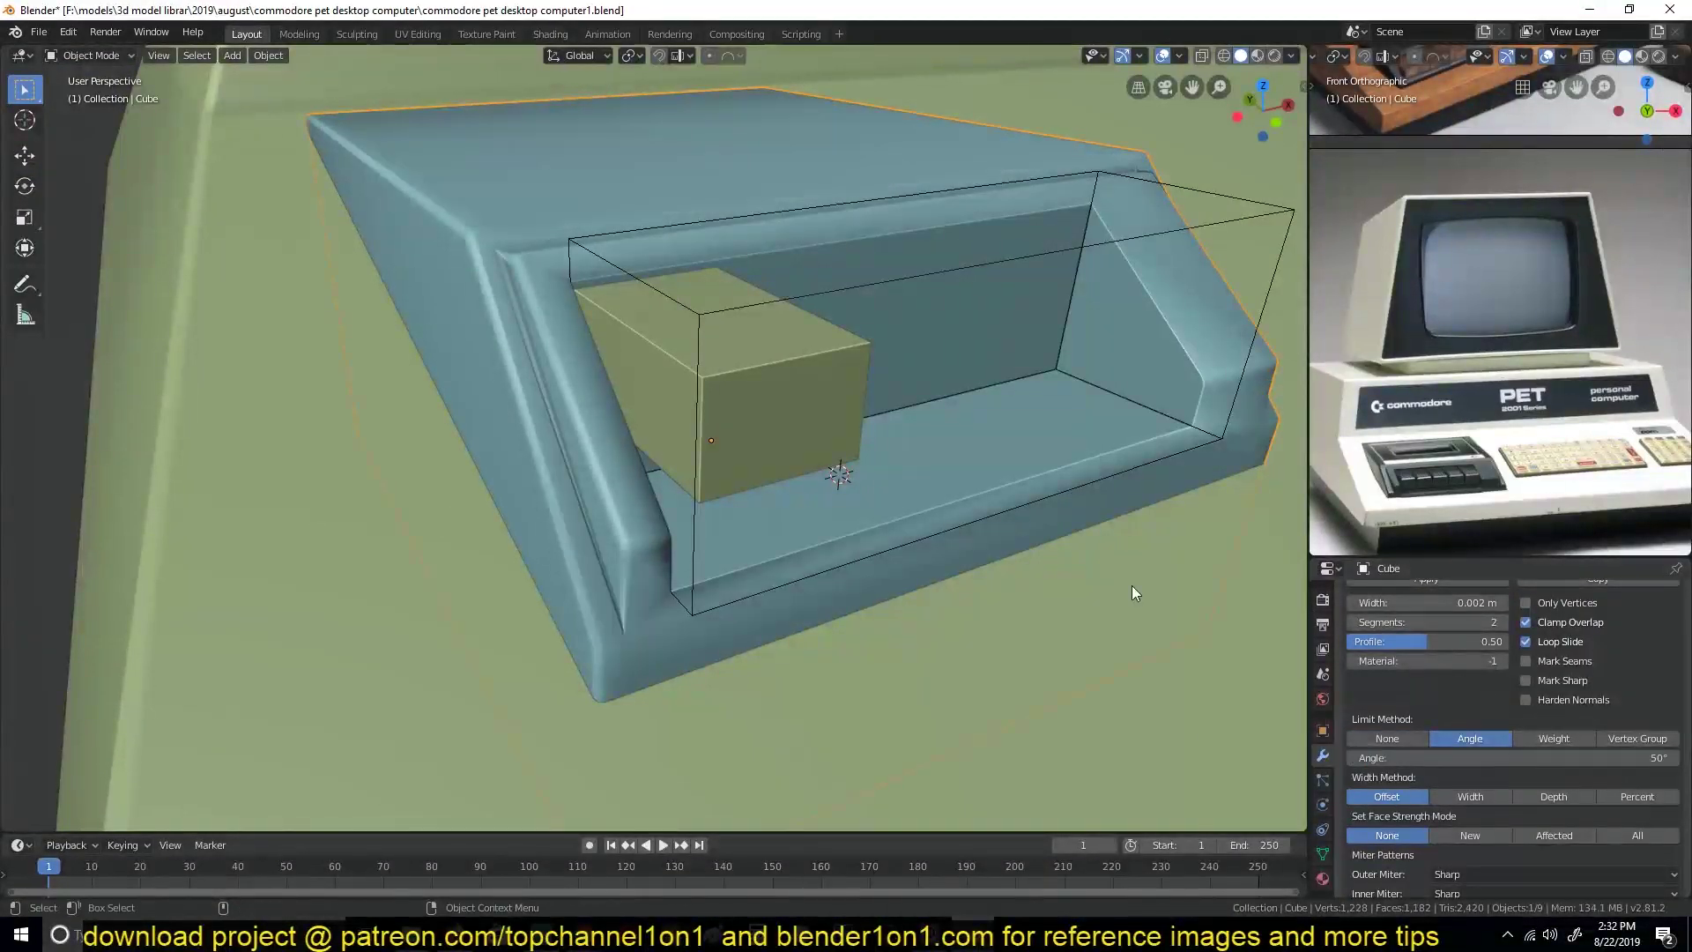
middle_click_drag(1133, 585, 954, 473)
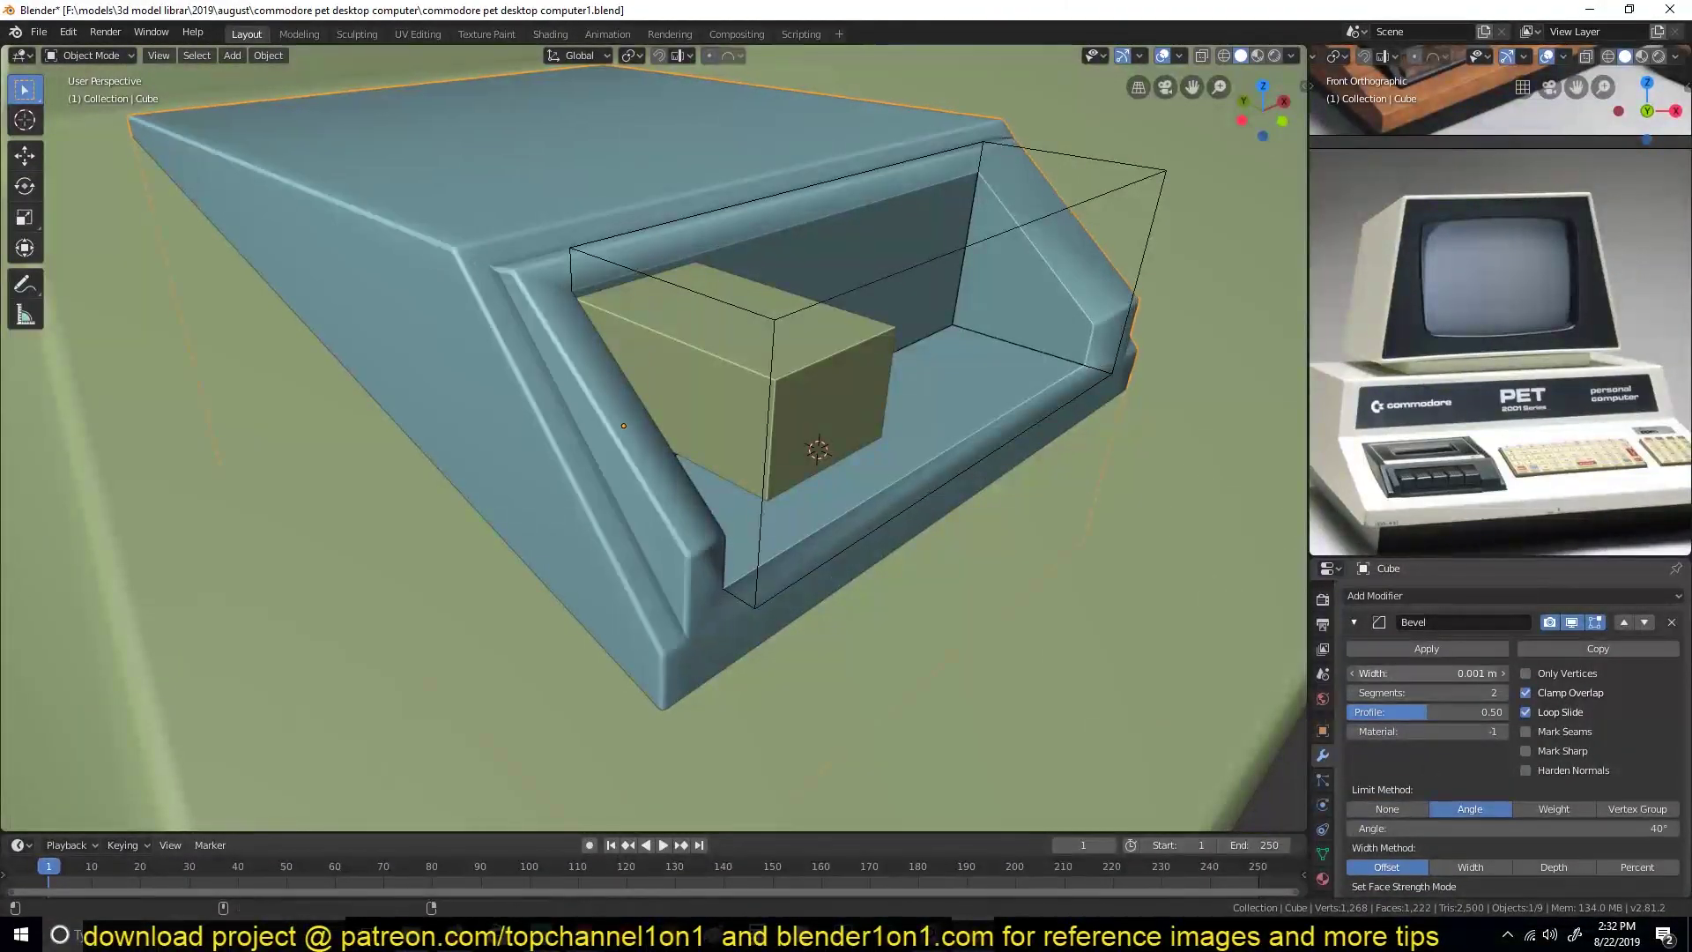
scroll(680, 477, "down", 4)
scroll(717, 477, "up", 4)
middle_click_drag(717, 477, 777, 408)
left_click(777, 408)
key("ctrl+s")
key("ctrl+a")
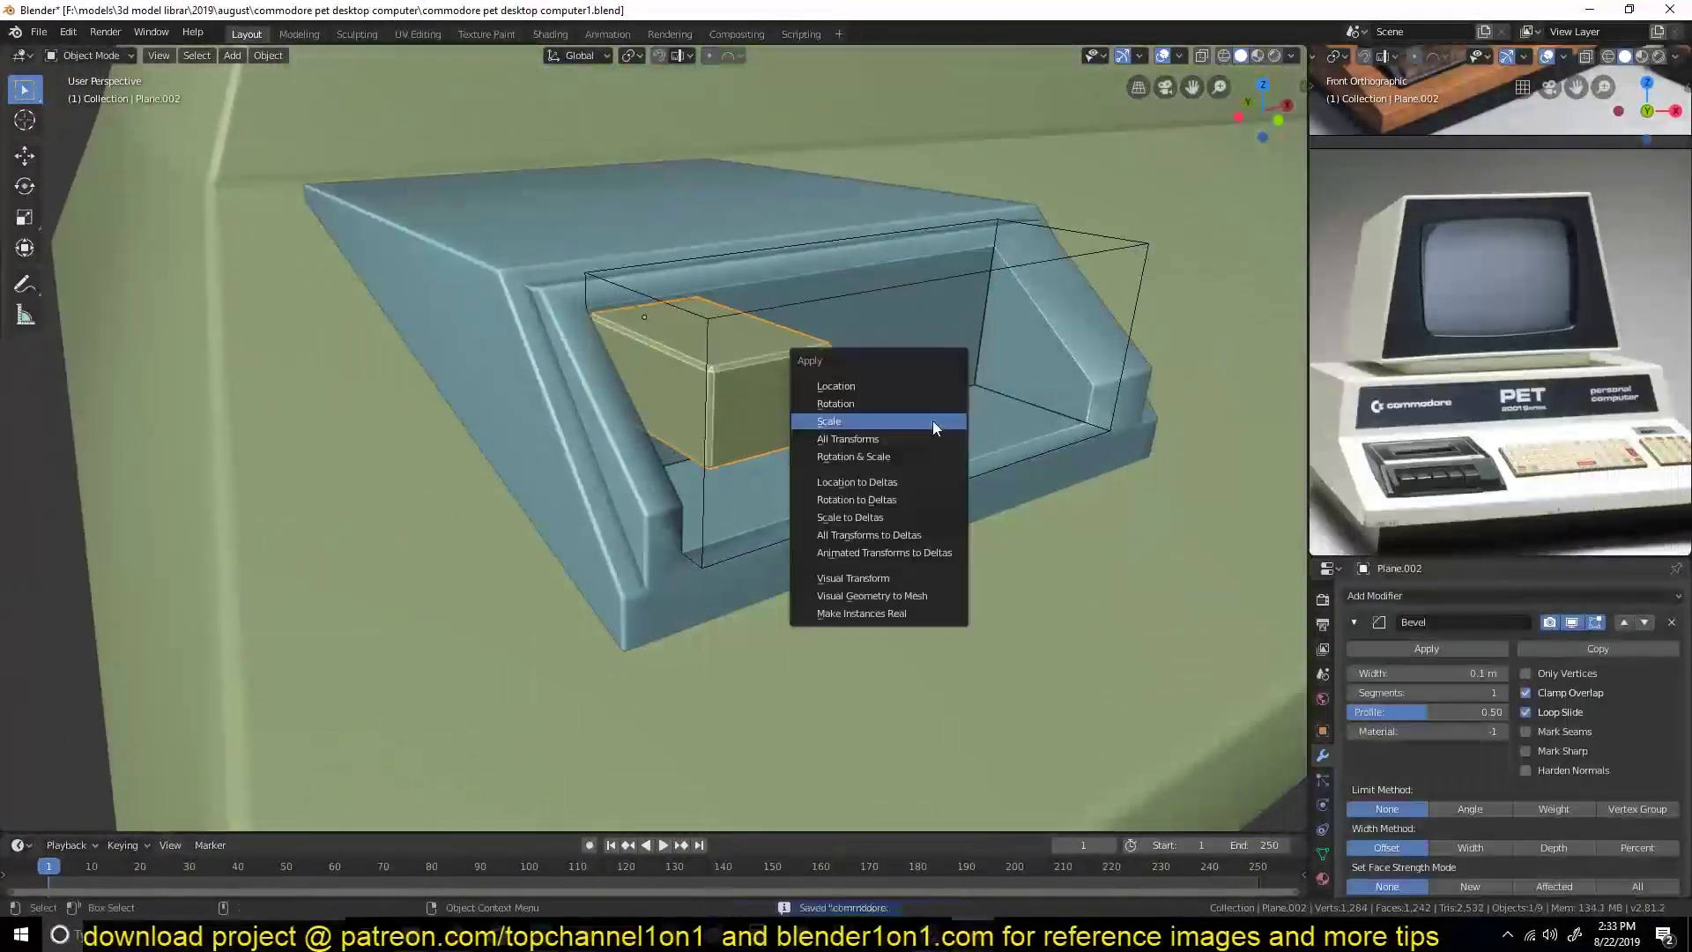
left_click(933, 420)
Reselect the key box, save, and view the row of five arrayed keys.
middle_click_drag(892, 530, 797, 425)
left_click(798, 424)
key("ctrl+s")
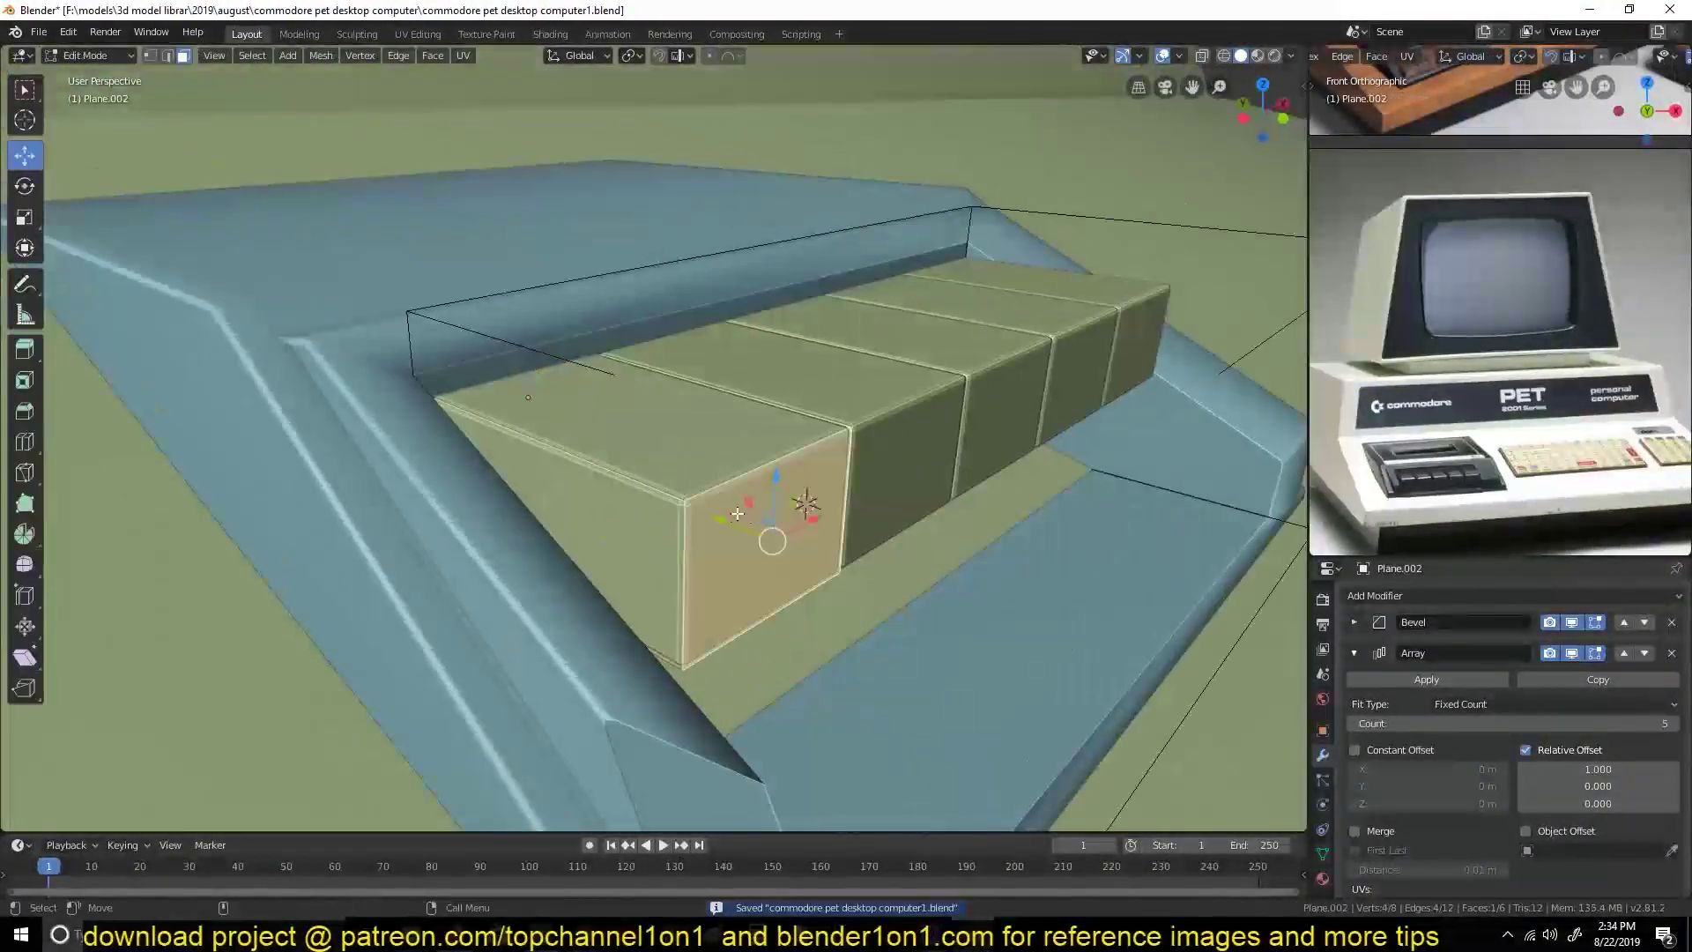
scroll(736, 514, "down", 4)
middle_click_drag(737, 514, 689, 455)
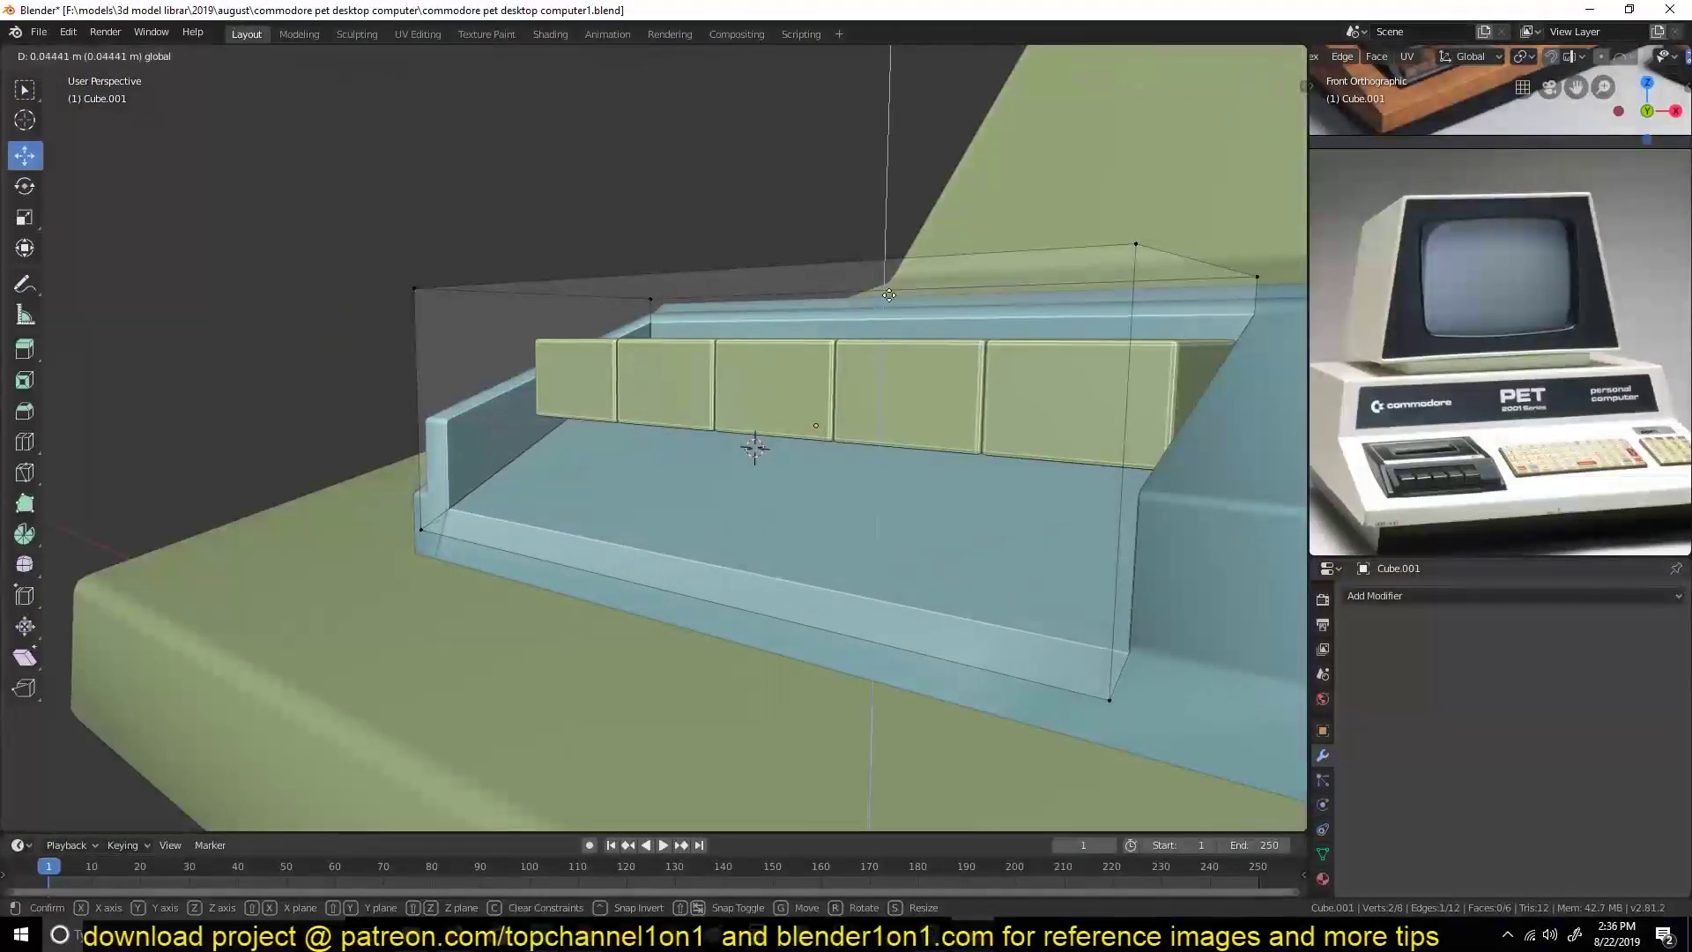
Confirm the recess box position and add an edge loop to form the front step.
left_click(888, 296)
middle_click_drag(888, 295, 634, 506)
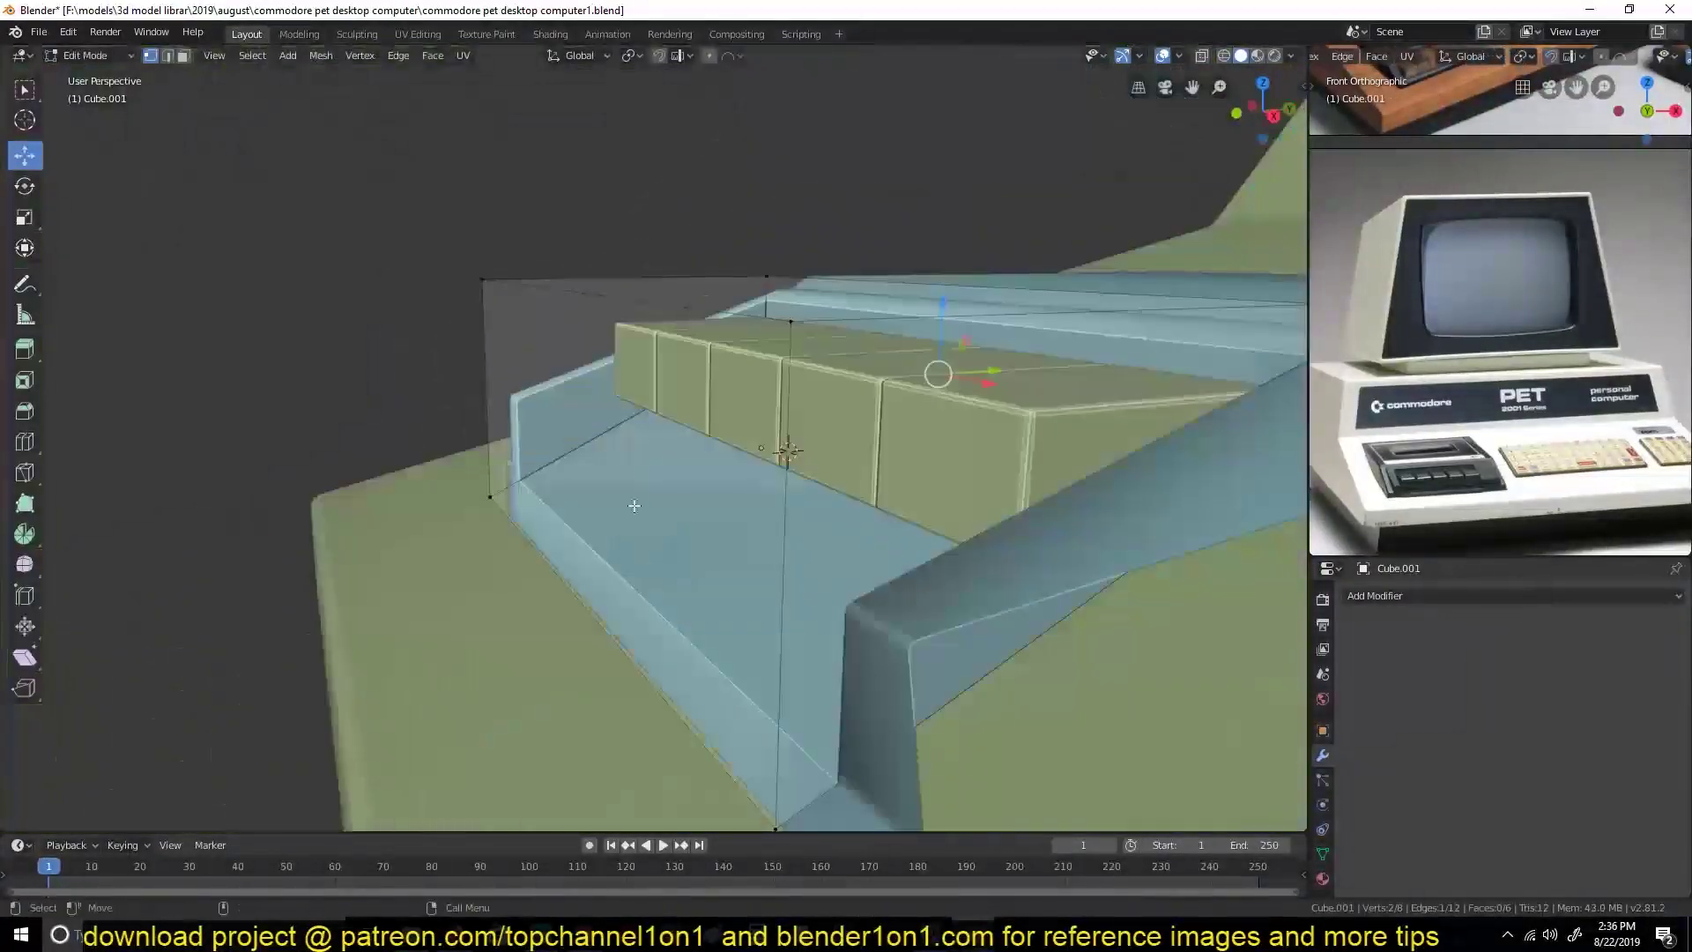
left_click(881, 720)
left_click(876, 551)
key("s")
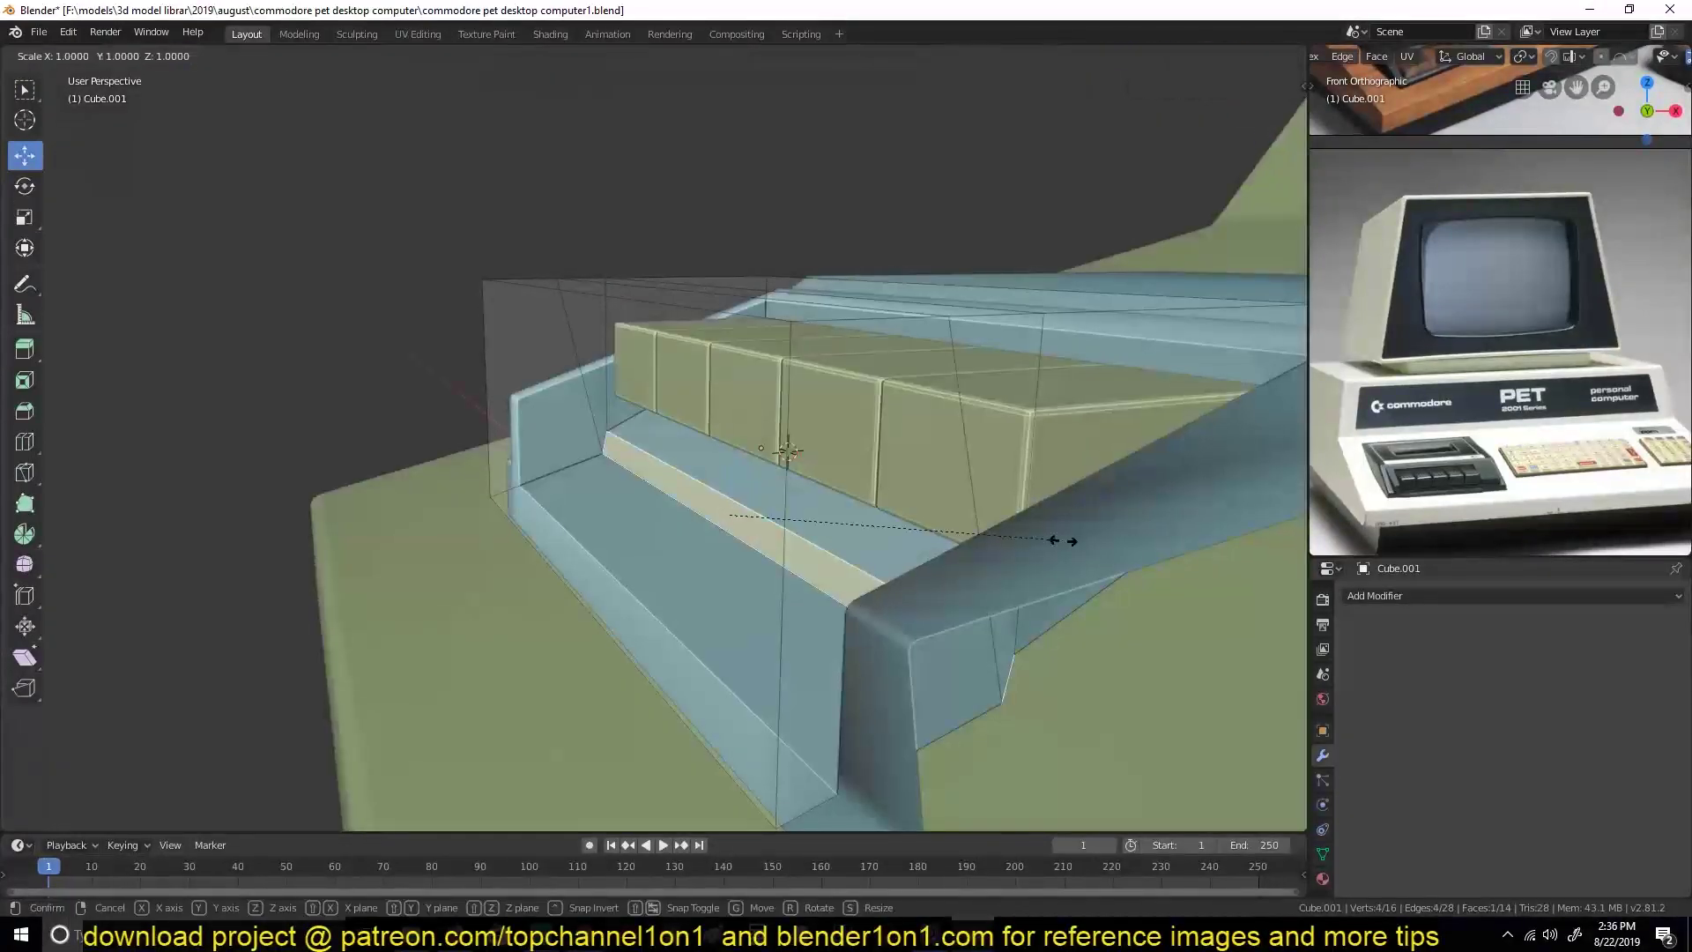
right_click(1063, 540)
mouse_move(1062, 540)
middle_mouse_down()
mouse_move(812, 520)
mouse_move(956, 547)
middle_mouse_up()
scroll(813, 520, "down", 5)
Select the front step face in face mode, then clear the selection and save.
key("alt+a")
key("3")
left_click(837, 484)
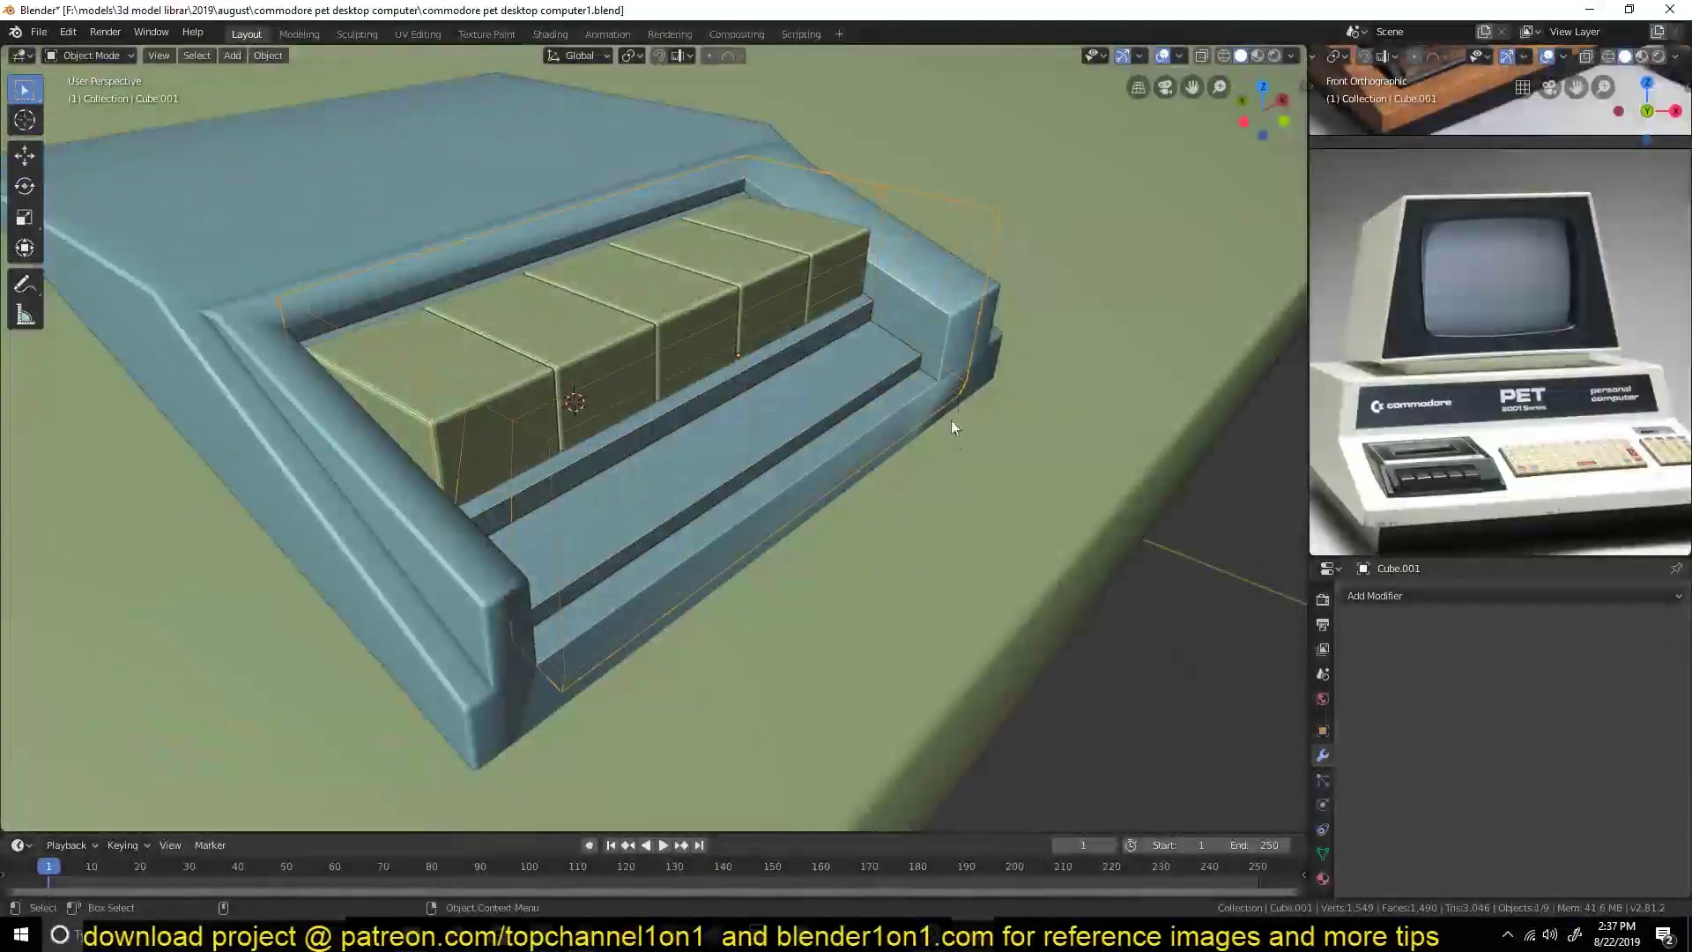
middle_click_drag(950, 420, 893, 537)
key("alt+a")
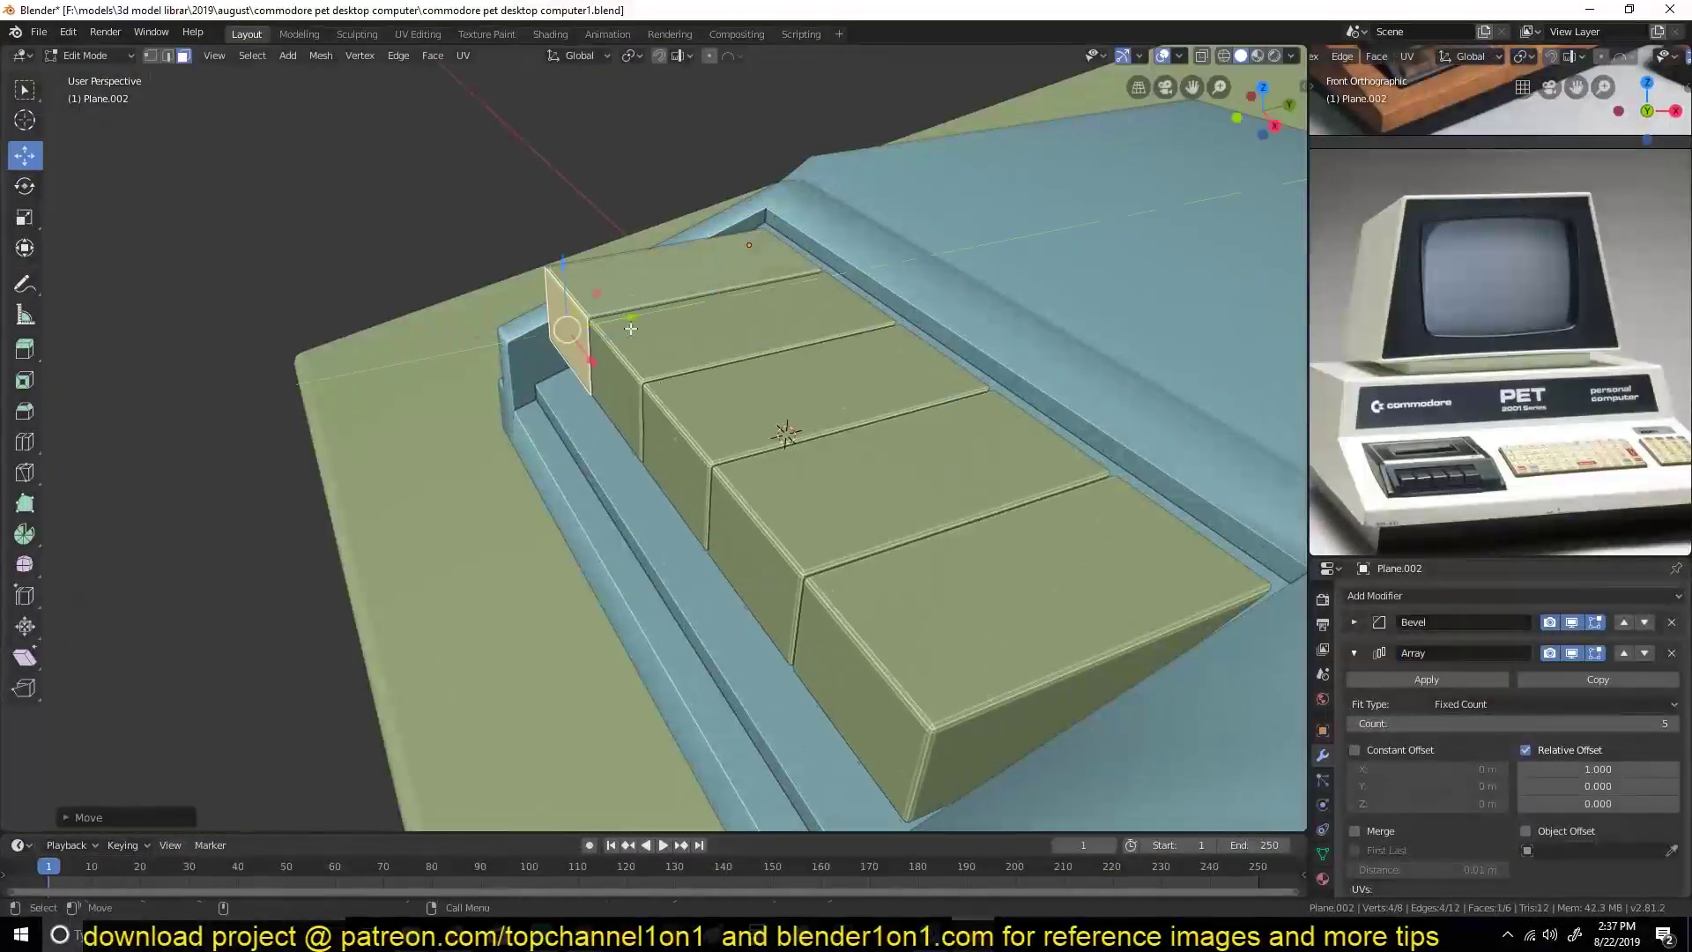
scroll(738, 474, "down", 4)
key("ctrl+s")
Edit the blue deck housing's mesh to inset a recessed window on top.
scroll(796, 514, "down", 4)
left_click(775, 441)
key("Tab")
scroll(776, 441, "up", 4)
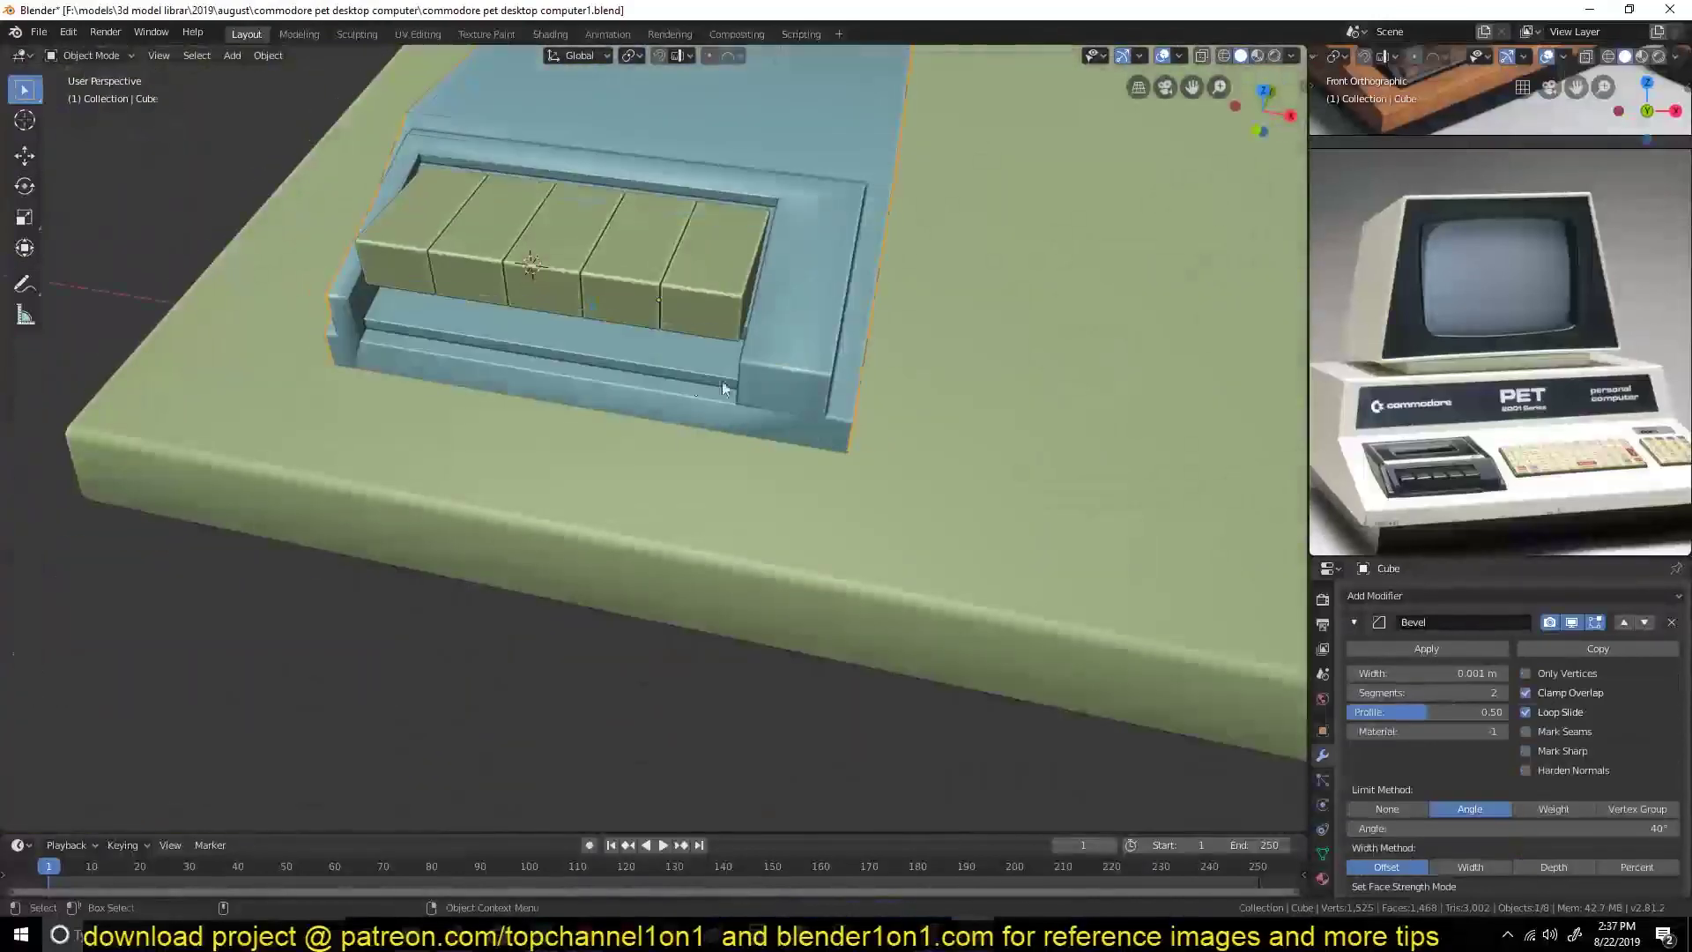
middle_click_drag(715, 437, 607, 614)
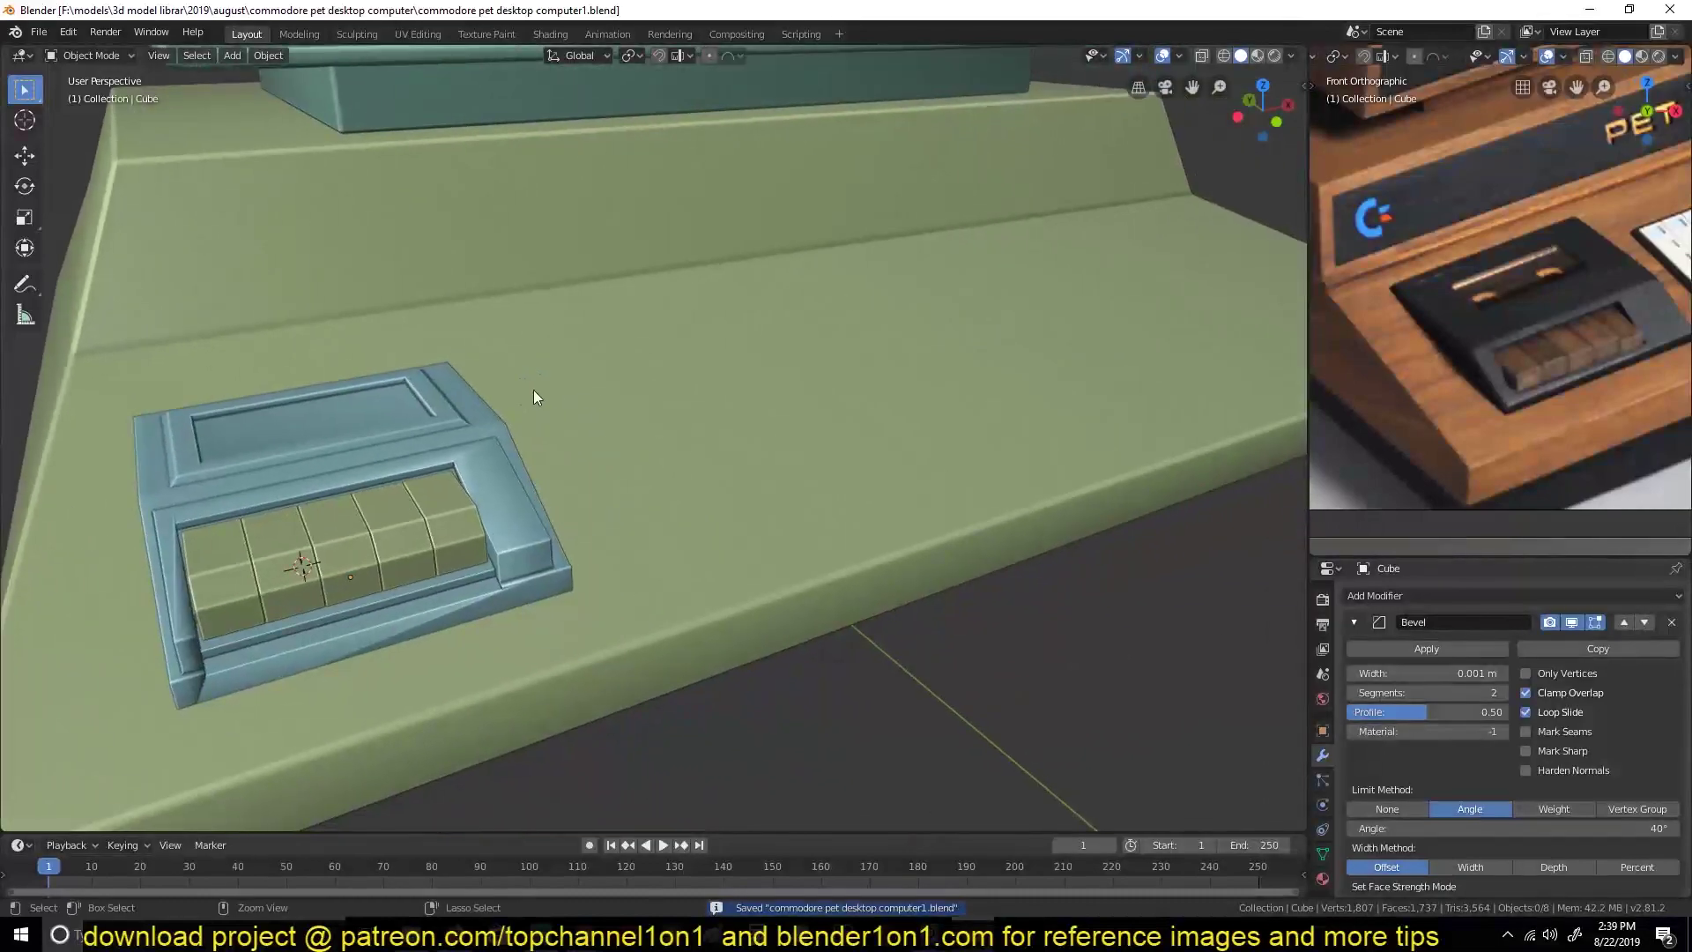
scroll(534, 396, "down", 5)
middle_click_drag(855, 388, 845, 449)
In Material Preview, give the cassette deck's key row the dark_smooth material.
middle_click_drag(514, 834, 680, 606)
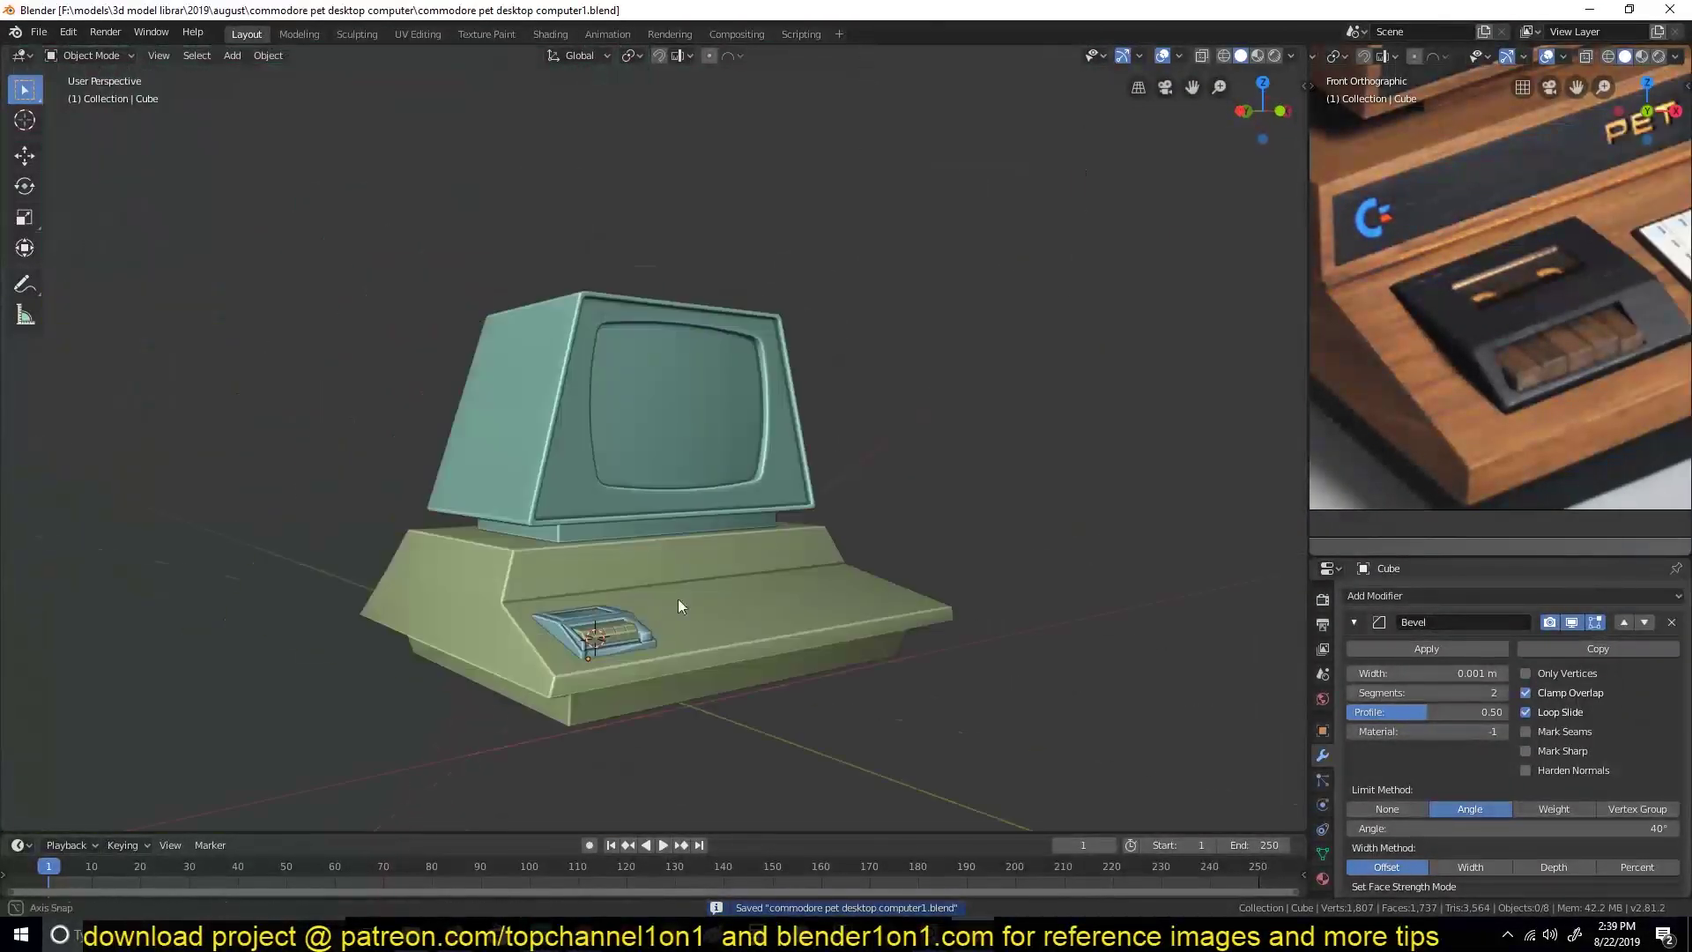
left_click(577, 692)
left_click(1321, 878)
left_click(1354, 669)
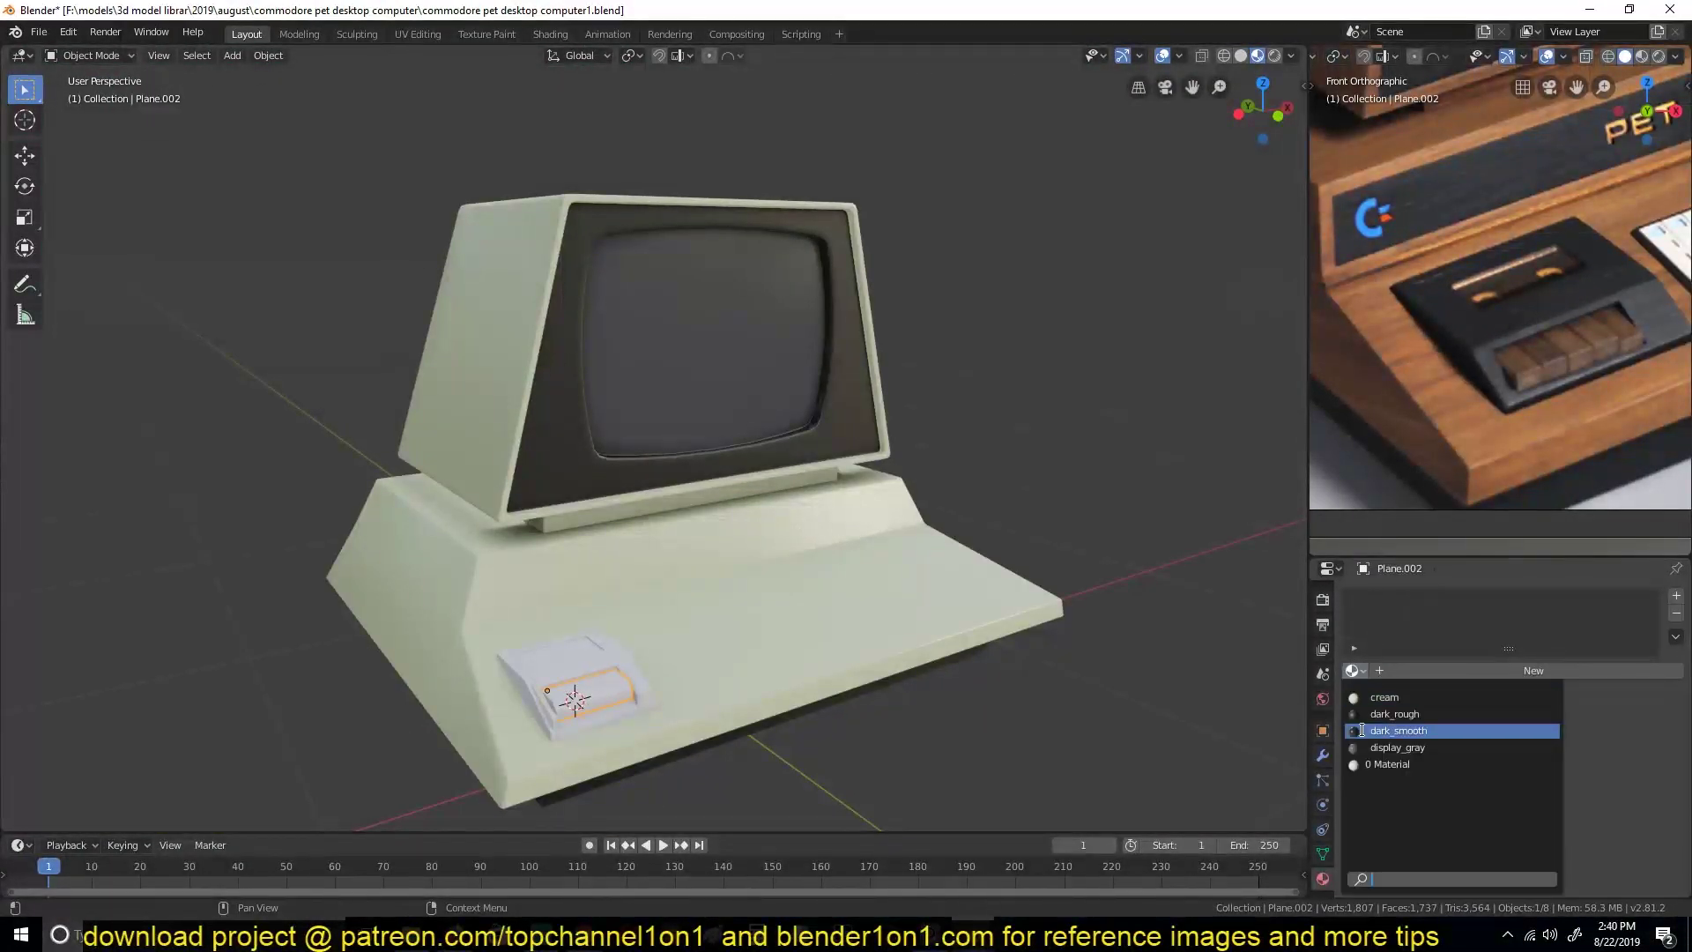
left_click(1374, 730)
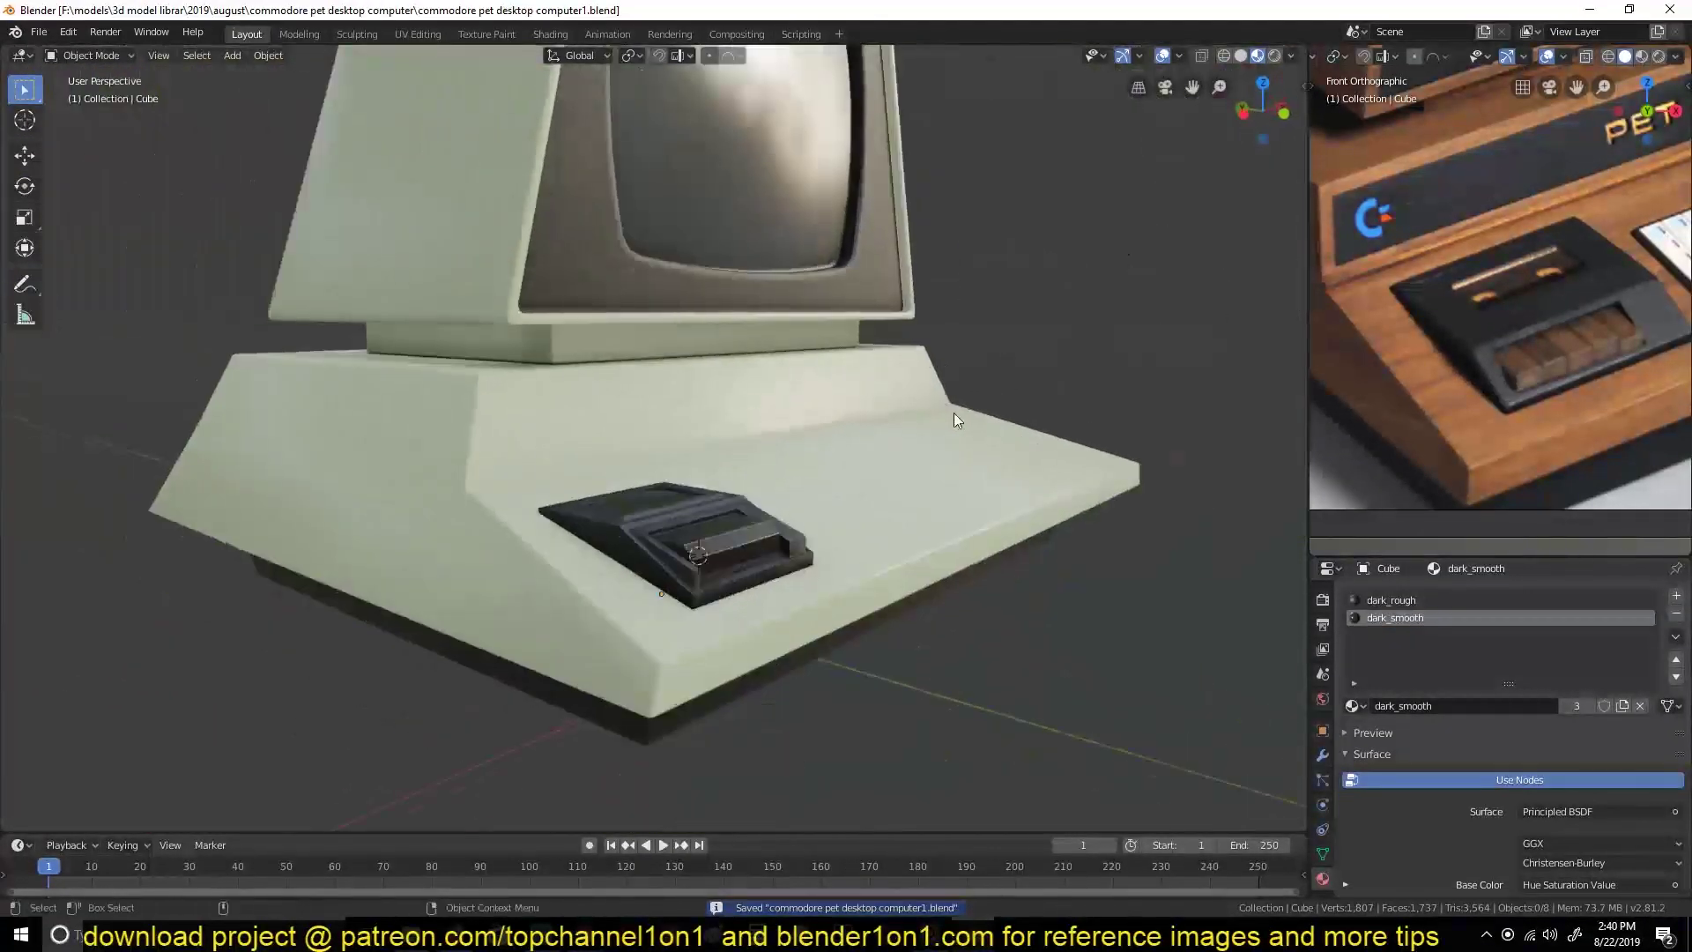
Nudge the key row's face in Edit Mode, then switch to top view and save.
key("Tab")
key("g")
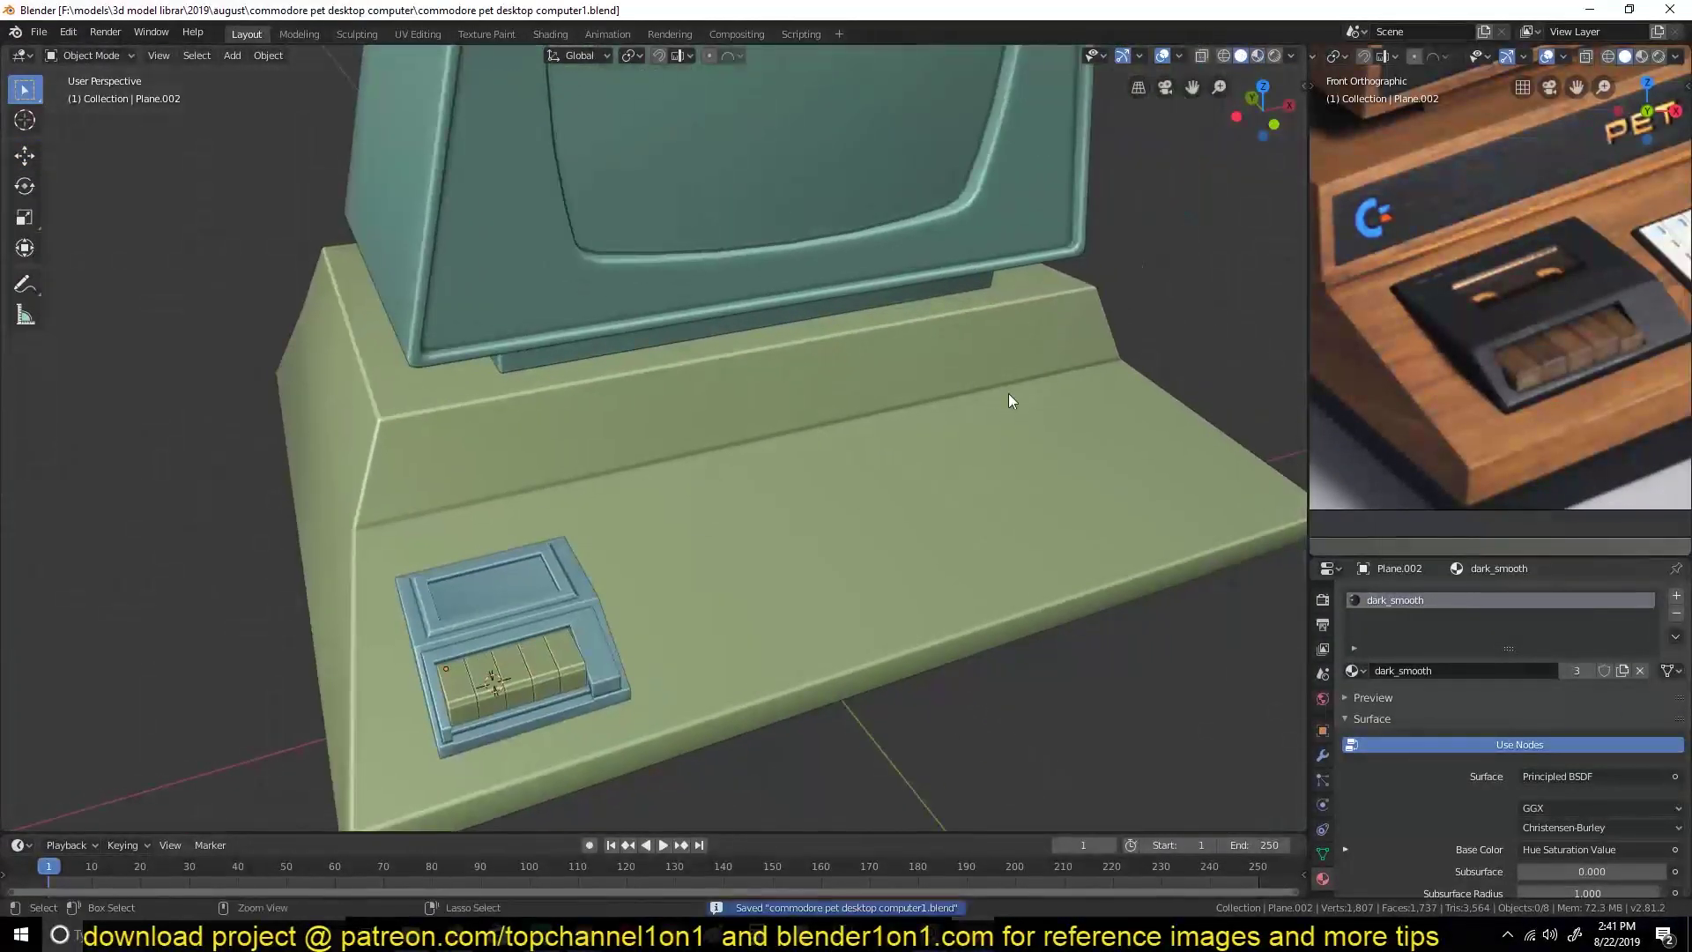
middle_click_drag(1440, 289, 1410, 300, "shift")
middle_click_drag(1146, 291, 1007, 300)
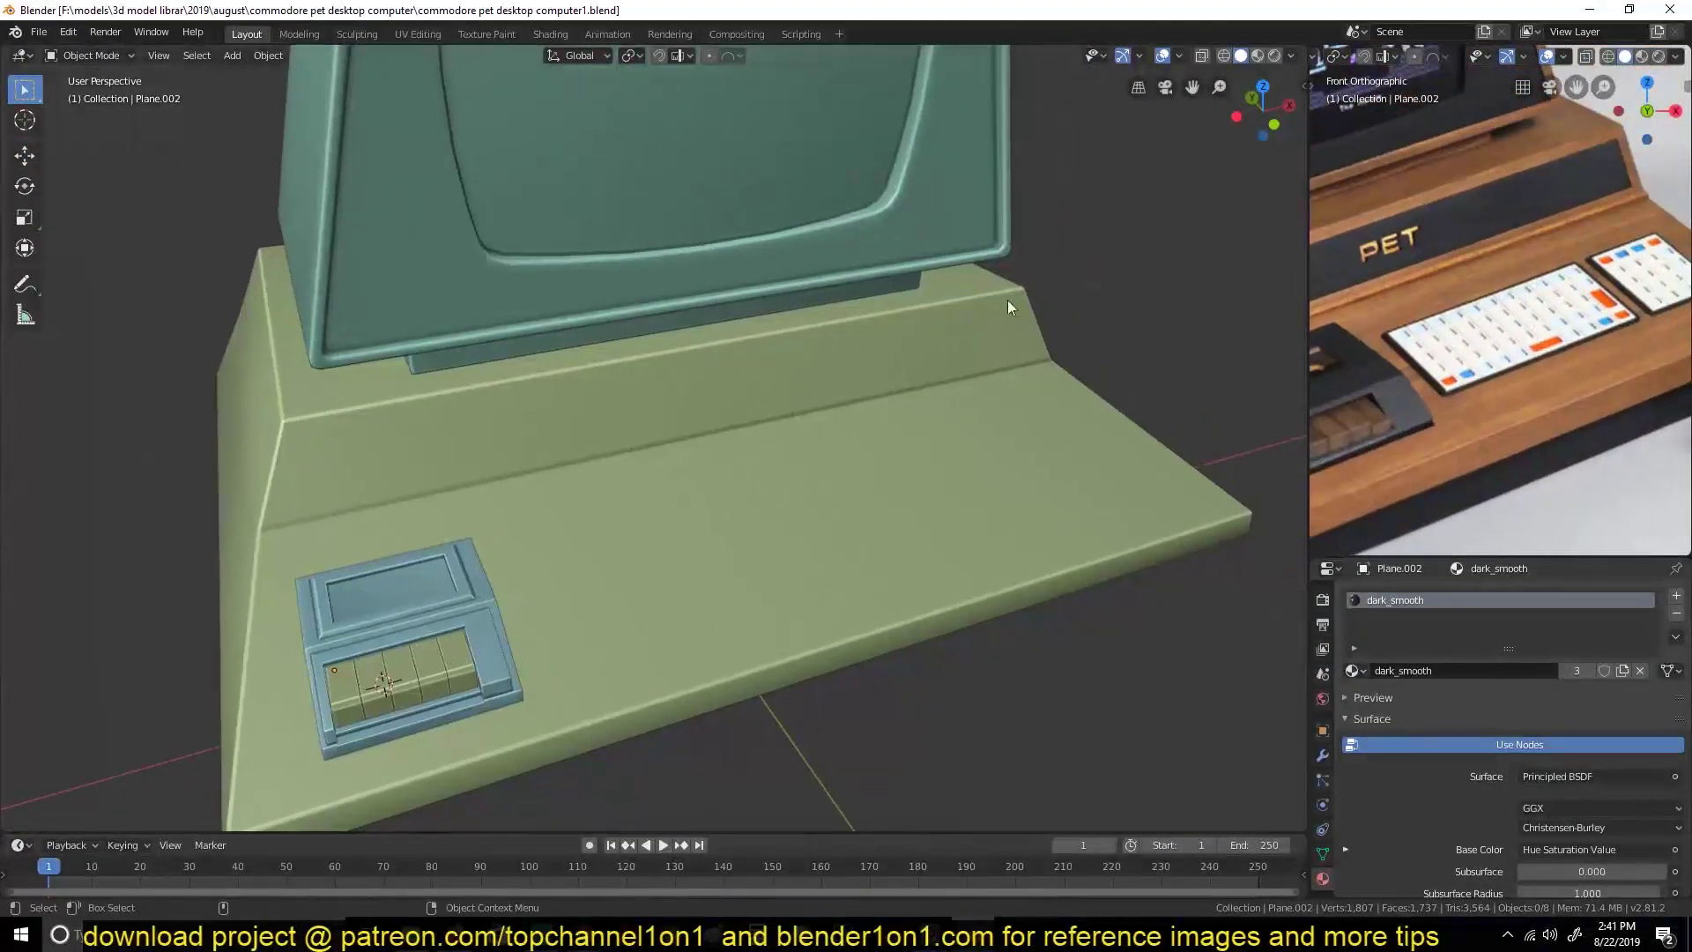
key("KP_7")
key("ctrl+s")
key("shift+a")
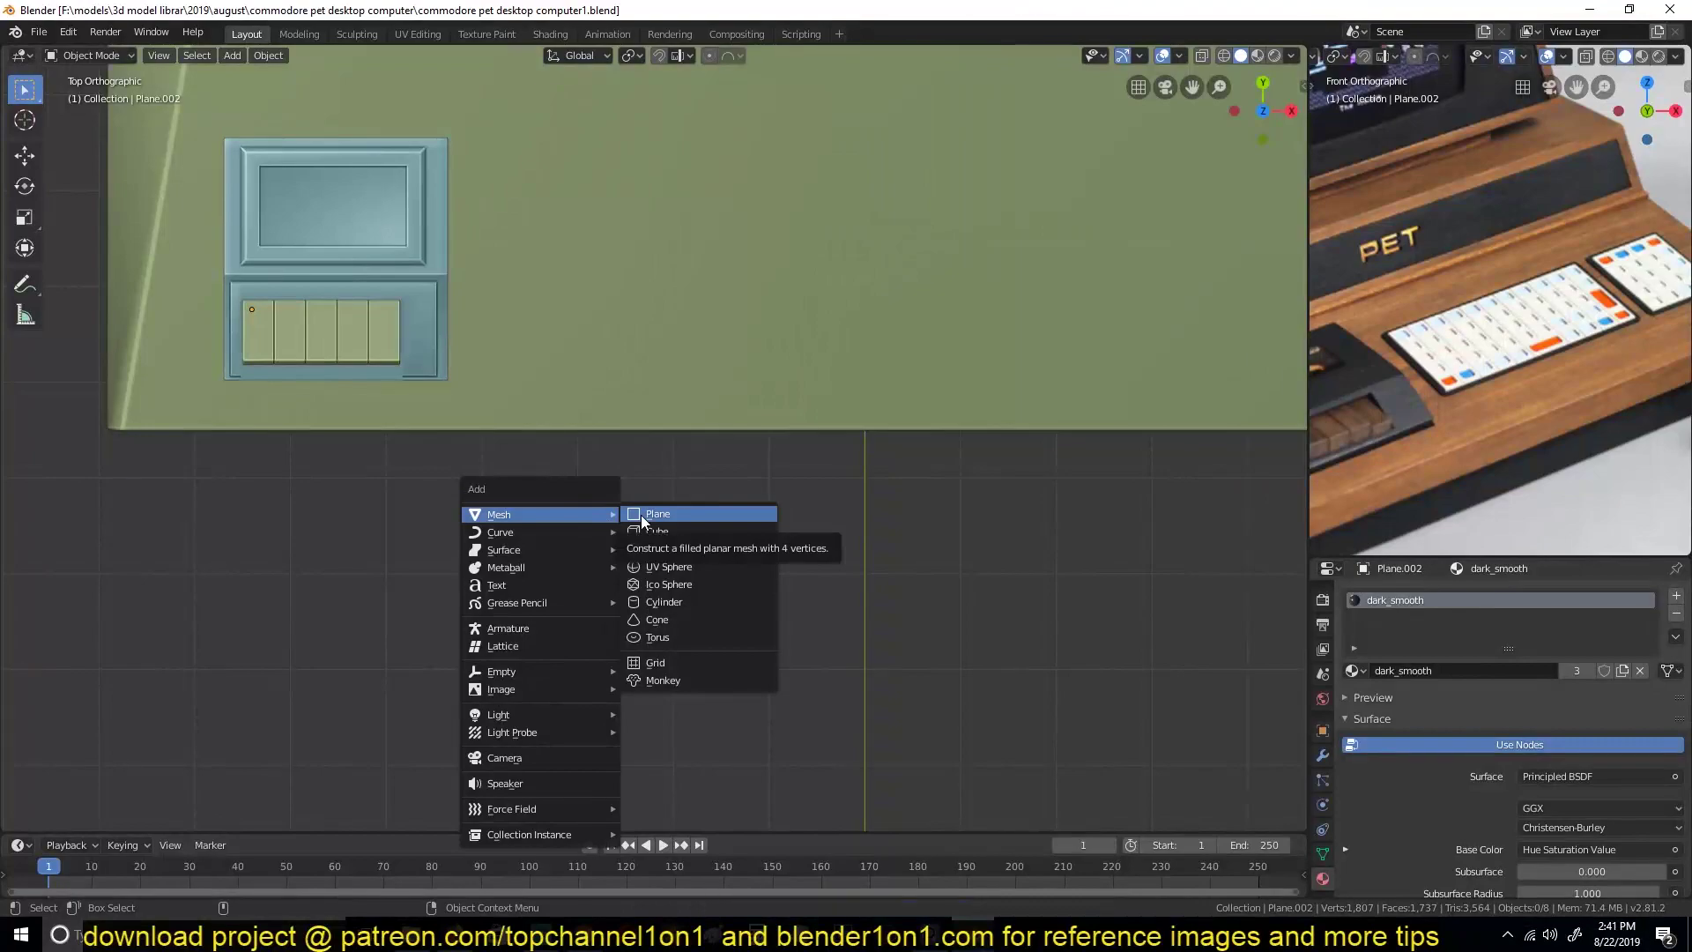
Add a plane, stretch it along X and tilt it to match the base slope.
left_click(642, 521)
key("s")
key("x")
key("g")
key("y")
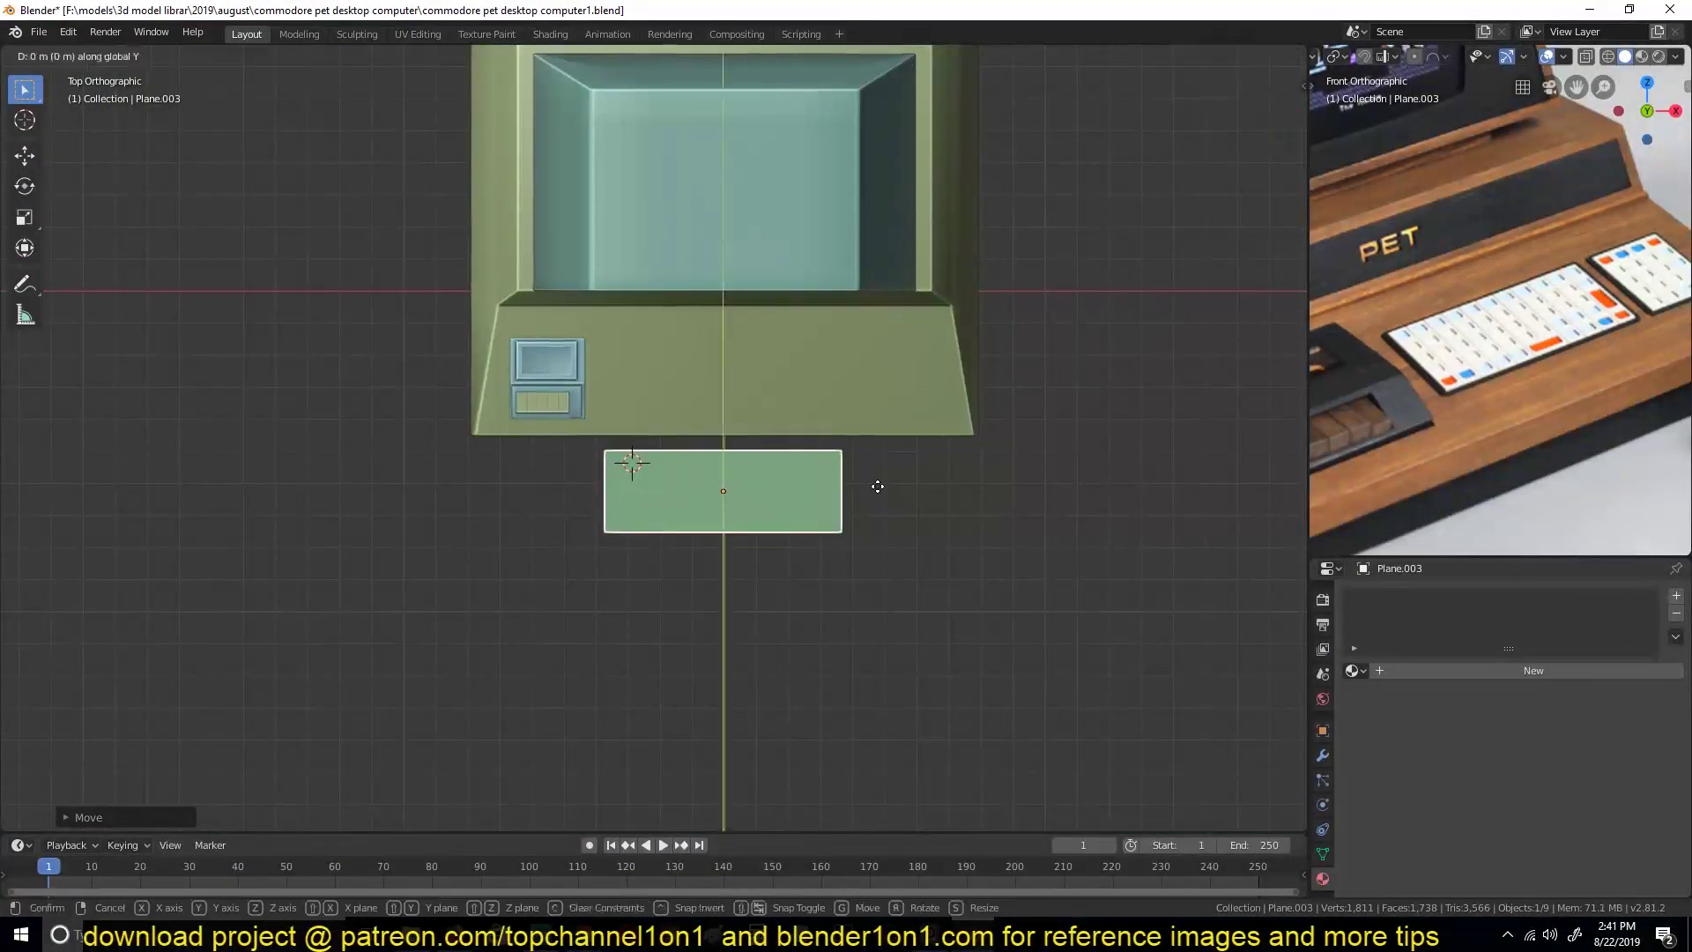
key("Escape")
key("KP_3")
key("shift+z")
key("r")
key("x")
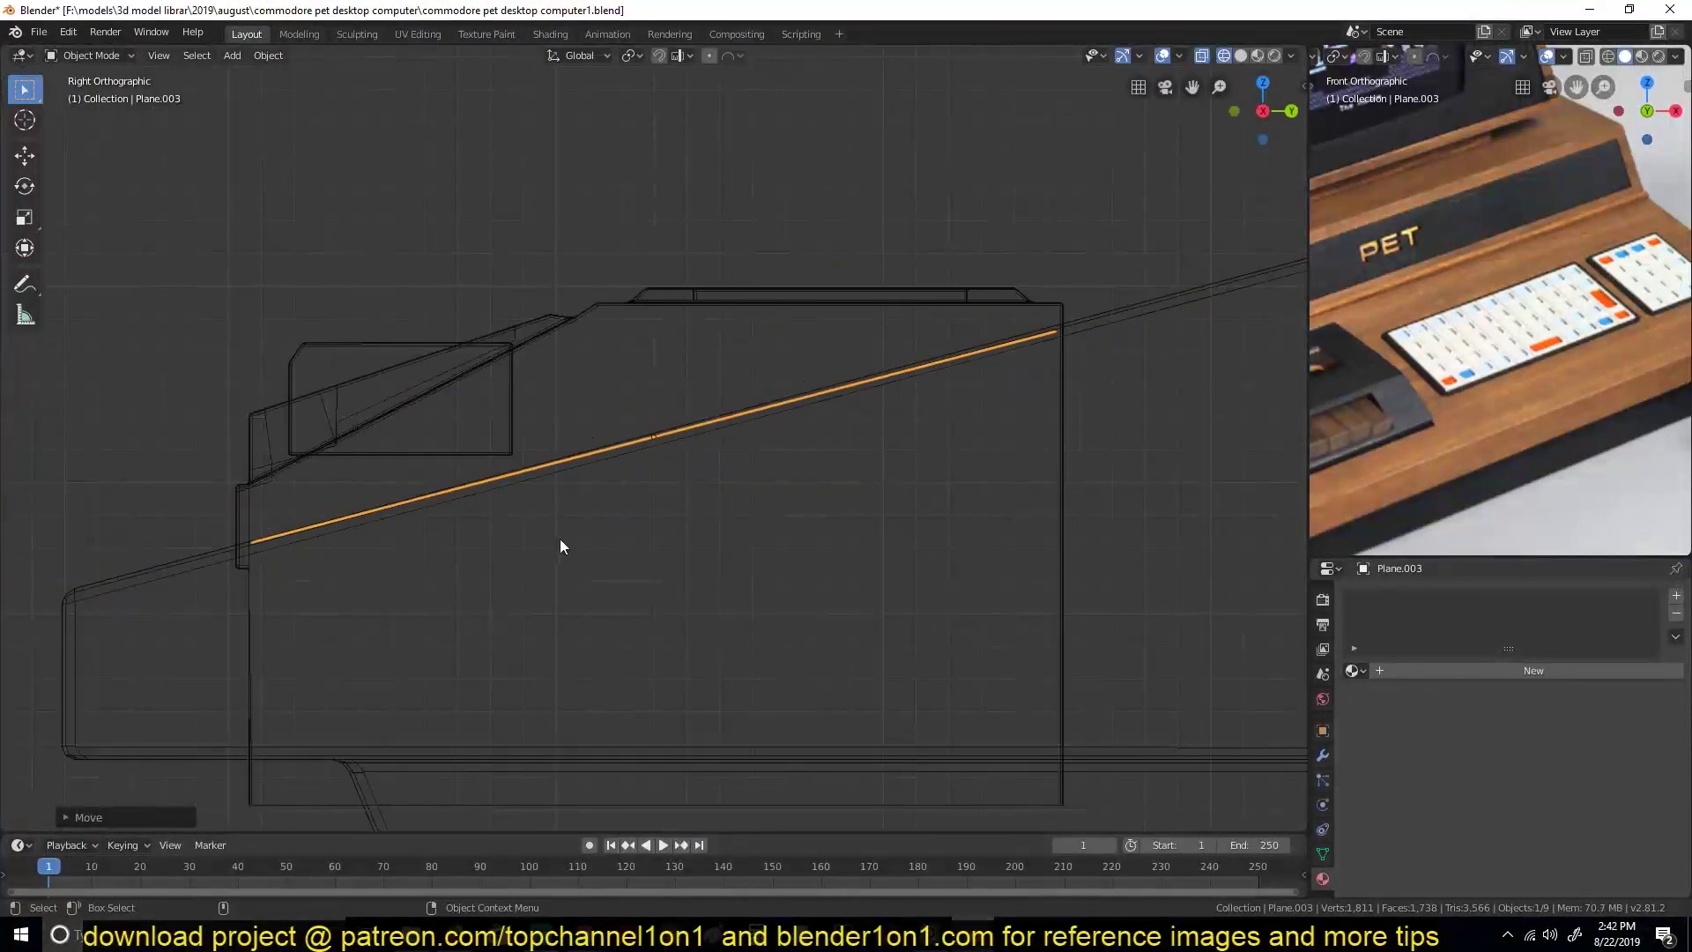
key("shift+z")
Resize the keyboard plate, place it beside the cassette deck and bevel its edges.
middle_click_drag(560, 546, 936, 455)
key("s")
left_click(937, 455)
left_click(888, 445)
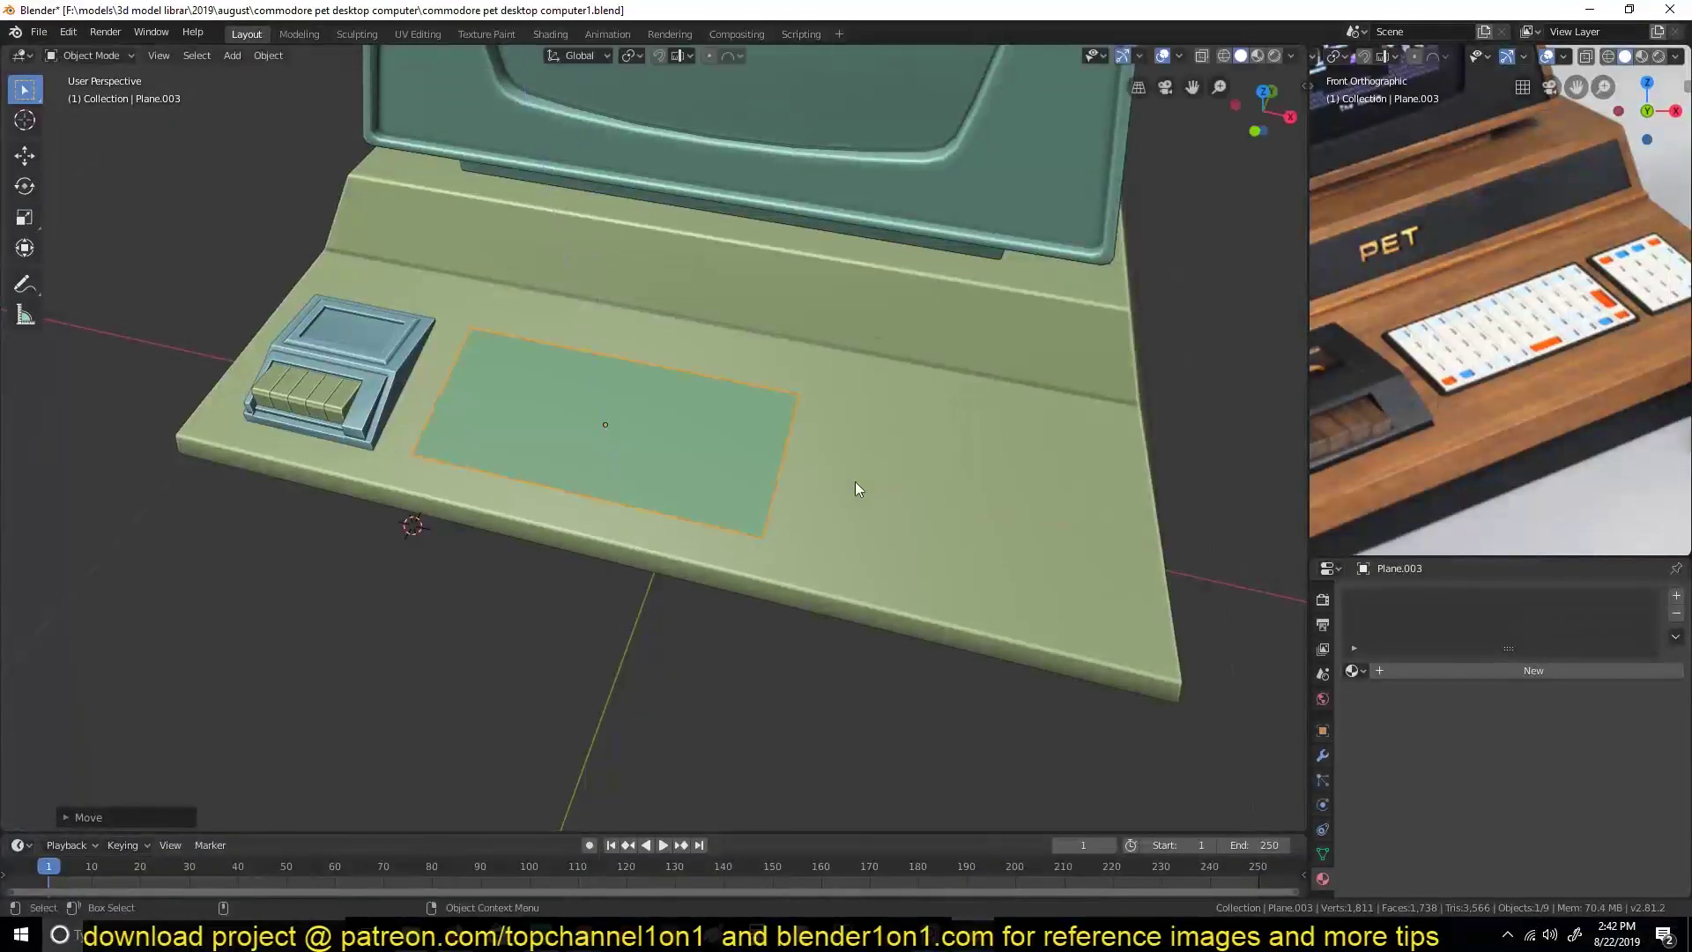
scroll(861, 491, "up", 3)
scroll(784, 488, "up", 3)
key("Tab")
key("ctrl+s")
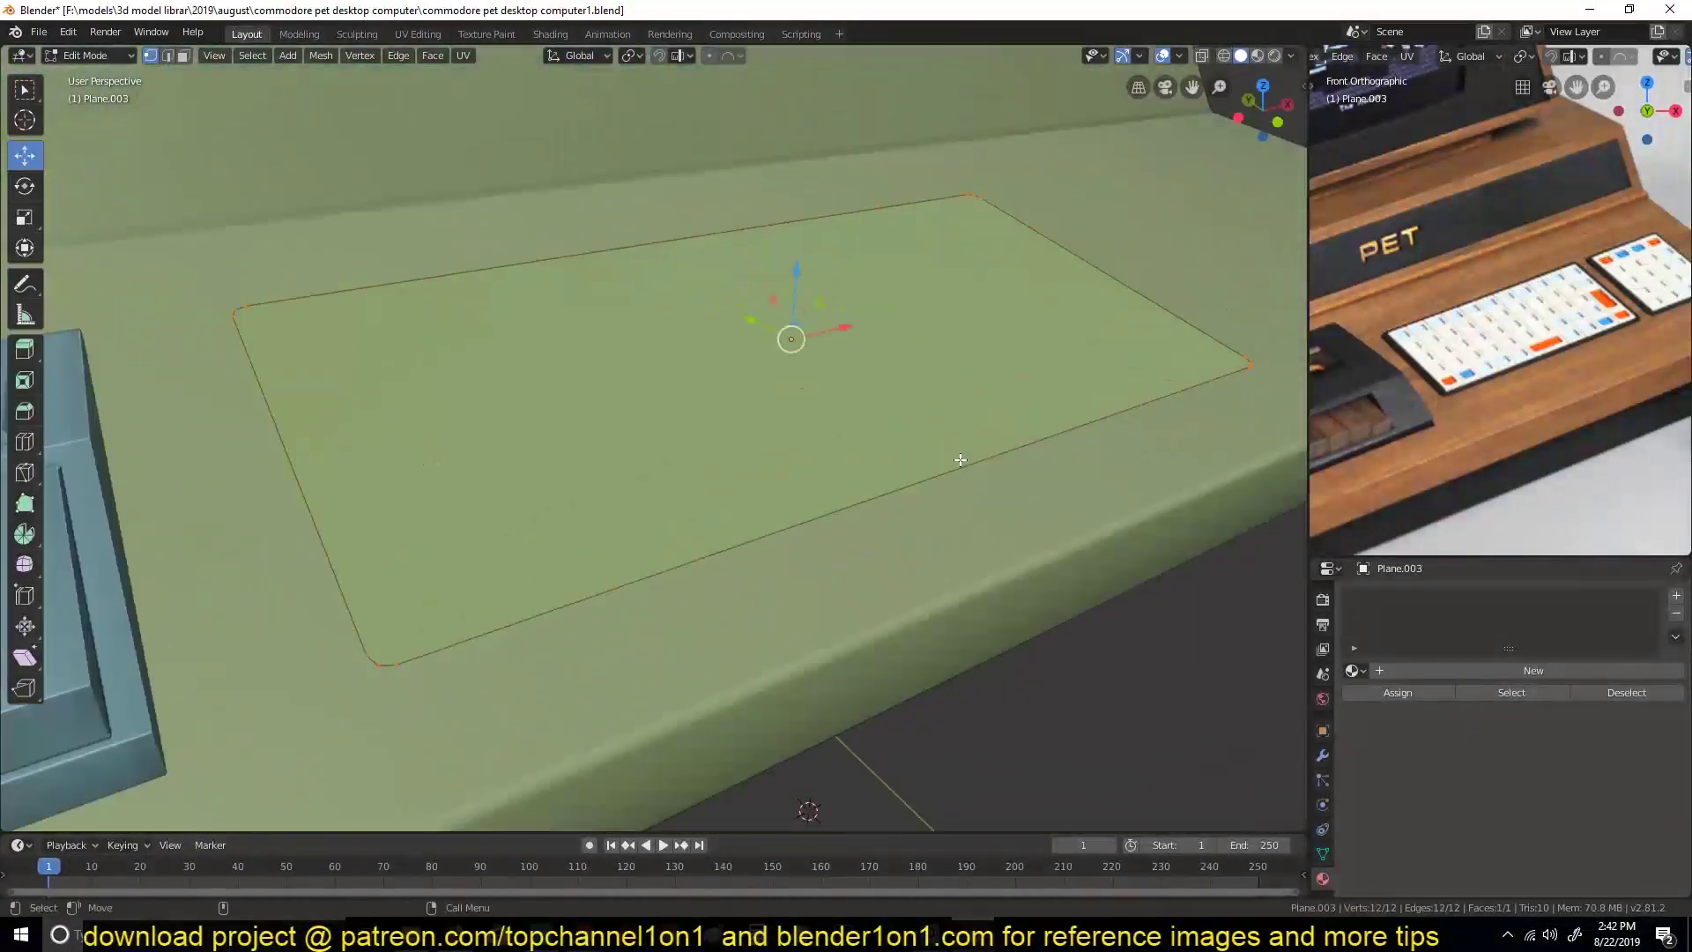
left_click(924, 629)
middle_click_drag(924, 629, 616, 626)
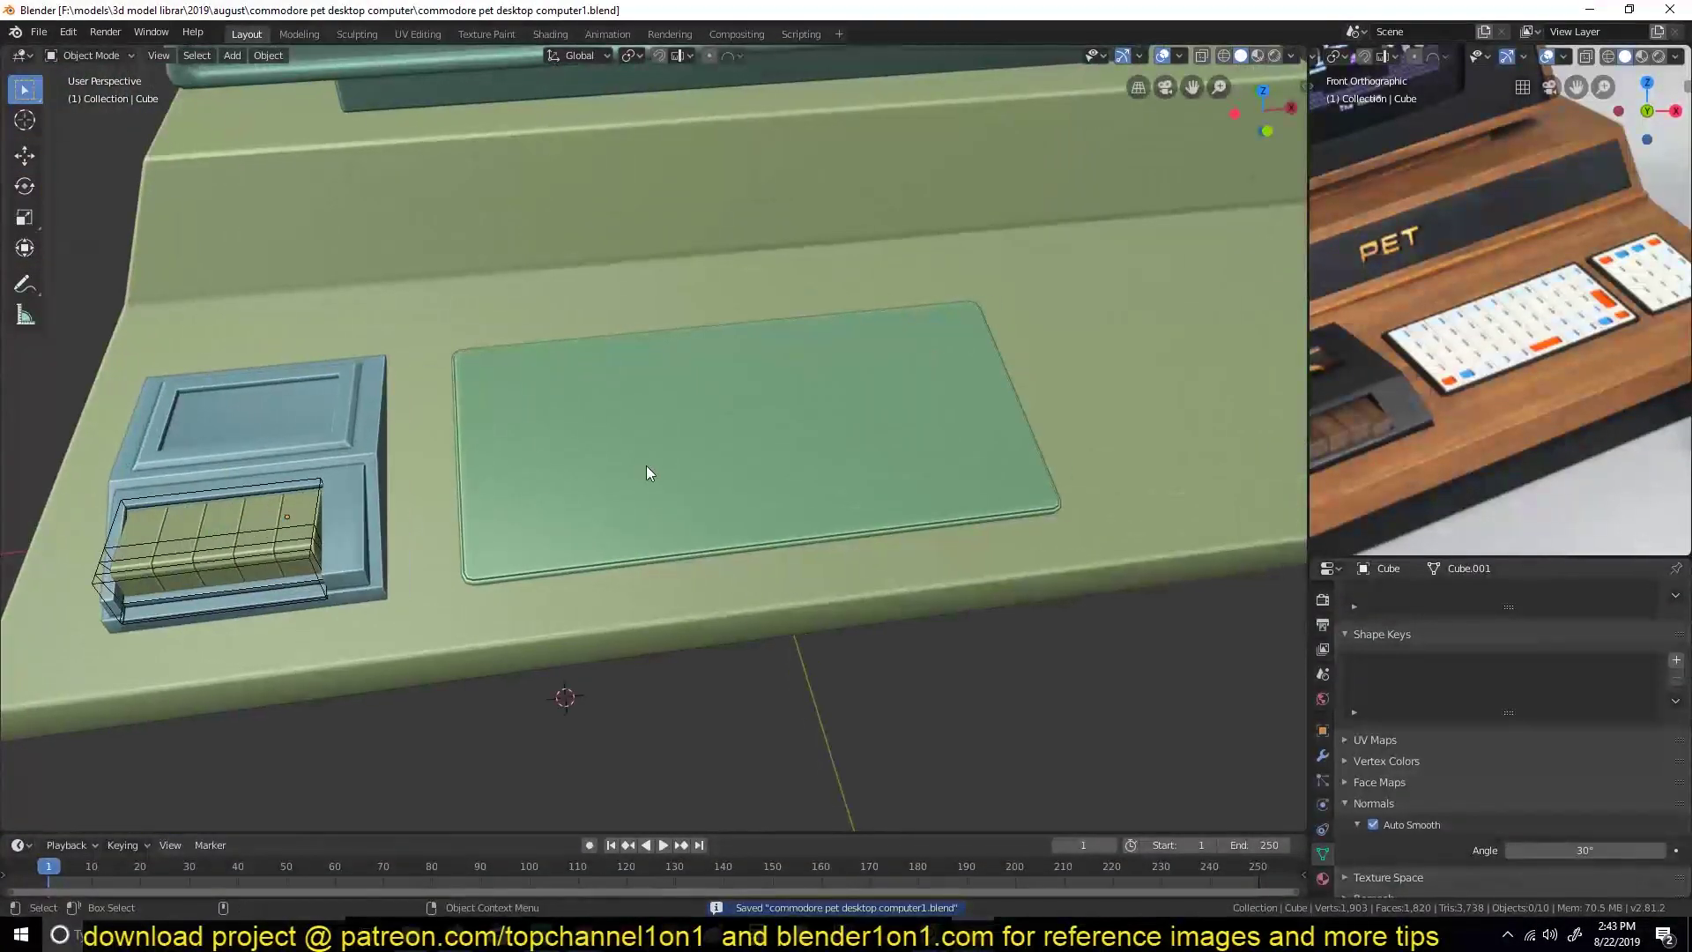
Add a small corner-bevelled plane key and give it an Array modifier with Count 6.
key("KP_7")
key("shift+a")
left_click(580, 574)
key("s")
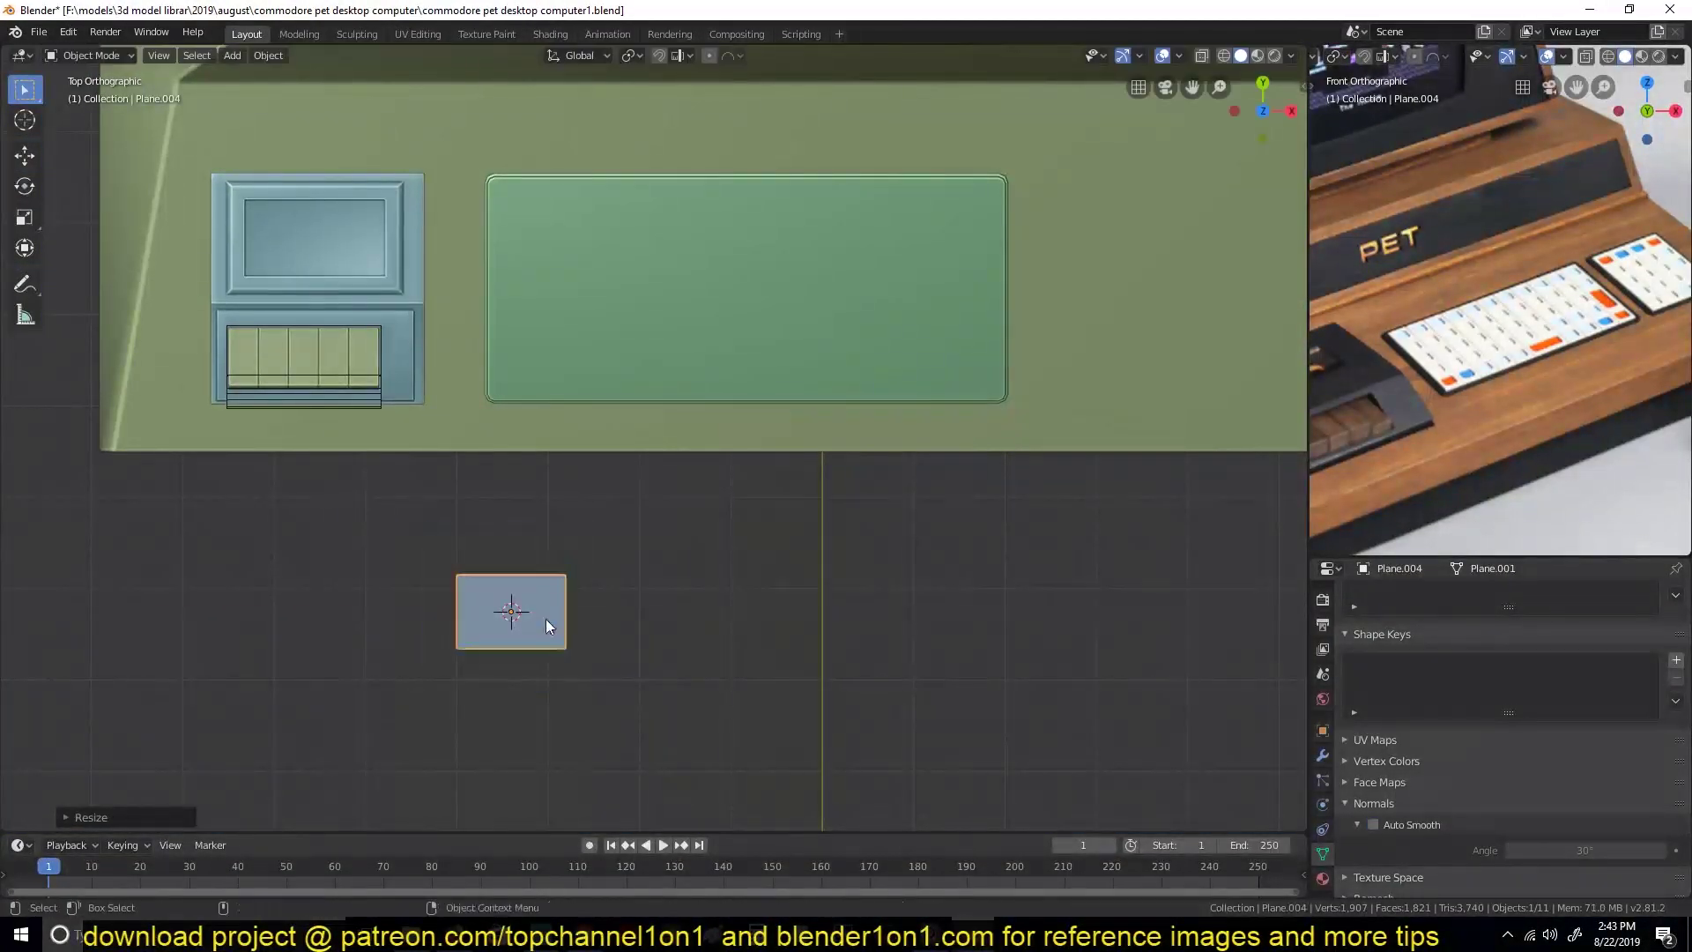
key("Tab")
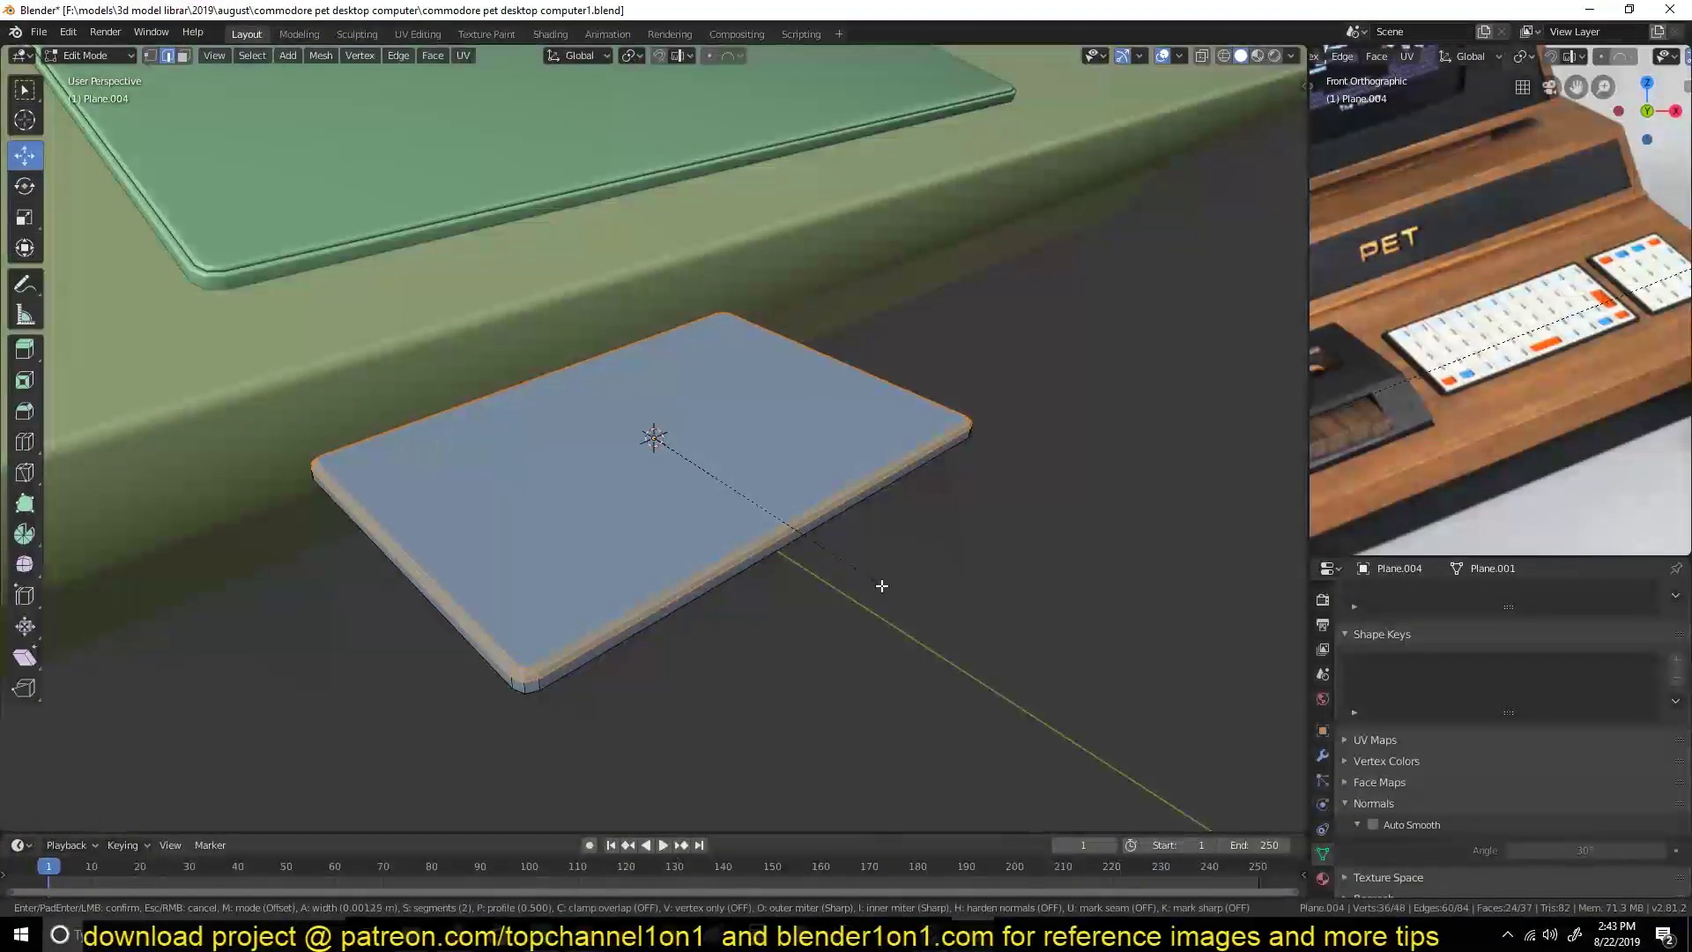
left_click(718, 605)
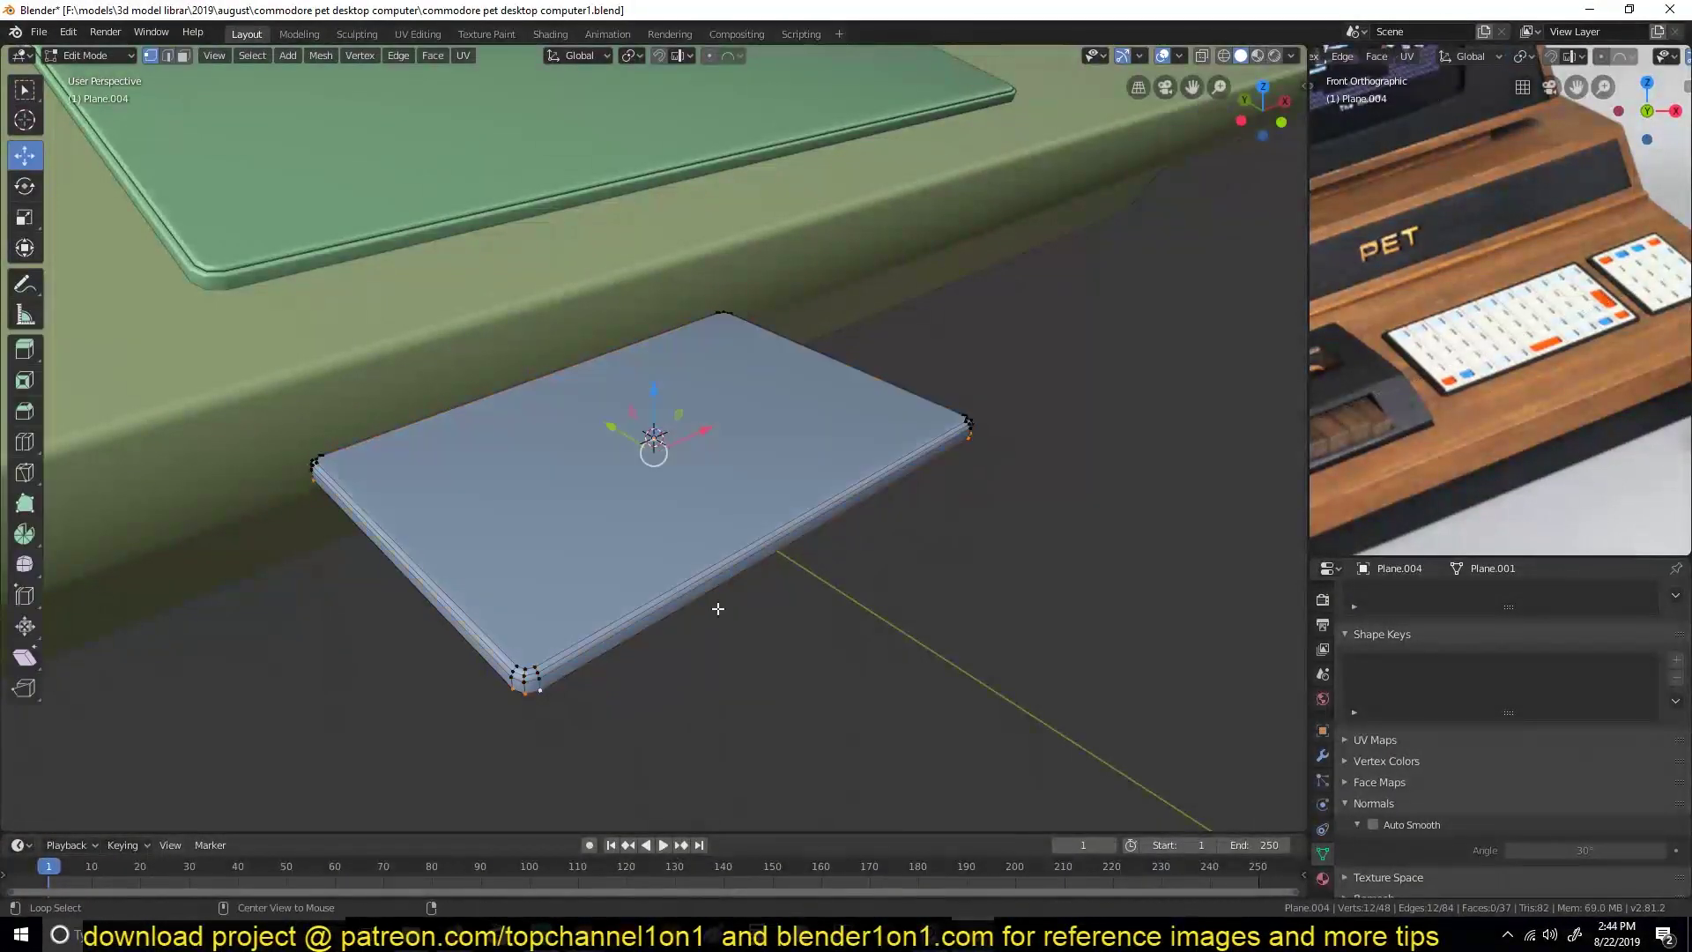
key("Tab")
key("KP_7")
key("ctrl+s")
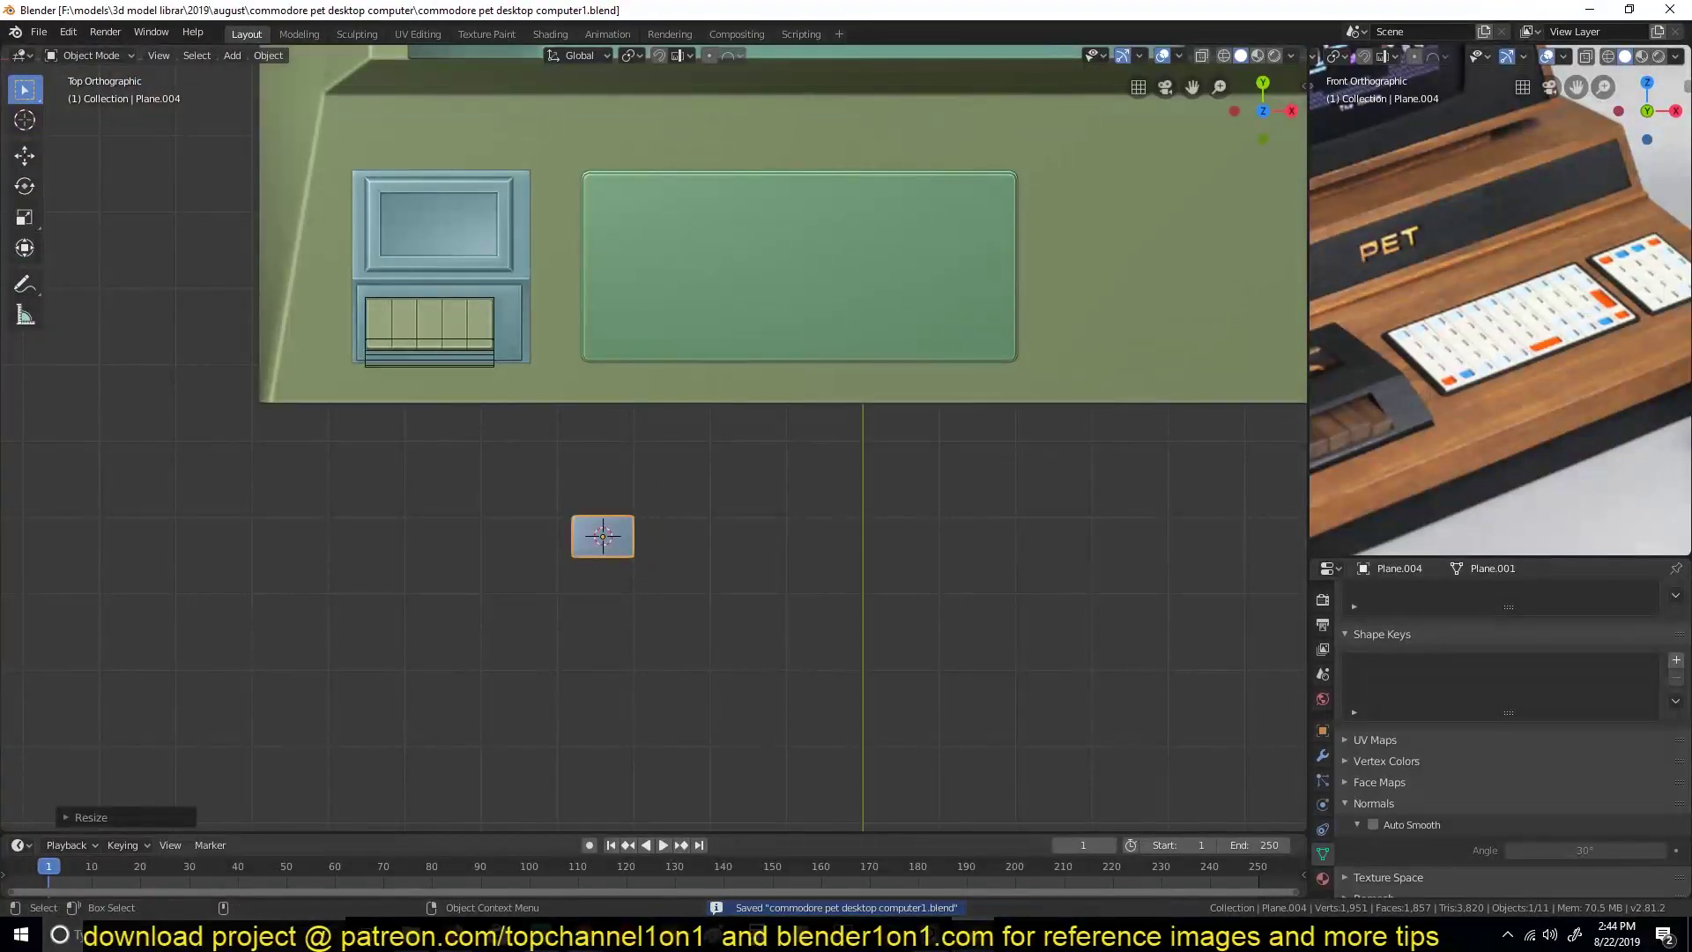
left_click(1321, 754)
left_click(1463, 595)
left_click(1313, 281)
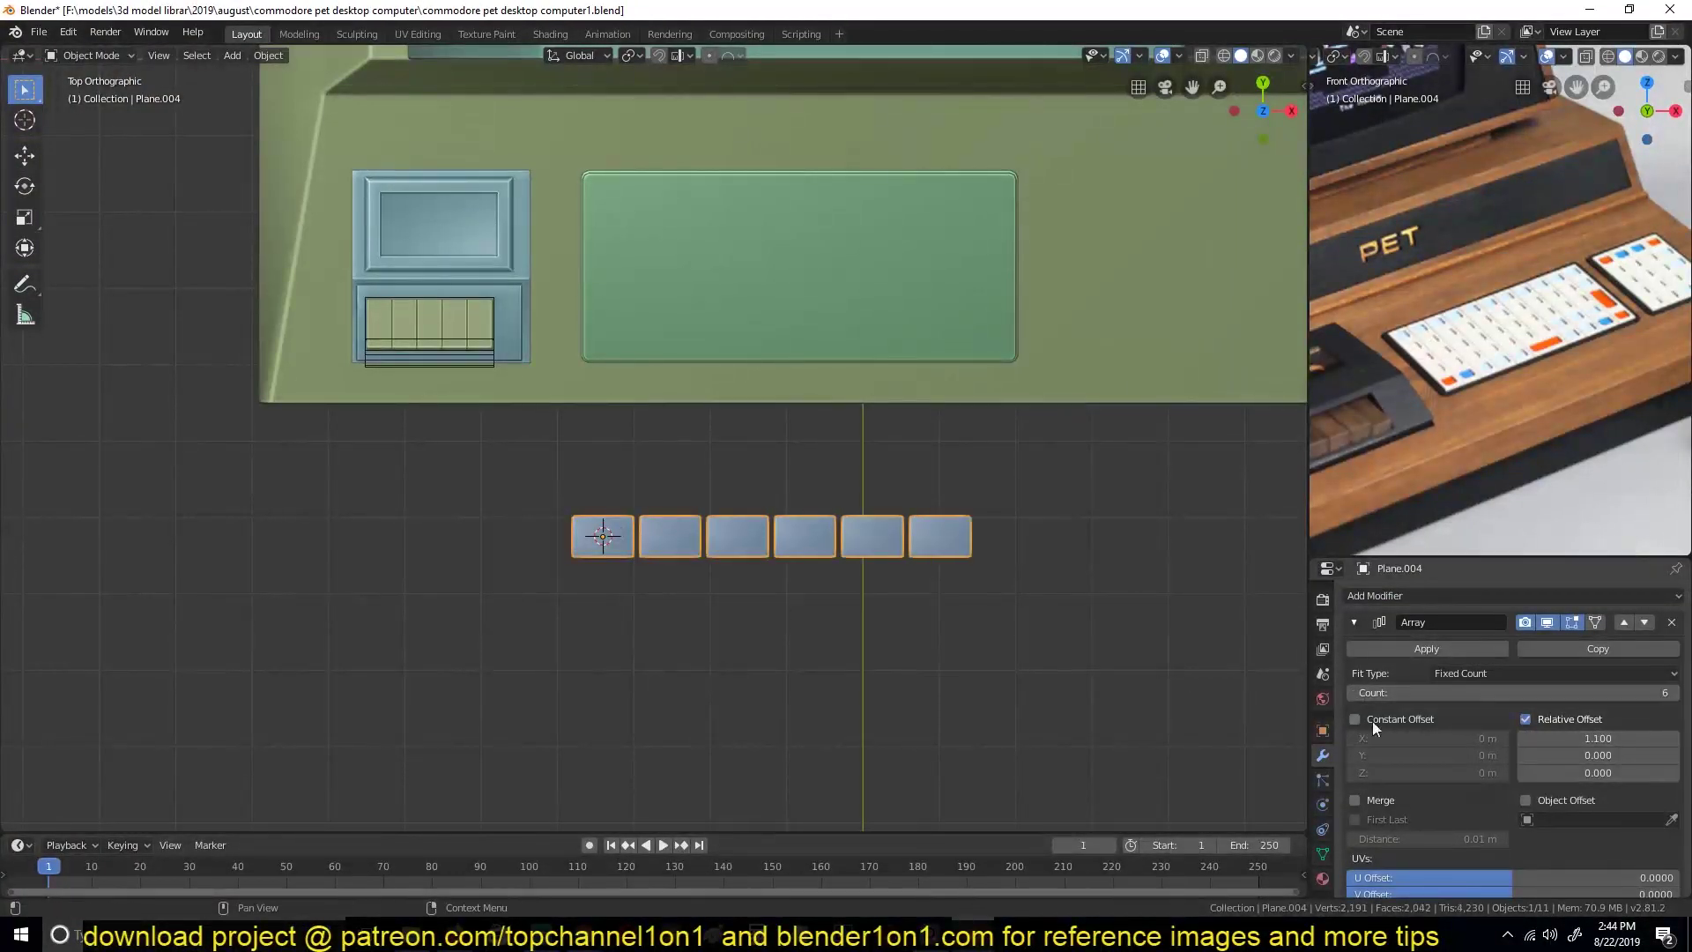
Extend the key row array into a grid and save the file.
left_click_drag(1598, 786, 1631, 786)
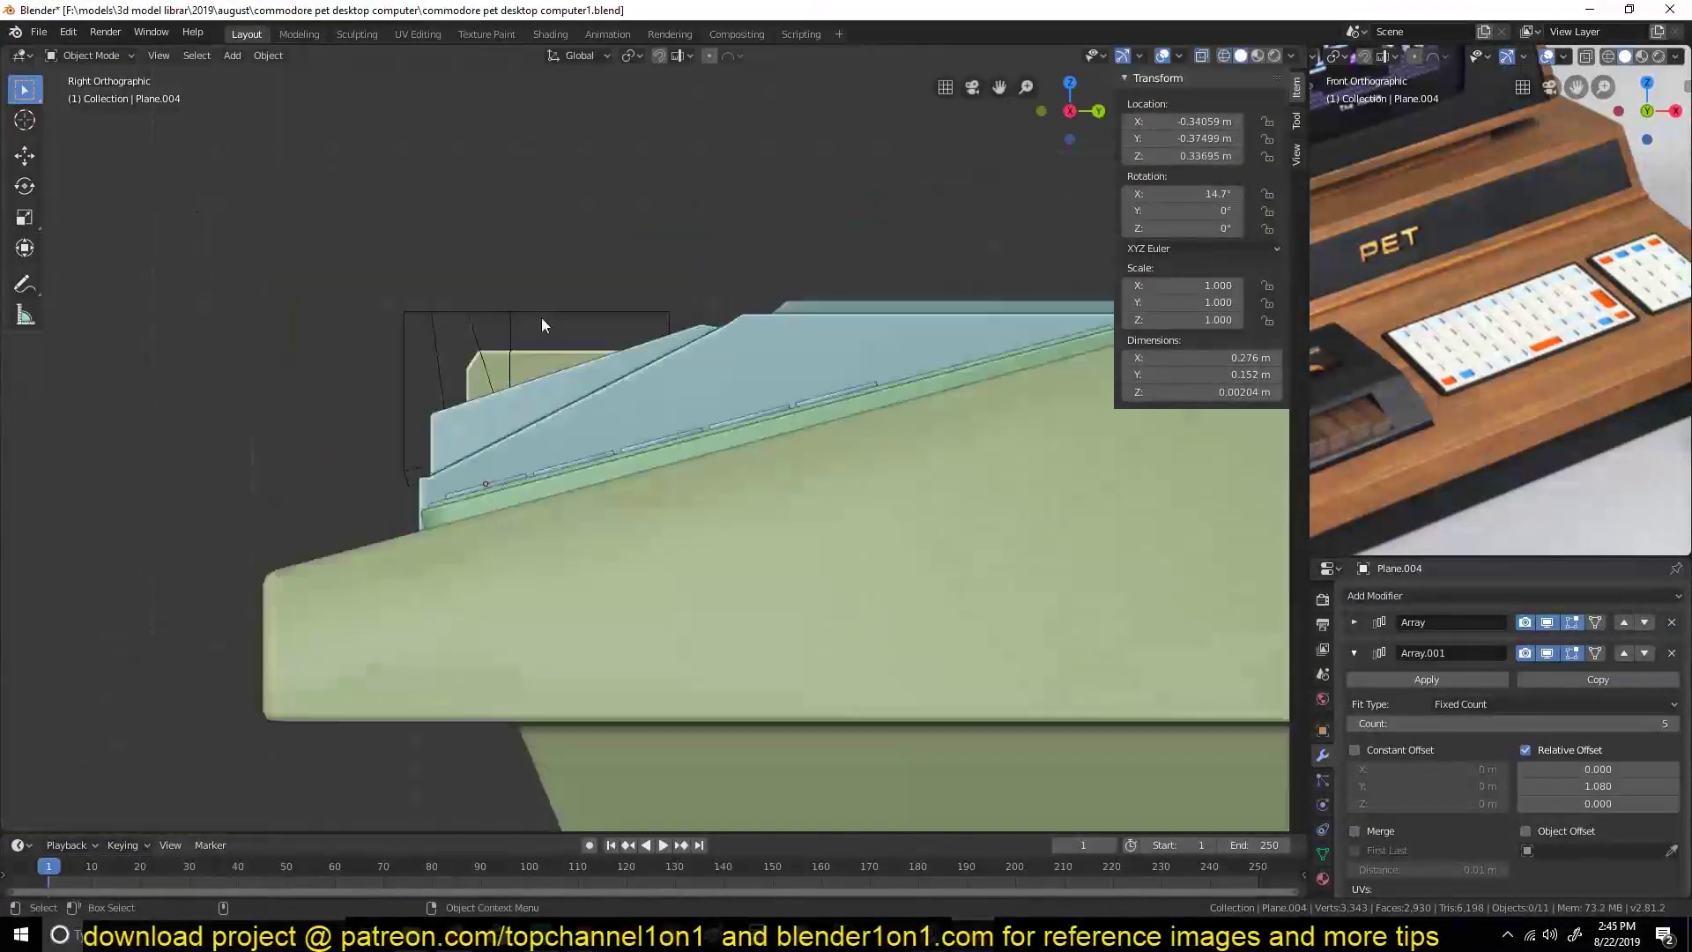
key("period")
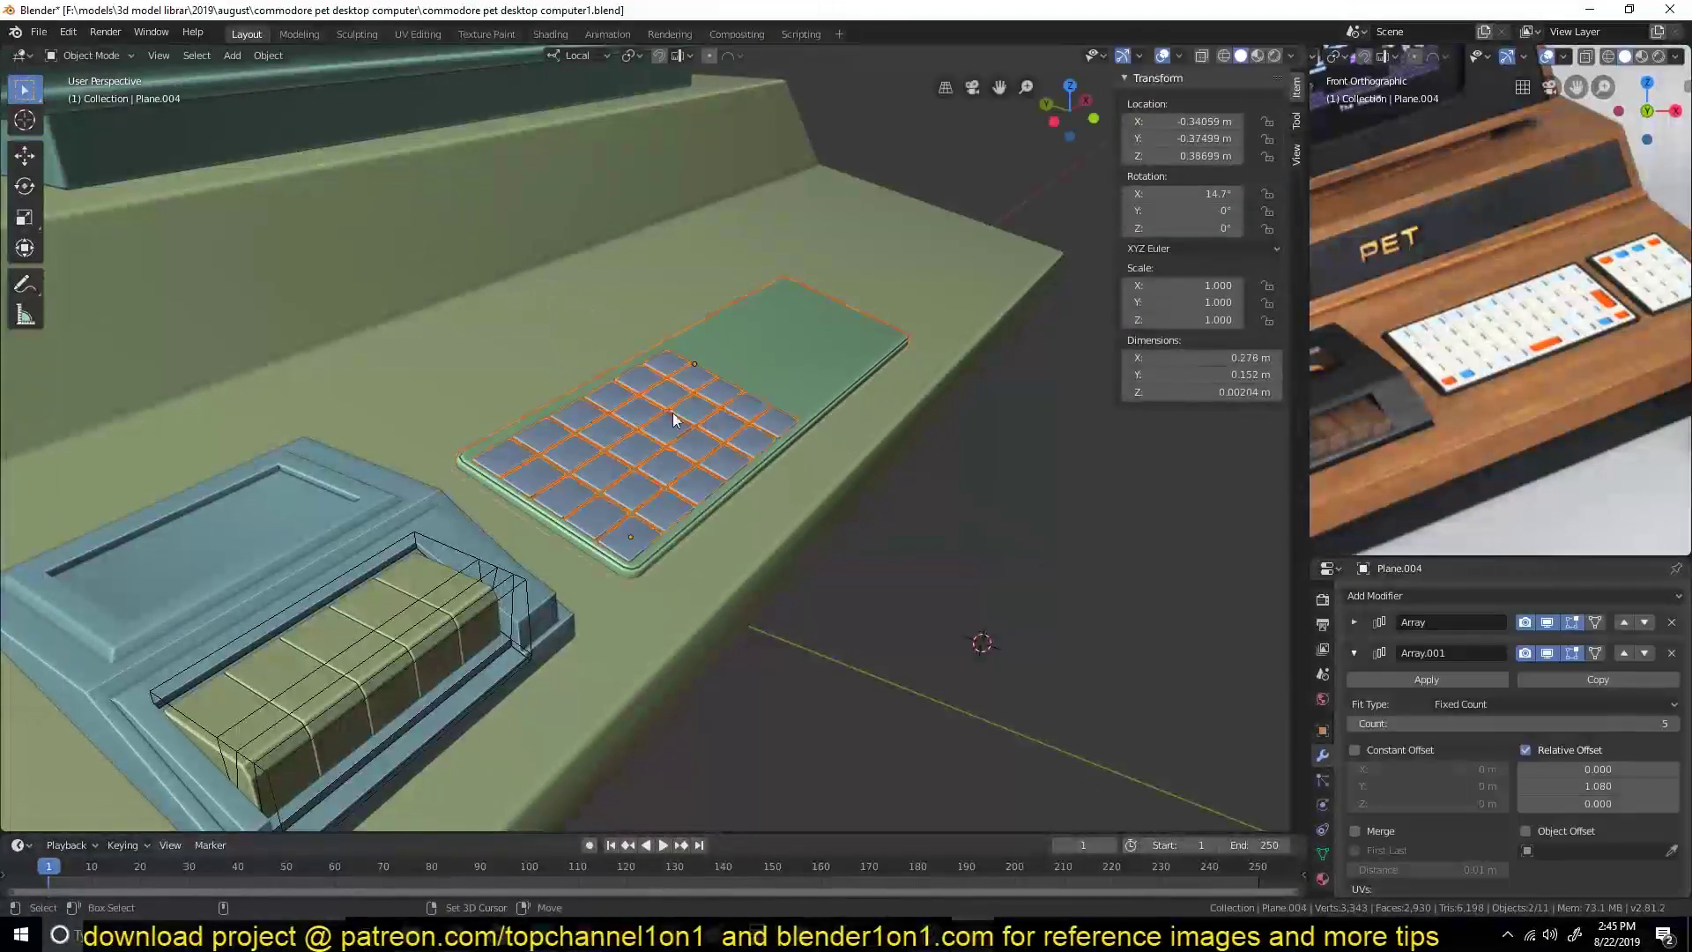
key("KP_Decimal")
key("ctrl+s")
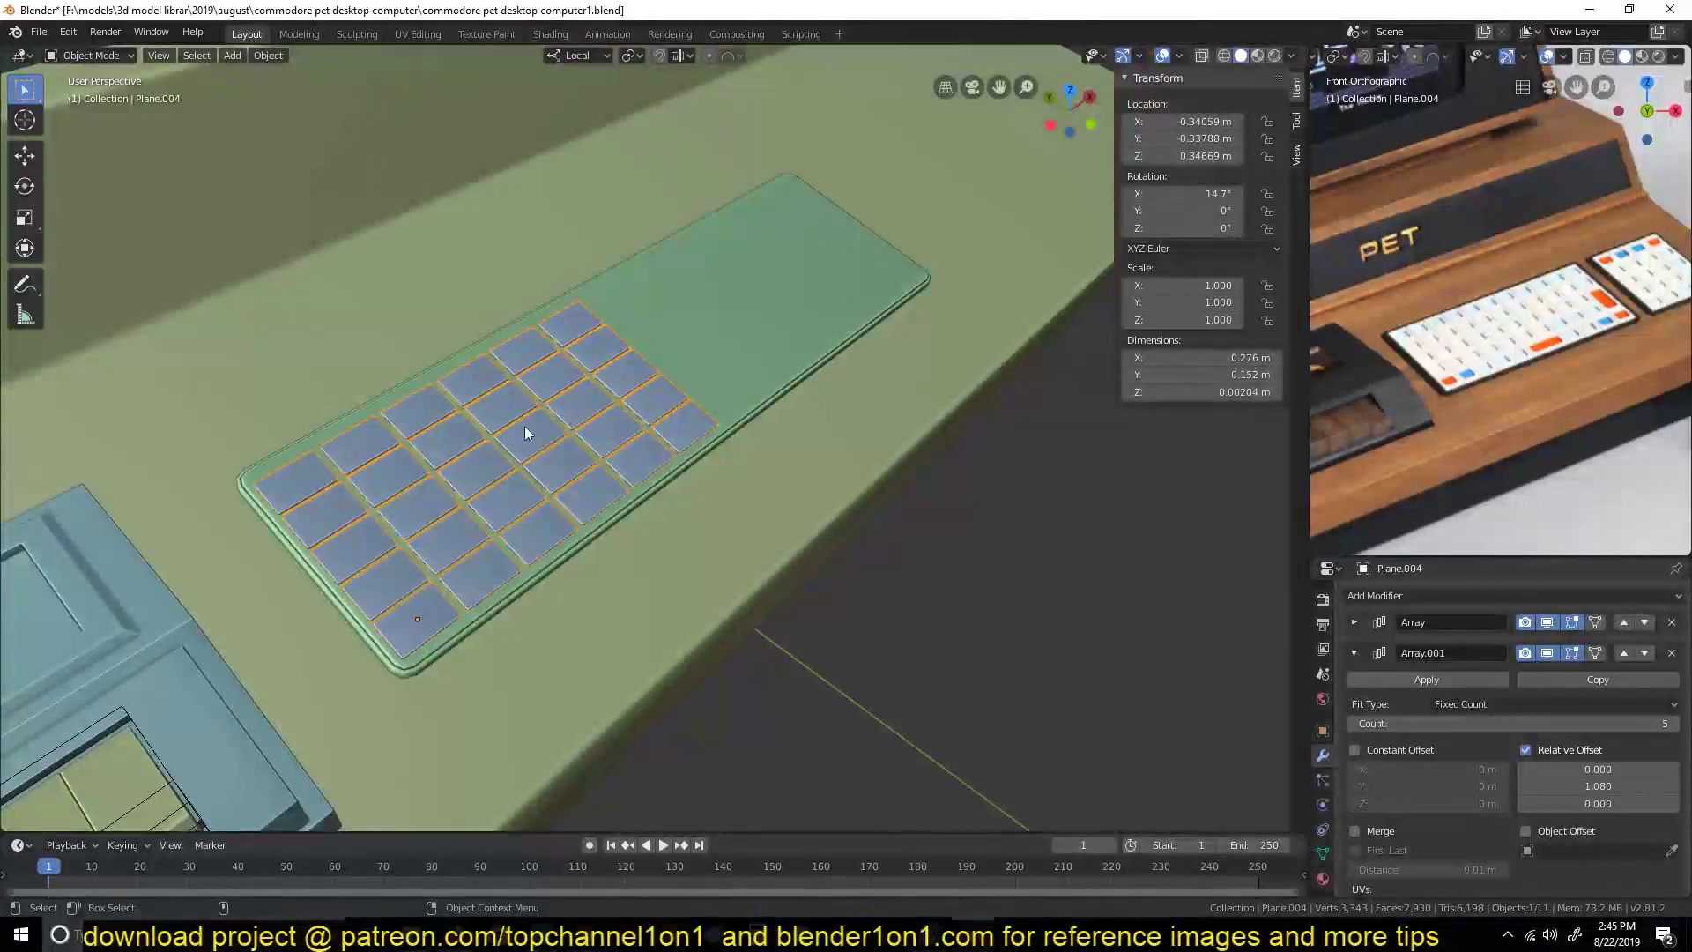
mouse_move(525, 432)
middle_mouse_down()
mouse_move(875, 441)
mouse_move(717, 393)
middle_mouse_up()
Apply the key block's array modifiers to the mesh.
left_click(1476, 680)
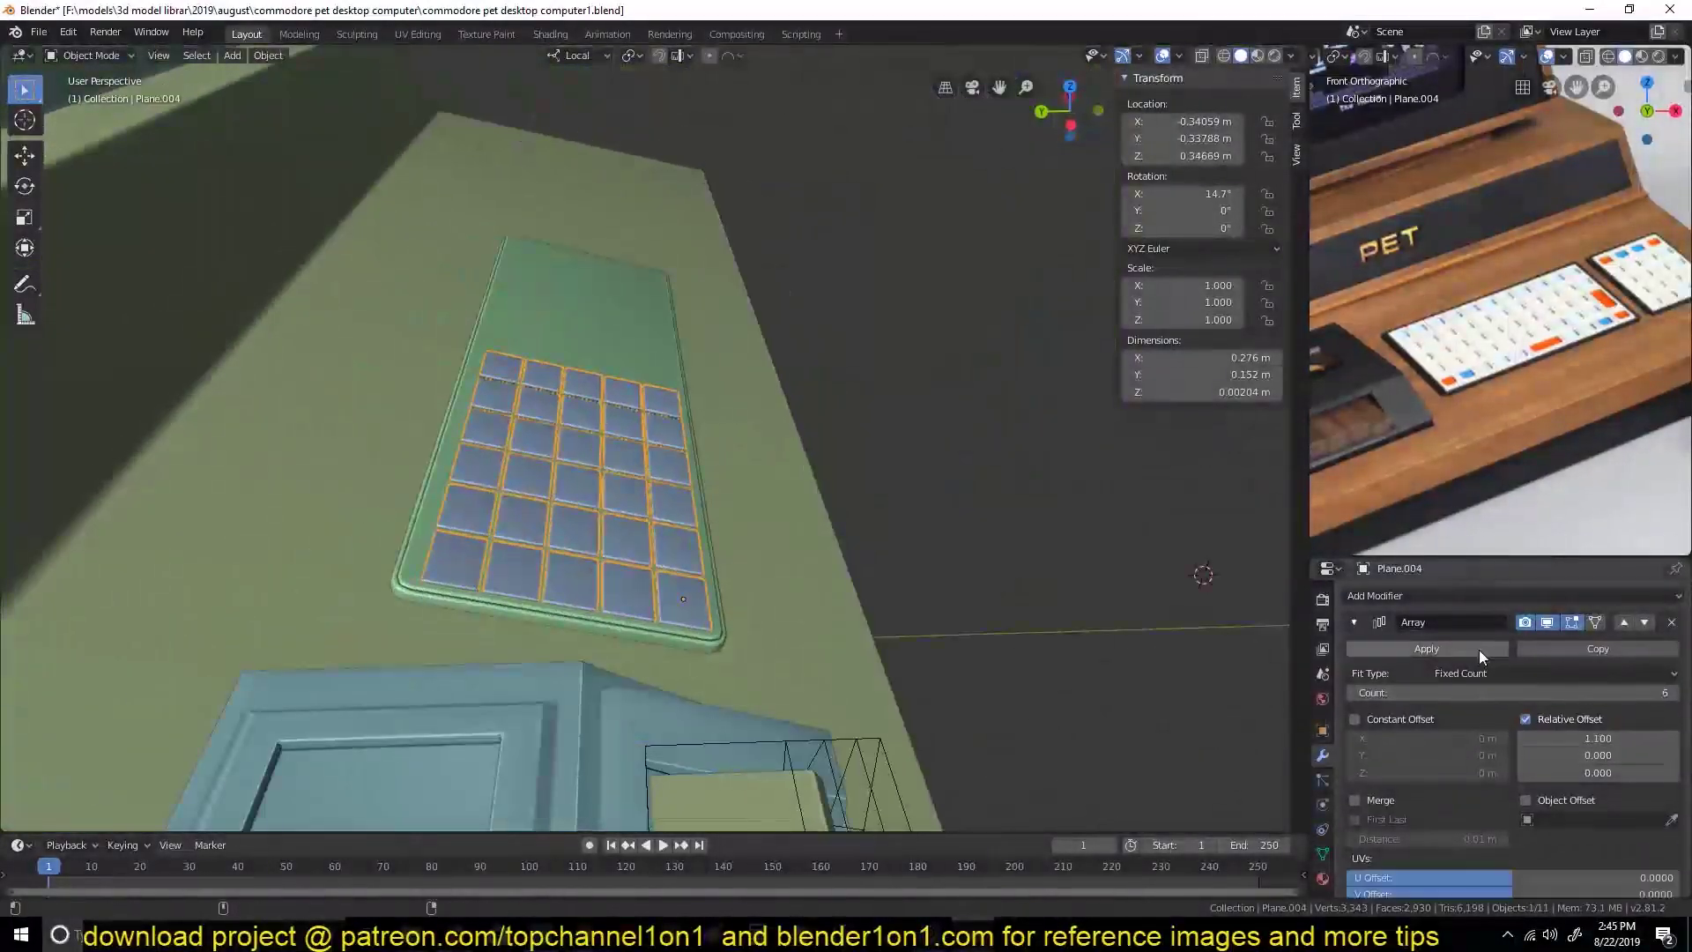
key("ctrl+z")
middle_click_drag(978, 605, 507, 499)
scroll(500, 514, "up", 1)
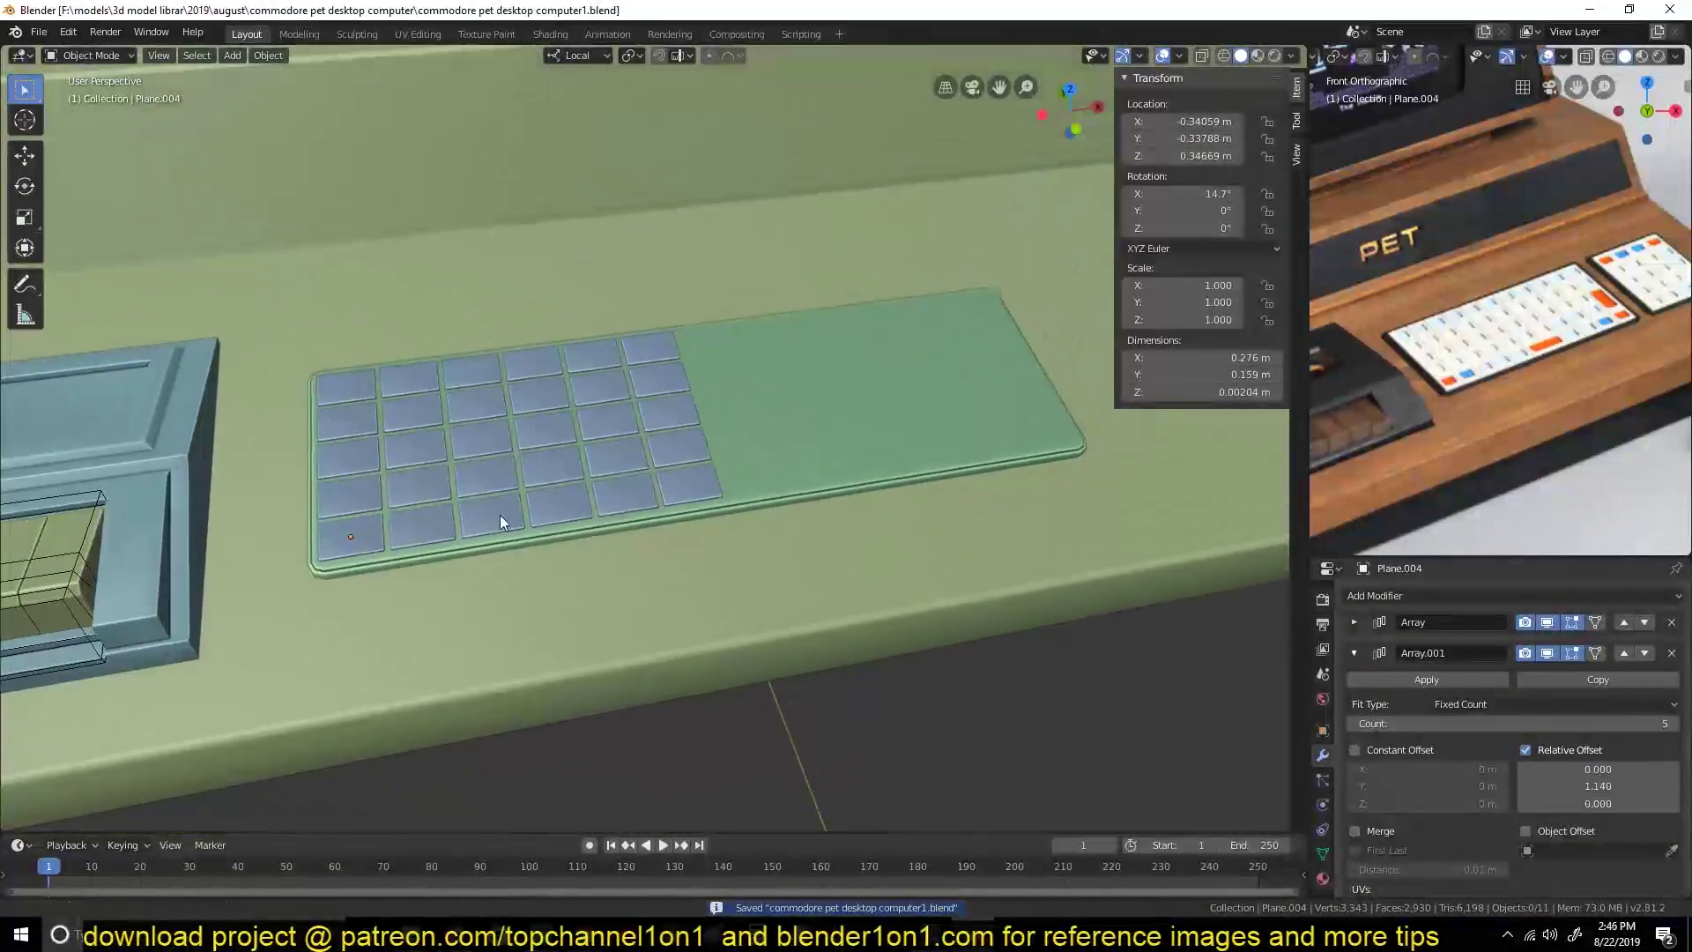
left_click(1362, 680)
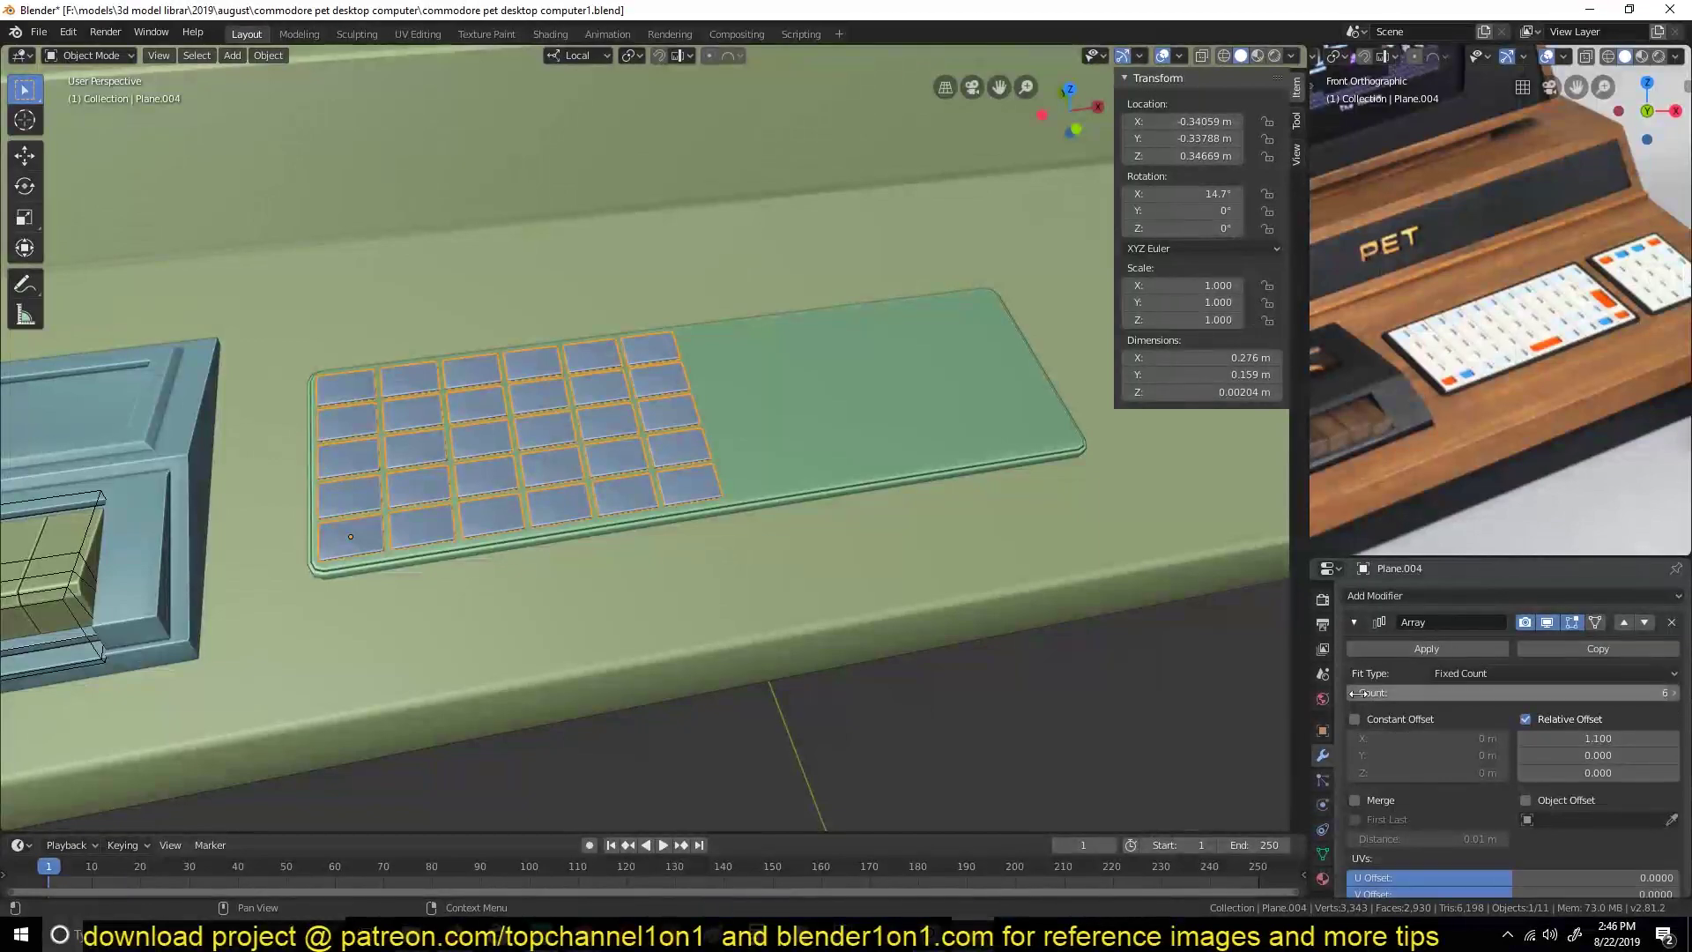
Duplicate the key block along X and Y, trimming copies to four and two columns.
left_click(1358, 695)
key("shift+d")
key("x")
key("x")
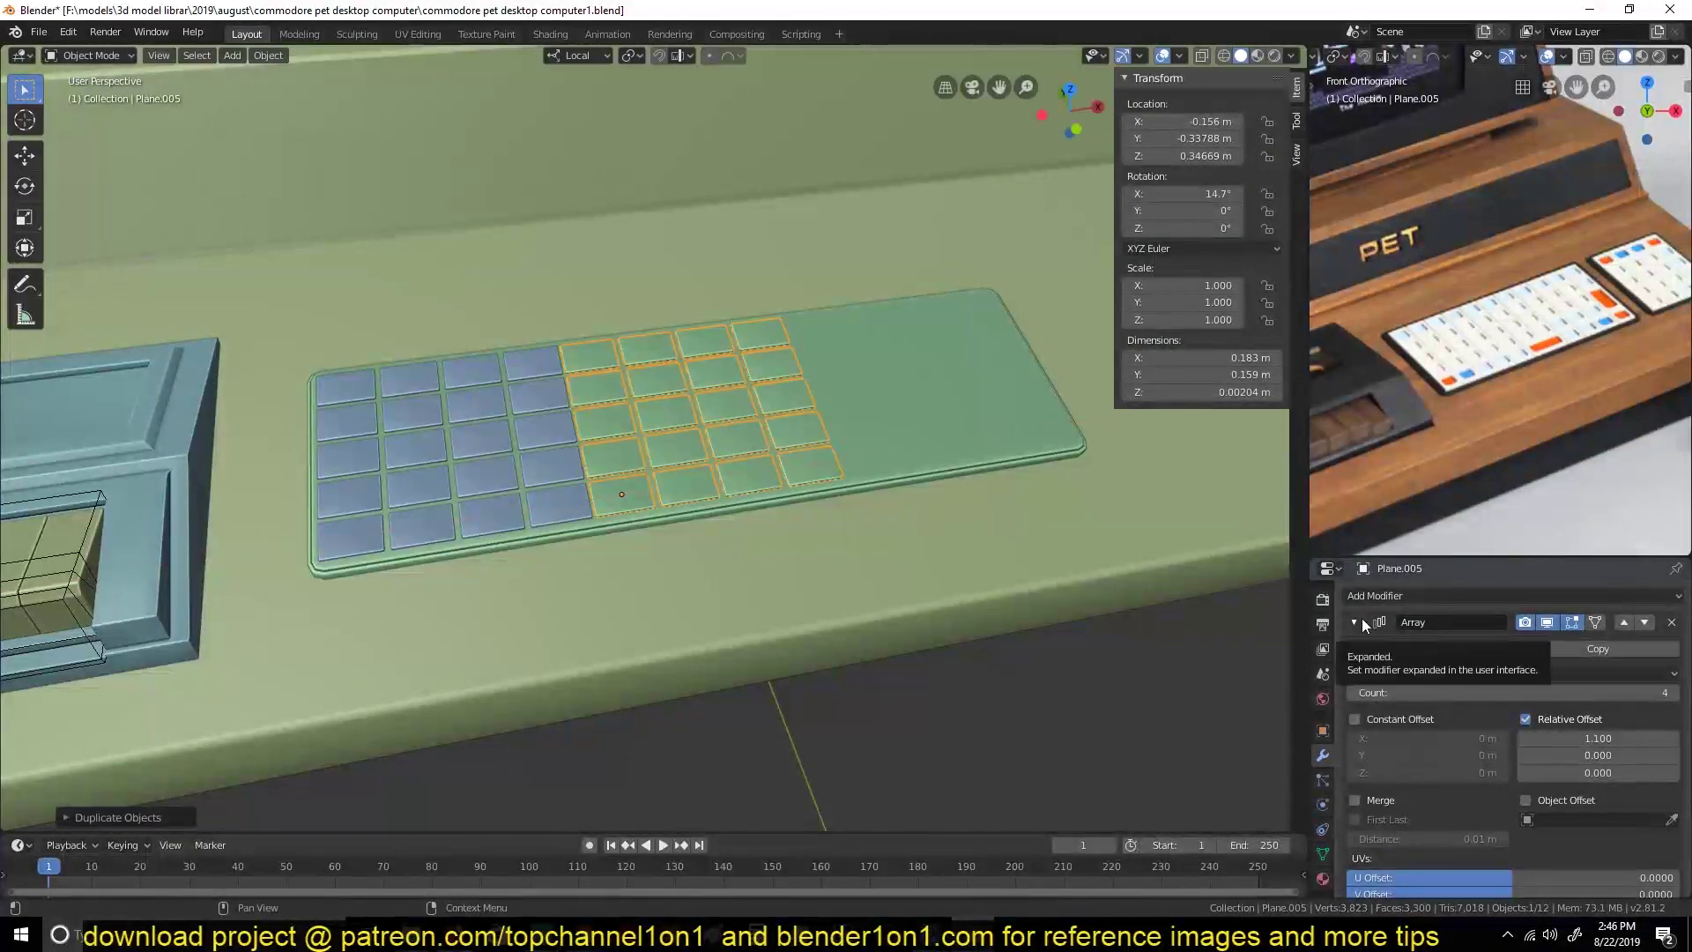
left_click(1360, 694)
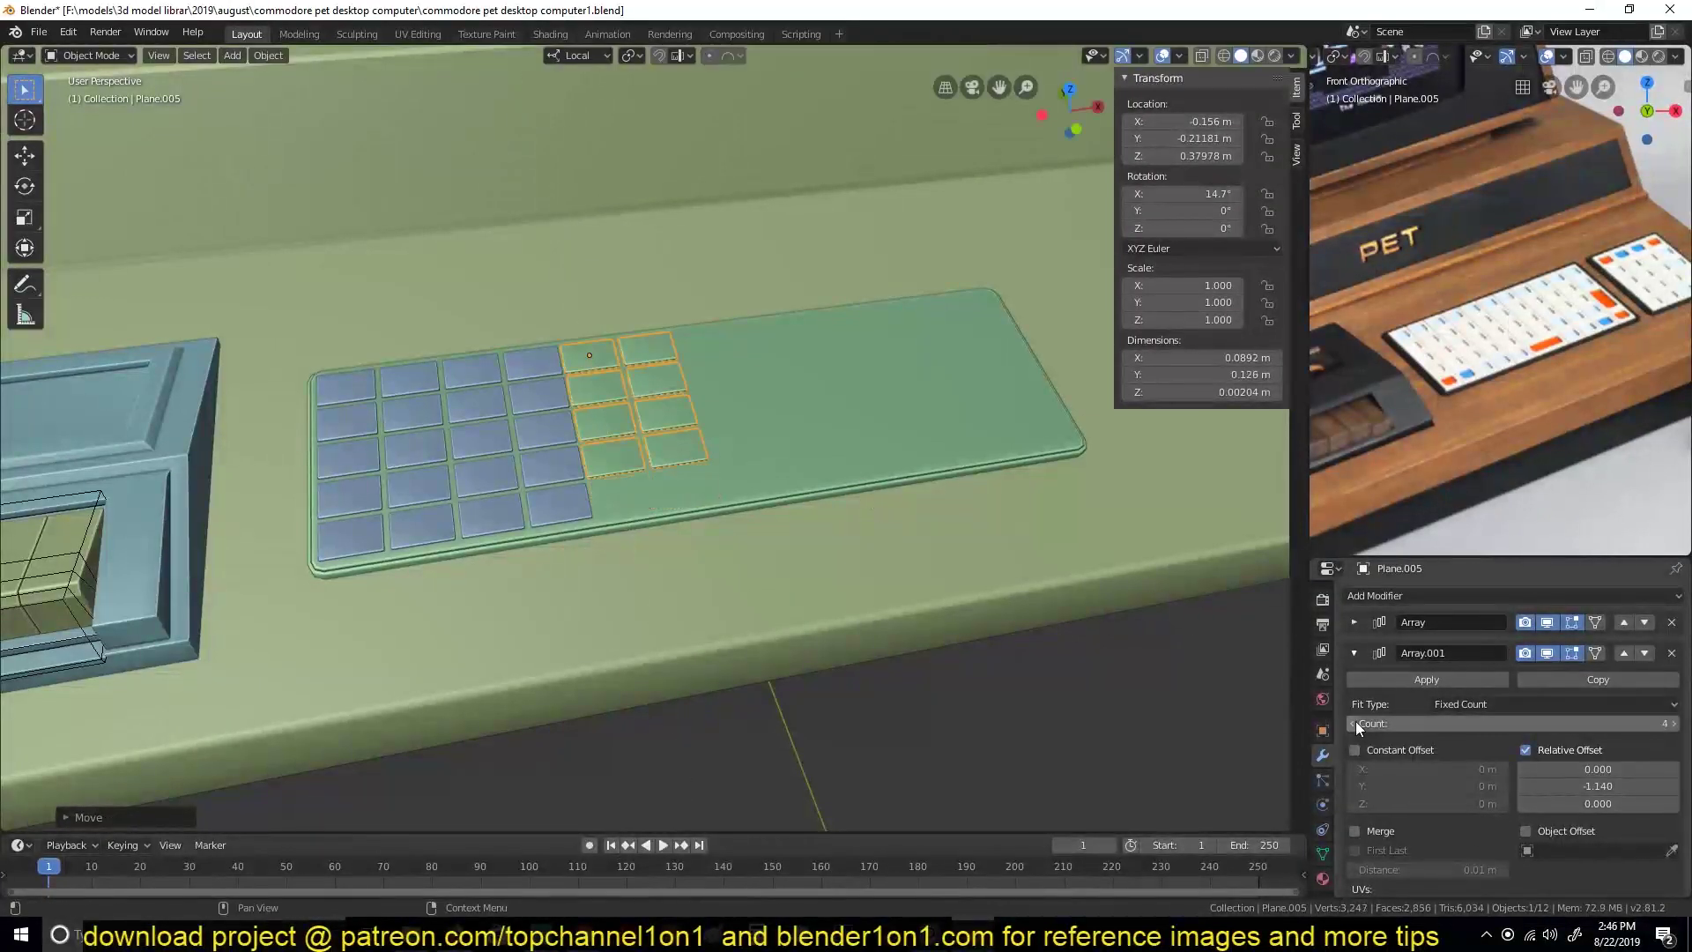
key("shift+d")
key("y")
key("y")
Reduce one copy to a single key and widen it into a two-key-wide pink key.
left_click(1671, 621)
left_click(1671, 621)
key("Tab")
key("alt+z")
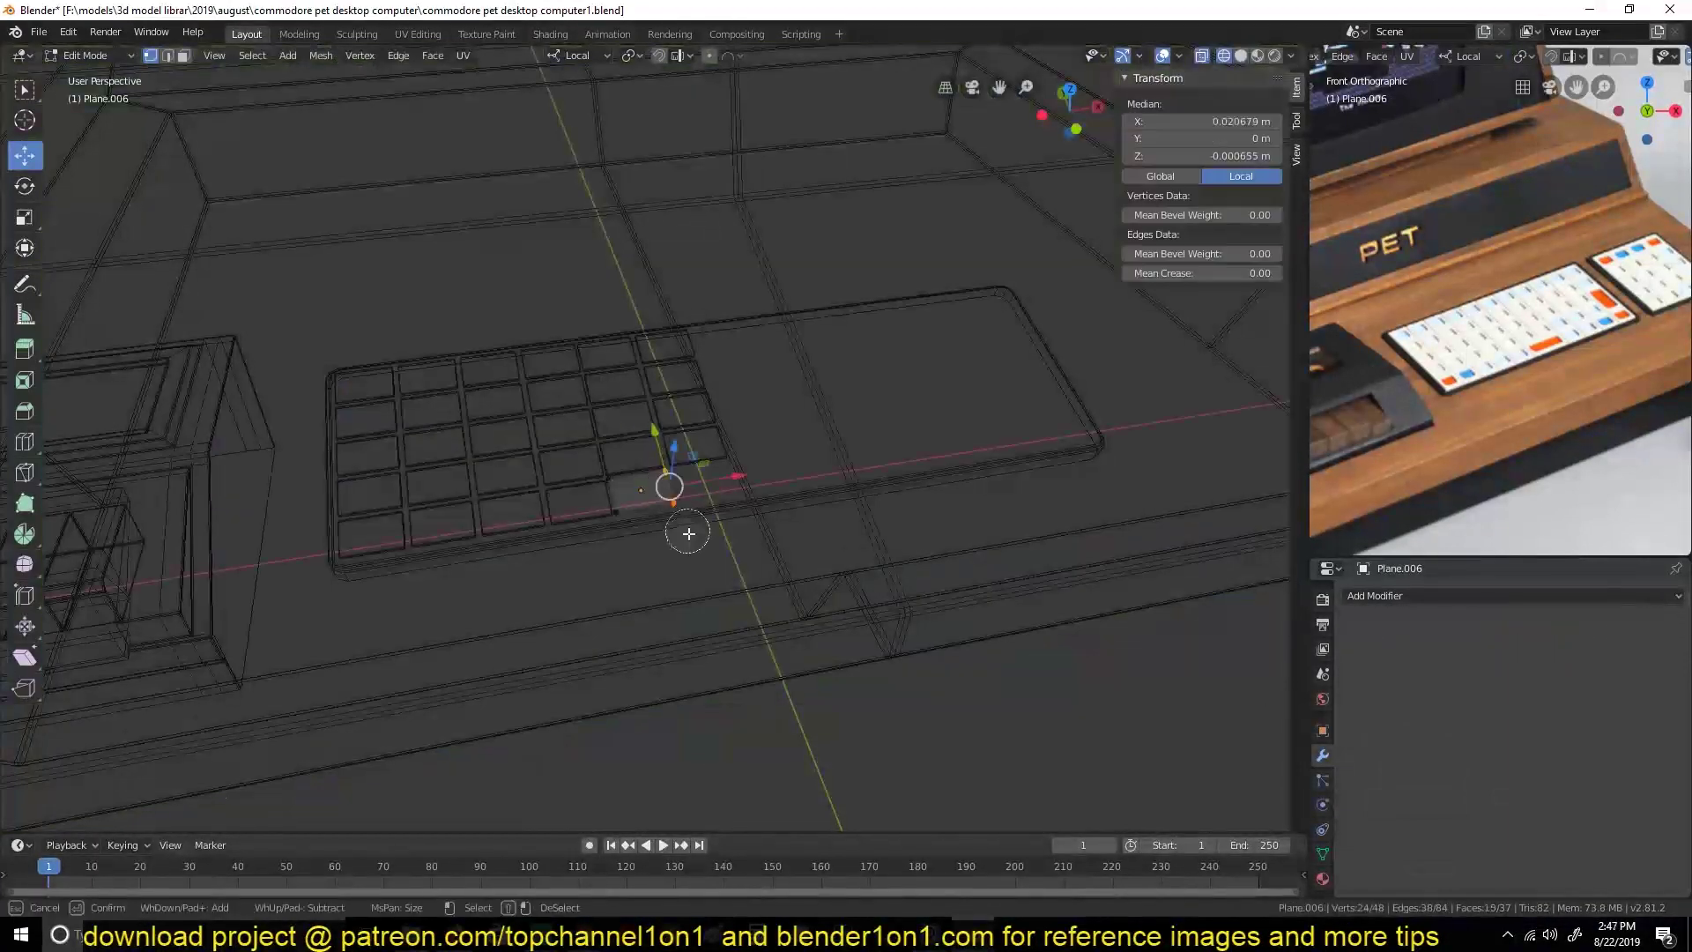
left_click_drag(696, 440, 758, 520)
key("alt+z")
key("g")
key("x")
left_click(797, 473)
key("Tab")
Copy the blue key block along X, right of the green keys and at the plate's right end.
middle_click_drag(689, 631, 673, 574)
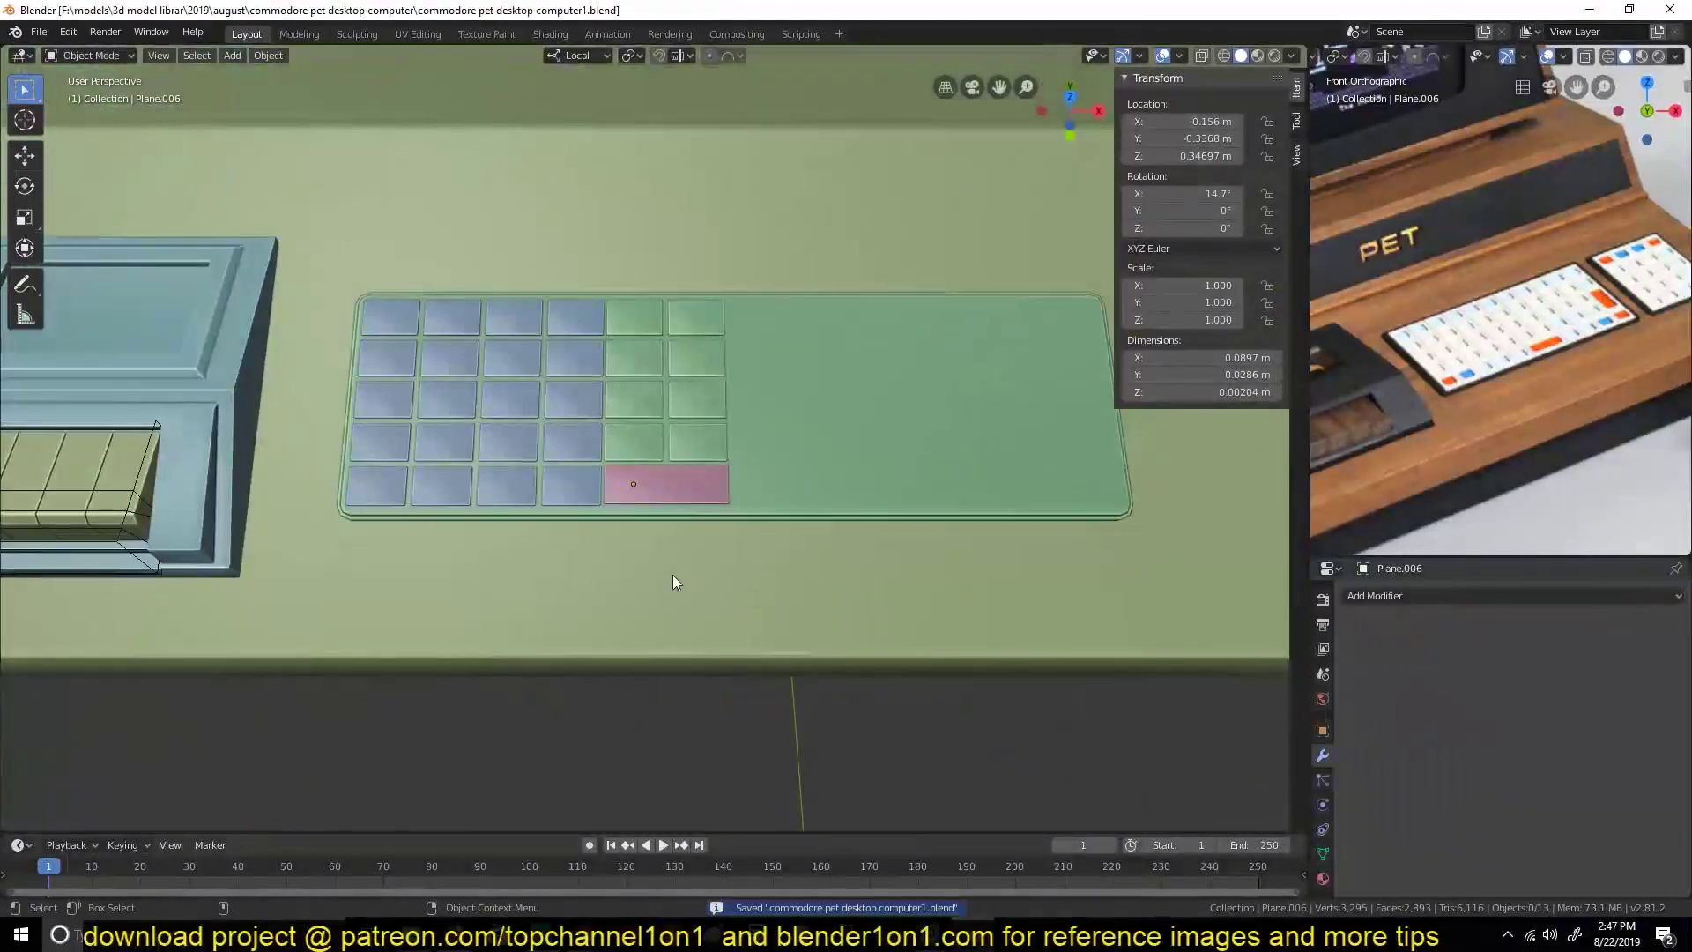
left_click(569, 461)
key("shift+d")
key("x")
left_click(957, 454)
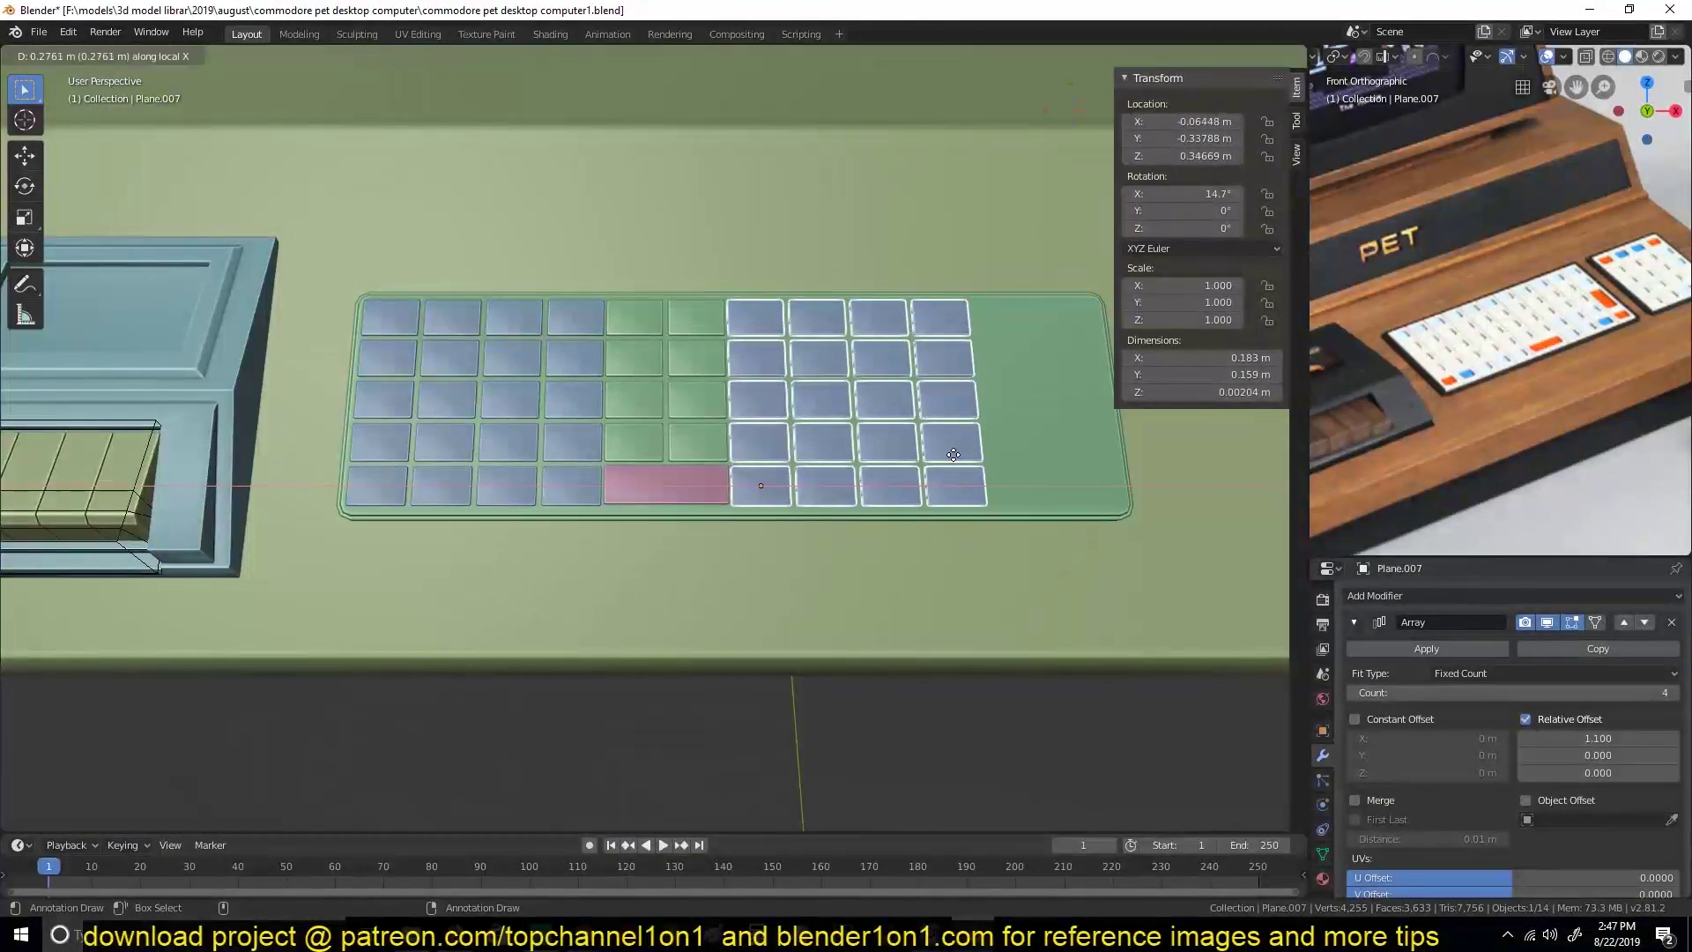
left_click(953, 454)
middle_click_drag(954, 454, 594, 460, "shift")
key("shift+d")
key("x")
left_click(1395, 675)
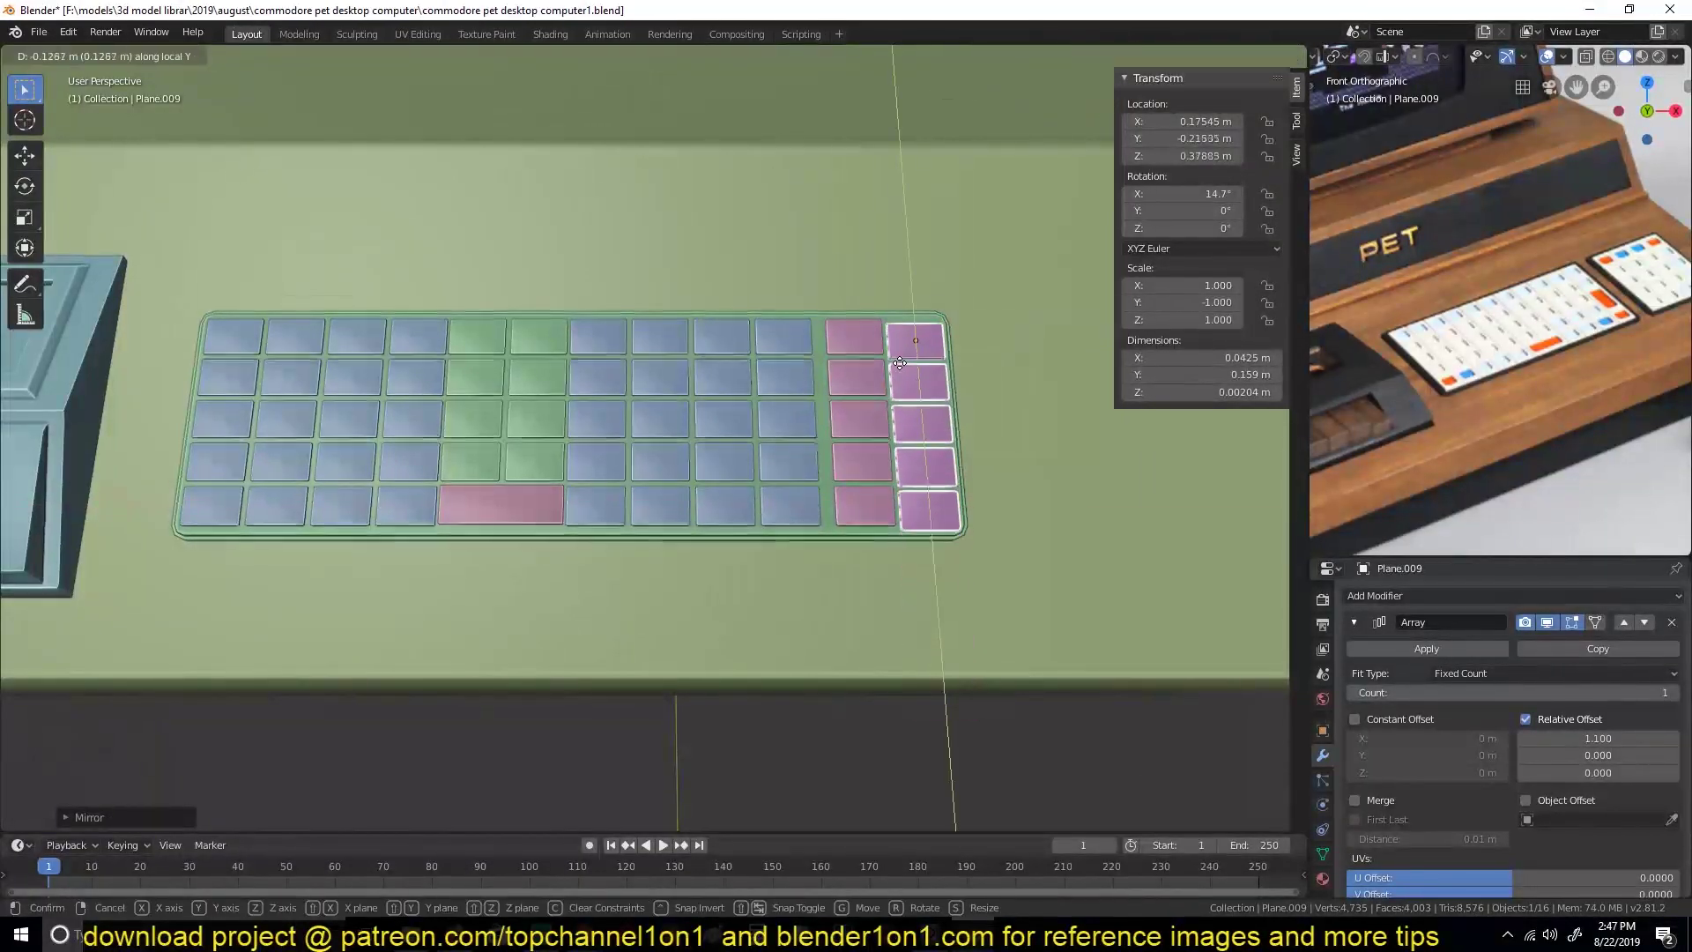
Reduce the right column to two keys and stretch one key copy taller.
left_click(1671, 622)
left_click_drag(1410, 694, 1351, 695)
key("ctrl+s")
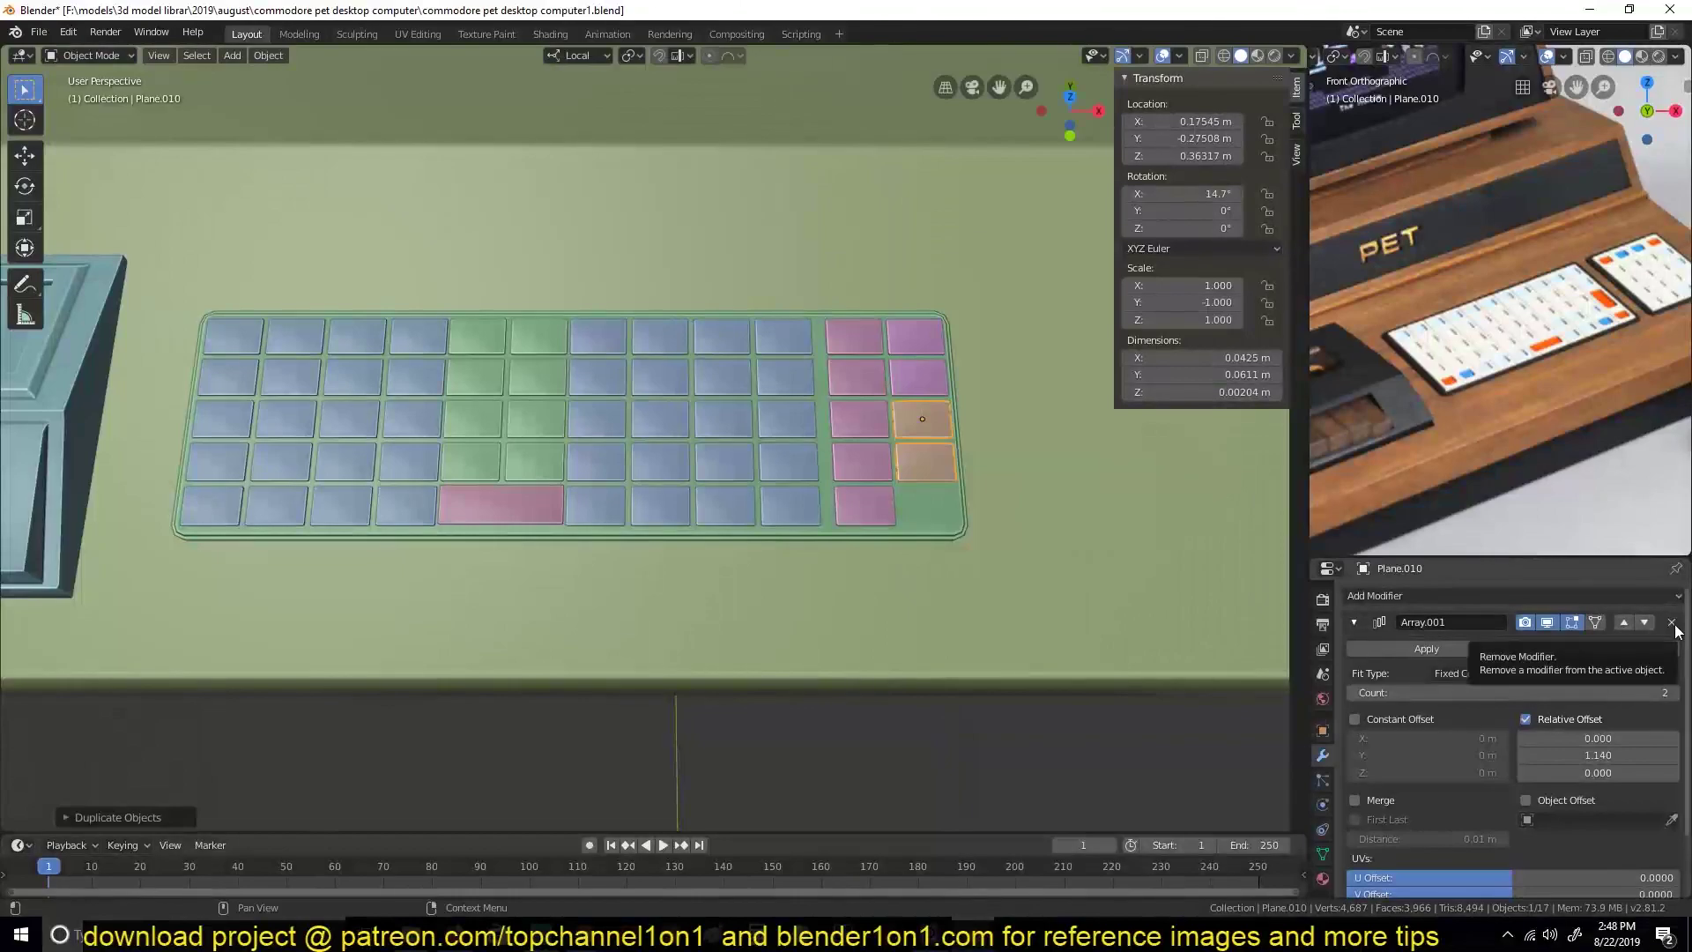
left_click(1671, 622)
key("Tab")
key("shift+z")
left_click(953, 538)
key("Tab")
key("shift+z")
Cut the lower right key column down to a single key and save.
left_click(884, 510)
key("ctrl+s")
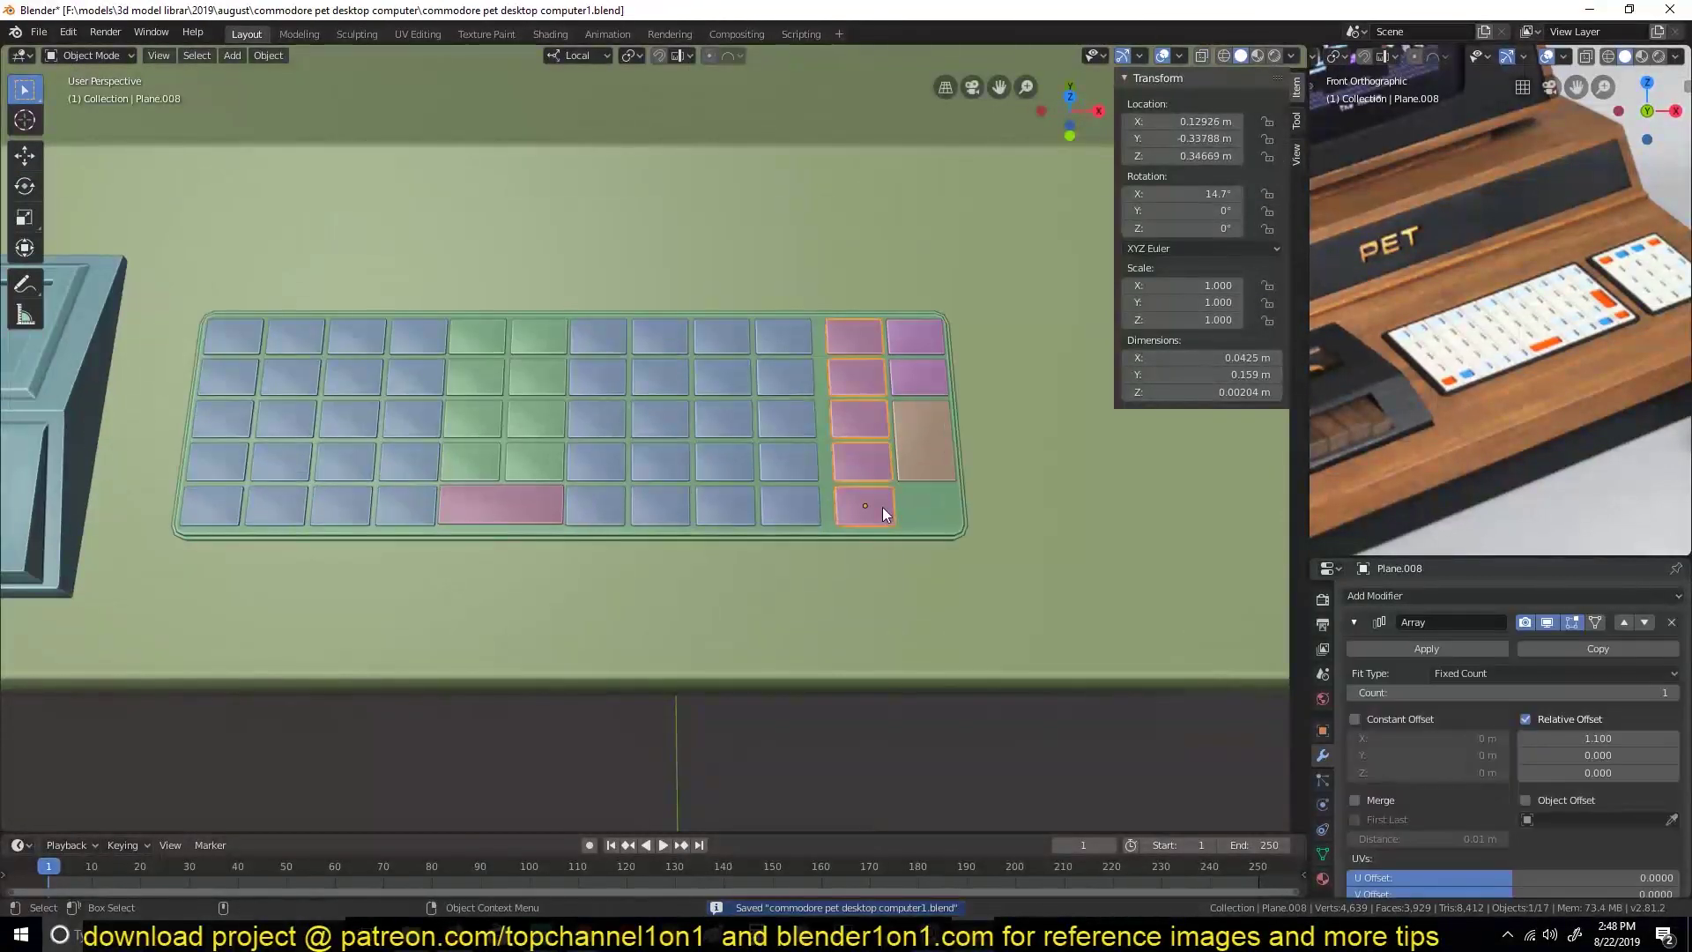
left_click(1672, 622)
scroll(638, 566, "down", 3)
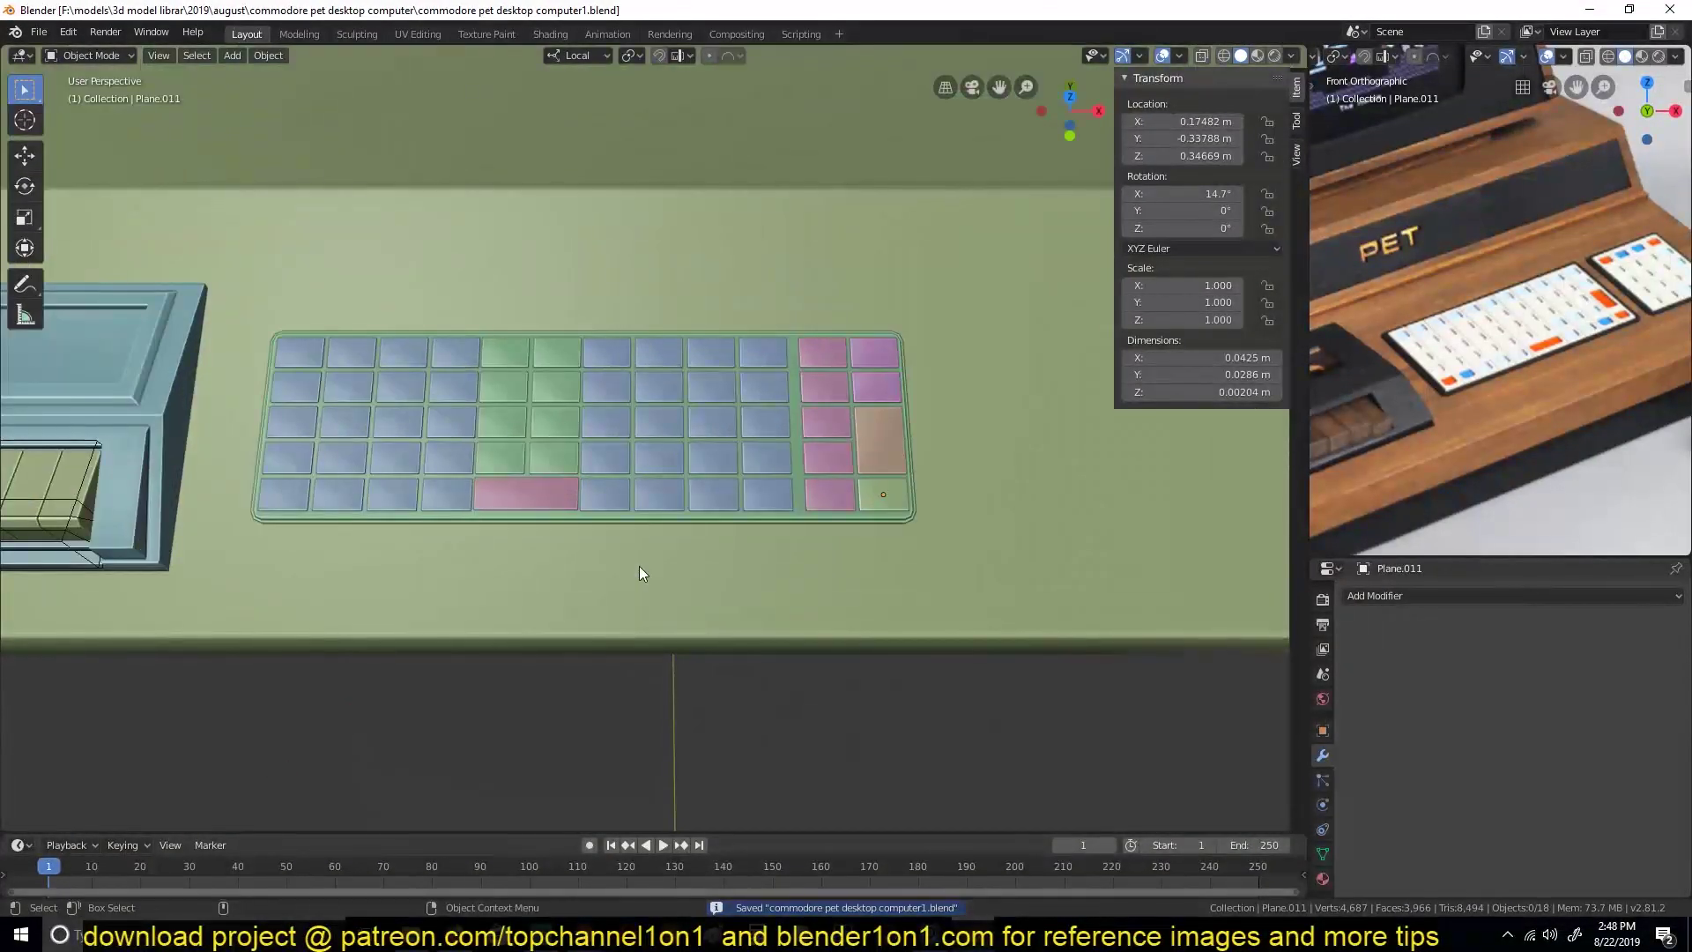
middle_click_drag(638, 566, 557, 617)
key("ctrl+s")
middle_click_drag(906, 408, 779, 448)
Duplicate all keyboard key objects along X to the right of the keyboard.
left_click(610, 451)
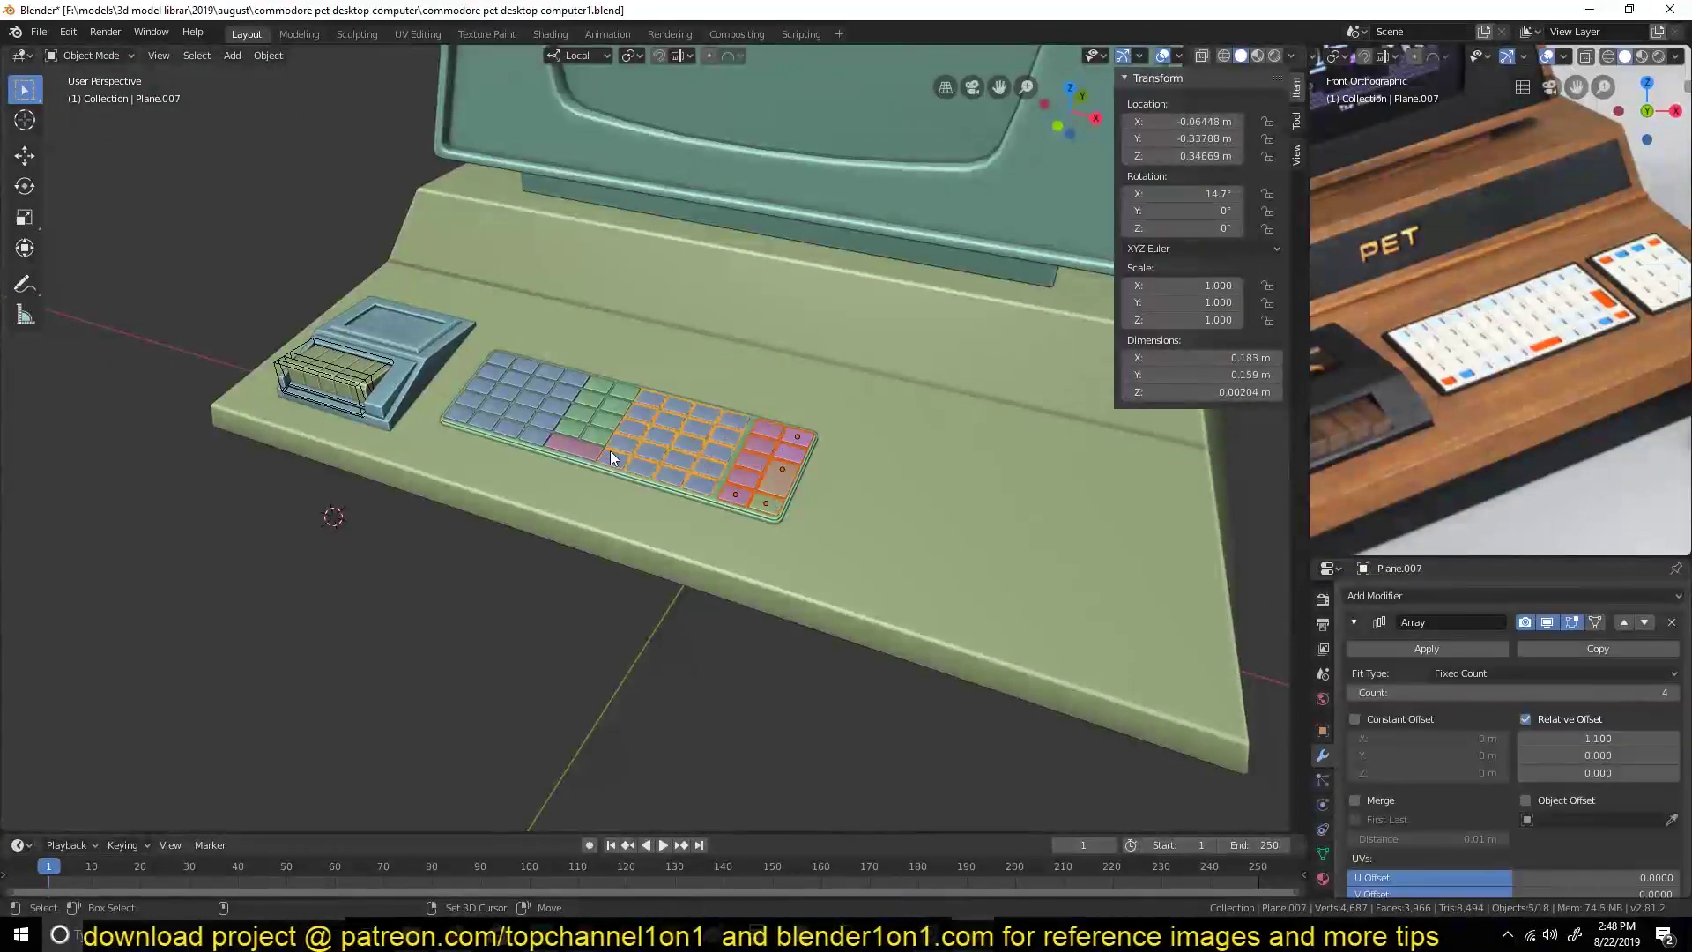
middle_click_drag(612, 474, 464, 429)
scroll(464, 430, "down", 1)
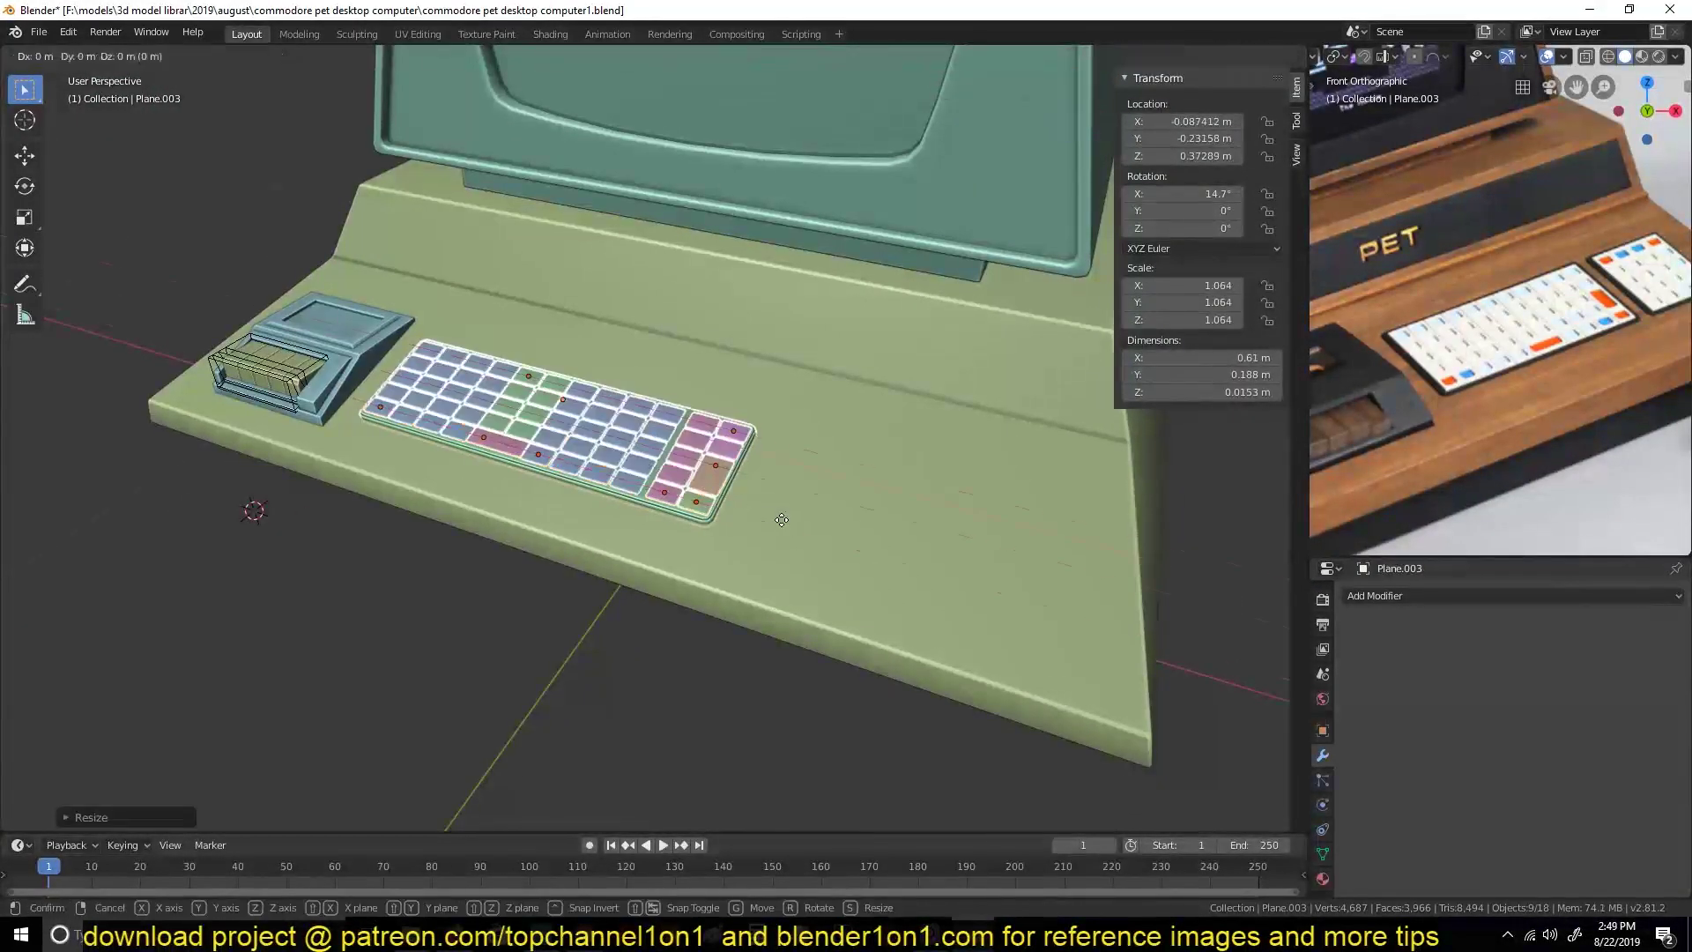
key("shift+d")
key("x")
key("x")
left_click(1227, 614)
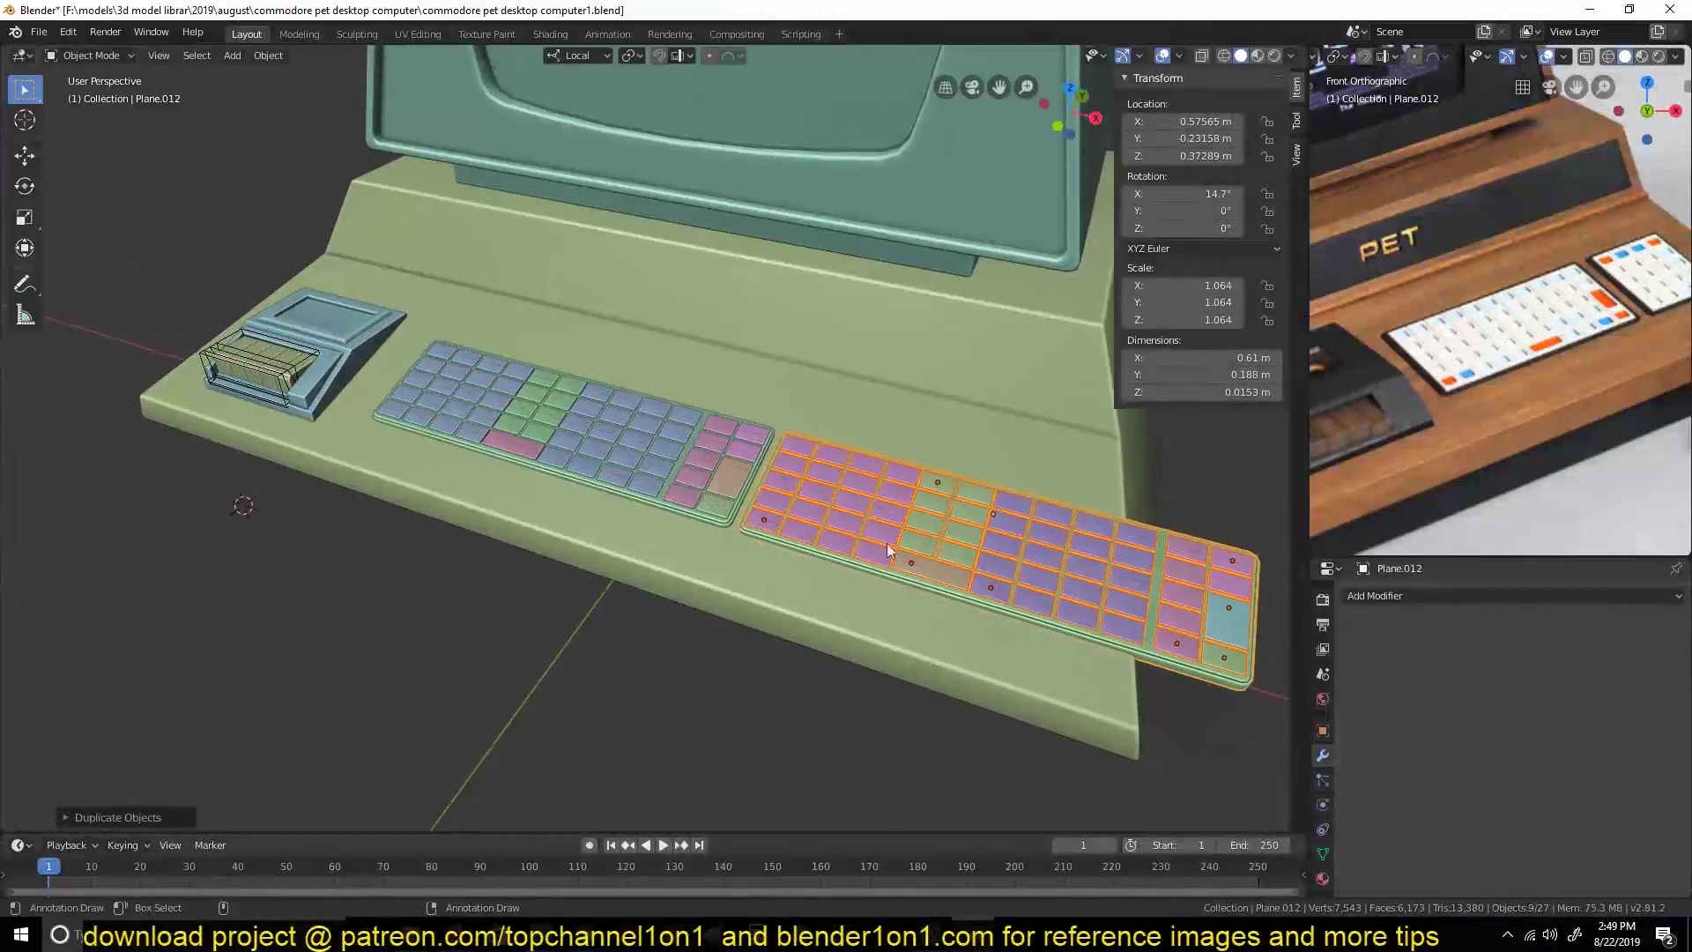
key("ctrl+z")
Move the numeric keypad block along X, join its keys into one object, and save.
left_click(1102, 564)
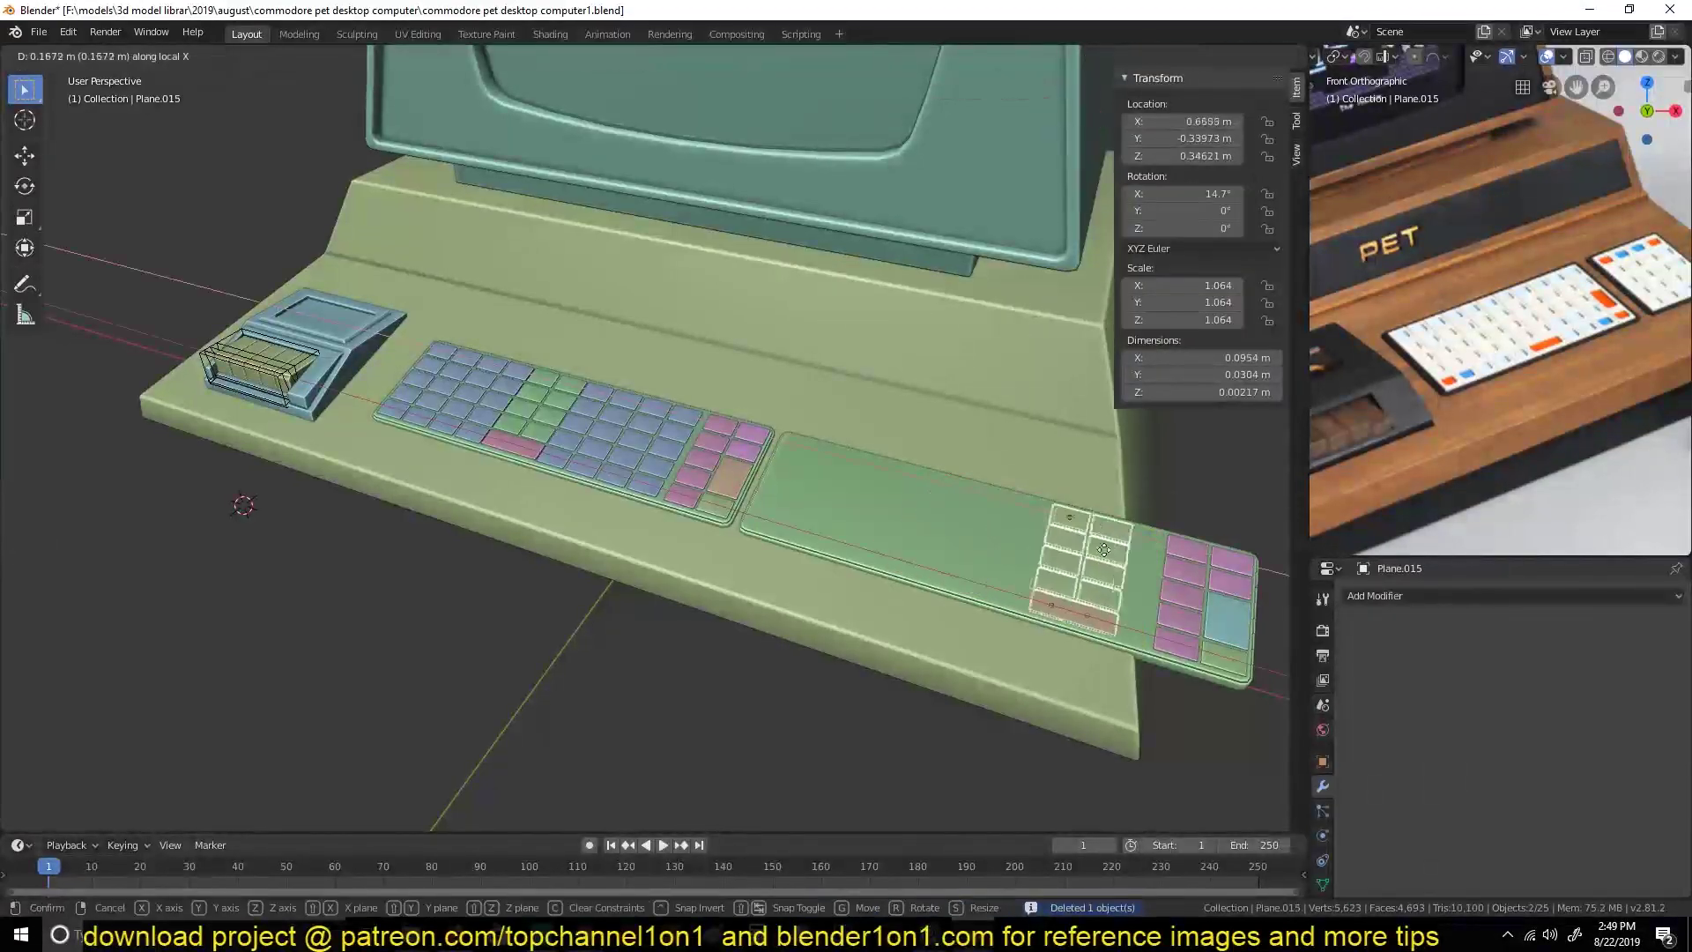
left_click(1124, 608)
left_click(1548, 652)
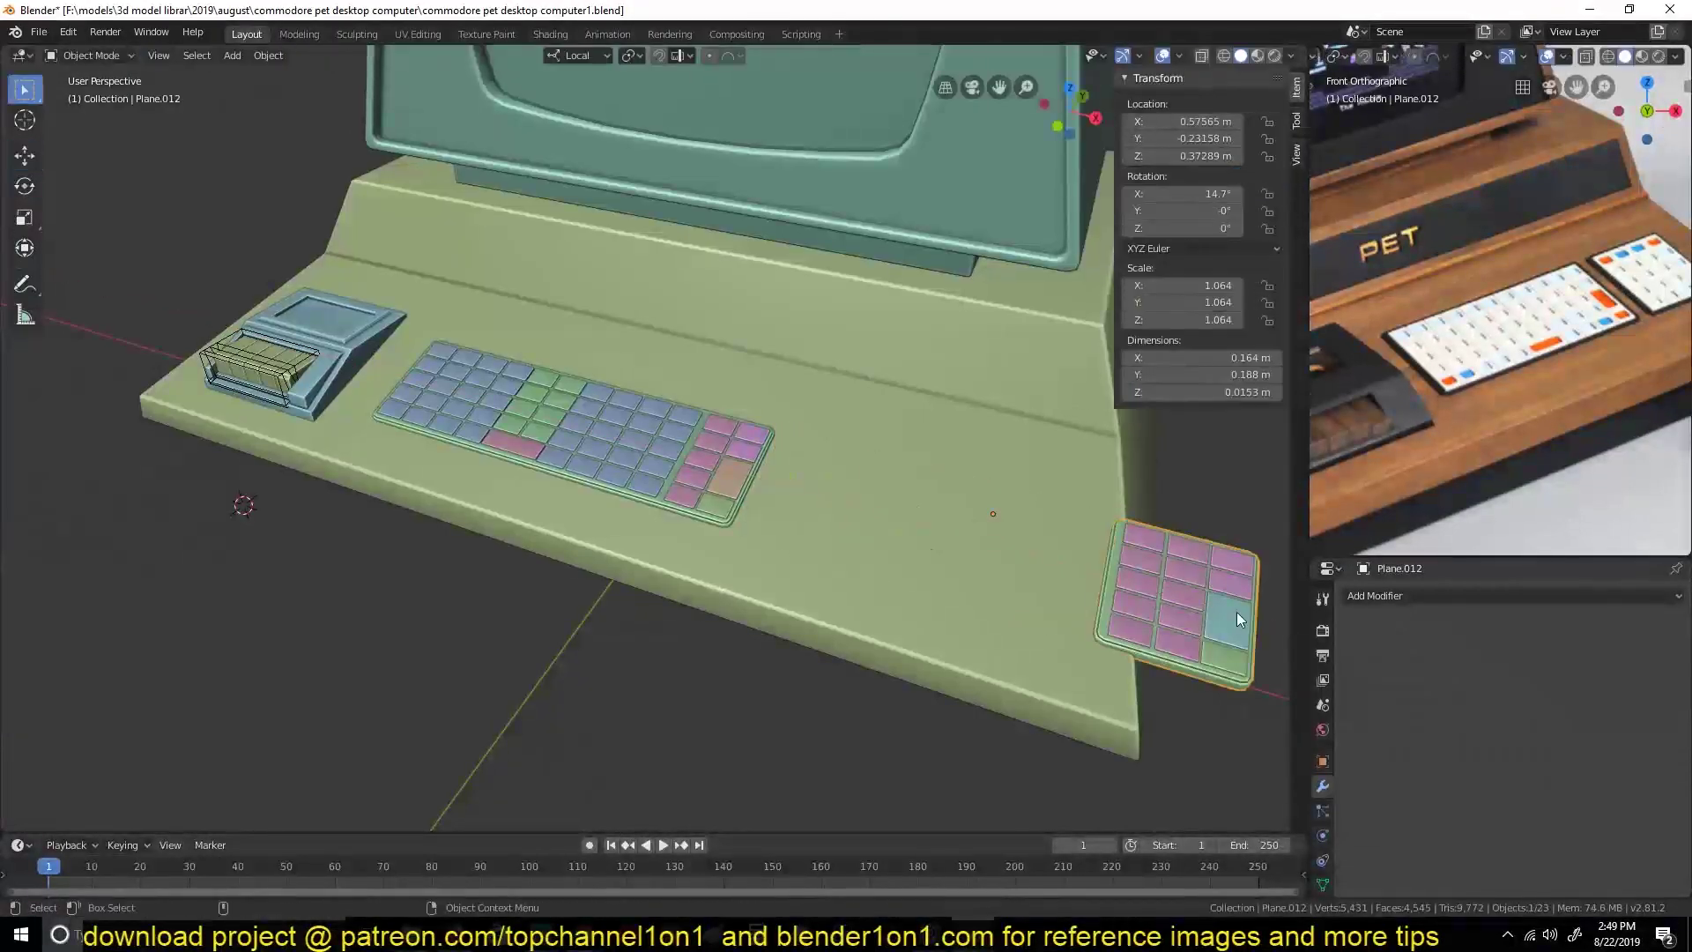
left_click(1193, 610)
key("g")
key("x")
key("x")
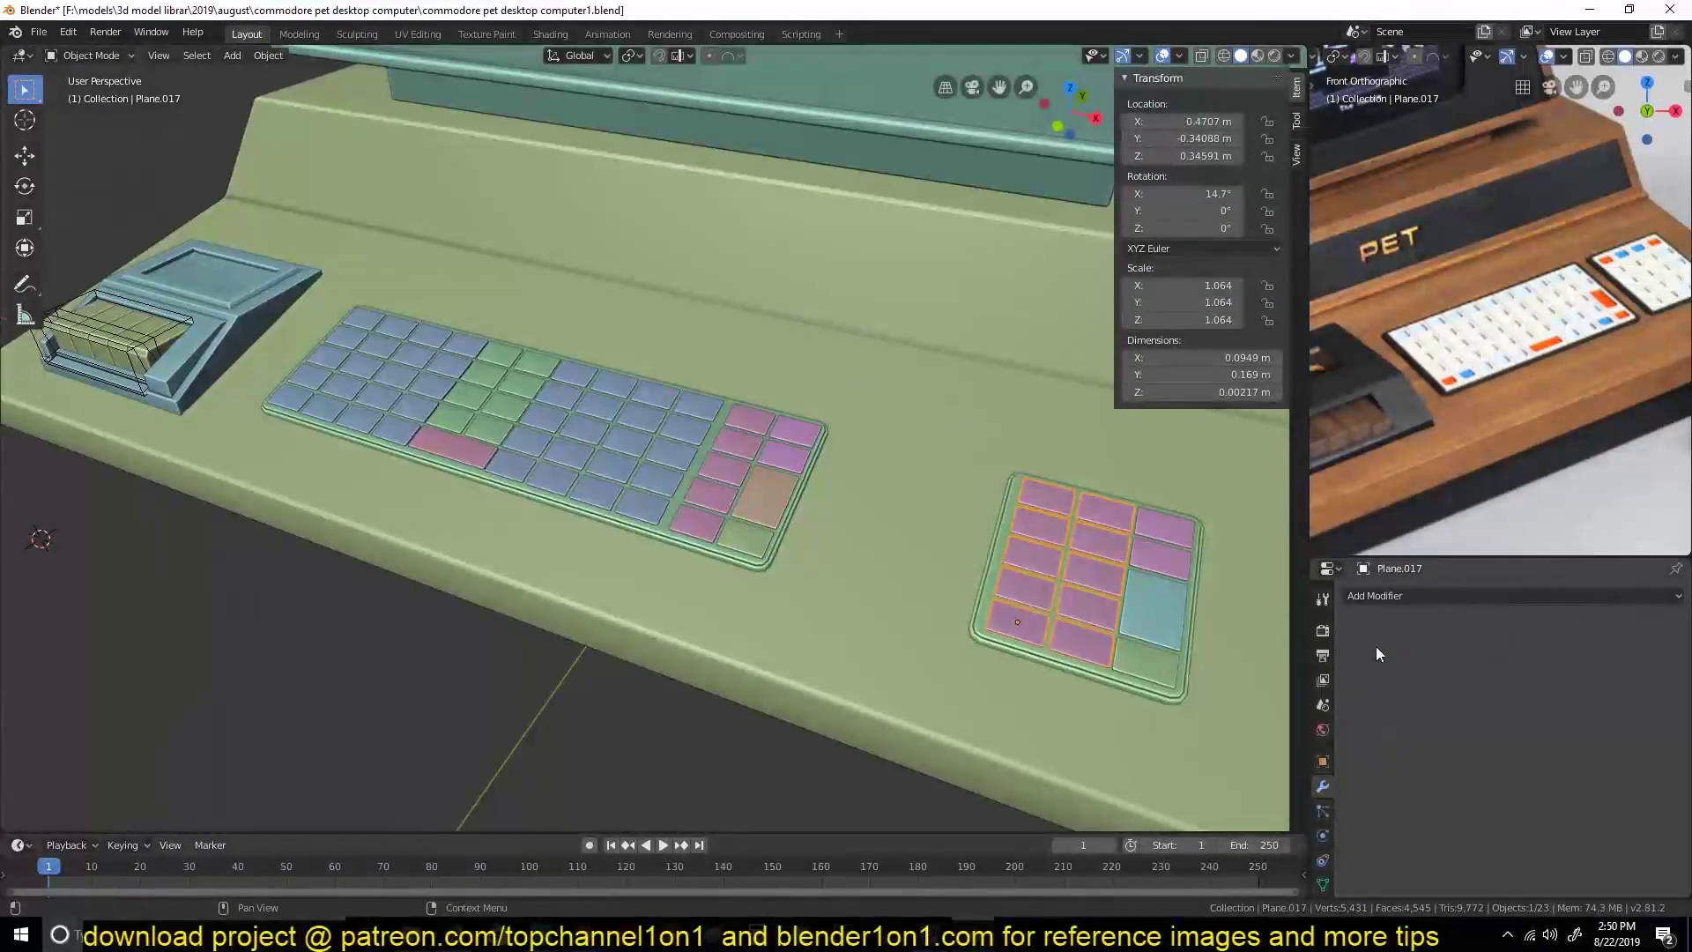
key("ctrl+j")
key("ctrl+s")
Join the main keyboard's key blocks into a single object and save.
left_click(749, 504)
left_click(795, 432, "shift")
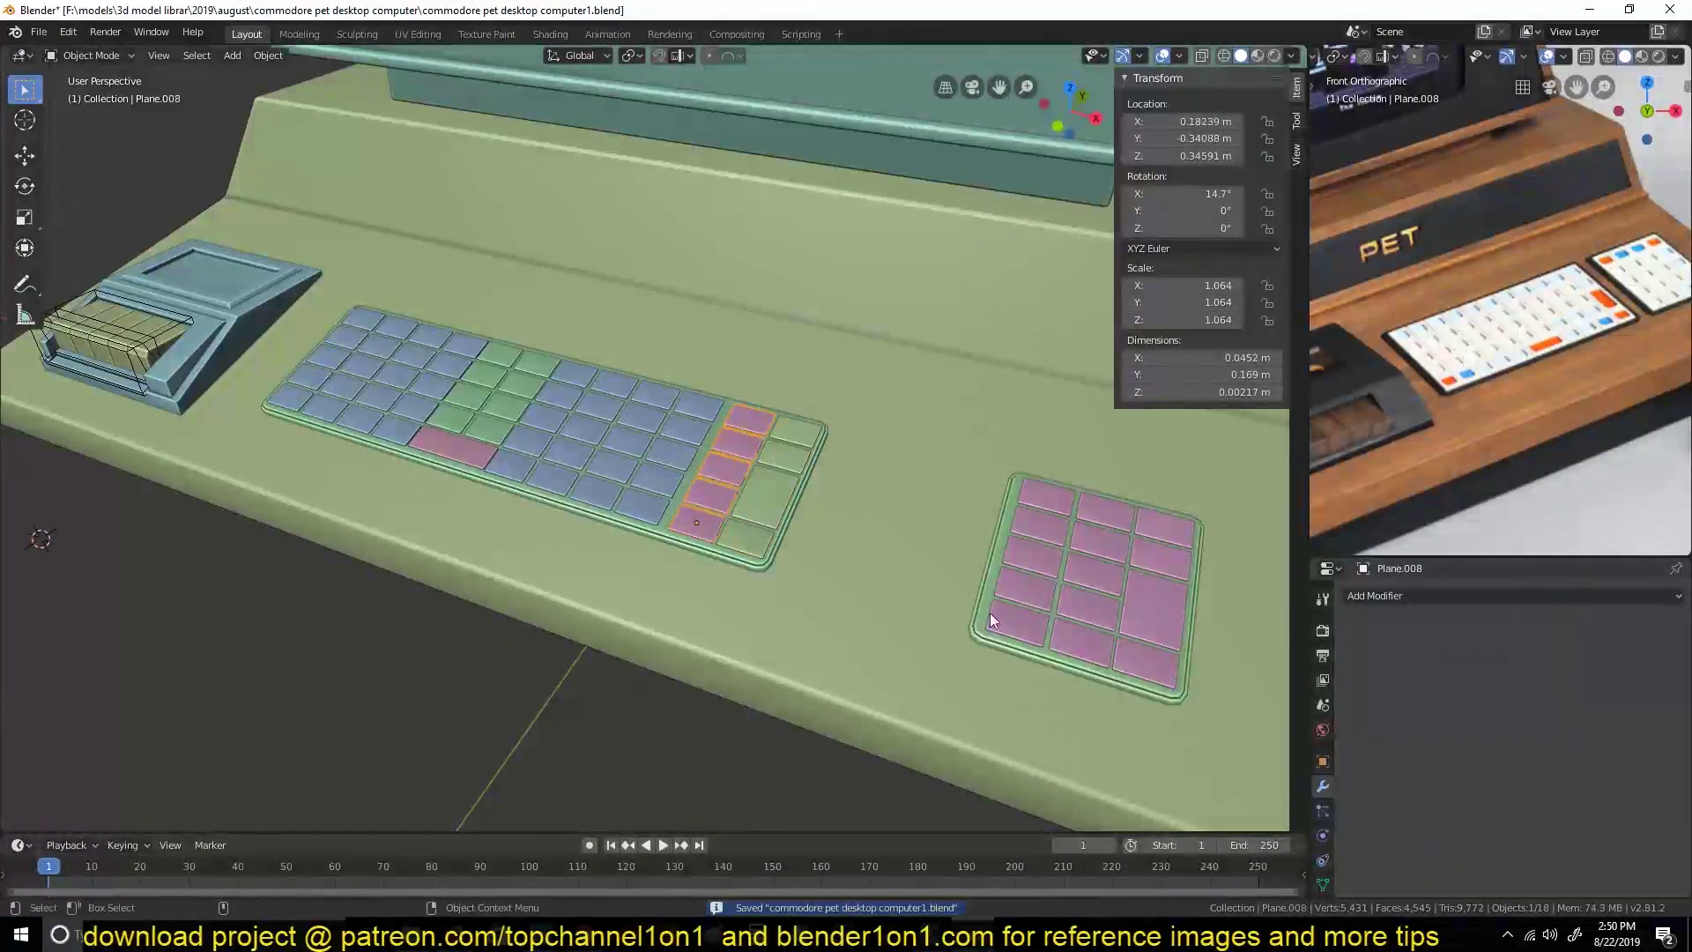
left_click(749, 536, "shift")
left_click(574, 492, "shift")
key("ctrl+j")
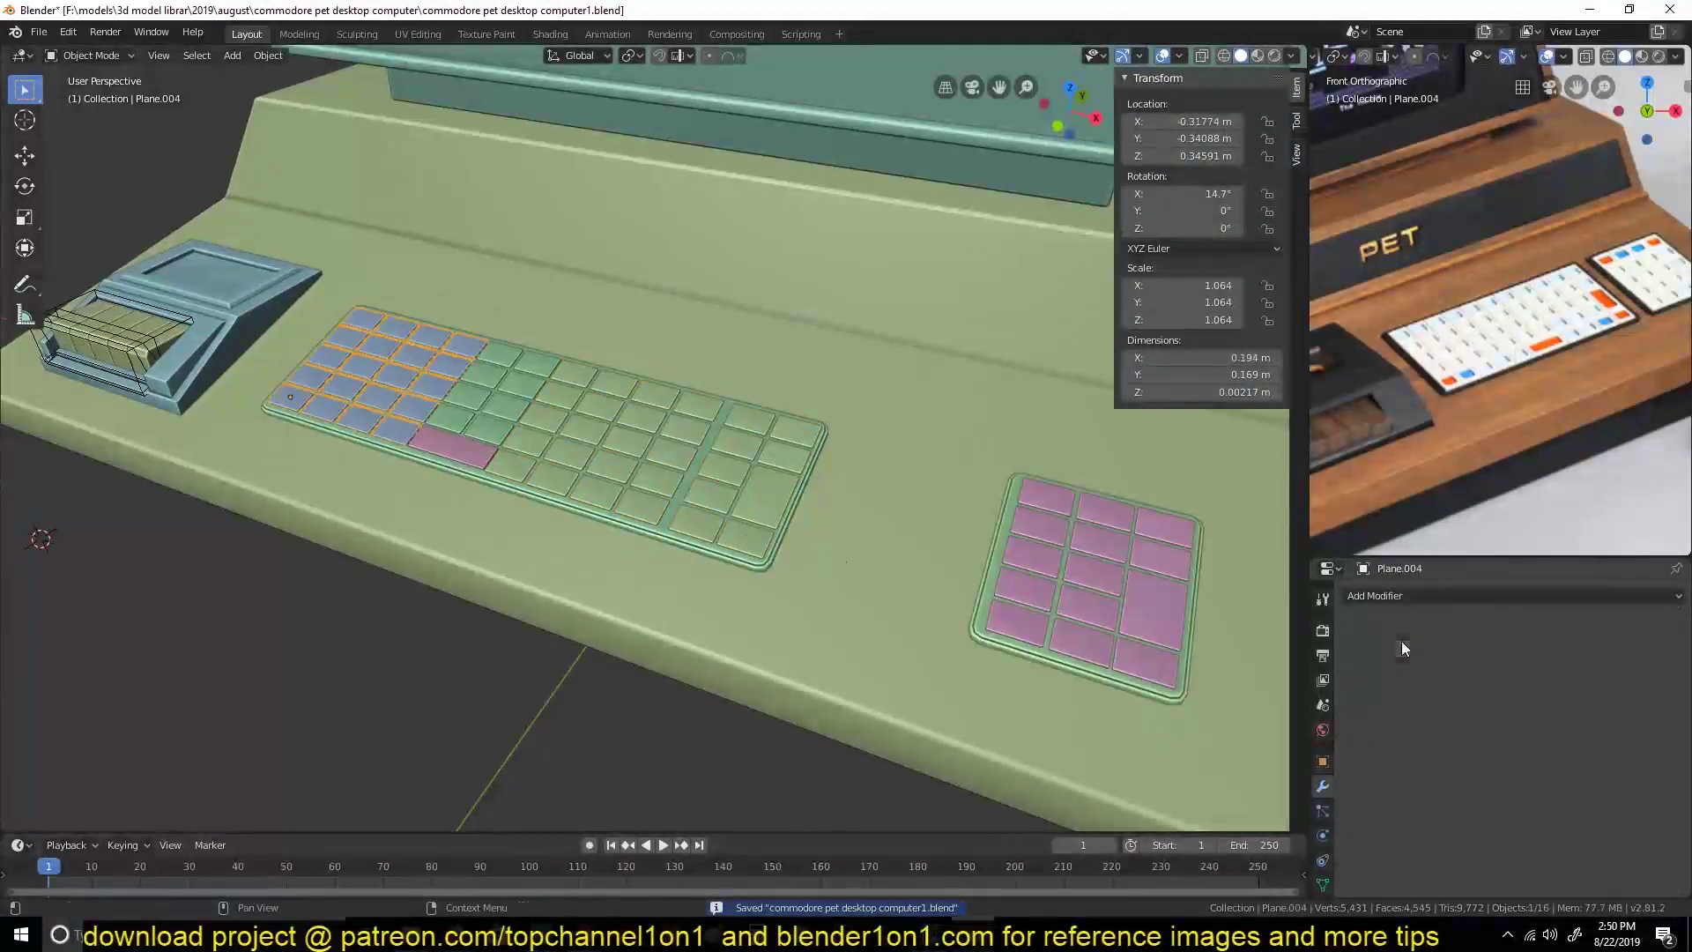
left_click(476, 446)
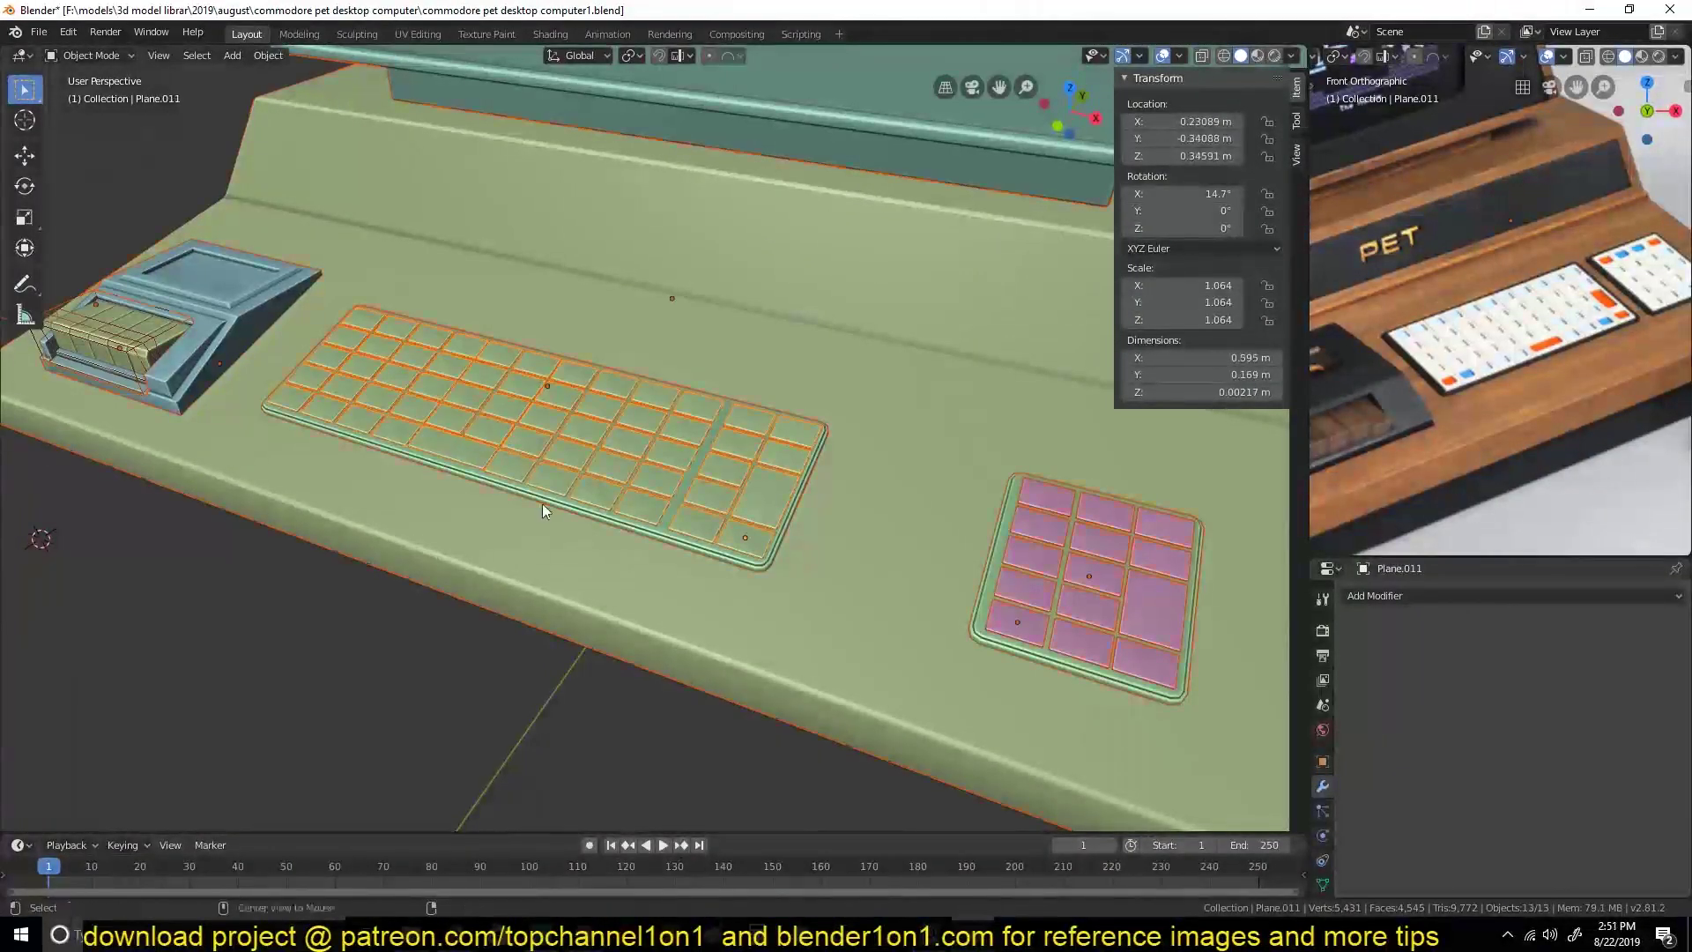
key("ctrl+s")
scroll(842, 652, "down", 3)
left_click(684, 484)
scroll(670, 486, "up", 3)
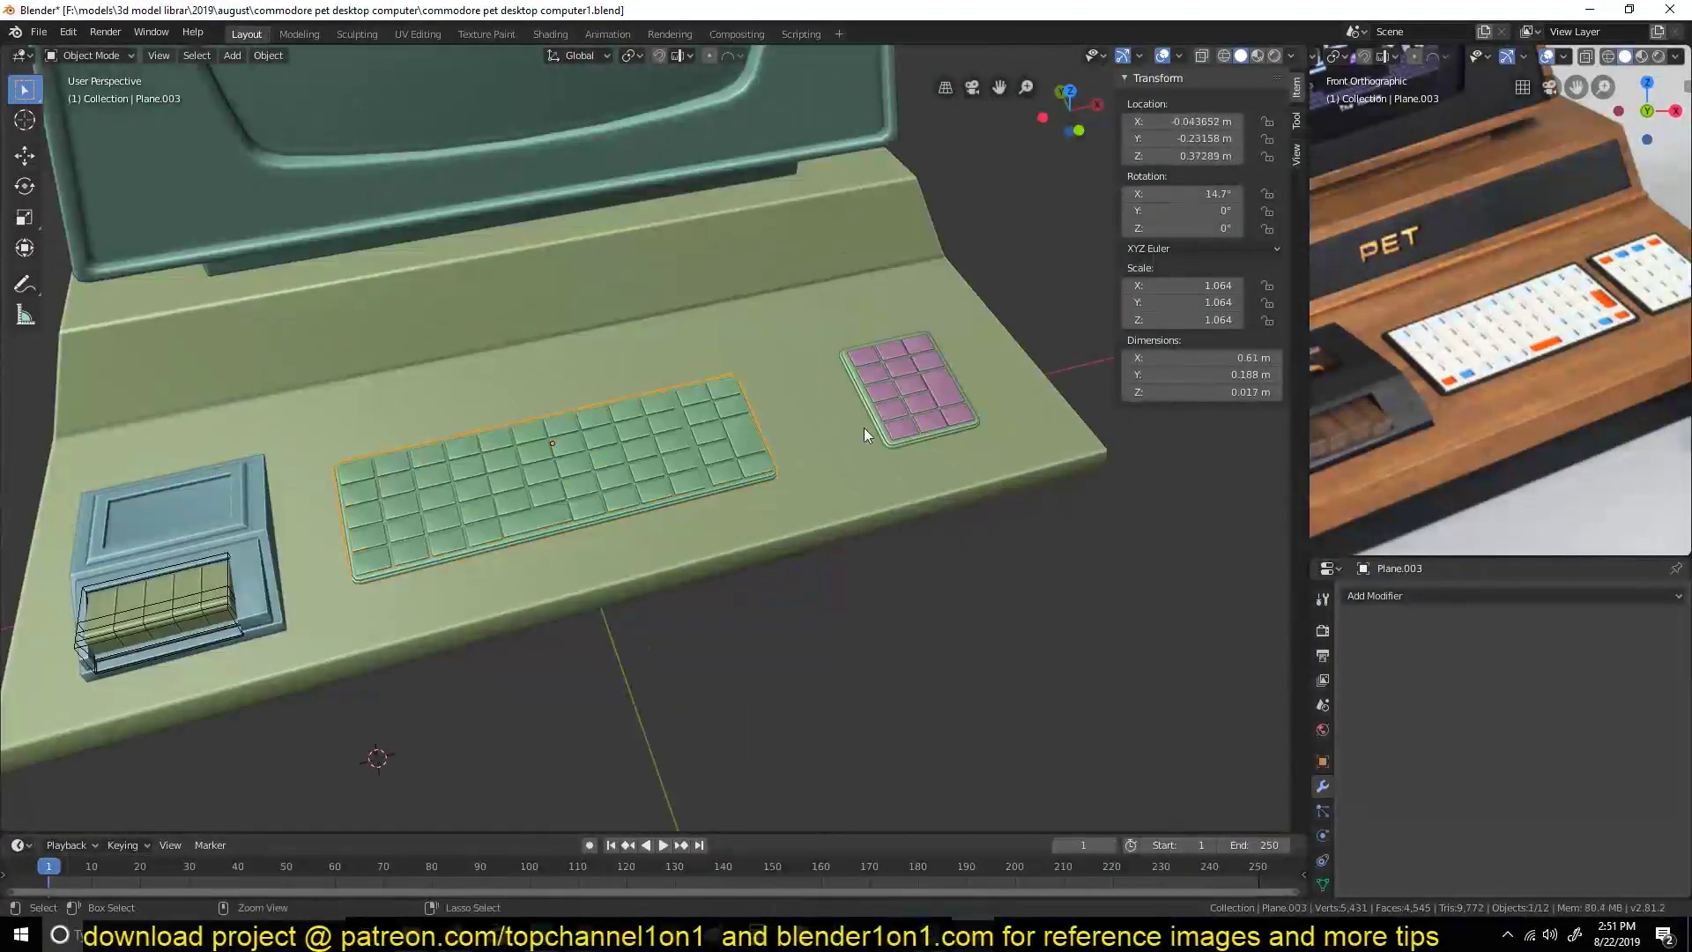
Scale the keyboard up slightly and move it along global Y.
left_click(958, 619)
key("s")
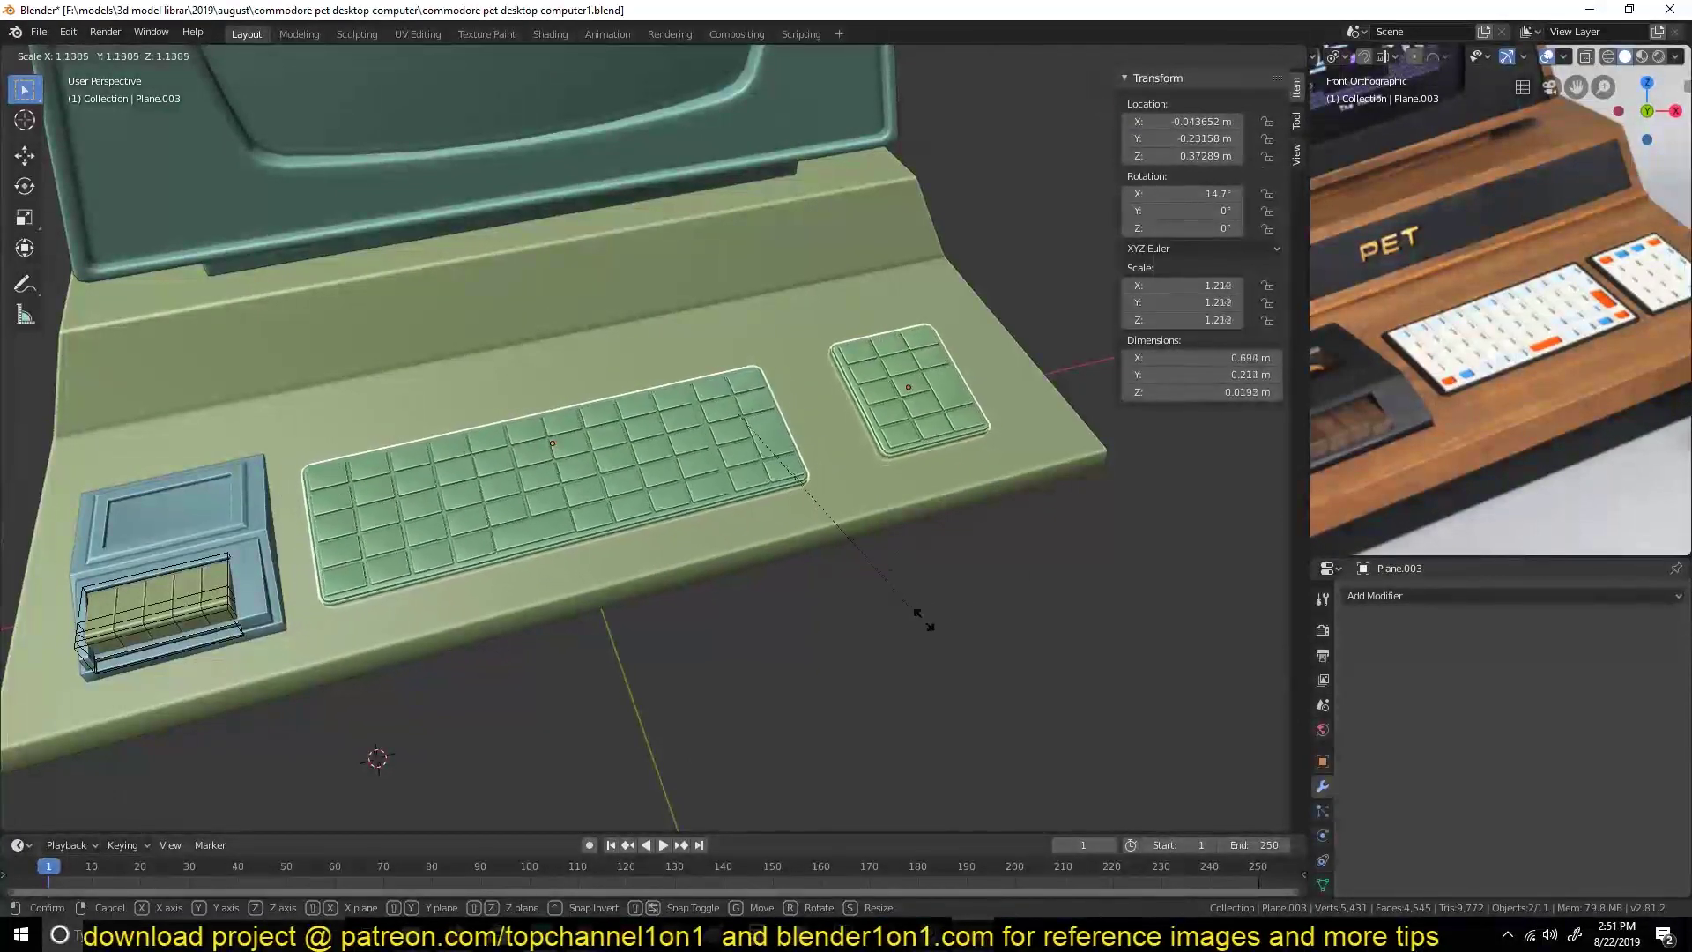
key("g")
key("y")
left_click(723, 527)
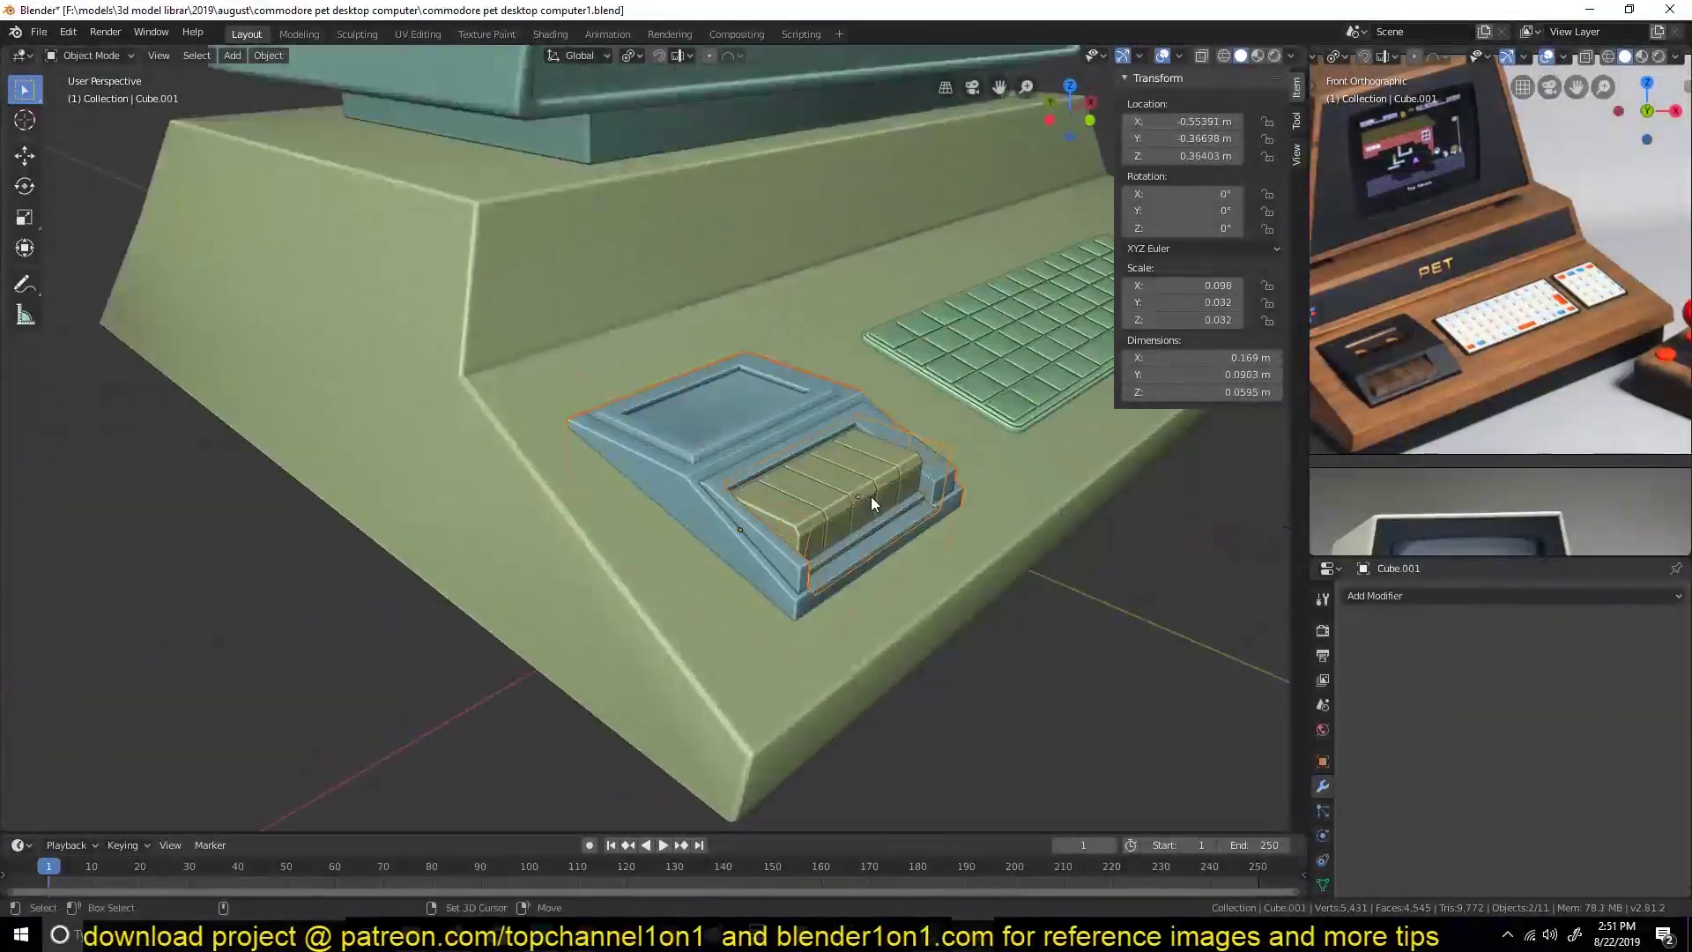
Flatten the cassette tape mechanism along Z and raise it slightly.
left_click(850, 516)
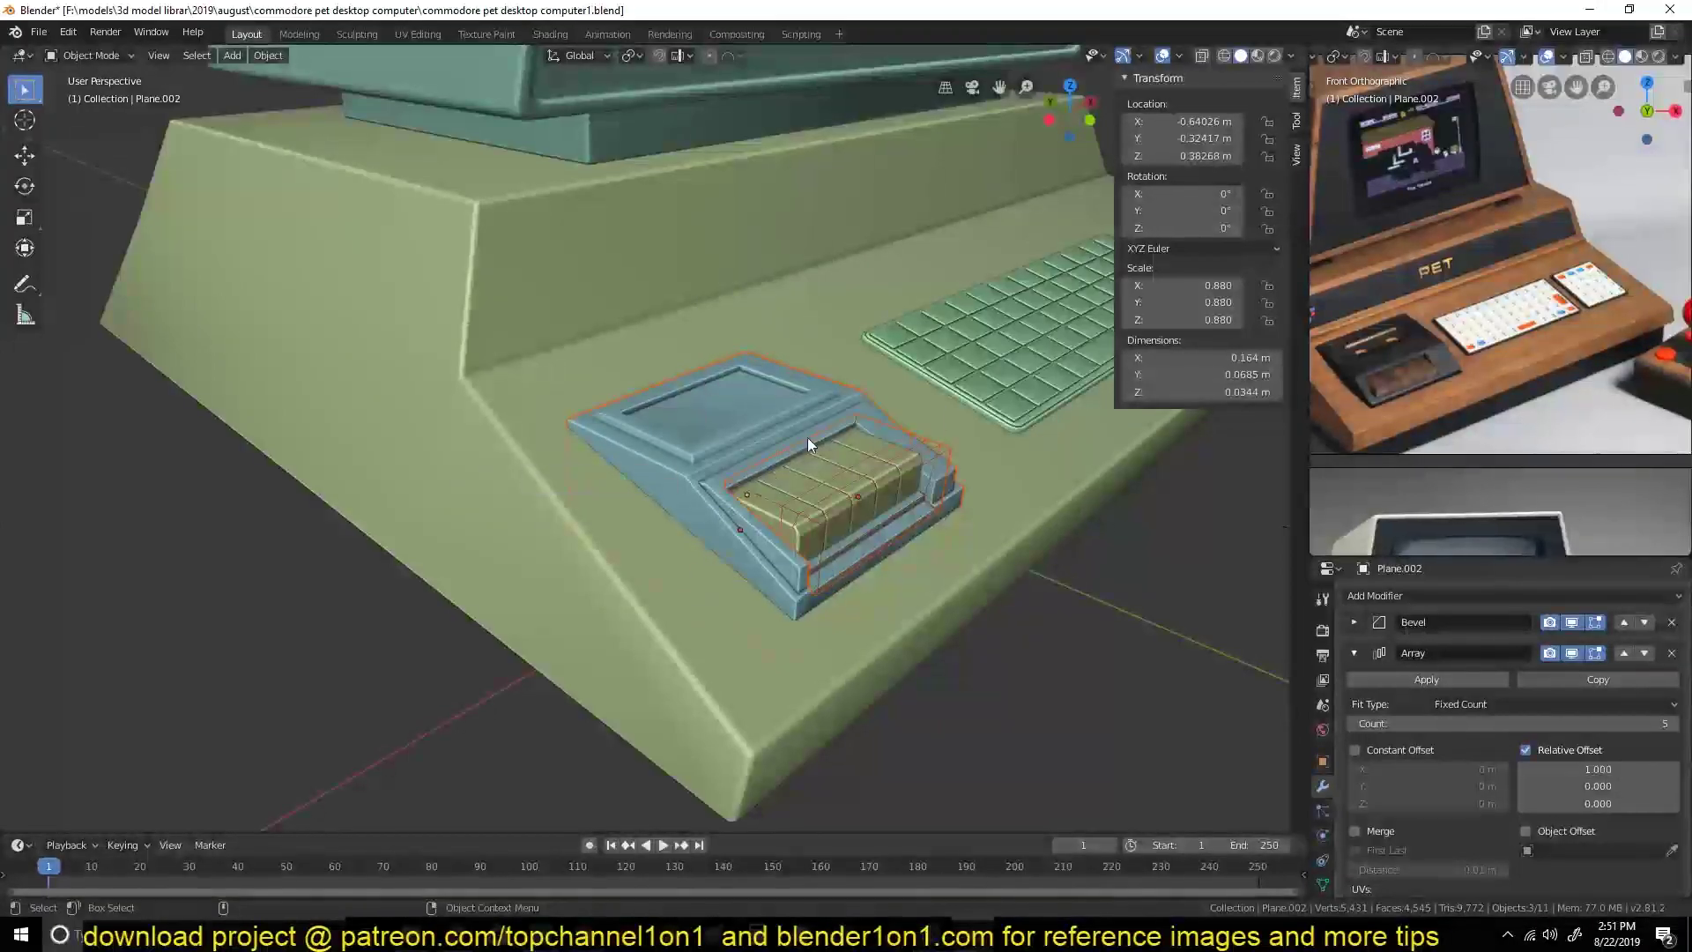
middle_click_drag(807, 437, 842, 505)
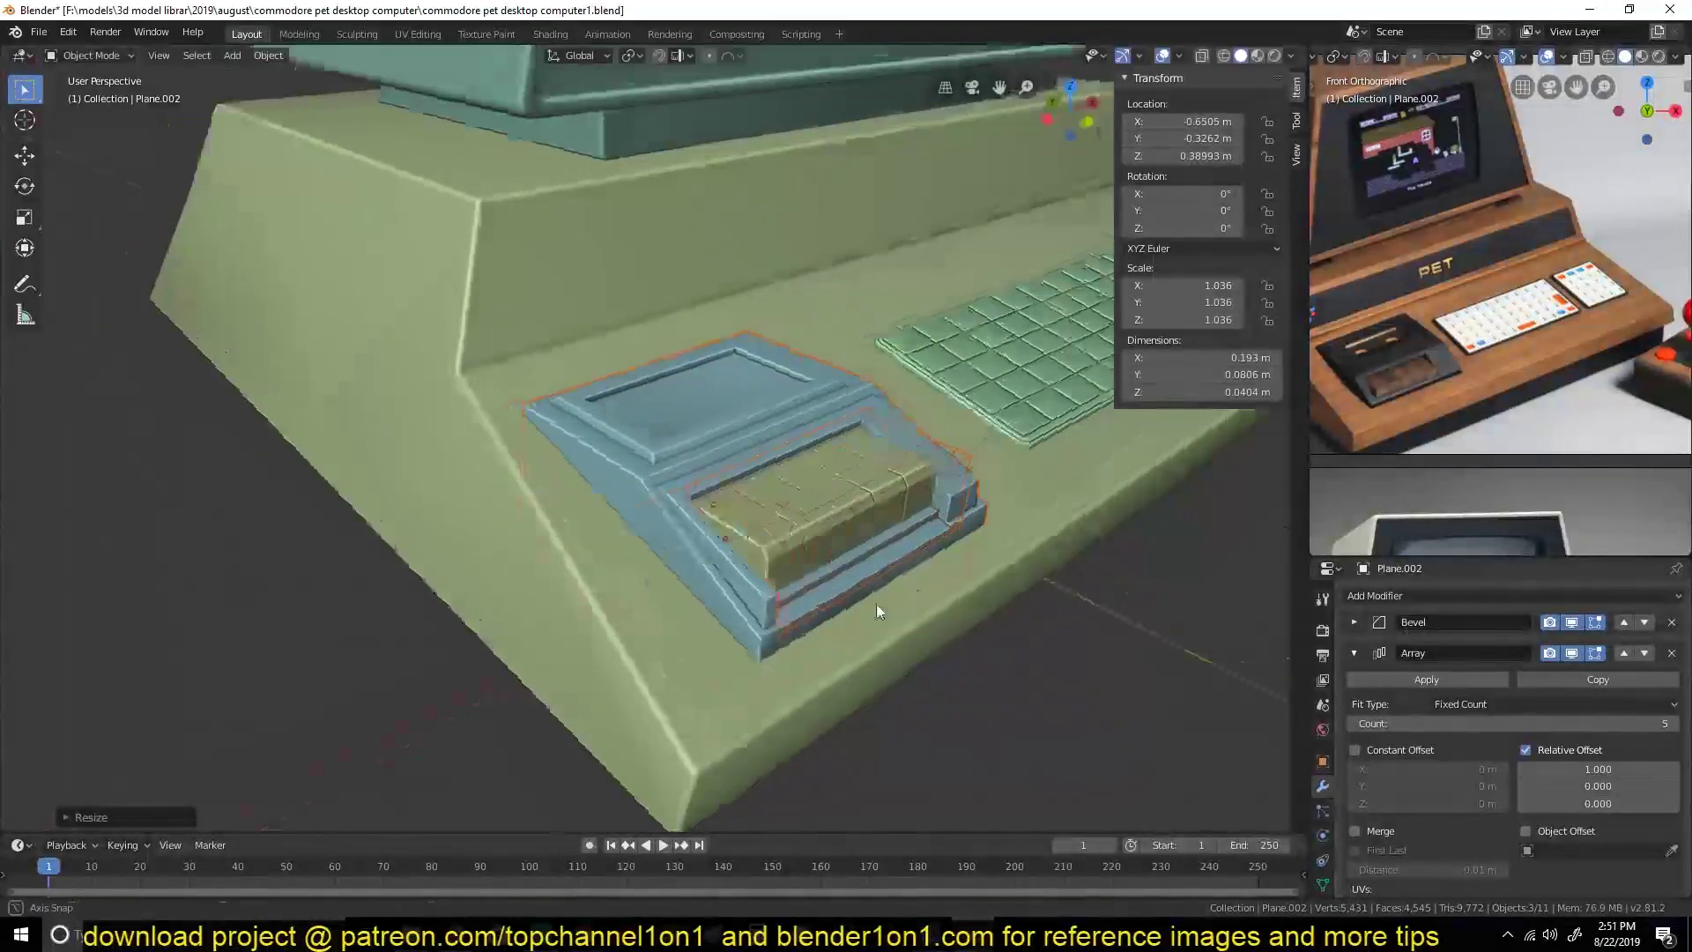
key("s")
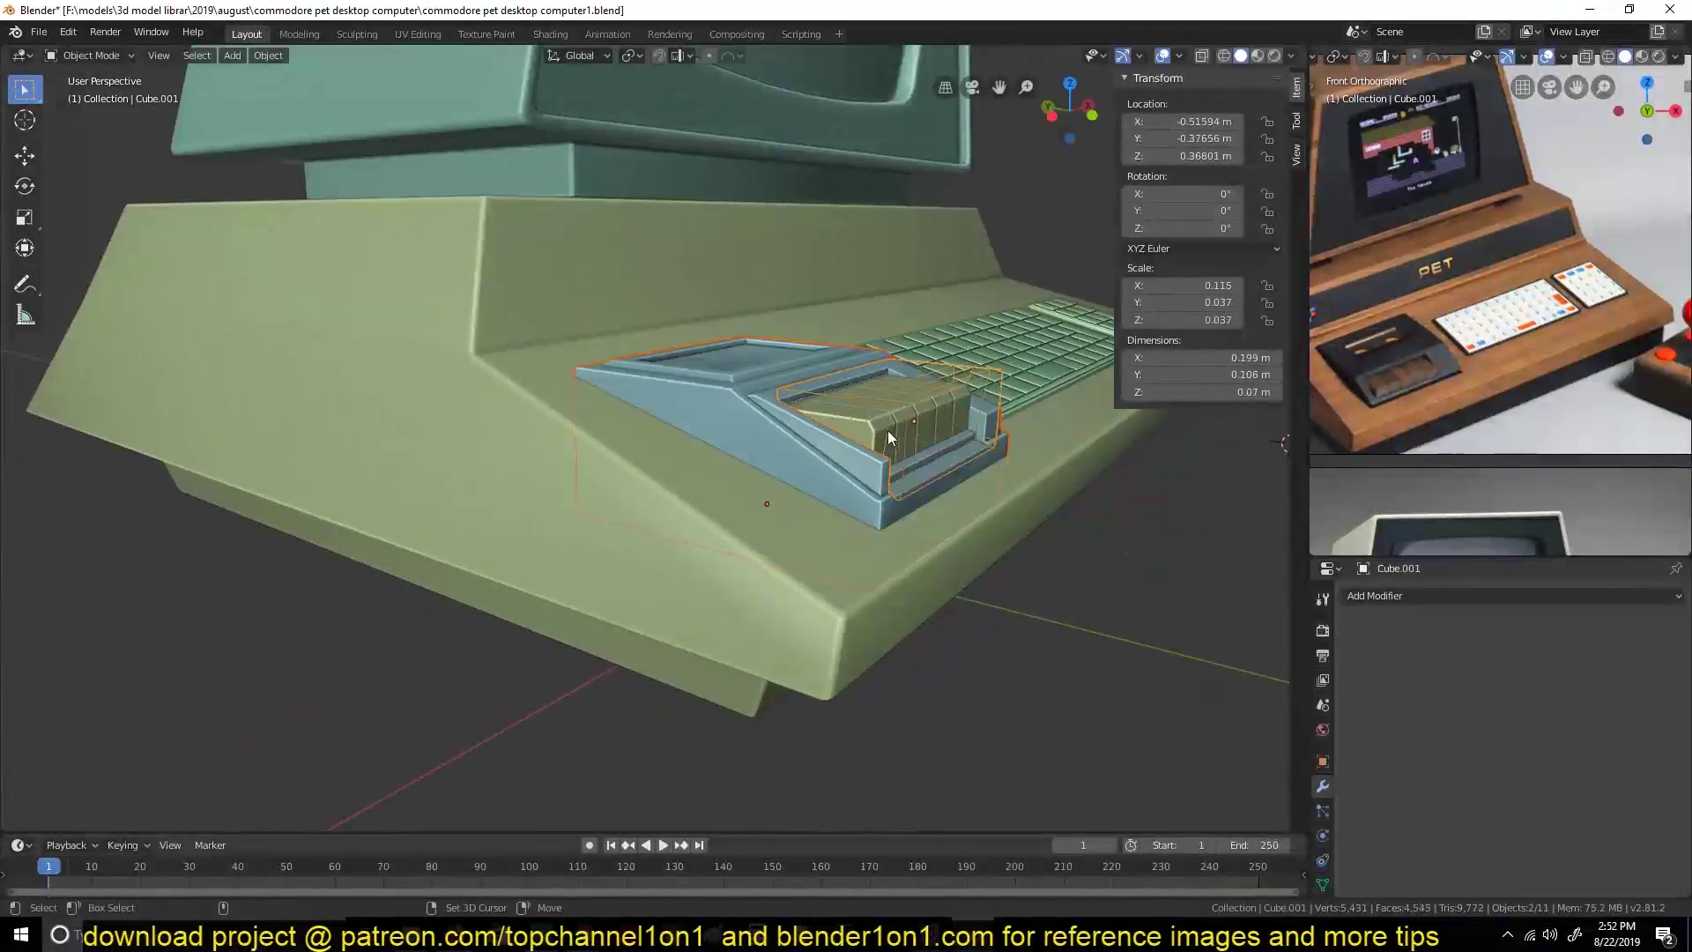
key("s")
key("z")
left_click(903, 424)
key("g")
key("z")
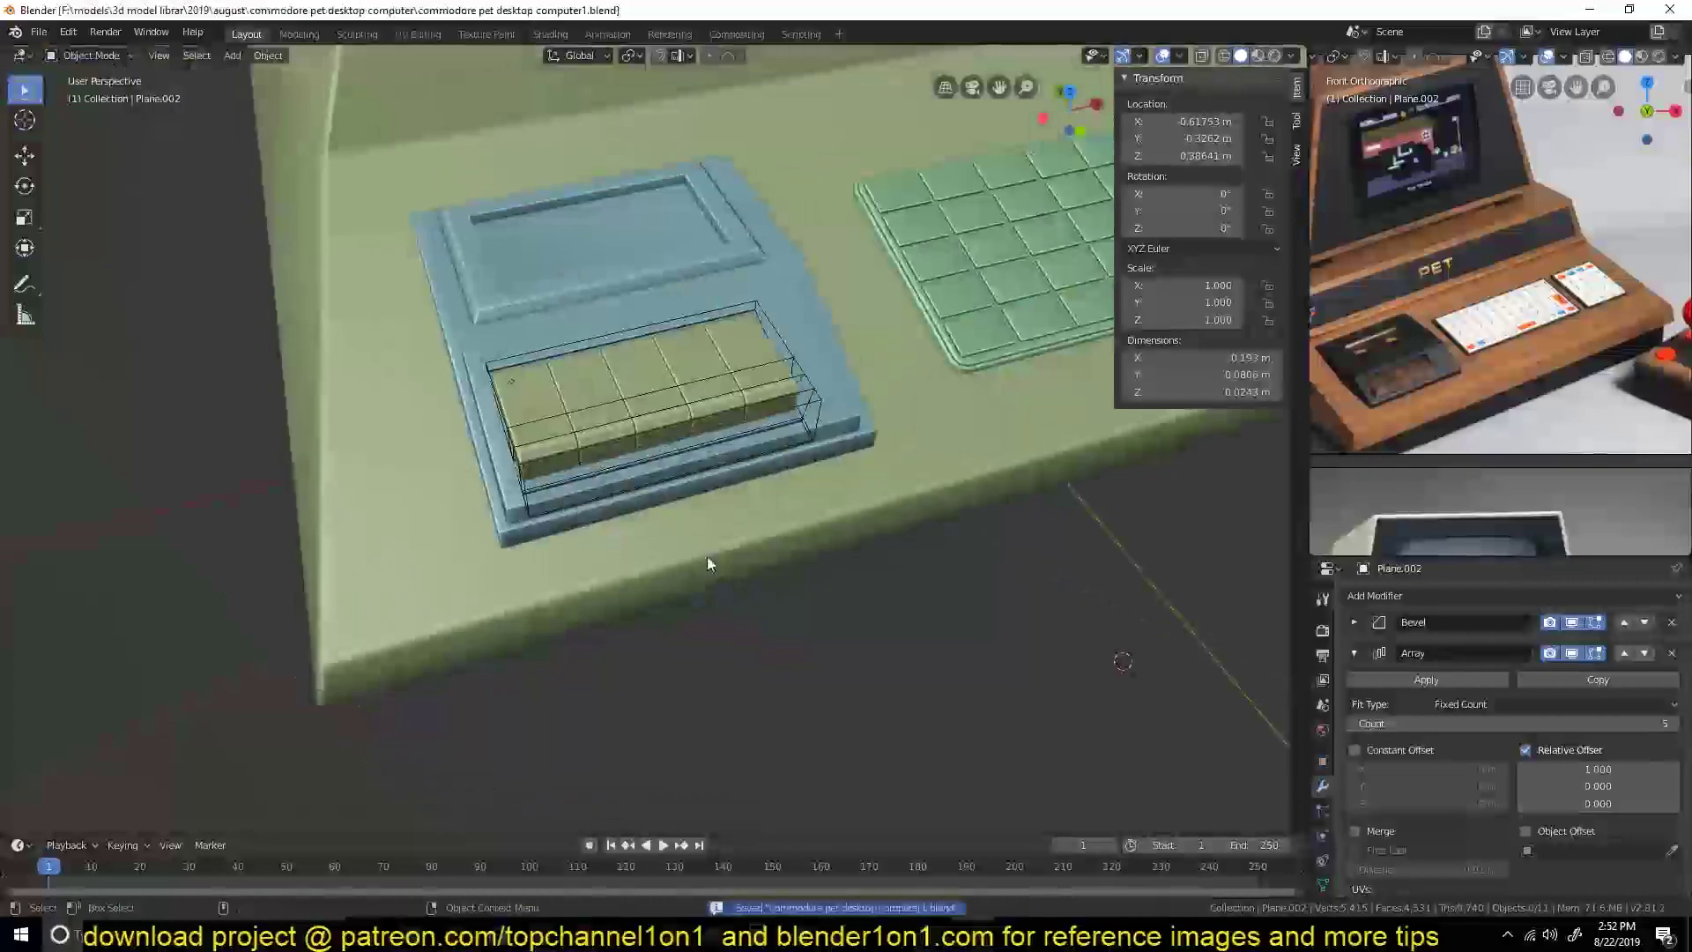
scroll(722, 519, "down", 4)
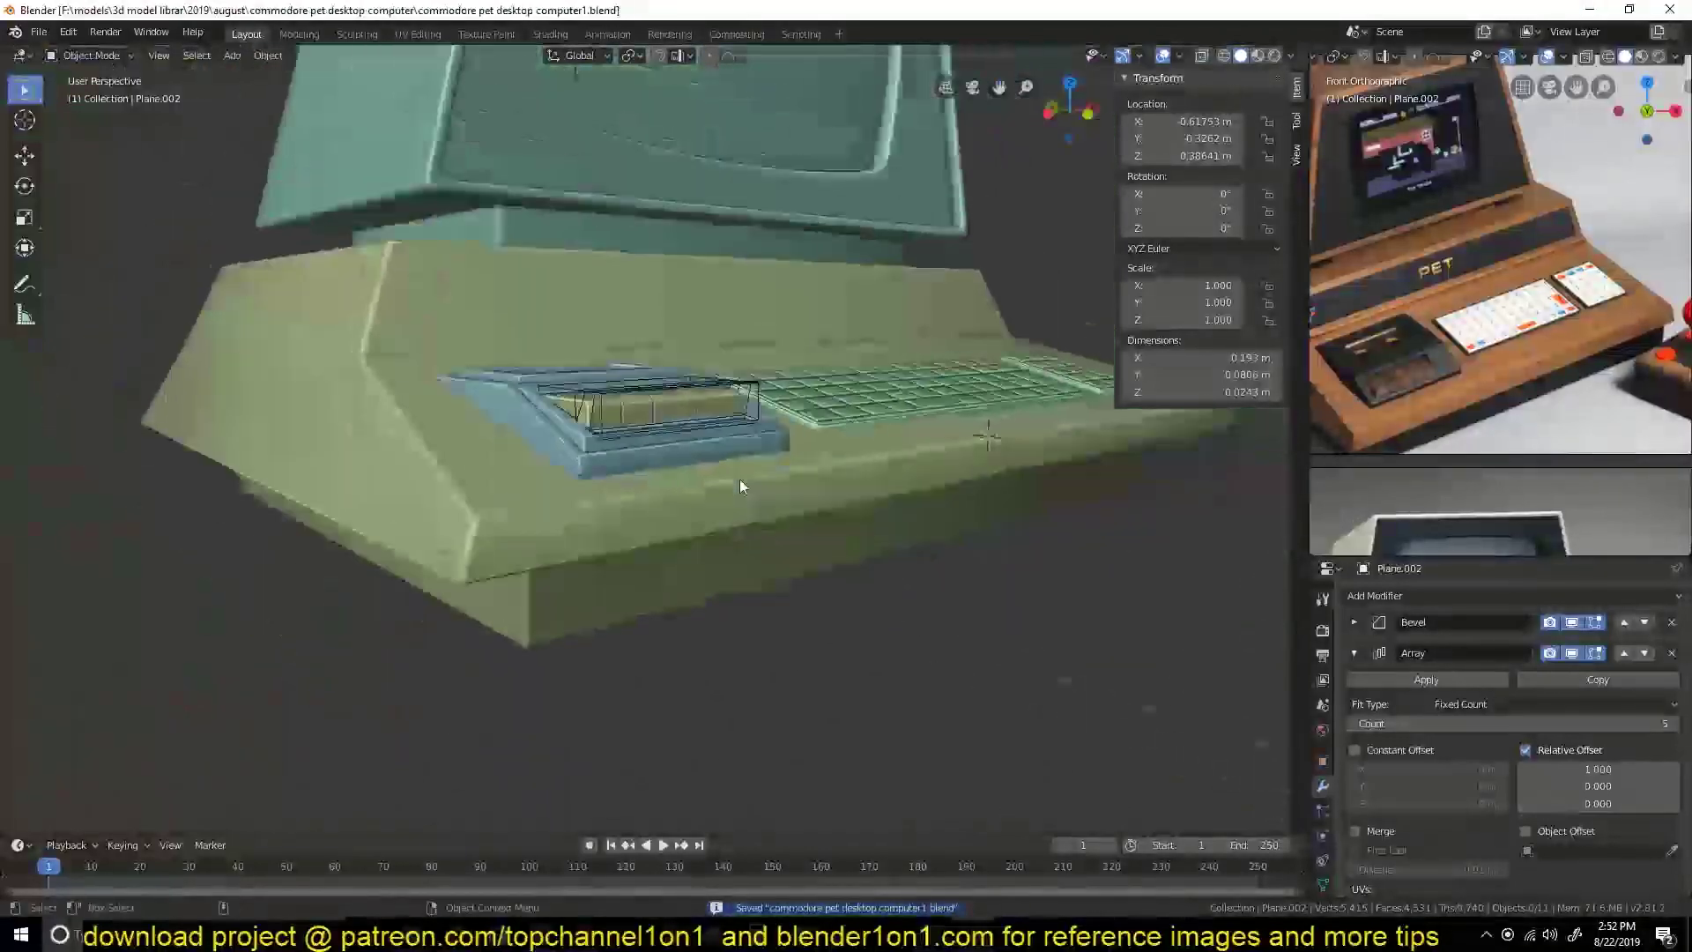
scroll(758, 520, "down", 3)
Isolate the cassette housing in local view and dissolve its stray extra vertices.
key("Tab")
left_click(493, 564)
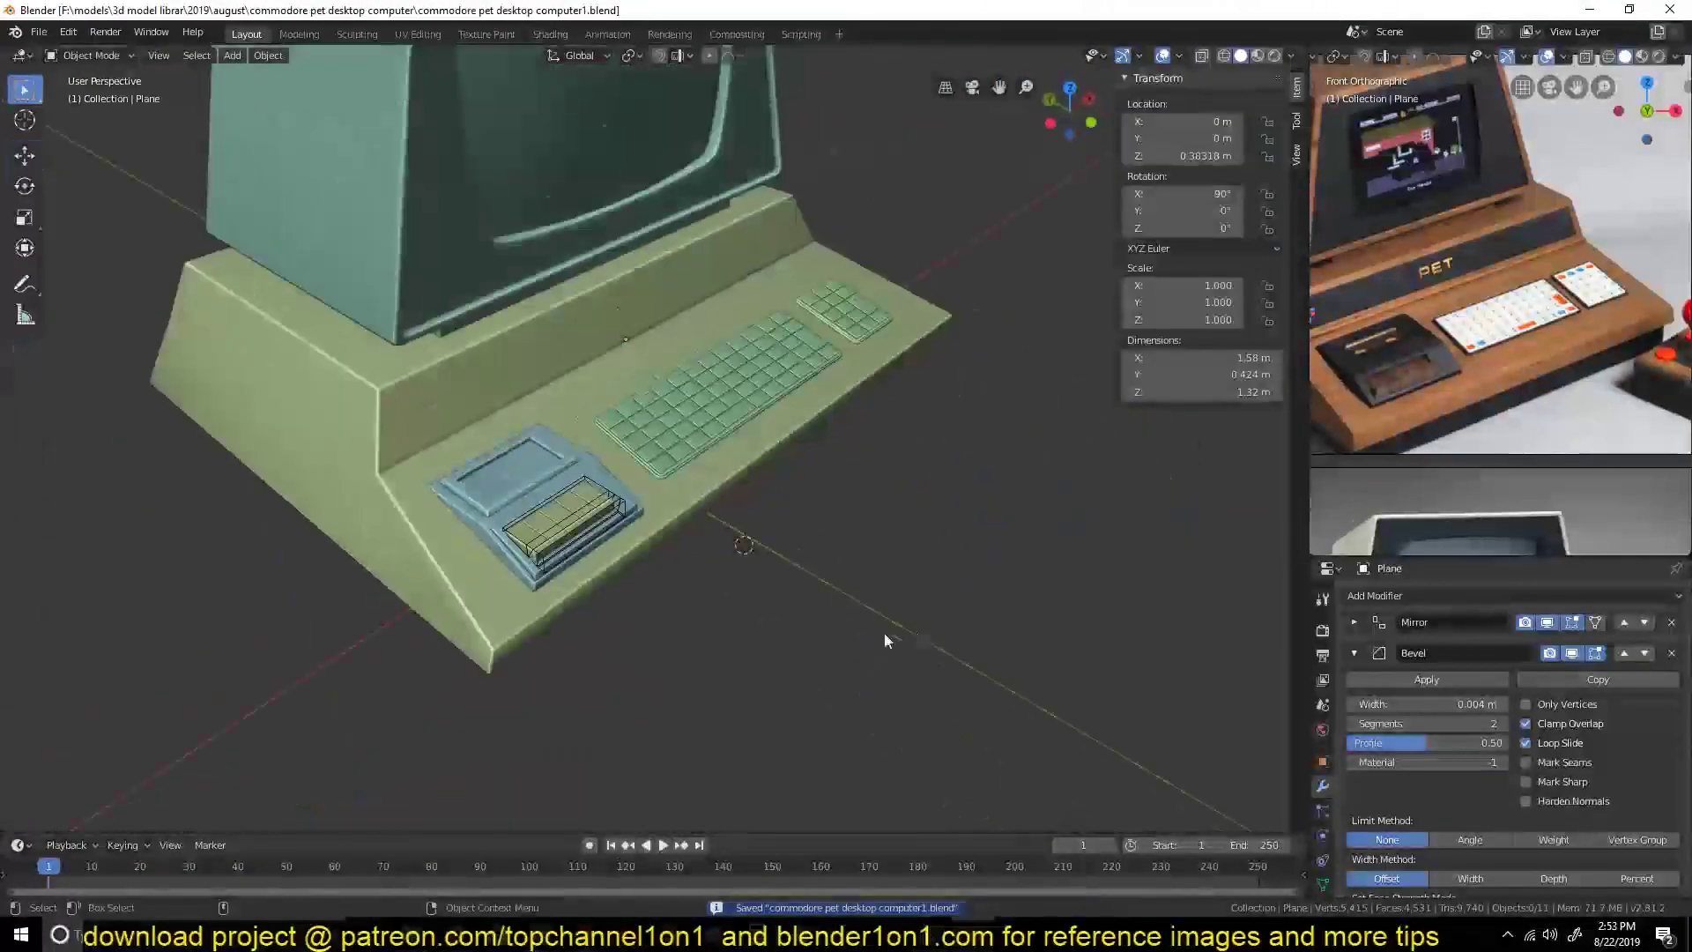
left_click(1399, 677)
key("KP_Divide")
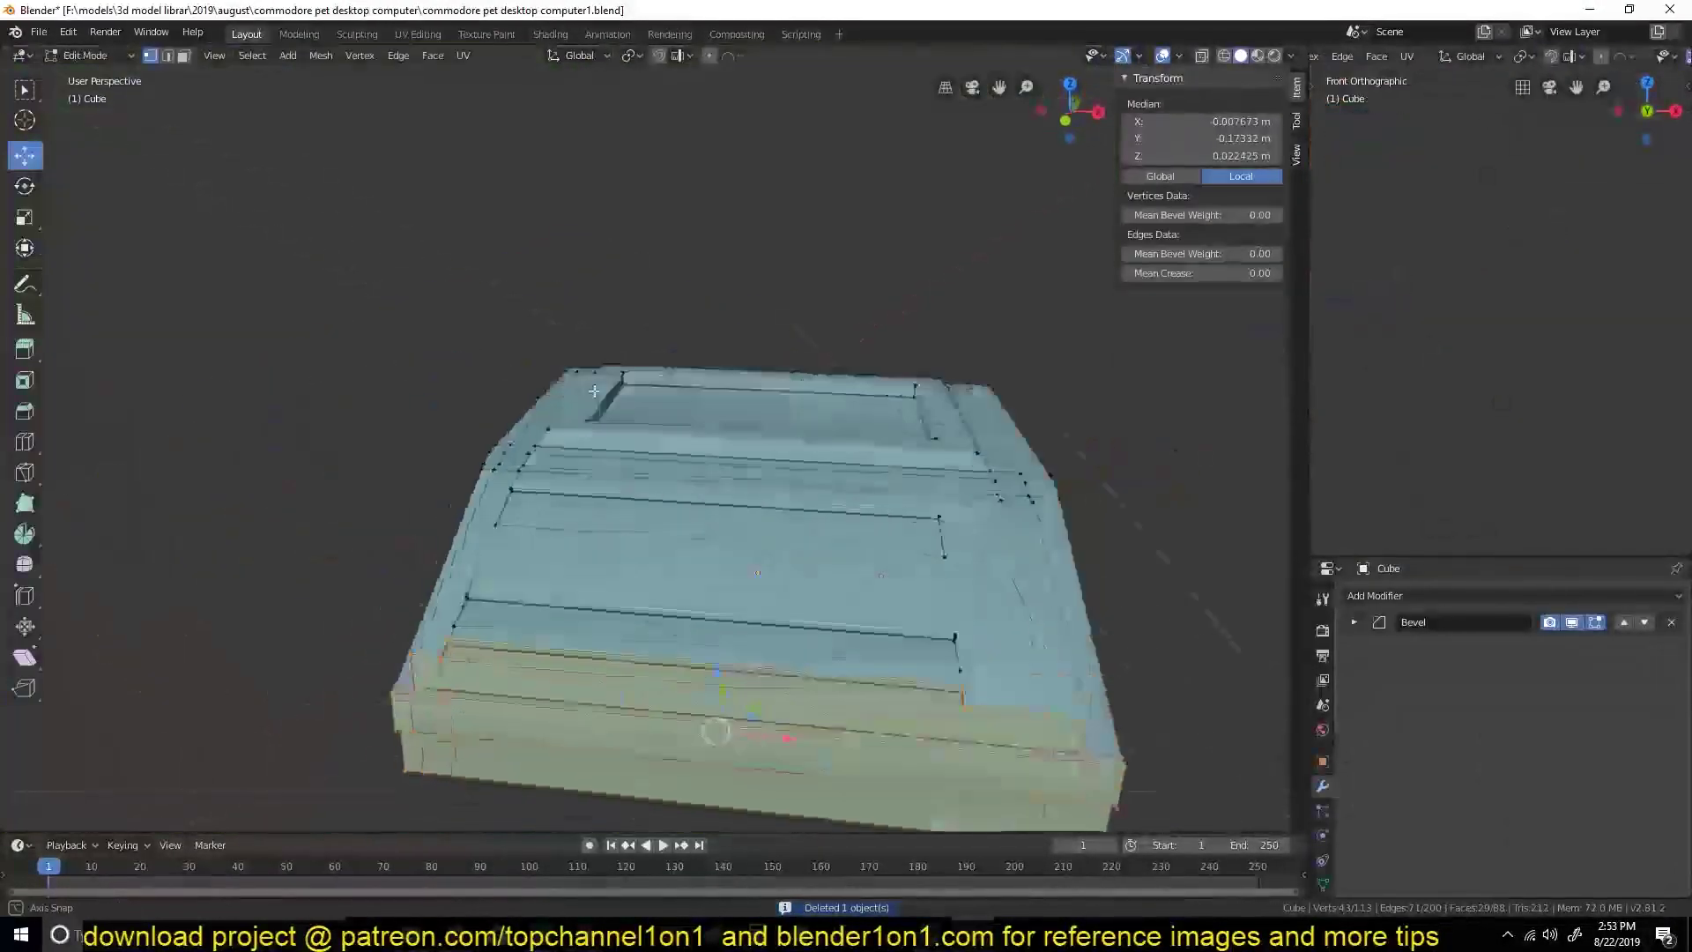
key("Tab")
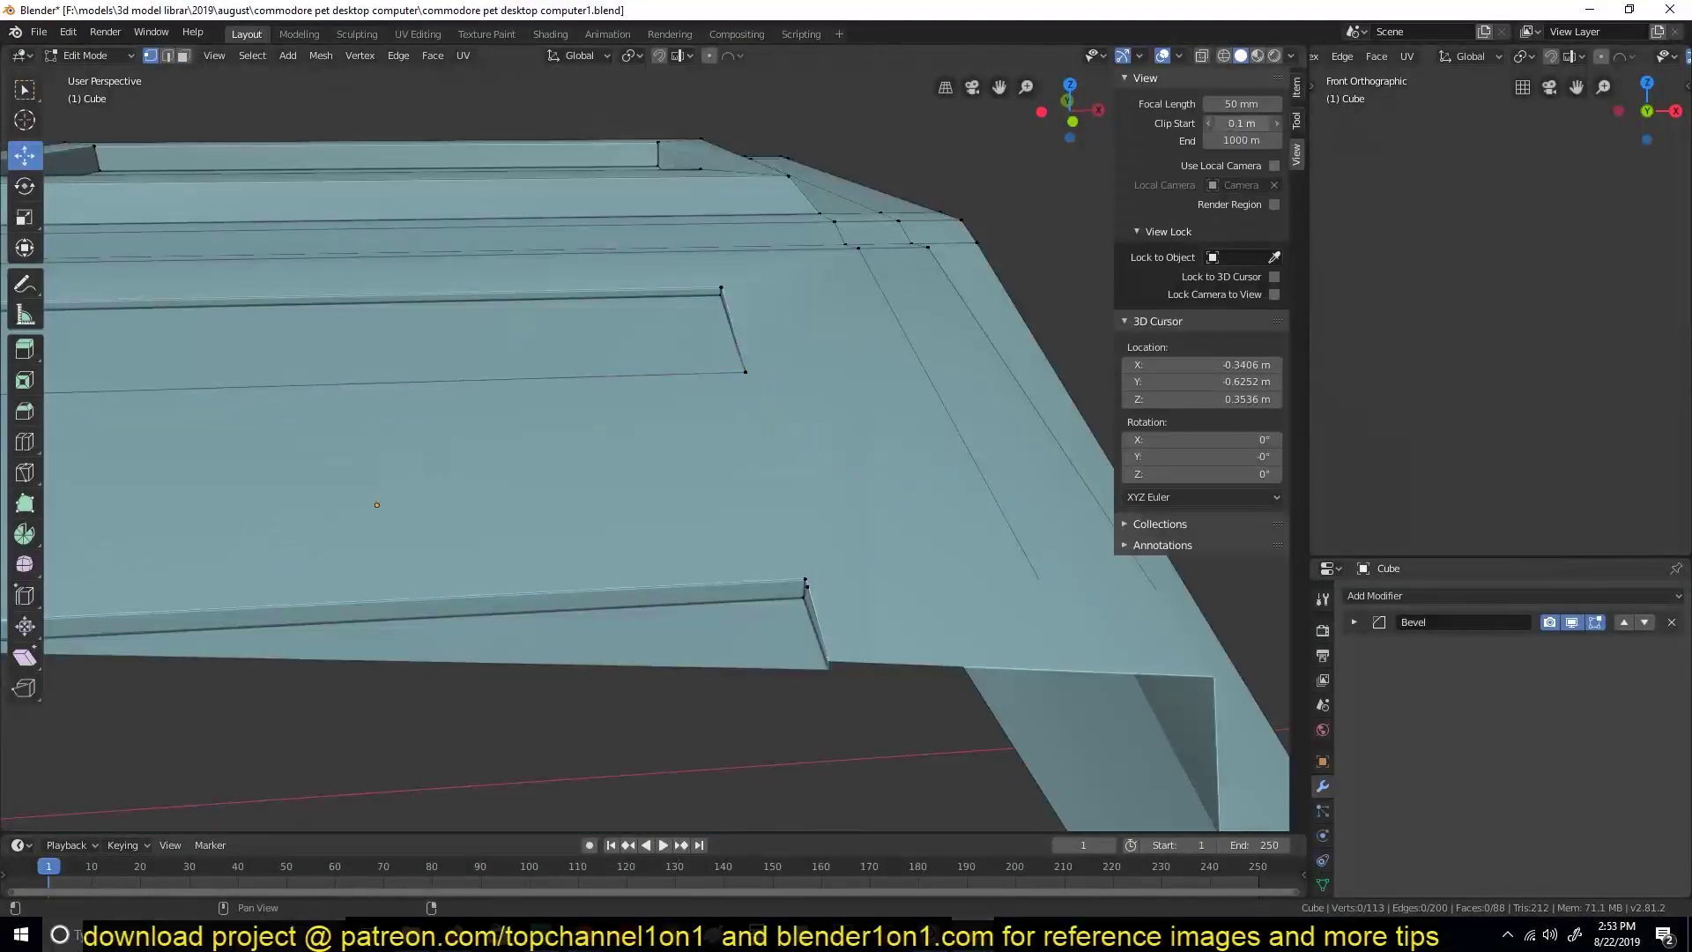
key("w")
middle_click_drag(817, 585, 888, 675)
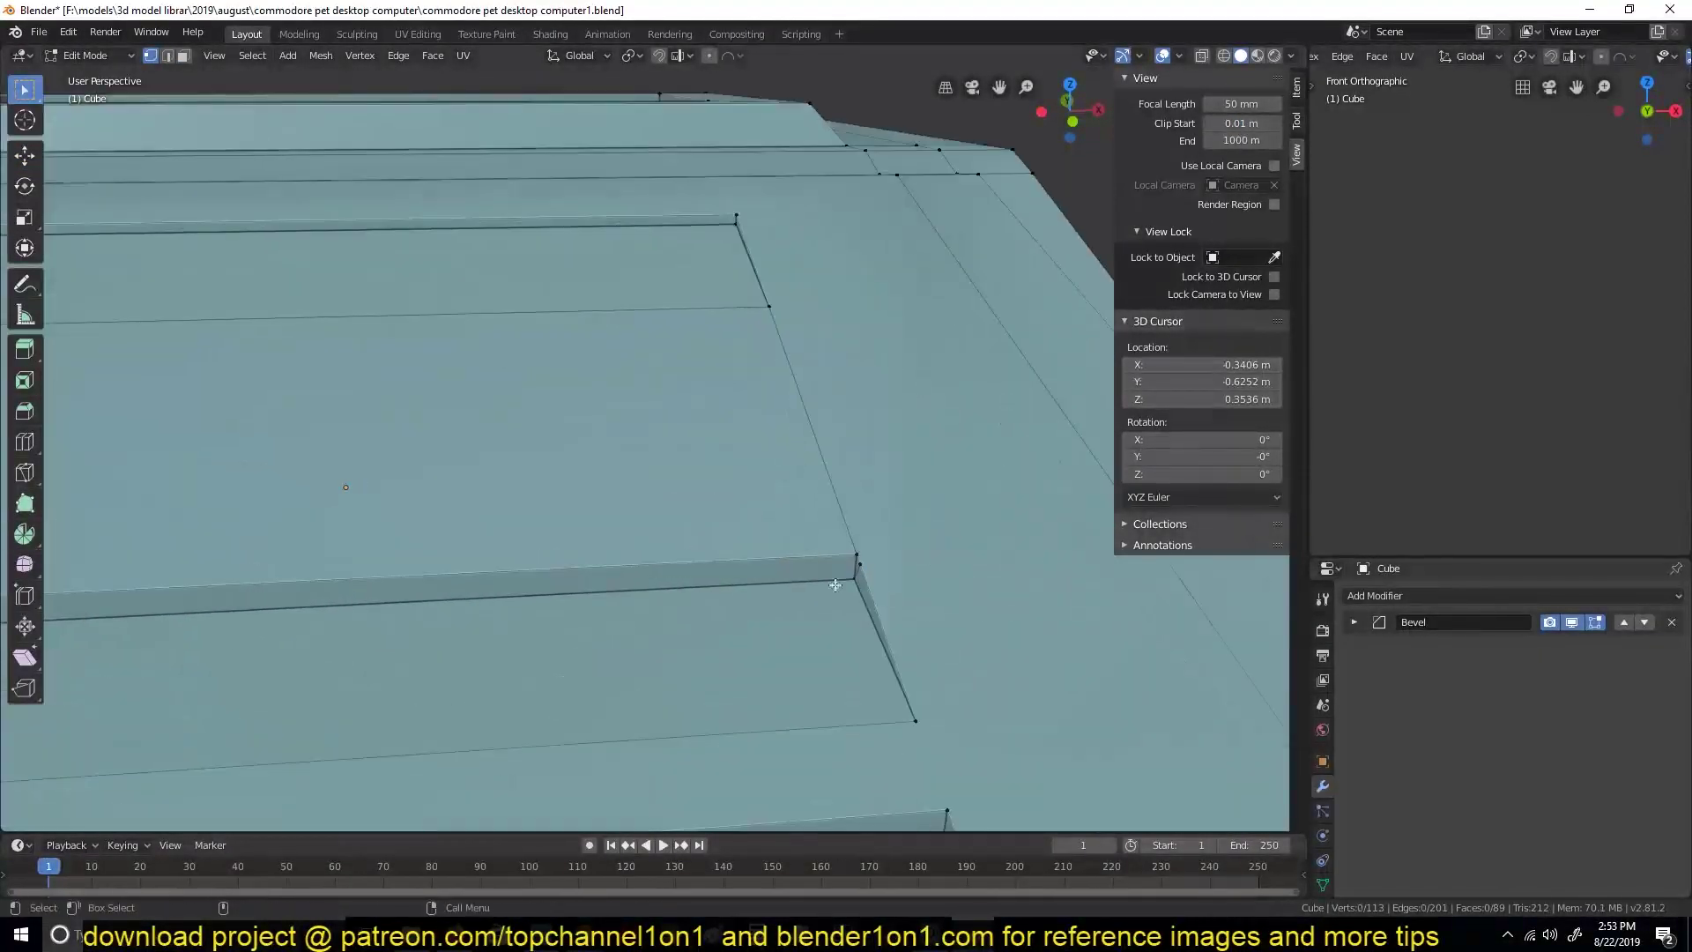
key("ctrl+x")
Dissolve more stray vertices on the housing's top.
scroll(888, 674, "down", 6)
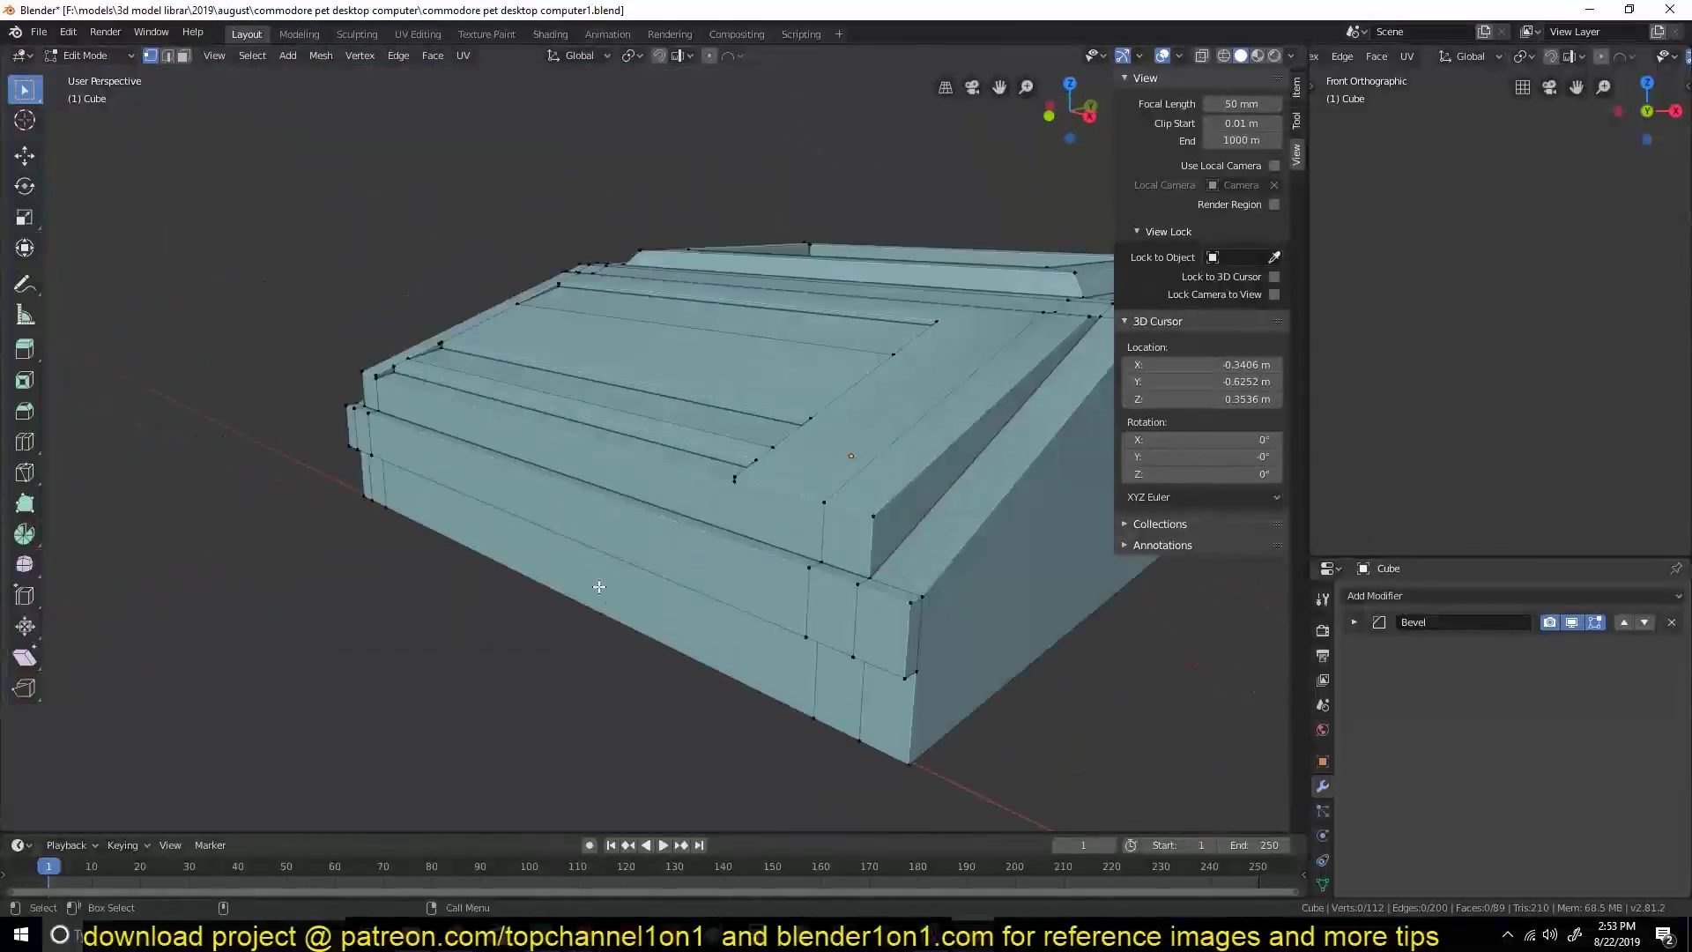
scroll(889, 464, "up", 7)
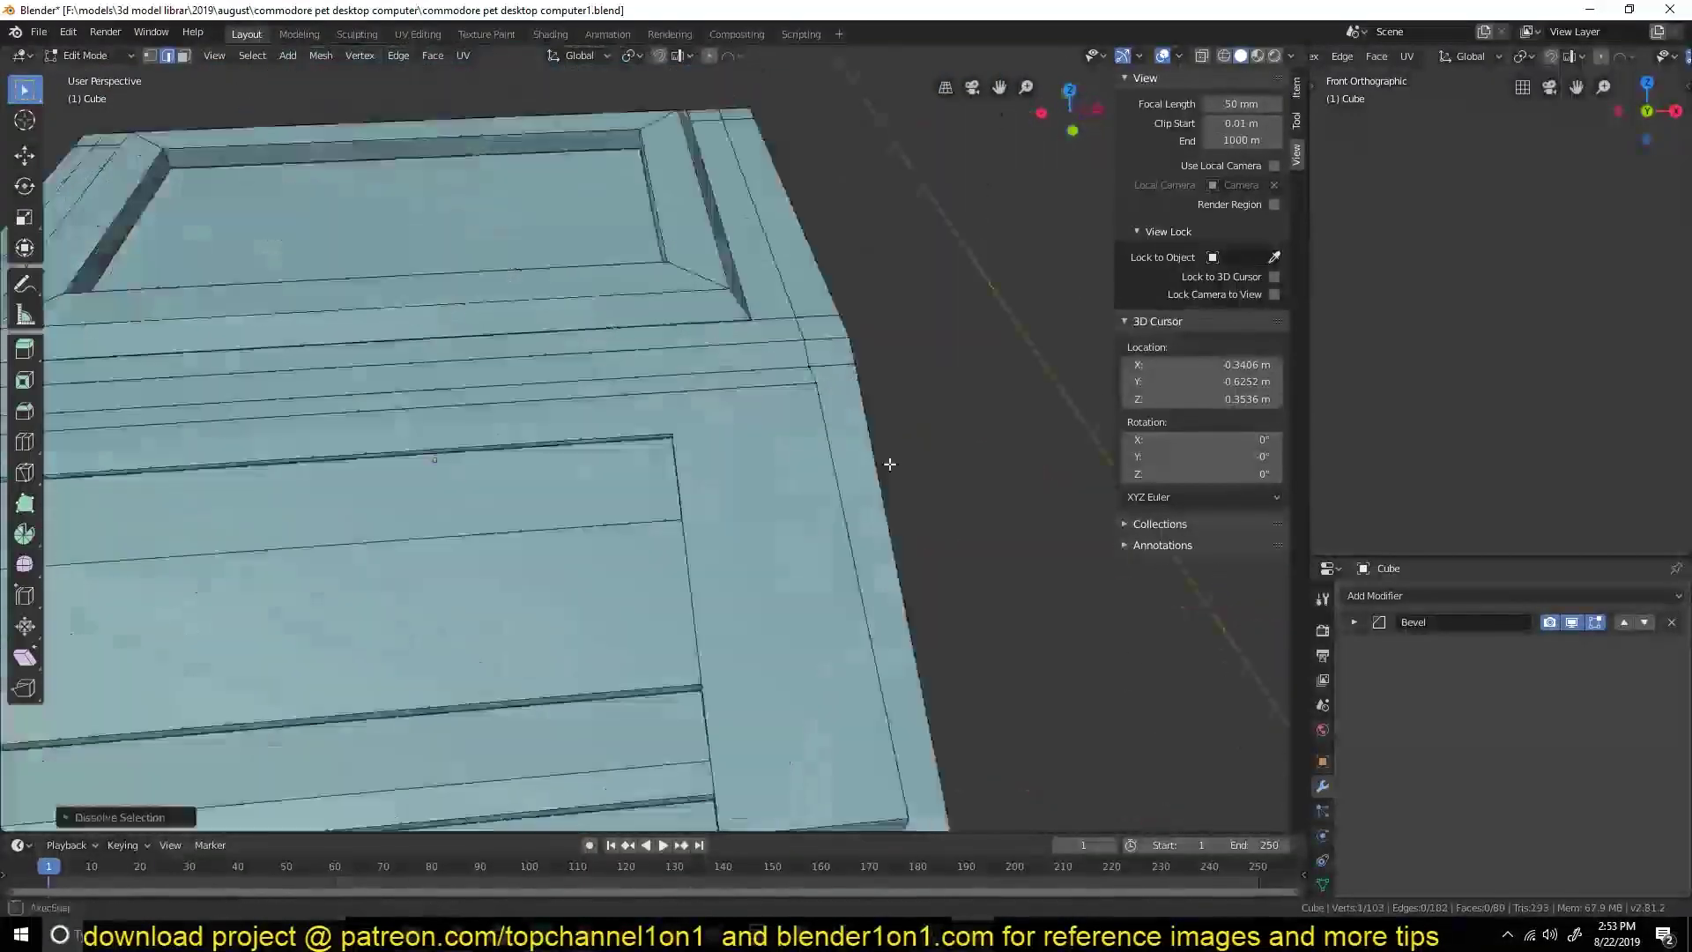
mouse_move(889, 464)
middle_mouse_down()
mouse_move(877, 423)
mouse_move(789, 453)
mouse_move(794, 486)
middle_mouse_up()
scroll(1022, 645, "down", 5)
middle_click_drag(877, 593, 537, 560)
key("ctrl+x")
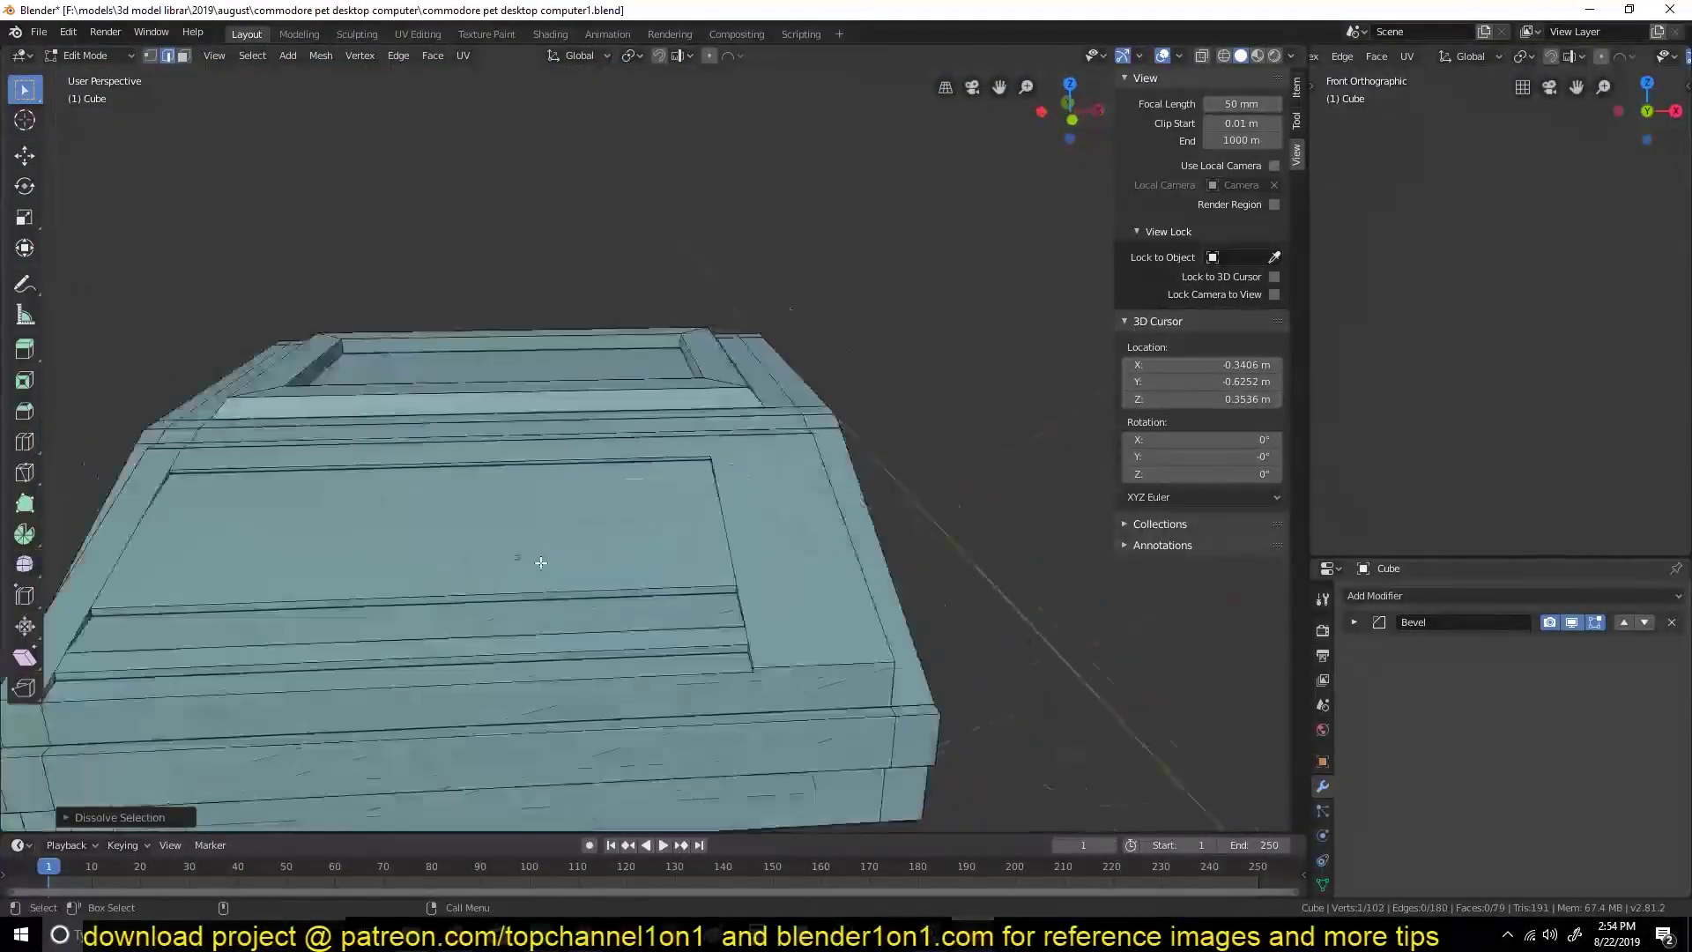
scroll(932, 533, "up", 6)
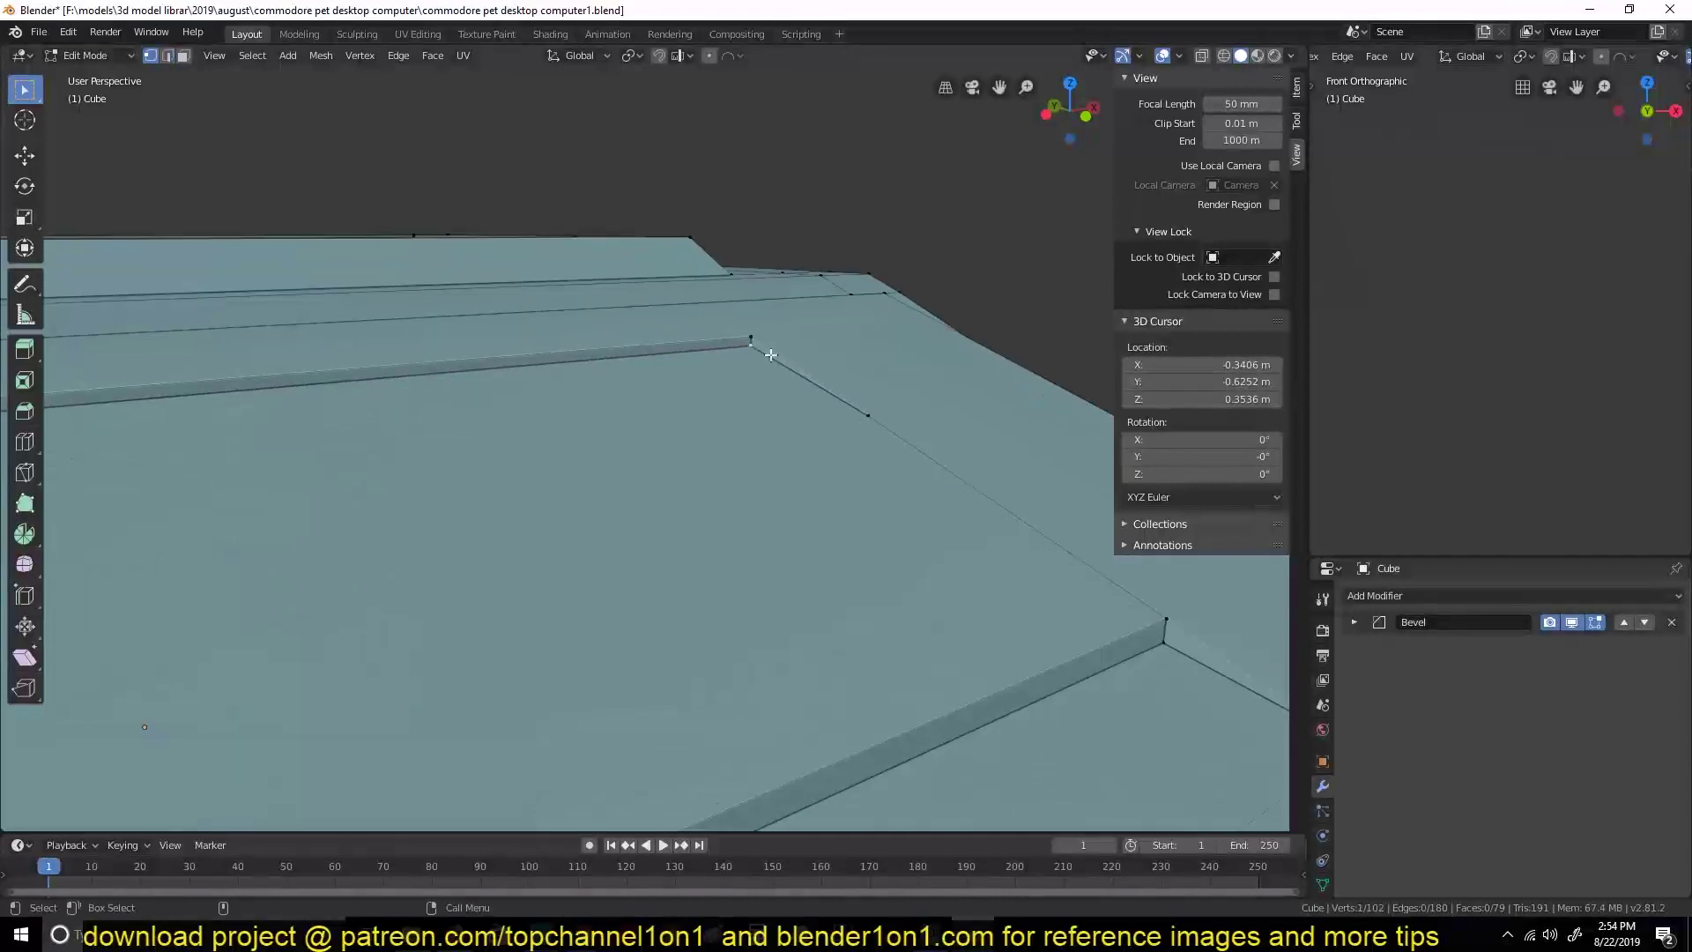
scroll(771, 354, "down", 5)
key("ctrl+x")
Switch to edge select, dissolve the stray edge, and save.
scroll(944, 571, "up", 5)
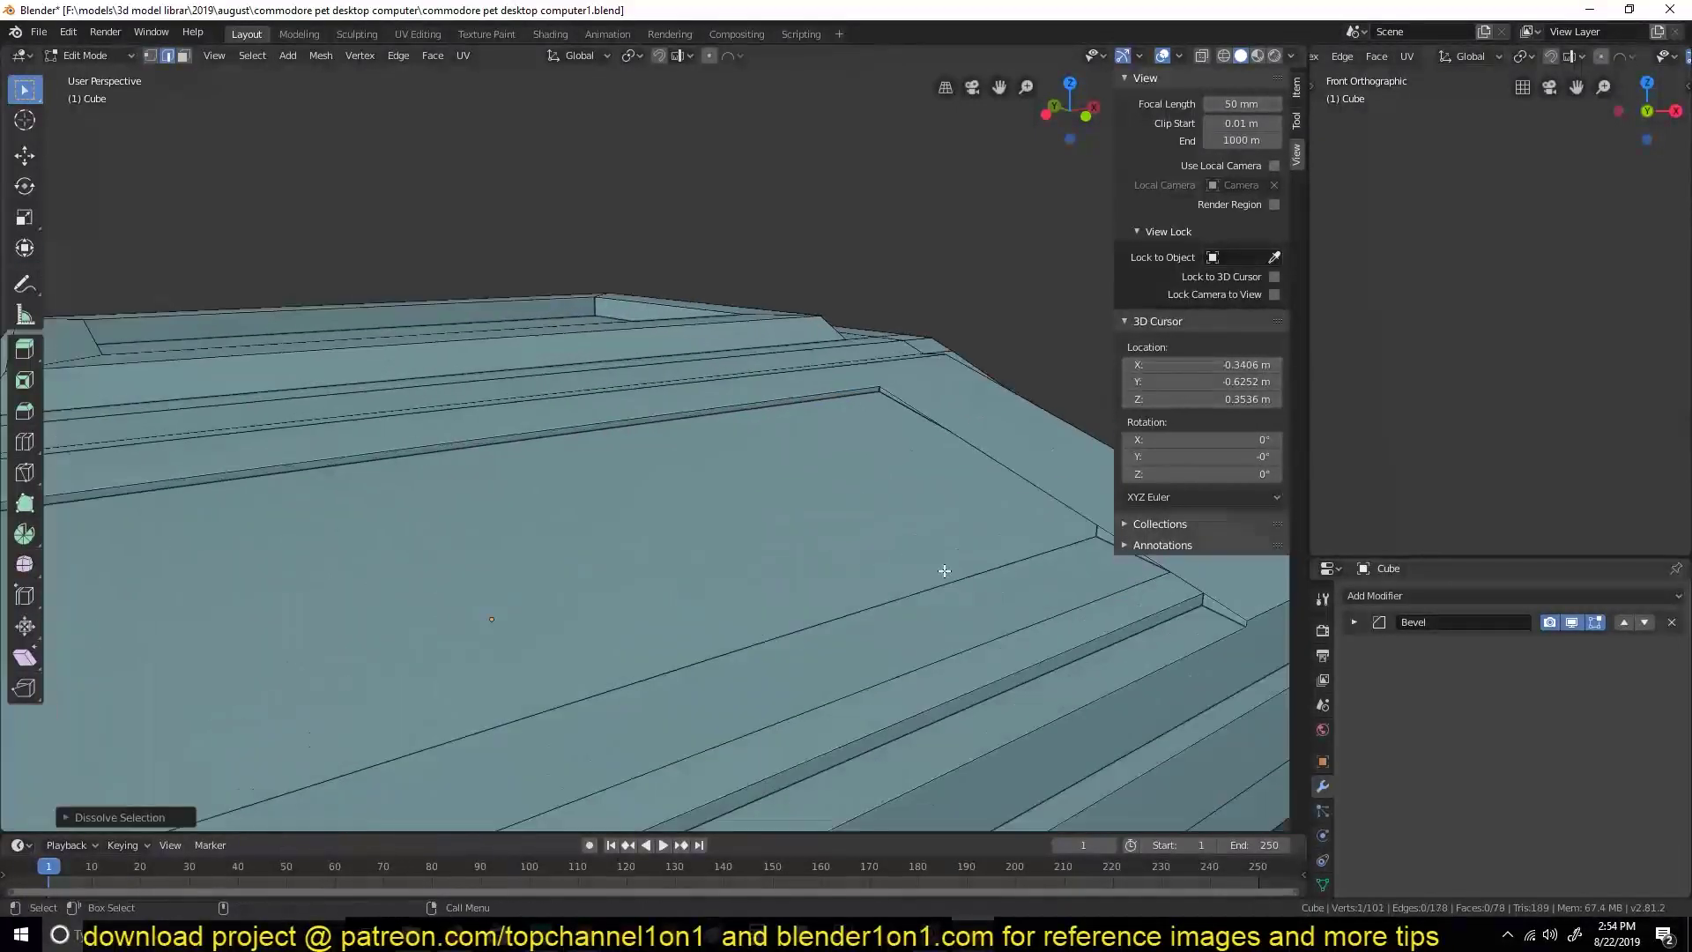
key("ctrl+x")
middle_click_drag(862, 540, 855, 546)
key("2")
key("ctrl+s")
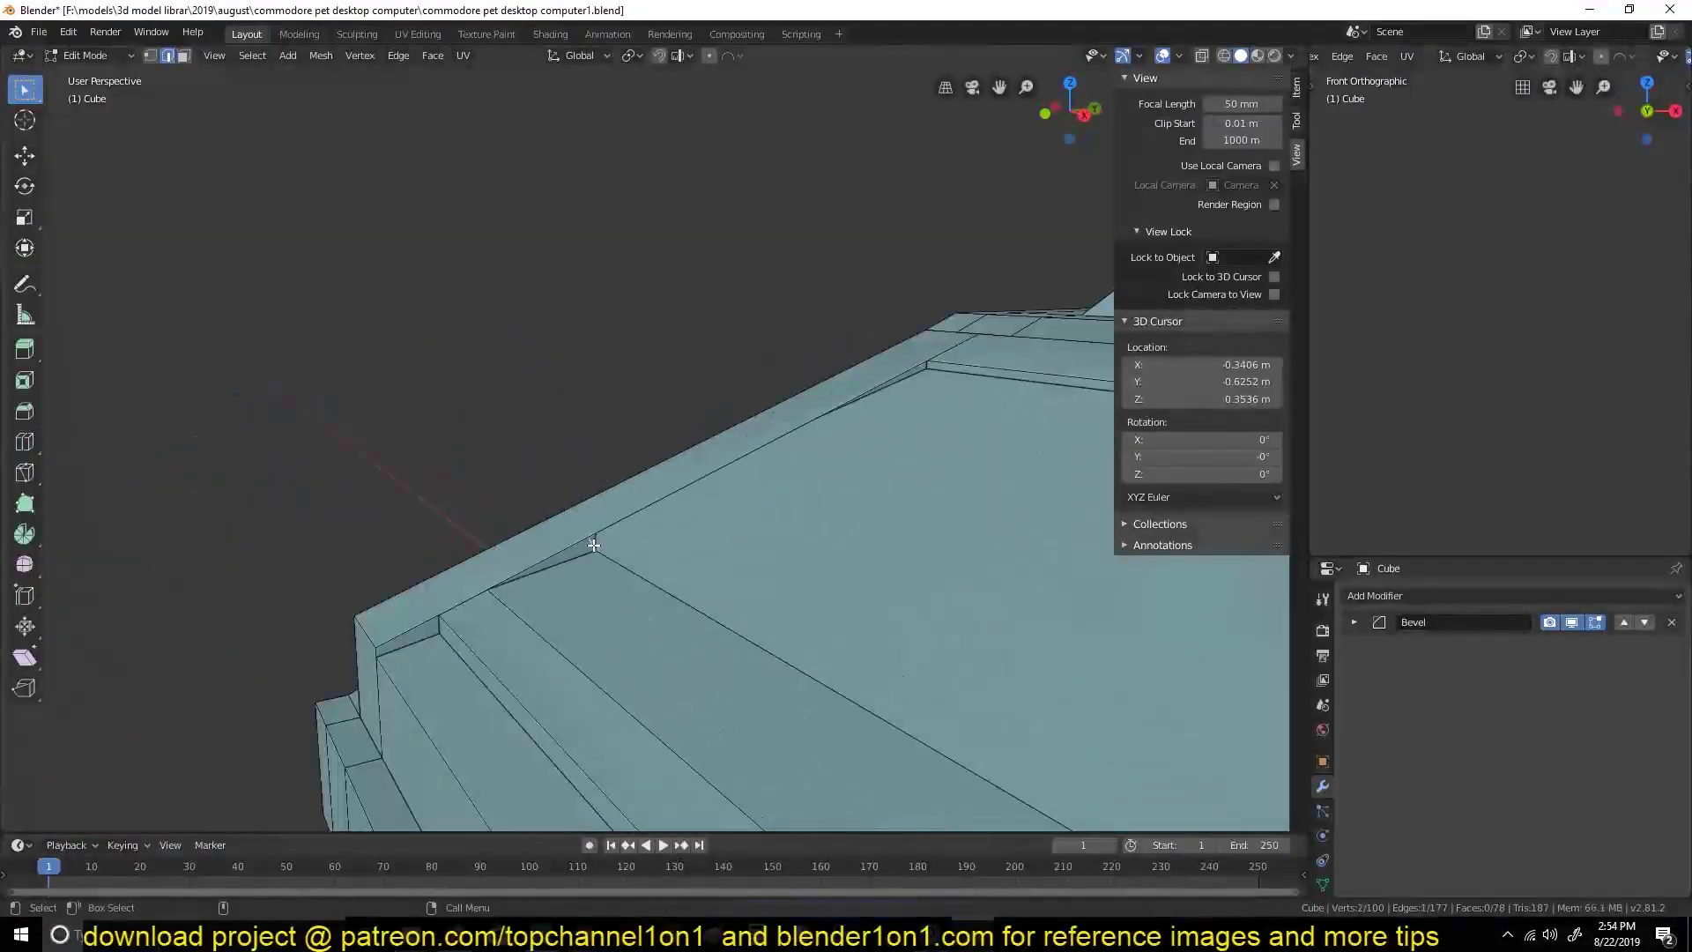
Select the top panel's edge loop and review the housing outside local view.
left_click(681, 599, "alt")
middle_click_drag(681, 599, 857, 623)
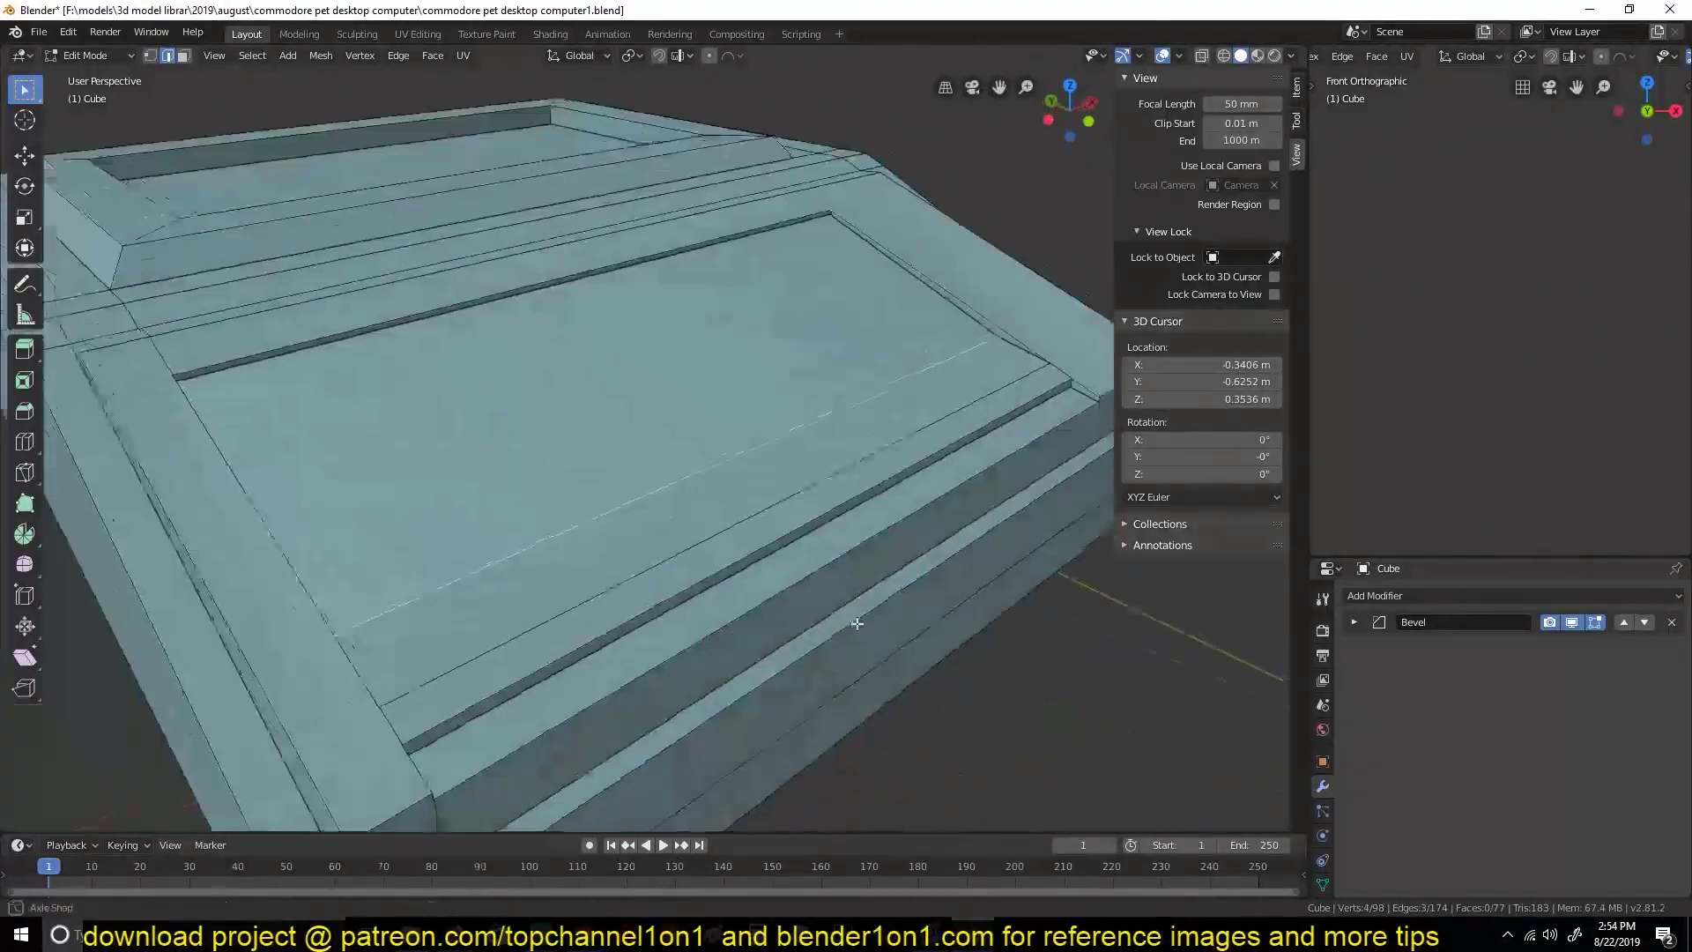
mouse_move(892, 536)
middle_mouse_down()
mouse_move(703, 563)
mouse_move(666, 420)
middle_mouse_up()
key("Tab")
key("KP_Divide")
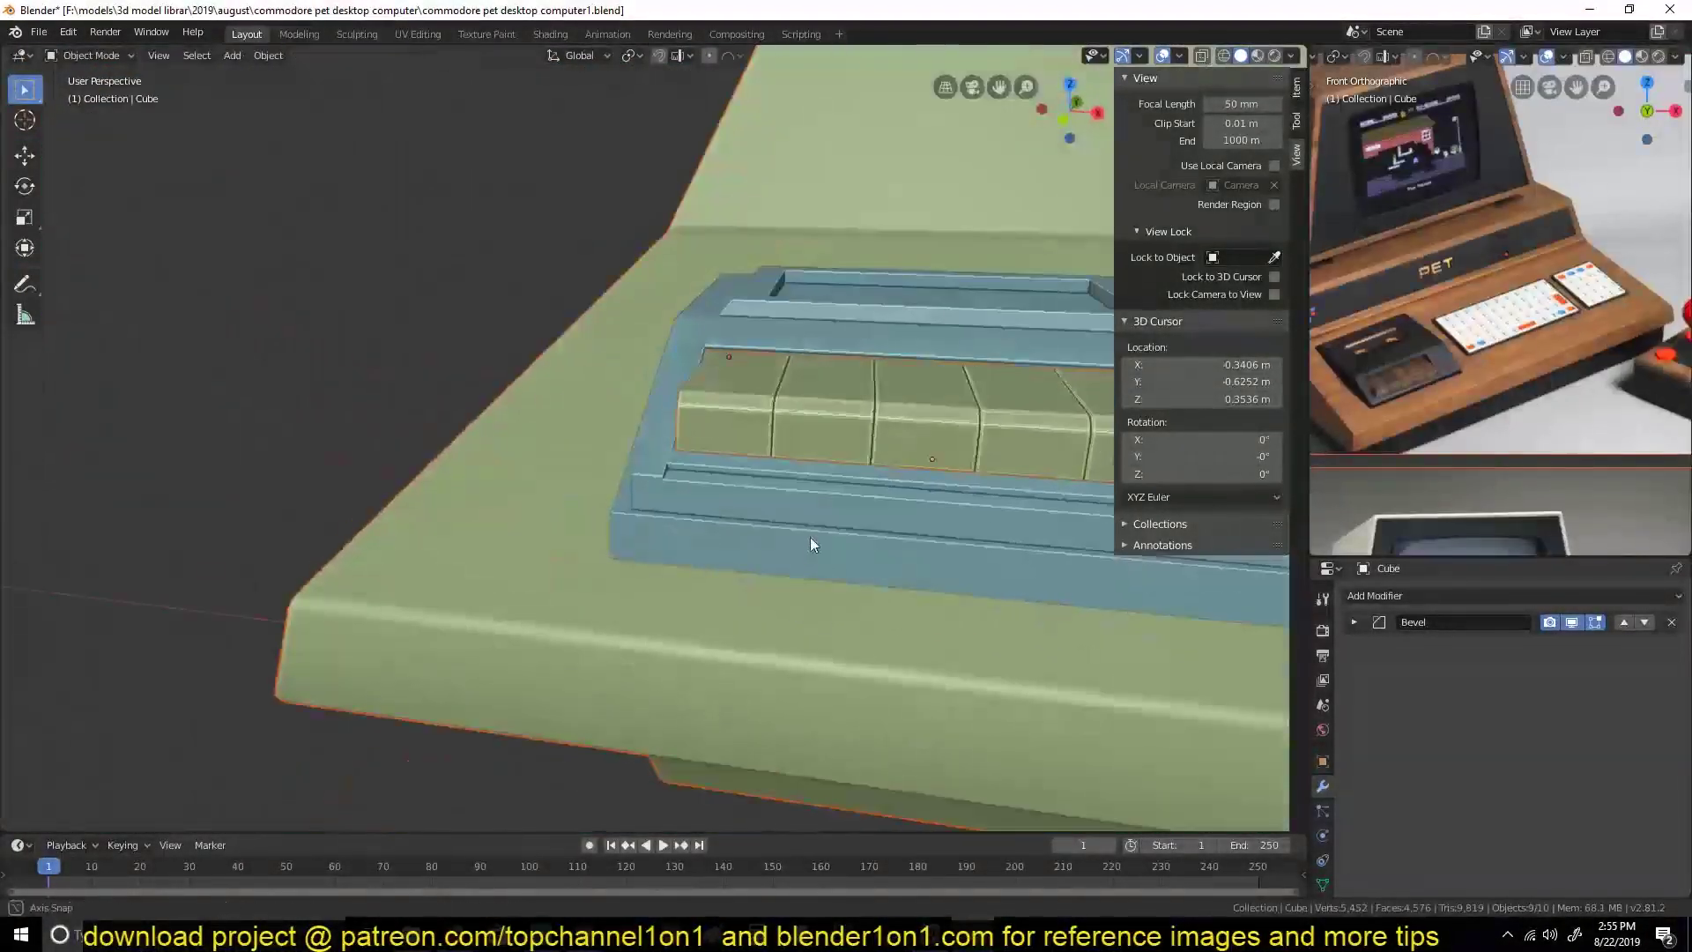
key("KP_Divide")
key("Tab")
Switch to vertex select and re-isolate the housing in Edit Mode.
scroll(687, 325, "up", 5)
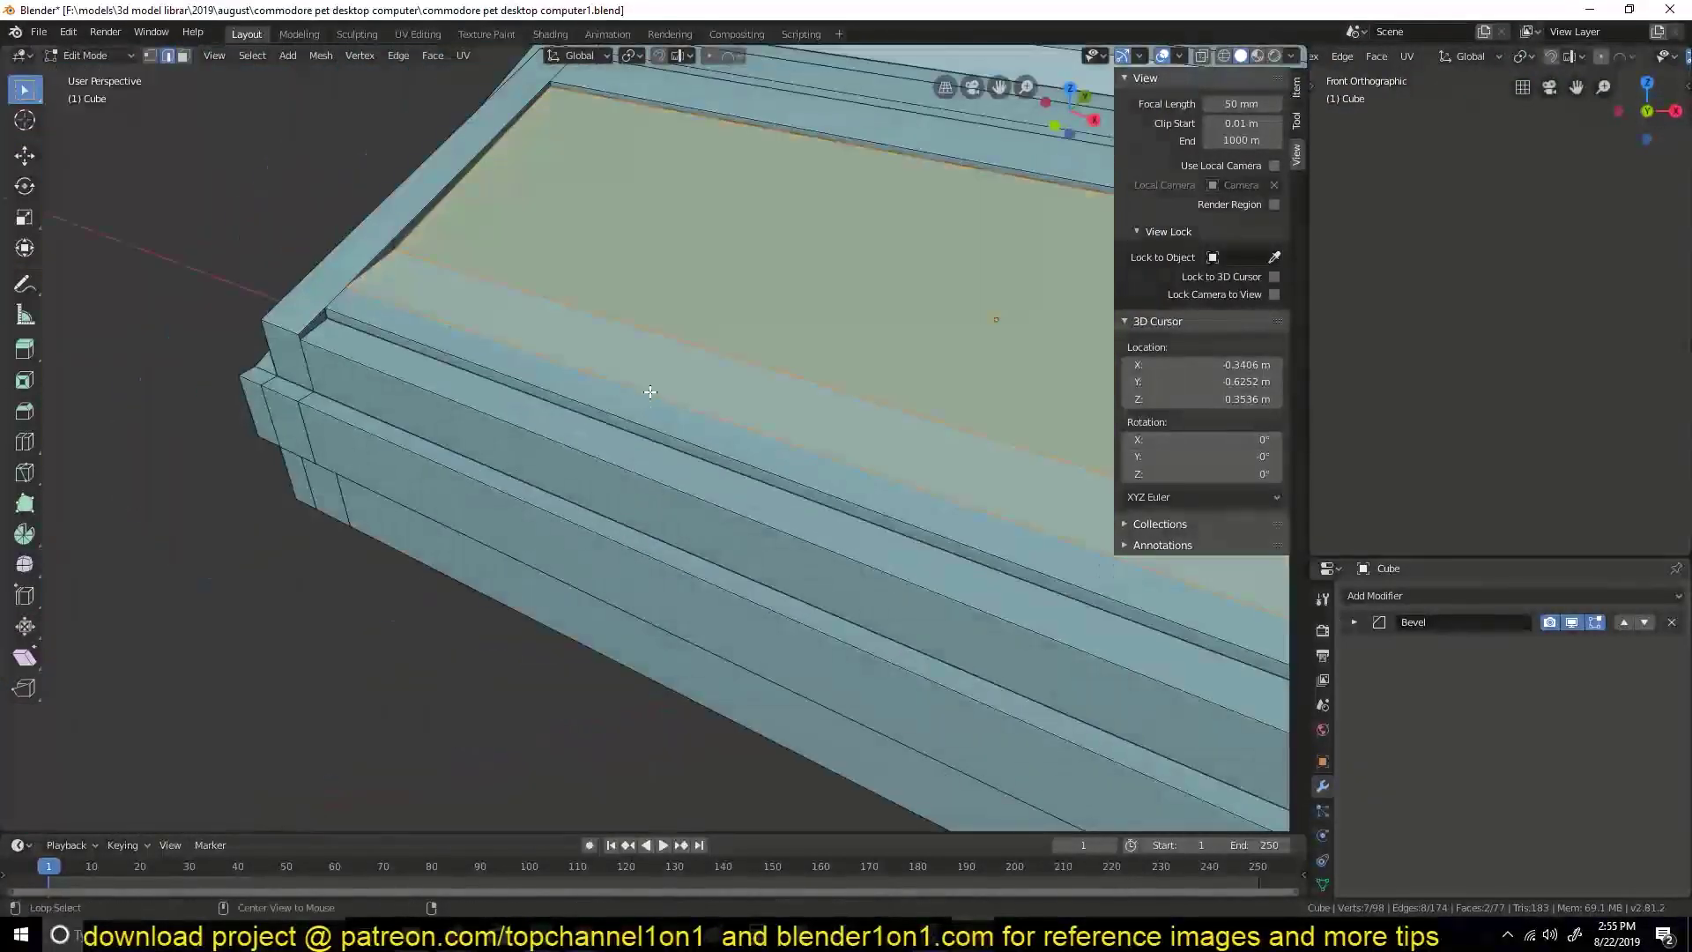
middle_click_drag(652, 388, 386, 285)
key("1")
key("Tab")
key("KP_Divide")
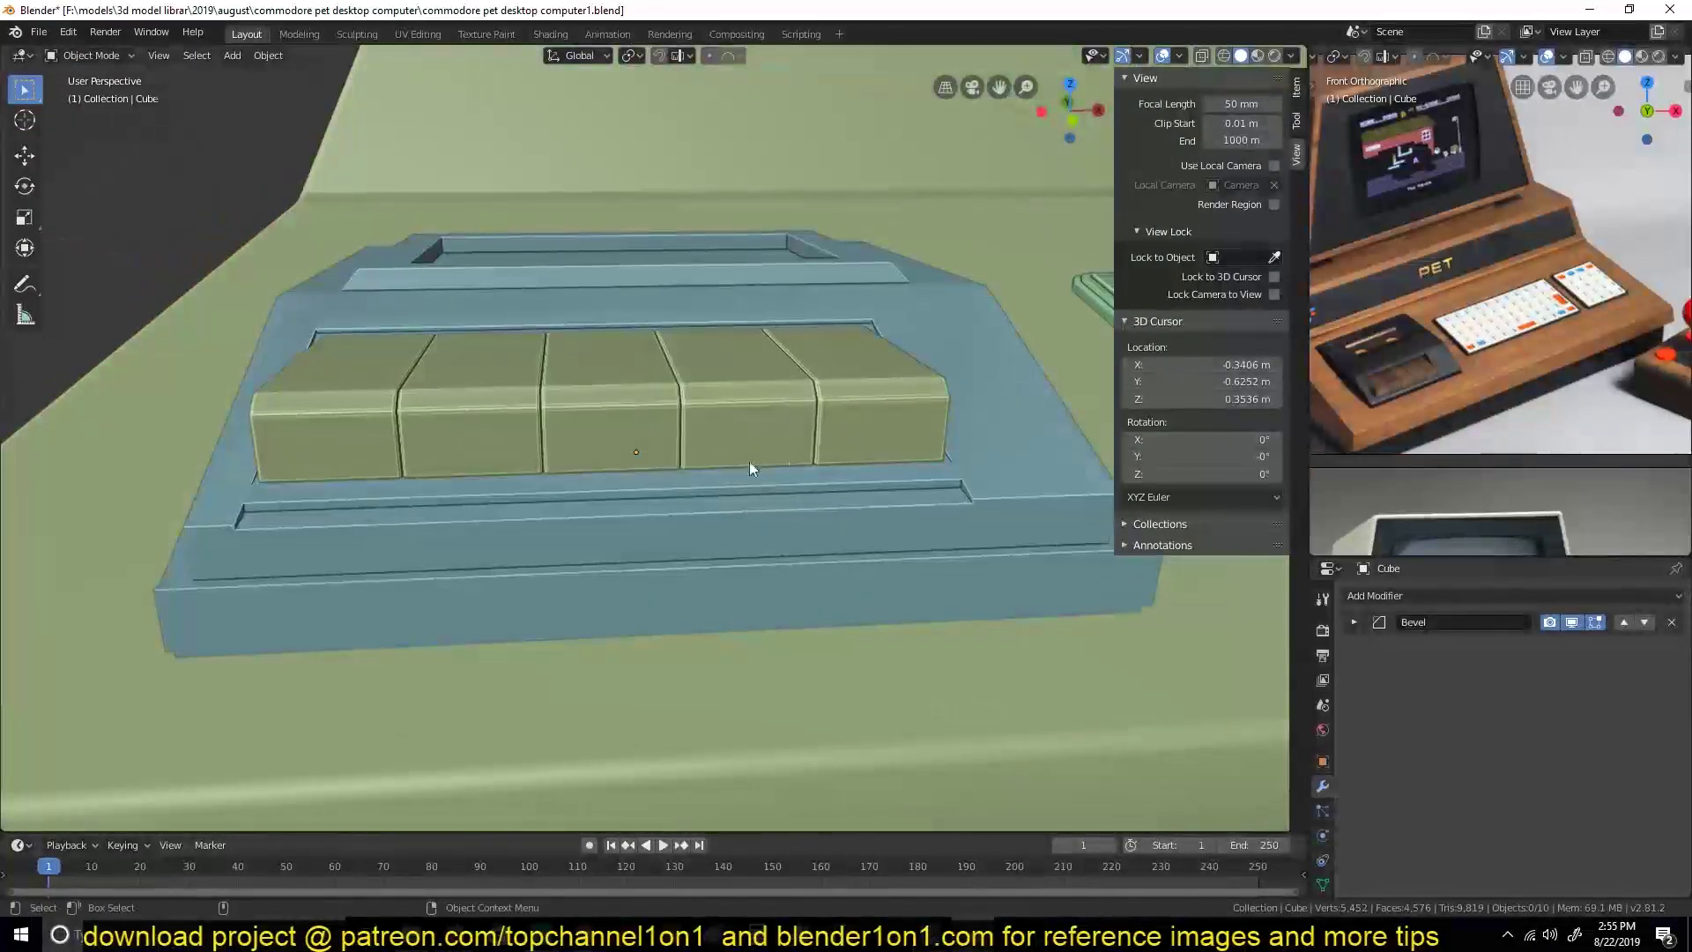
key("KP_Divide")
key("Tab")
Delete the housing's top faces and merge the inner corner vertices with M.
key("x")
left_click(717, 410)
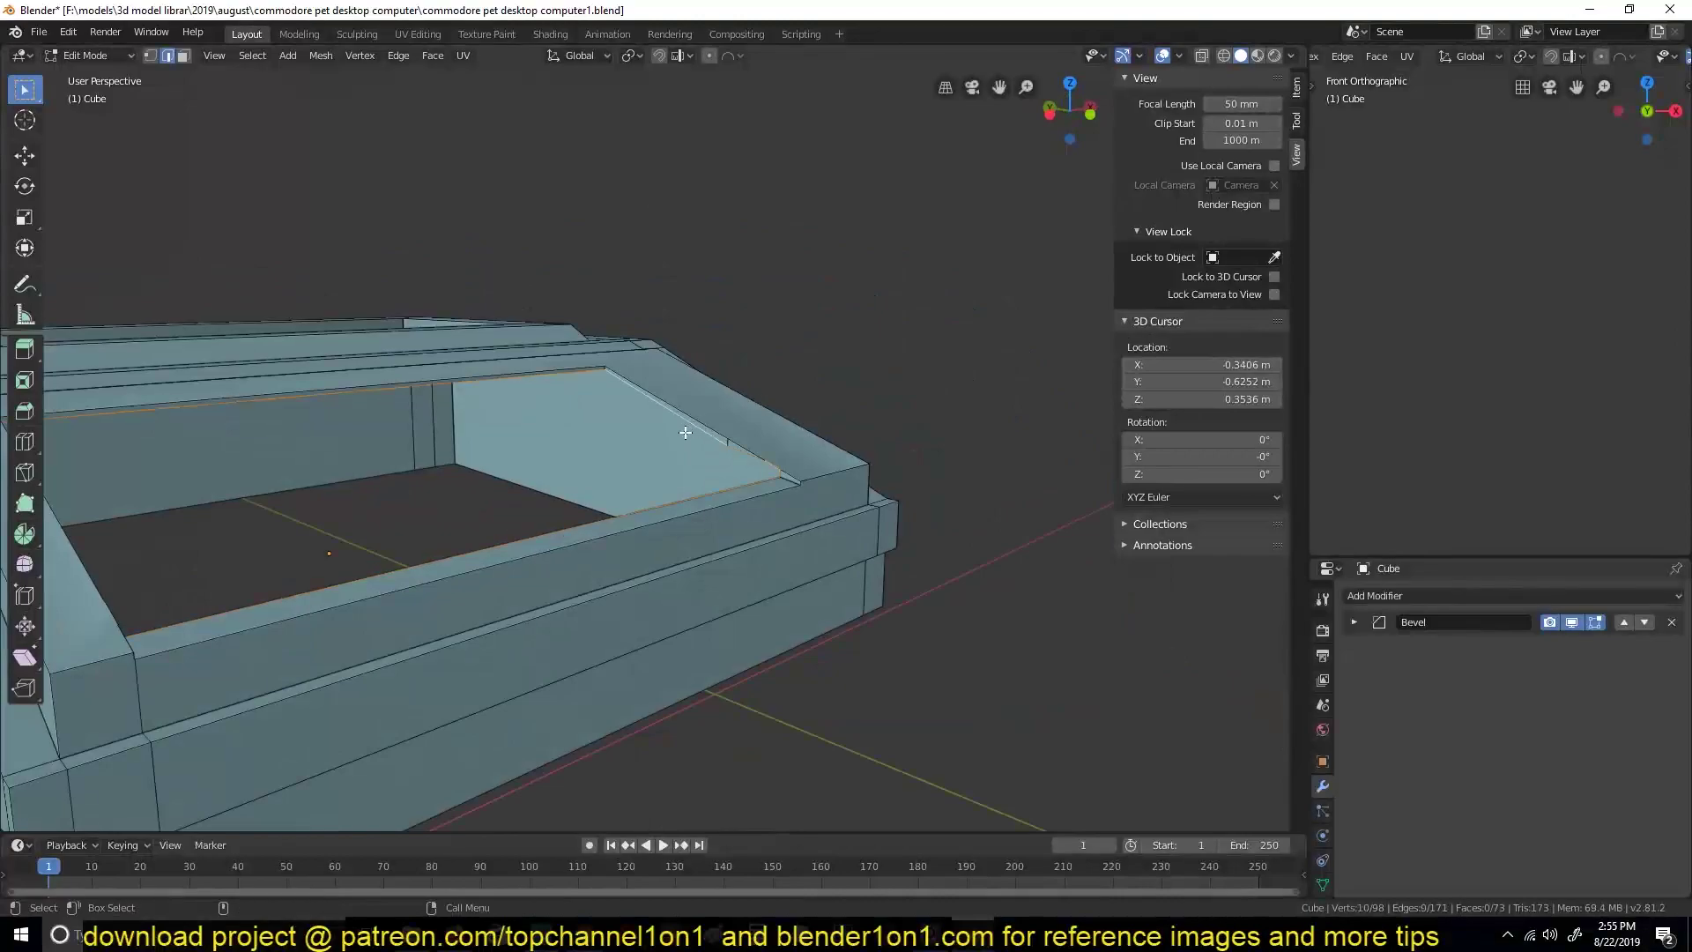
middle_click_drag(718, 411, 595, 383)
mouse_move(670, 333)
middle_mouse_down()
mouse_move(812, 360)
mouse_move(577, 381)
mouse_move(964, 588)
mouse_move(699, 412)
mouse_move(478, 432)
mouse_move(746, 610)
mouse_move(1152, 540)
middle_mouse_up()
left_click(815, 363)
left_click(699, 413)
key("m")
left_click(704, 412)
Review the cassette housing's Bevel modifier settings and save the file.
key("ctrl+s")
key("Tab")
left_click(1353, 623)
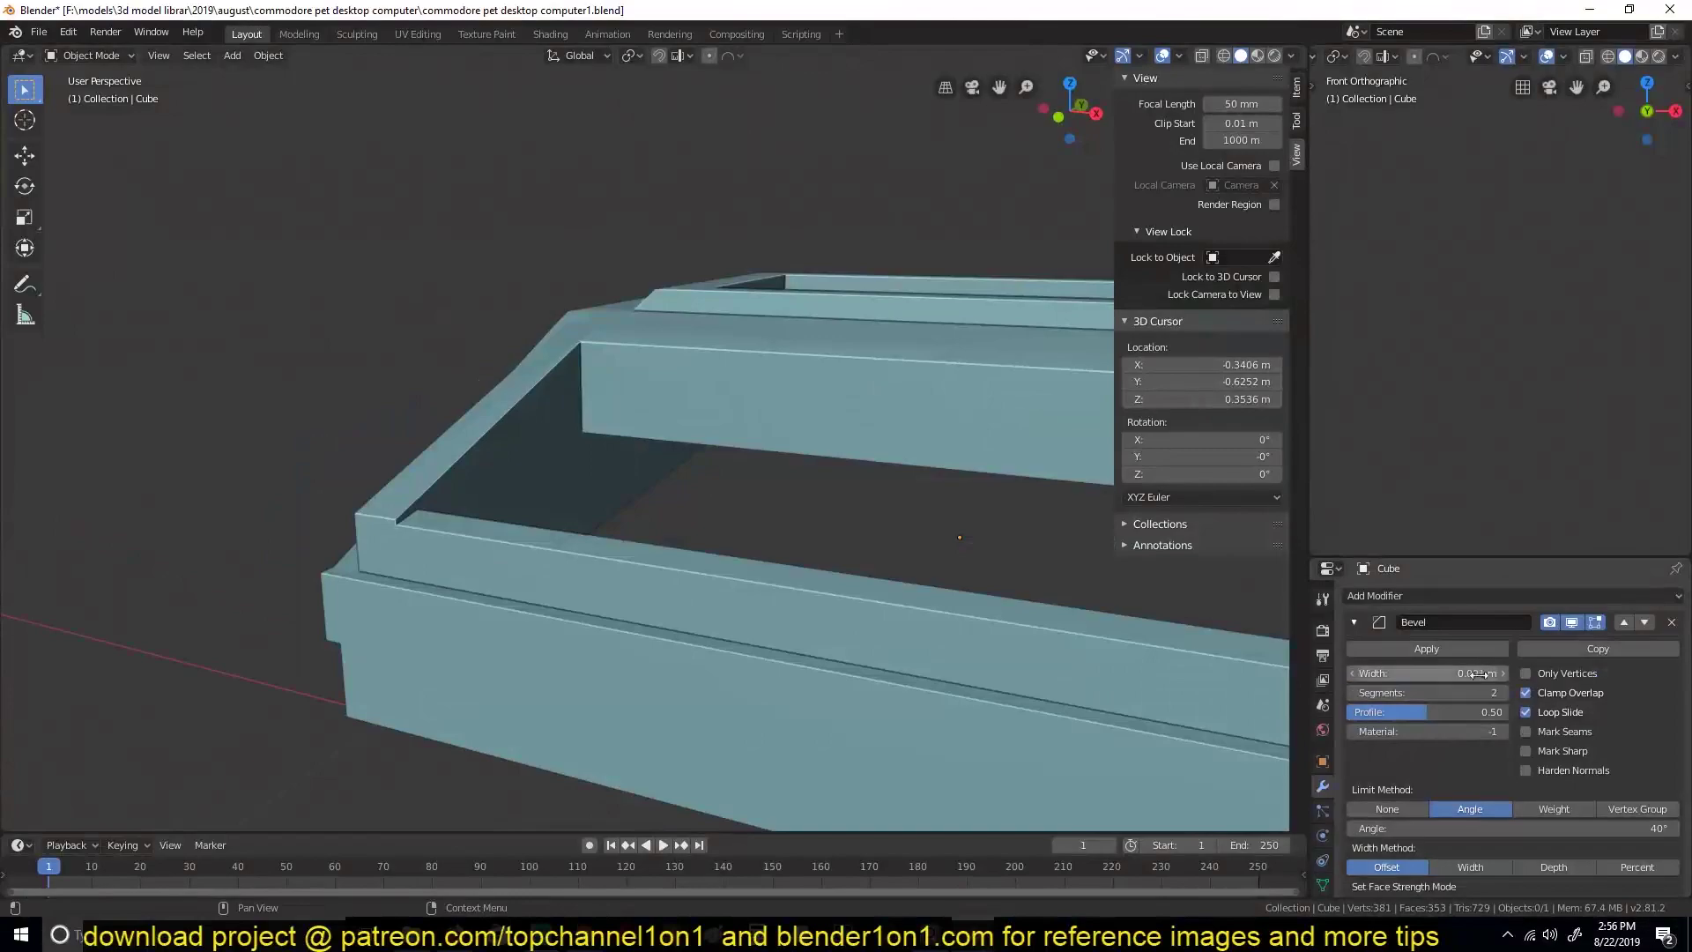
mouse_move(716, 721)
middle_mouse_down()
mouse_move(538, 546)
mouse_move(512, 290)
middle_mouse_up()
key("Tab")
key("ctrl+s")
Merge the stray corner vertices of the cassette housing and save.
left_click(615, 327)
scroll(931, 583, "down", 5)
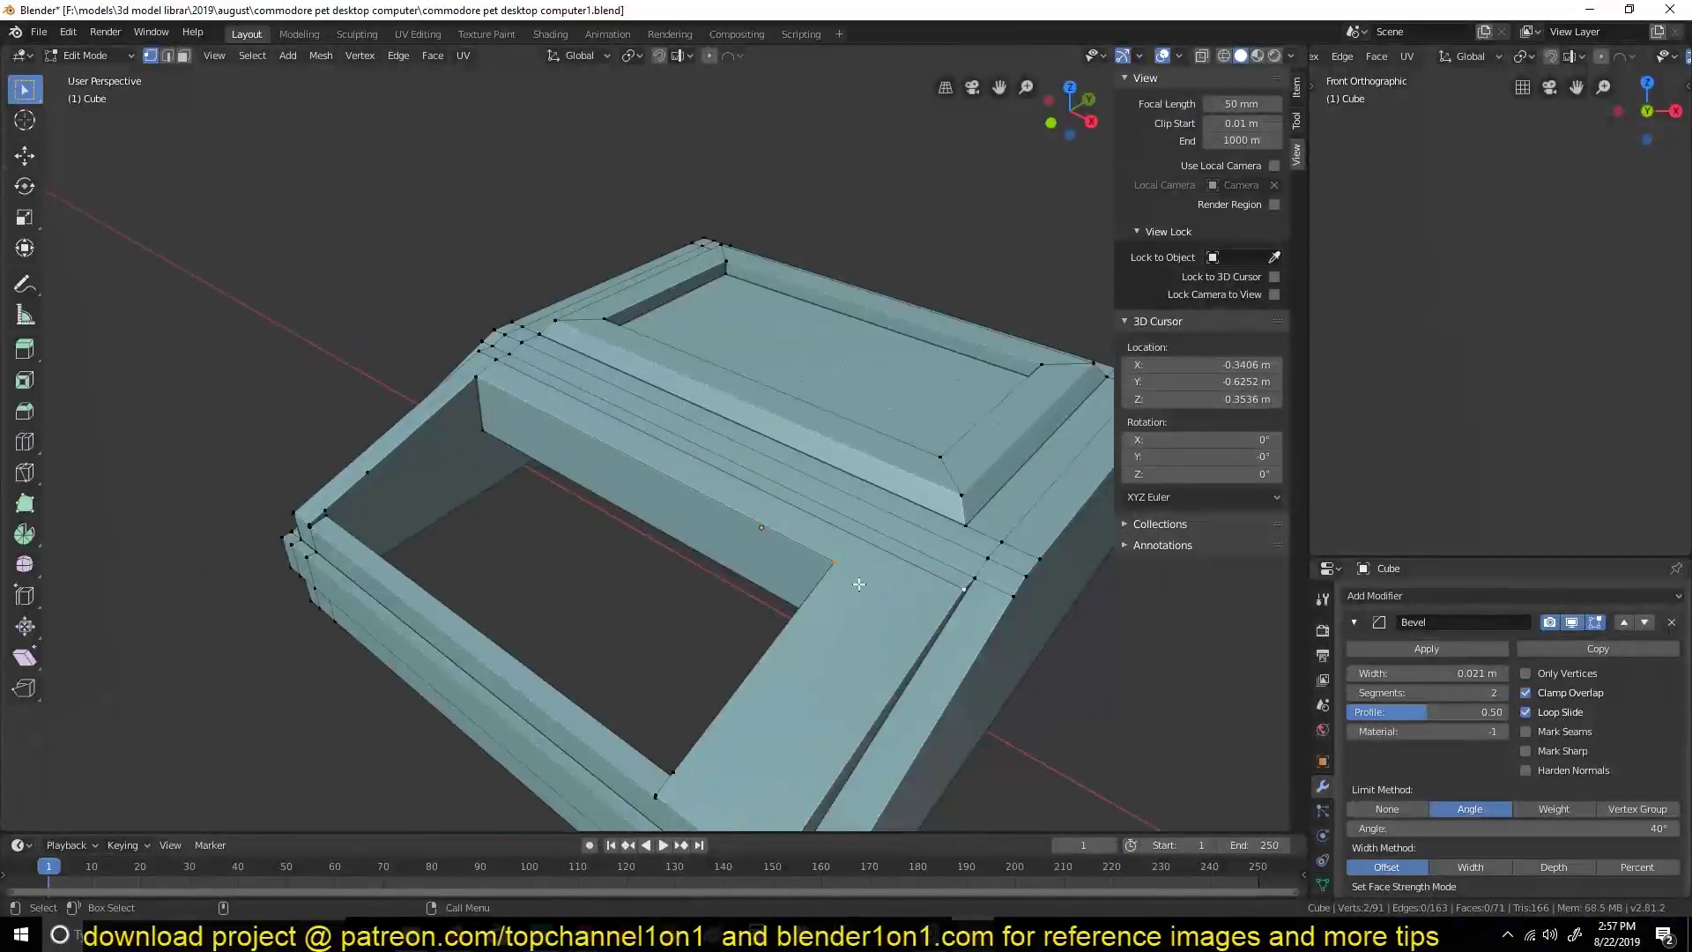
scroll(898, 499, "up", 3)
middle_click_drag(741, 461, 741, 469)
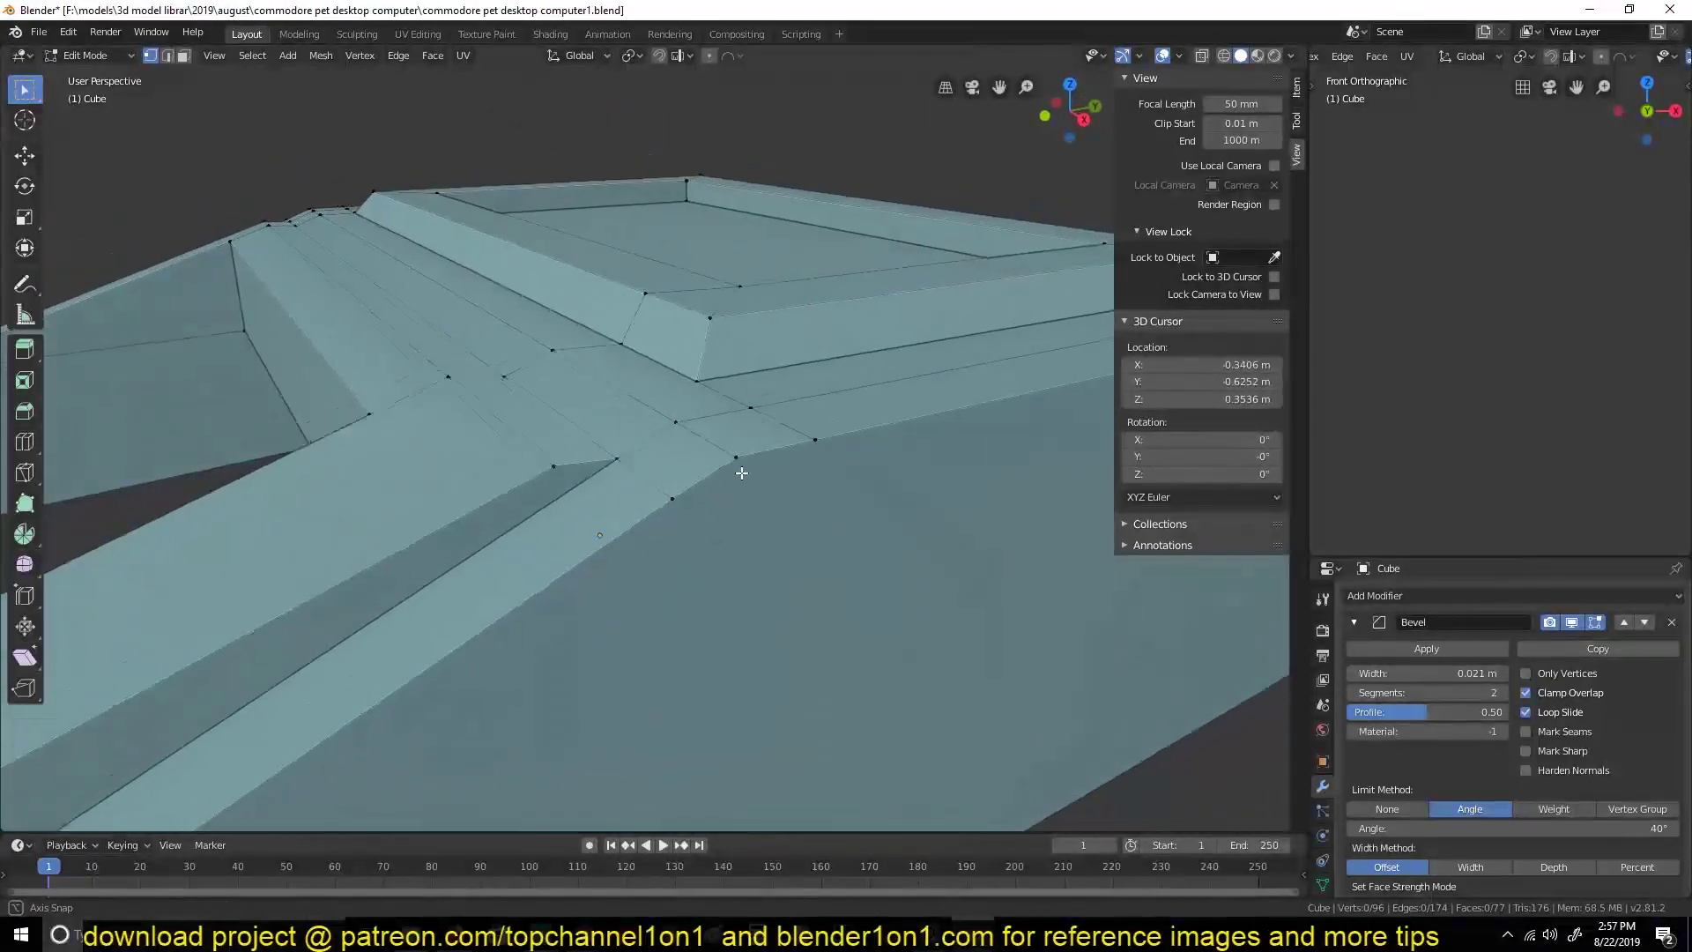
left_click(686, 518)
left_click(671, 579, "shift")
key("m")
left_click(720, 554)
key("ctrl+s")
Inspect the merged corner from several angles, clear the selection, and save.
scroll(749, 604, "down", 3)
middle_click_drag(749, 604, 691, 518)
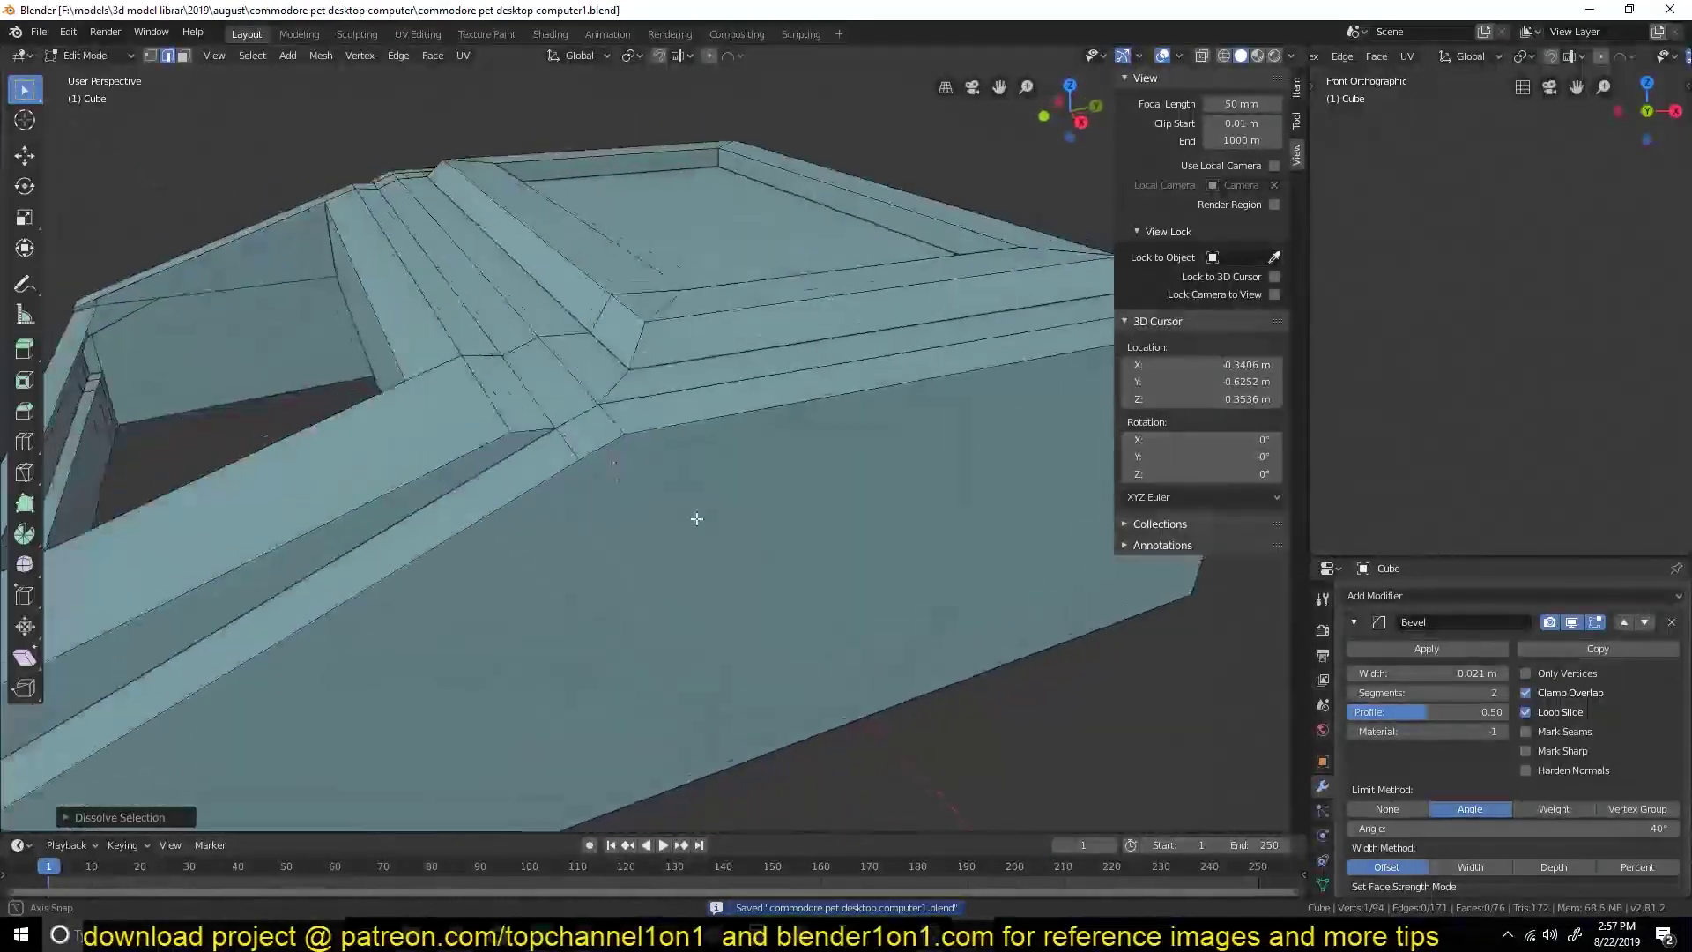
scroll(674, 500, "up", 3)
scroll(674, 500, "down", 3)
middle_click_drag(649, 465, 510, 472)
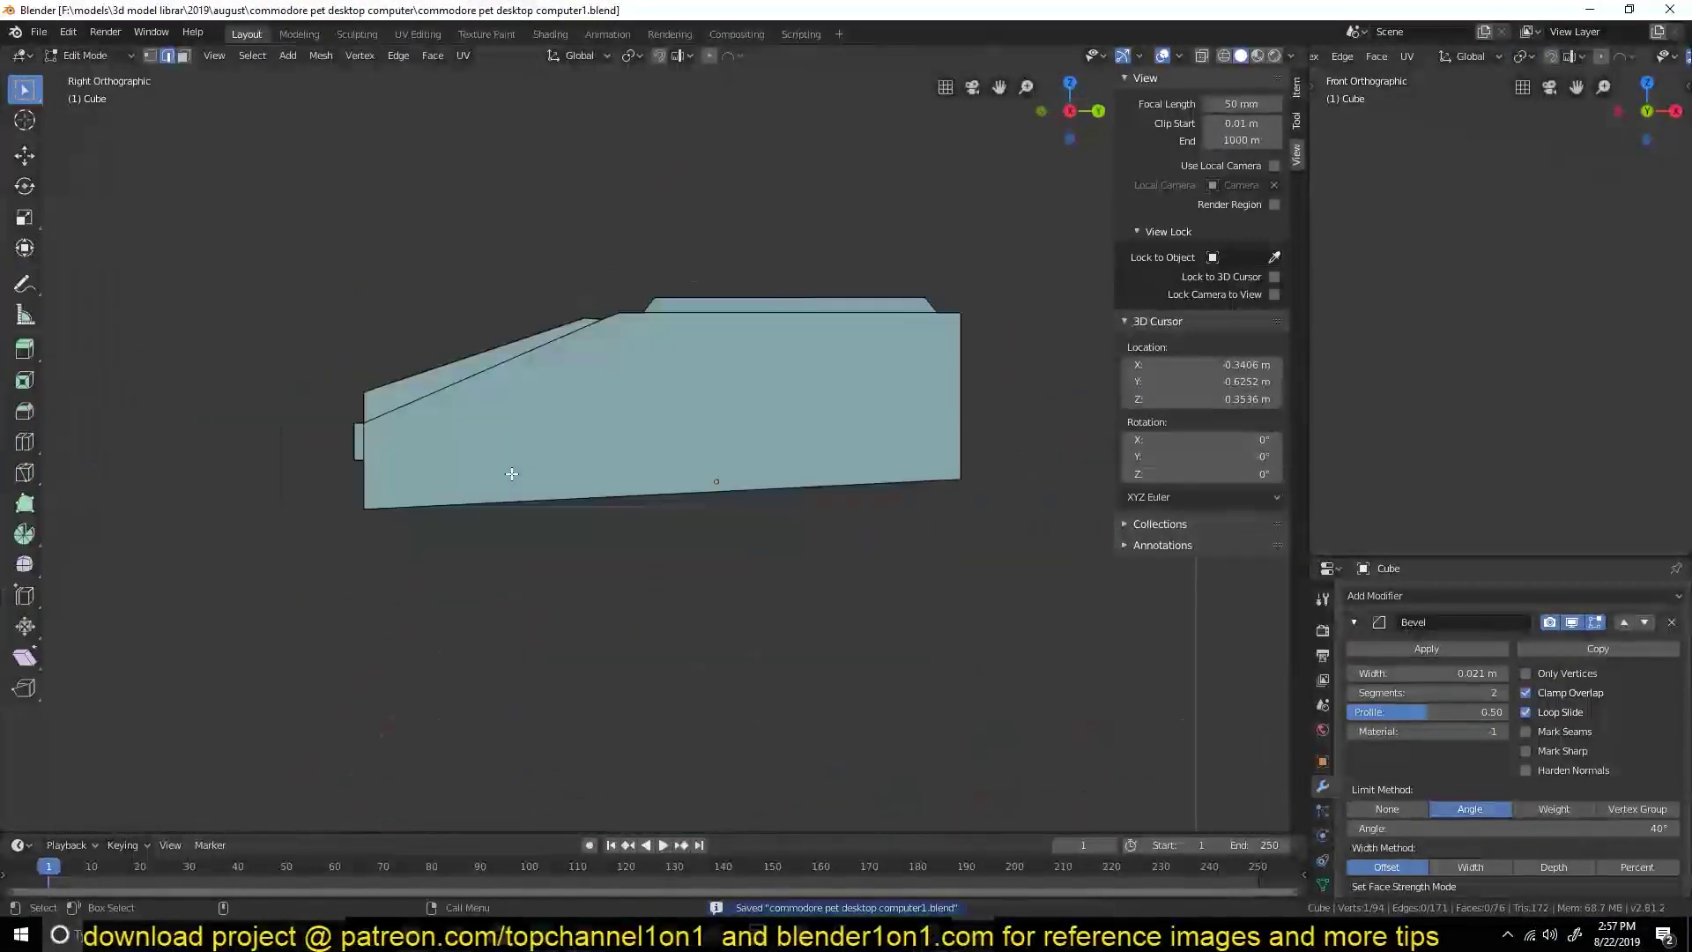
scroll(510, 472, "up", 3)
middle_click_drag(352, 567, 558, 551)
key("alt+a")
key("ctrl+s")
Raise the housing's top panel slightly upward from the right-side see-through view.
key("KP_3")
key("alt+z")
key("b")
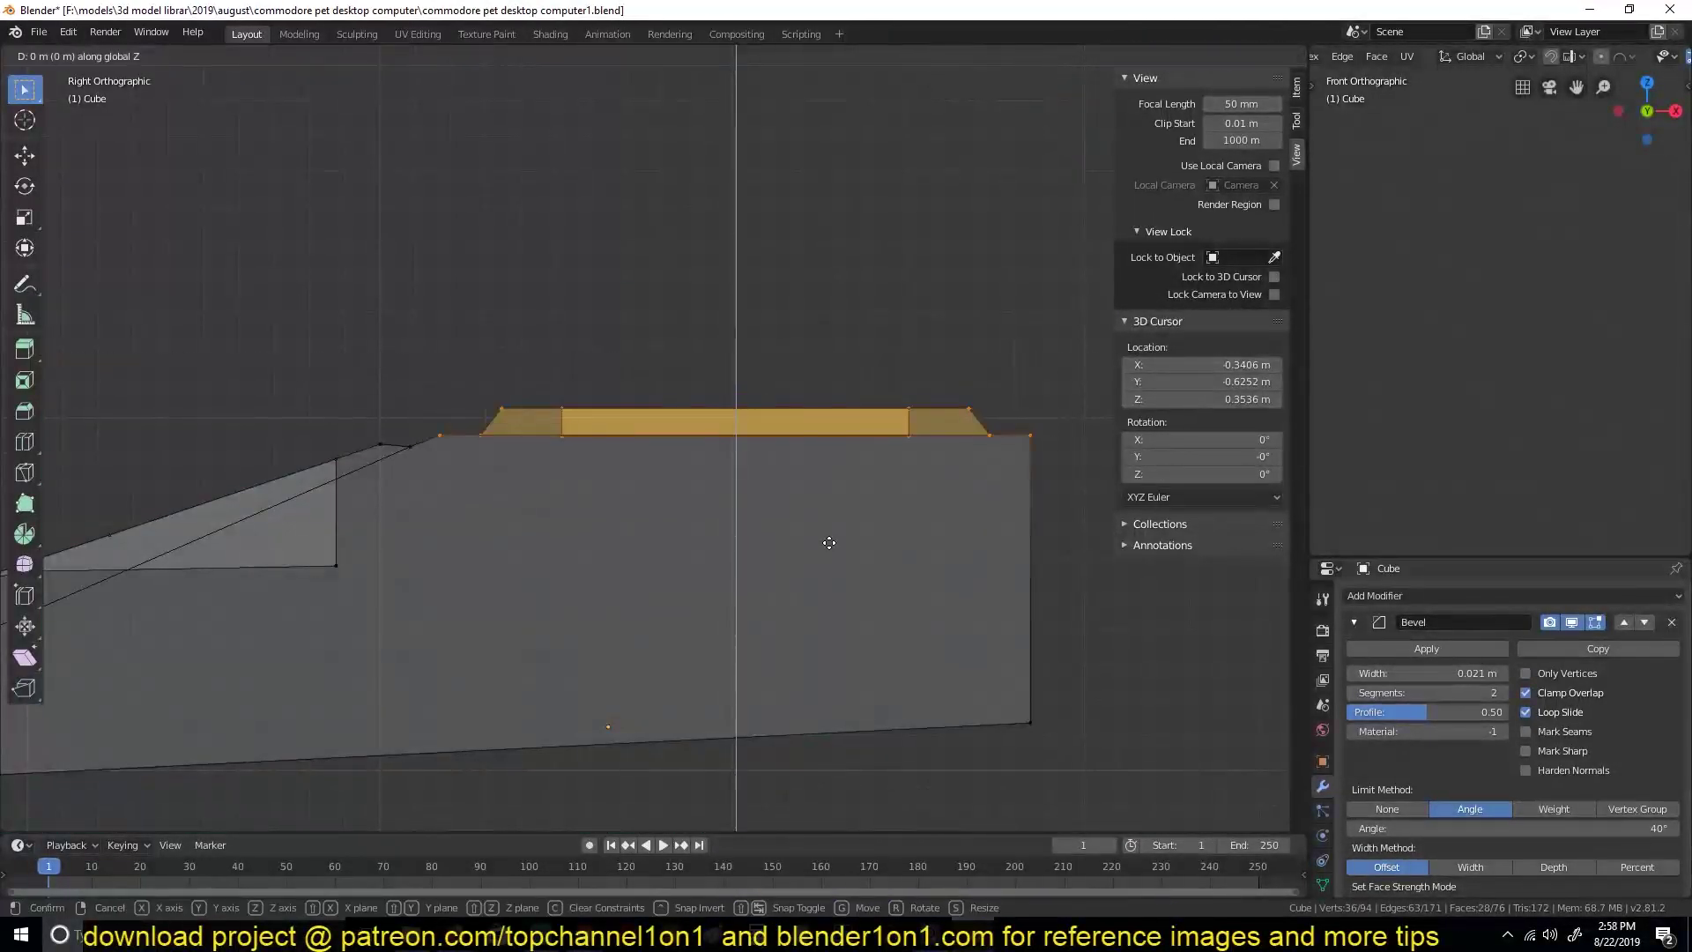
left_click(829, 529)
key("alt+a")
key("c")
left_click(596, 408)
key("alt+z")
mouse_move(596, 408)
middle_mouse_down()
mouse_move(739, 597)
mouse_move(929, 640)
middle_mouse_up()
Dissolve the stray edges at the housing corner and save.
key("2")
left_click(739, 597, "alt")
key("ctrl+x")
key("ctrl+s")
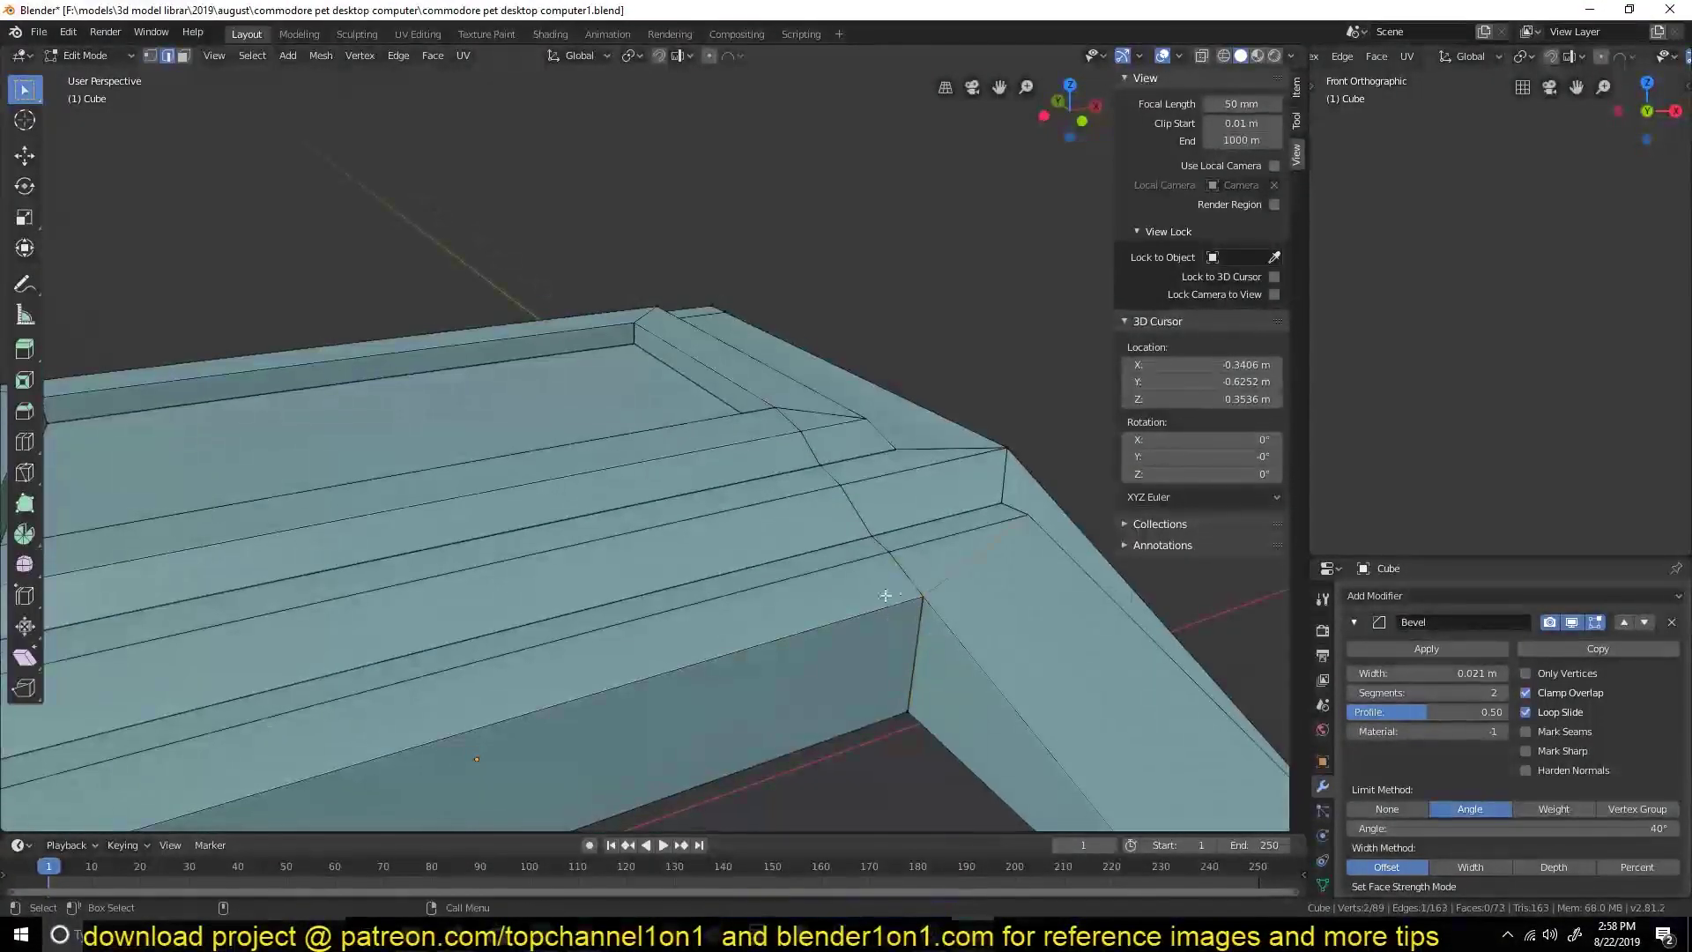
scroll(885, 596, "down", 5)
middle_click_drag(740, 664, 617, 617)
scroll(551, 583, "up", 5)
Start a loop cut and check the housing from right, top and perspective views.
key("ctrl+r")
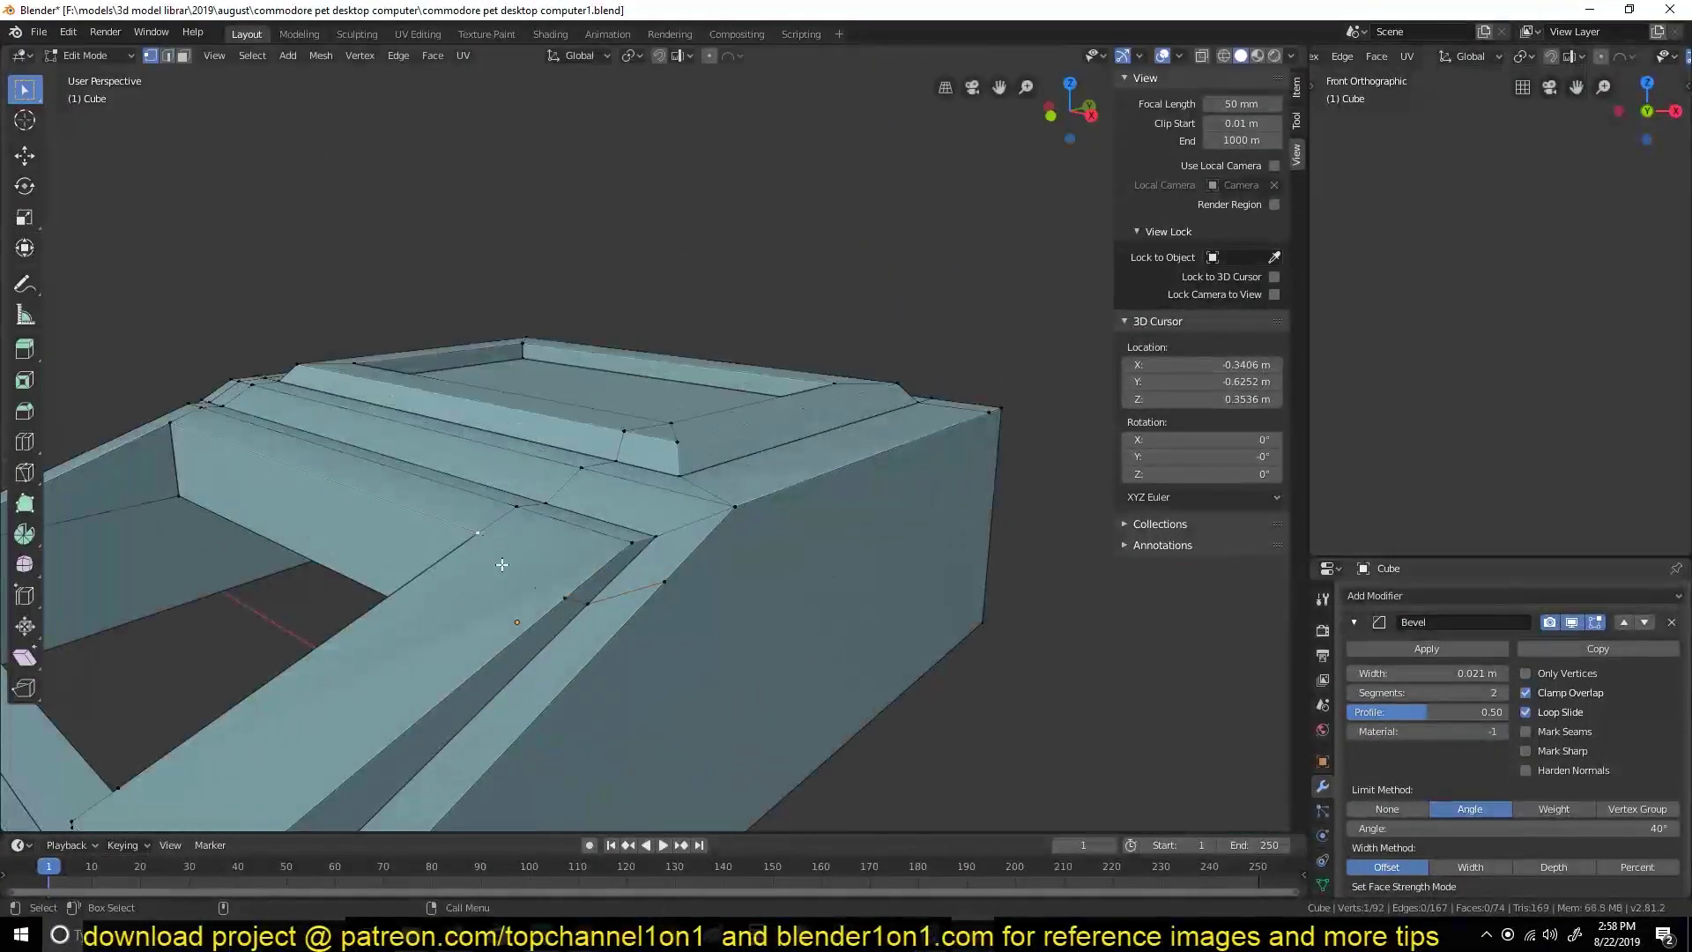
middle_click_drag(502, 565, 657, 519)
key("KP_3")
key("KP_7")
scroll(453, 641, "up", 3)
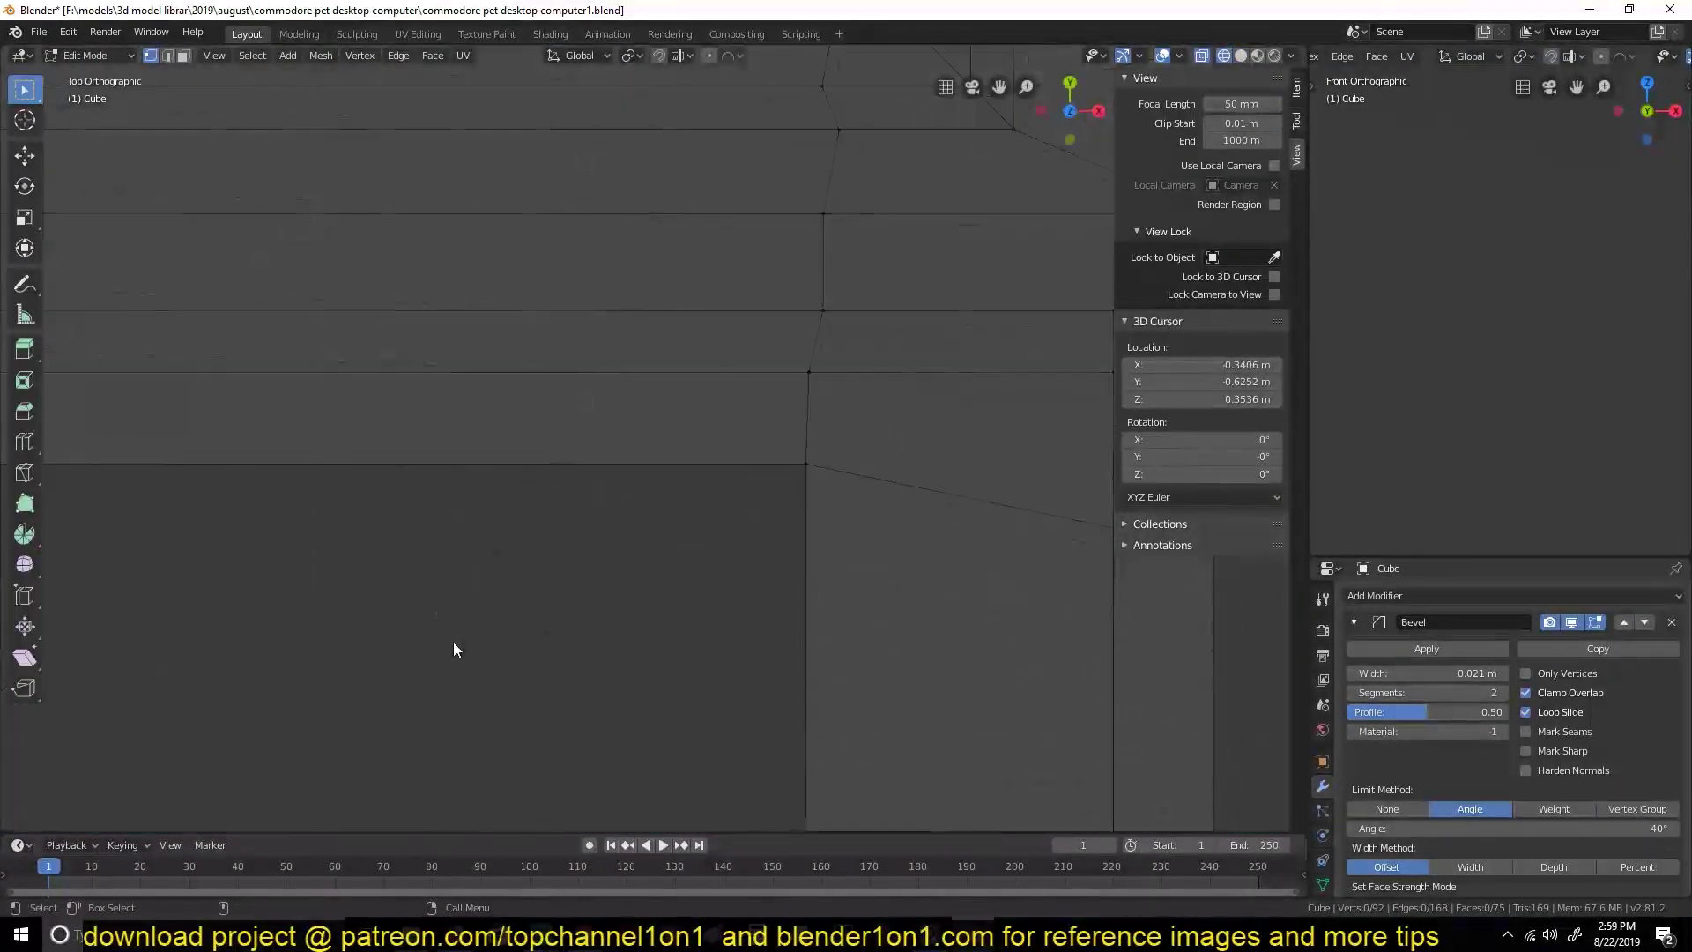
middle_click_drag(453, 650, 559, 484)
scroll(558, 484, "down", 4)
scroll(447, 526, "up", 5)
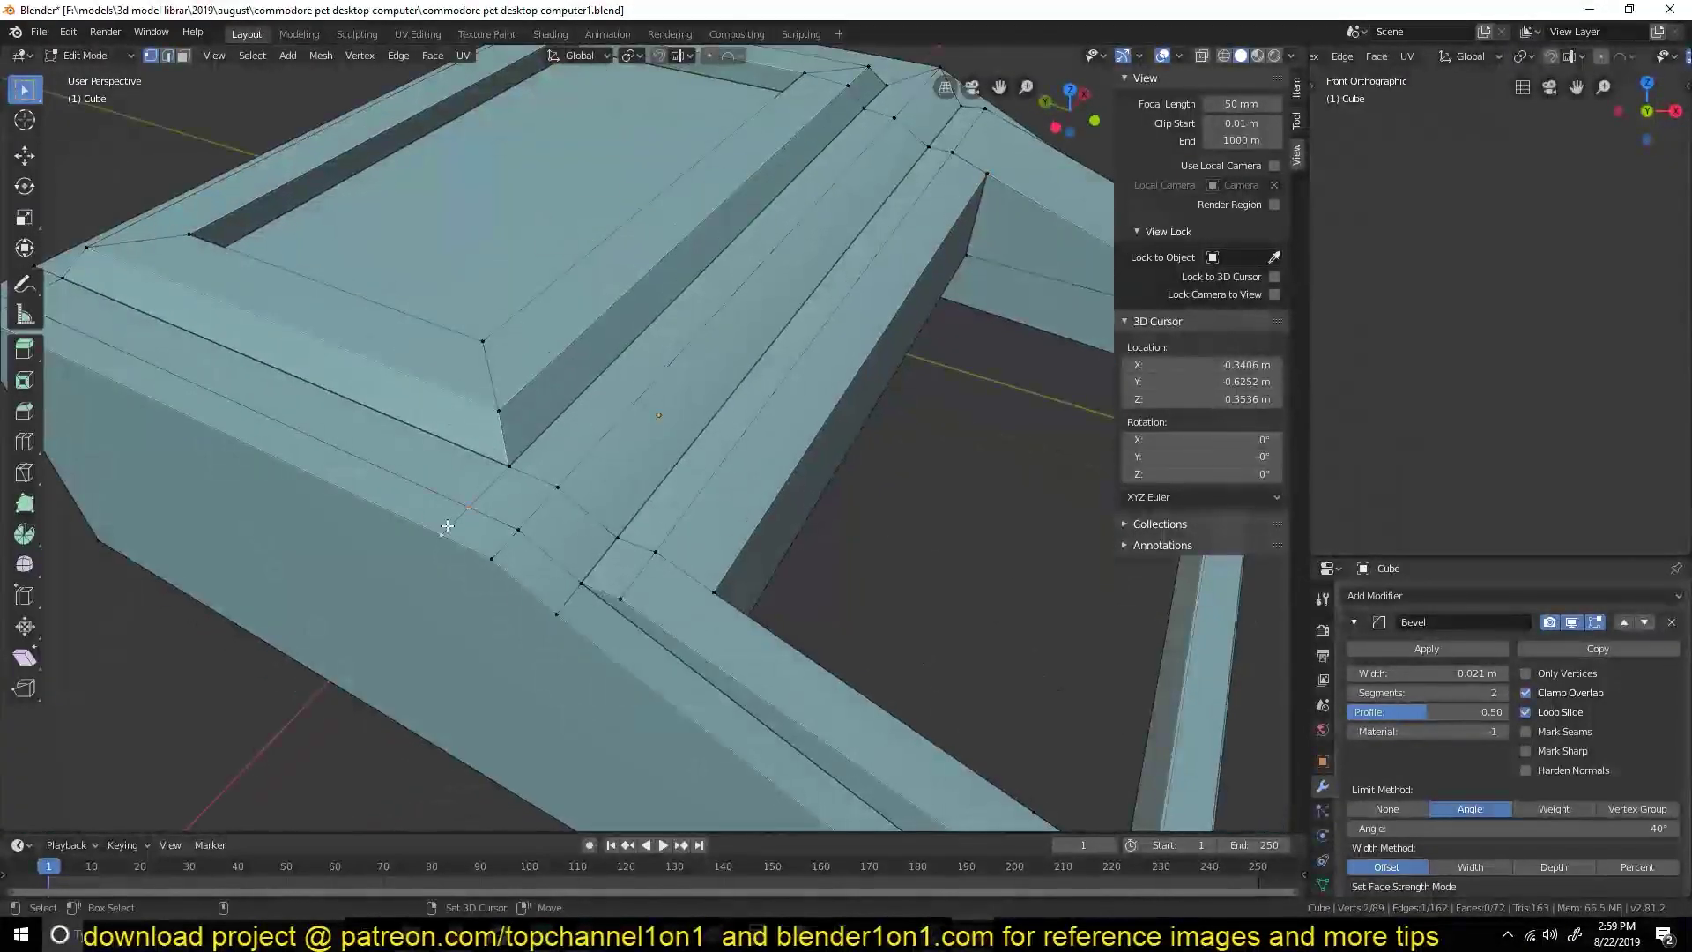
Save and set the housing's Bevel angle limit to 30°.
key("Tab")
key("ctrl+s")
scroll(613, 516, "down", 3)
middle_click_drag(623, 529, 774, 370)
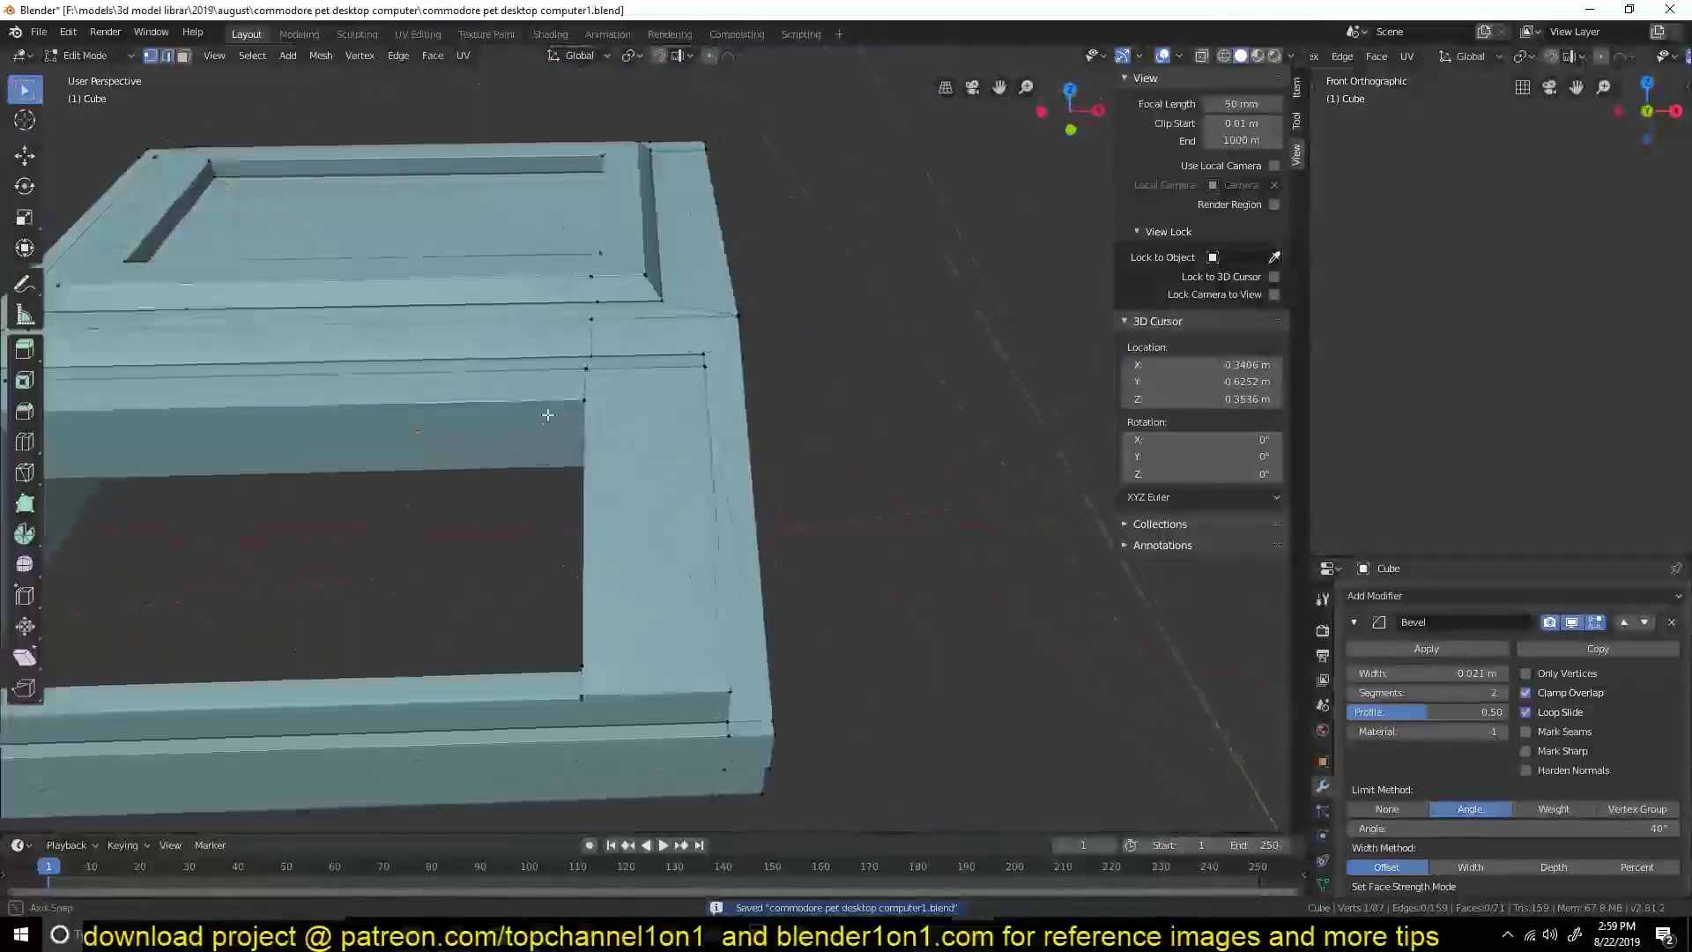
left_click(1647, 826)
type("30")
key("Return")
Add a loop cut around the cassette housing.
key("Tab")
scroll(711, 510, "down", 3)
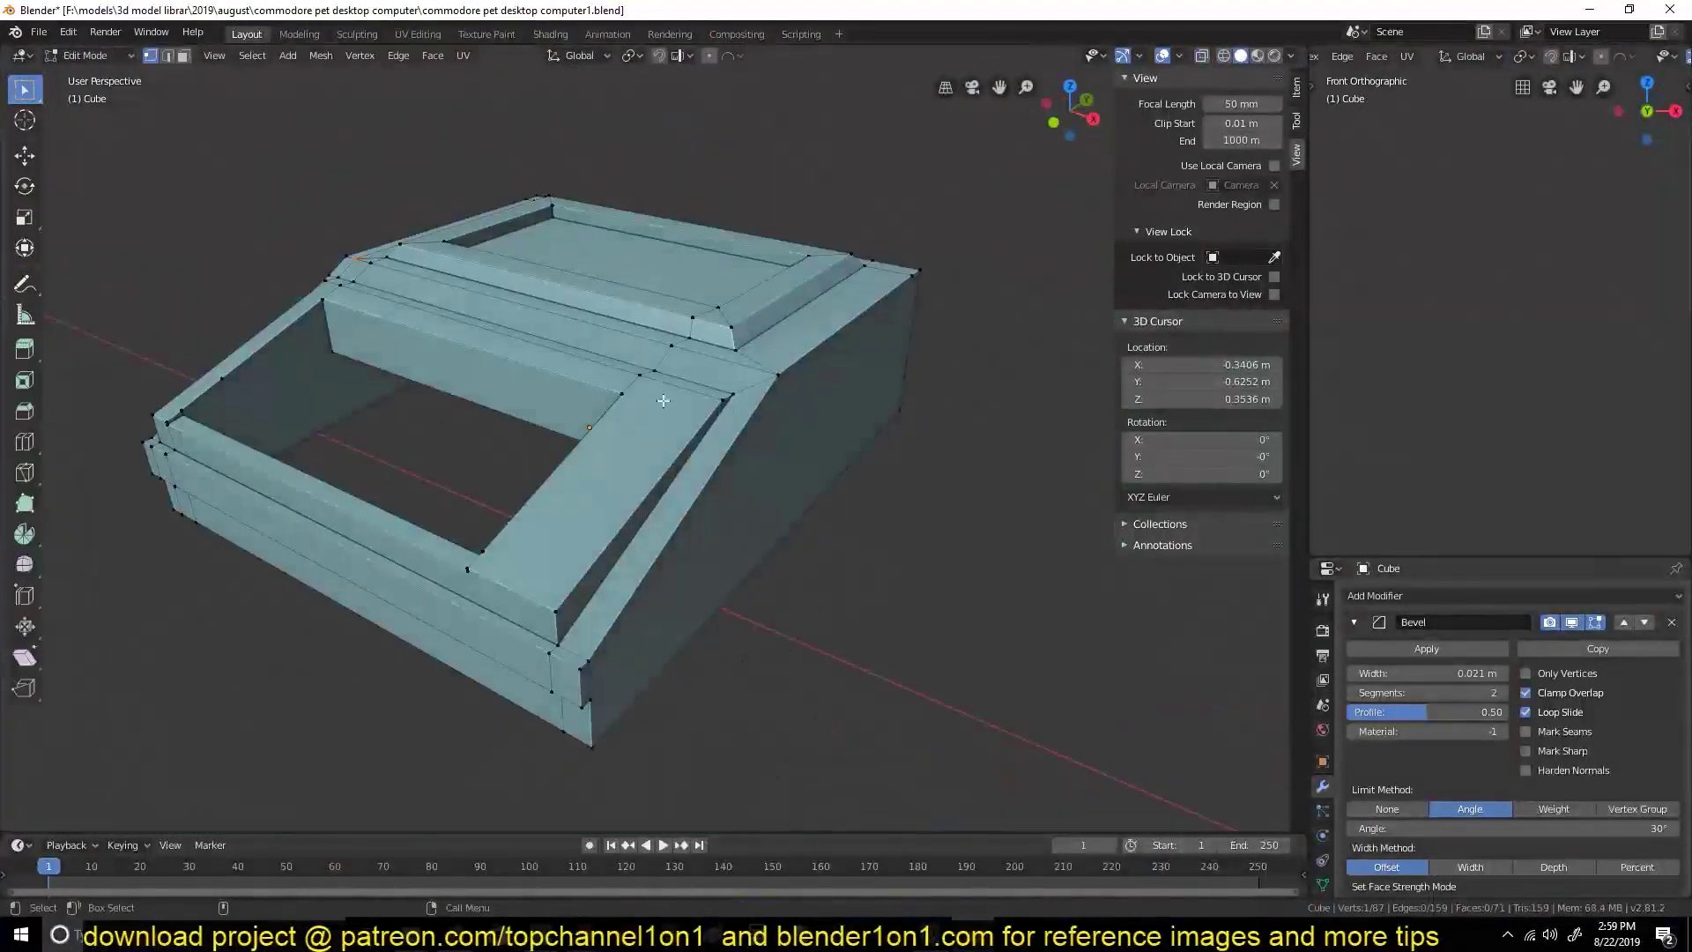
scroll(711, 509, "up", 4)
key("ctrl+r")
left_click(711, 509)
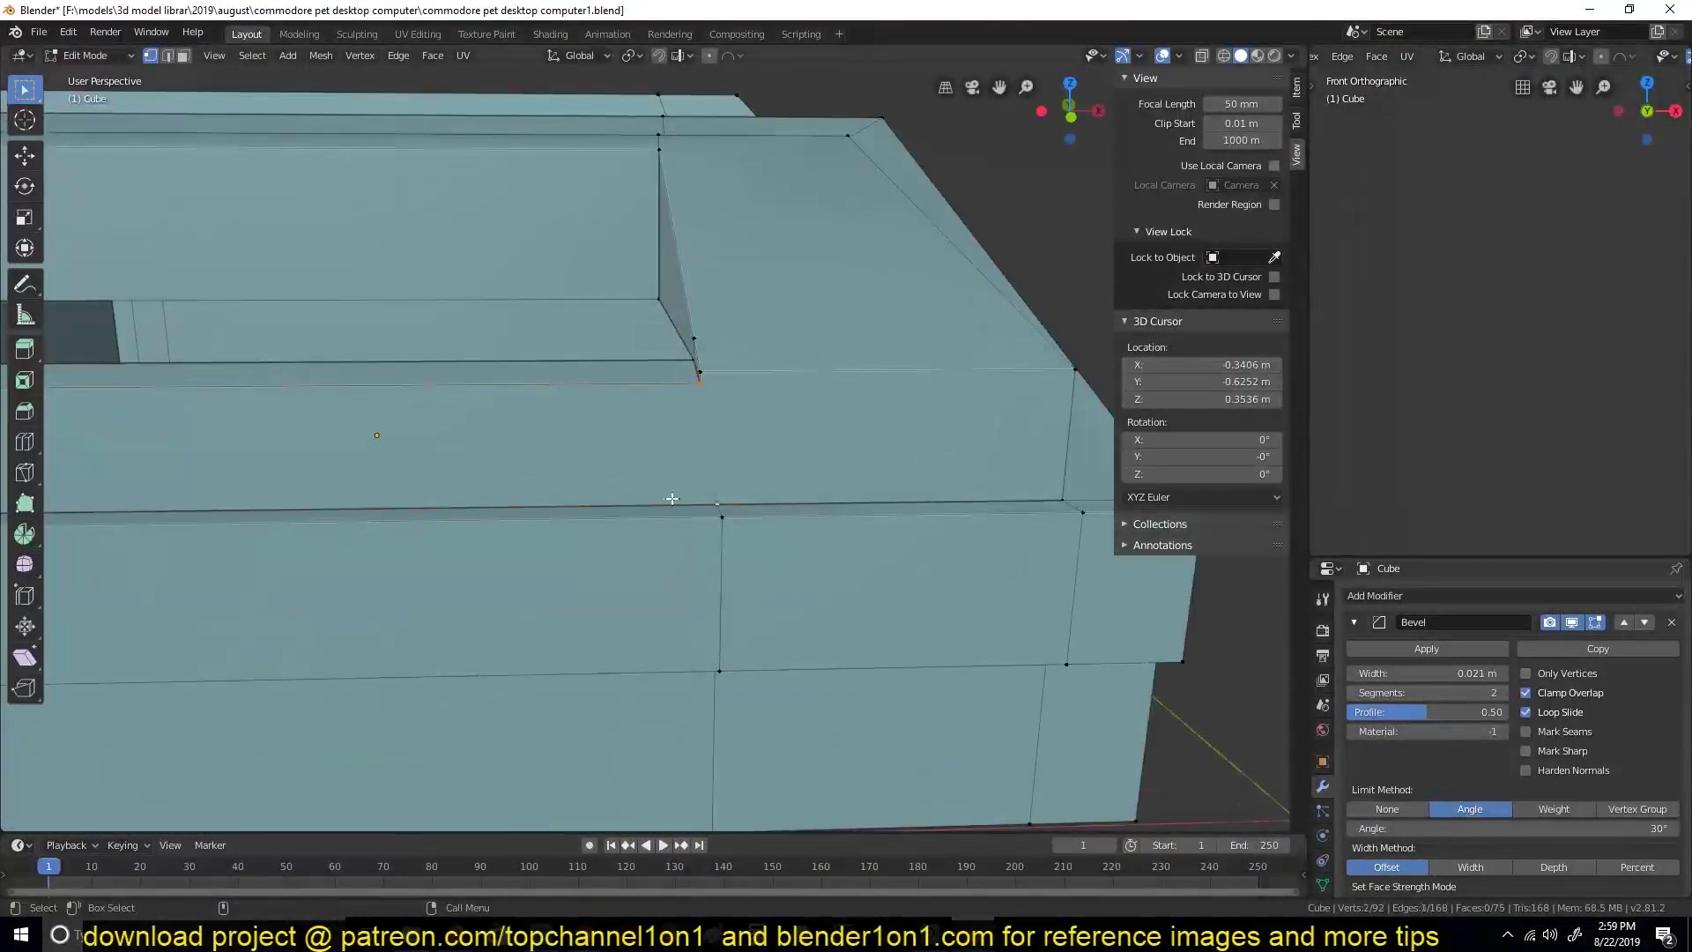
Inspect the housing's corners in see-through and solid views.
mouse_move(673, 494)
middle_mouse_down()
mouse_move(517, 456)
mouse_move(442, 252)
middle_mouse_up()
key("alt+z")
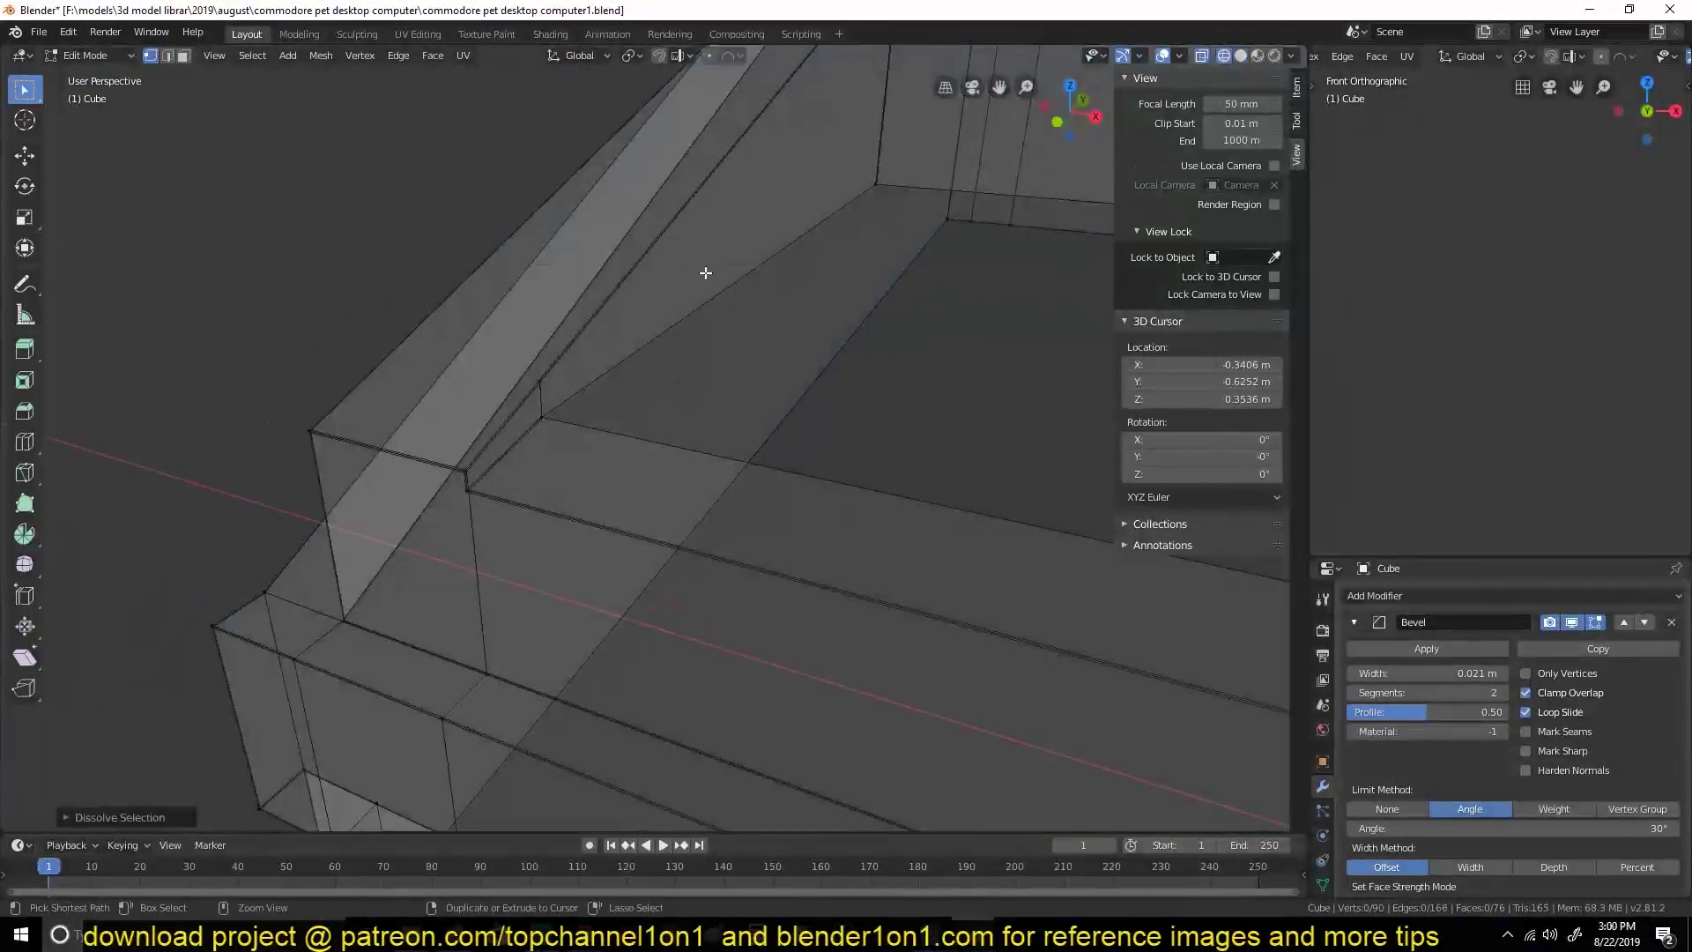
scroll(457, 449, "up", 3)
scroll(441, 638, "up", 2)
key("alt+z")
scroll(383, 420, "down", 5)
scroll(302, 476, "up", 4)
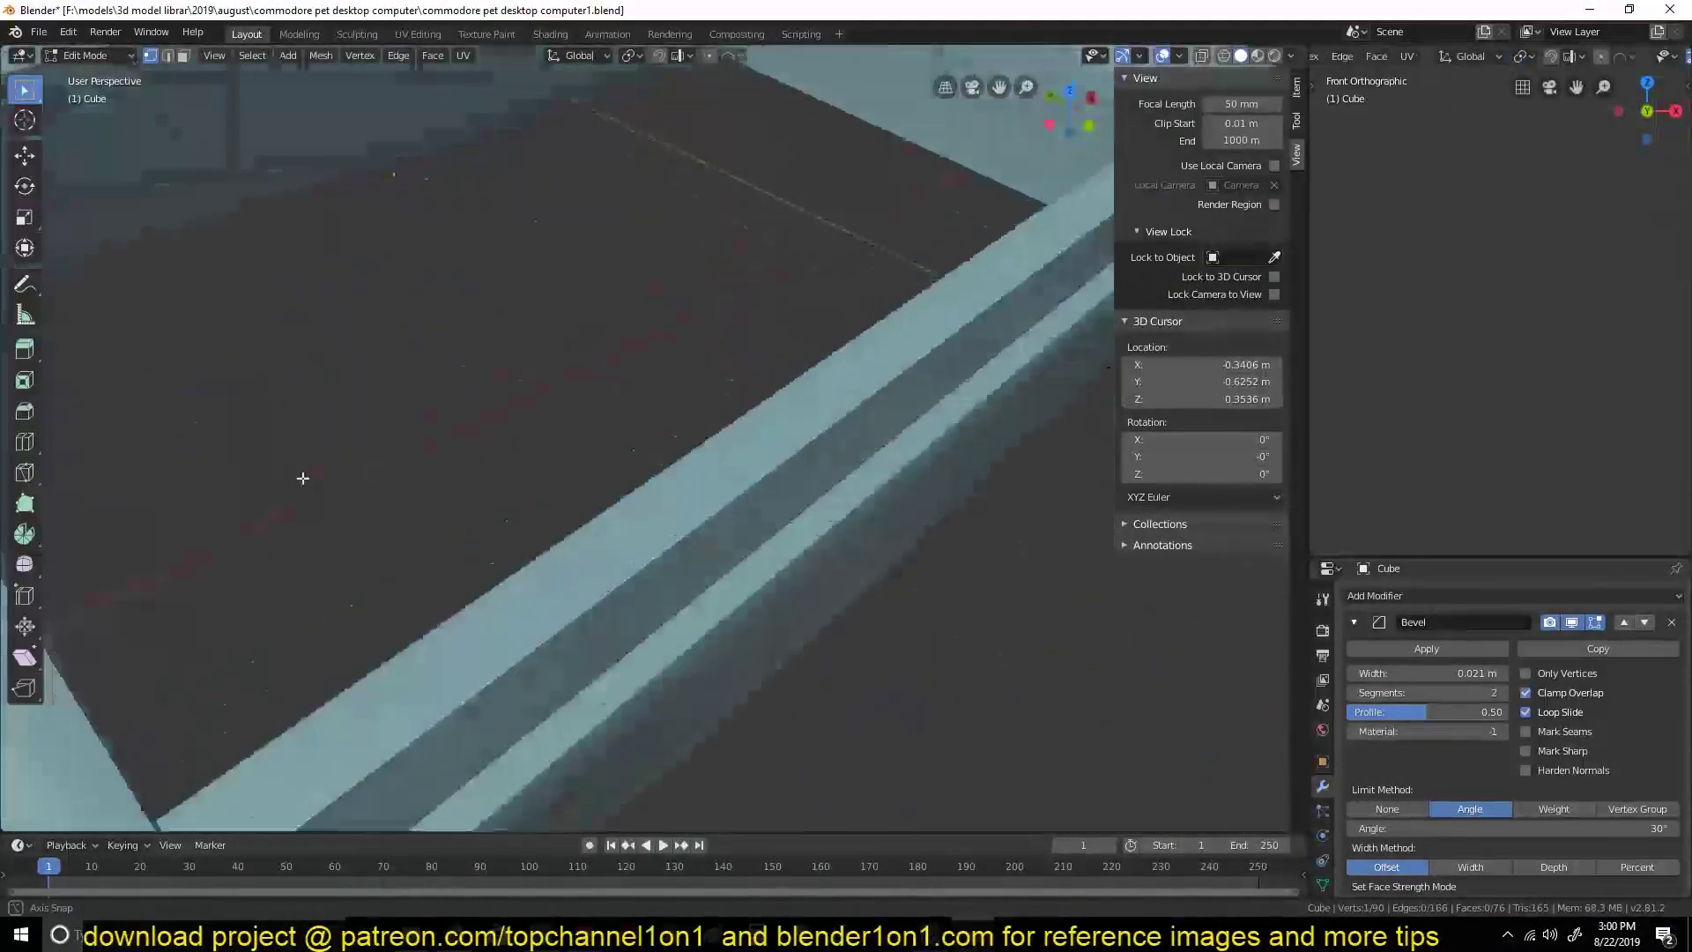
middle_click_drag(302, 476, 546, 493)
scroll(558, 503, "up", 2)
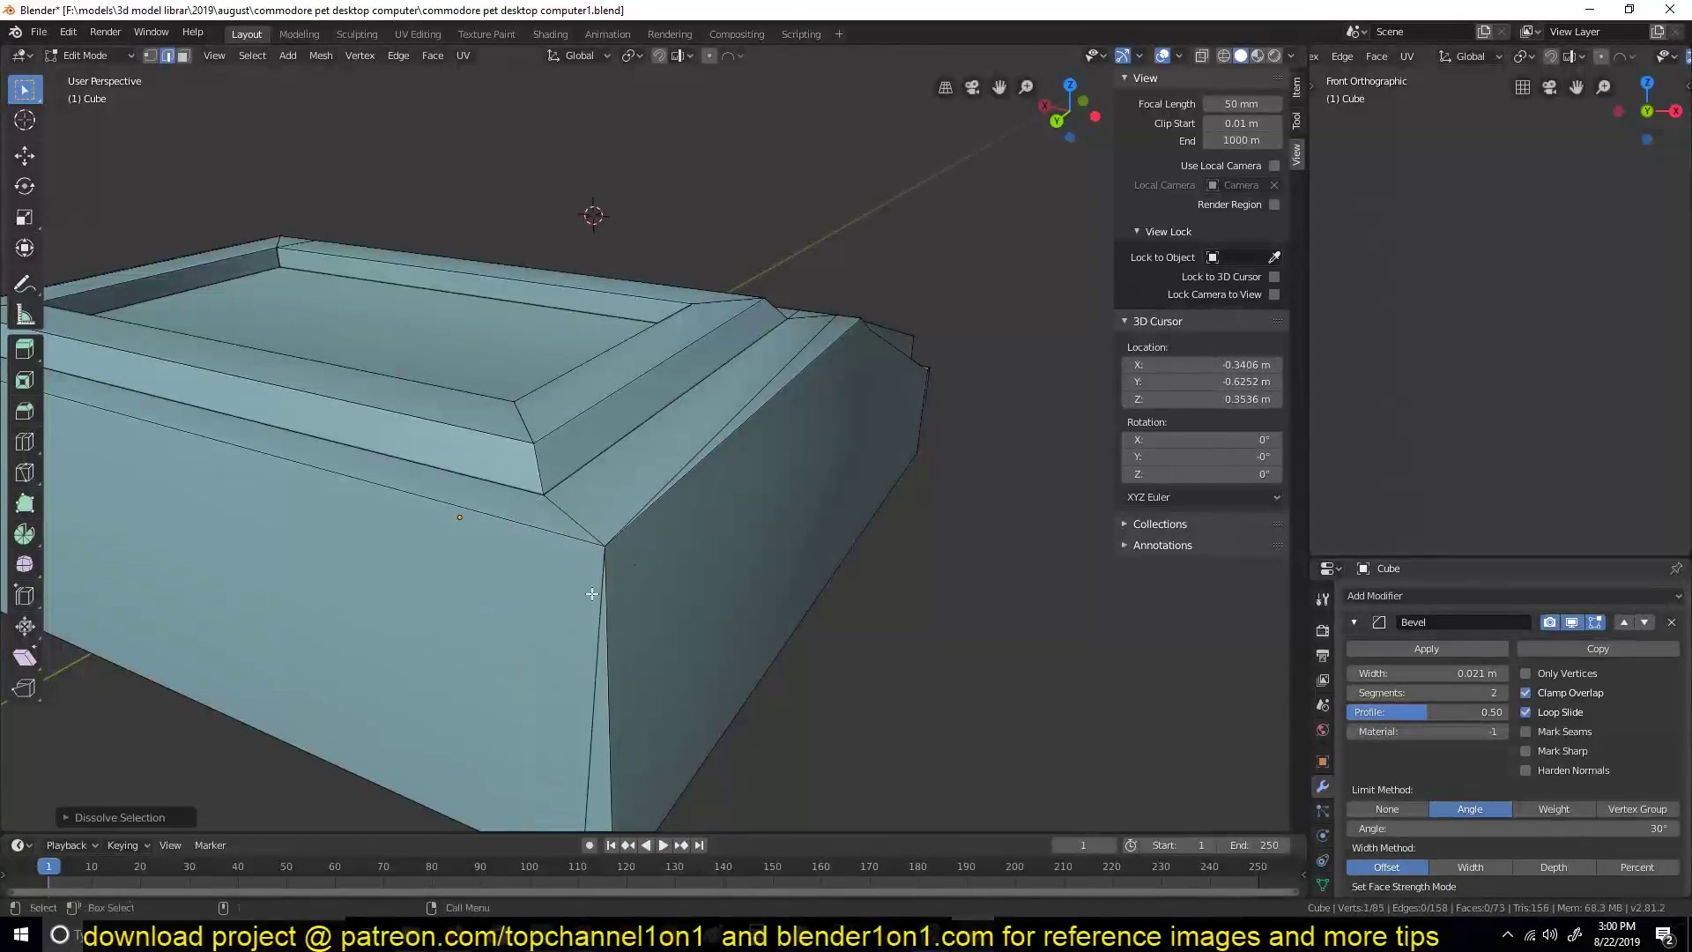
scroll(591, 594, "down", 4)
middle_click_drag(591, 594, 400, 458)
scroll(400, 458, "up", 5)
Check the shading, move a corner vertex from below, and save.
key("Tab")
scroll(546, 452, "down", 1)
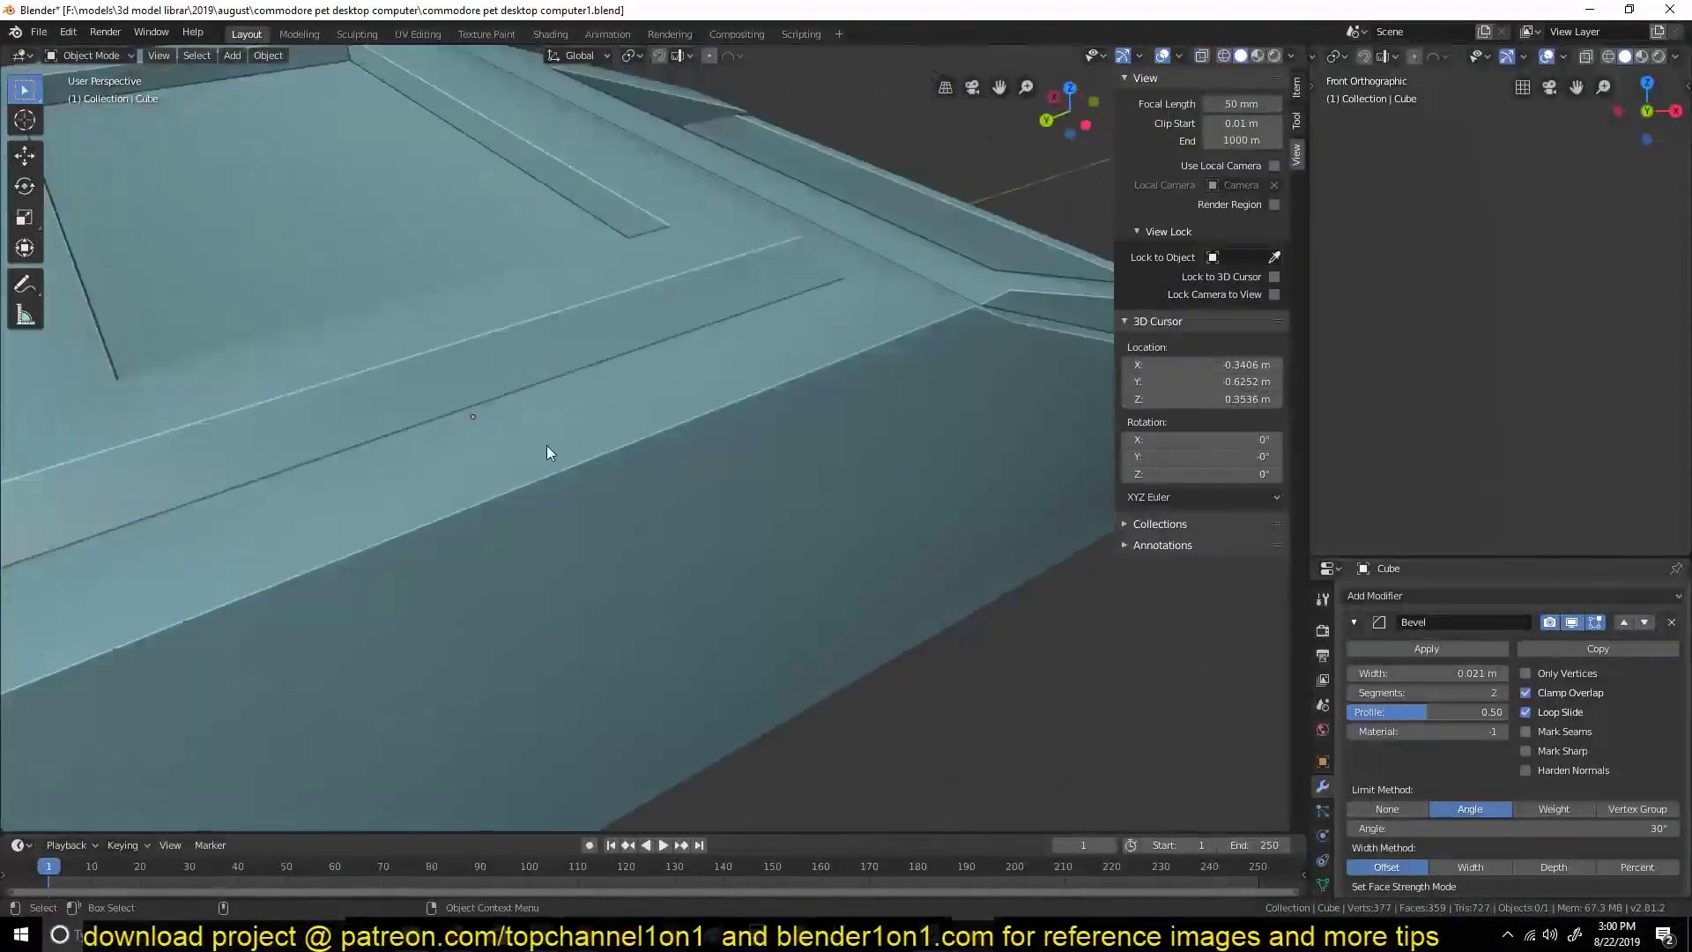
scroll(547, 452, "down", 3)
scroll(355, 446, "down", 4)
key("Tab")
mouse_move(287, 397)
middle_mouse_down()
mouse_move(720, 264)
mouse_move(717, 308)
middle_mouse_up()
left_click(738, 551)
middle_click_drag(737, 551, 699, 442)
scroll(370, 438, "up", 4)
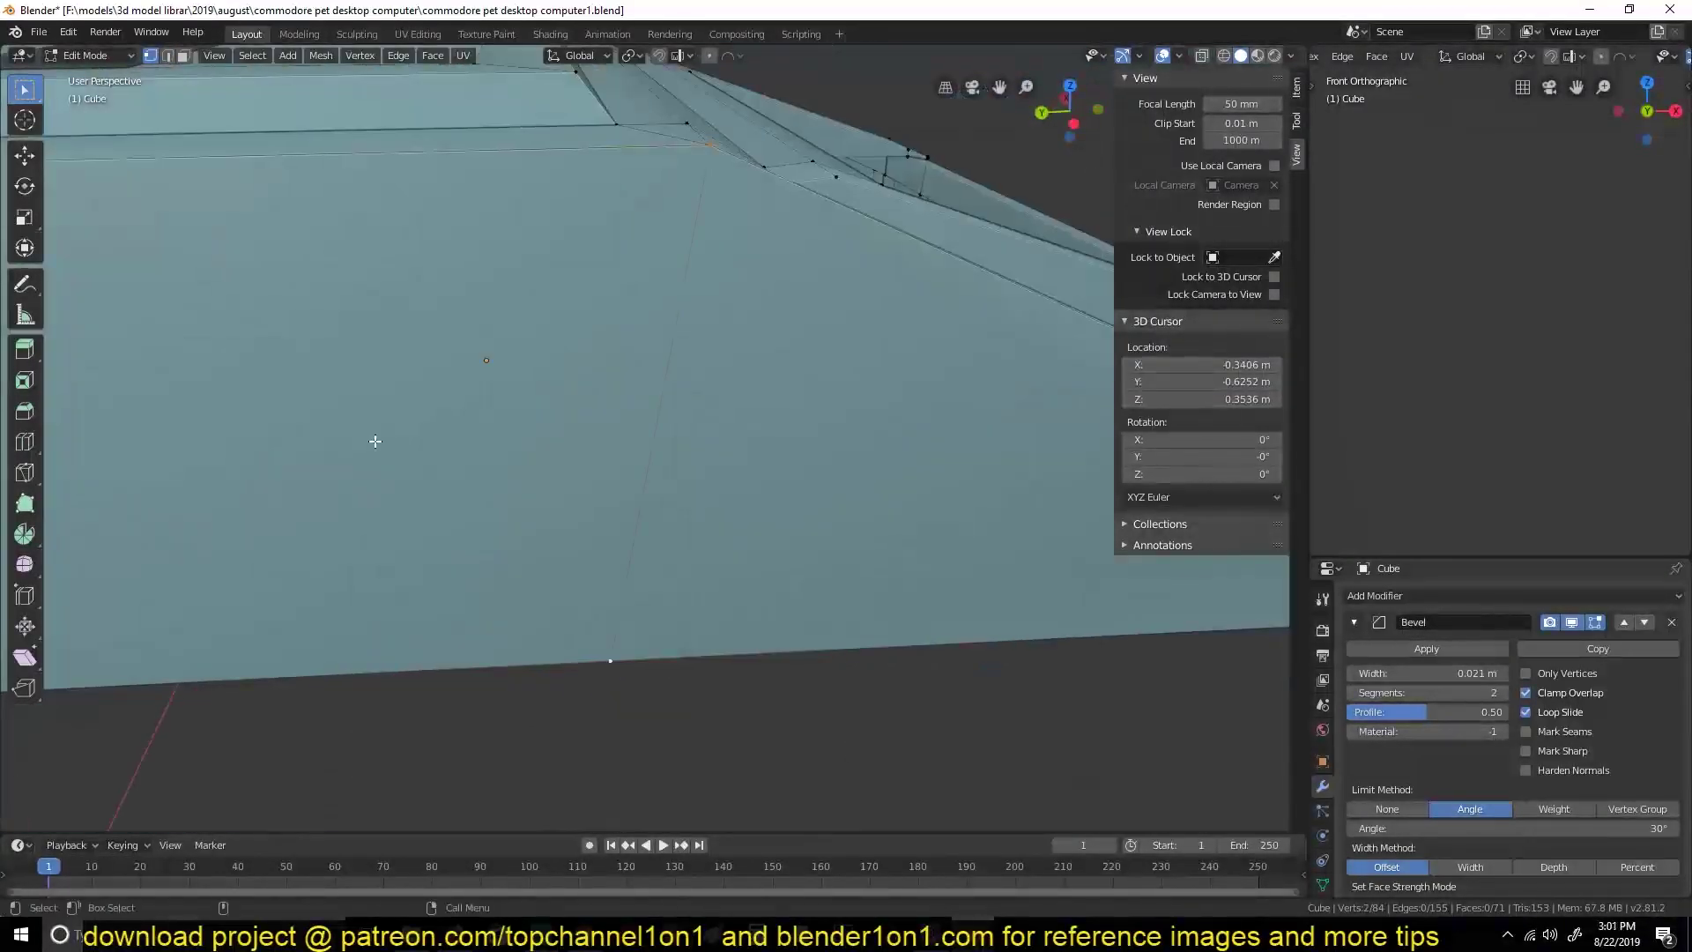
mouse_move(370, 437)
middle_mouse_down()
mouse_move(561, 361)
mouse_move(647, 436)
mouse_move(600, 512)
mouse_move(634, 410)
mouse_move(744, 473)
mouse_move(423, 456)
mouse_move(507, 469)
middle_mouse_up()
key("ctrl+s")
Reposition a hidden corner vertex using wireframe and solid shading.
key("shift+z")
key("shift+z")
key("shift+z")
key("shift+z")
key("Tab")
key("shift+z")
key("Tab")
key("shift+z")
key("shift+z")
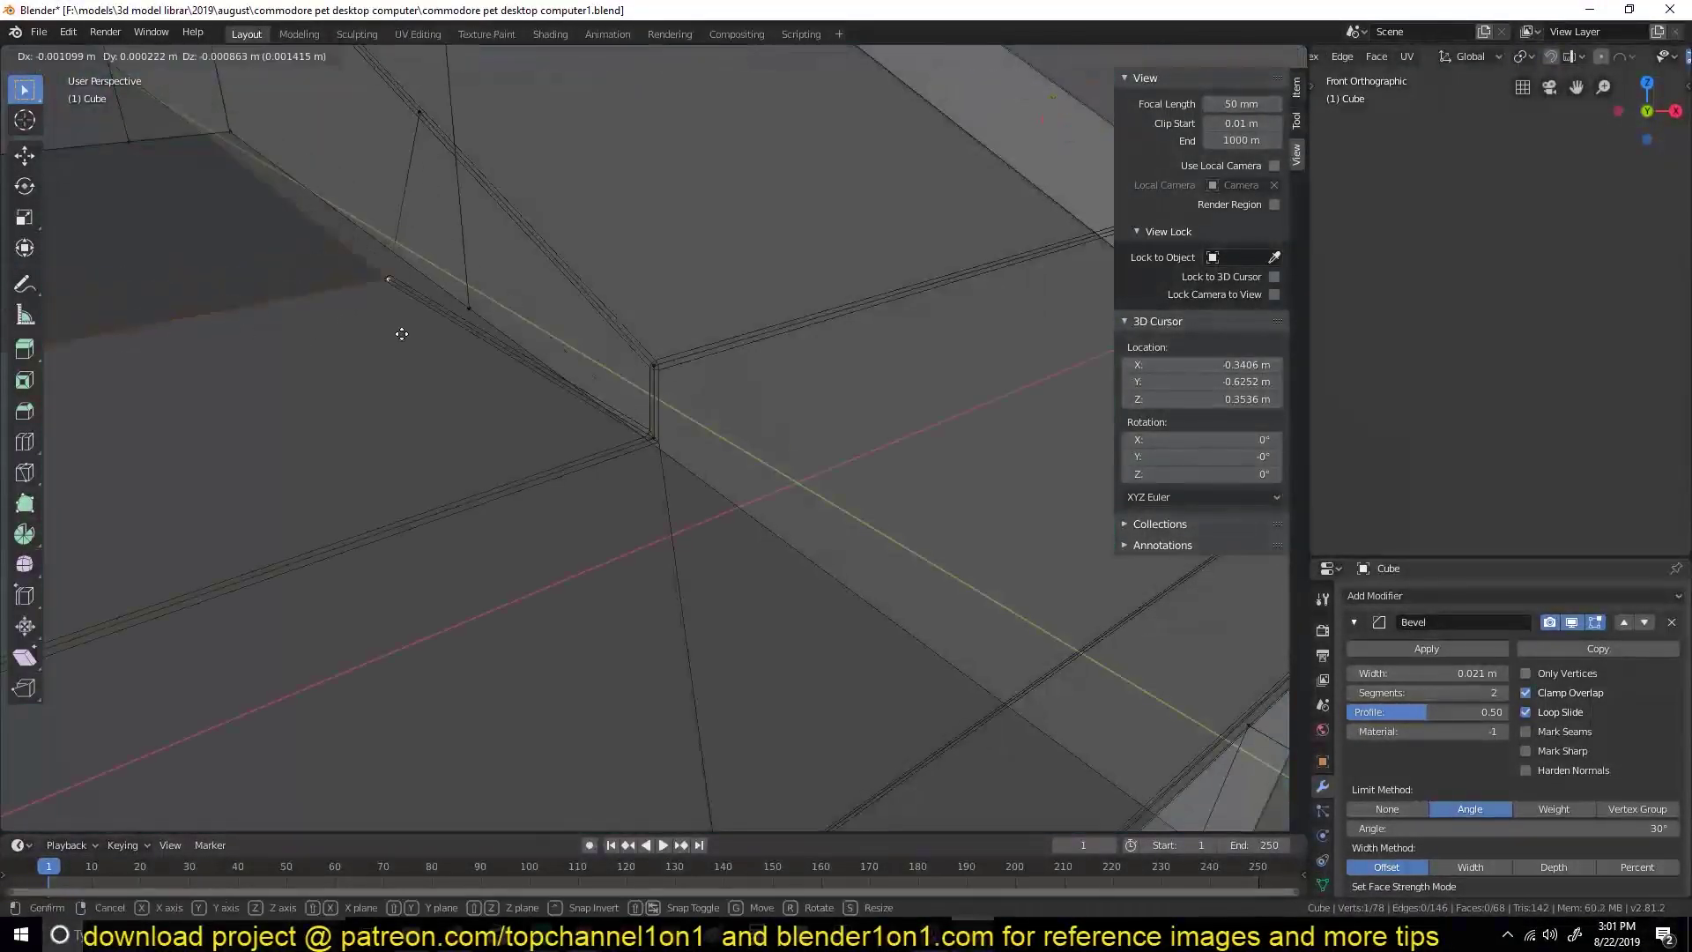
key("shift+z")
mouse_move(401, 332)
middle_mouse_down()
mouse_move(759, 558)
mouse_move(932, 564)
mouse_move(754, 504)
mouse_move(881, 475)
middle_mouse_up()
key("shift+z")
key("Tab")
key("shift+z")
key("Tab")
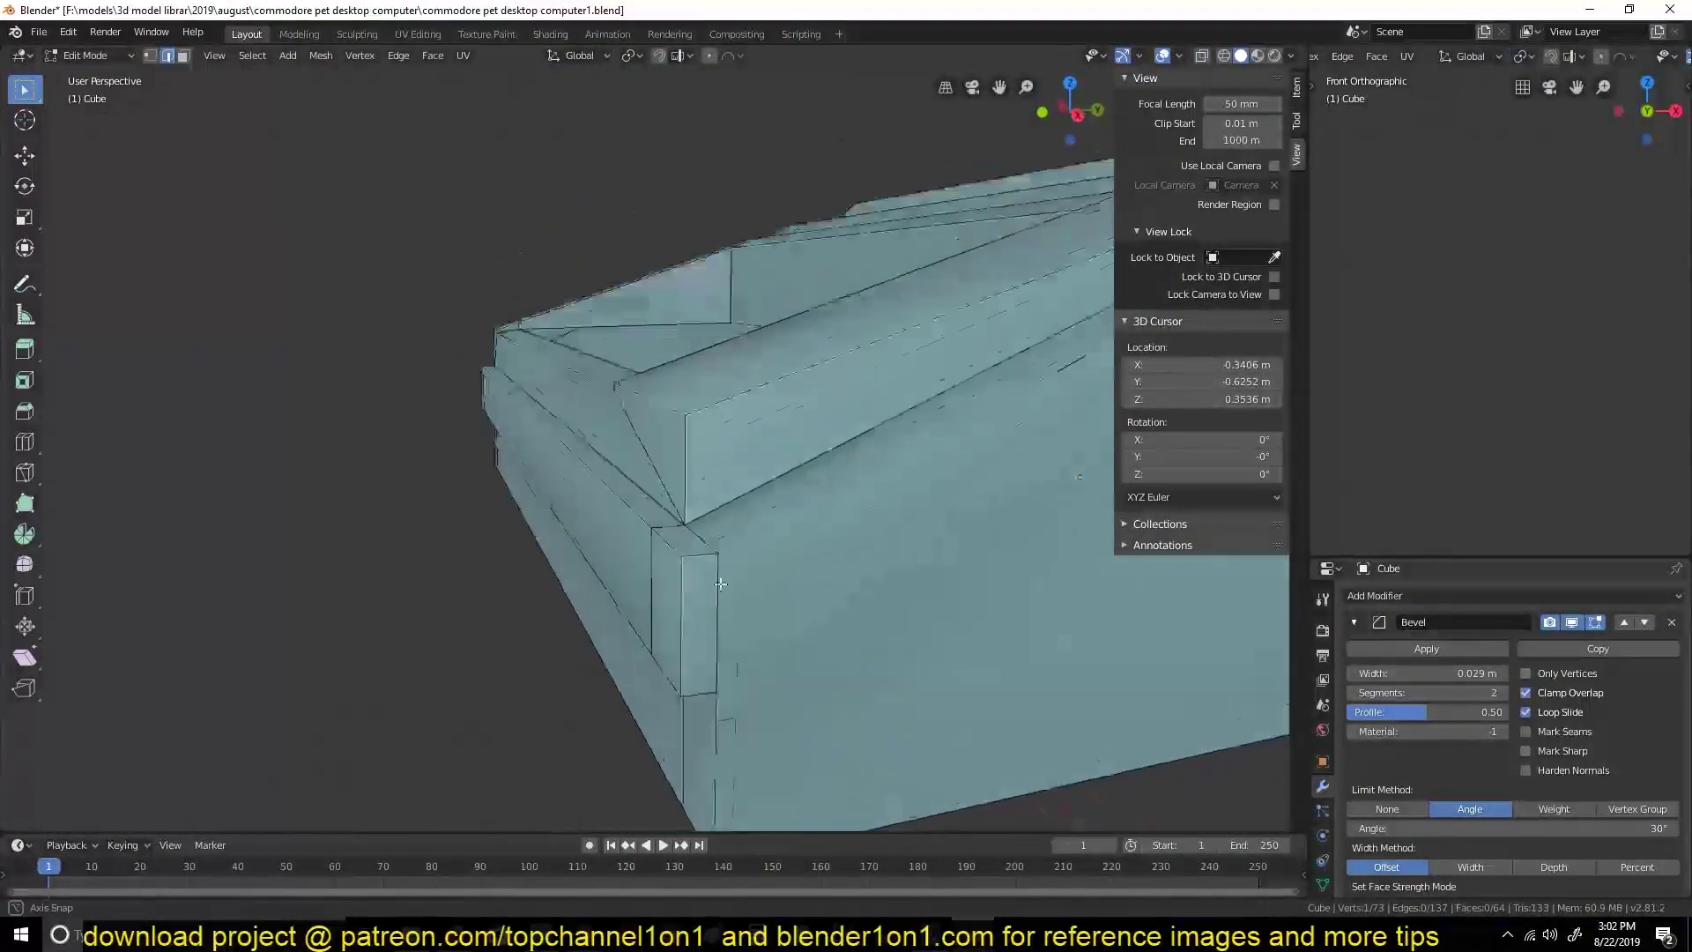
Inspect the housing's edge and inner corner close up and save.
mouse_move(721, 571)
middle_mouse_down()
mouse_move(710, 501)
mouse_move(679, 467)
middle_mouse_up()
scroll(710, 502, "up", 3)
scroll(678, 467, "down", 5)
scroll(493, 608, "up", 6)
key("ctrl+s")
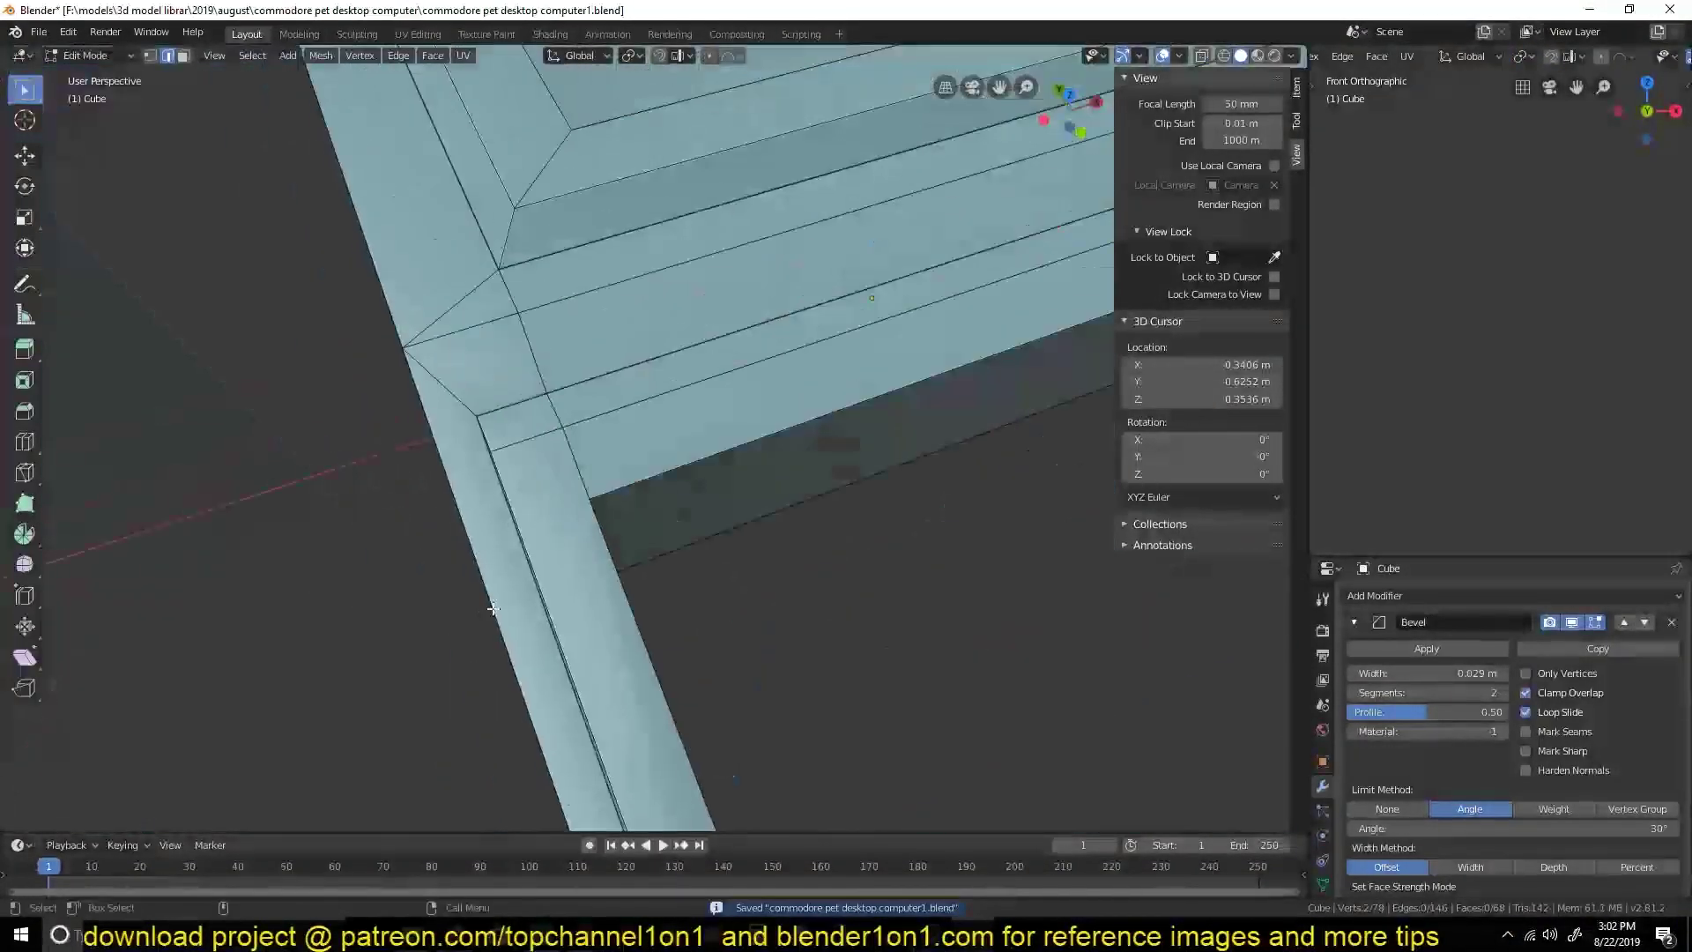
mouse_move(493, 607)
middle_mouse_down()
mouse_move(597, 464)
mouse_move(566, 567)
mouse_move(925, 546)
middle_mouse_up()
key("1")
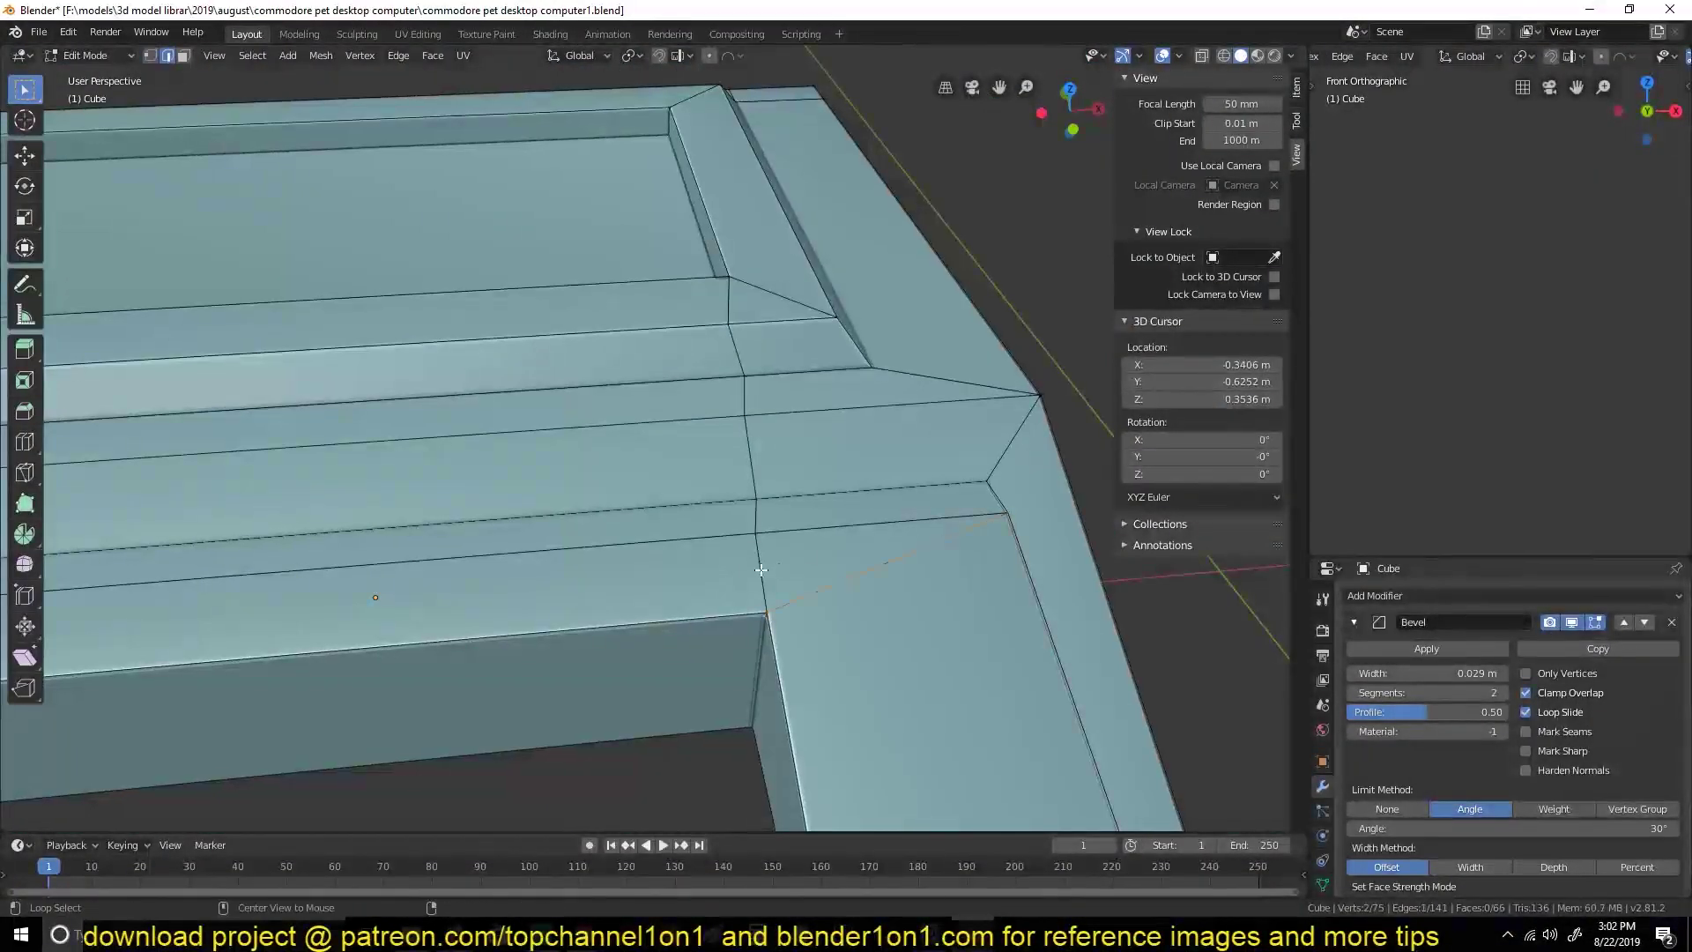
scroll(506, 531, "down", 4)
middle_click_drag(506, 530, 617, 511)
scroll(717, 495, "up", 6)
Start another loop cut and lower the Bevel angle limit to 25°.
key("Tab")
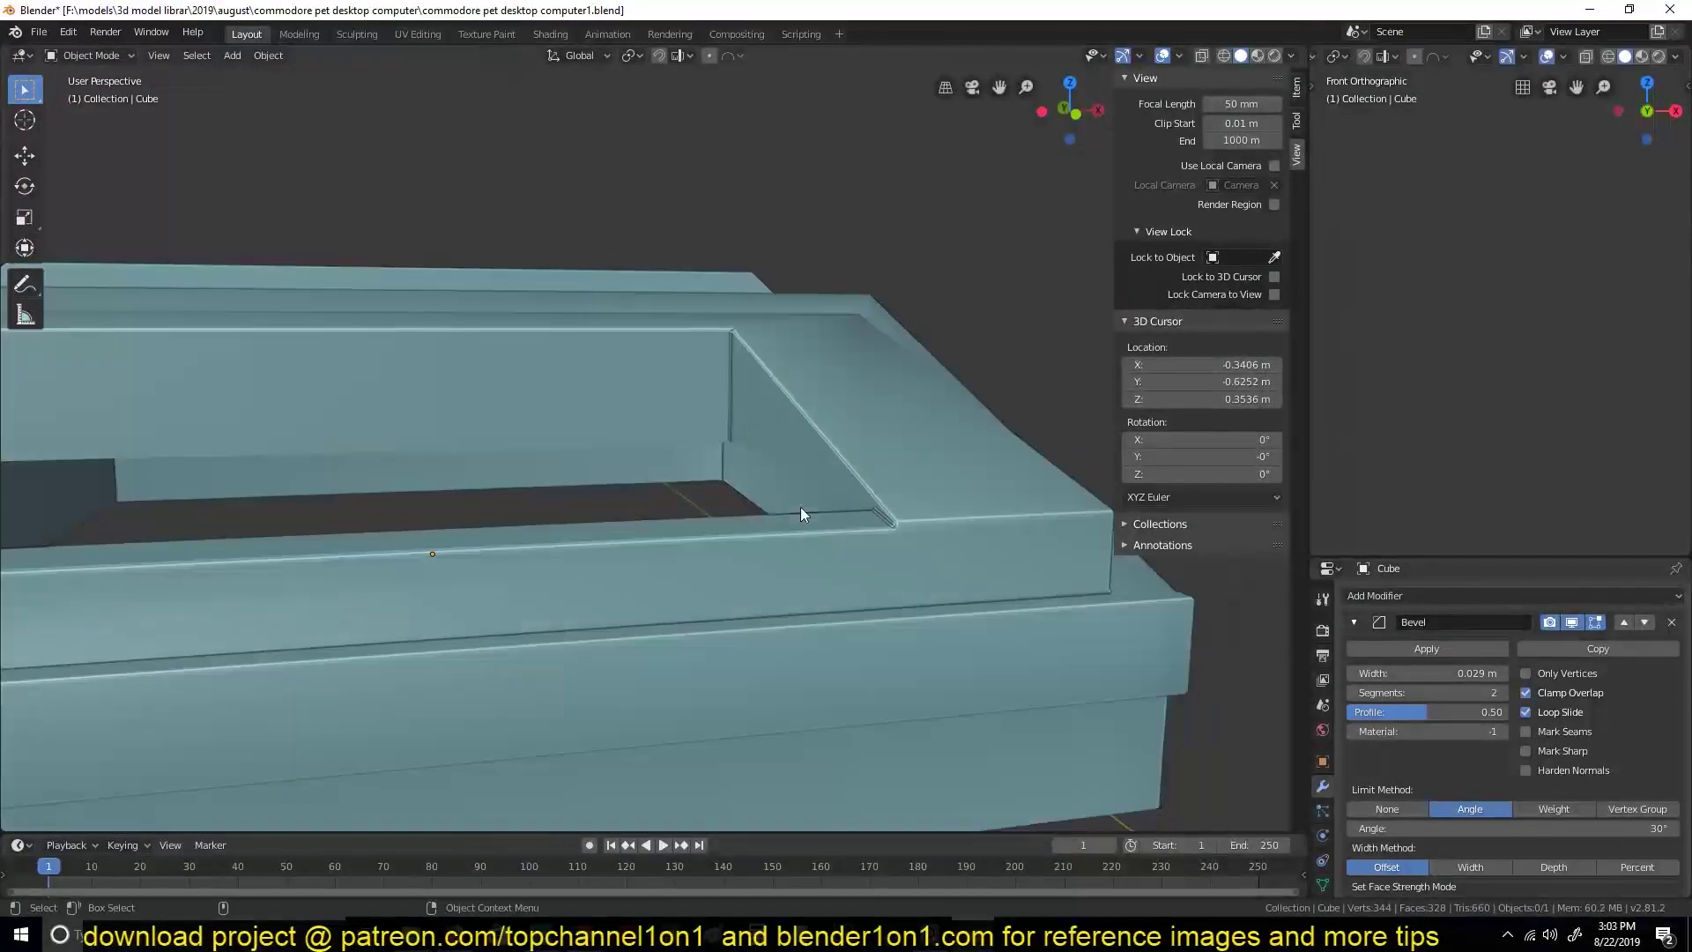
middle_click_drag(800, 515, 762, 547)
key("Tab")
key("2")
scroll(810, 605, "down", 4)
scroll(811, 604, "up", 2)
key("ctrl+r")
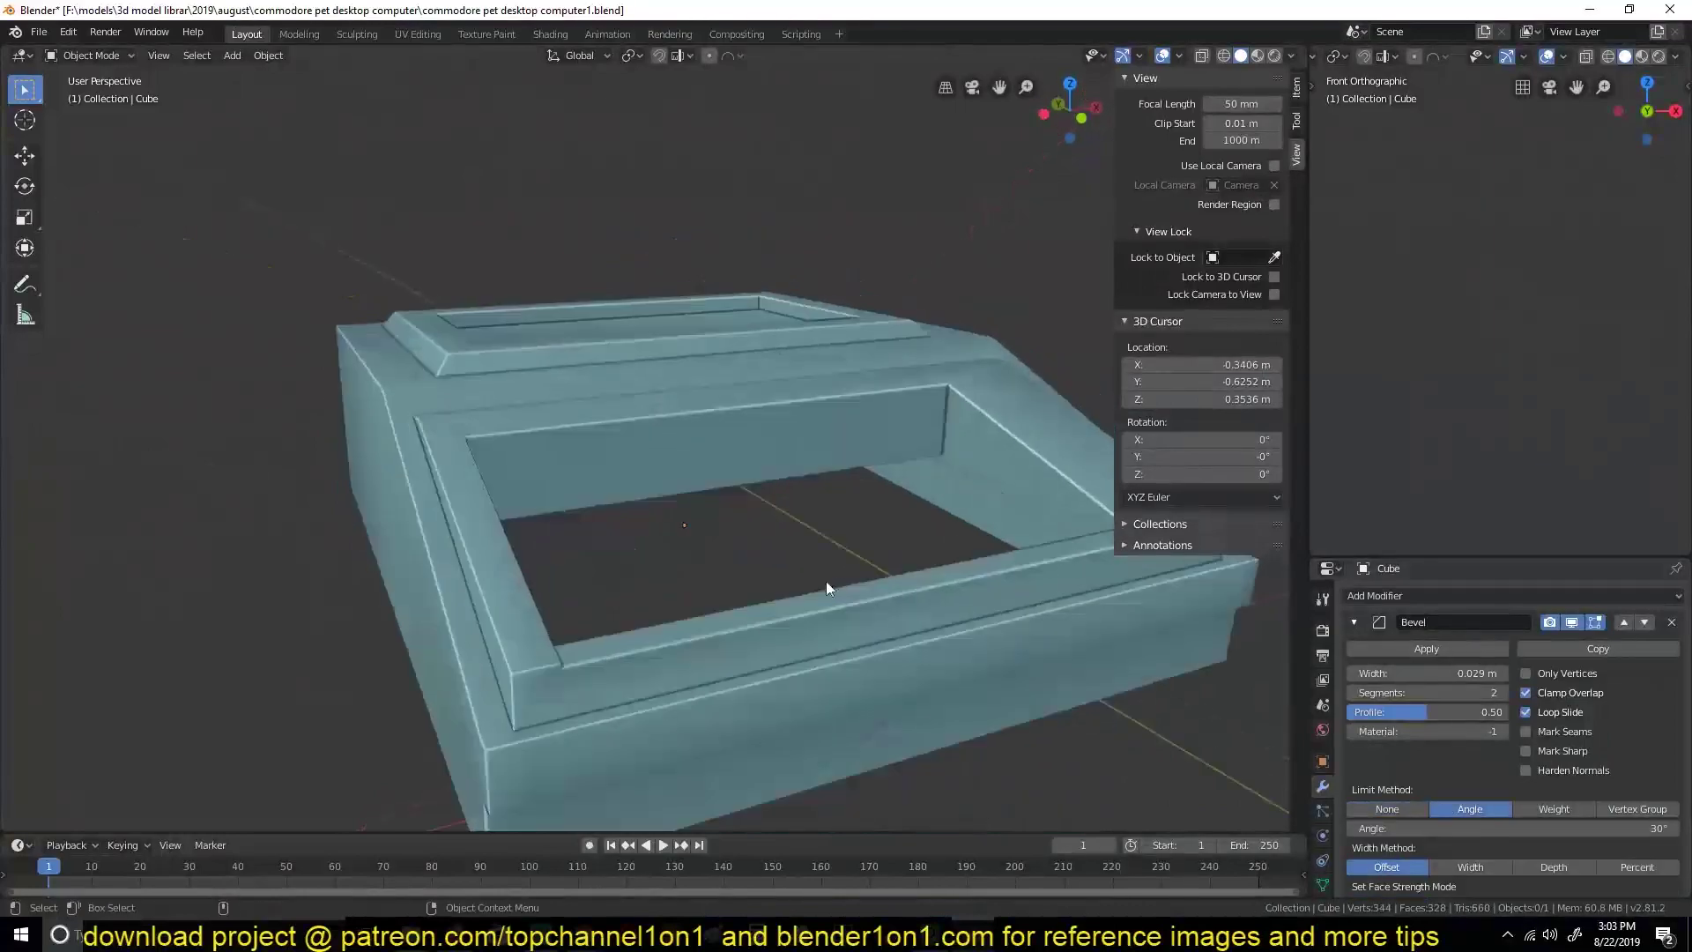
mouse_move(827, 579)
middle_mouse_down()
mouse_move(472, 581)
mouse_move(555, 446)
mouse_move(546, 458)
middle_mouse_up()
scroll(472, 582, "up", 3)
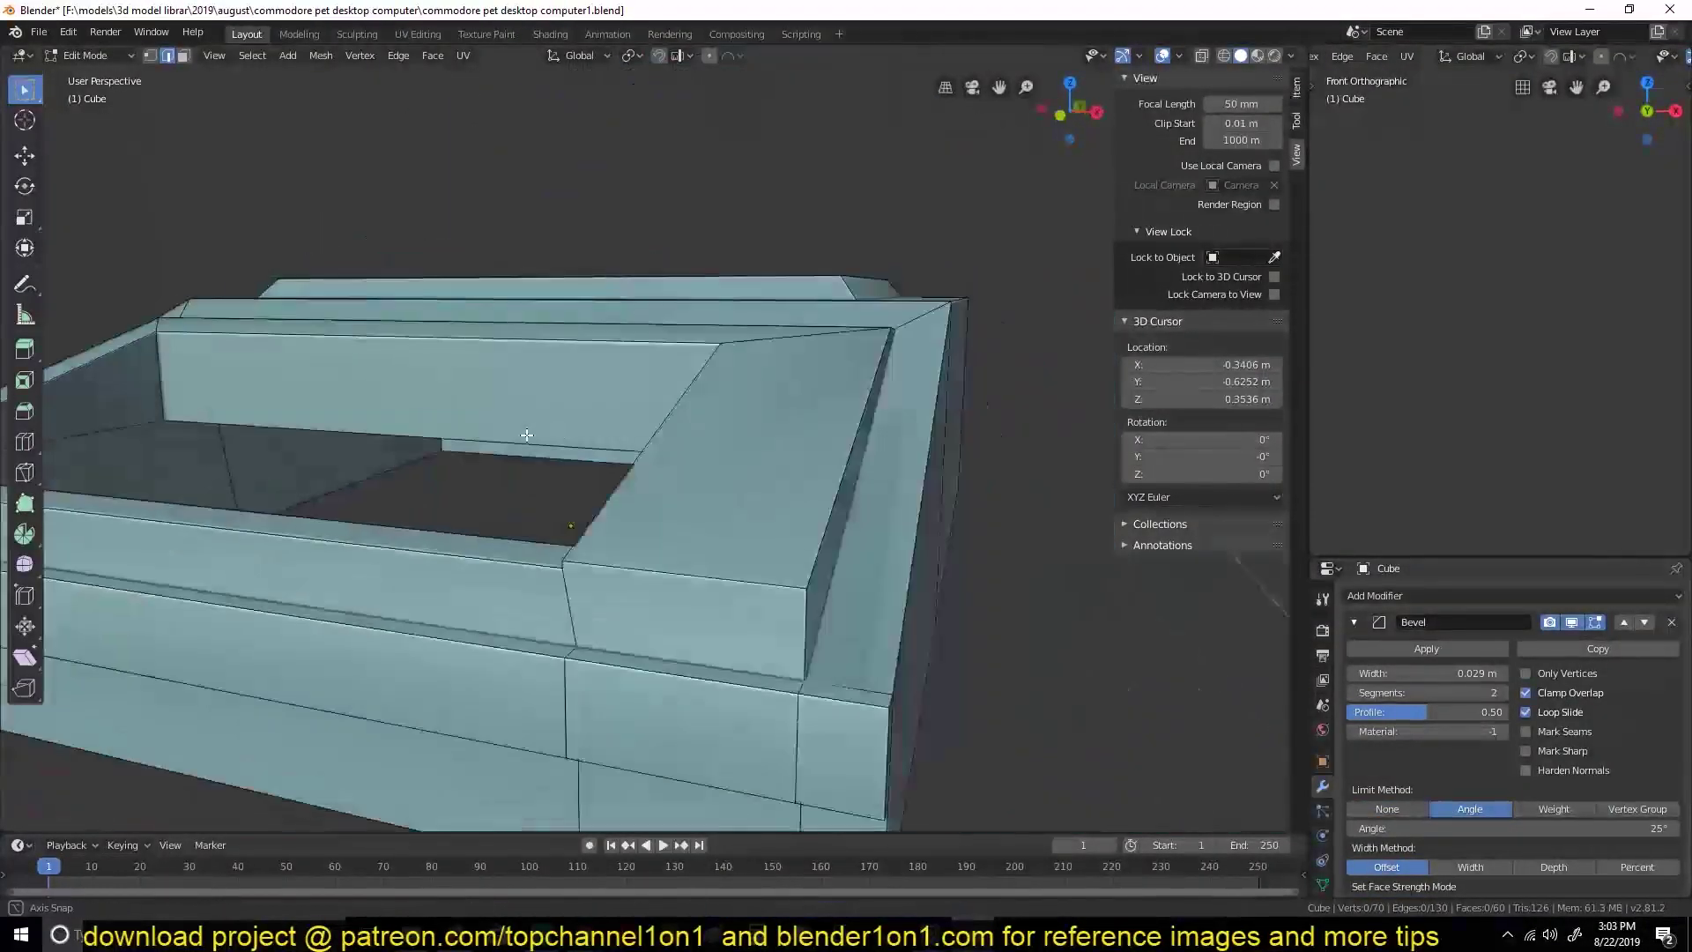
scroll(546, 533, "down", 3)
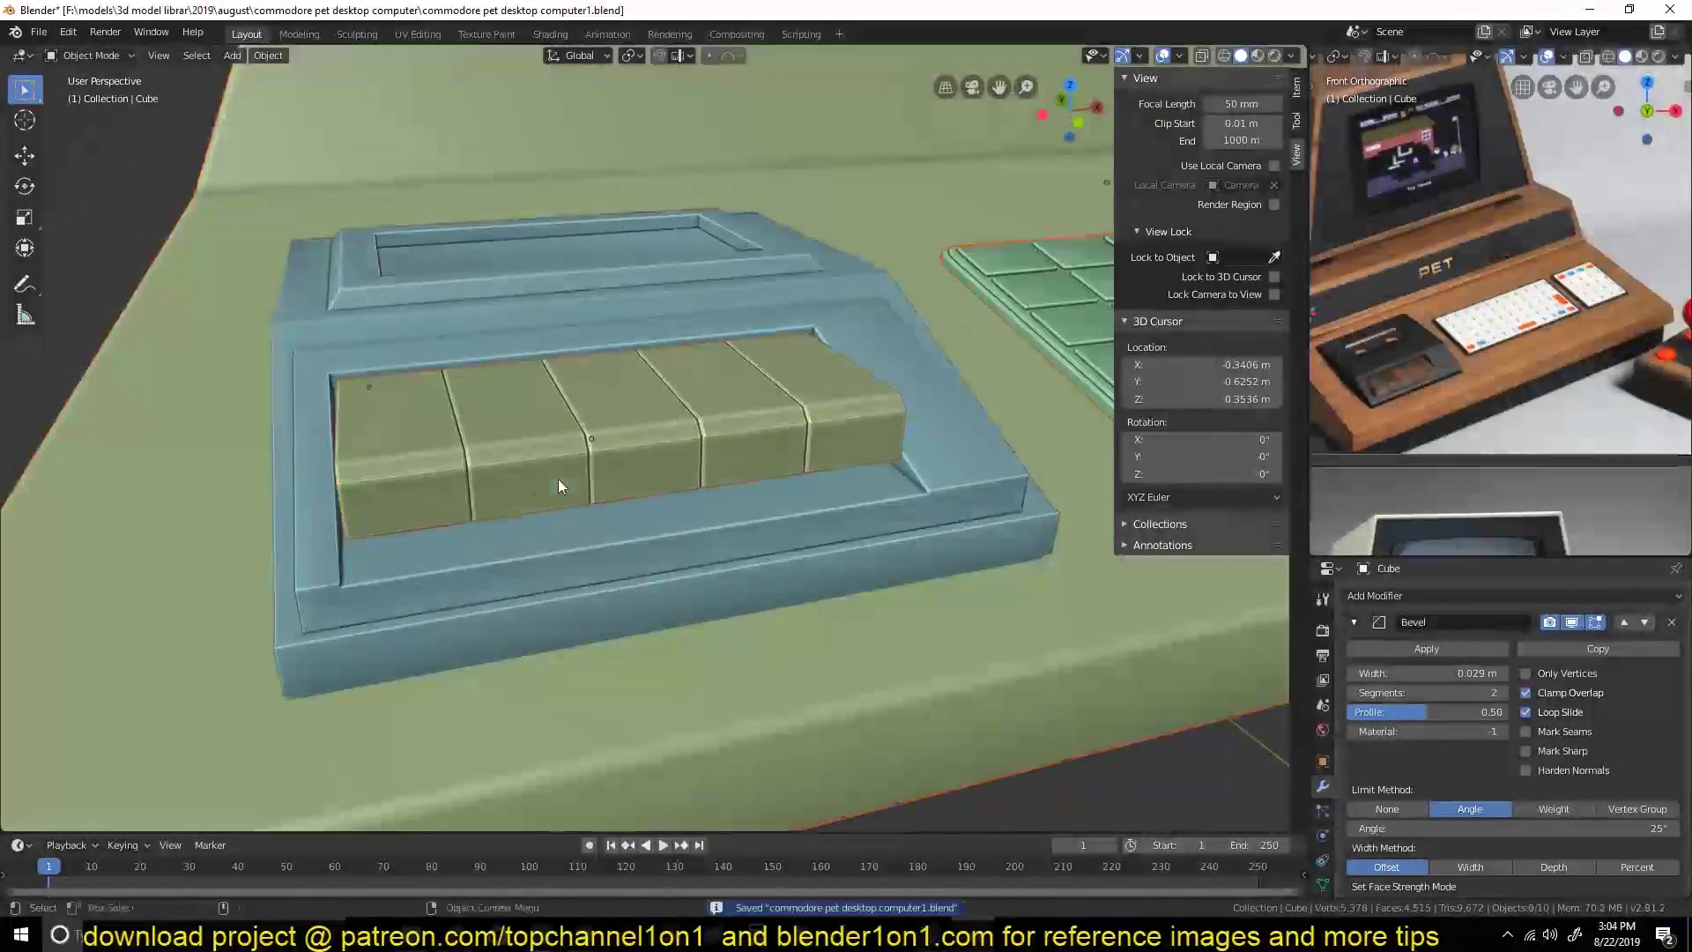
Select the cassette deck body, save, and view it from above in wireframe.
scroll(576, 483, "down", 2)
scroll(633, 584, "down", 3)
scroll(633, 584, "up", 3)
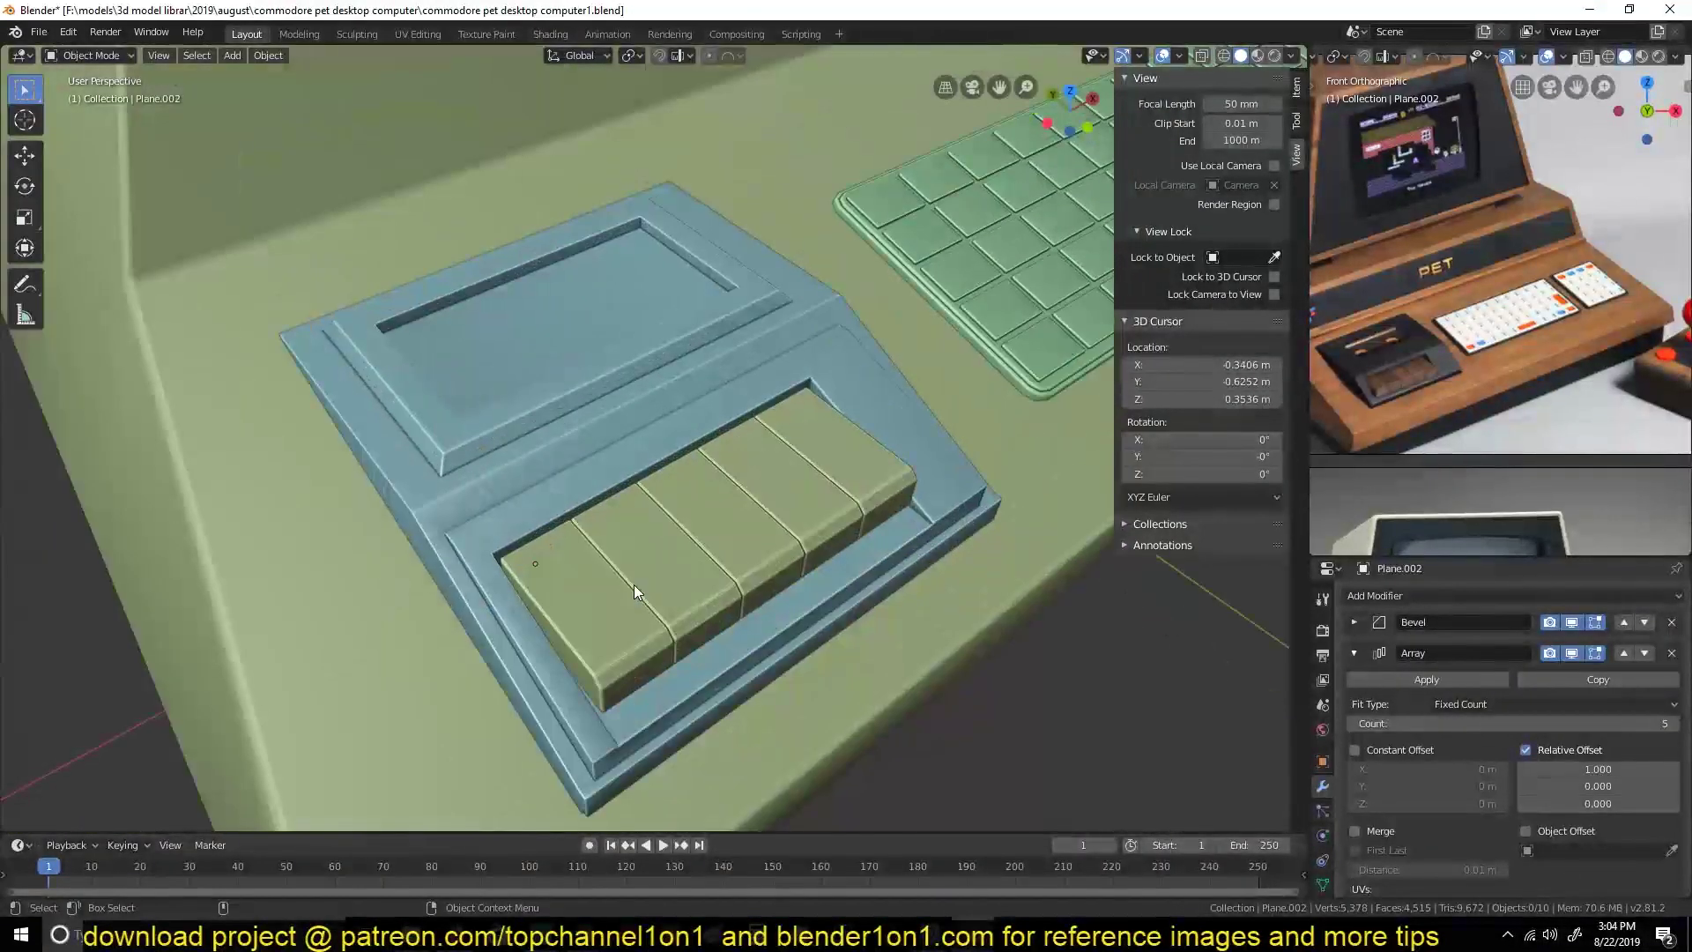
mouse_move(632, 584)
middle_mouse_down()
mouse_move(627, 469)
mouse_move(611, 528)
middle_mouse_up()
left_click(612, 529)
scroll(572, 502, "down", 3)
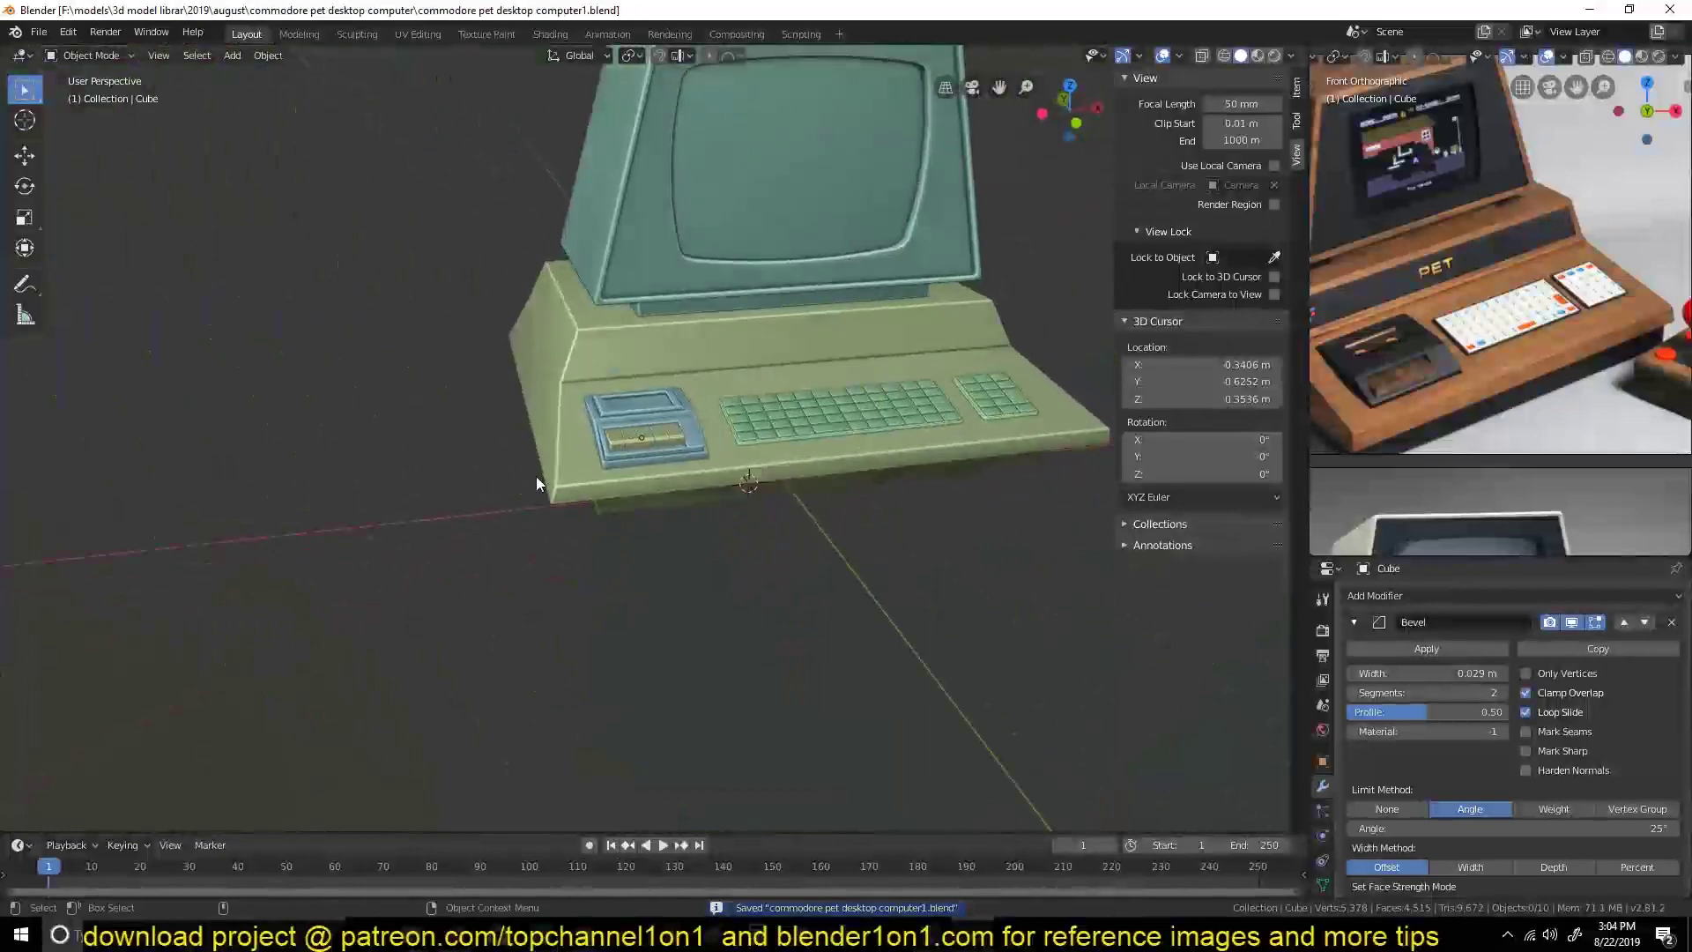
scroll(514, 481, "up", 3)
key("ctrl+s")
mouse_move(511, 473)
middle_mouse_down("alt")
mouse_move(547, 356)
mouse_move(490, 395)
middle_mouse_up("alt")
key("shift+z")
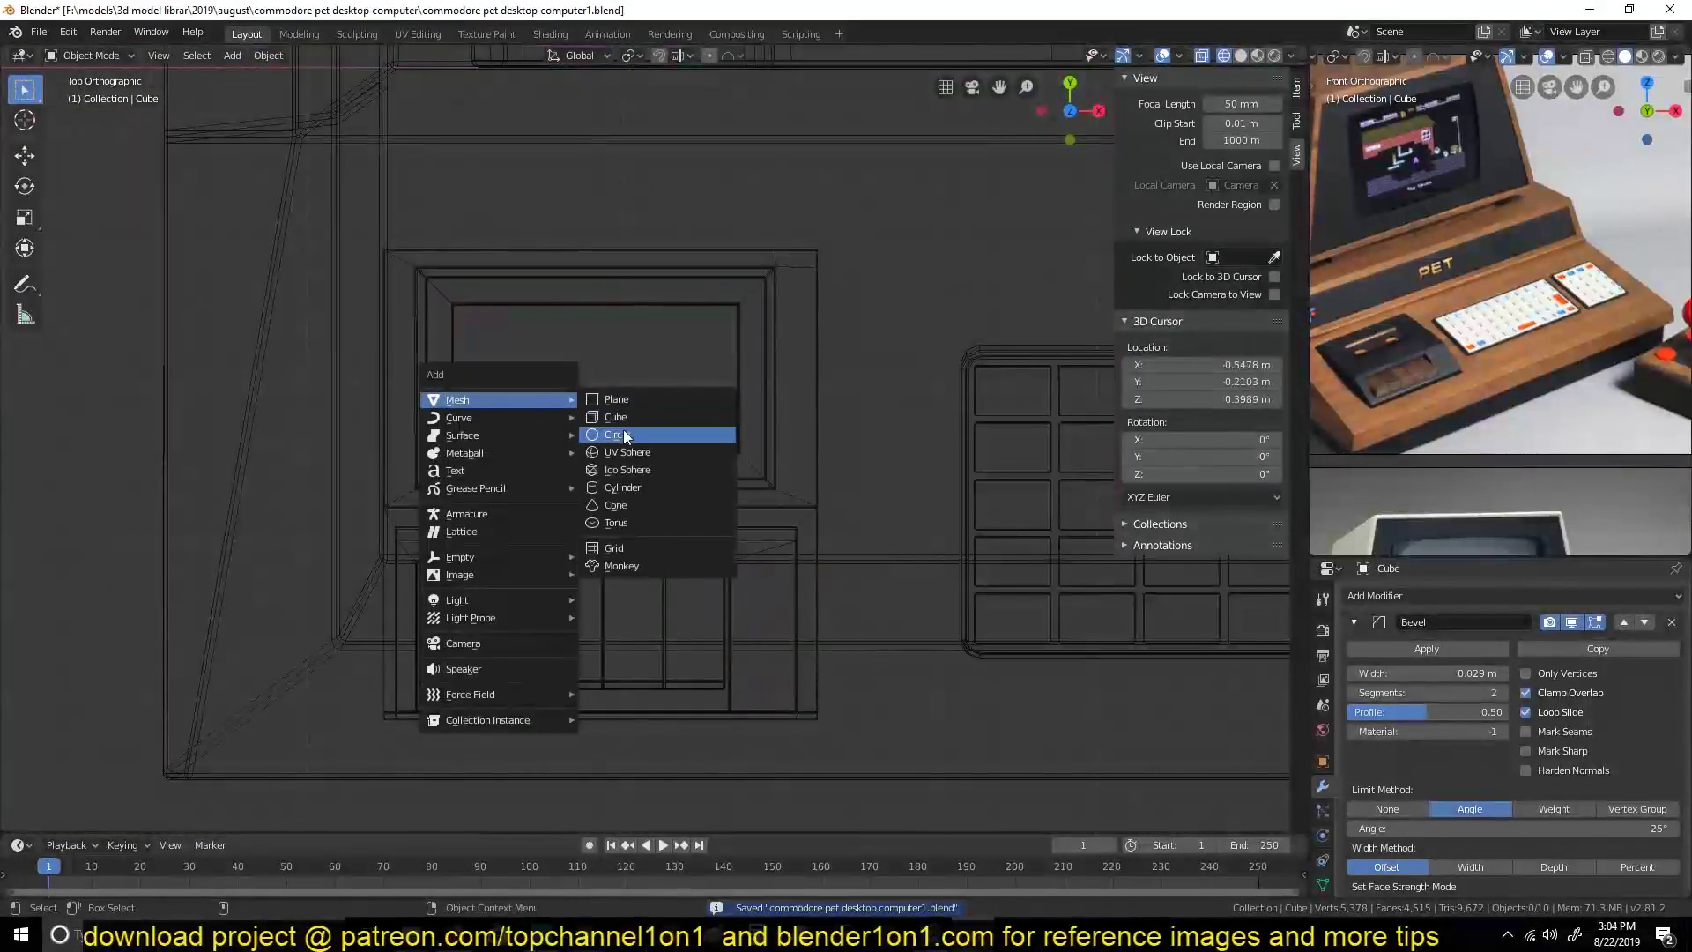
Add a circle at the 3D cursor for a knob and select the left knob for deletion.
left_click(624, 435)
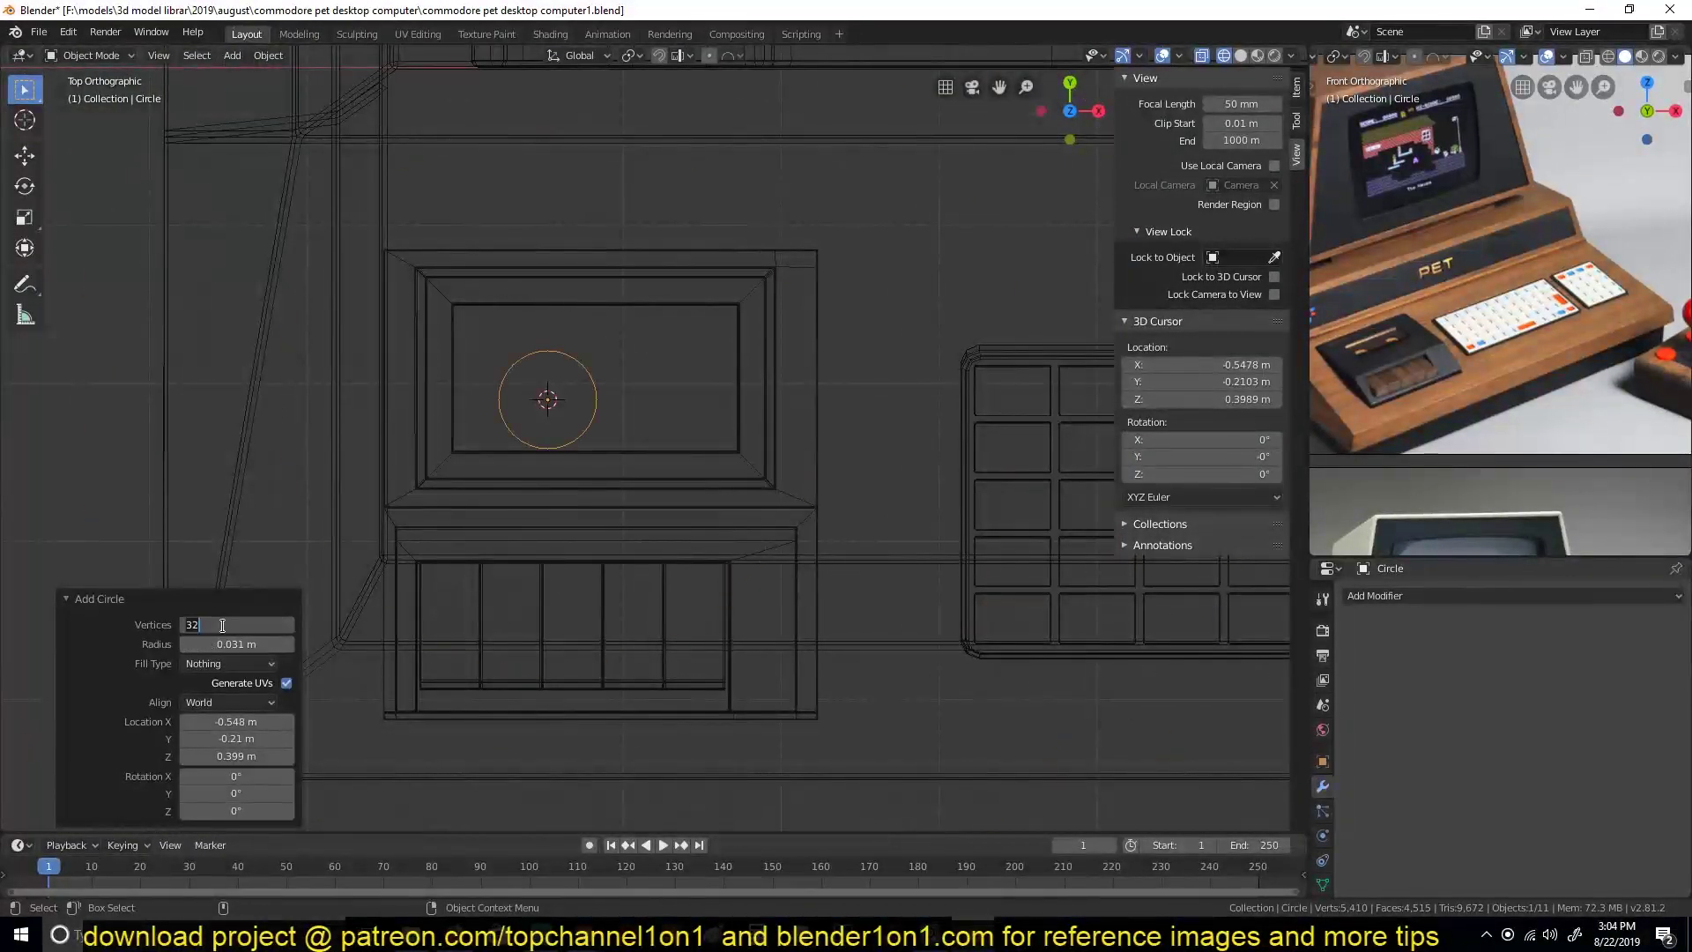
key("Tab")
middle_click_drag(811, 503, 755, 427)
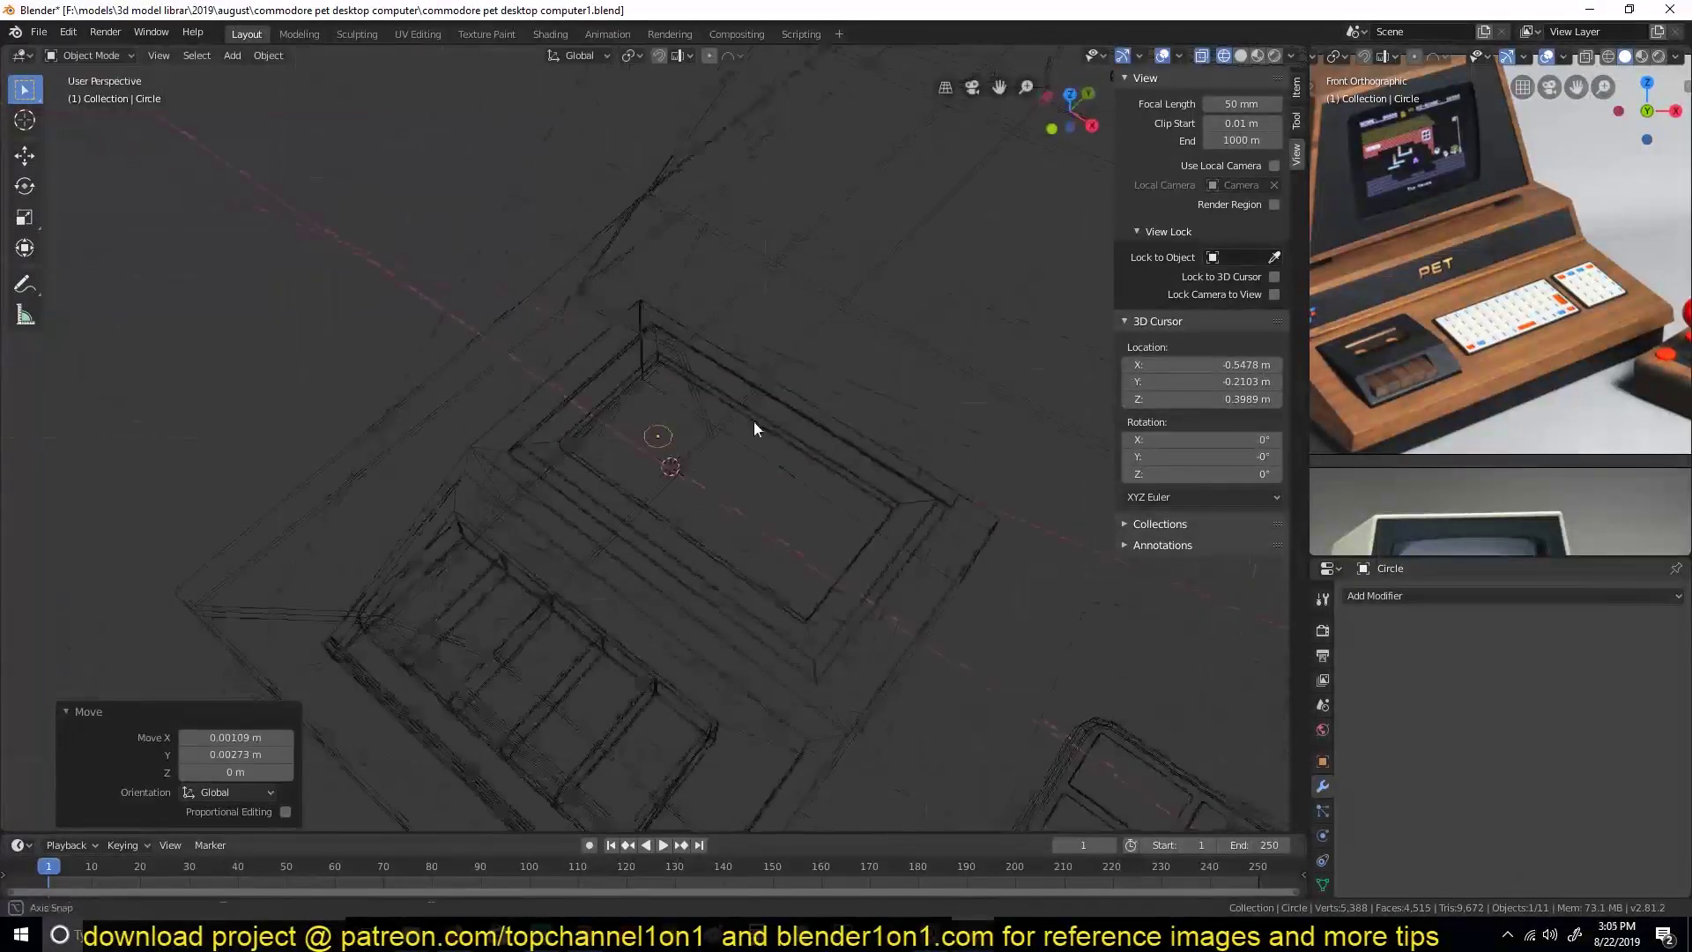
key("shift+z")
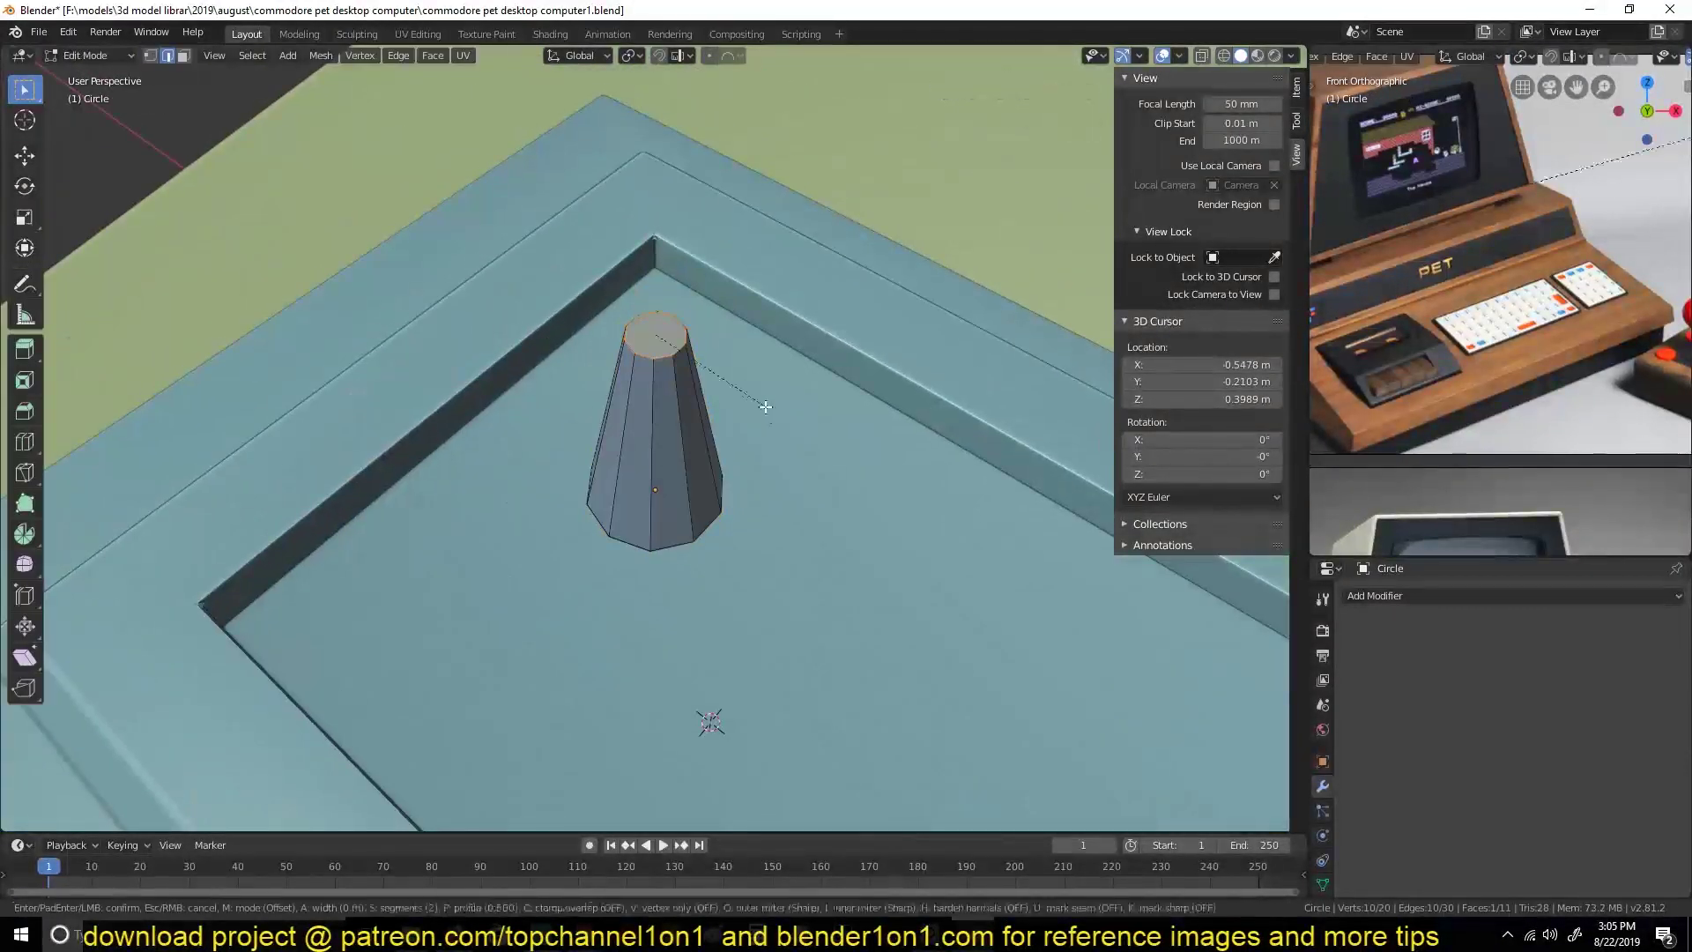
key("KP_7")
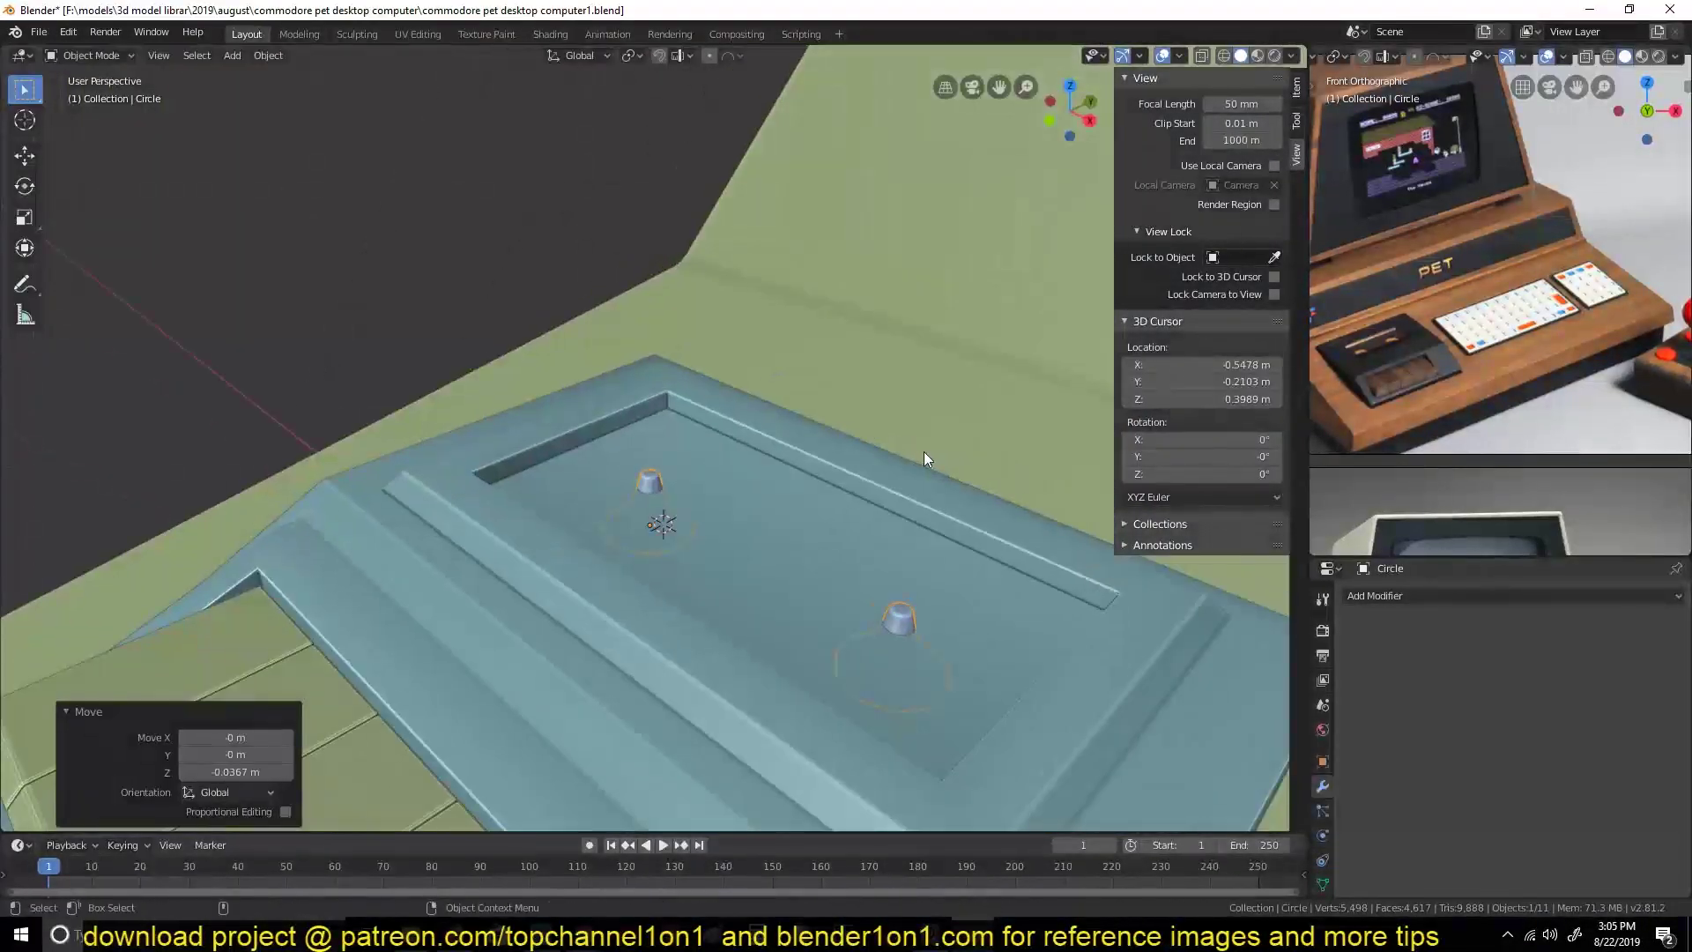
key("l")
key("x")
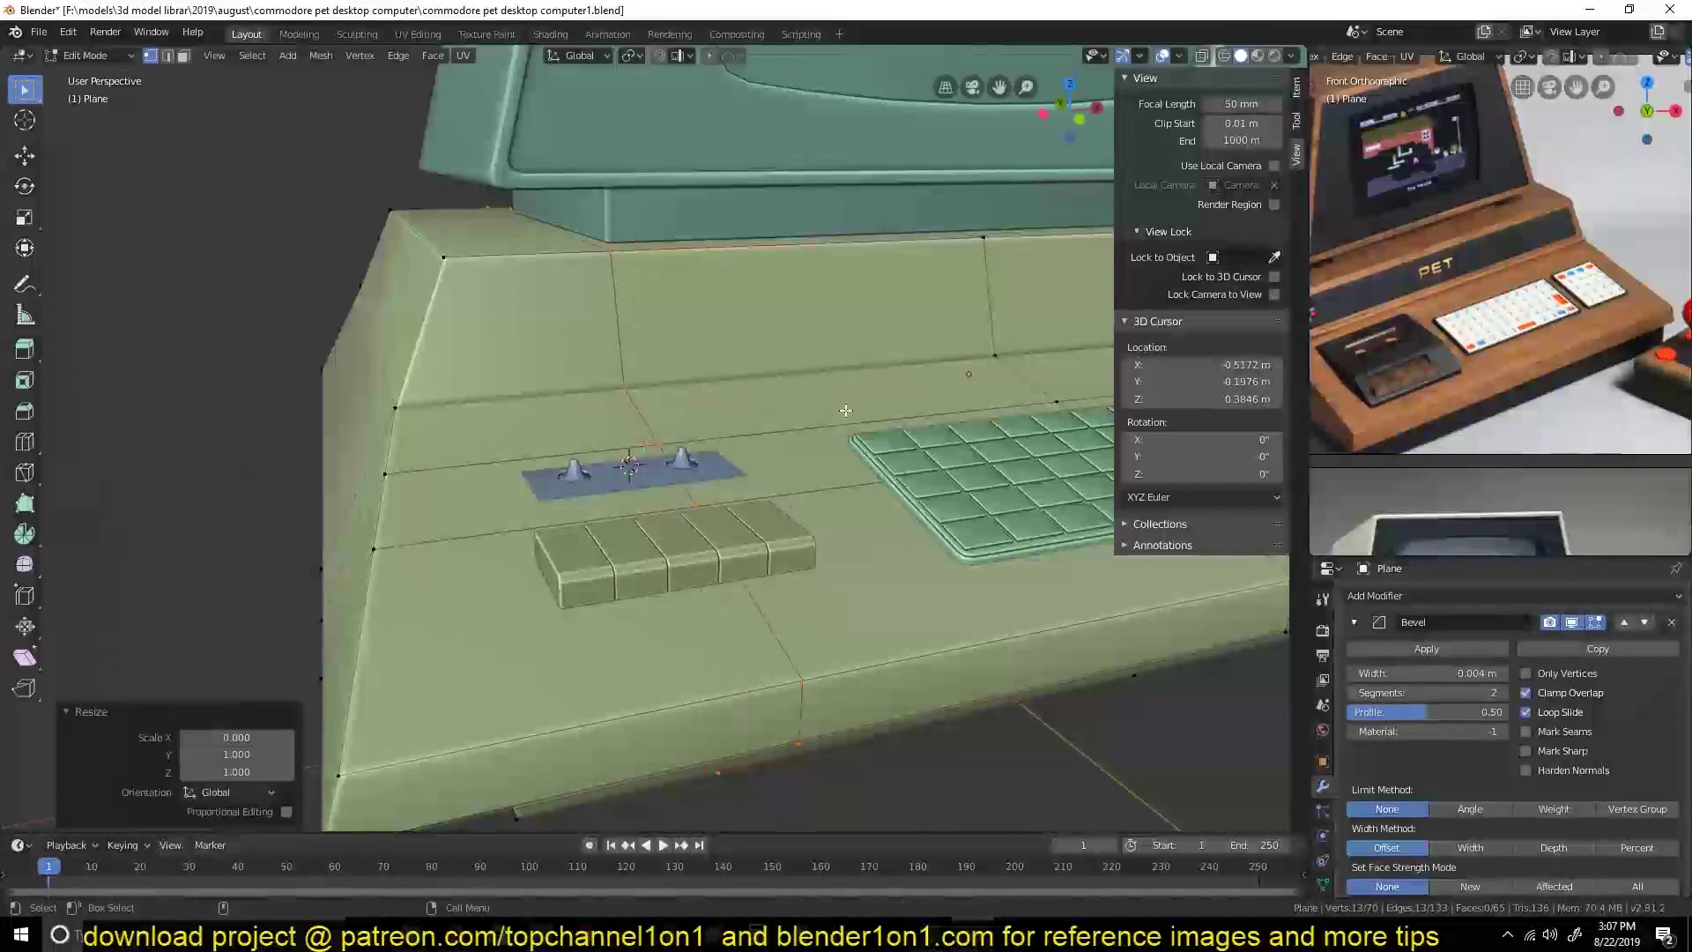
View the model from the top and start beveling the selected edges.
key("KP_7")
key("ctrl+b")
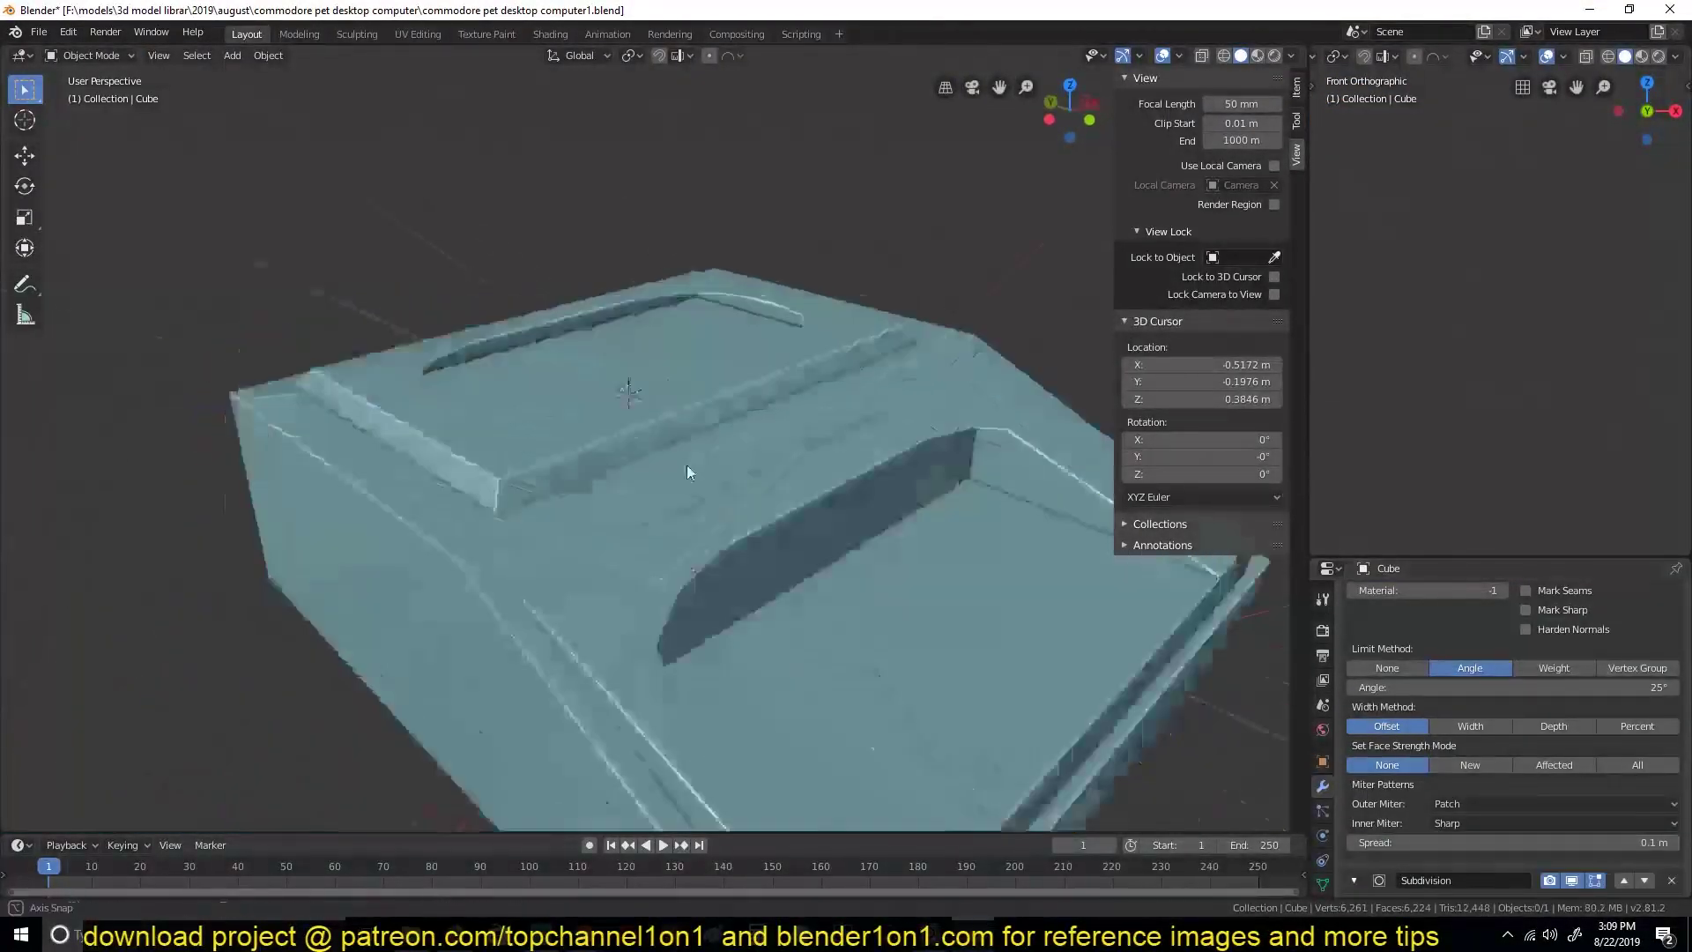
Hide the cassette deck's Subdivision modifier in the viewport and re-enter Edit Mode.
key("Tab")
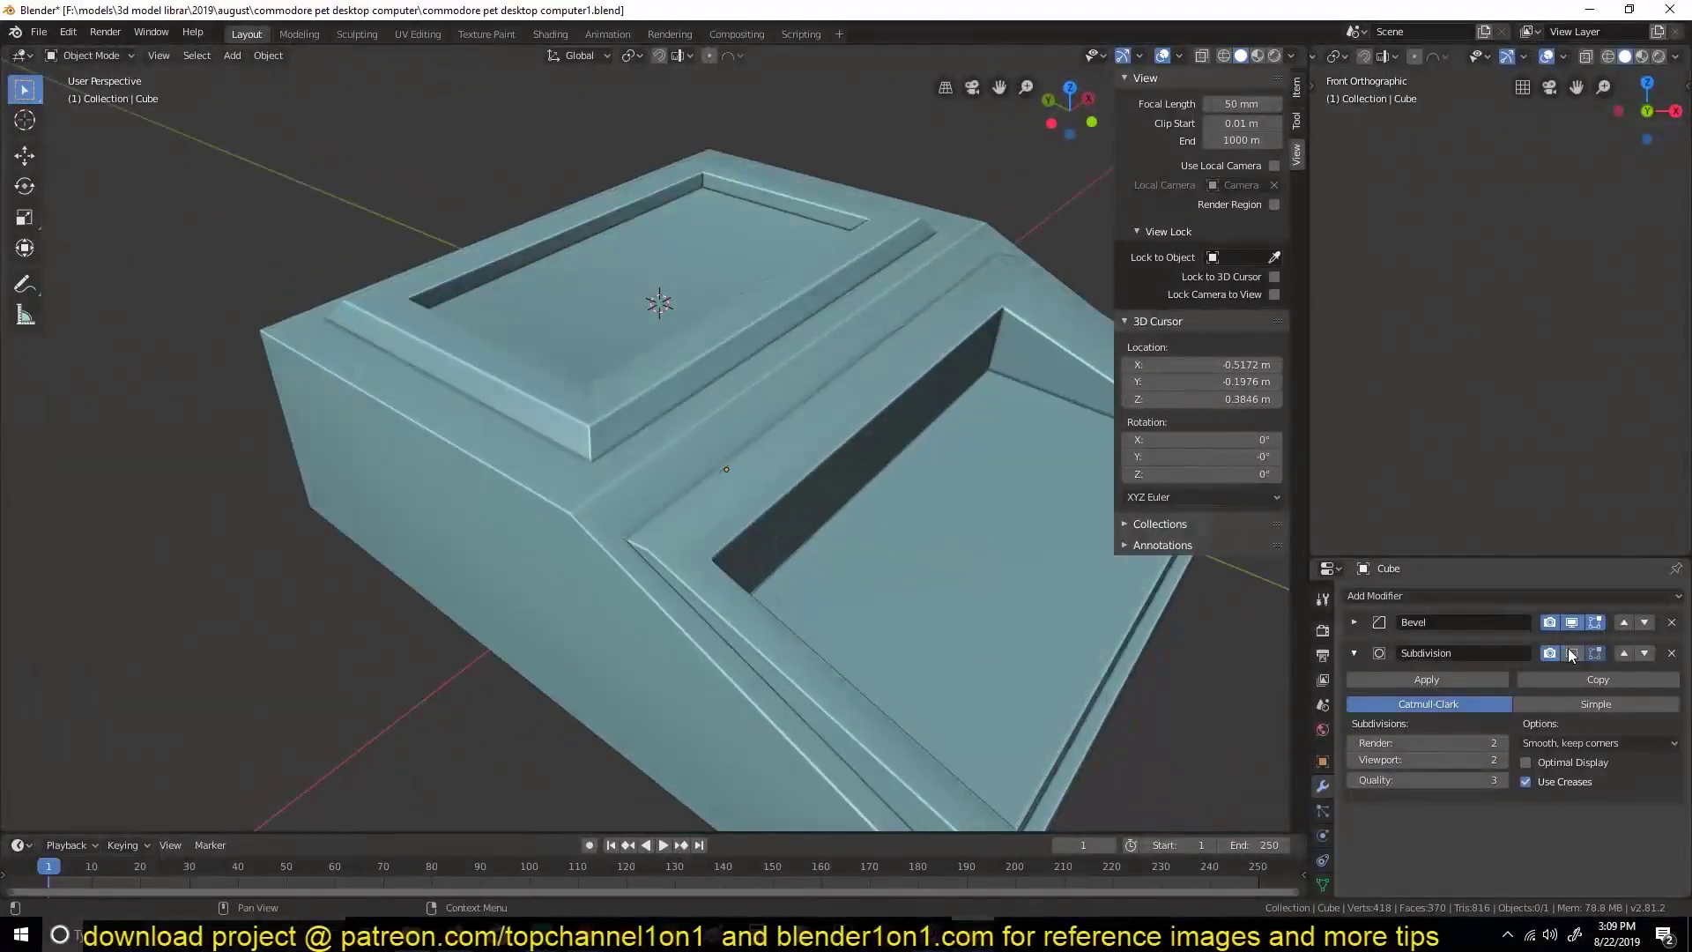
scroll(899, 660, "up", 2)
left_click(1572, 657)
key("Tab")
middle_click_drag(585, 634, 725, 552)
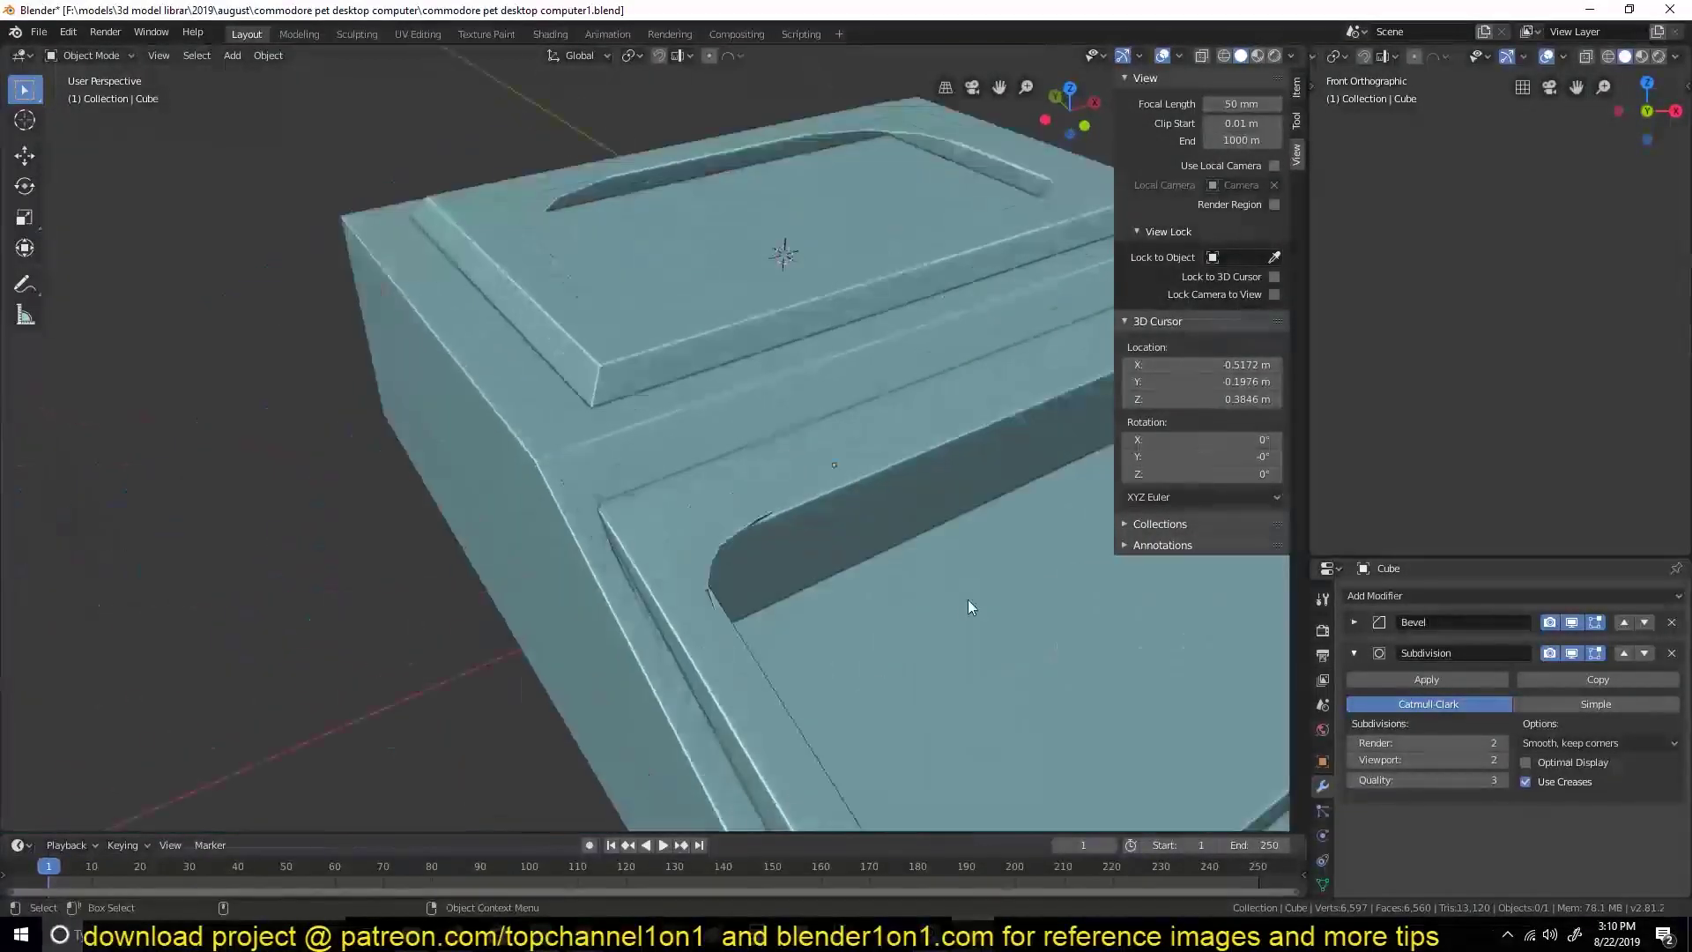
Cut a new edge across the deck's slope and slide it into place.
middle_click_drag(968, 599, 574, 597)
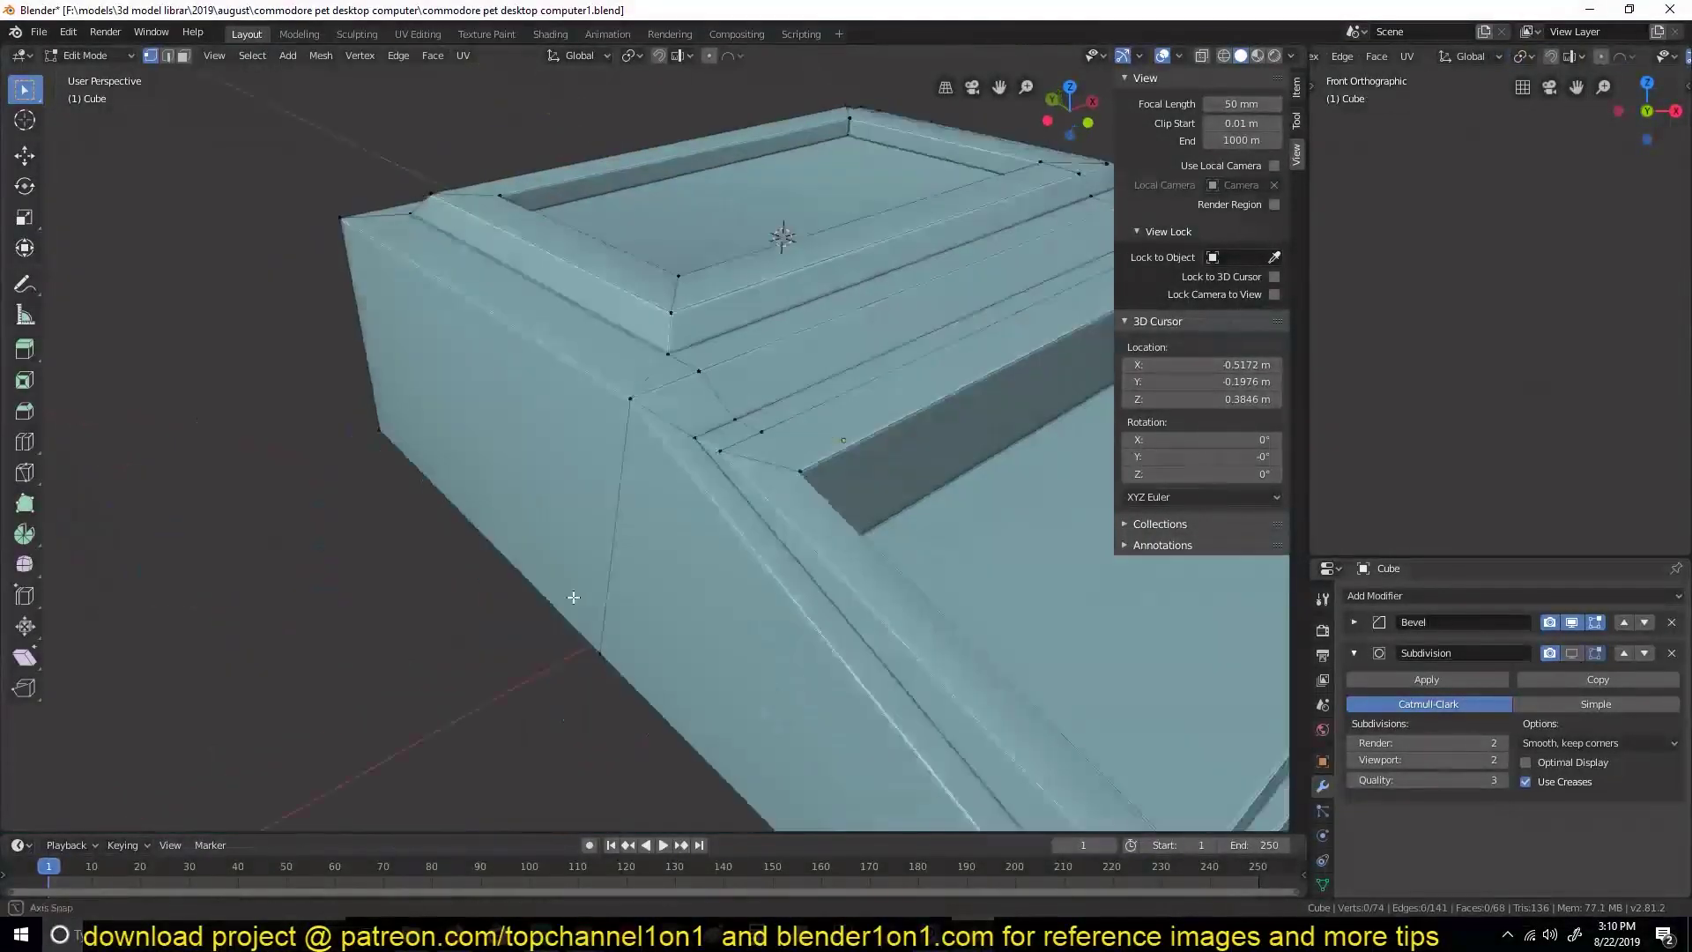
scroll(812, 491, "down", 4)
mouse_move(811, 491)
middle_mouse_down()
mouse_move(850, 345)
mouse_move(834, 622)
middle_mouse_up()
left_click(796, 376)
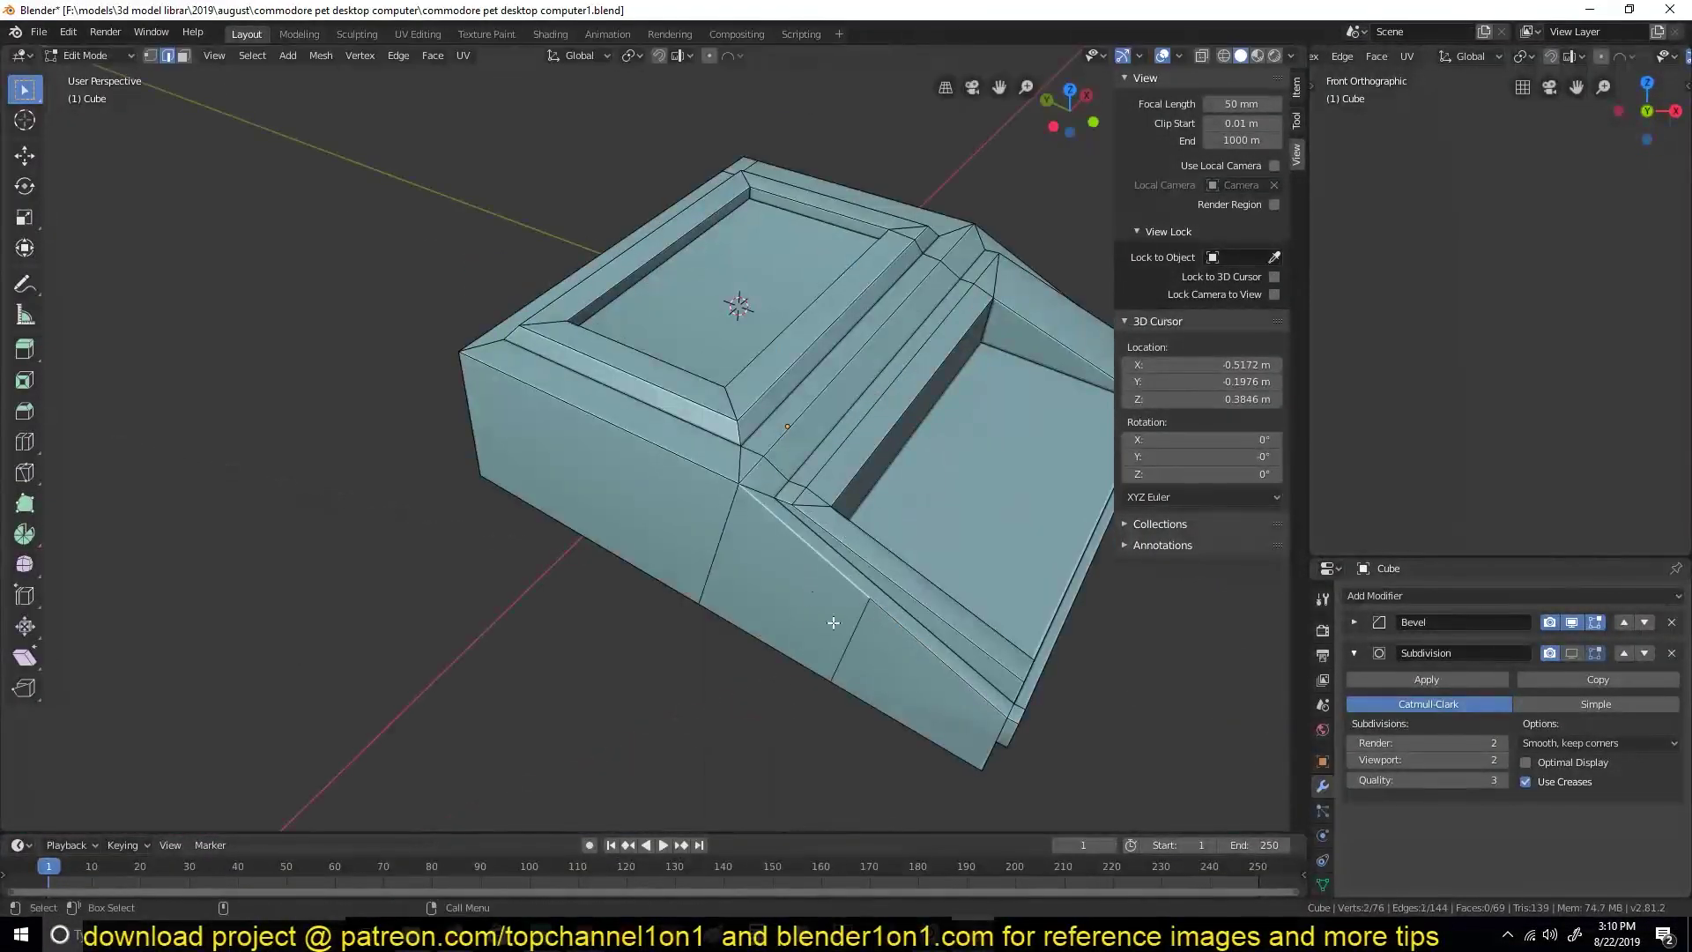
left_click(730, 516)
scroll(730, 515, "up", 3)
Add a supporting edge loop across the deck's side faces.
key("ctrl+r")
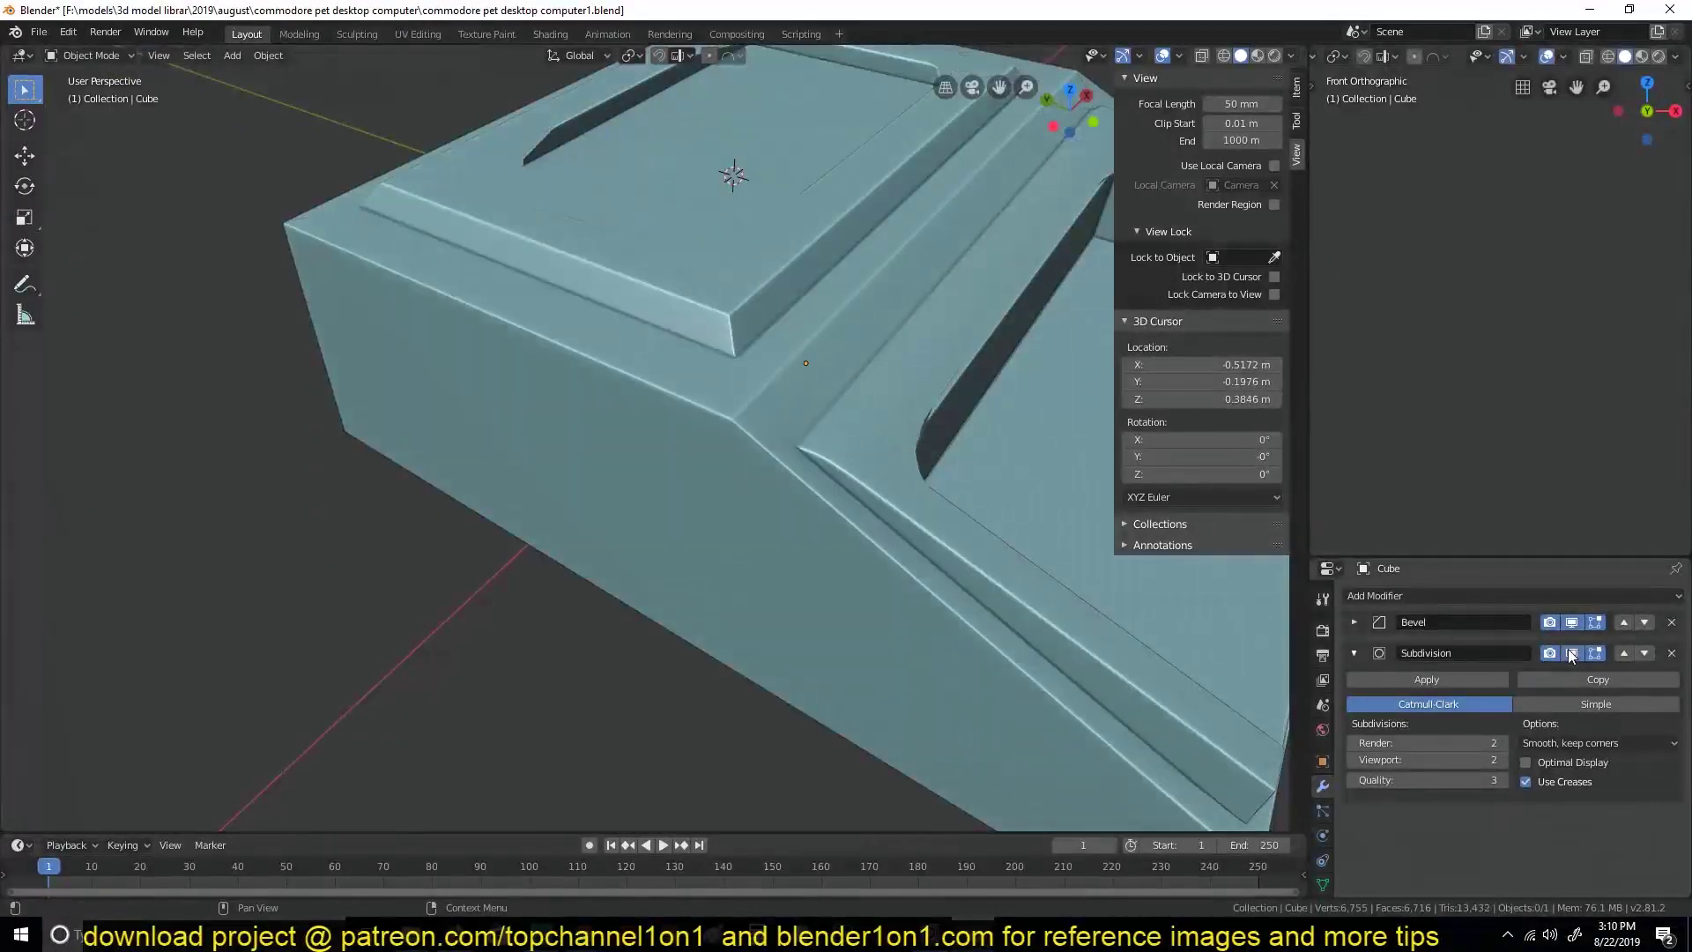
left_click(766, 493)
scroll(805, 481, "down", 3)
middle_click_drag(806, 480, 583, 581)
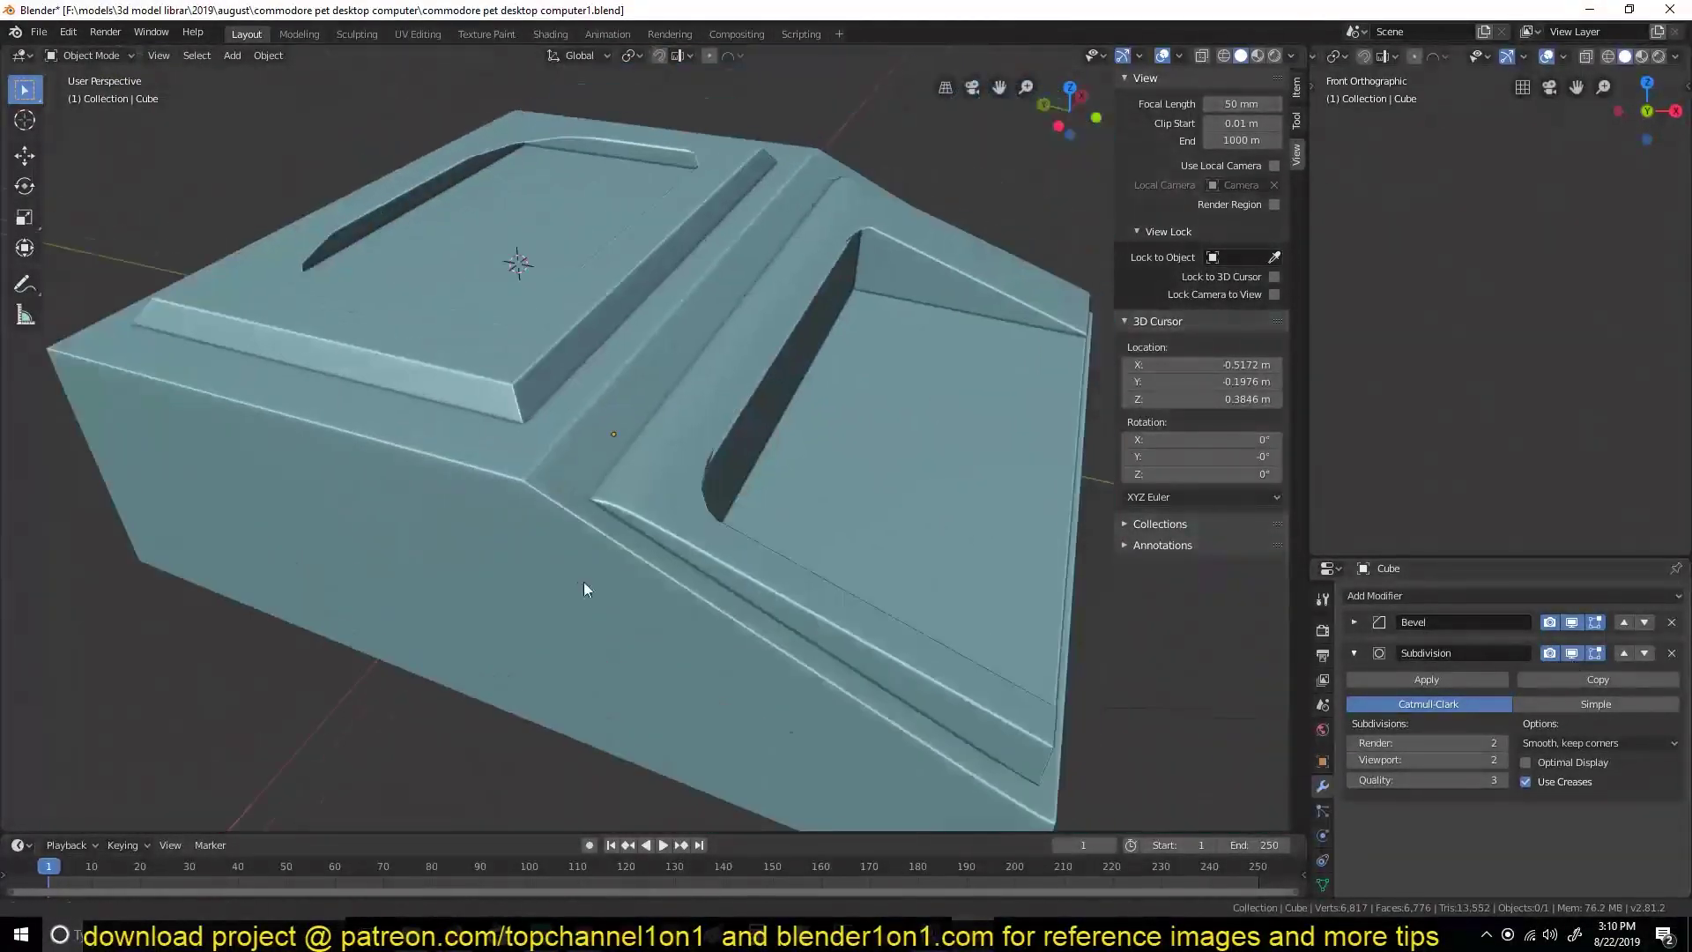
Flatten the ridge edge path to zero along Y, then clear the selection.
left_click(634, 436, "ctrl")
key("g")
key("y")
key("0")
key("Return")
scroll(785, 431, "up", 2)
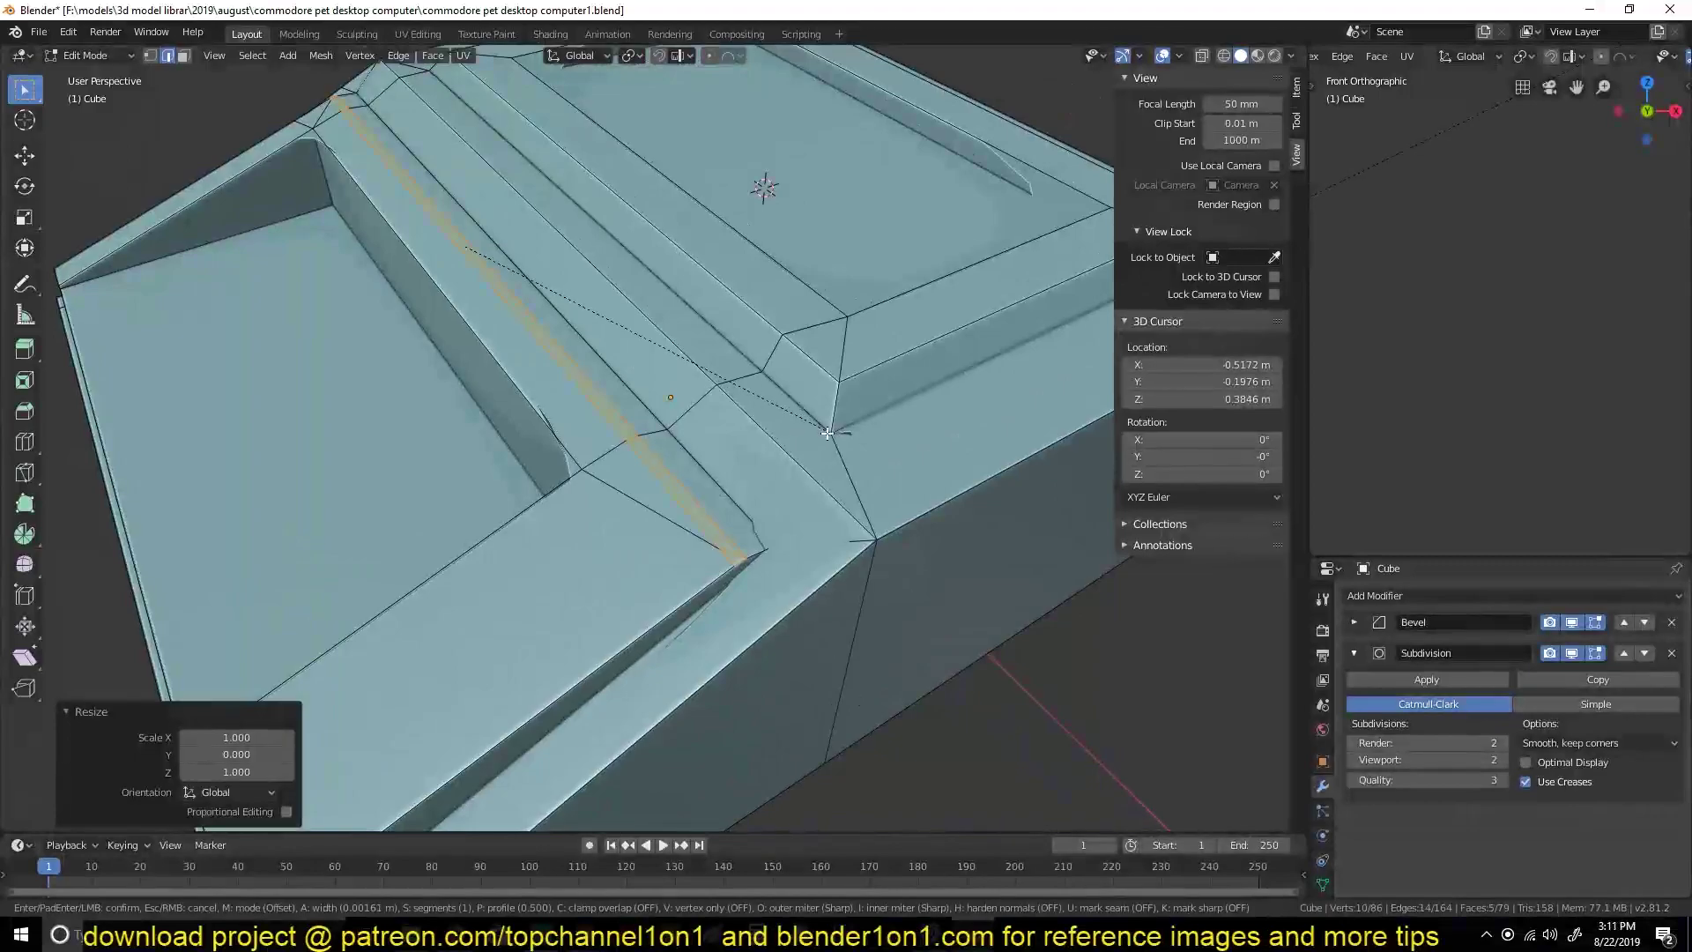
left_click(828, 433)
key("alt+a")
Knife and J-connect a new edge between two vertices across the deck's side face.
middle_click_drag(827, 433, 733, 525)
scroll(485, 456, "up", 3)
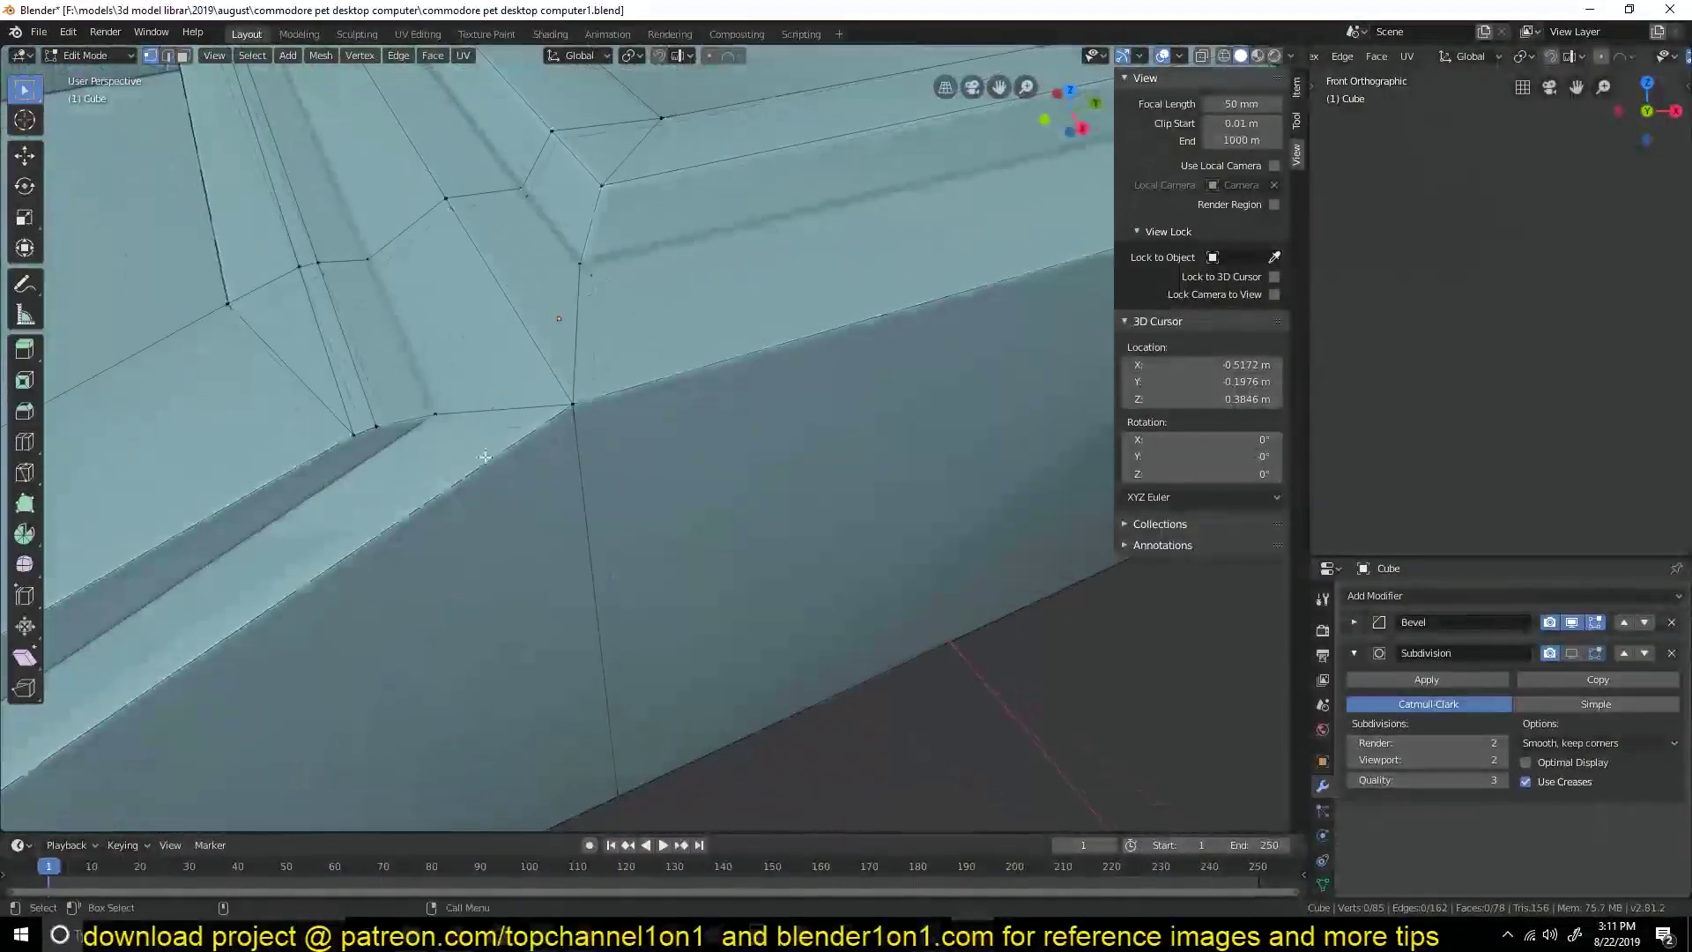
scroll(484, 457, "down", 2)
middle_click_drag(398, 419, 453, 579)
key("k")
left_click(385, 533)
left_click(445, 827)
key("Return")
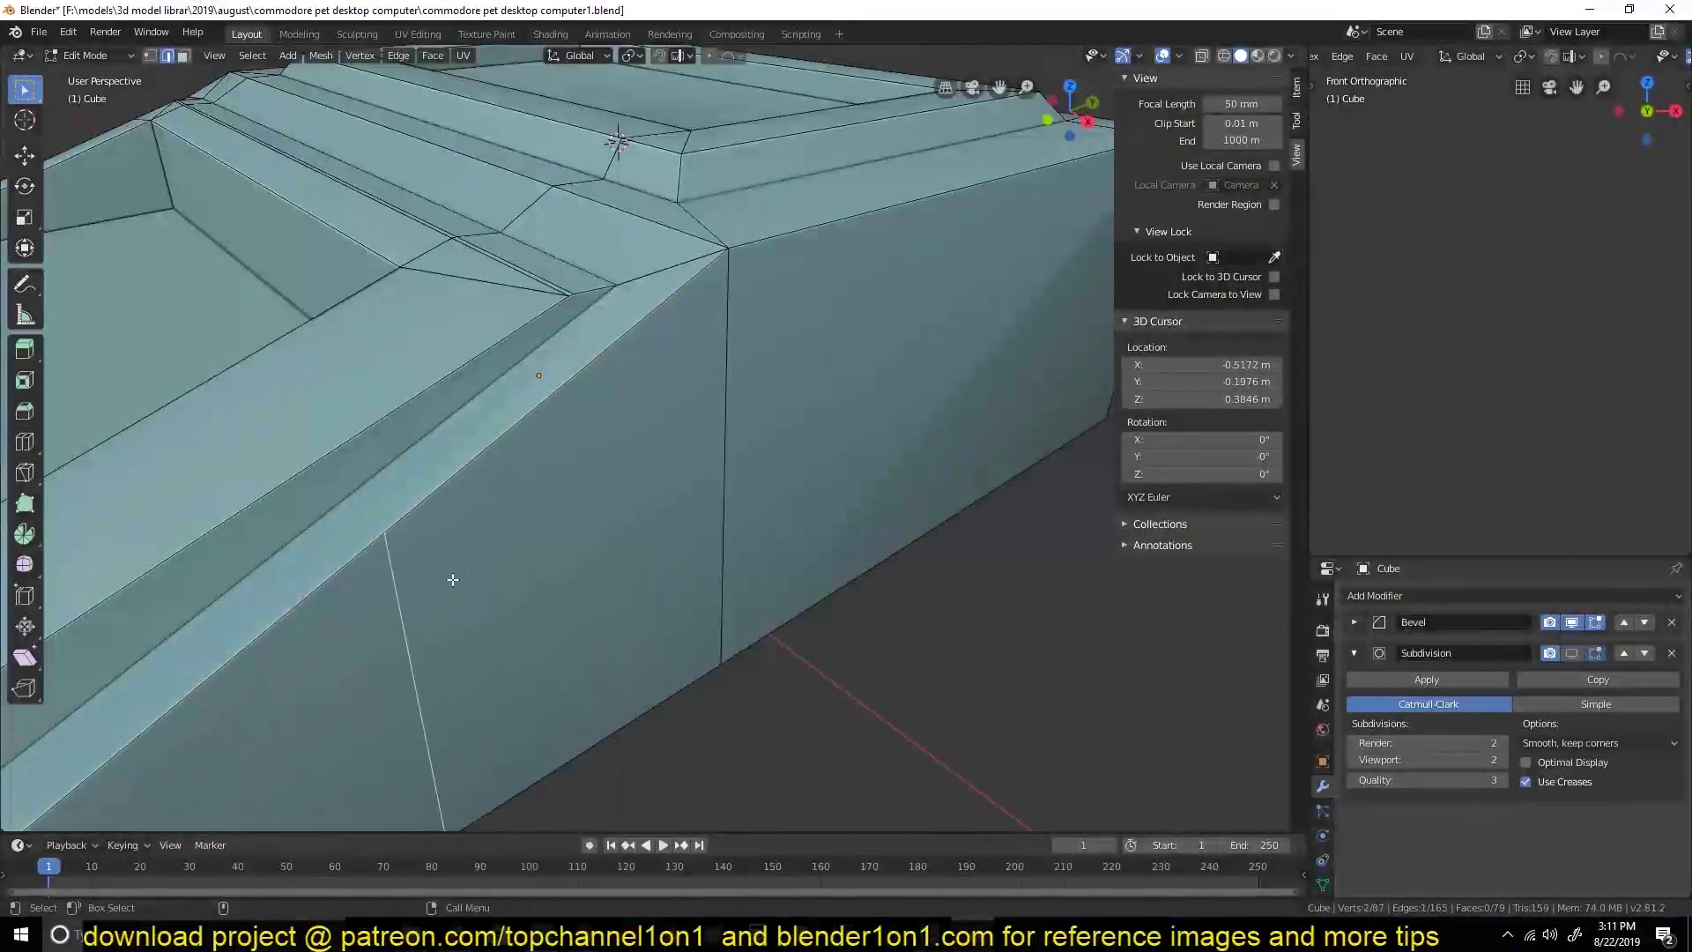
key("j")
key("2")
Add another edge loop across the deck and bevel it at the corner.
middle_click_drag(524, 375, 804, 402)
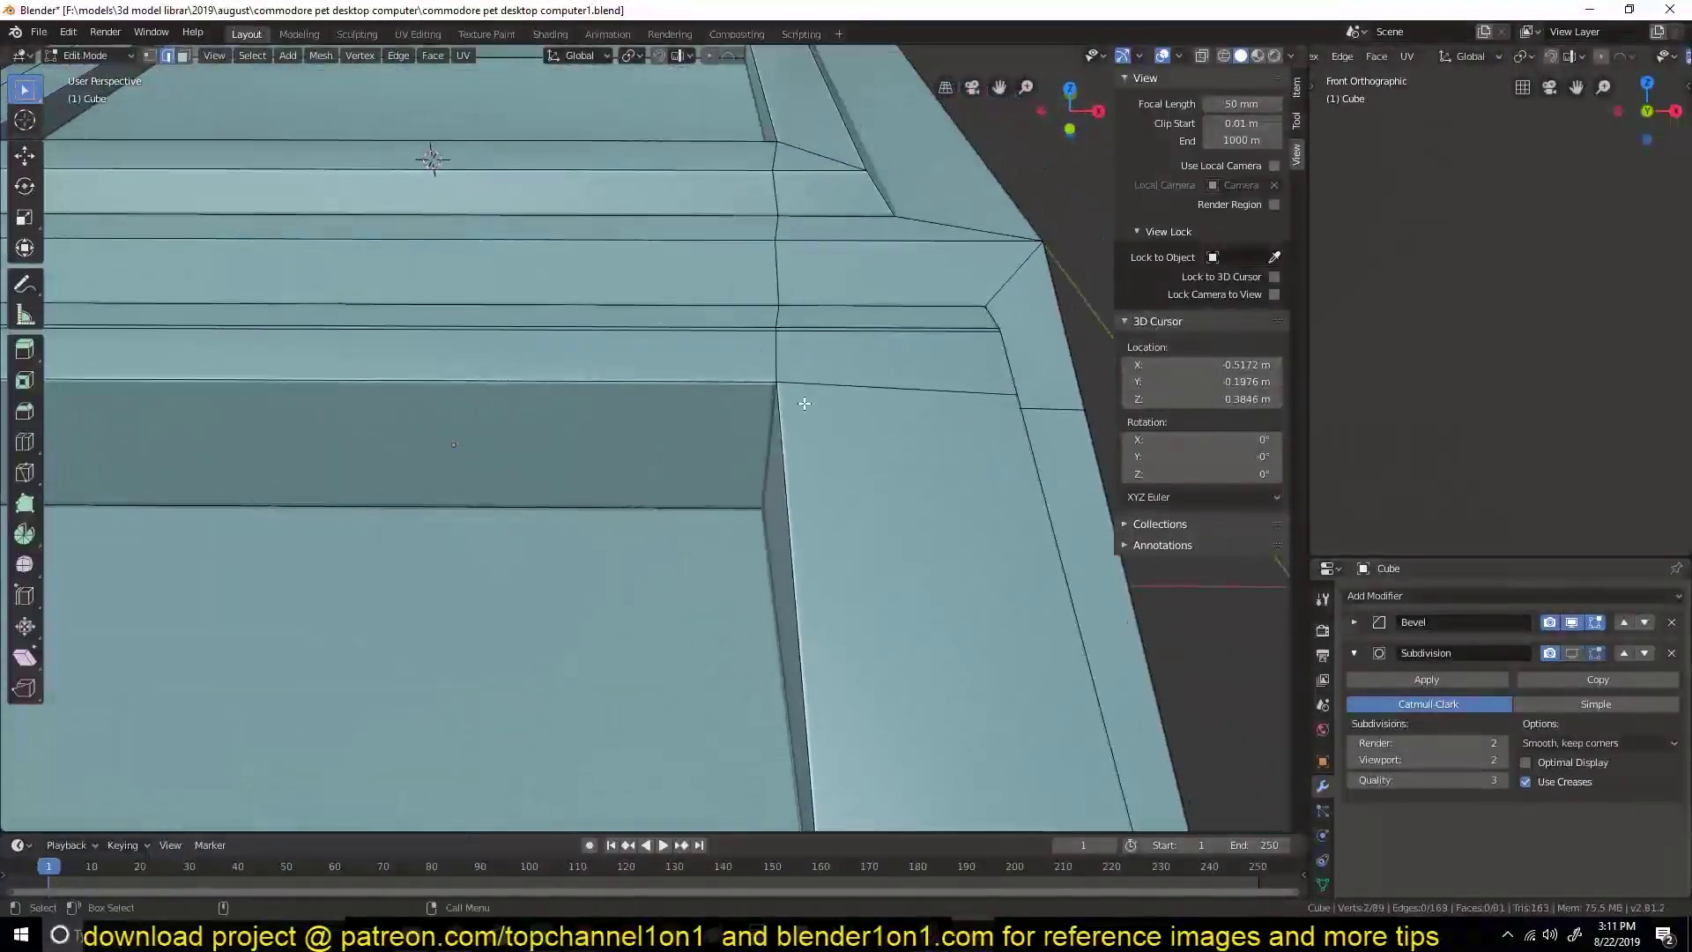
scroll(982, 342, "down", 2)
scroll(873, 518, "down", 3)
key("ctrl+r")
left_click(557, 441)
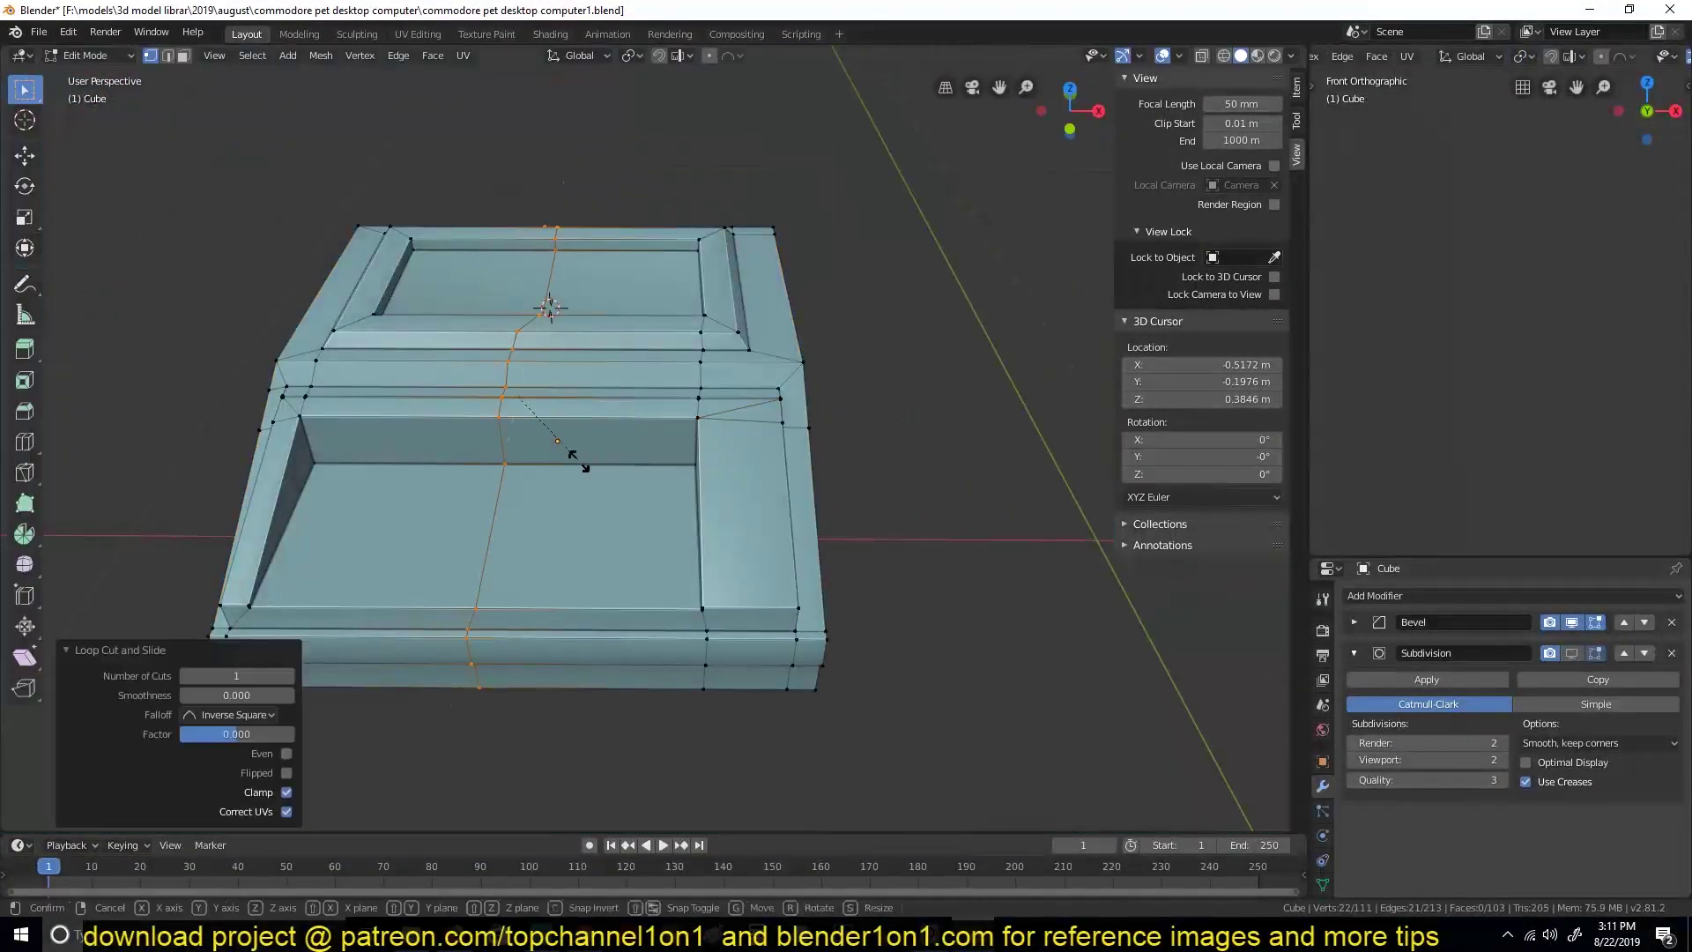
left_click(720, 466)
key("alt+a")
mouse_move(720, 466)
middle_mouse_down()
mouse_move(547, 454)
mouse_move(615, 489)
middle_mouse_up()
scroll(547, 455, "up", 4)
Inspect the deck from several angles, then return to Object Mode to check smoothing.
key("2")
scroll(615, 490, "down", 2)
scroll(593, 480, "down", 4)
middle_click_drag(743, 415, 787, 583)
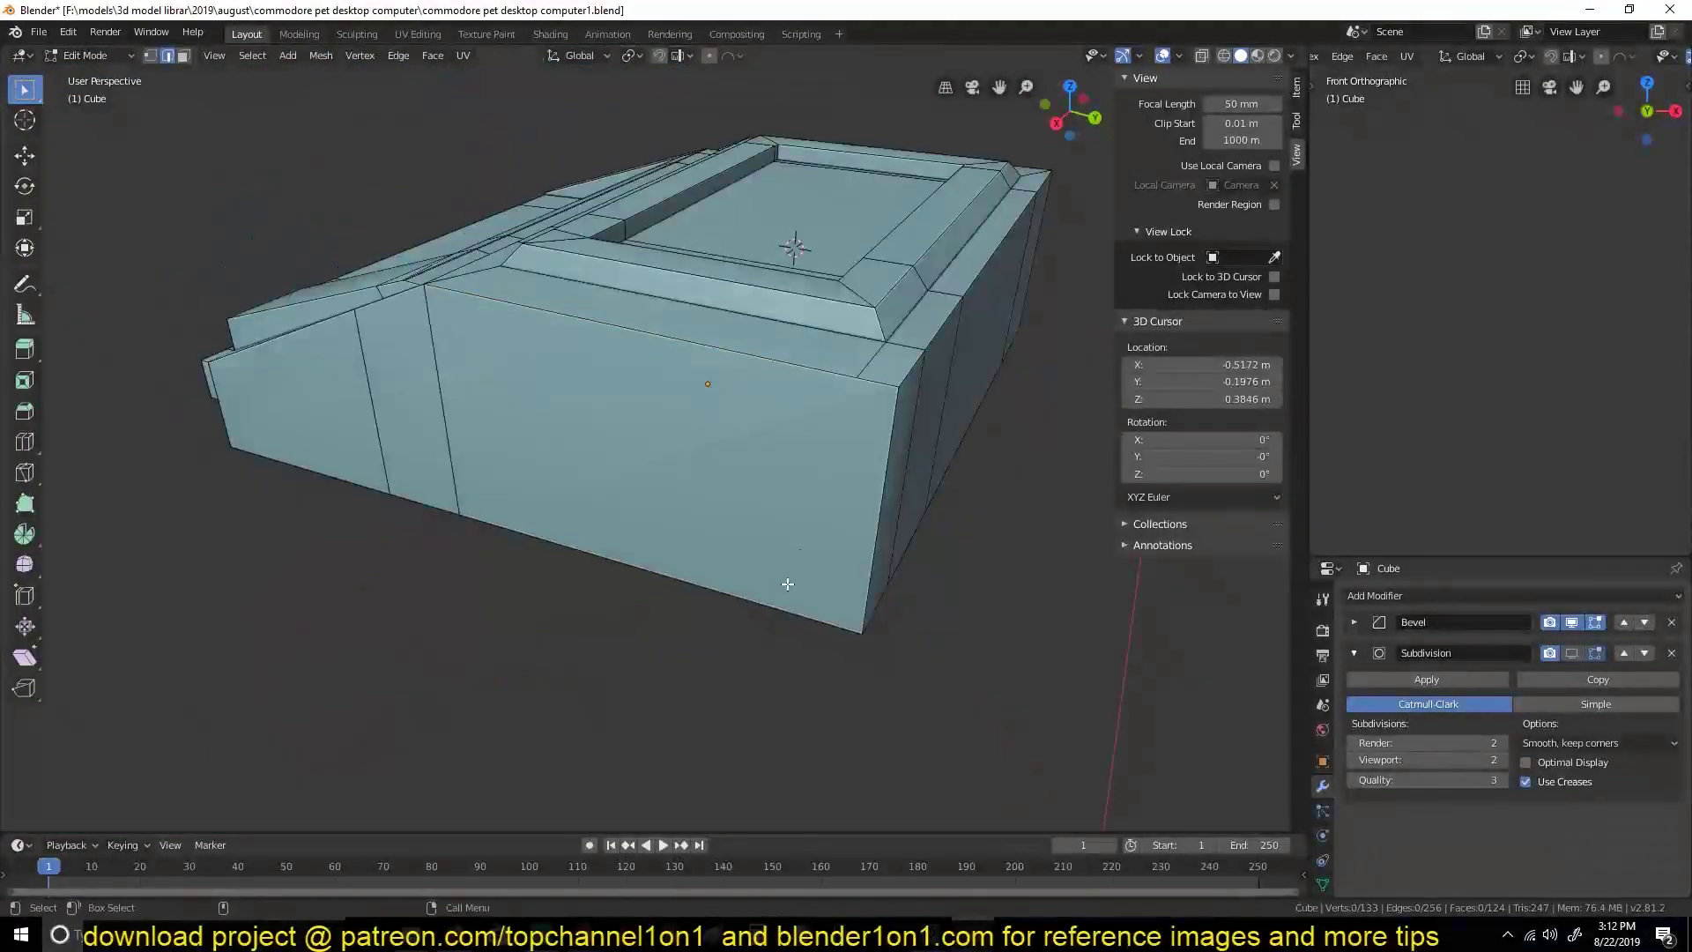
key("alt+a")
mouse_move(837, 502)
middle_mouse_down()
mouse_move(625, 394)
mouse_move(546, 388)
middle_mouse_up()
key("Tab")
scroll(546, 388, "up", 5)
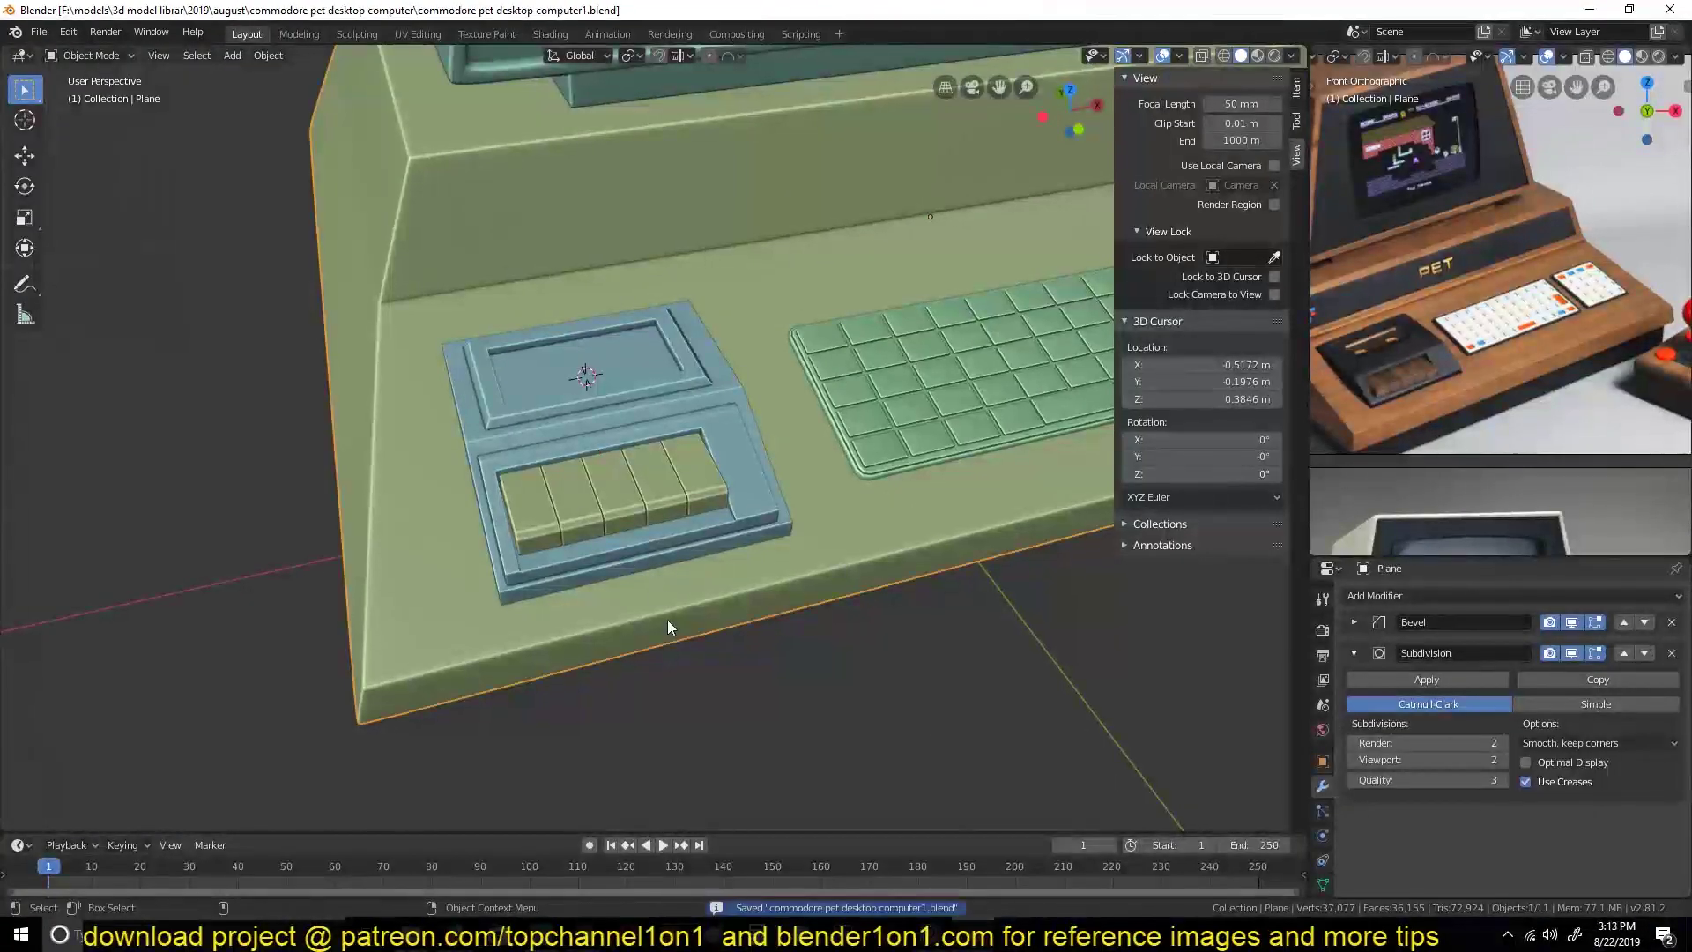
Extrude one face of the monitor housing about 0.15 m along Y, back in Object Mode.
mouse_move(668, 620)
middle_mouse_down()
mouse_move(578, 256)
mouse_move(1011, 314)
middle_mouse_up()
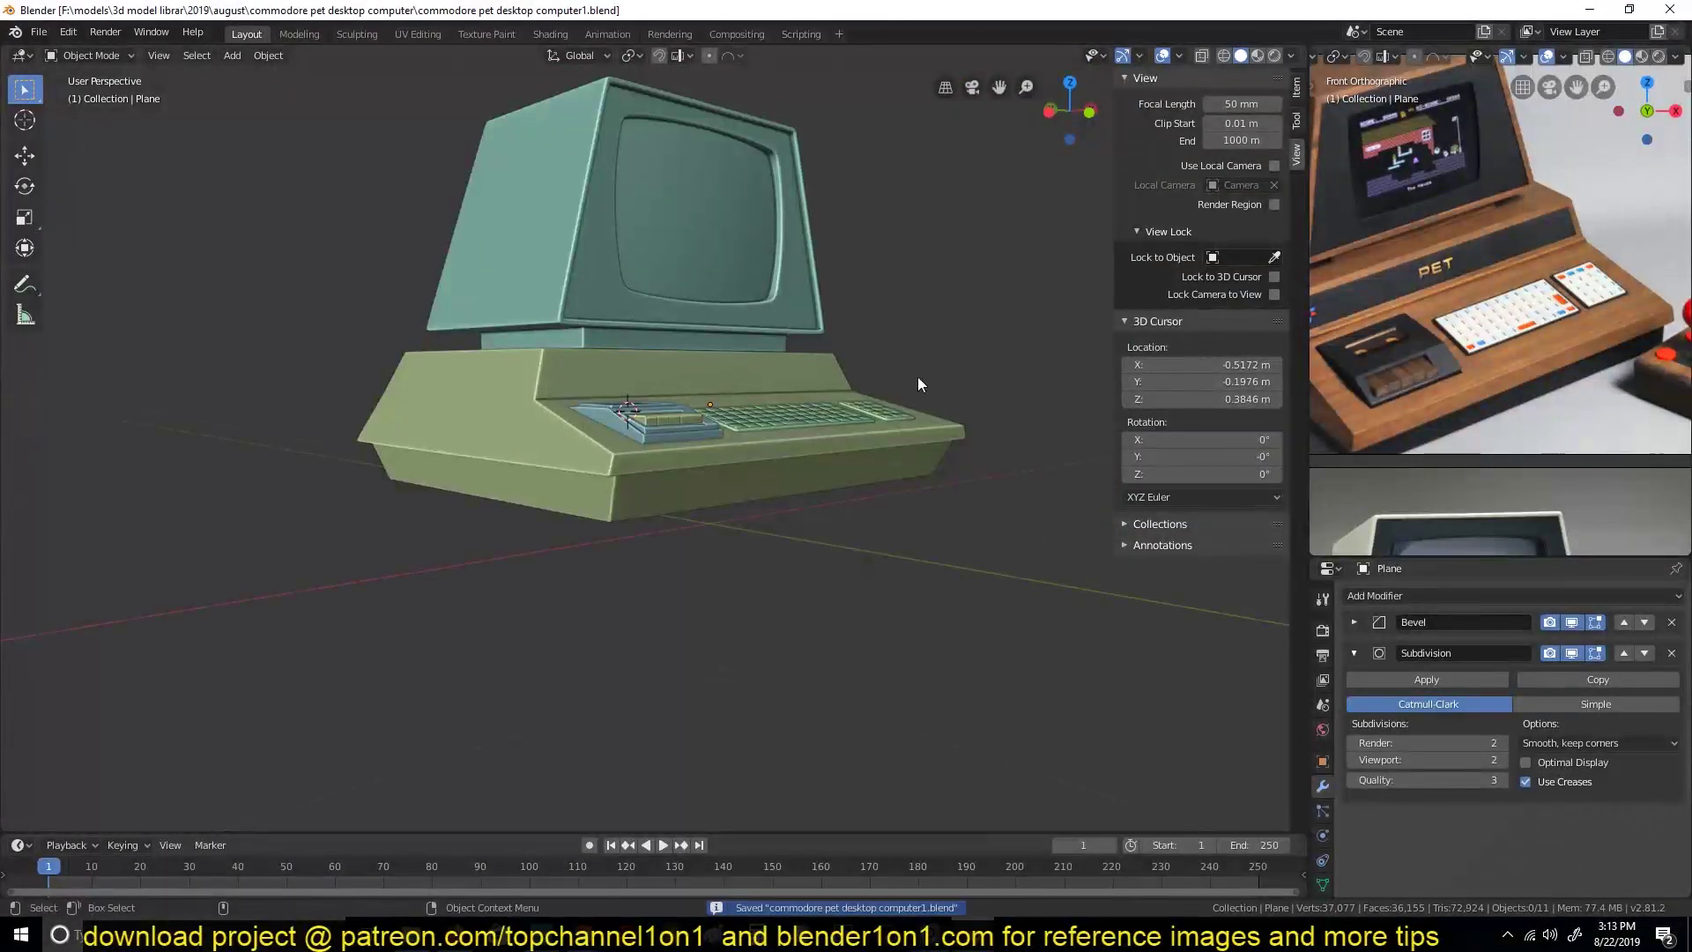
middle_click_drag(917, 377, 942, 446)
left_click(592, 319)
key("Tab")
middle_click_drag(385, 347, 494, 357)
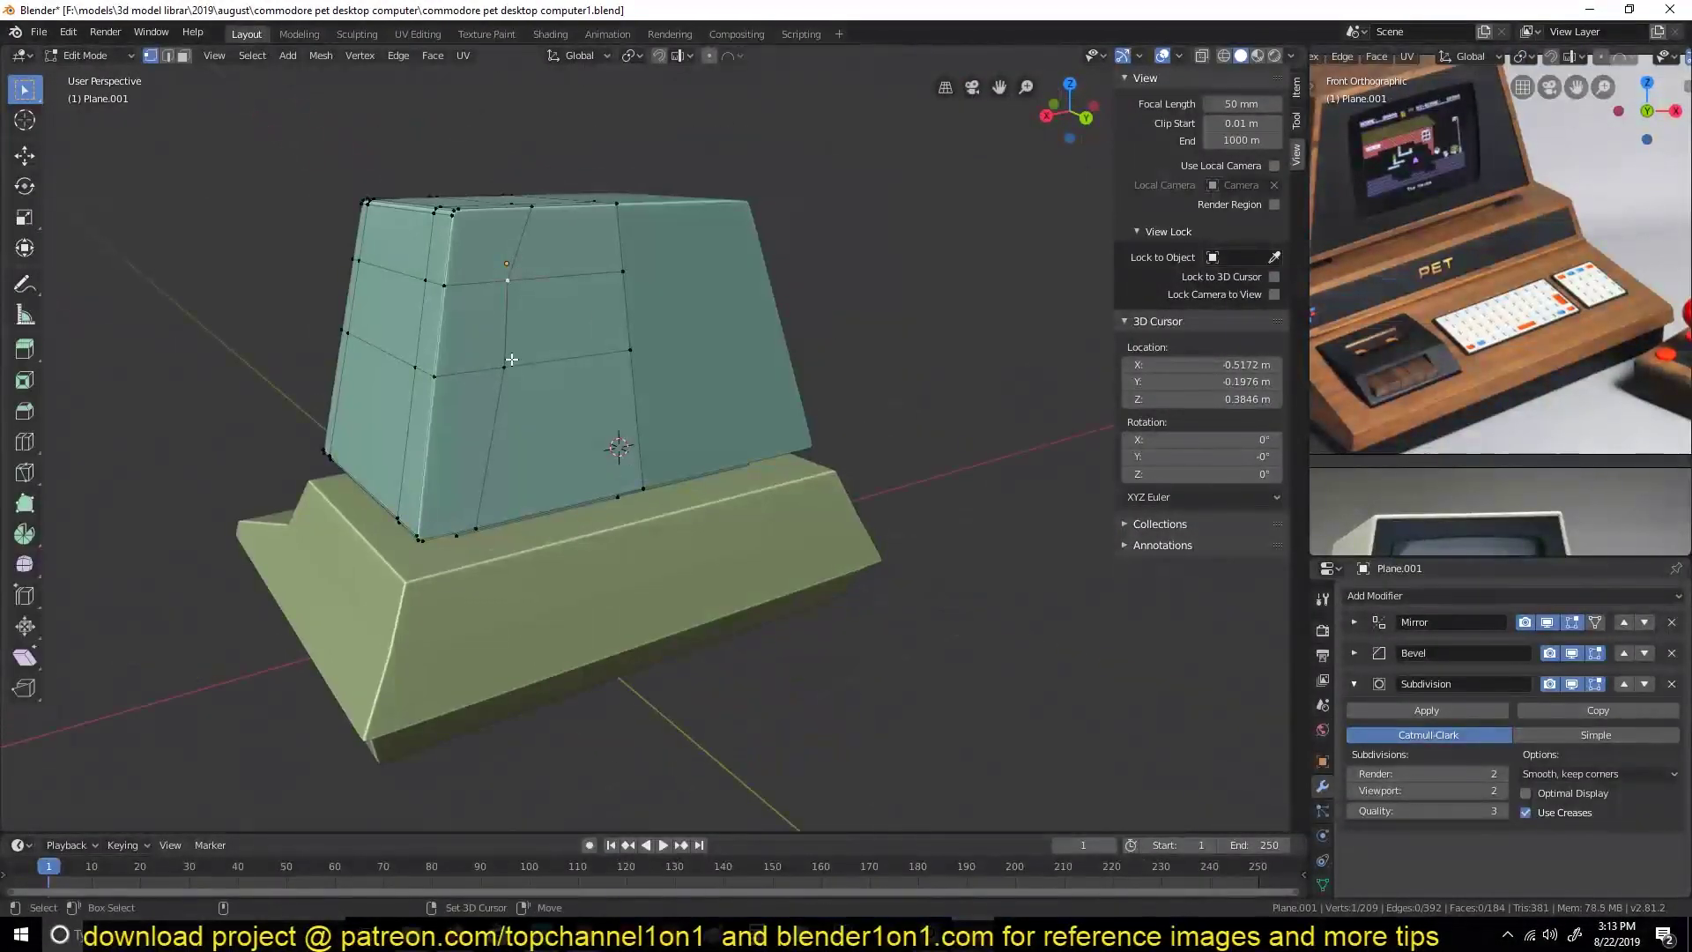
left_click(621, 396)
key("e")
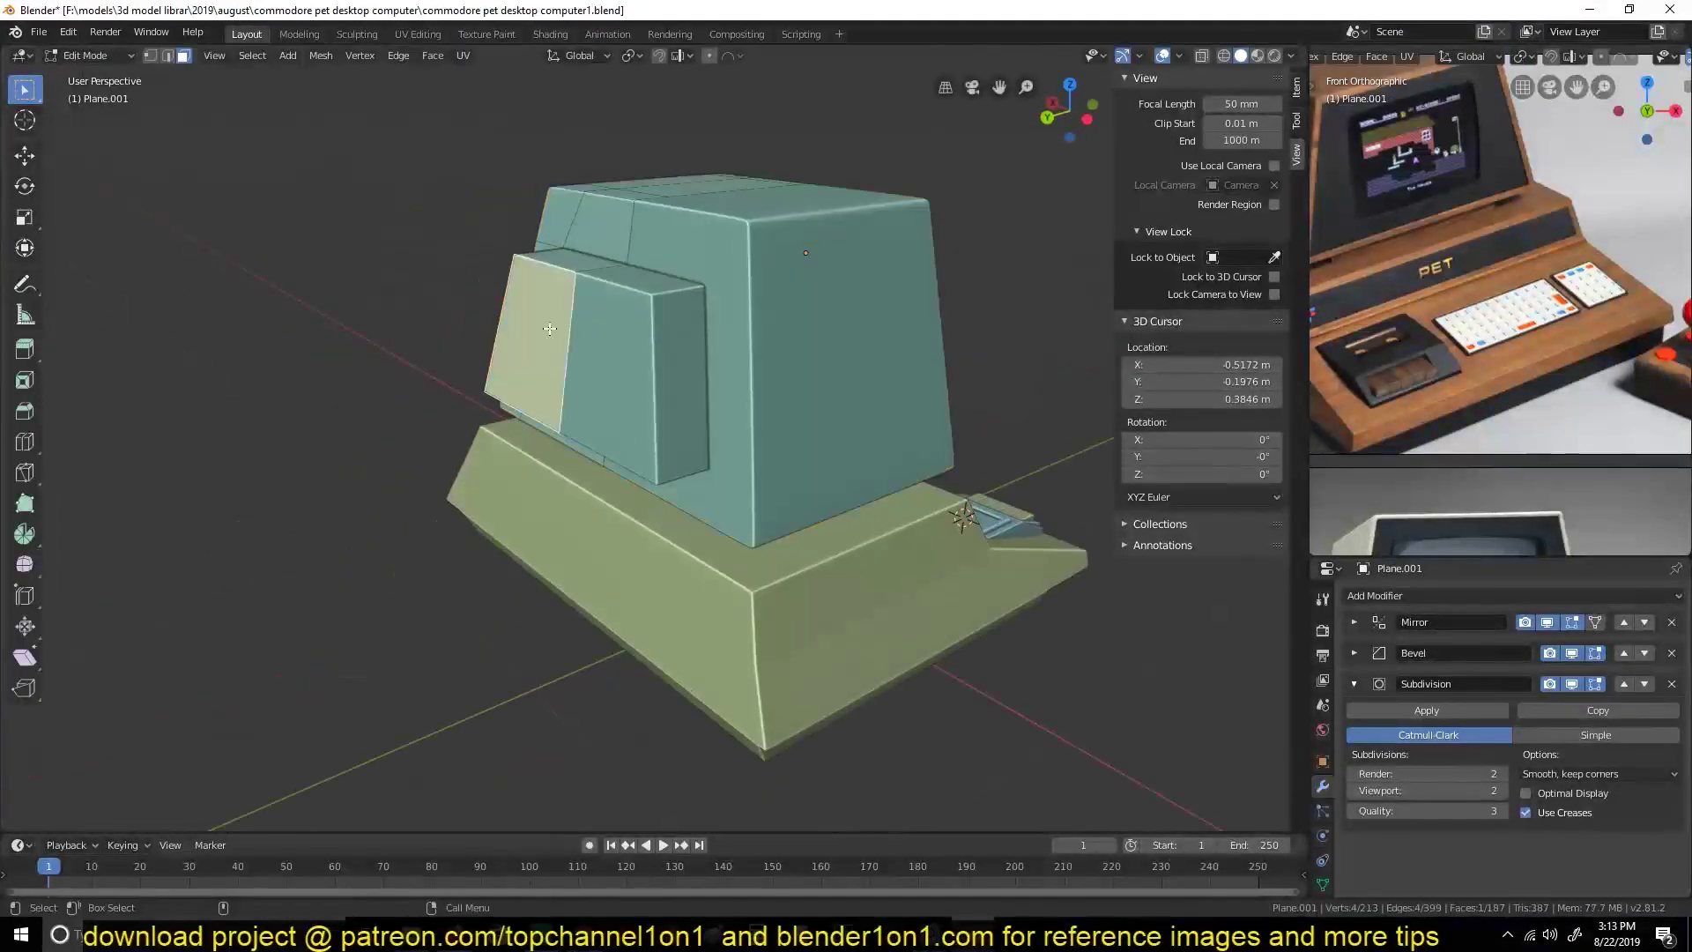
left_click(643, 408)
key("Tab")
middle_click_drag(932, 155, 1160, 208)
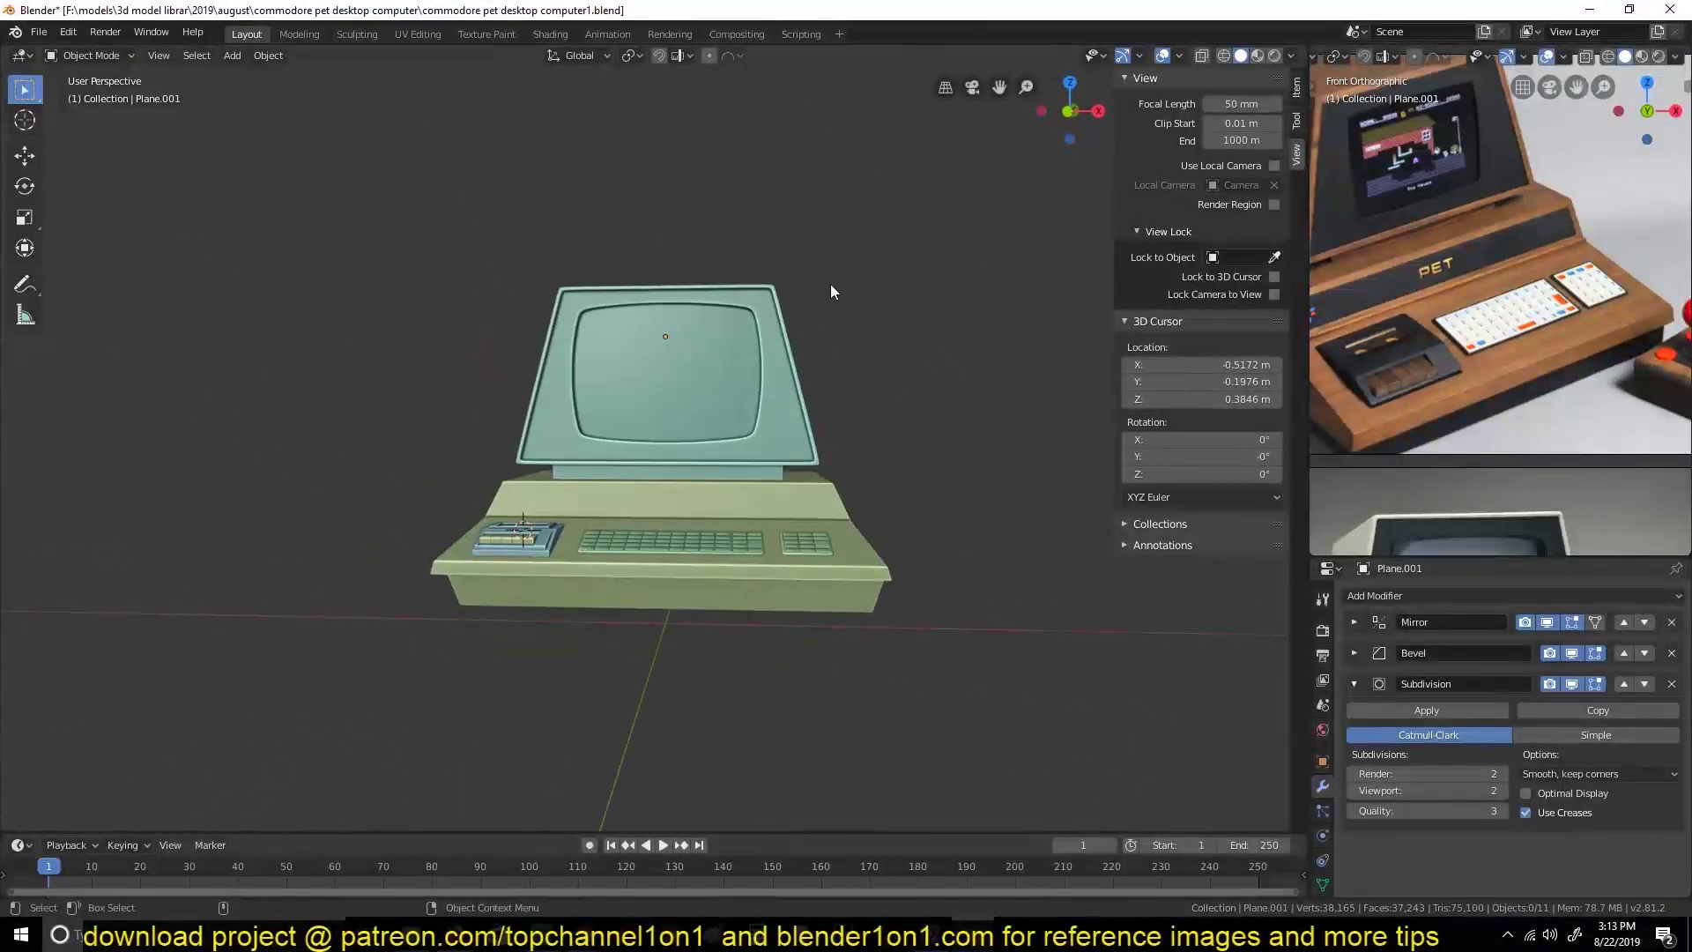